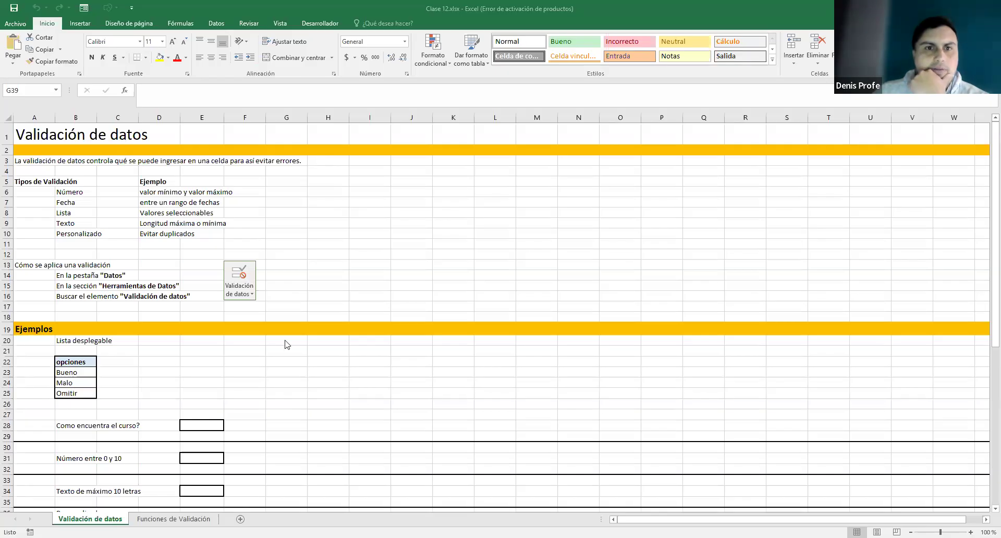
# - Look over the Funciones de Validación sheet, then return to the Validación de datos sheet
pyautogui.click(683, 10)
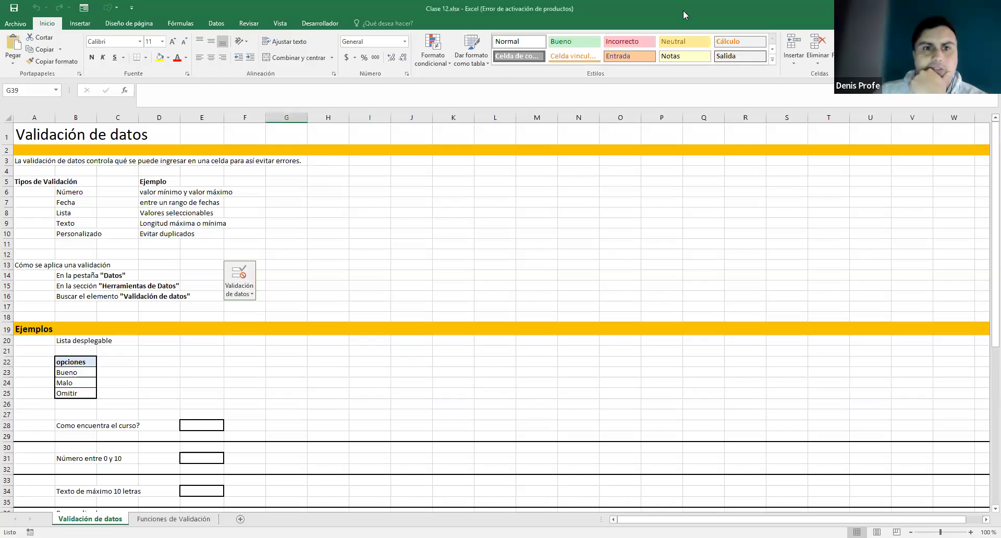
pyautogui.scroll(-4, 365, 257)
pyautogui.scroll(4, 364, 257)
pyautogui.scroll(-2, 364, 265)
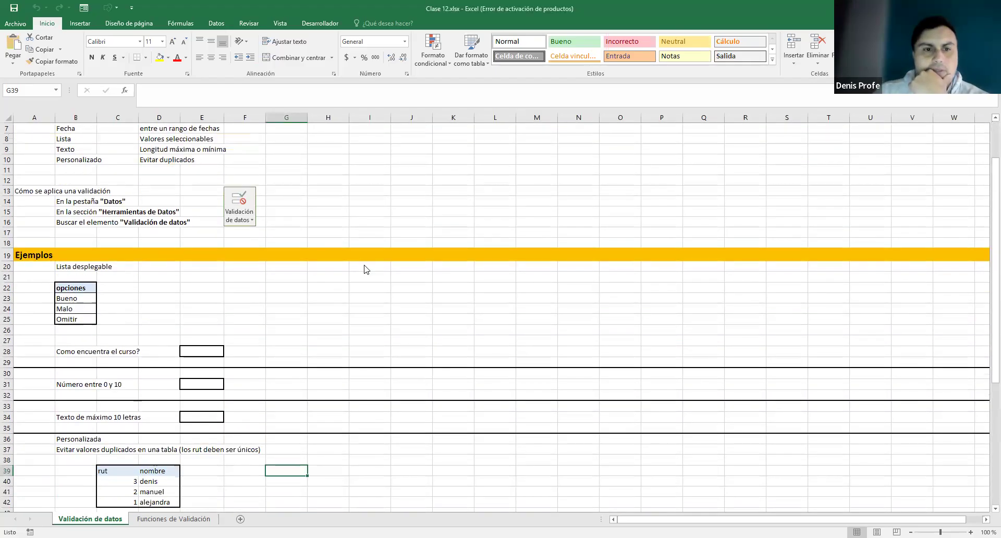
pyautogui.click(197, 517)
pyautogui.scroll(-5, 237, 229)
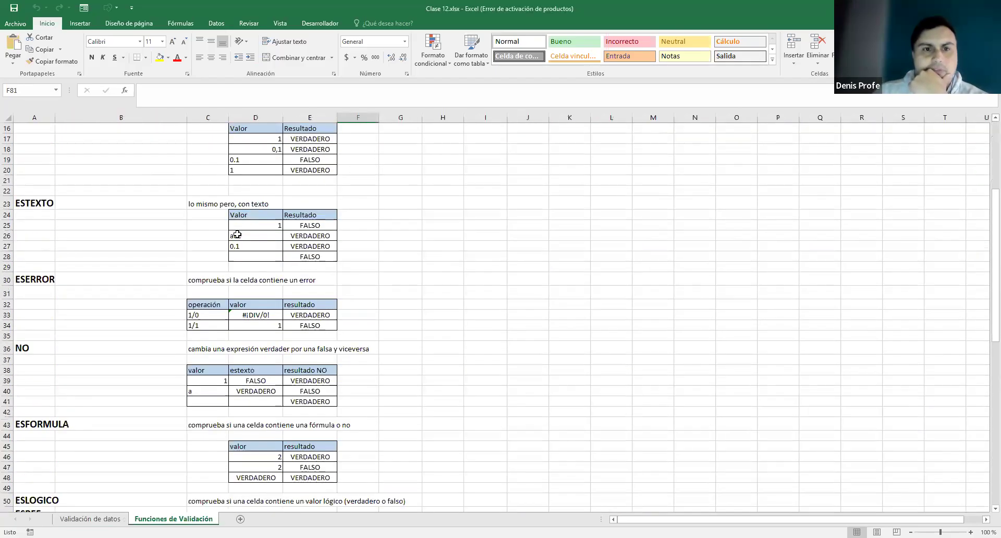
pyautogui.scroll(-8, 240, 243)
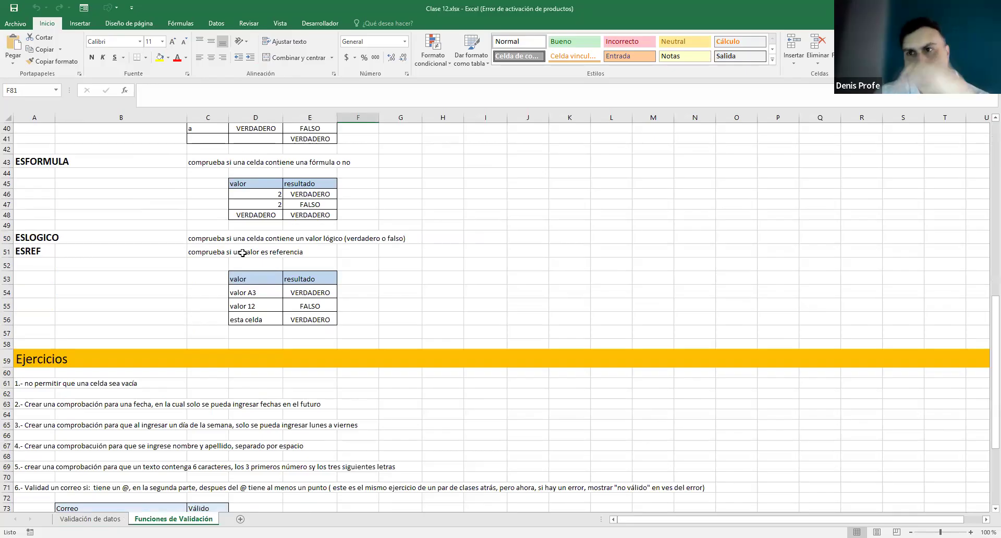
pyautogui.scroll(11, 403, 295)
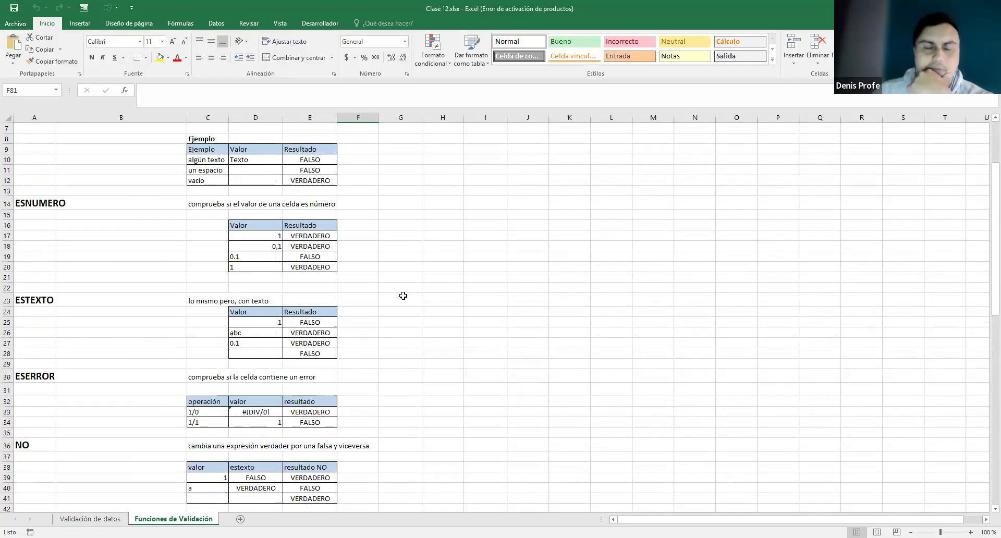
pyautogui.scroll(2, 402, 295)
pyautogui.click(89, 519)
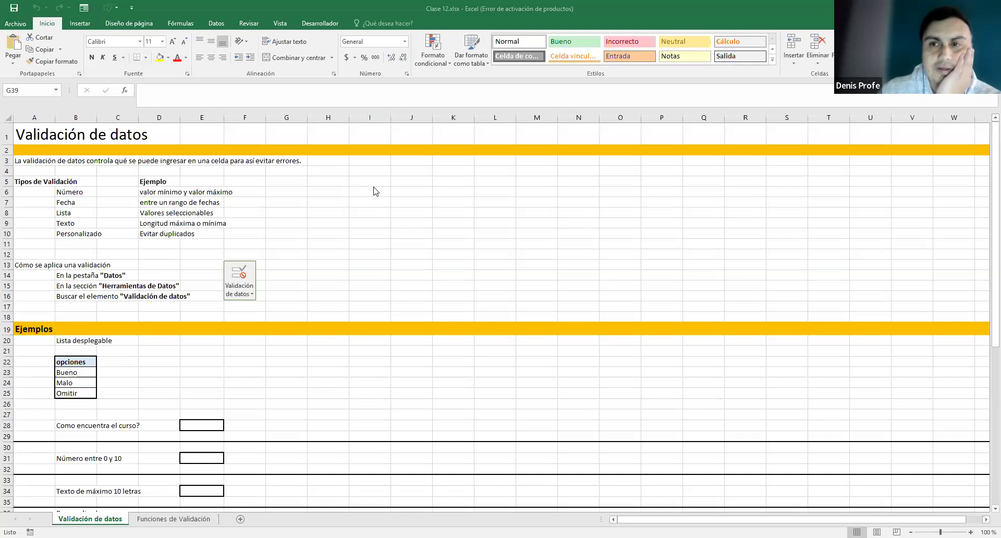
# - Select the validation types Número, Fecha, Lista, Texto and Personalizado in B6:B10, then the B6:D10 table
pyautogui.click(73, 192)
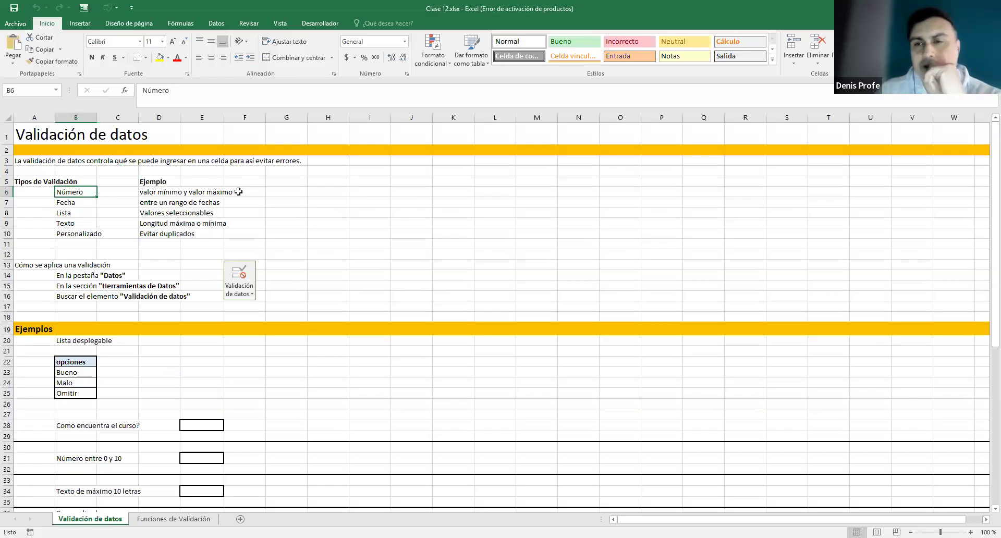
pyautogui.click(85, 202)
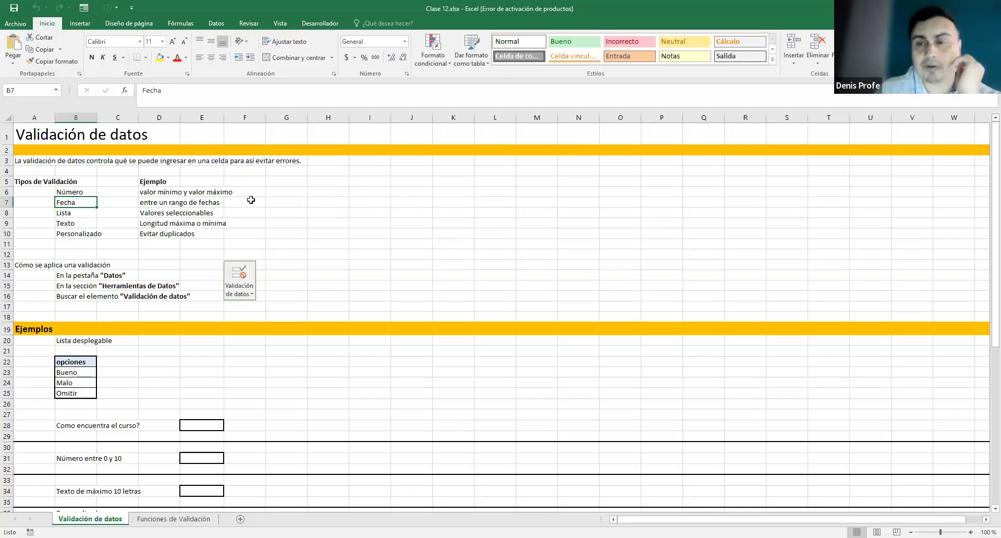
pyautogui.click(86, 213)
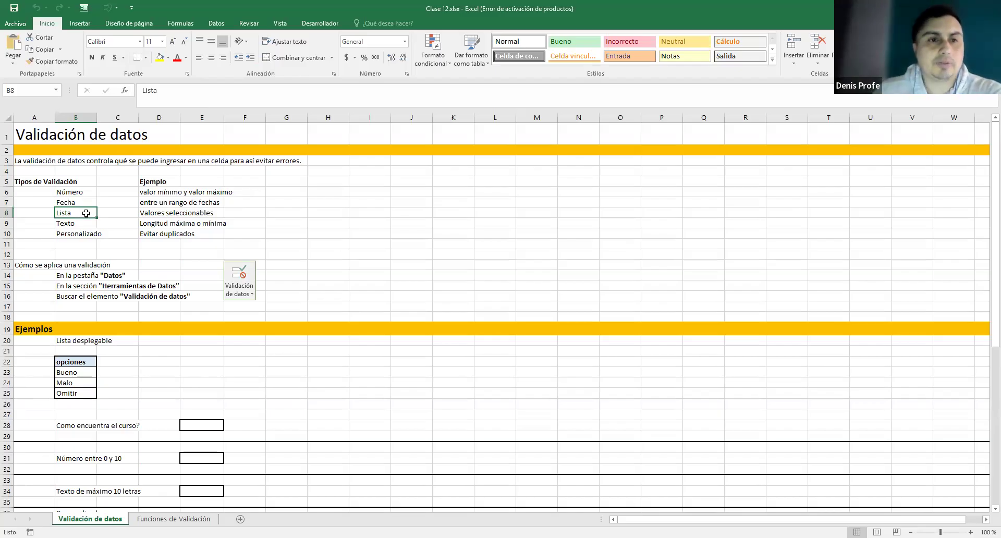
pyautogui.click(84, 222)
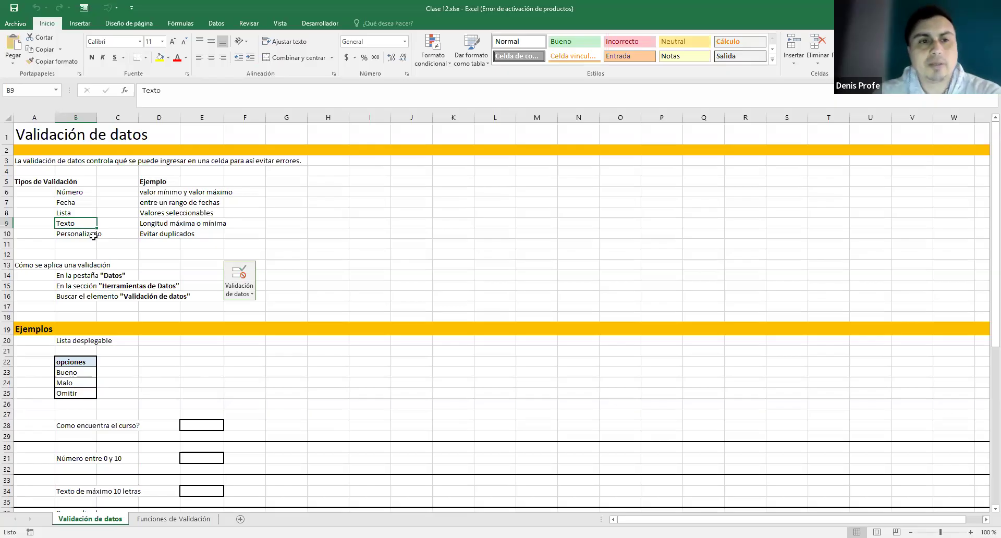
pyautogui.click(89, 234)
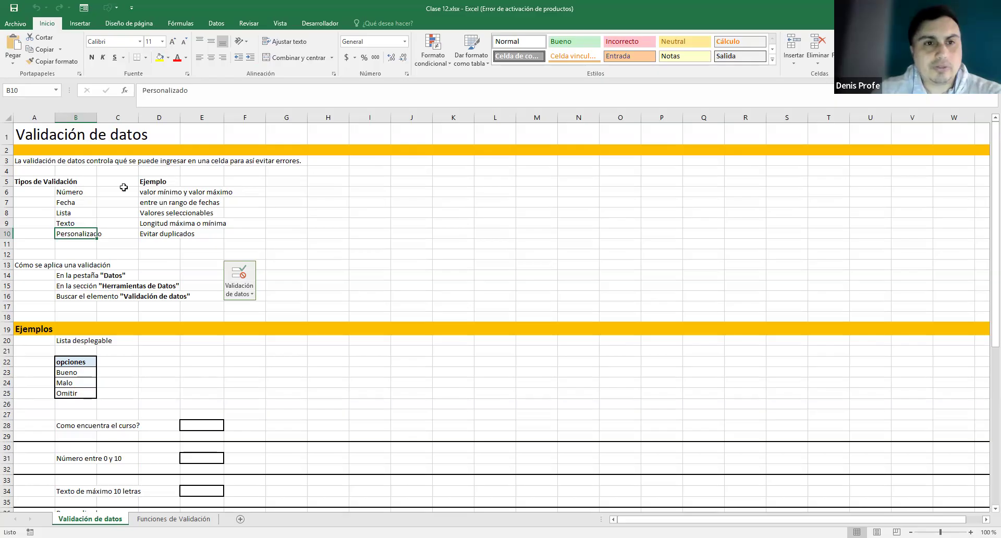
pyautogui.moveTo(145, 191); pyautogui.dragTo(75, 228)
pyautogui.moveTo(77, 190); pyautogui.dragTo(153, 230)
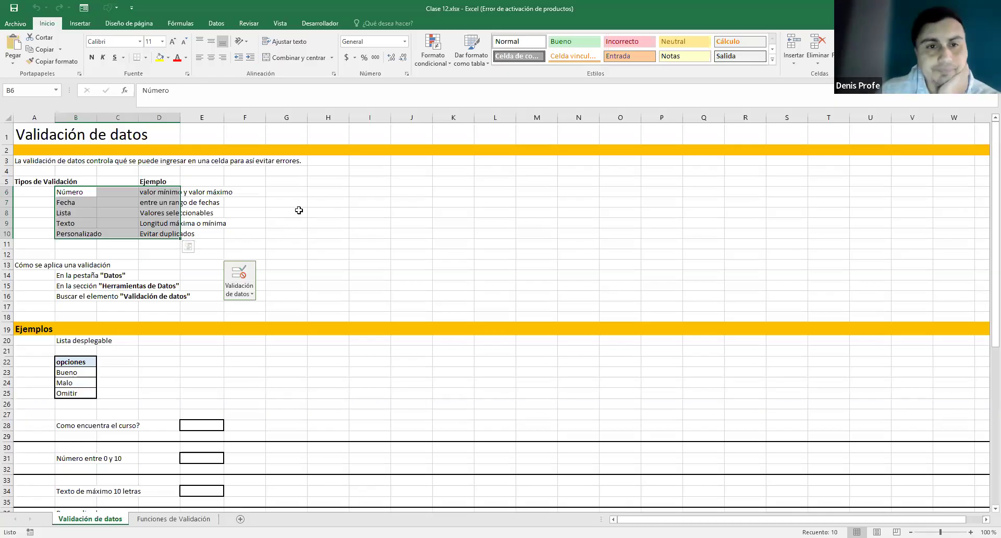
pyautogui.click(286, 233)
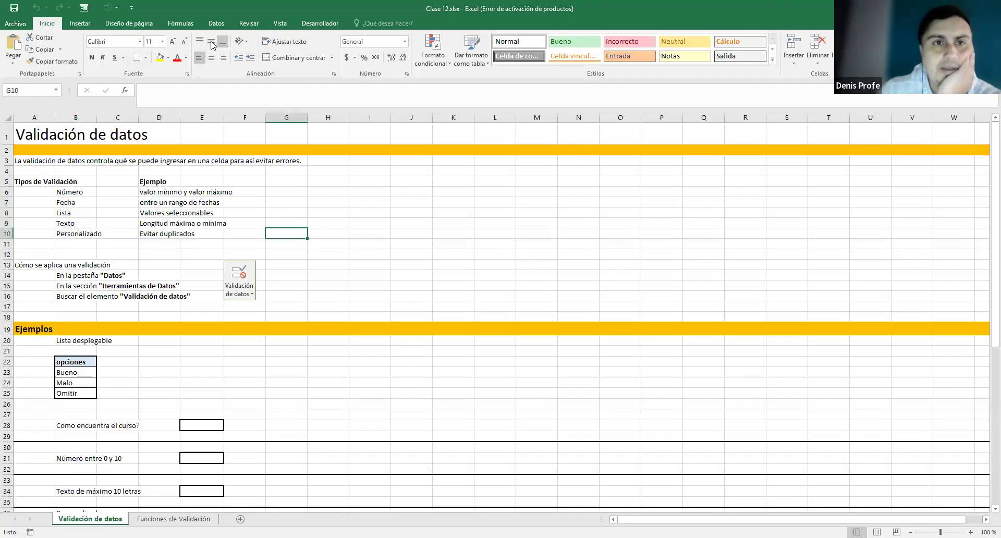
# - Show the Datos tab and open the Validación de datos dropdown, closing it without choosing
pyautogui.click(217, 24)
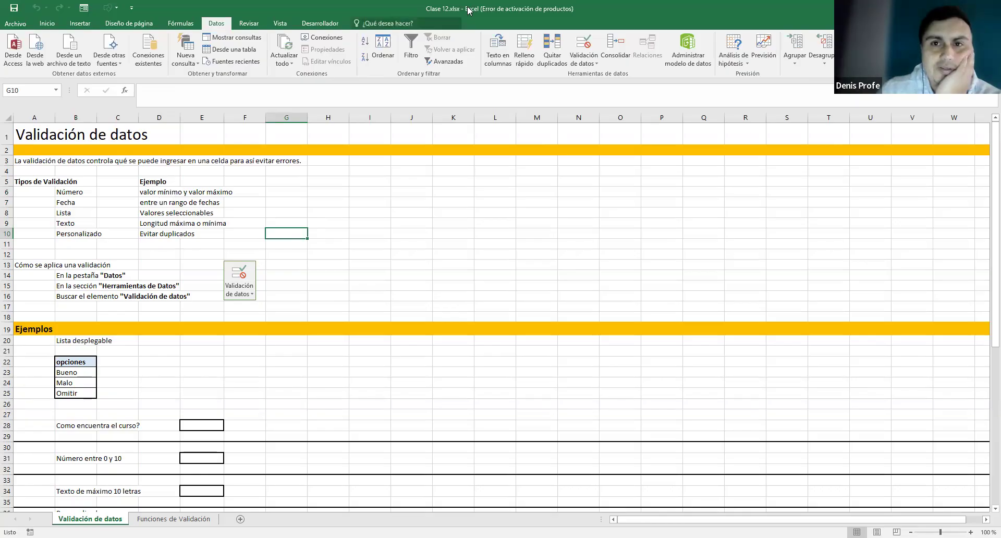
pyautogui.click(688, 124)
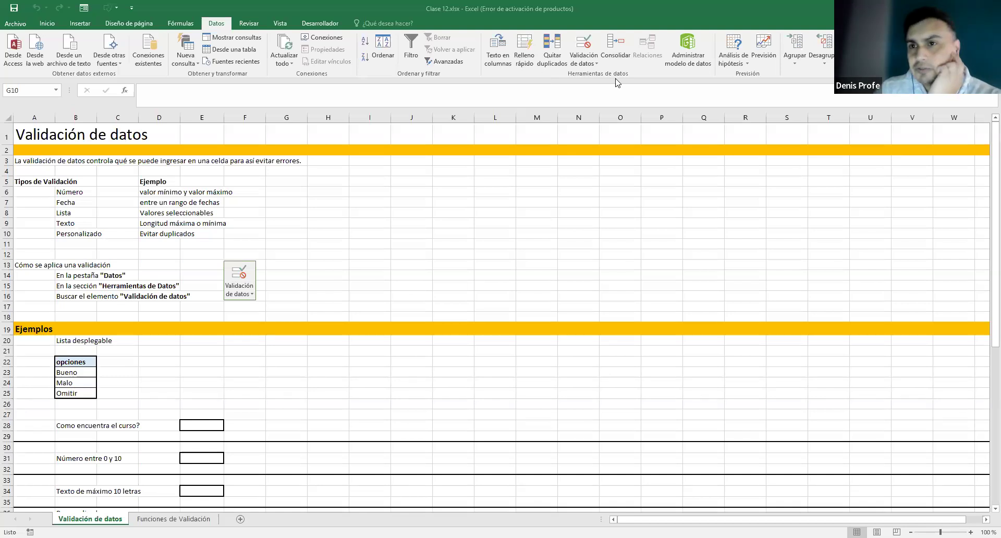
pyautogui.click(598, 22)
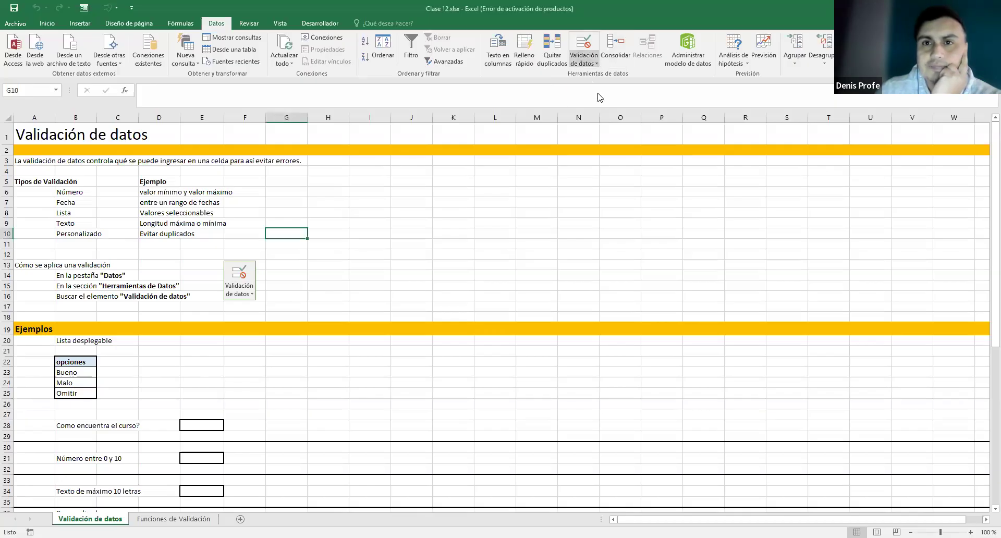
pyautogui.click(597, 64)
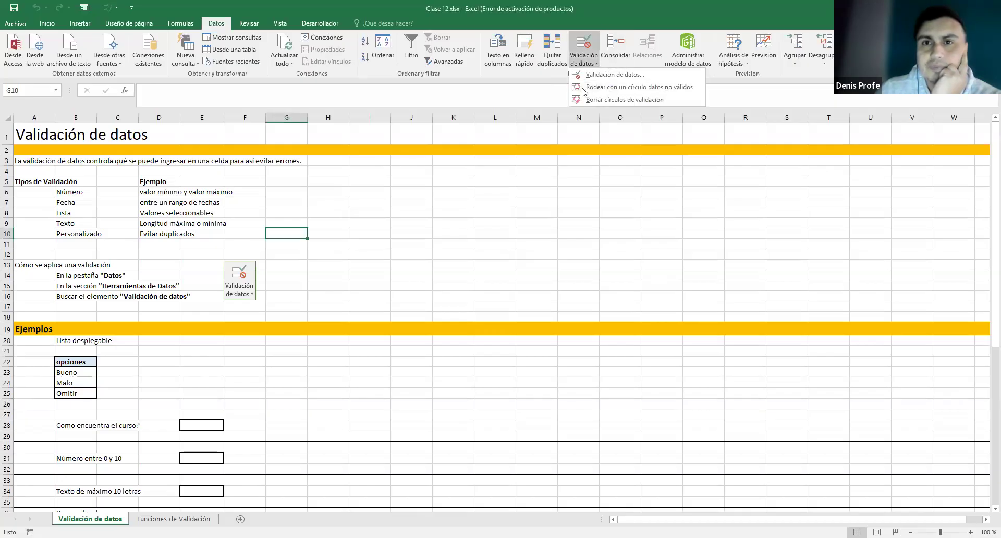
pyautogui.click(591, 14)
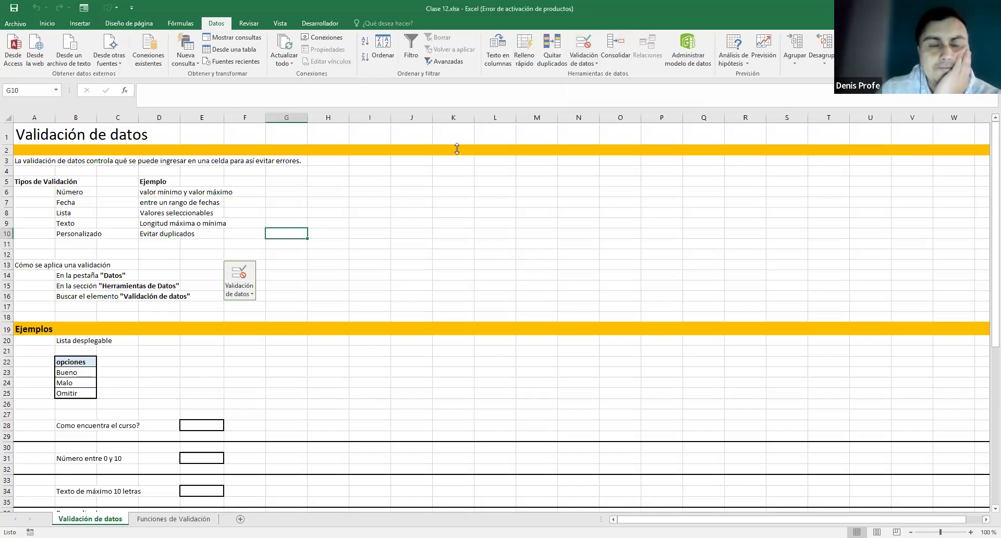
pyautogui.scroll(-2, 456, 149)
pyautogui.scroll(1, 457, 149)
pyautogui.scroll(1, 457, 149)
pyautogui.scroll(-1, 457, 149)
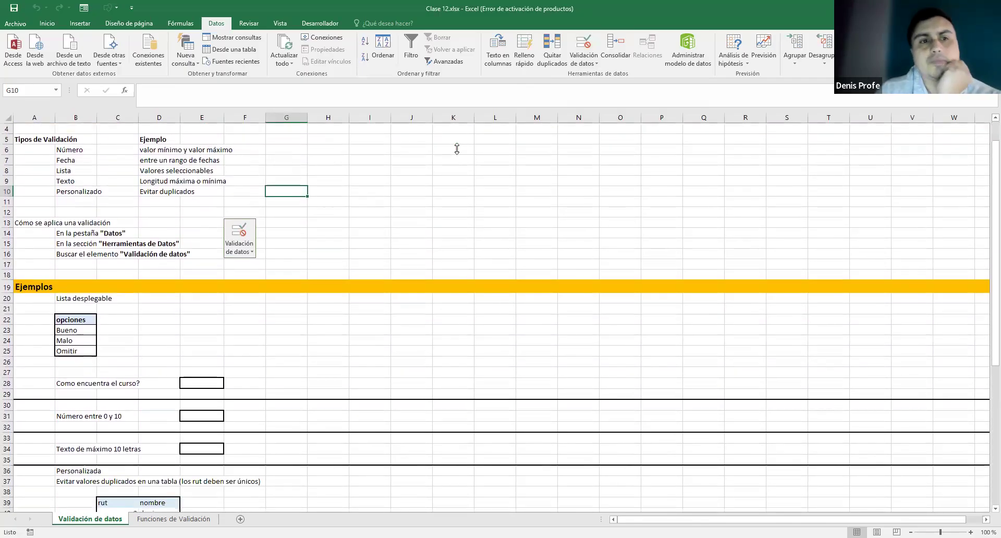
pyautogui.click(107, 318)
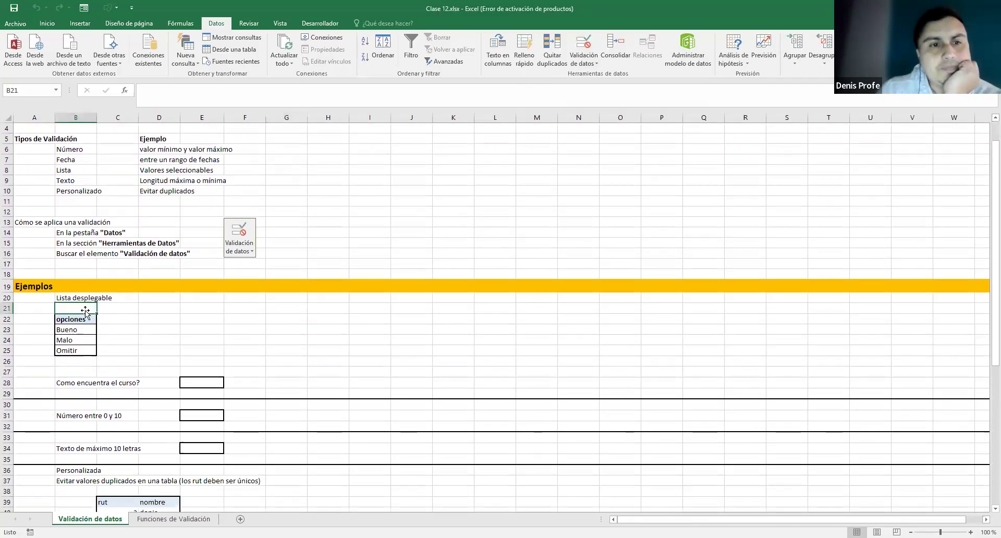
pyautogui.click(99, 299)
pyautogui.click(86, 300)
pyautogui.click(81, 321)
pyautogui.click(135, 323)
pyautogui.click(153, 318)
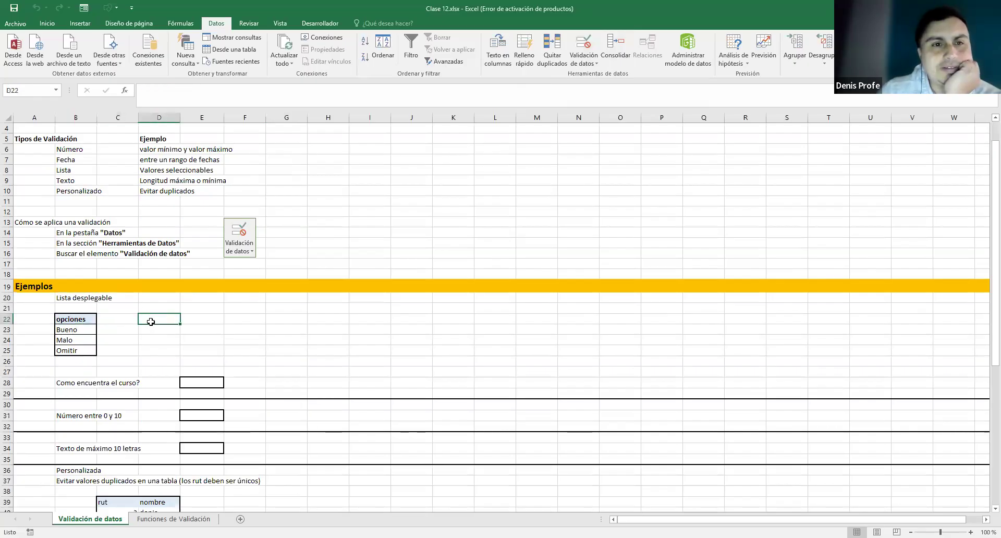
pyautogui.doubleClick(125, 316)
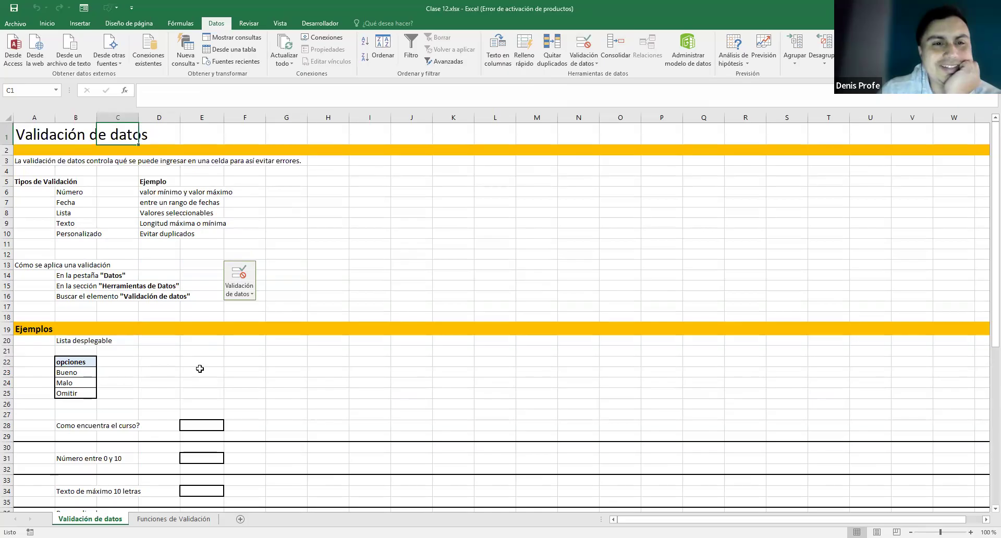
pyautogui.scroll(-1, 200, 370)
pyautogui.scroll(-1, 185, 341)
pyautogui.moveTo(65, 350); pyautogui.dragTo(130, 352)
pyautogui.click(292, 336)
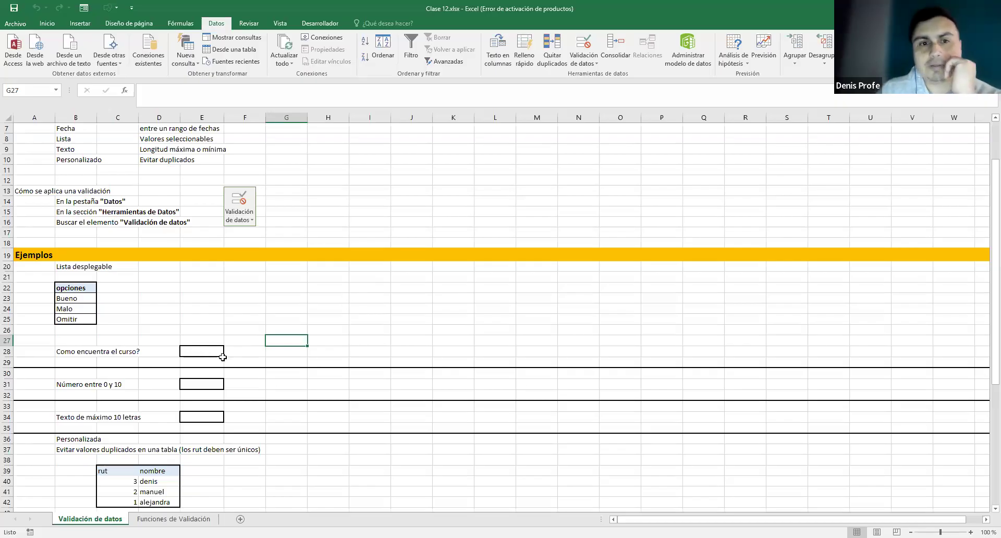
# - Cycle E28's answer through Bueno, Malo and Omitir, ending on Bueno
pyautogui.click(201, 349)
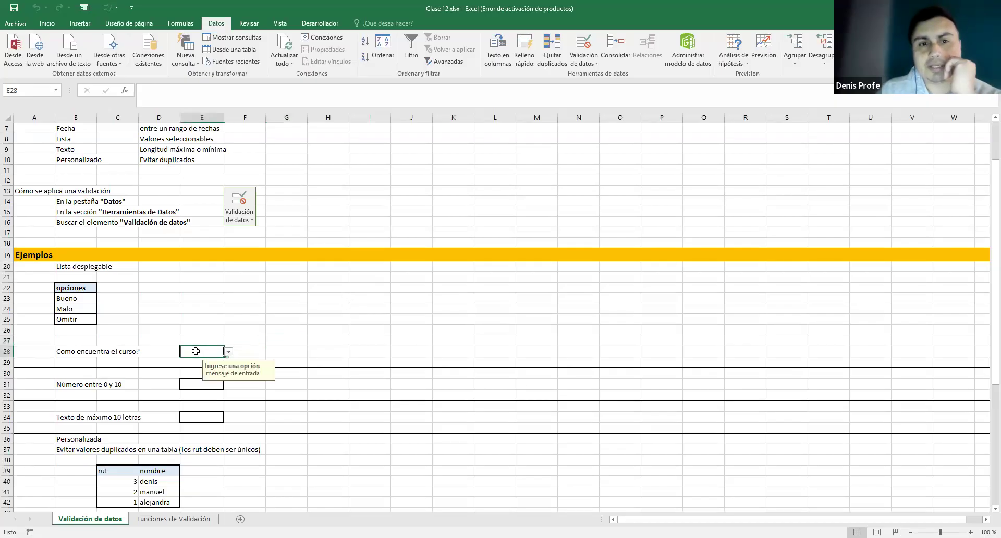
pyautogui.click(228, 352)
pyautogui.click(214, 351)
pyautogui.click(228, 352)
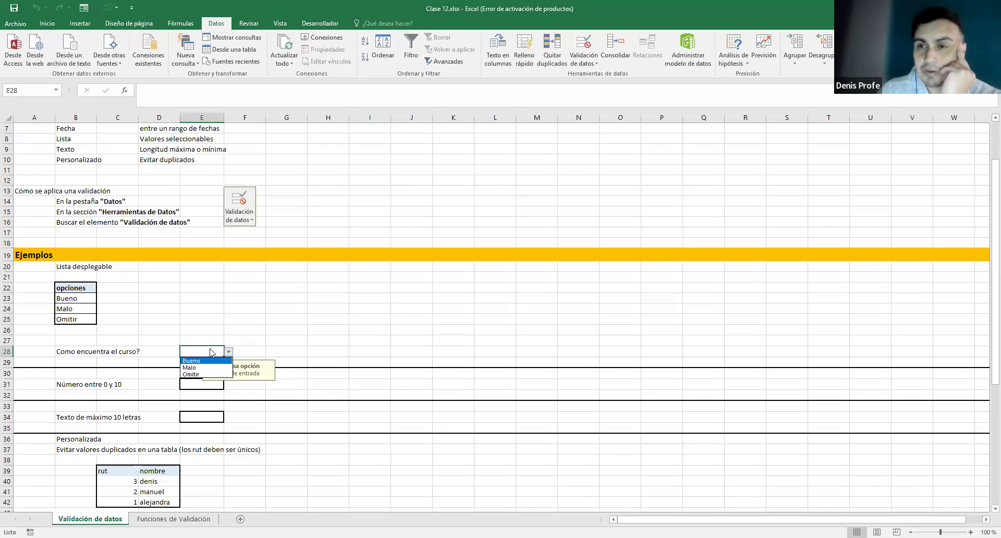
pyautogui.click(201, 360)
pyautogui.click(228, 352)
pyautogui.click(200, 367)
pyautogui.click(229, 352)
pyautogui.click(198, 374)
pyautogui.click(228, 352)
pyautogui.click(201, 360)
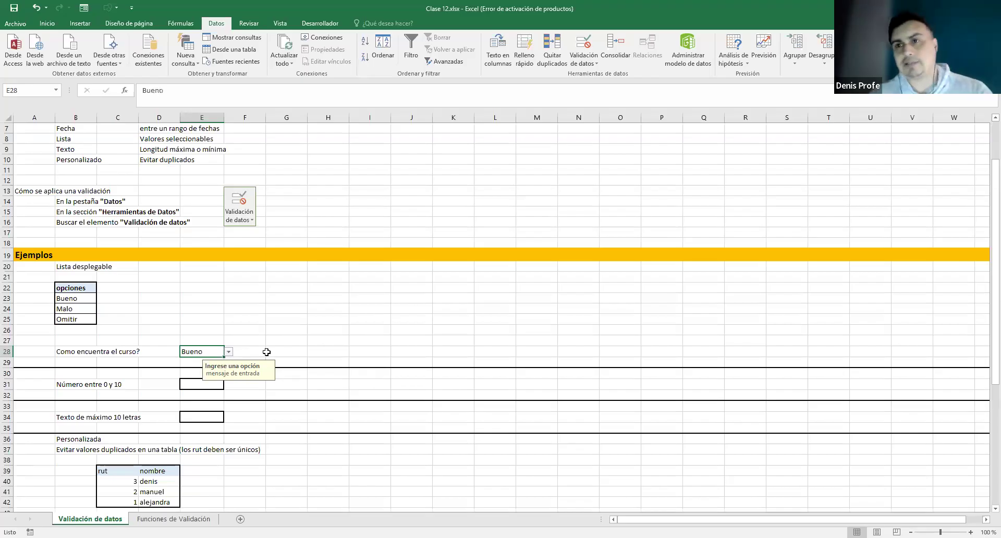
# - Reselect E28 to view its 'Ingrese una opción' input message
pyautogui.click(245, 330)
pyautogui.click(201, 351)
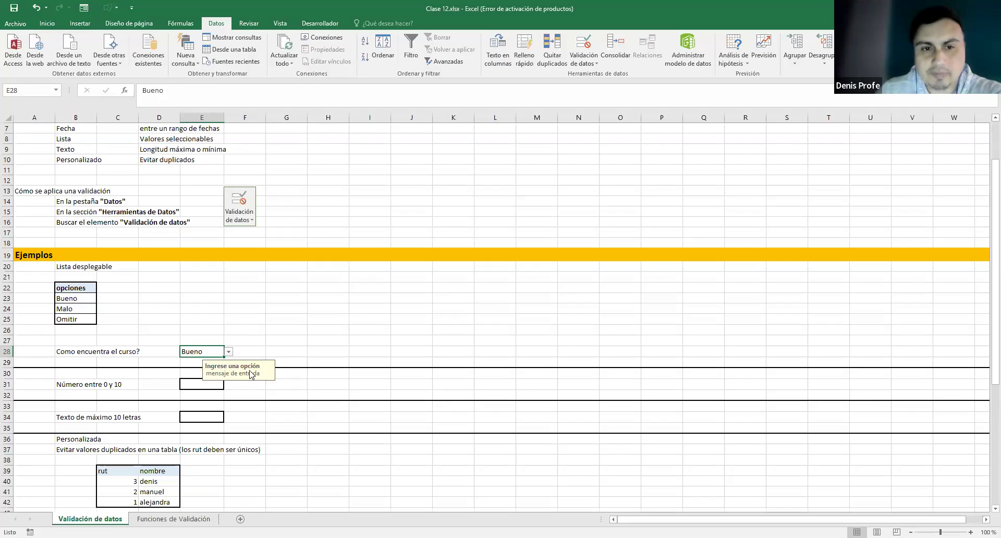
pyautogui.click(244, 340)
pyautogui.click(208, 351)
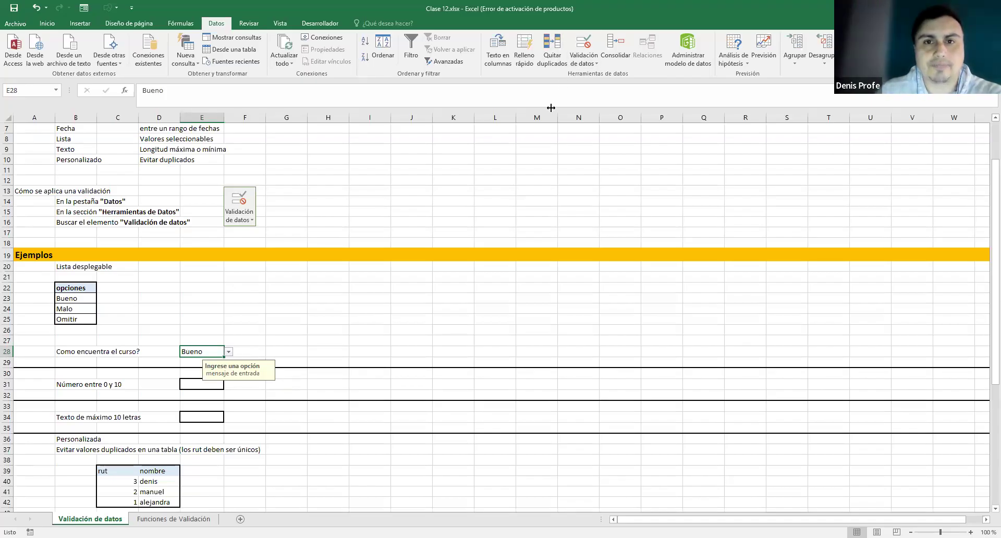
pyautogui.click(117, 351)
# - Enter 1 in the Número entre 0 y 10 cell E31
pyautogui.click(314, 332)
pyautogui.click(70, 385)
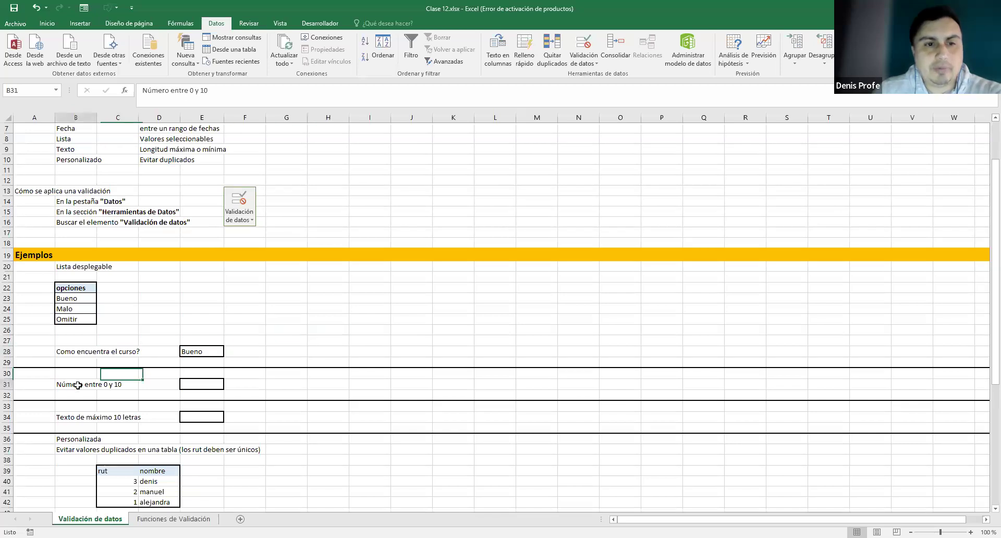
pyautogui.doubleClick(199, 384)
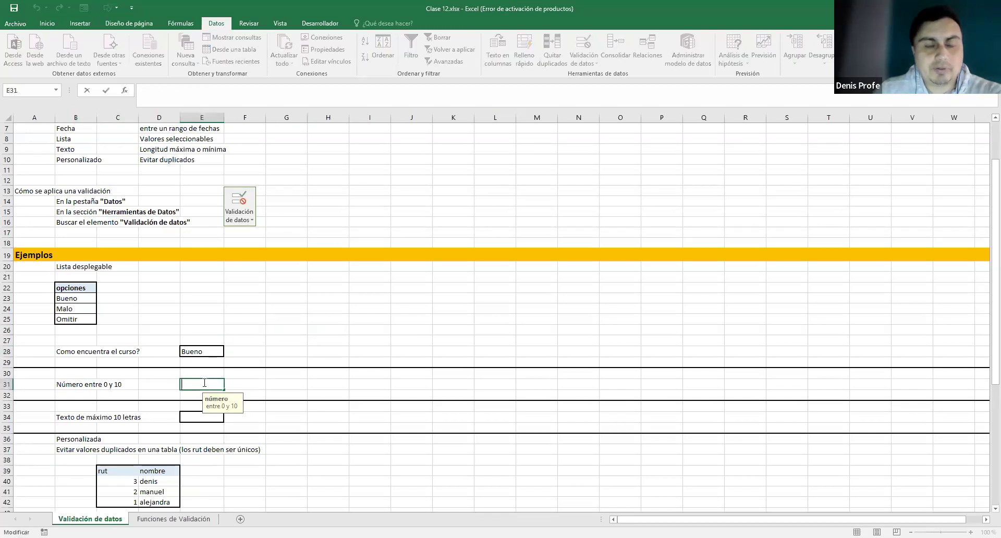
pyautogui.press('Return')
pyautogui.write('1')
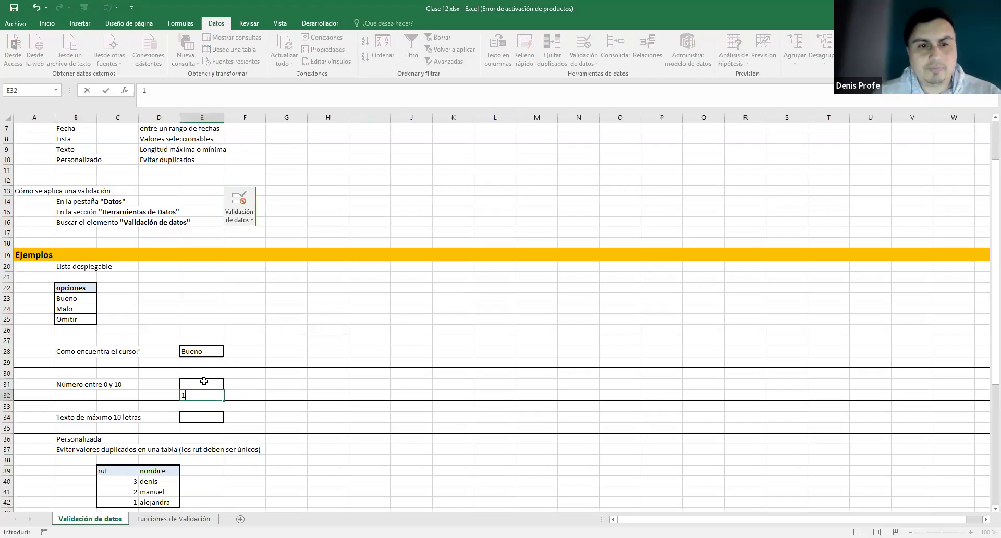
pyautogui.press('Return')
pyautogui.click(117, 391)
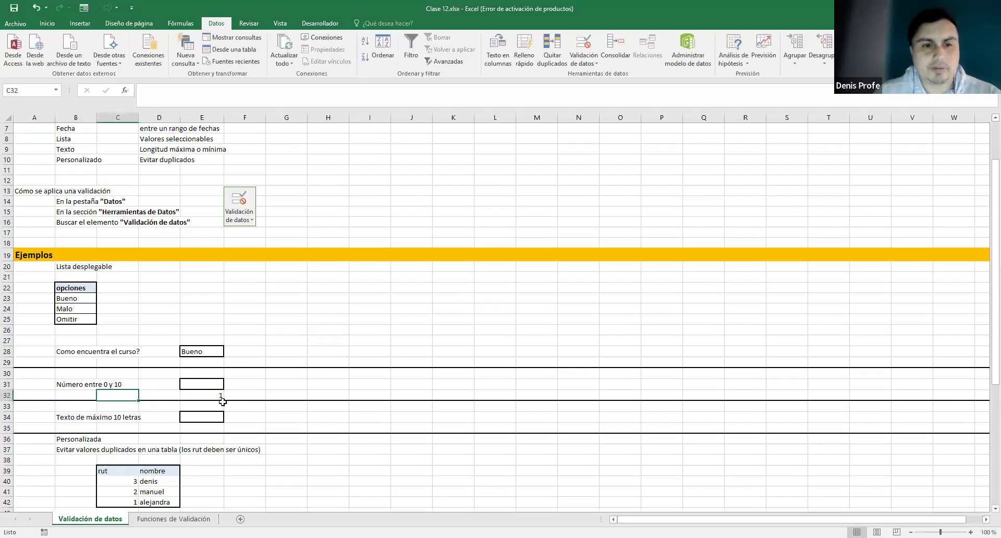
pyautogui.click(216, 393)
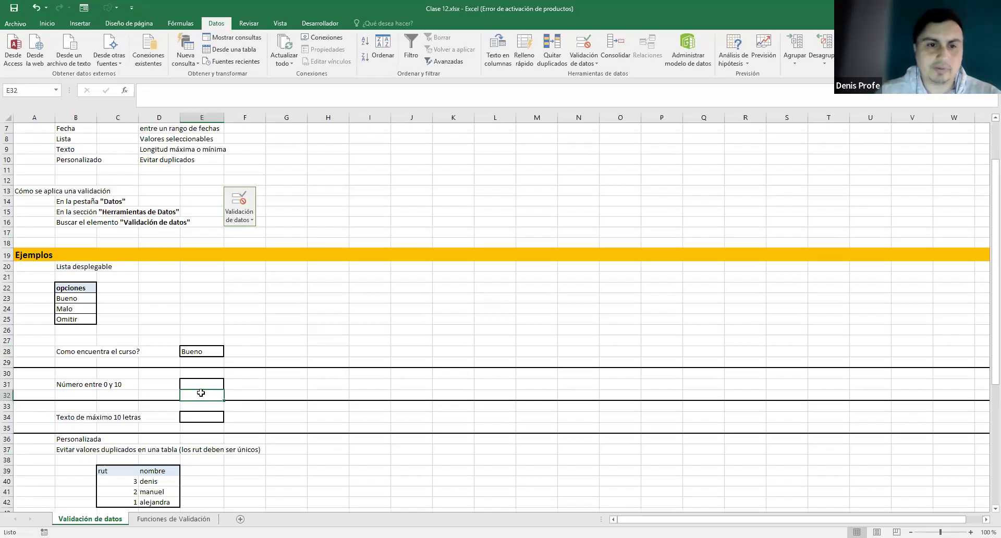
pyautogui.click(202, 385)
pyautogui.write('1')
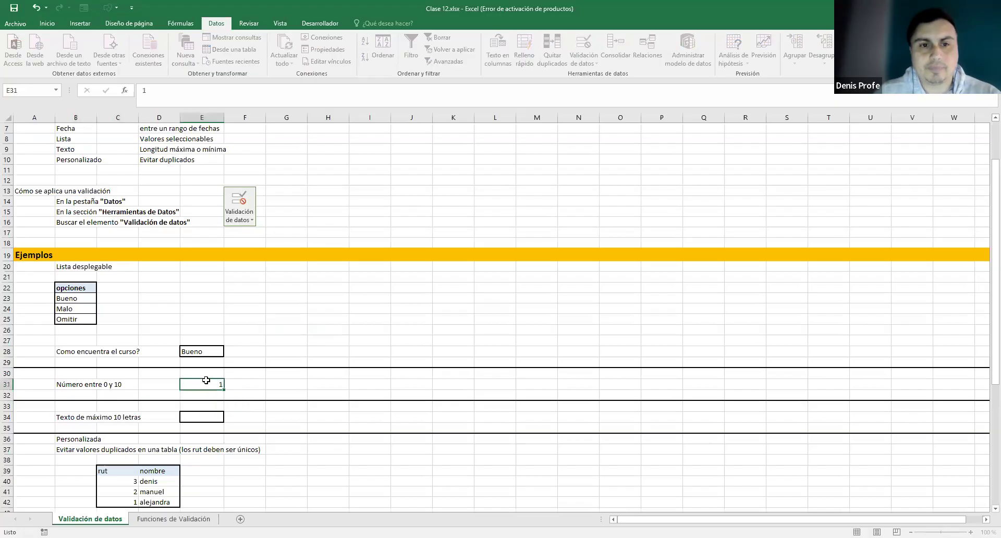
# - Try 100 and -1 in E31, cancelling each 'Número errado' error so 1 remains
pyautogui.doubleClick(221, 384)
pyautogui.doubleClick(224, 383)
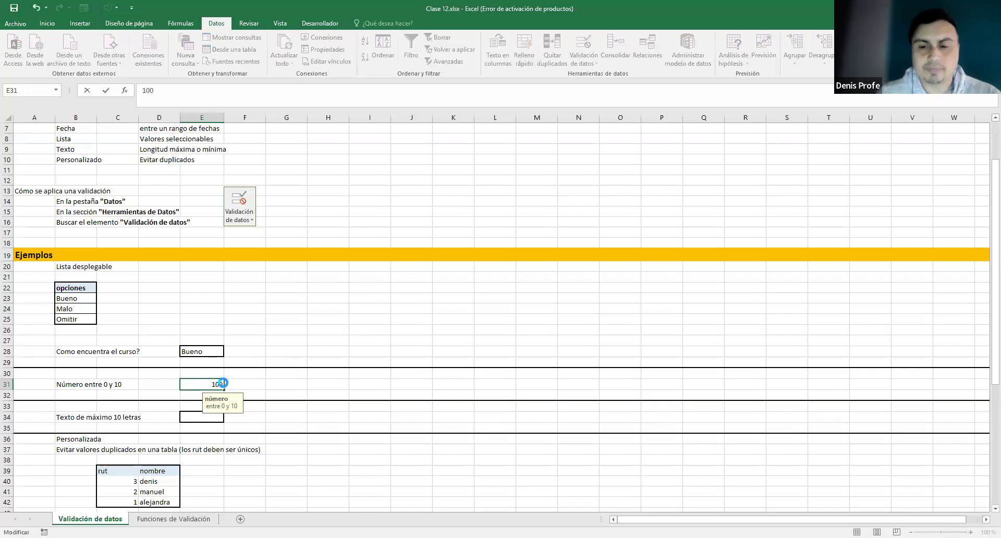
pyautogui.press('Return')
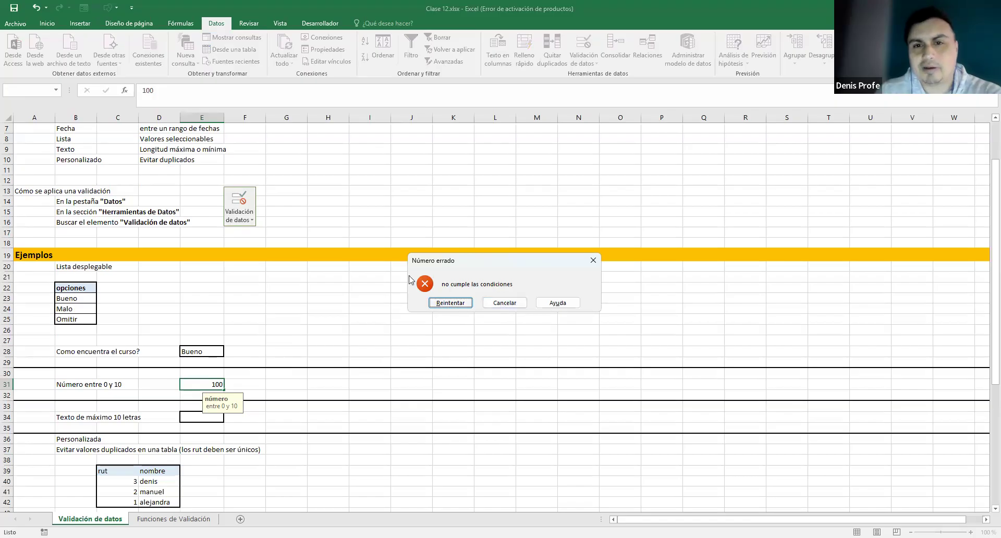
pyautogui.click(504, 303)
pyautogui.click(208, 384)
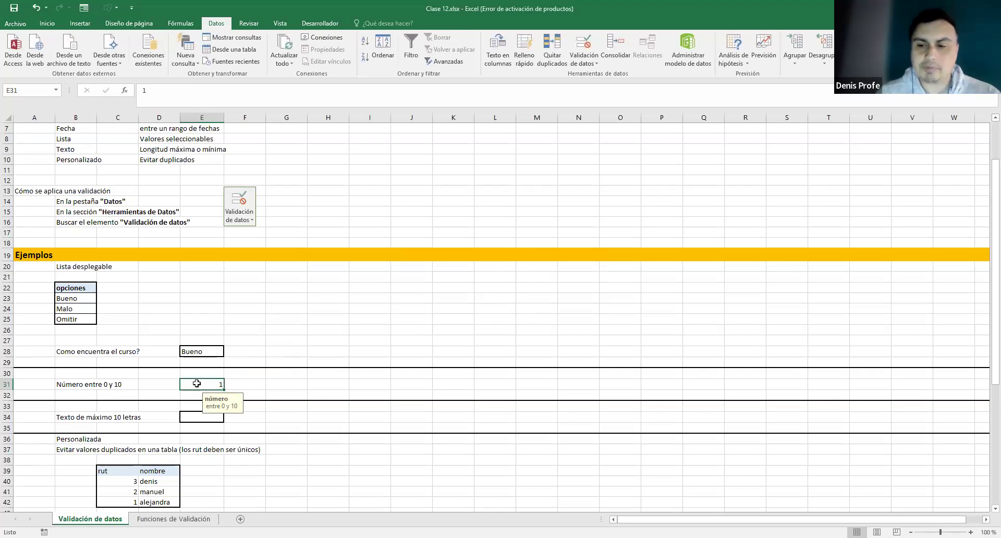
pyautogui.write('-1')
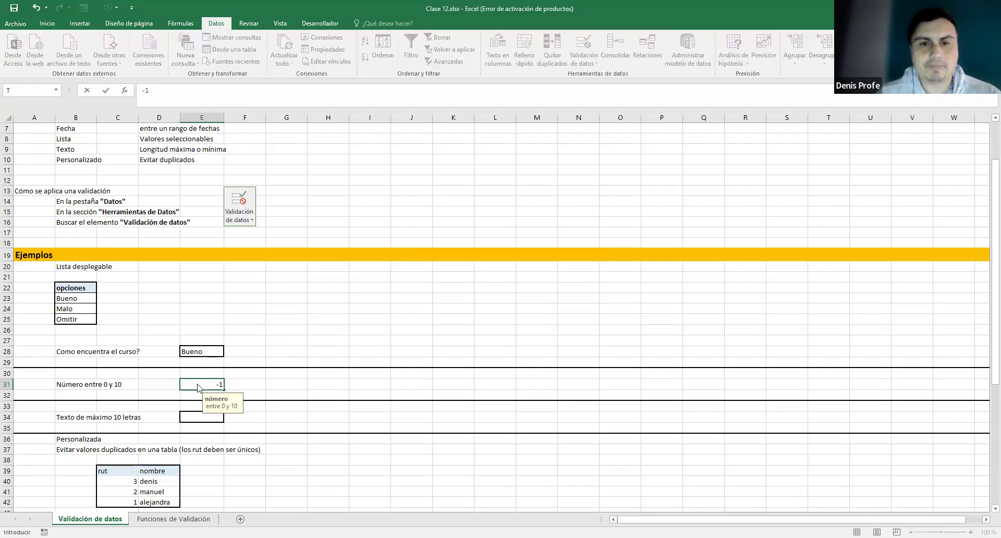
pyautogui.press('Return')
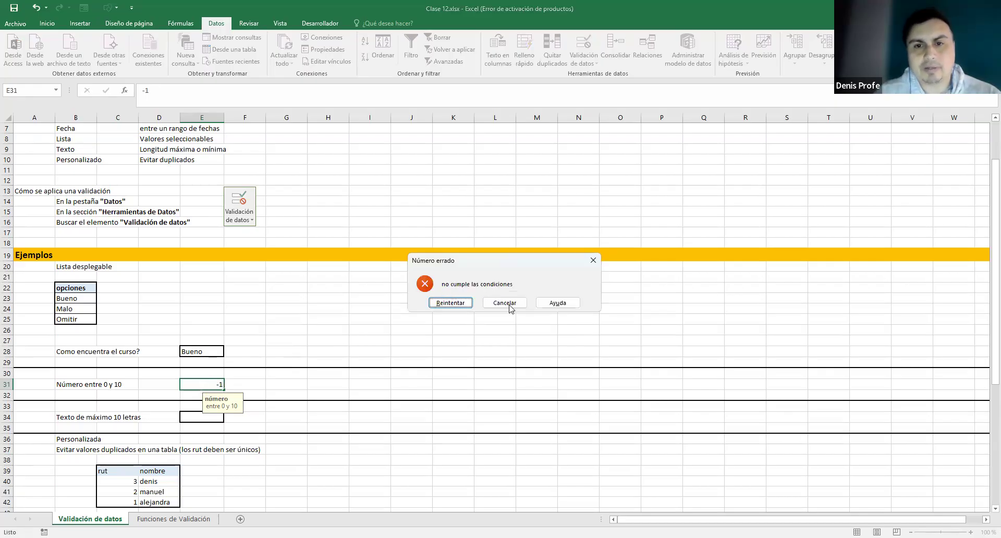
pyautogui.click(504, 303)
pyautogui.click(264, 395)
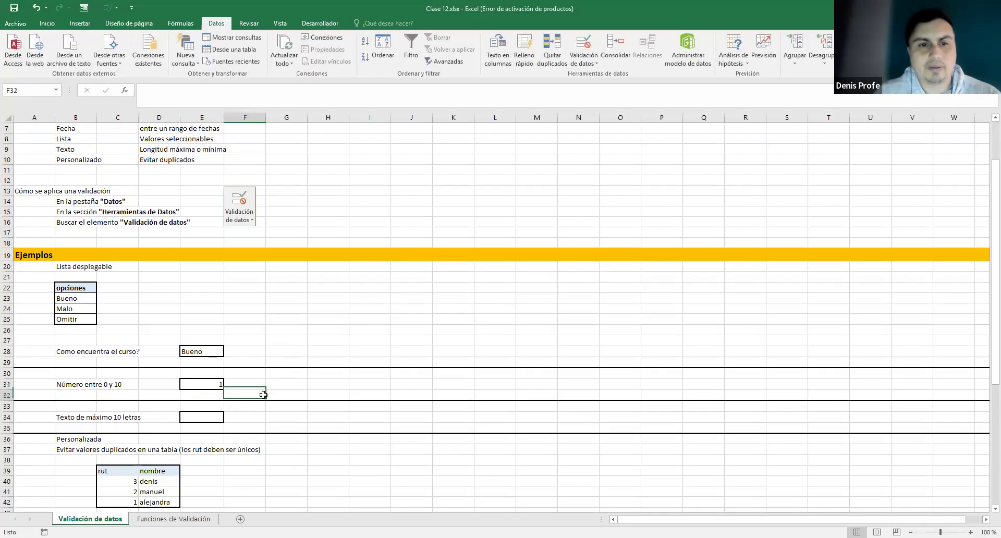
pyautogui.click(195, 417)
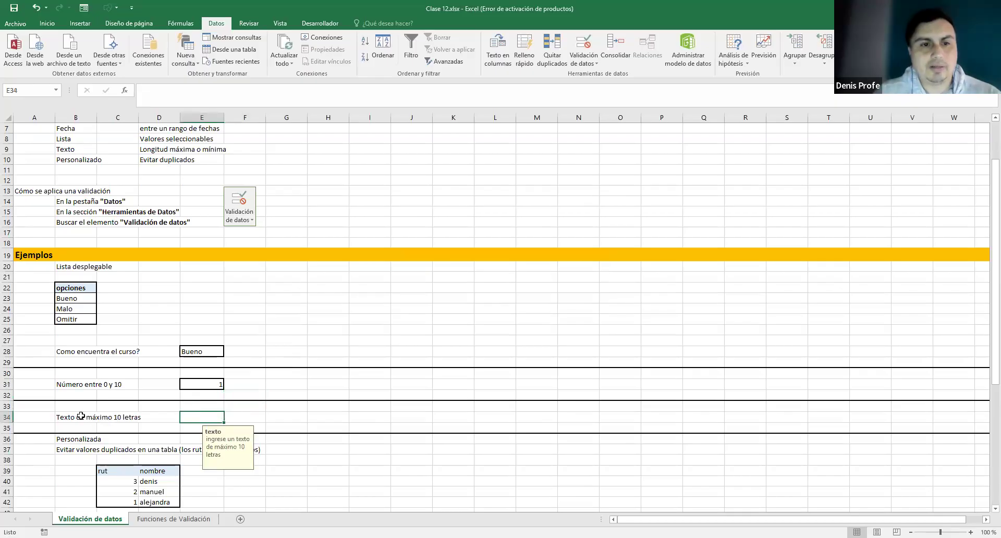
# - Enter abcdefghijk in E34 and decline the 'oops' warning about the 10-letter limit
pyautogui.doubleClick(197, 416)
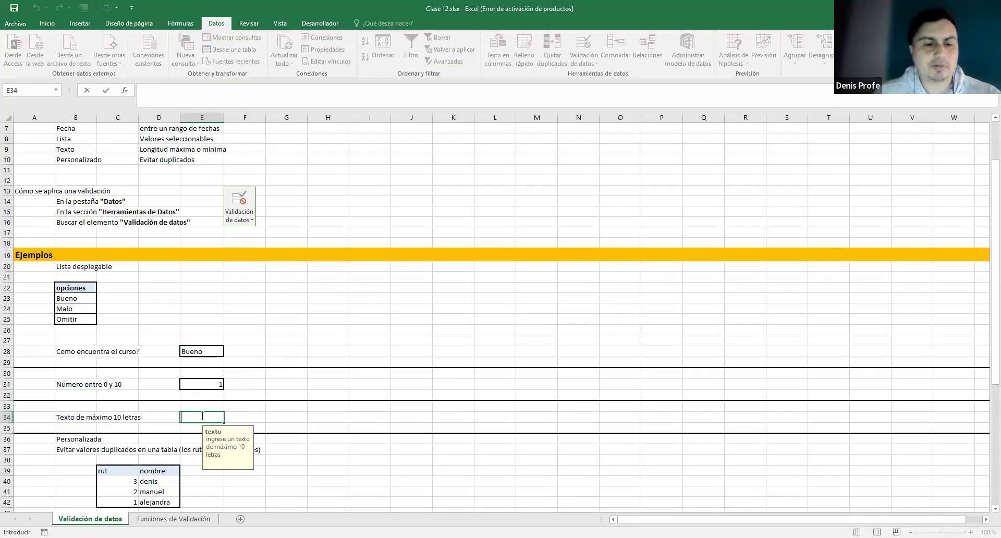
pyautogui.write('abcdefghijk')
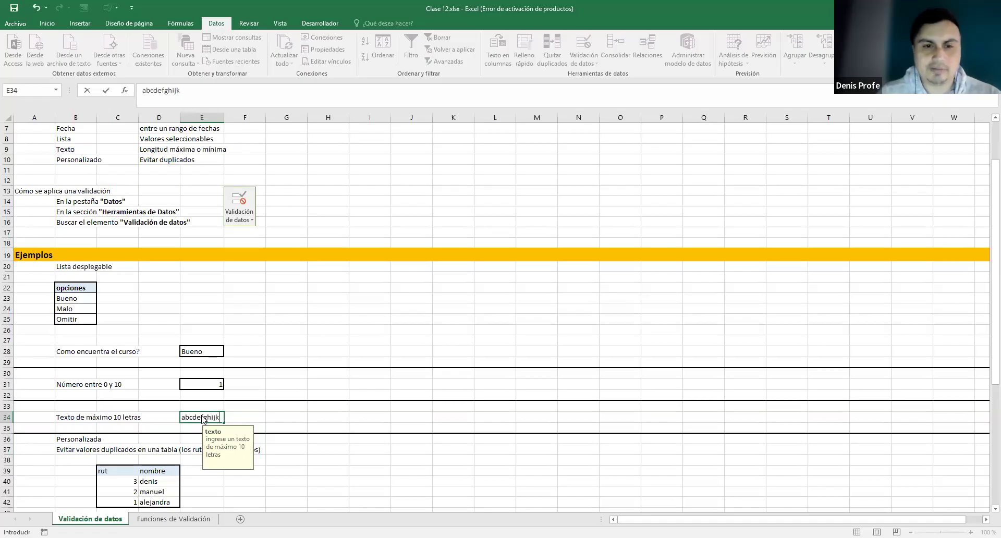
pyautogui.press('Return')
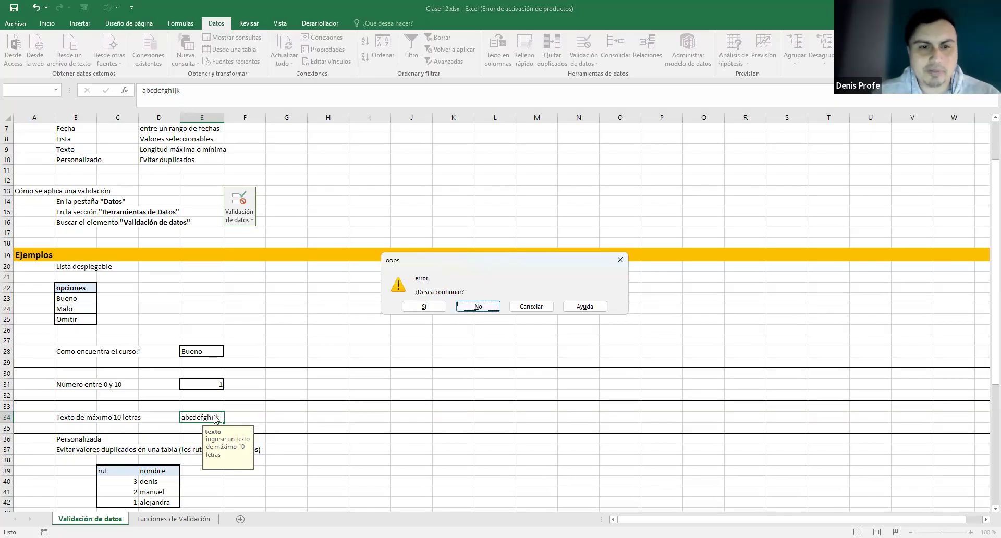
pyautogui.click(493, 307)
pyautogui.press('Return')
pyautogui.click(474, 307)
# - Delete the extra letters fghijk so E34 holds abcde
pyautogui.moveTo(201, 417); pyautogui.dragTo(233, 410)
pyautogui.press('BackSpace')
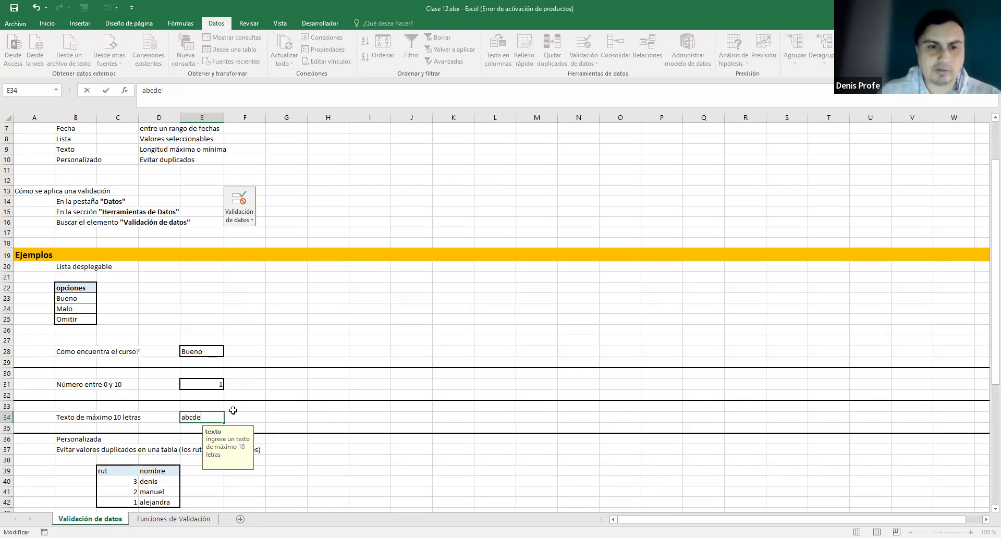
pyautogui.press('Return')
pyautogui.click(212, 417)
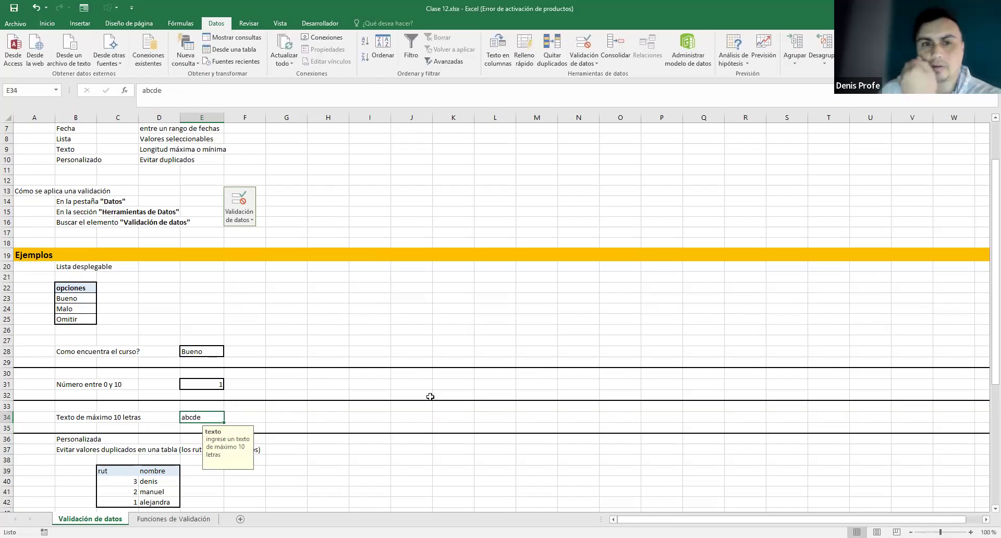
pyautogui.click(268, 418)
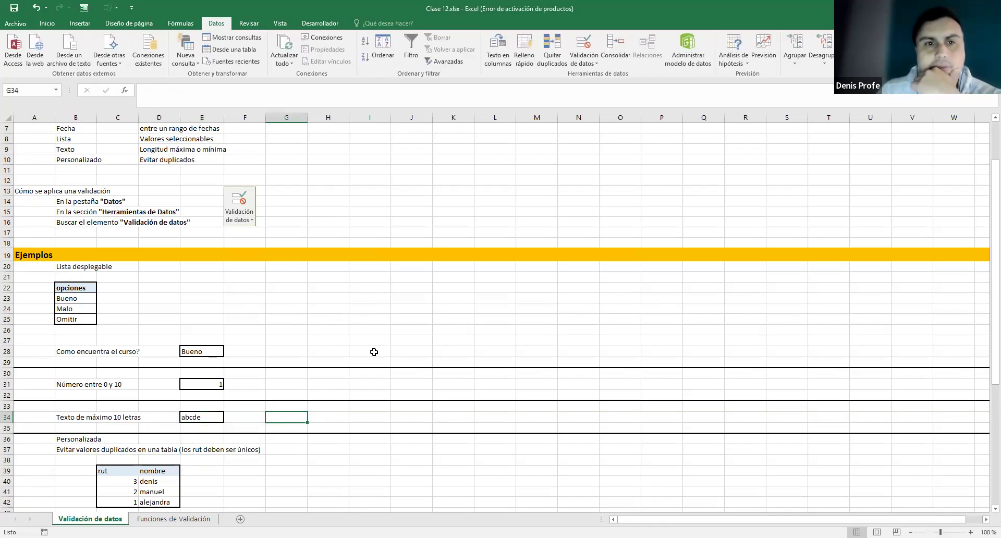
# - Apply Borde de cuadro grueso to cell J10 from Inicio's Bordes list
pyautogui.scroll(-1, 353, 352)
pyautogui.scroll(1, 355, 353)
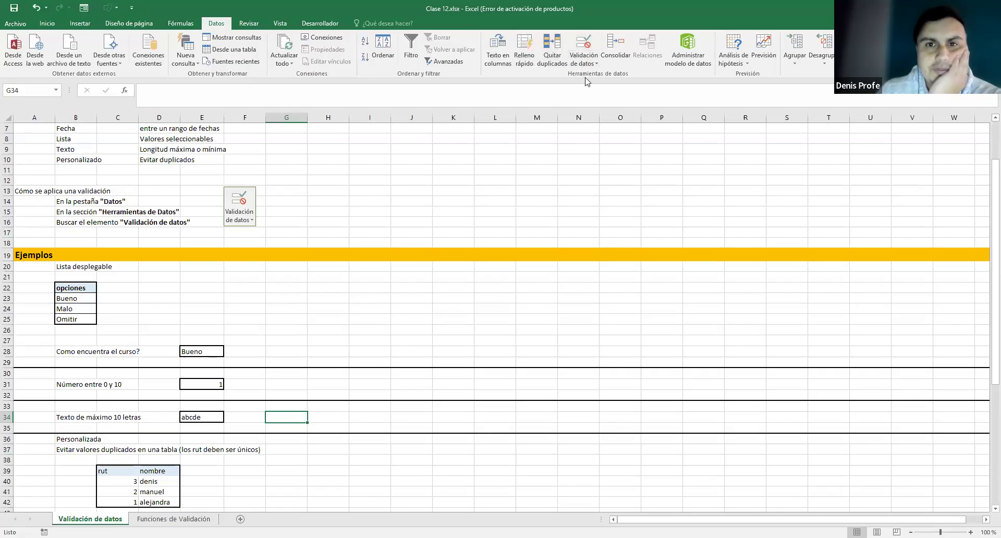
pyautogui.scroll(1, 482, 263)
pyautogui.scroll(-1, 482, 264)
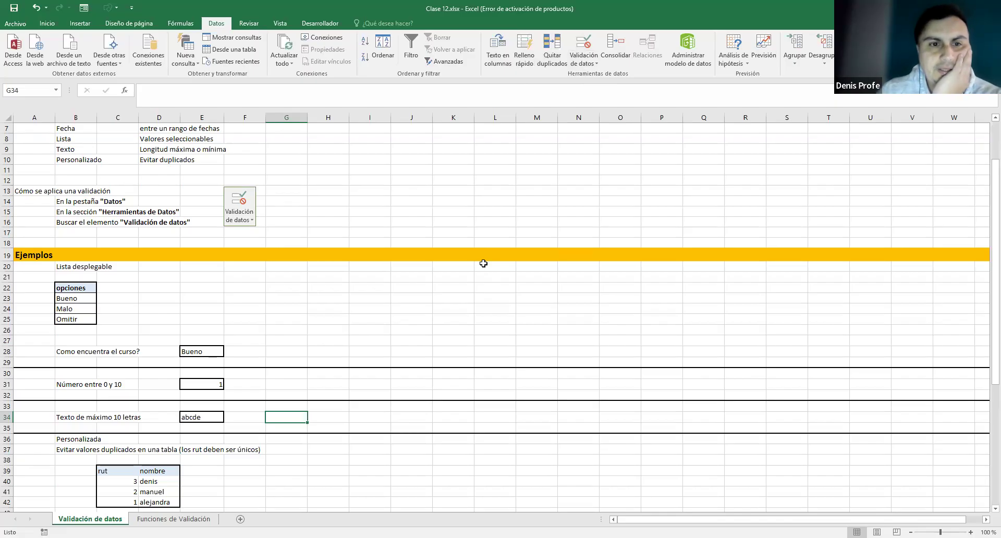
pyautogui.scroll(1, 461, 256)
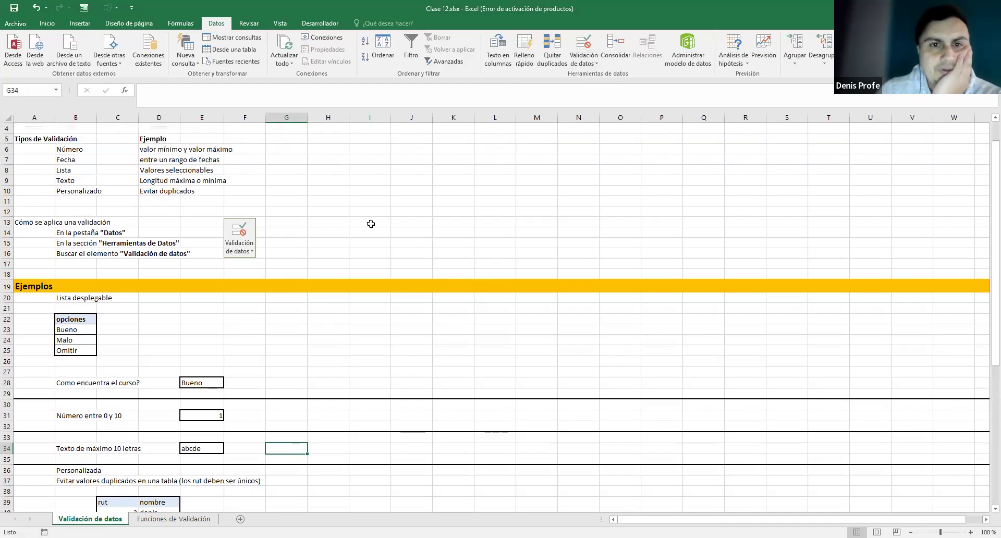
pyautogui.click(419, 190)
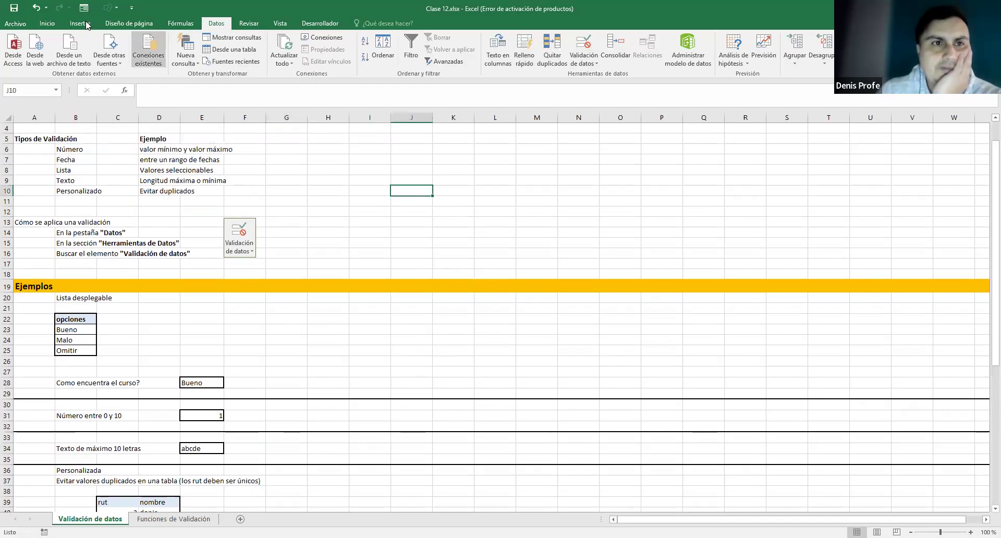
pyautogui.click(52, 22)
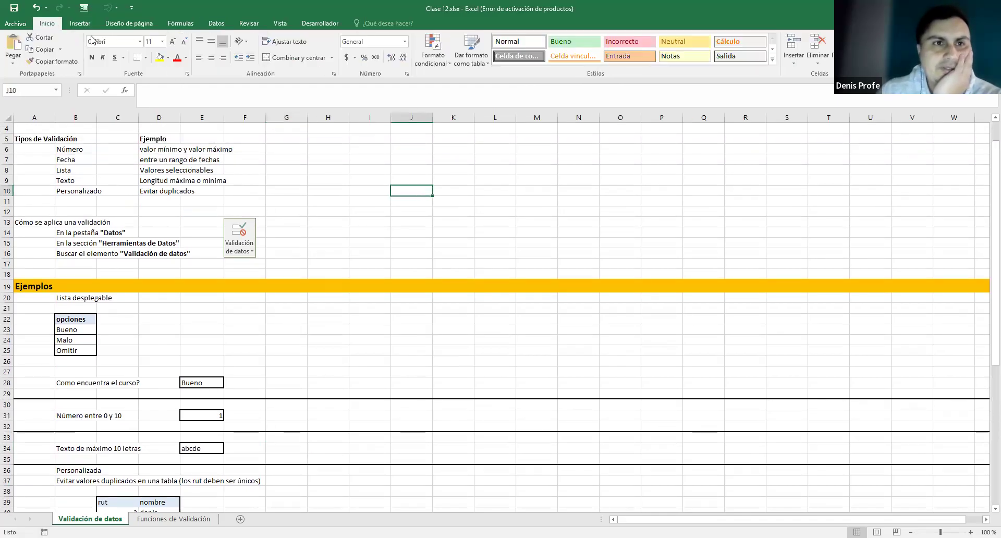
pyautogui.click(147, 58)
pyautogui.click(175, 173)
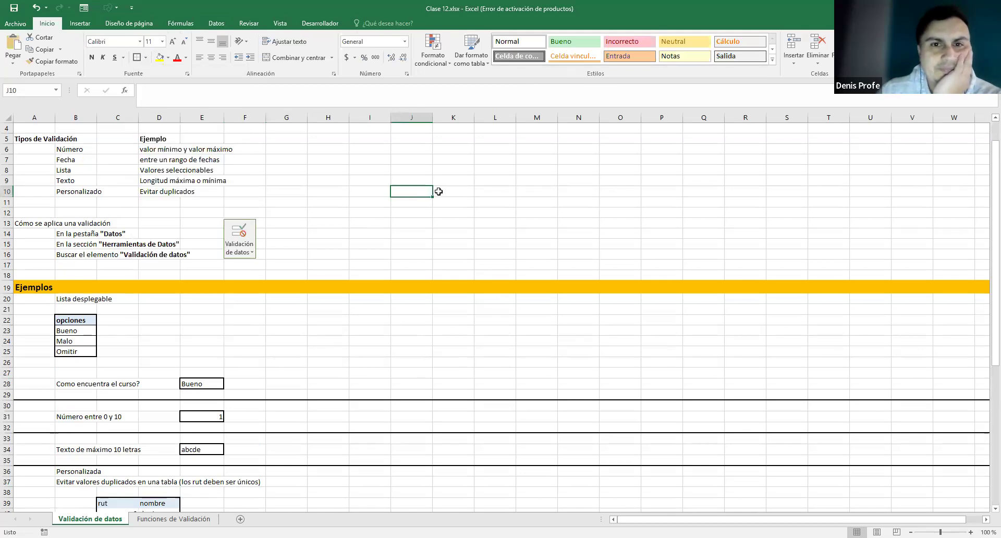
# - Check J10's new border, then open the Datos tab's Validación de datos options
pyautogui.click(452, 191)
pyautogui.click(417, 192)
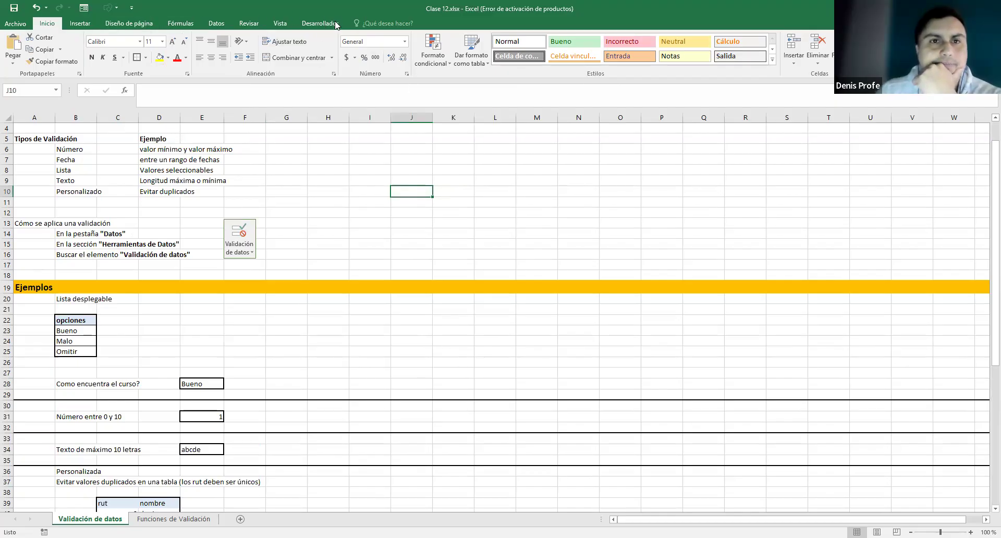
pyautogui.click(216, 23)
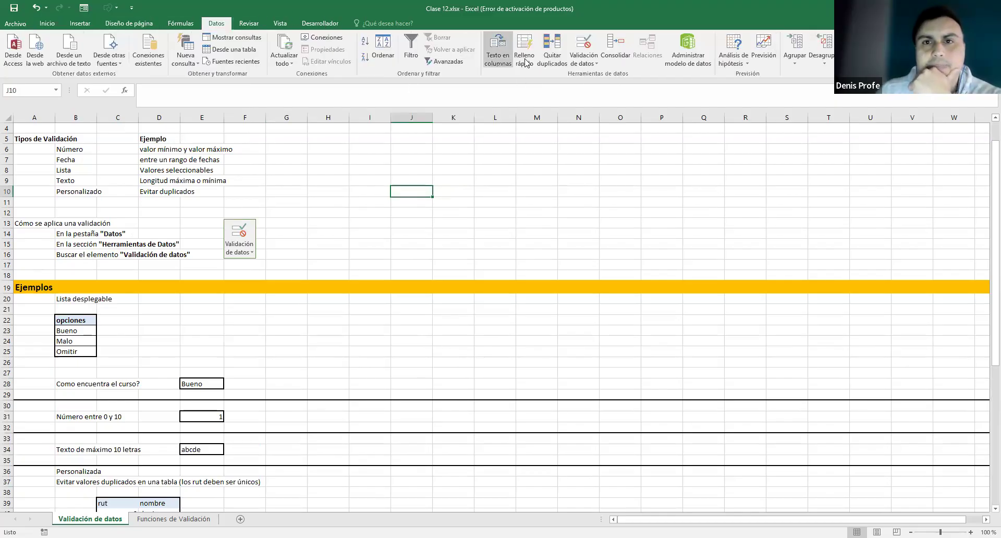
pyautogui.click(592, 52)
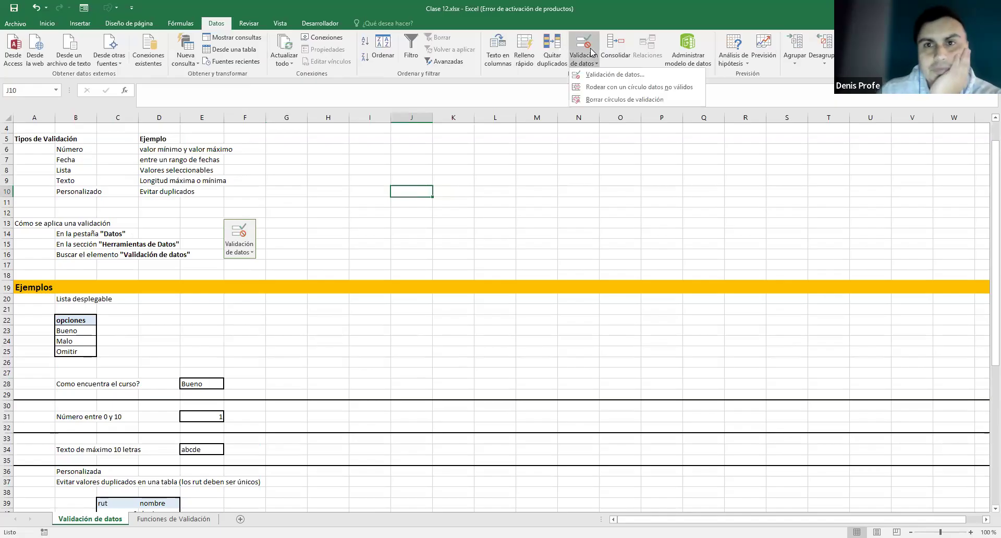
pyautogui.click(601, 74)
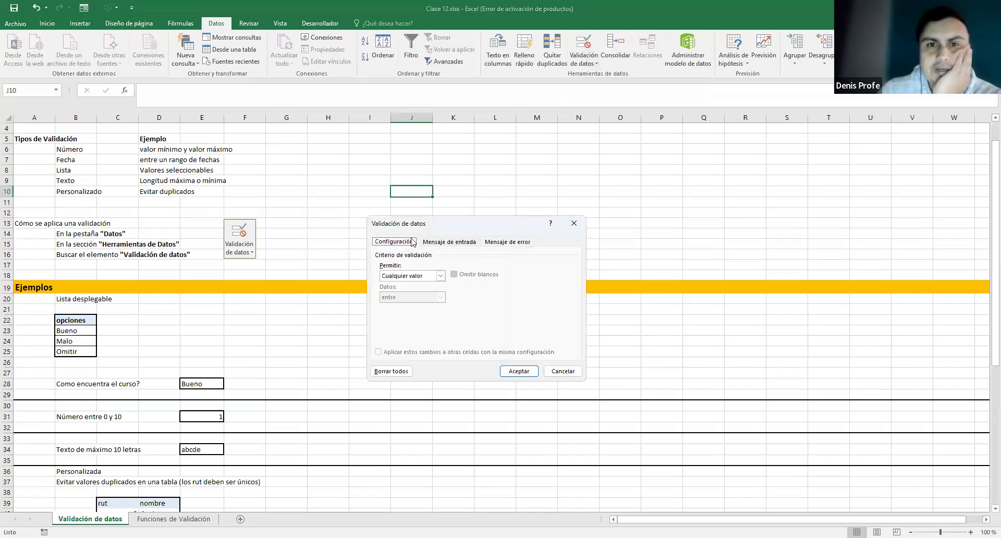
pyautogui.click(467, 241)
pyautogui.click(504, 243)
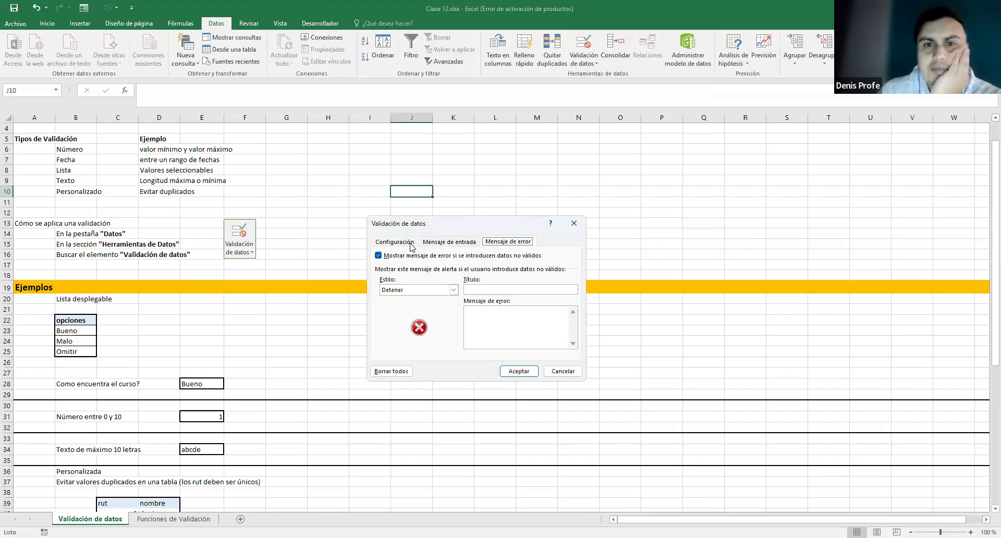
pyautogui.click(401, 243)
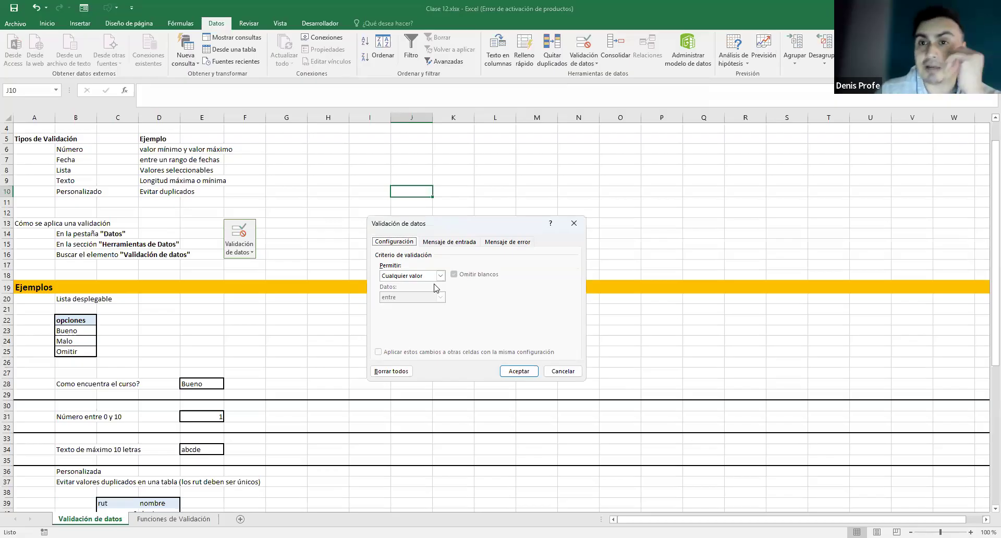
pyautogui.click(449, 244)
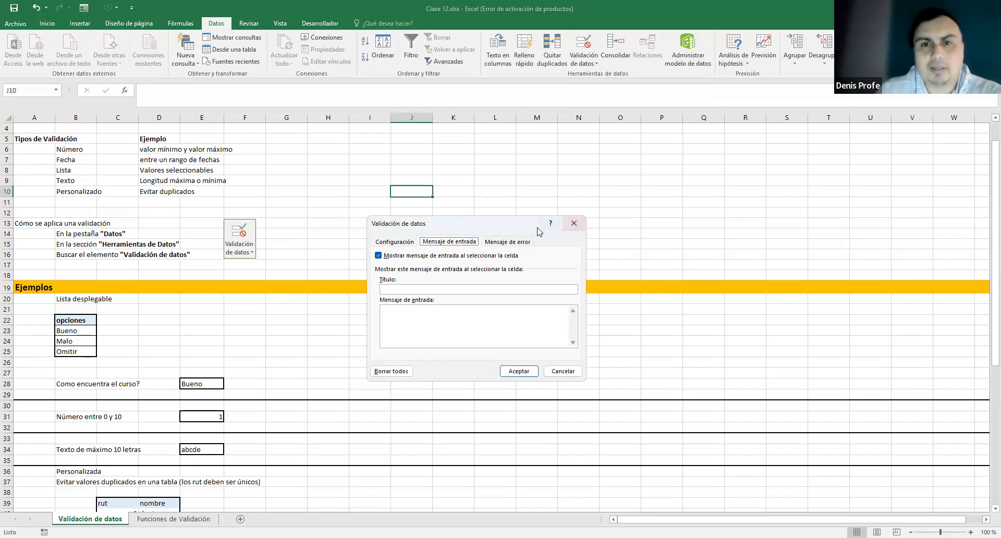
pyautogui.click(507, 243)
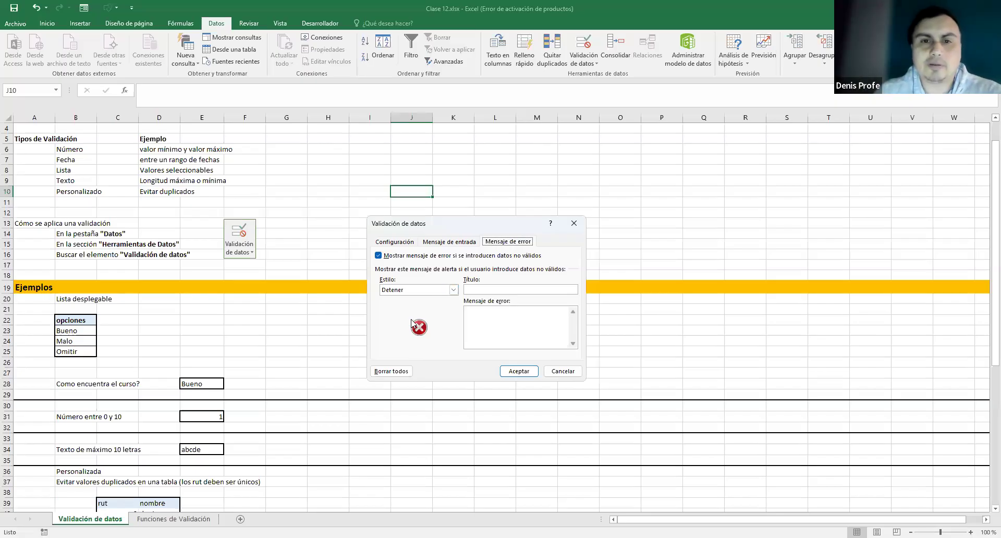
pyautogui.click(477, 313)
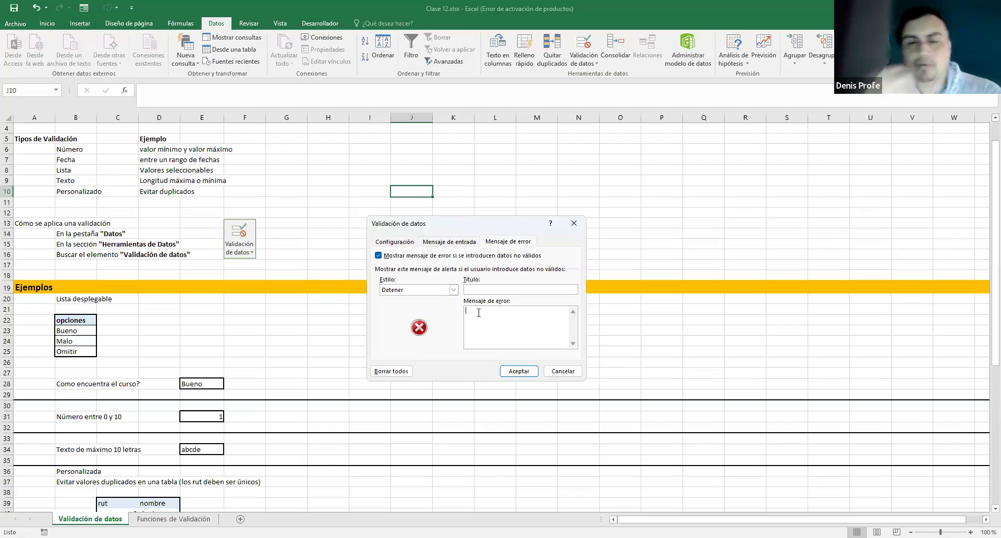
pyautogui.click(453, 289)
pyautogui.click(427, 306)
pyautogui.click(452, 288)
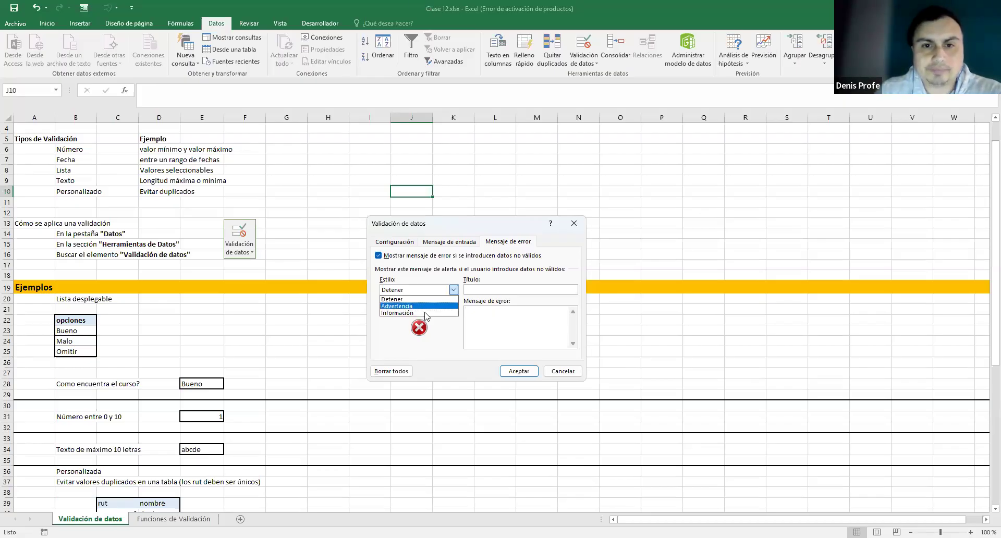
pyautogui.click(424, 312)
pyautogui.click(451, 288)
pyautogui.click(440, 300)
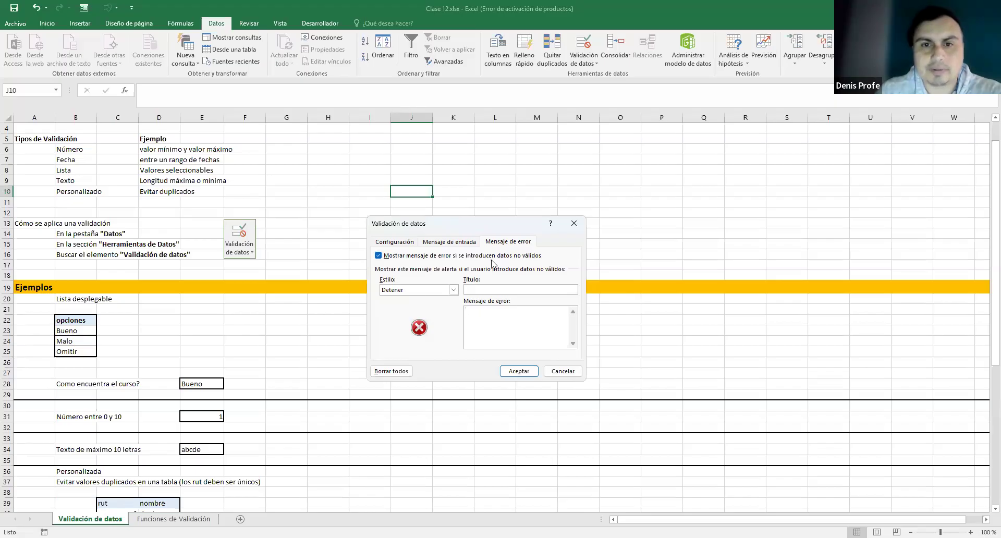
pyautogui.click(389, 242)
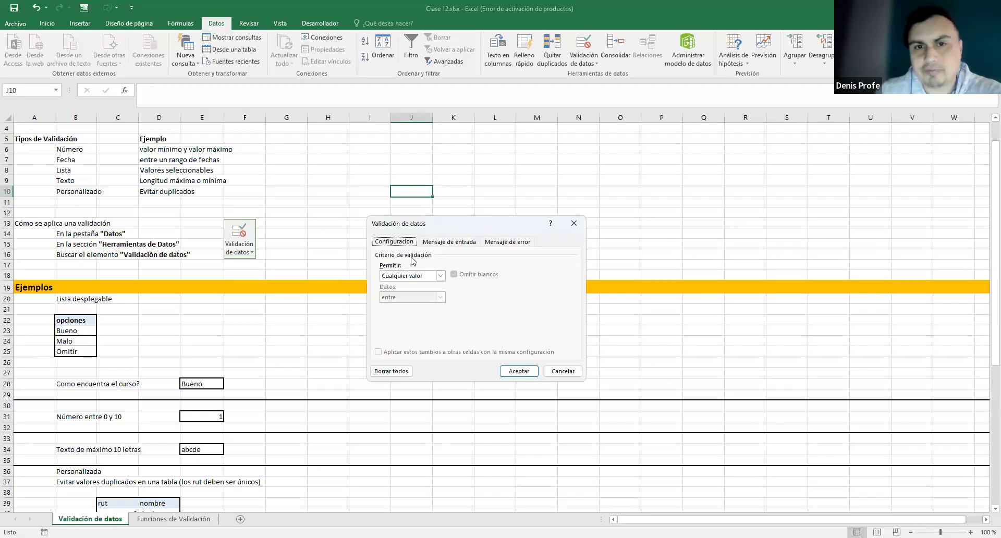
# - Set J10's rule to Número entero entre, minimum 1 and maximum 5, and apply it
pyautogui.click(440, 276)
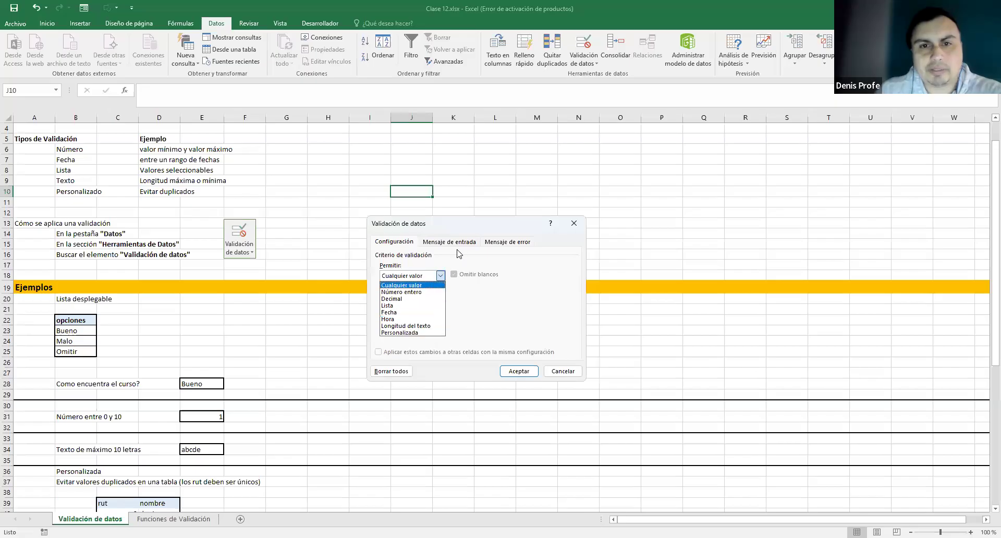
pyautogui.click(477, 280)
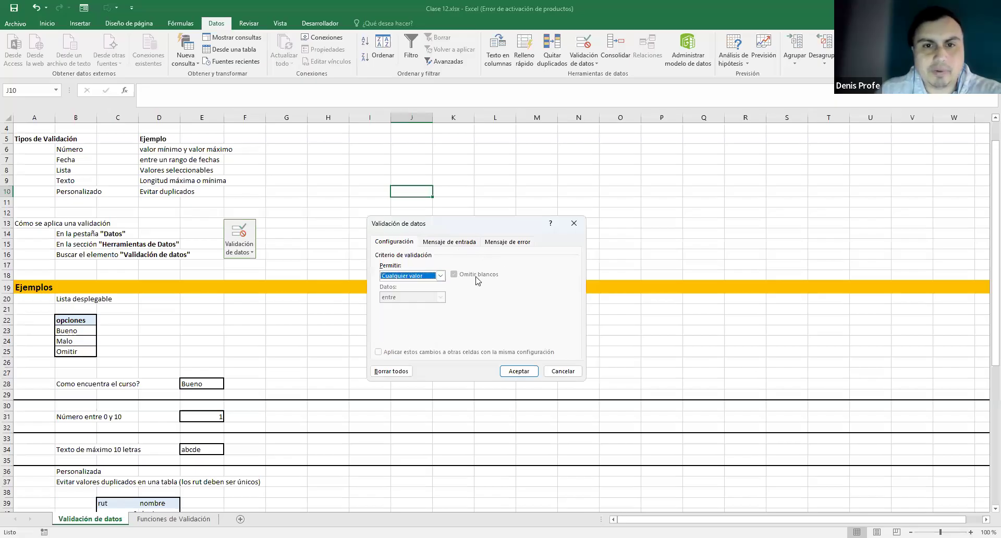
pyautogui.click(440, 276)
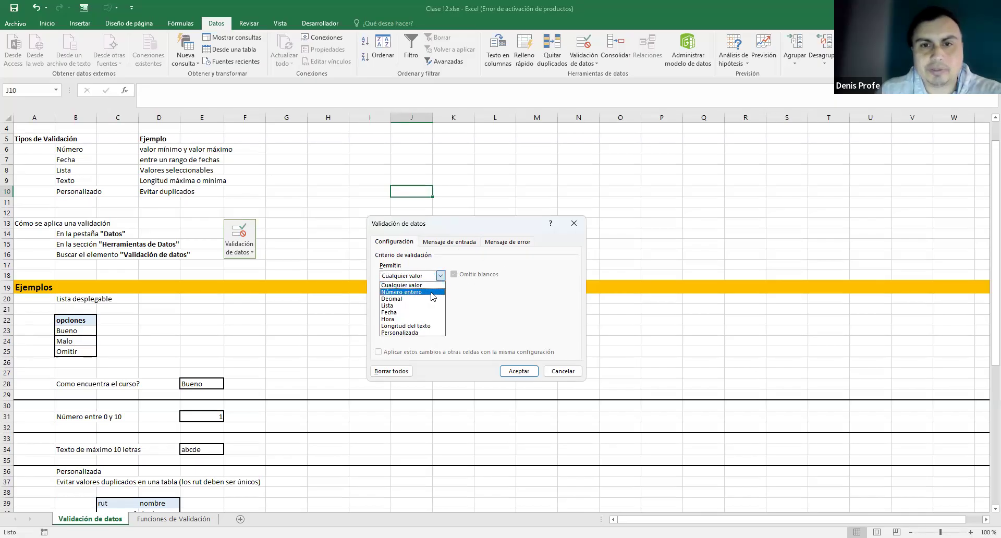
pyautogui.click(431, 293)
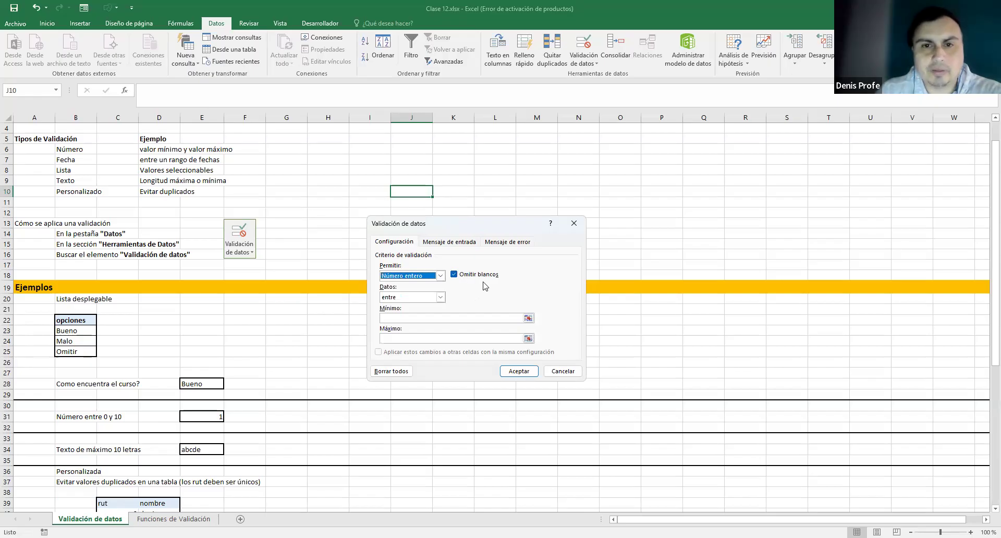
pyautogui.click(440, 297)
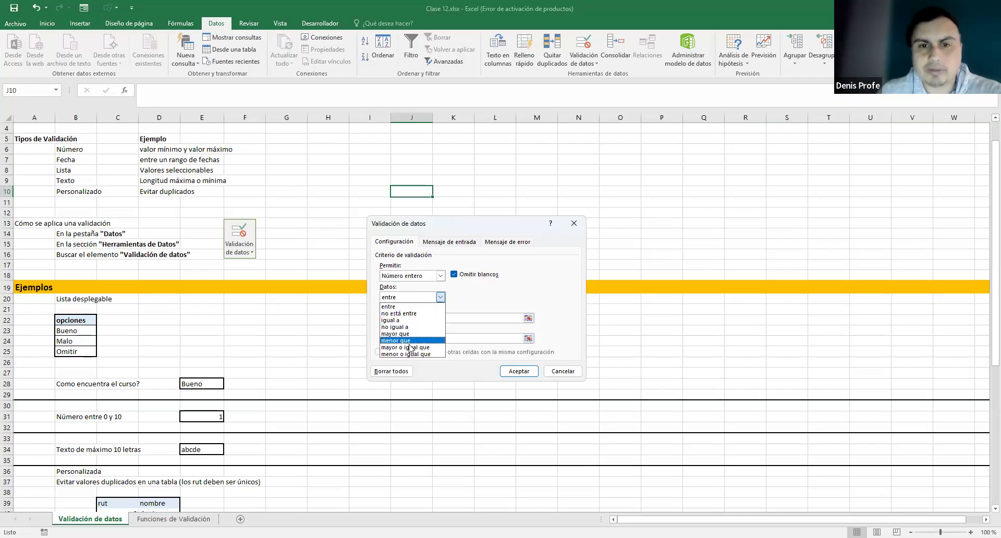
pyautogui.click(452, 299)
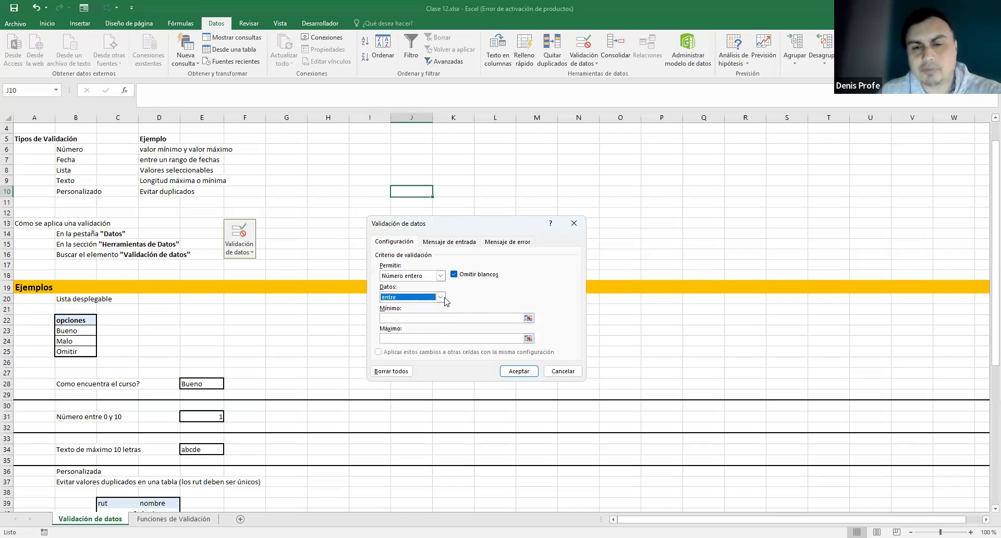
pyautogui.click(443, 298)
pyautogui.click(469, 296)
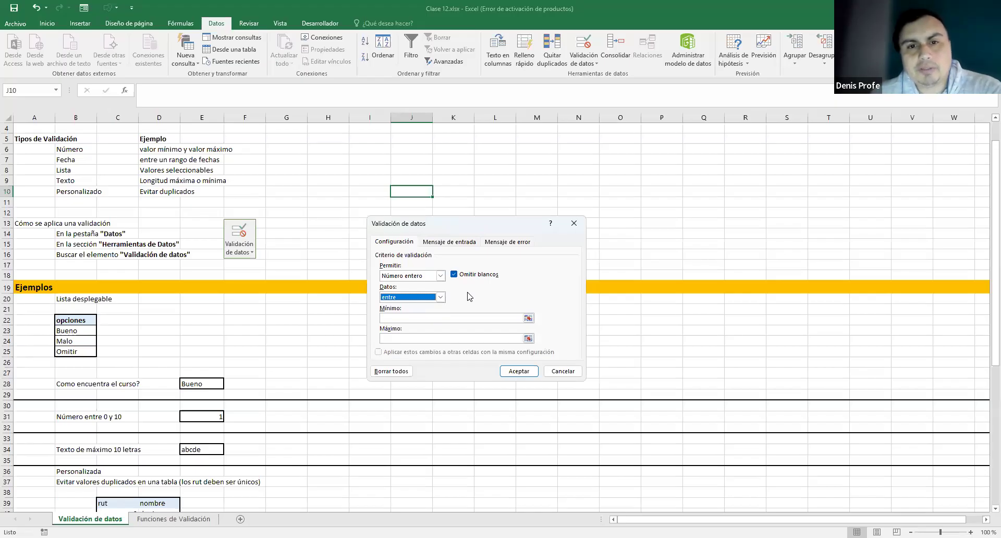
pyautogui.click(399, 318)
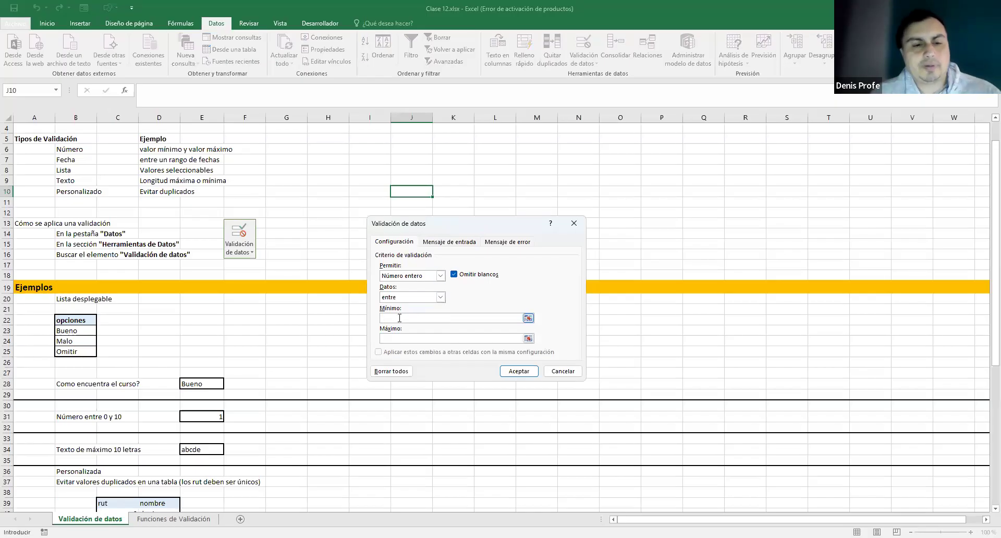
pyautogui.write('1')
pyautogui.click(402, 337)
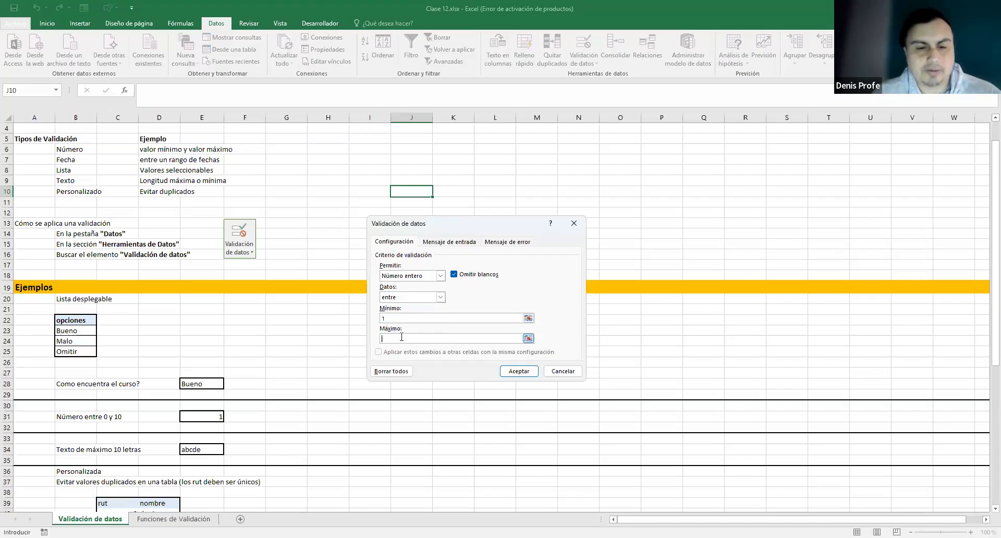
pyautogui.write('5')
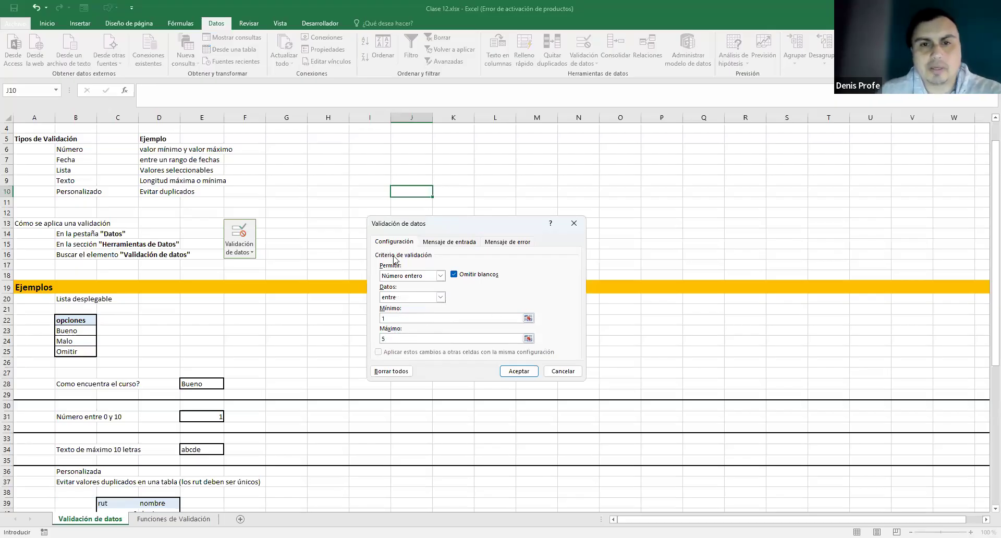
pyautogui.click(531, 371)
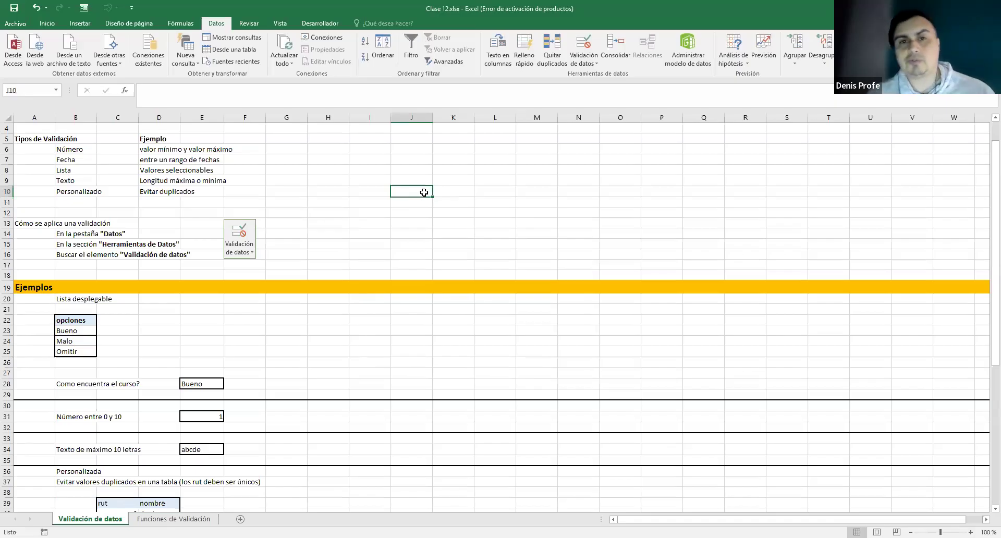
# - Test J10 with 6 and 0, discarding both rejections, then enter 2
pyautogui.write('6')
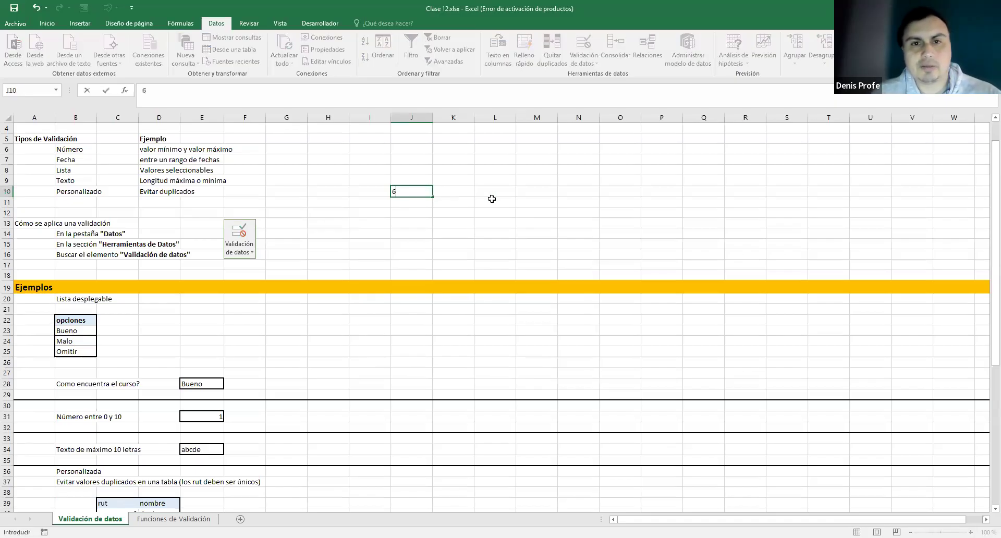
pyautogui.press('Return')
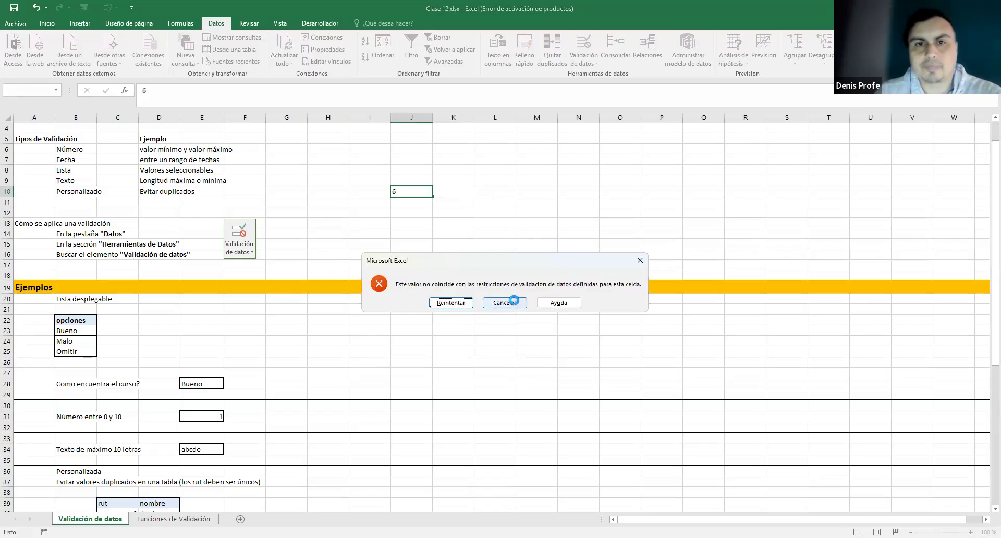
pyautogui.click(513, 301)
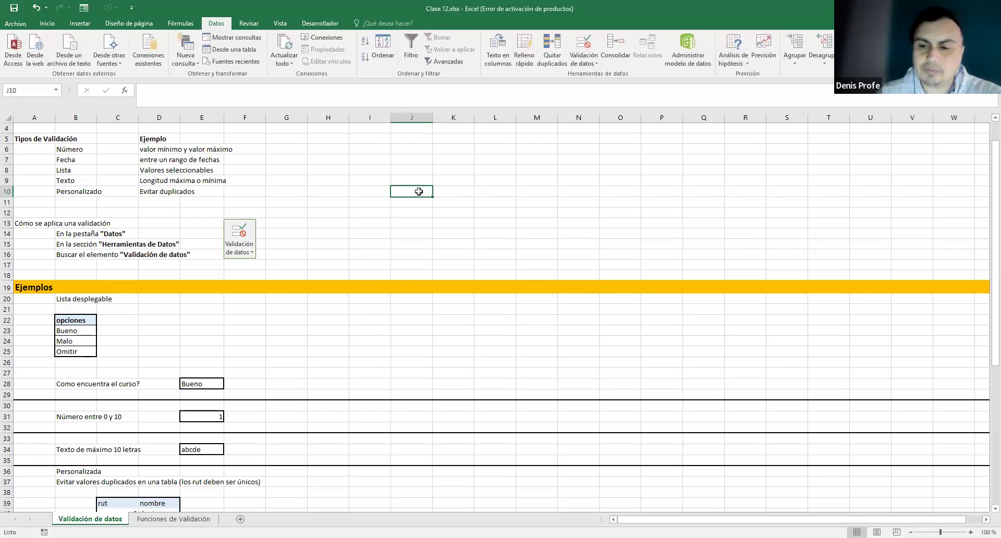
pyautogui.write('0')
pyautogui.press('Return')
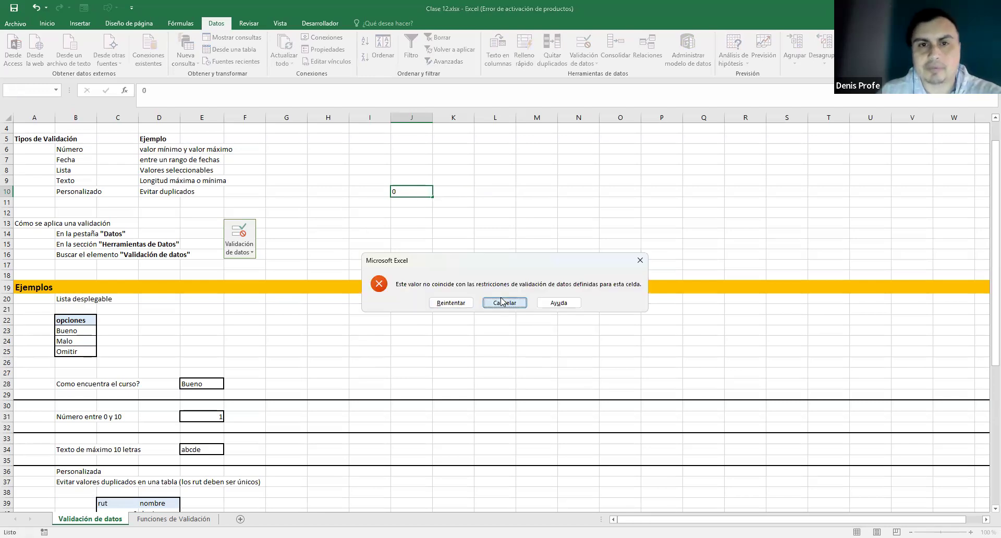
pyautogui.click(504, 302)
pyautogui.write('2')
pyautogui.press('Return')
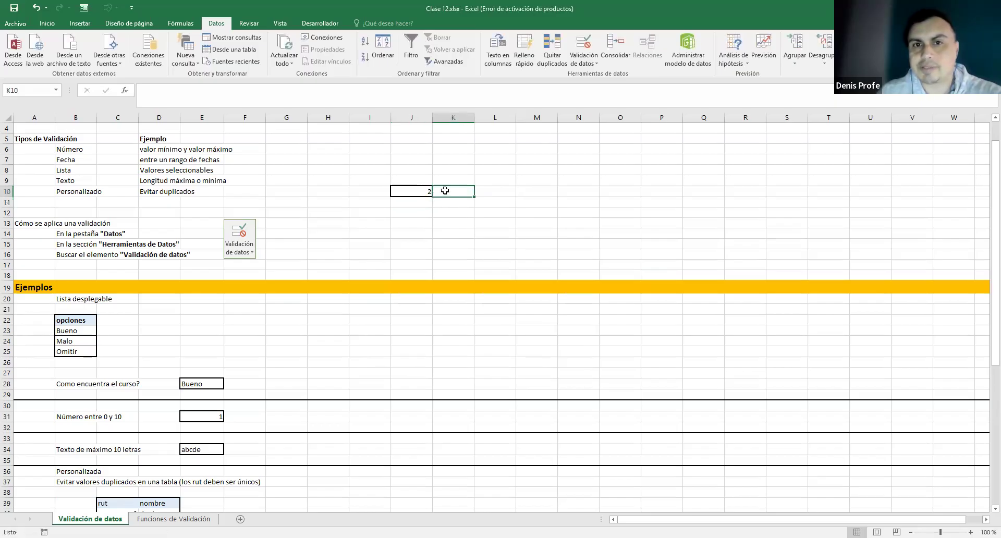
pyautogui.click(425, 192)
pyautogui.write('2')
pyautogui.press('Tab')
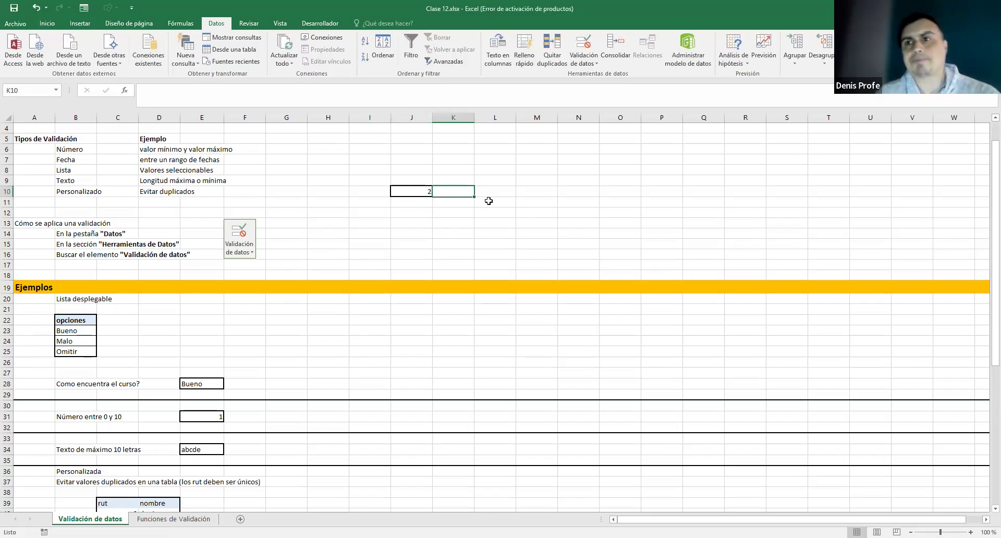
pyautogui.click(418, 190)
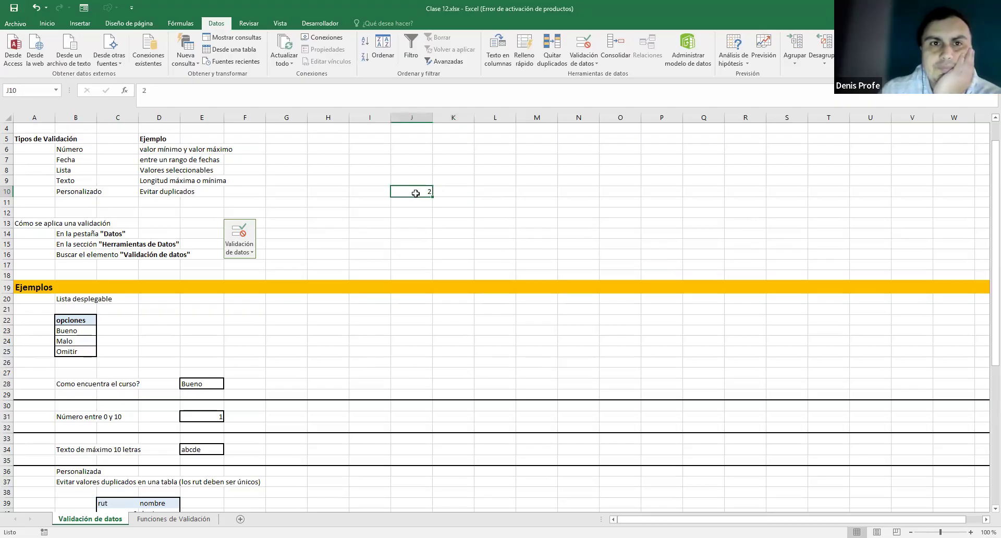
# - Give J10 the input message 'ingrese un valor entre 1 y 5' with title 'validación'
pyautogui.click(583, 49)
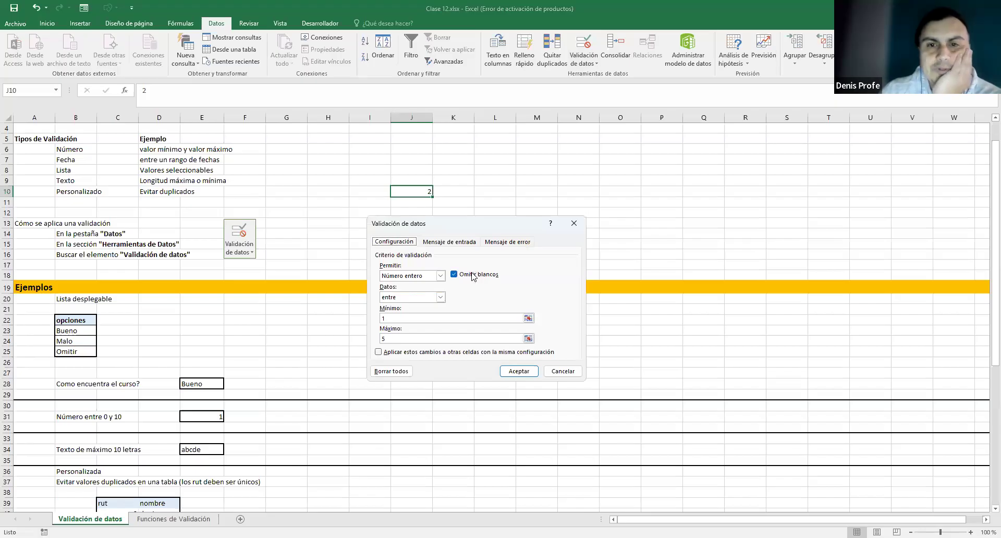
pyautogui.click(463, 243)
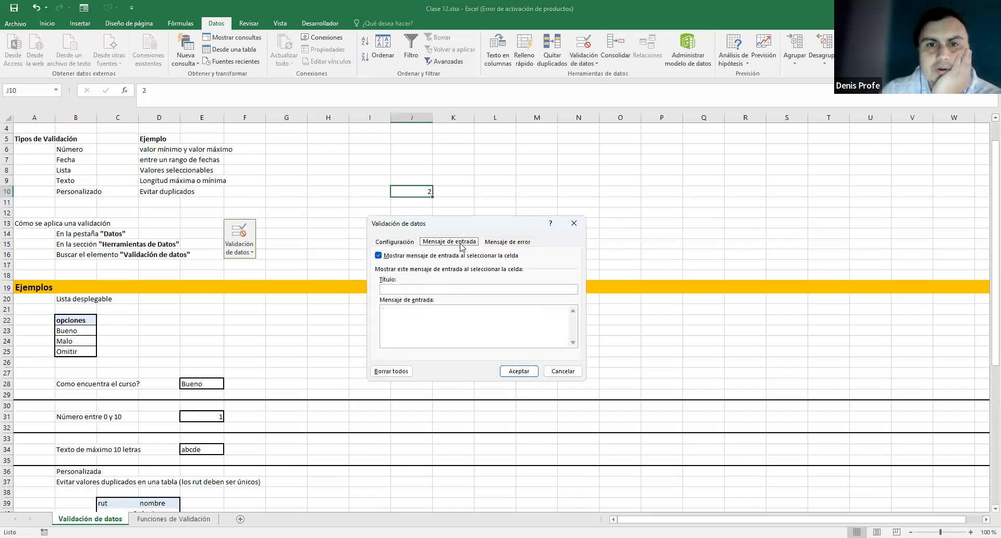
pyautogui.click(414, 289)
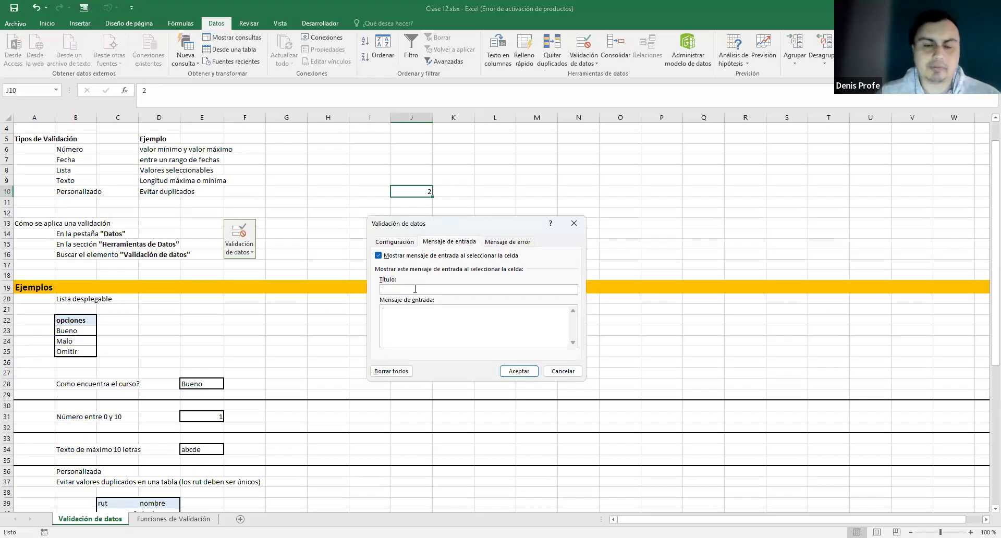
pyautogui.write('ingrese ')
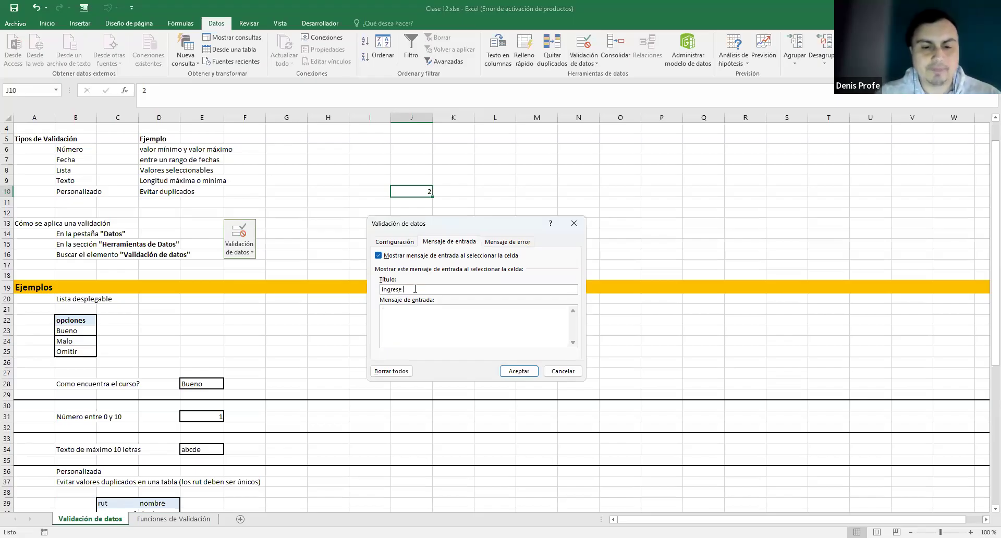
pyautogui.write('un valor entre')
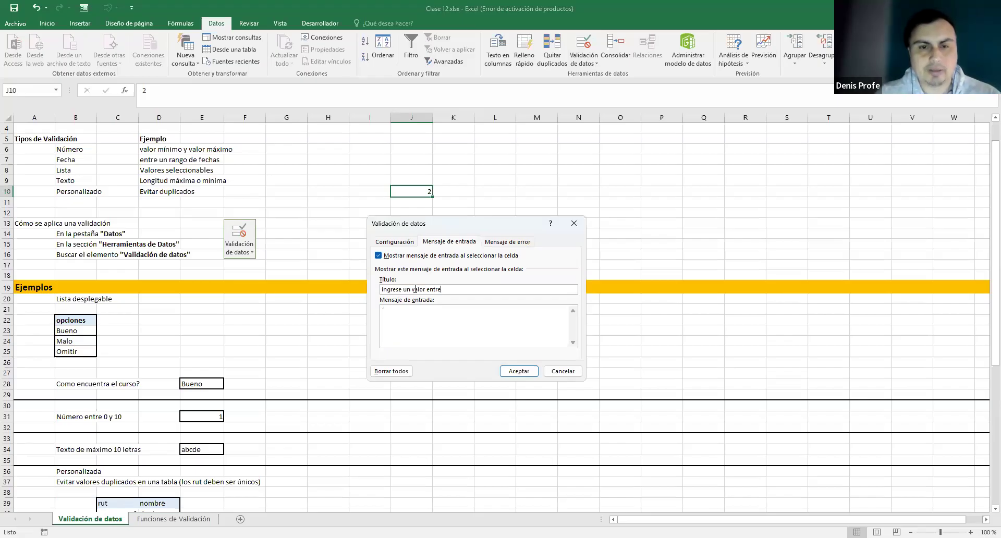
pyautogui.write(' 1 y 5')
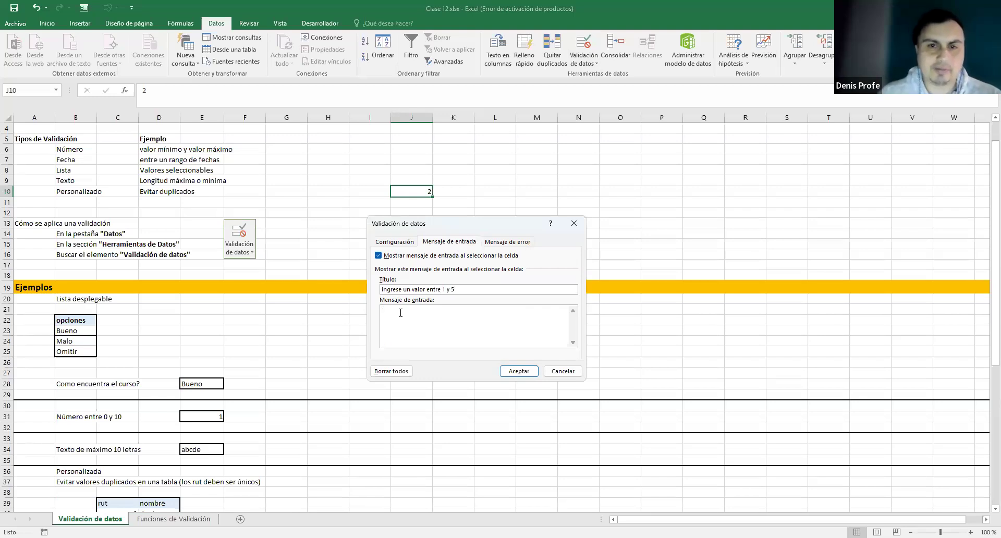
pyautogui.moveTo(455, 289); pyautogui.dragTo(379, 290)
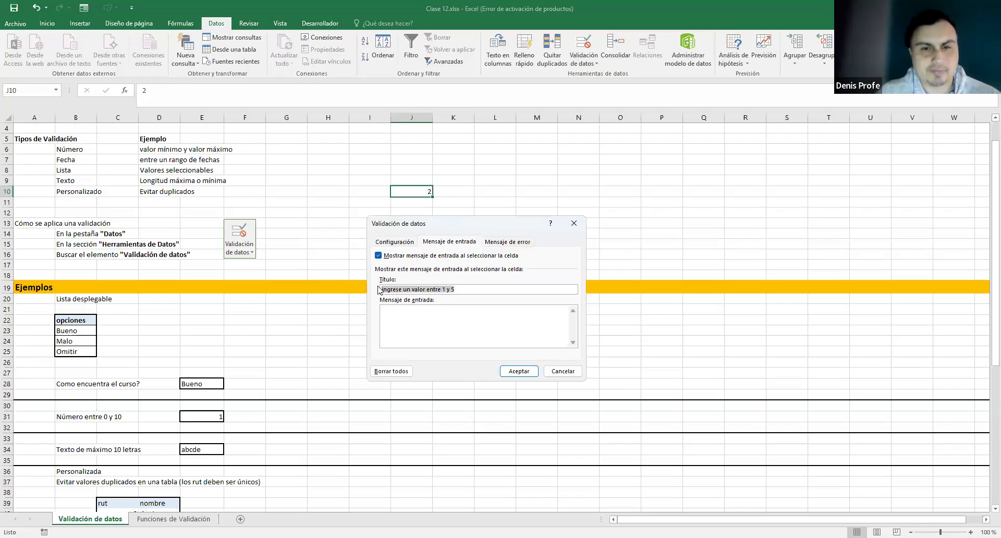
pyautogui.hotkey('ctrl', 'x')
pyautogui.click(406, 313)
pyautogui.hotkey('ctrl', 'v')
pyautogui.click(405, 288)
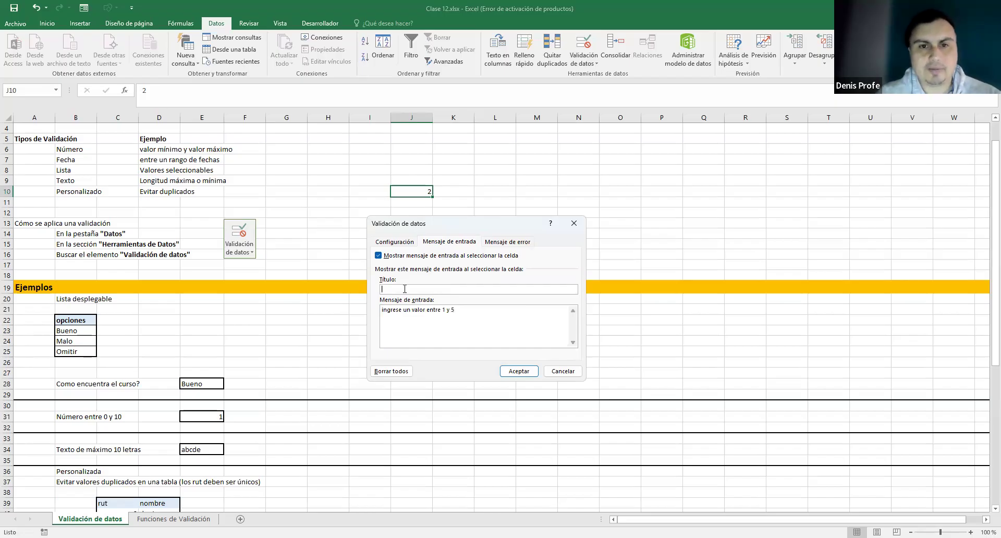
pyautogui.write('validación')
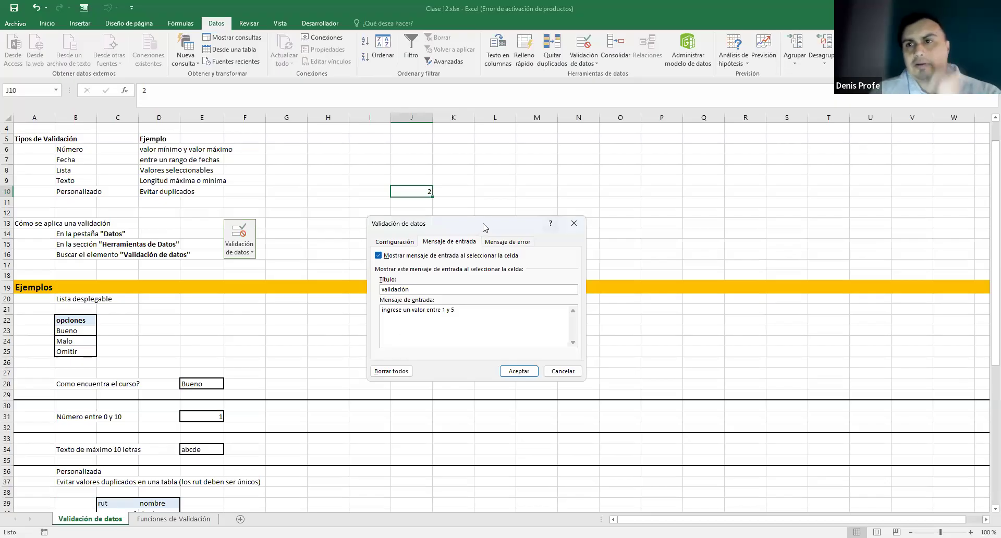
pyautogui.moveTo(484, 227); pyautogui.dragTo(527, 241)
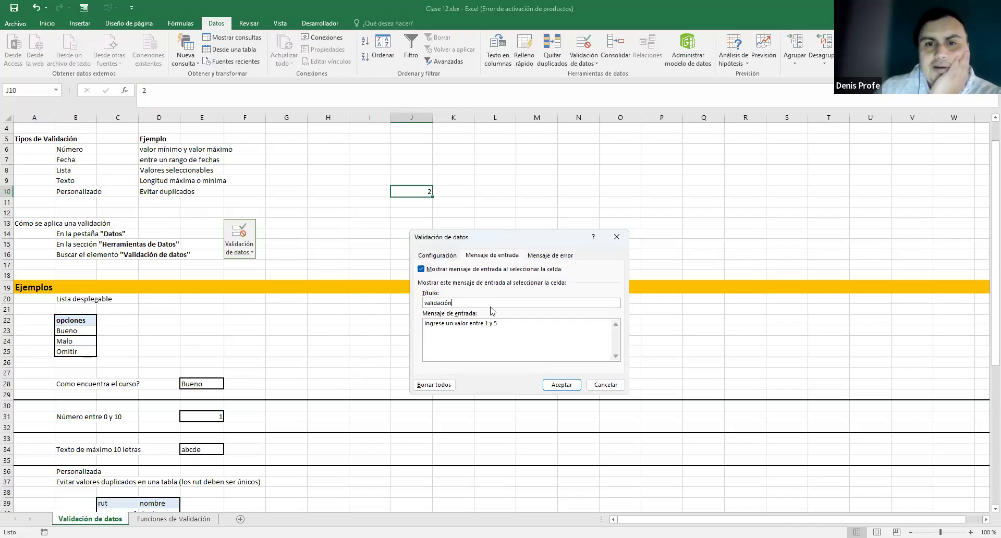
# - Set an Advertencia error alert titled 'error!!!' saying the value doesn't meet the parameters
pyautogui.click(544, 255)
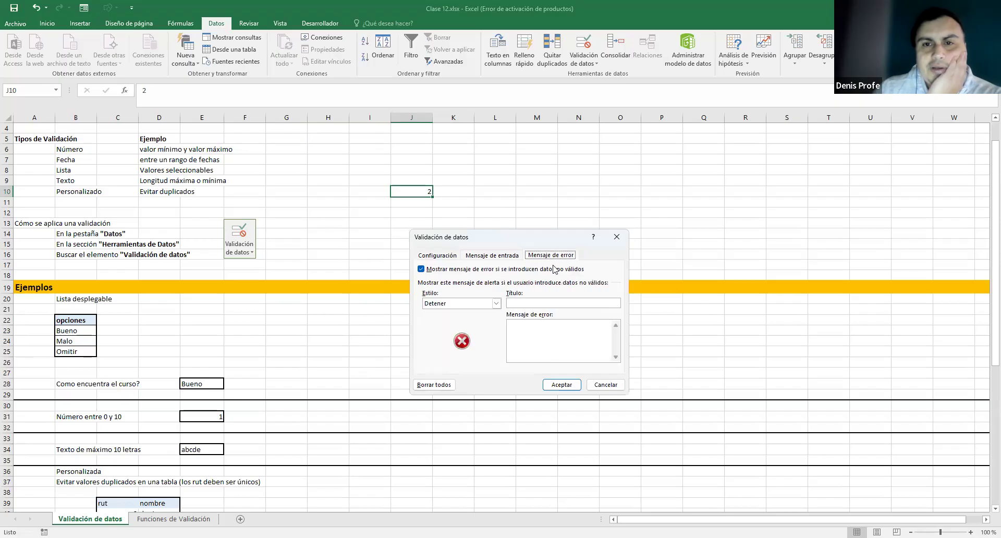
pyautogui.click(544, 303)
pyautogui.write('error!!!')
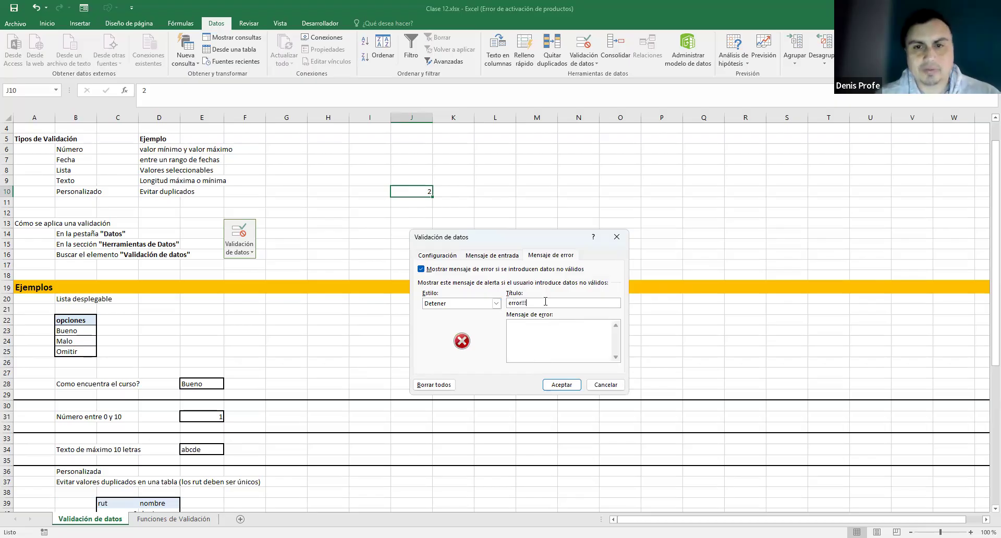
pyautogui.click(516, 328)
pyautogui.write("el valor ingresado no cumple los parámetros!!'!'!")
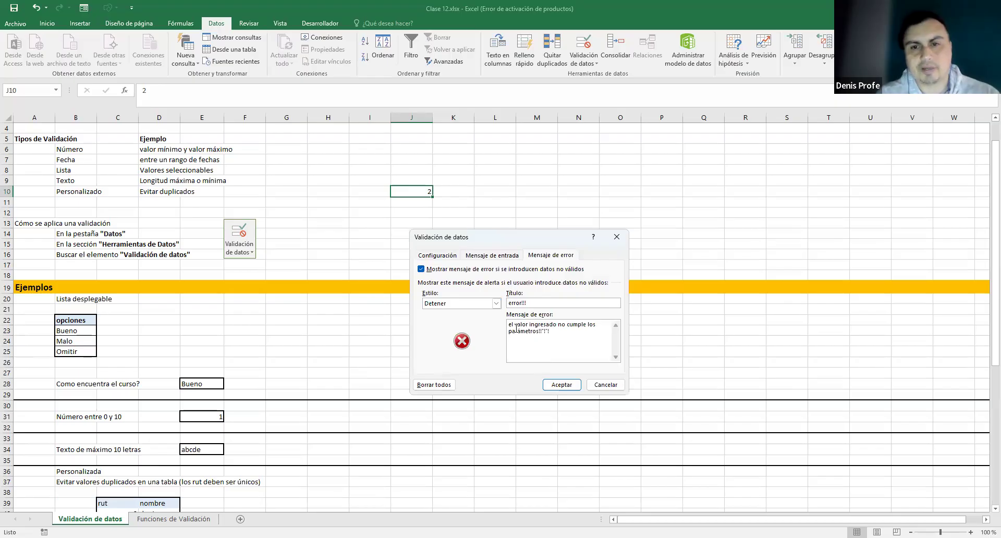
pyautogui.click(495, 303)
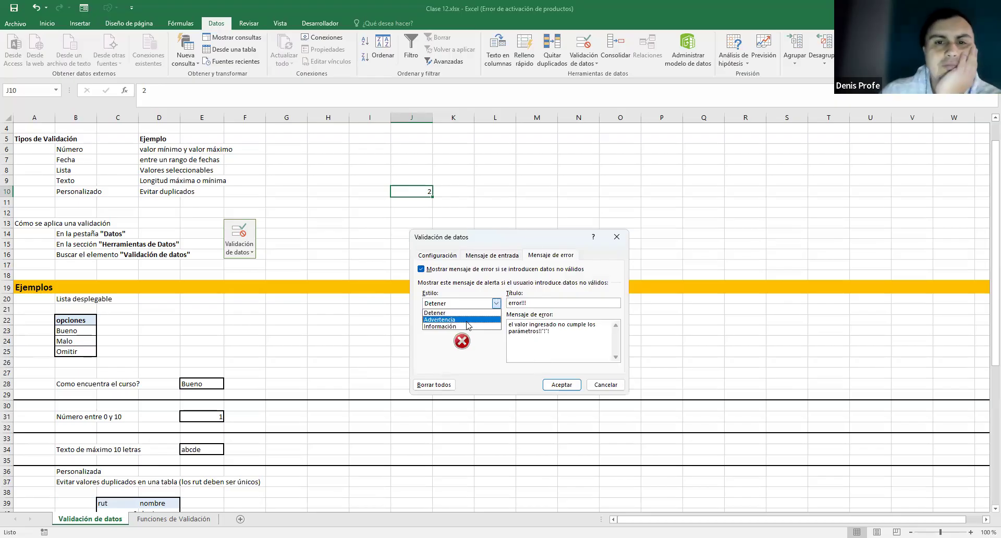
pyautogui.click(439, 319)
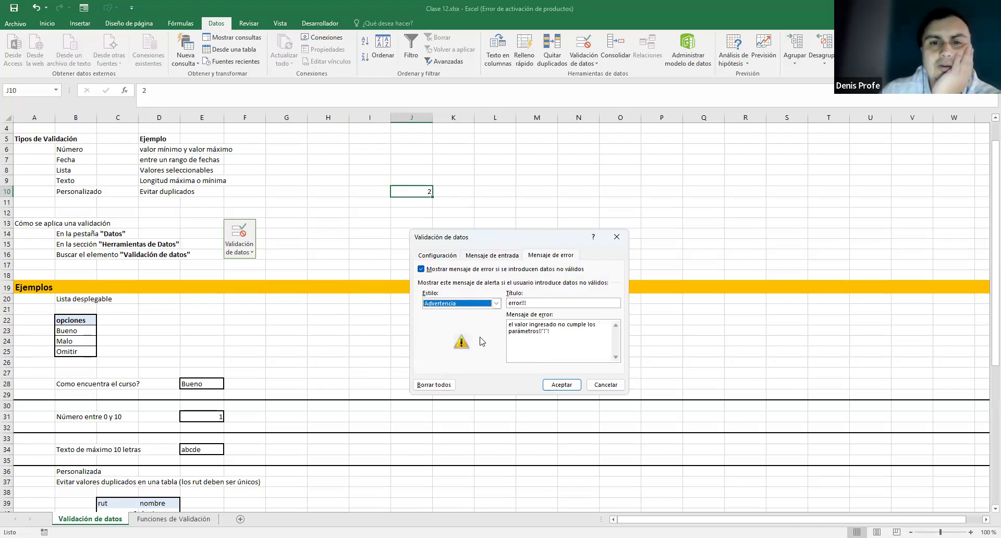
# - Confirm the 1–5 whole-number criteria, save the rule, and view J10's input message
pyautogui.click(437, 255)
pyautogui.click(561, 384)
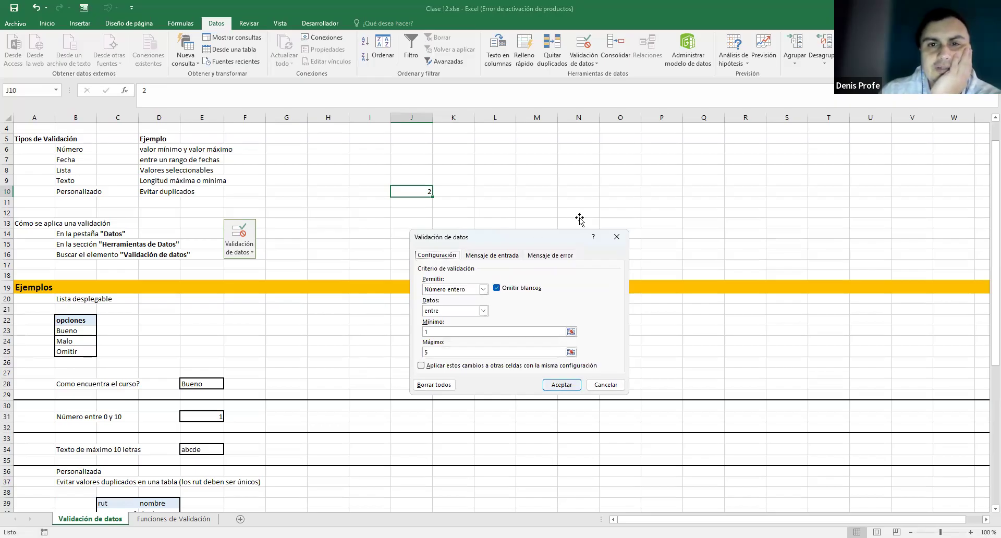
pyautogui.click(579, 220)
pyautogui.click(385, 171)
pyautogui.click(407, 182)
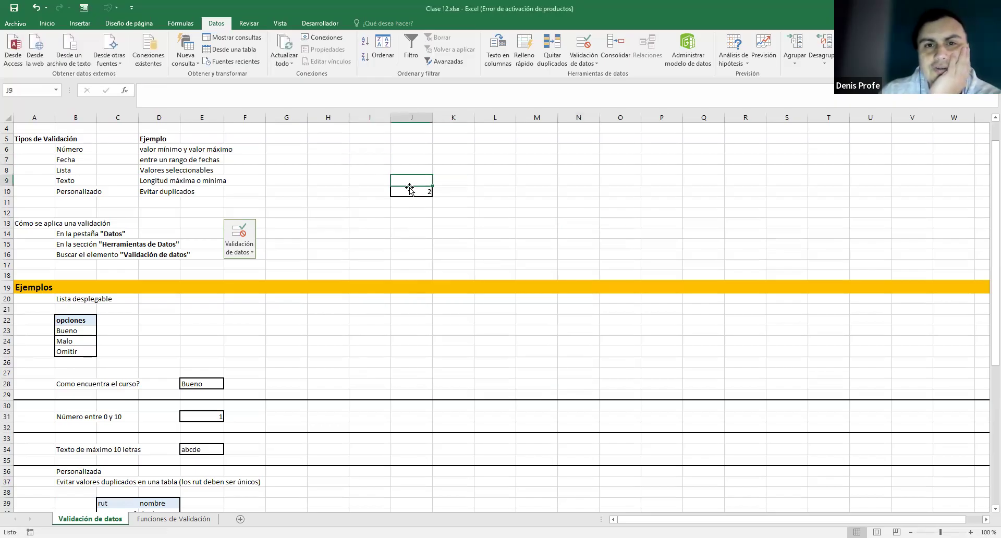
pyautogui.click(410, 192)
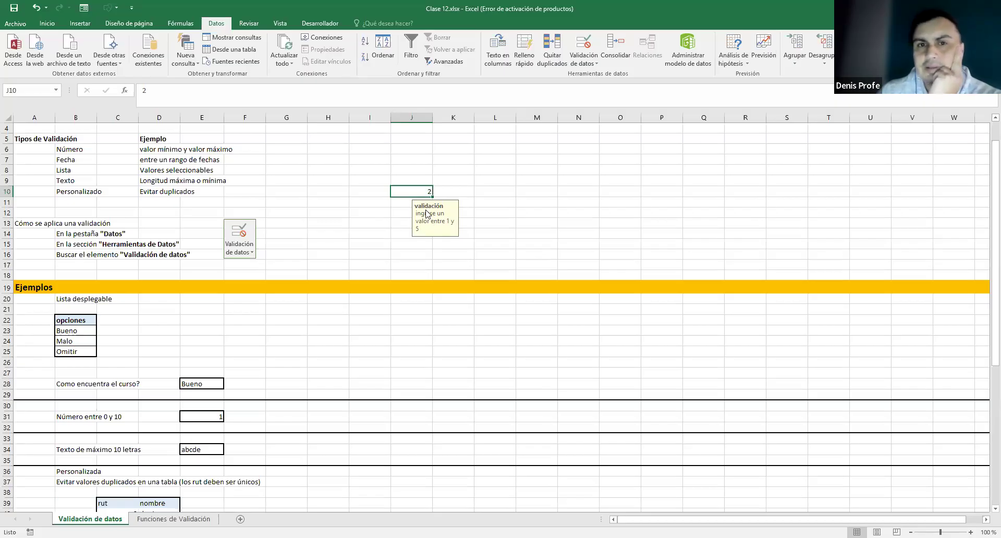
# - Enter 0 in J10, then cancel the 'error!!!' warning so J10 keeps 2
pyautogui.doubleClick(420, 190)
pyautogui.moveTo(421, 191); pyautogui.dragTo(450, 189)
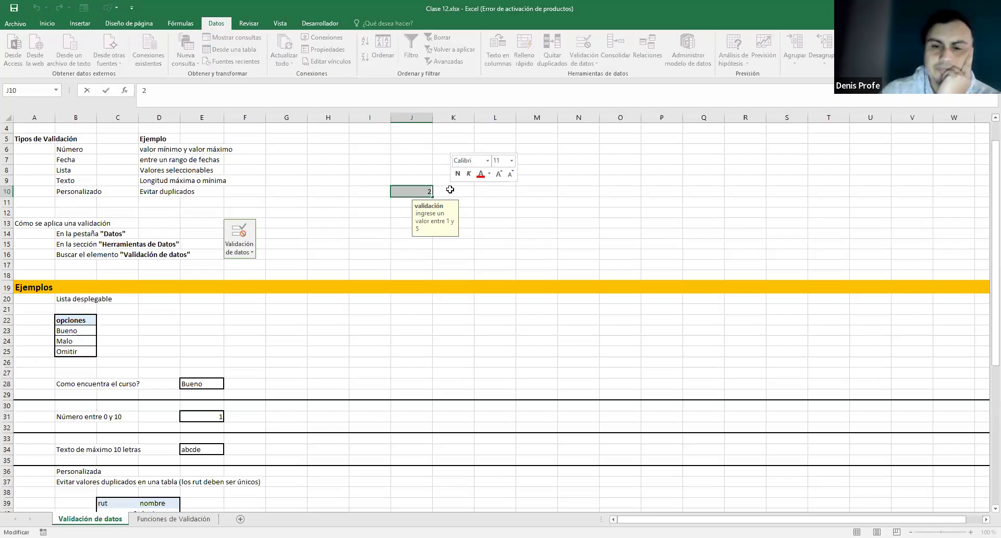
pyautogui.write('0')
pyautogui.press('Return')
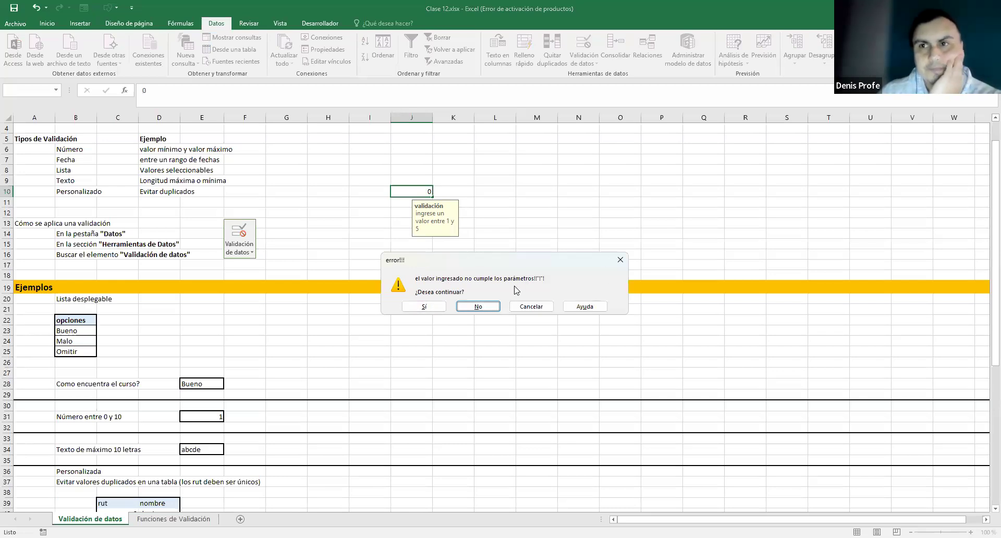
pyautogui.click(531, 307)
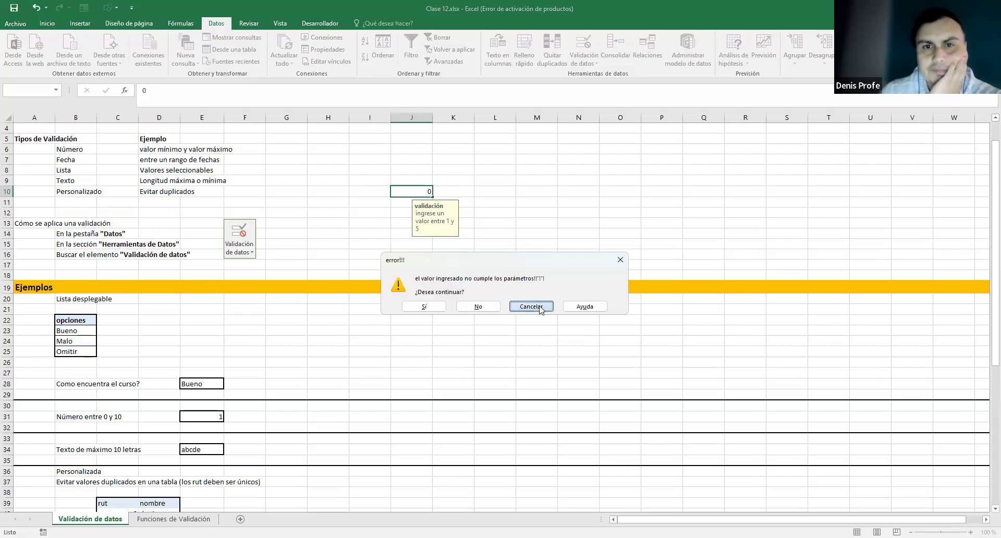
pyautogui.click(496, 214)
pyautogui.click(489, 195)
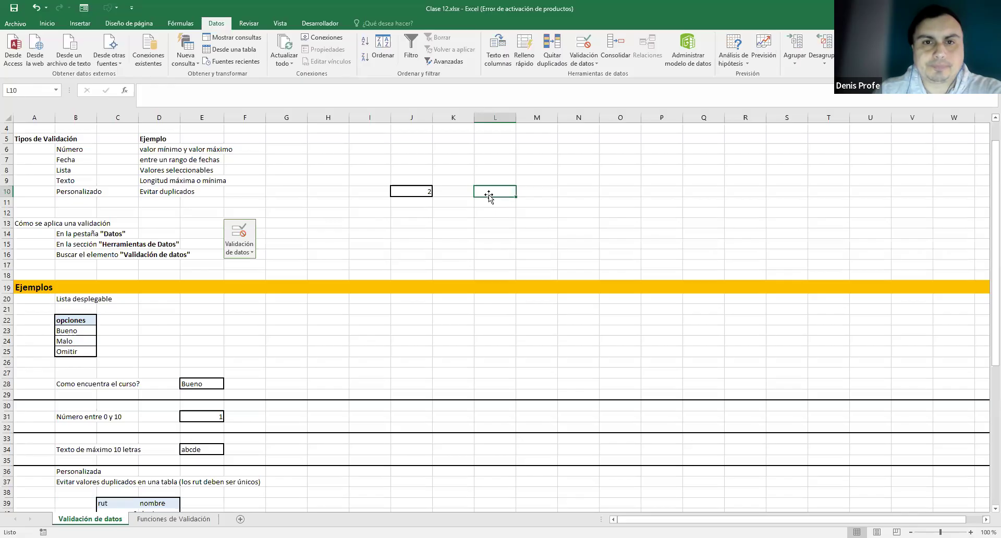
# - Label J9 'número' above the número example cell J10
pyautogui.click(408, 192)
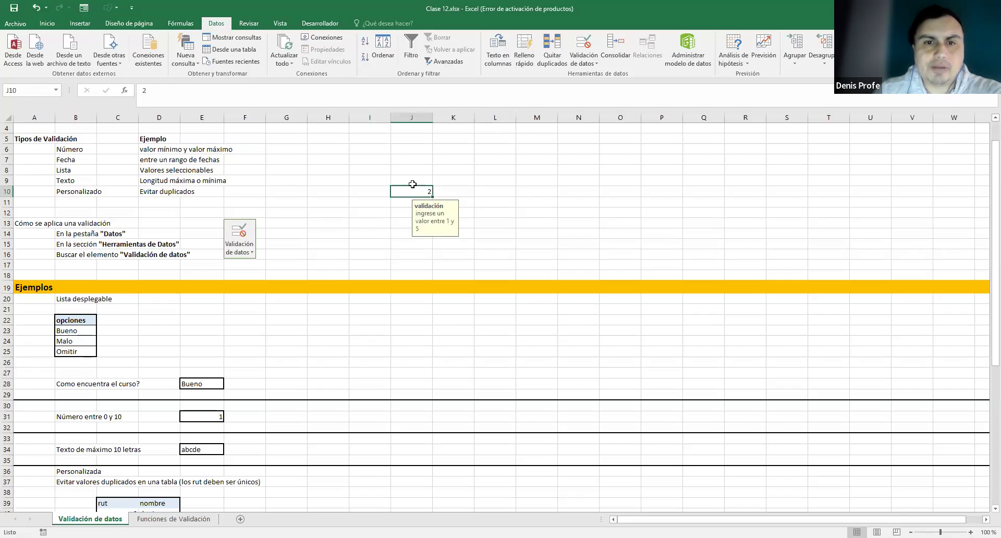
pyautogui.click(414, 181)
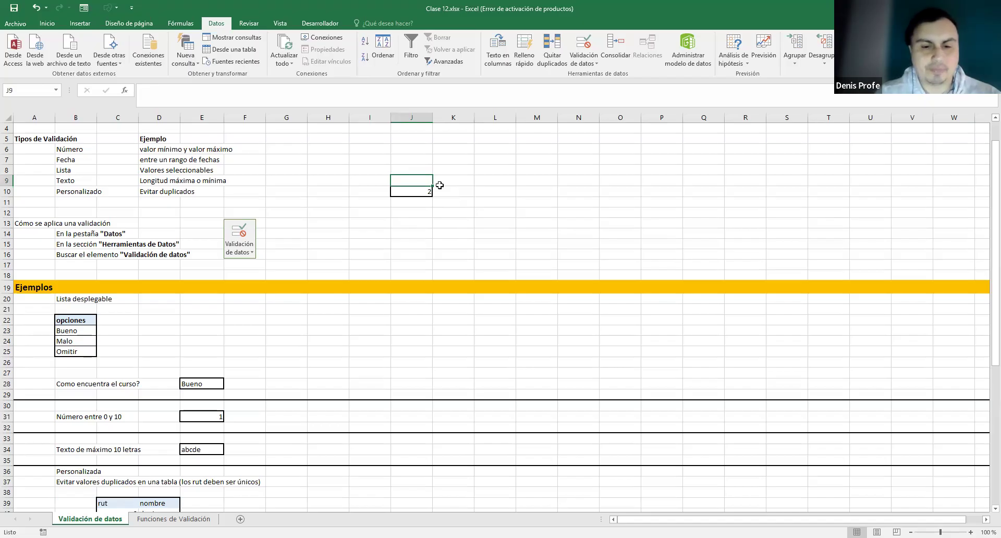
pyautogui.write('número')
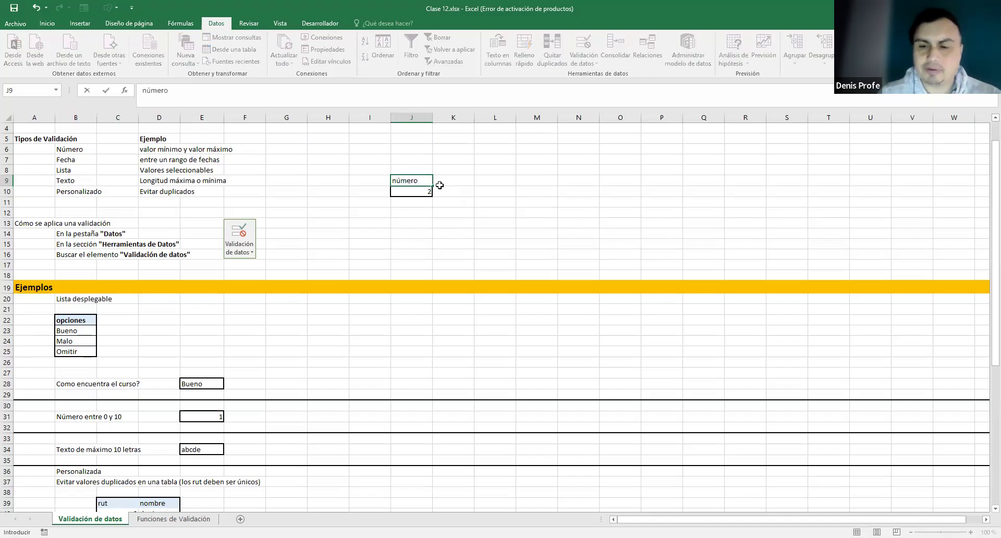
pyautogui.press('Return')
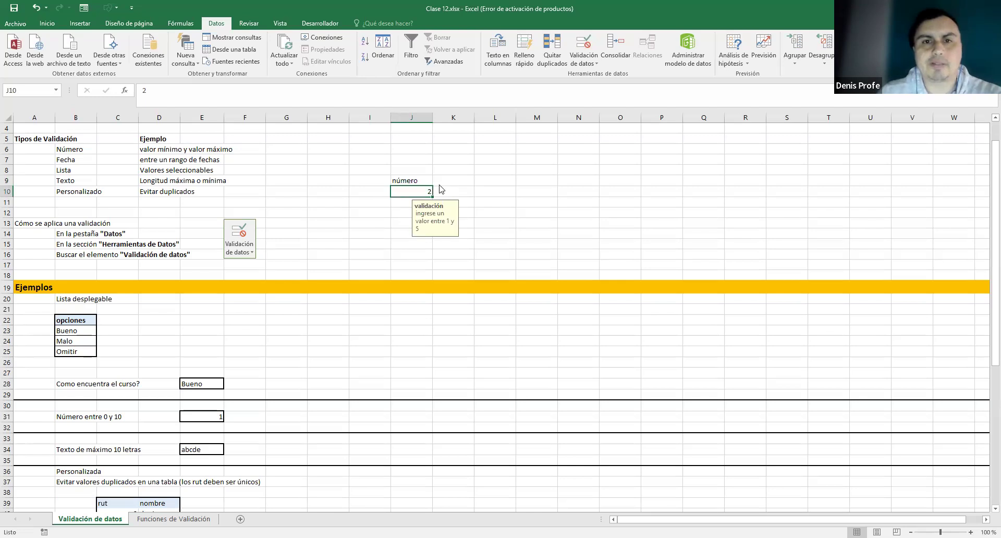
pyautogui.click(422, 184)
pyautogui.click(414, 192)
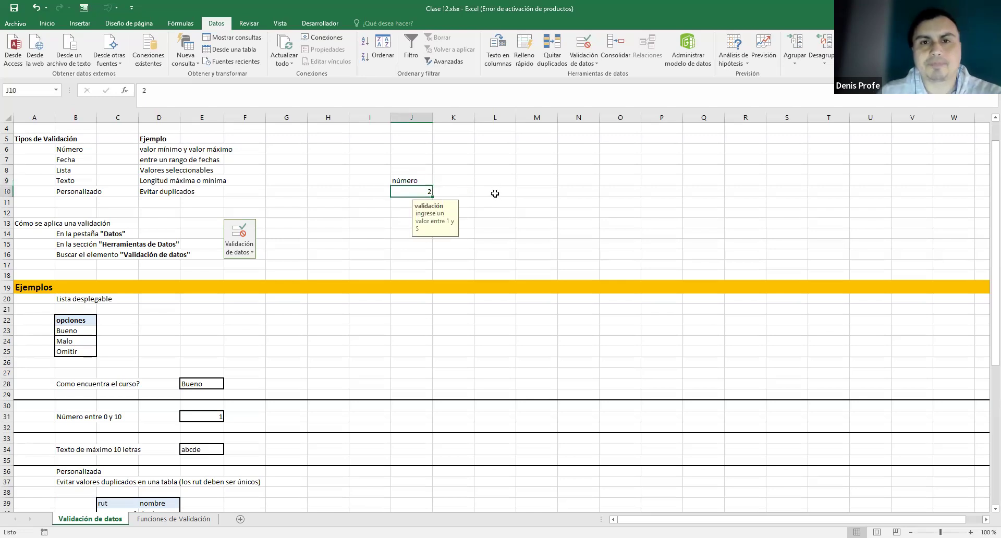
# - Type the heading 'texto' in L9 and give L10 below it a border
pyautogui.click(494, 193)
pyautogui.click(488, 177)
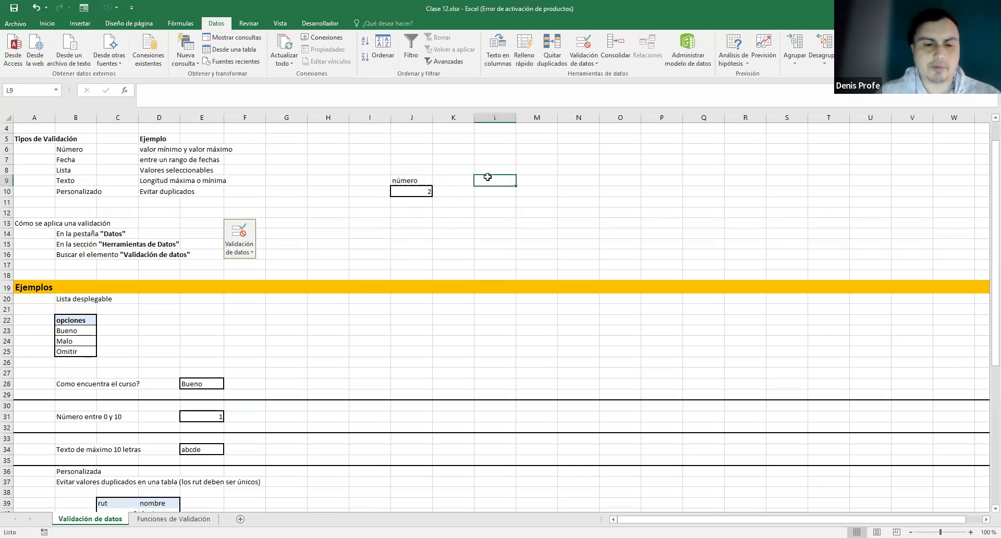
pyautogui.write('texto')
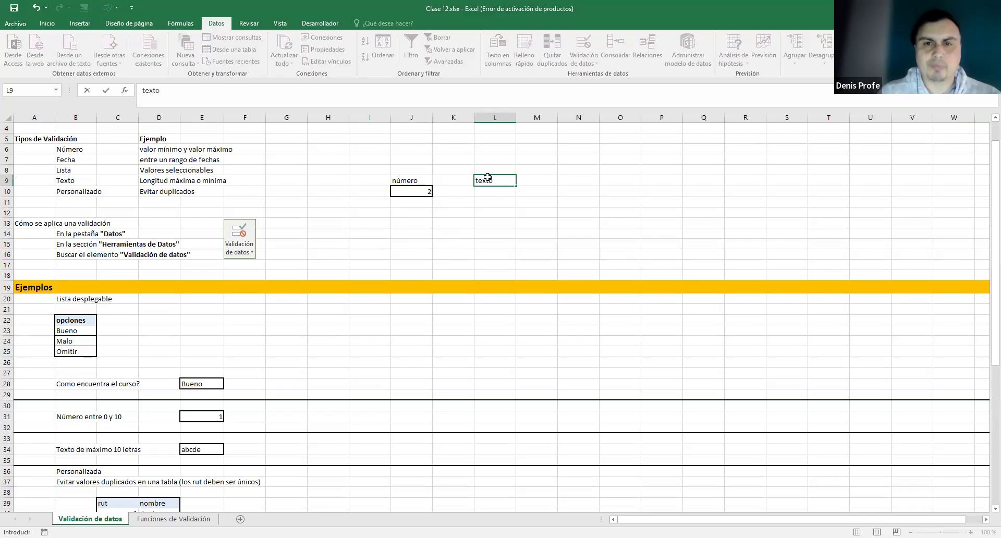
pyautogui.press('Return')
pyautogui.press('Tab')
pyautogui.click(501, 199)
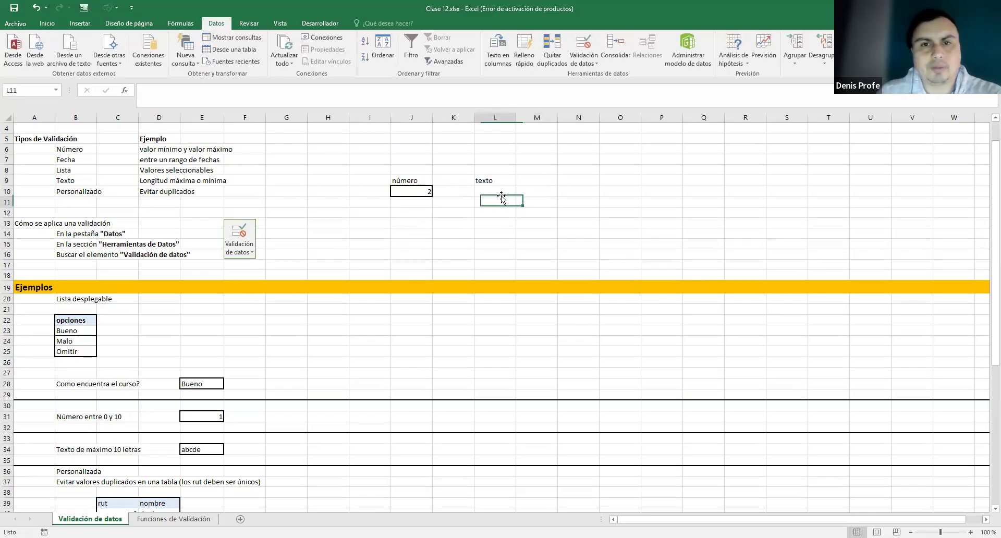
pyautogui.click(501, 191)
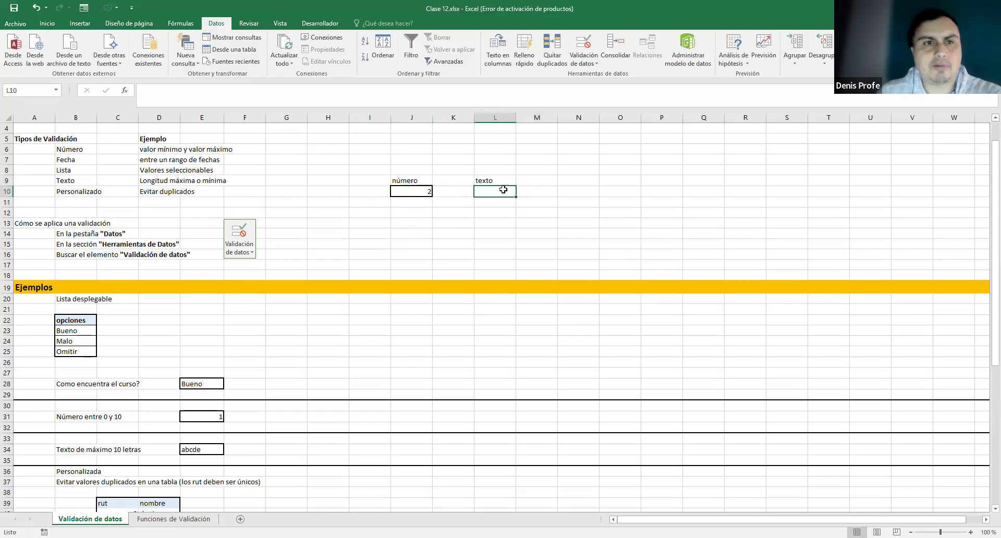
pyautogui.click(47, 23)
pyautogui.click(582, 187)
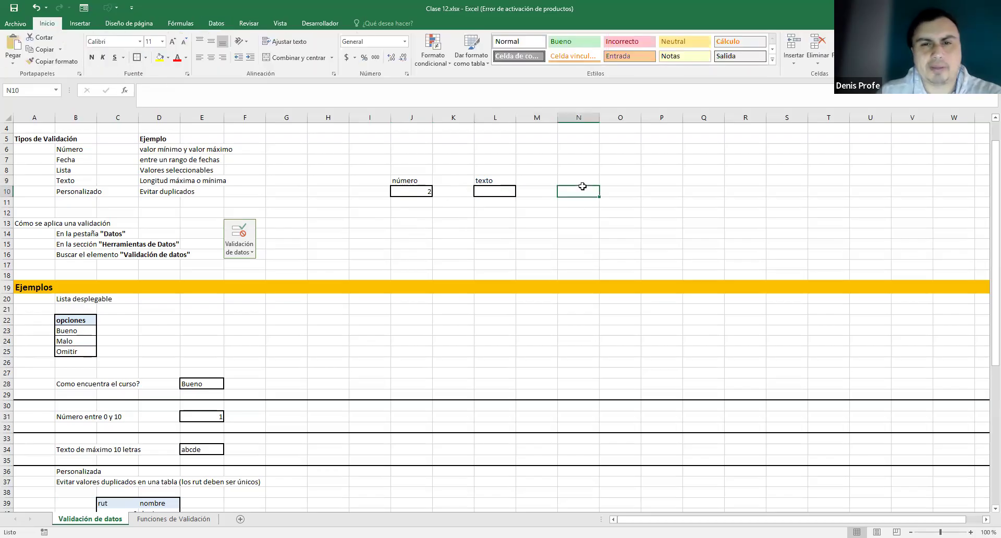
pyautogui.click(496, 190)
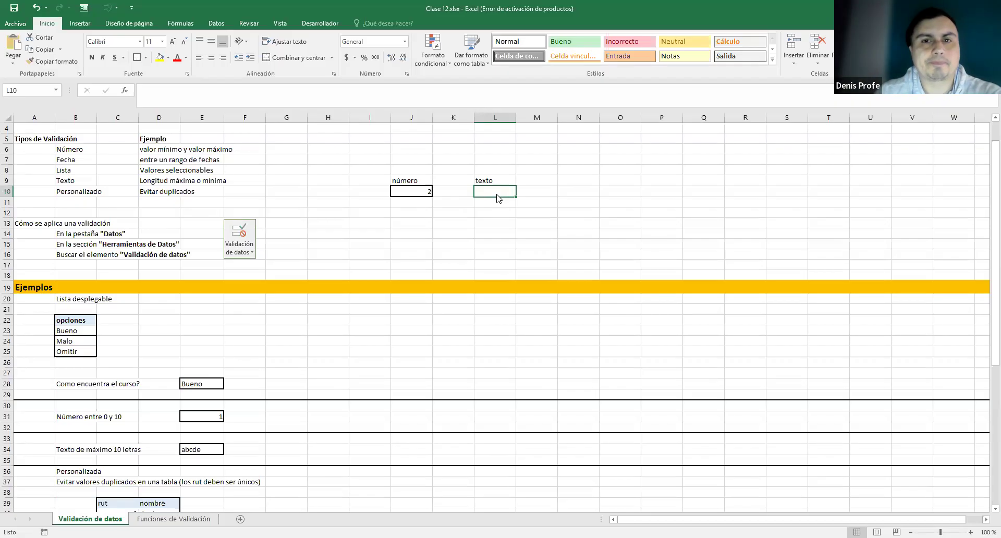
# - Add a Text length validation to L10 with condition 'less than' and maximum 5
pyautogui.click(216, 24)
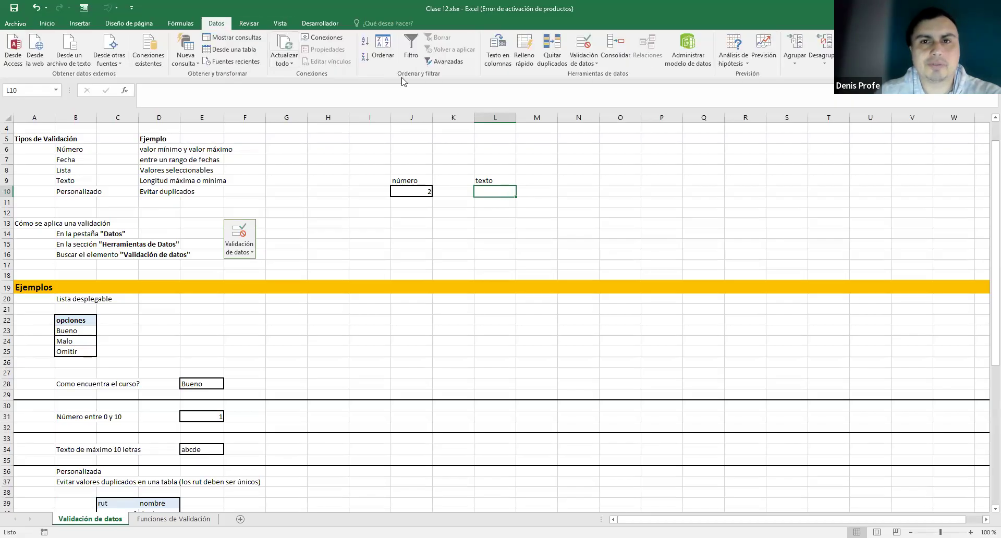
pyautogui.click(583, 67)
pyautogui.click(588, 74)
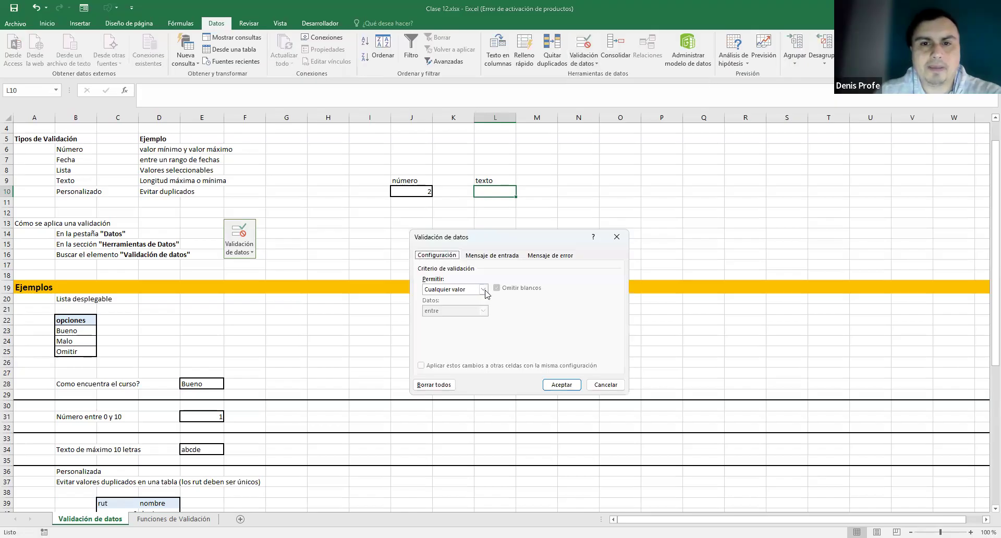
pyautogui.click(483, 290)
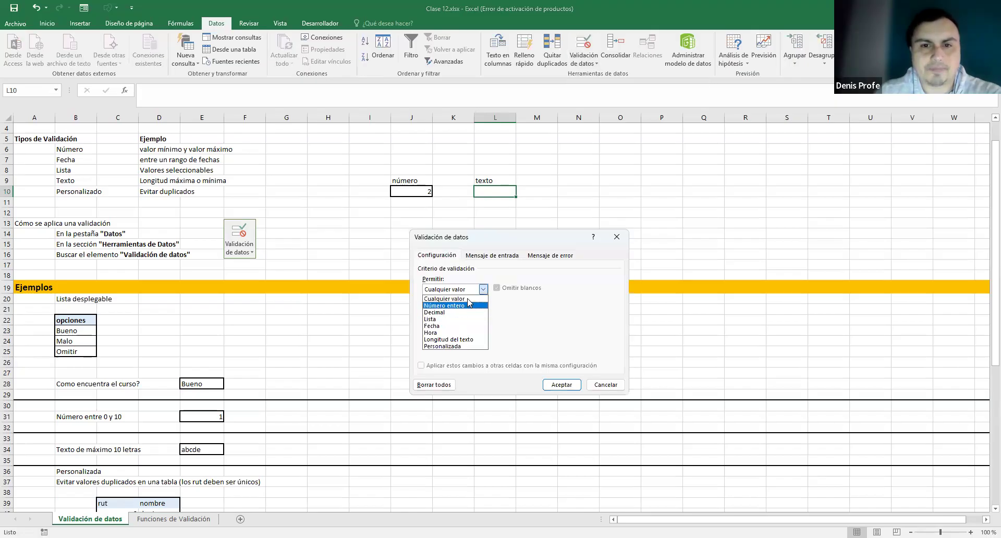
pyautogui.click(463, 340)
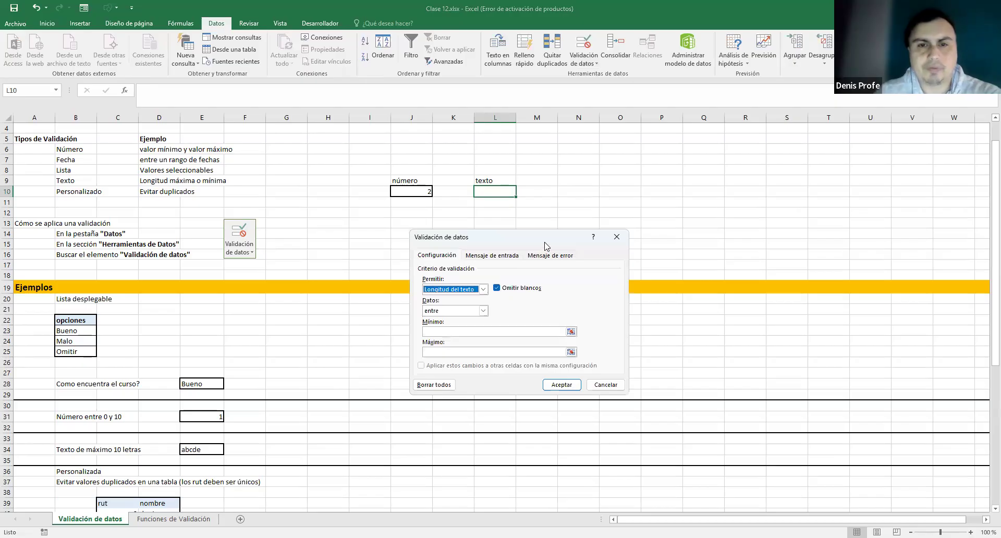
pyautogui.moveTo(545, 244); pyautogui.dragTo(500, 238)
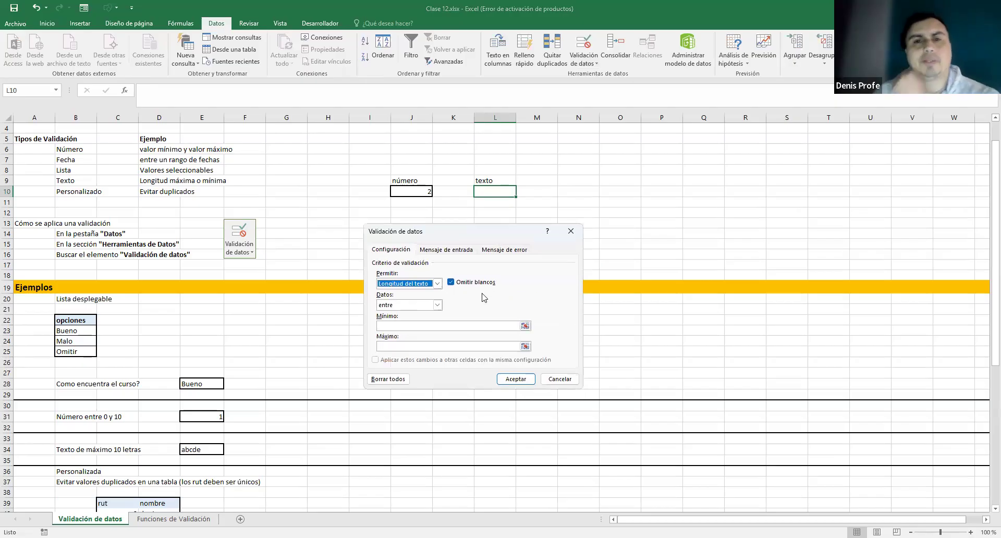
pyautogui.click(436, 305)
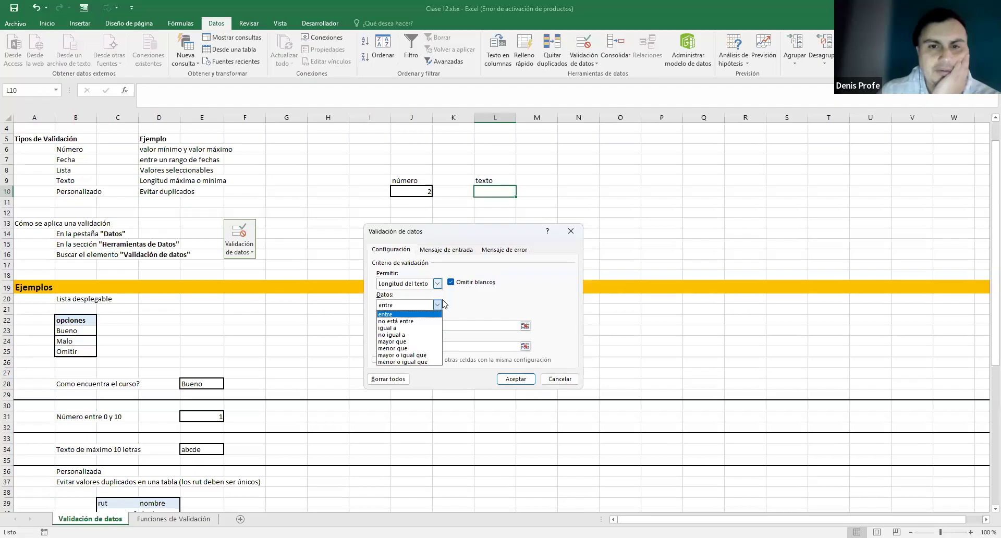
pyautogui.click(438, 306)
pyautogui.click(437, 306)
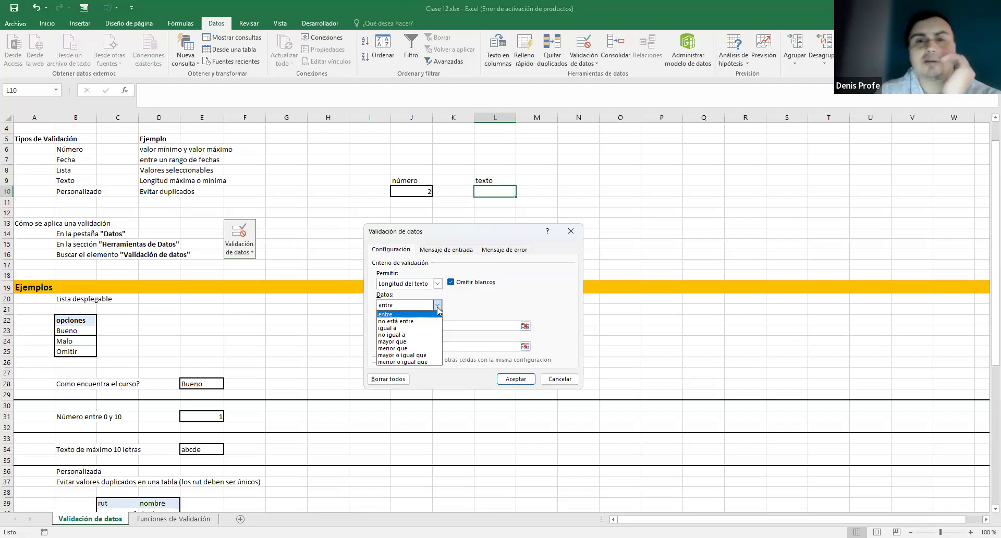
pyautogui.click(422, 348)
pyautogui.click(421, 326)
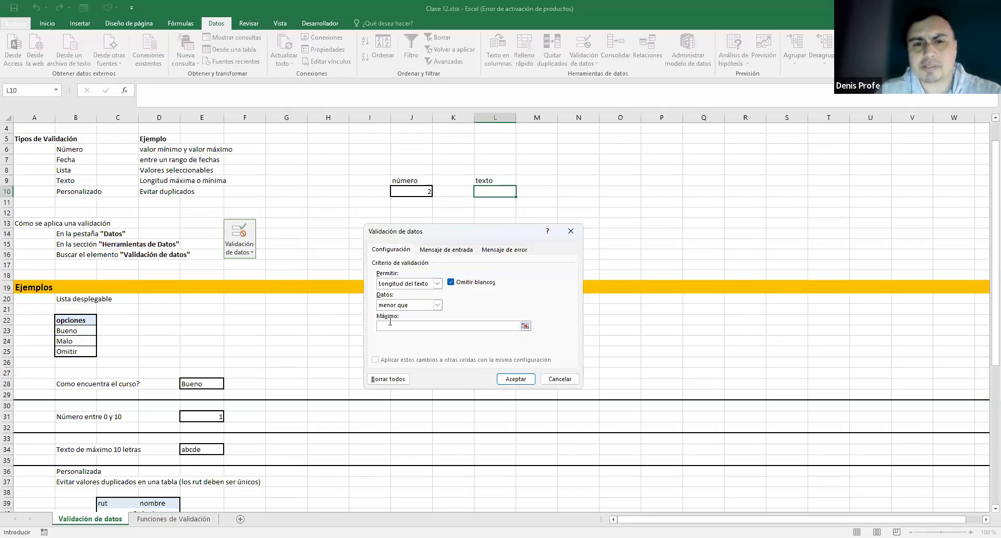
pyautogui.click(426, 323)
pyautogui.write('5')
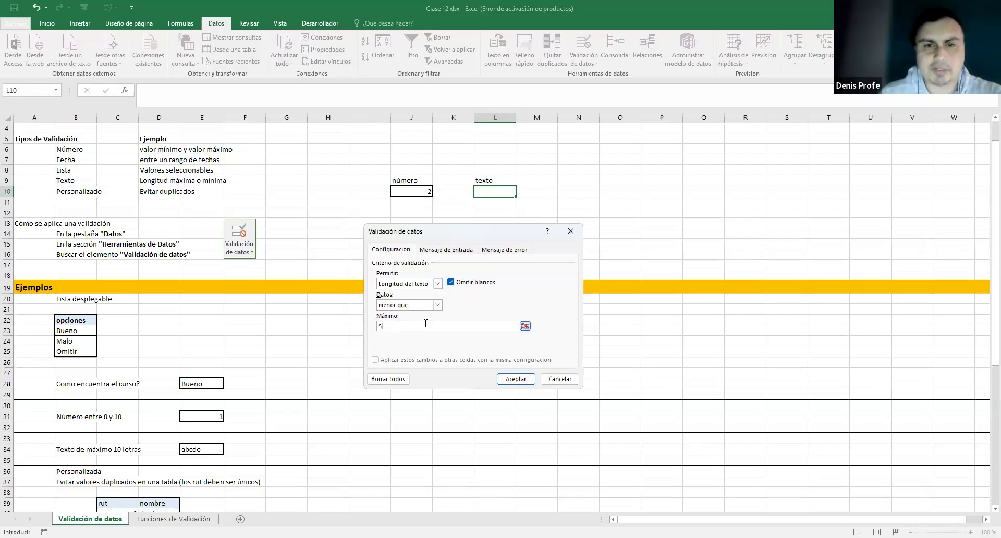
pyautogui.click(515, 380)
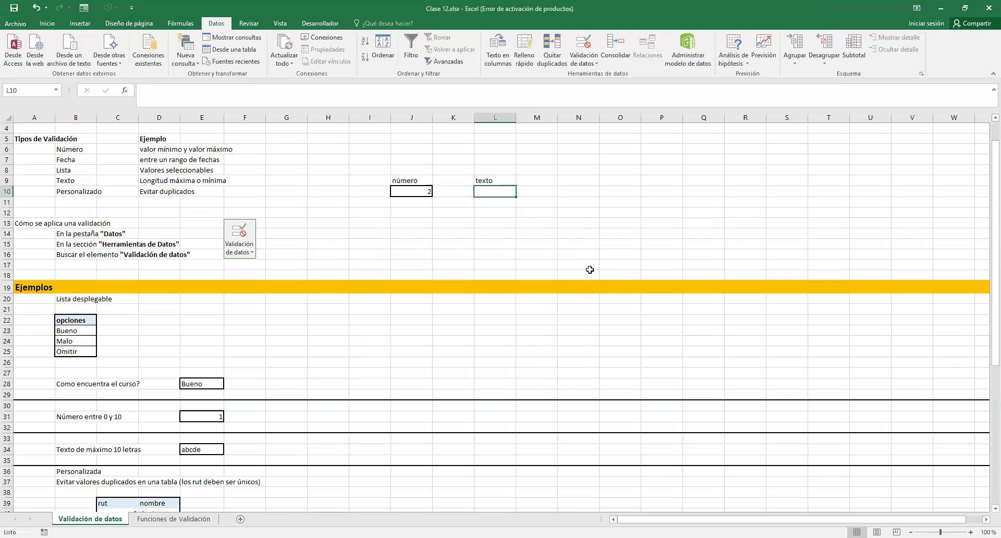
# - Return to the workbook, select L10 and open the Data Validation options
pyautogui.hotkey('alt', 'Tab')
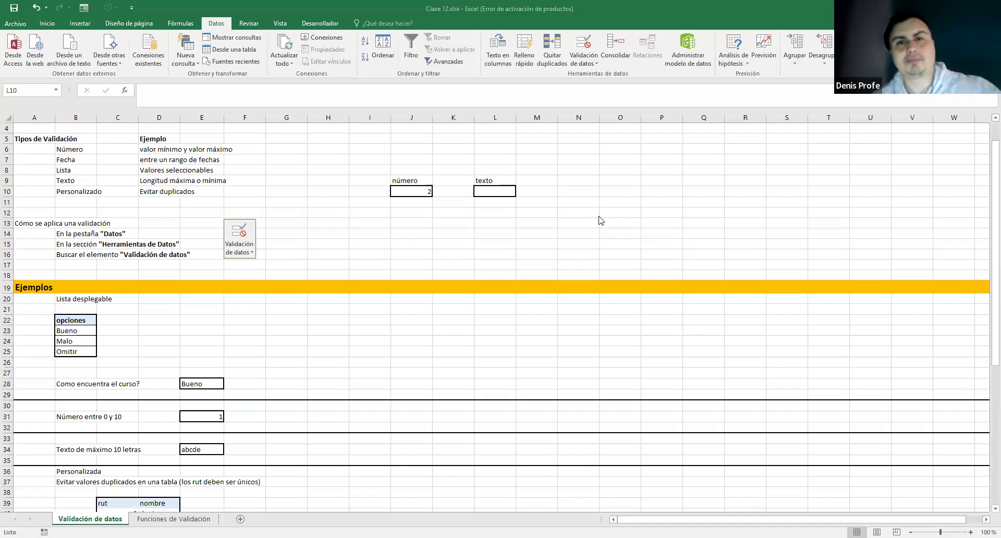
pyautogui.click(510, 191)
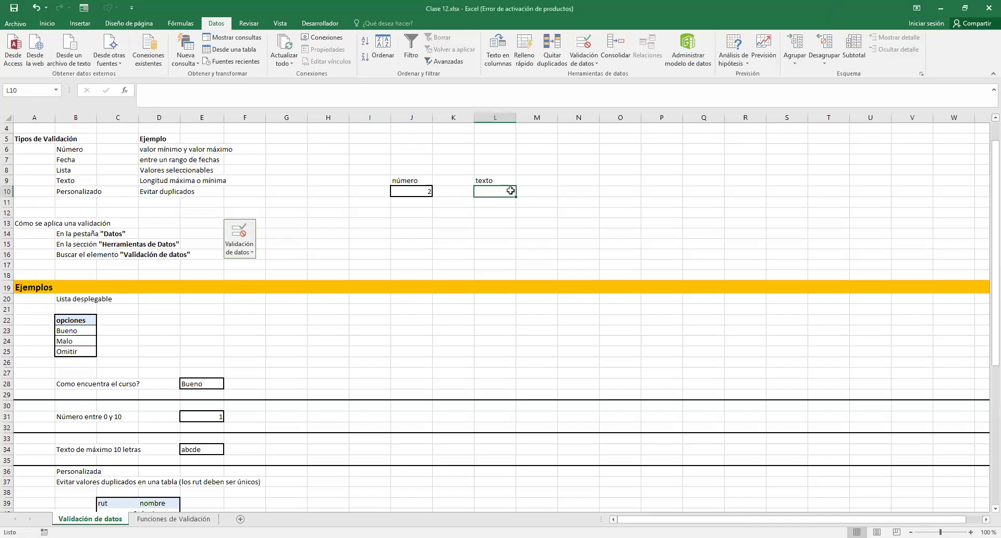
pyautogui.click(580, 61)
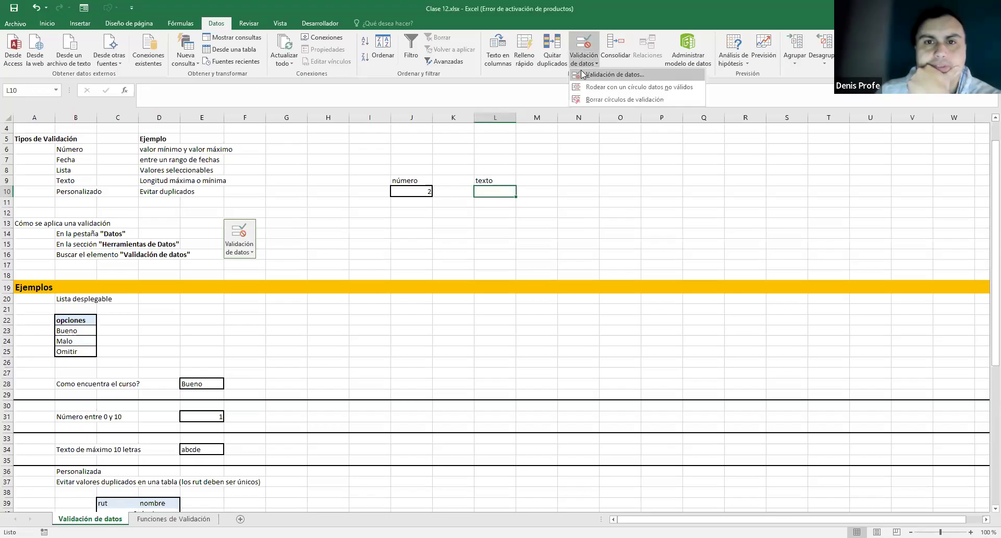
# - Set L10's input message title 'validación de texto' and message 'ingrese un texto de máximo 5 letras'
pyautogui.click(581, 70)
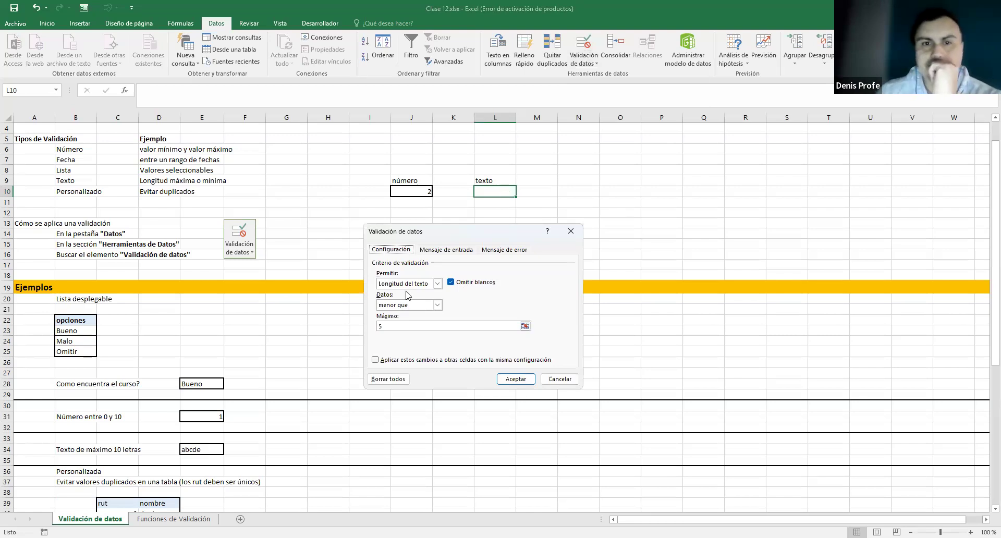
pyautogui.click(377, 326)
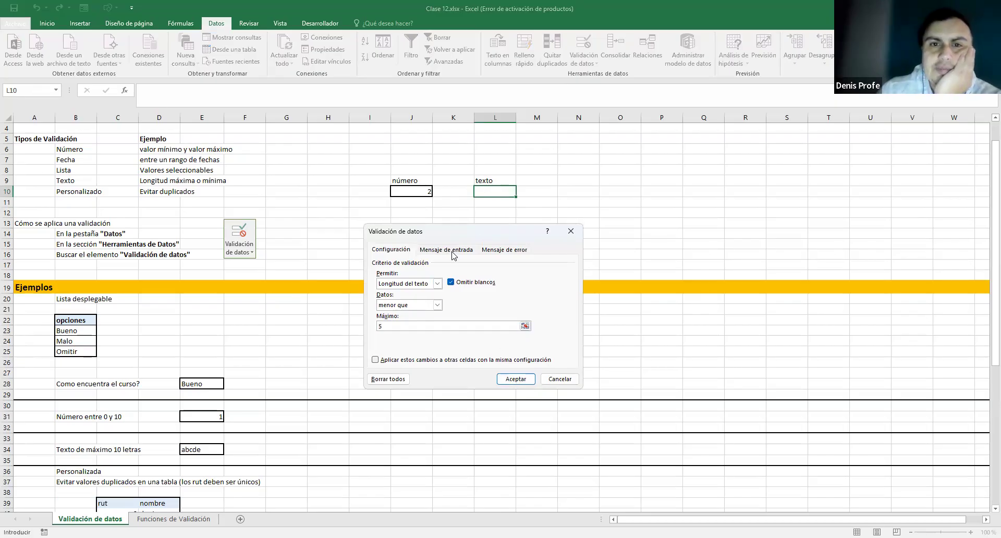
pyautogui.click(446, 249)
pyautogui.click(425, 298)
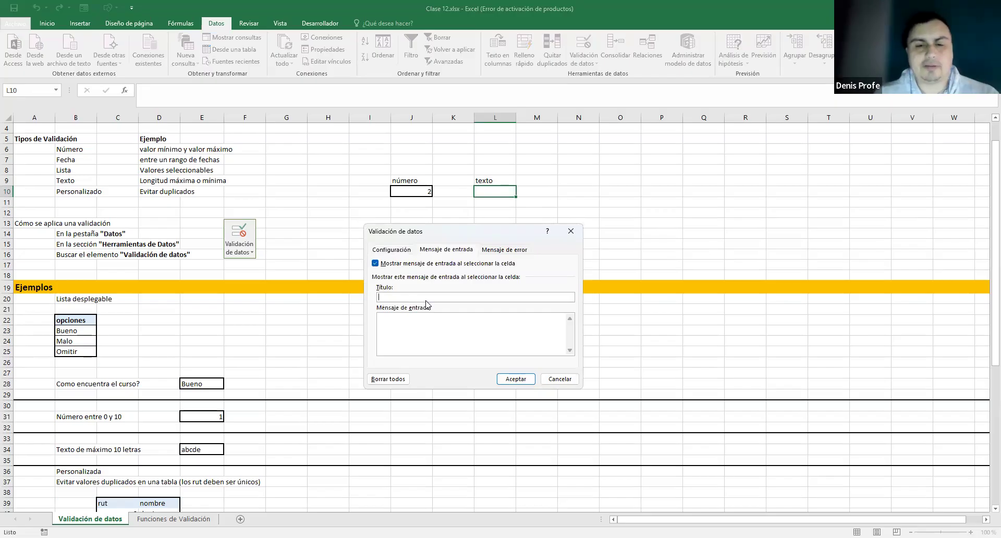
pyautogui.write('ingre')
pyautogui.press('BackSpace')
pyautogui.press('BackSpace')
pyautogui.press('BackSpace')
pyautogui.press('BackSpace')
pyautogui.press('BackSpace')
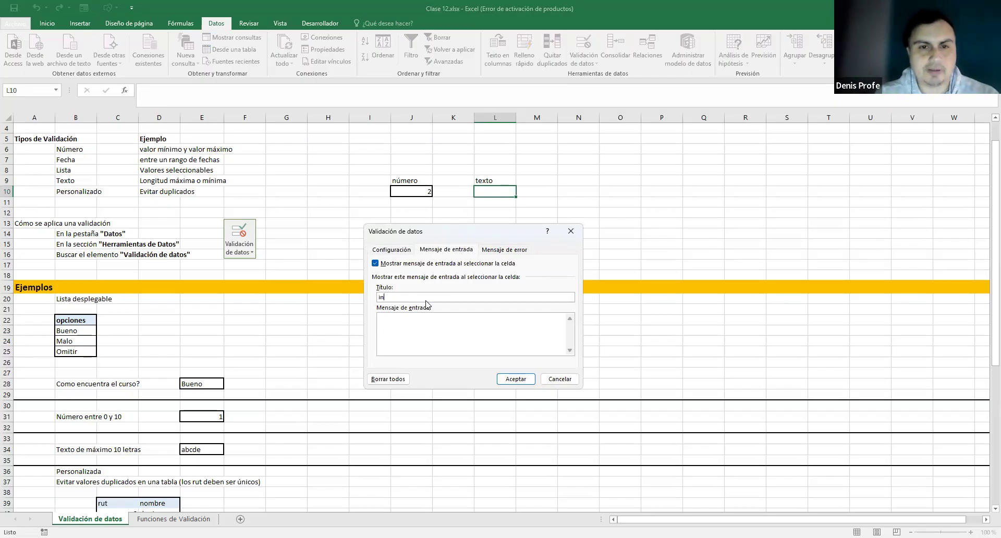
pyautogui.write('validación de ')
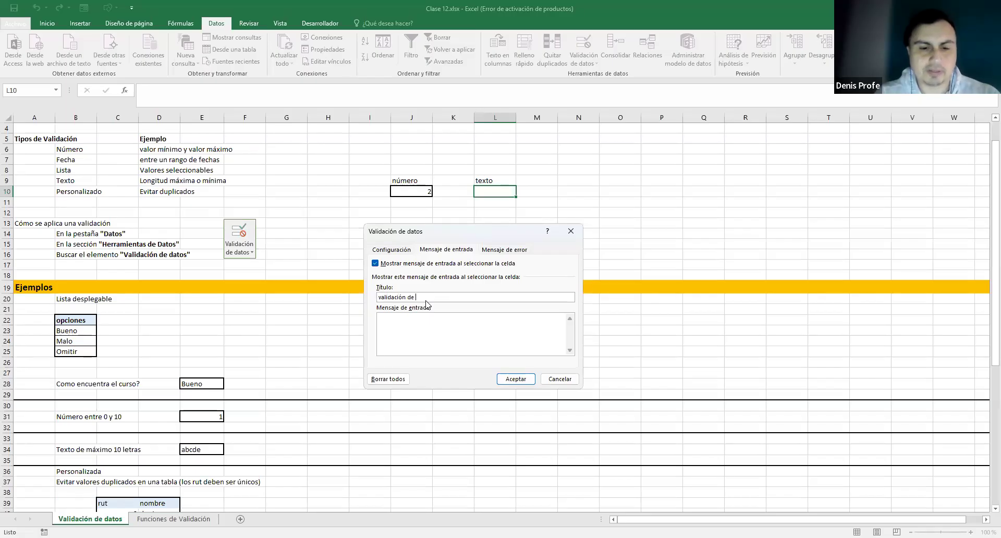
pyautogui.write('texto')
pyautogui.press('Tab')
pyautogui.write('in')
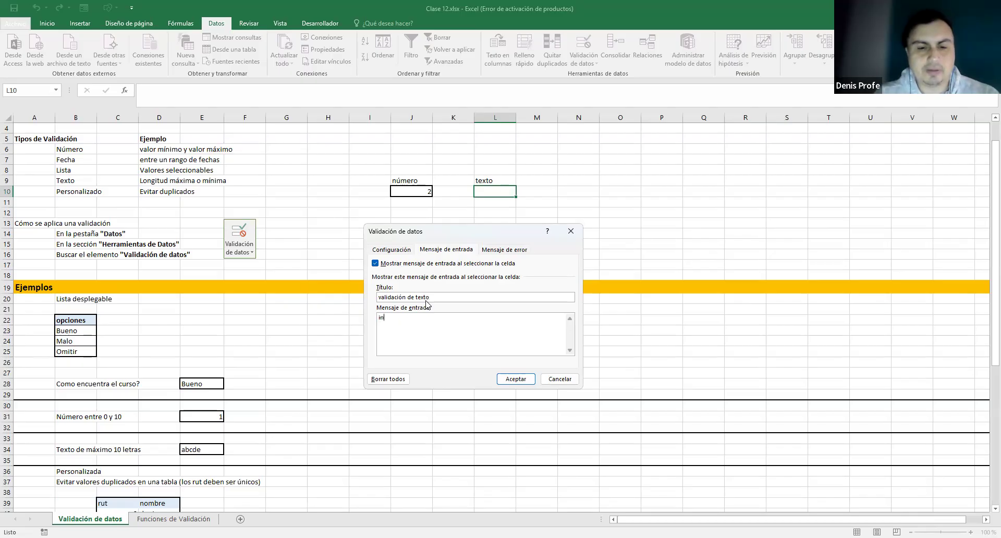
pyautogui.write('grese un text')
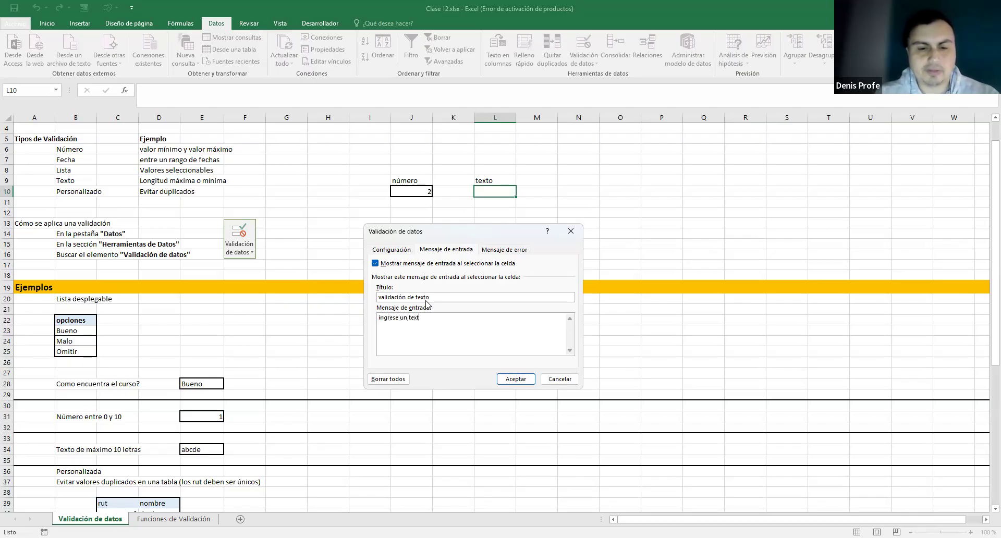
pyautogui.write('o de máximo 5 lt')
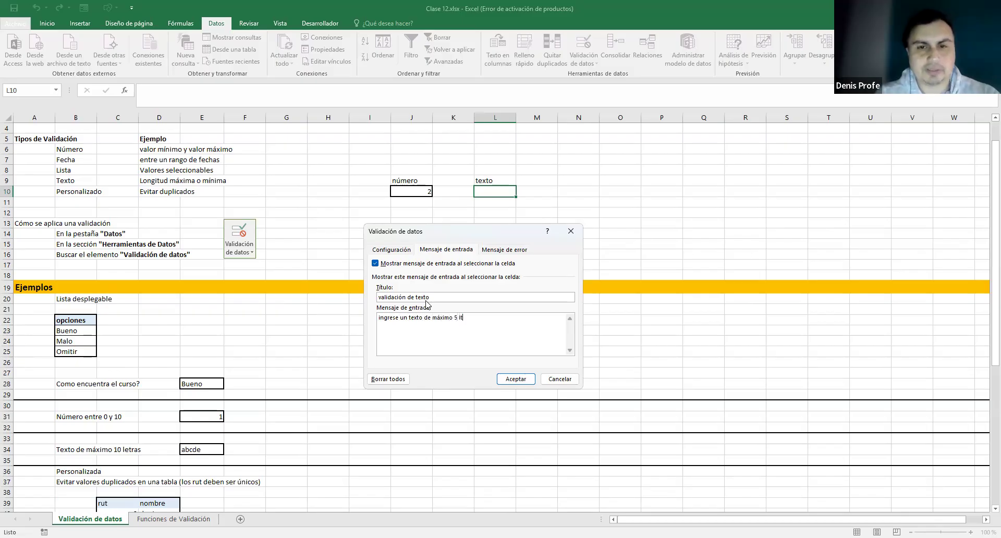
pyautogui.press('BackSpace')
pyautogui.write('etras')
pyautogui.click(513, 379)
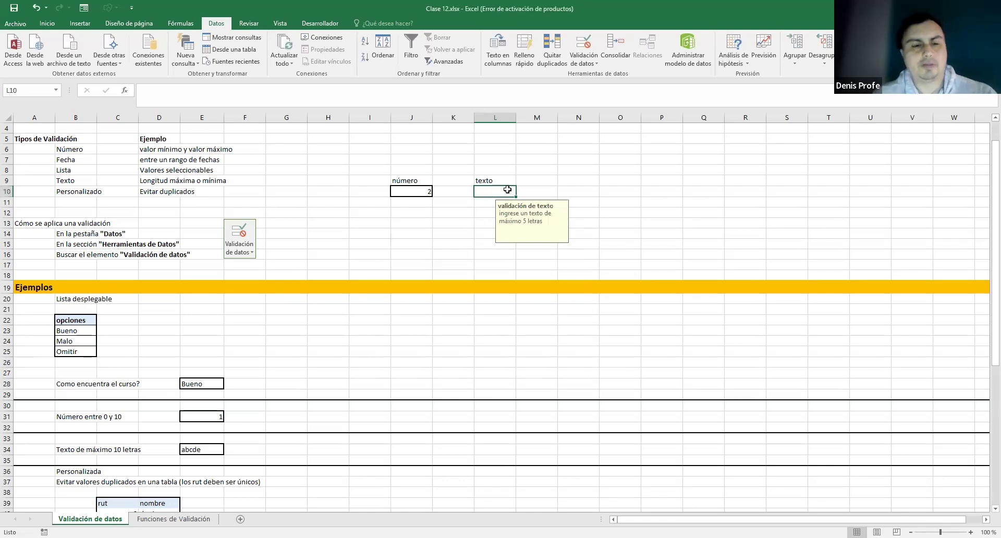
# - Test L10: 12345 is rejected, then enter the accepted value 1234
pyautogui.write('12345')
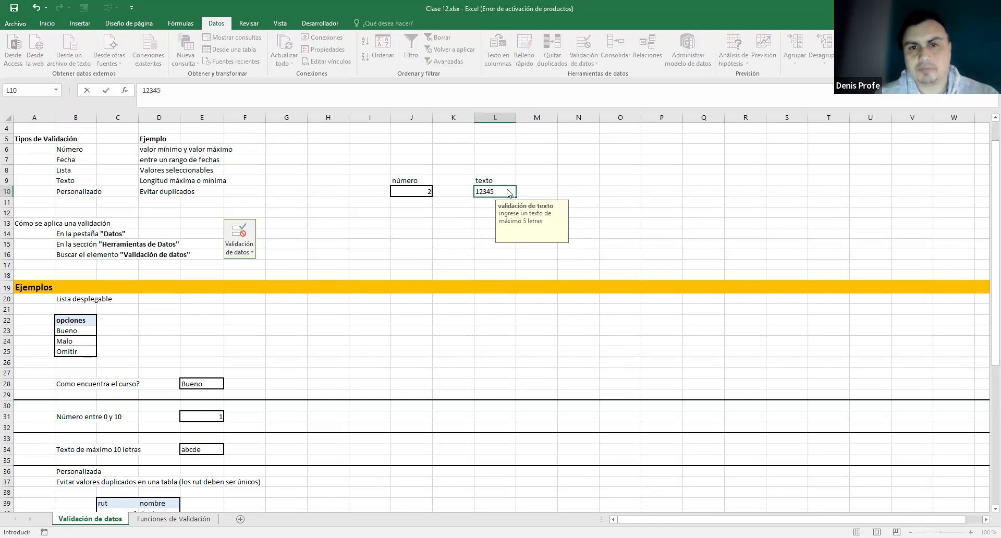
pyautogui.press('Return')
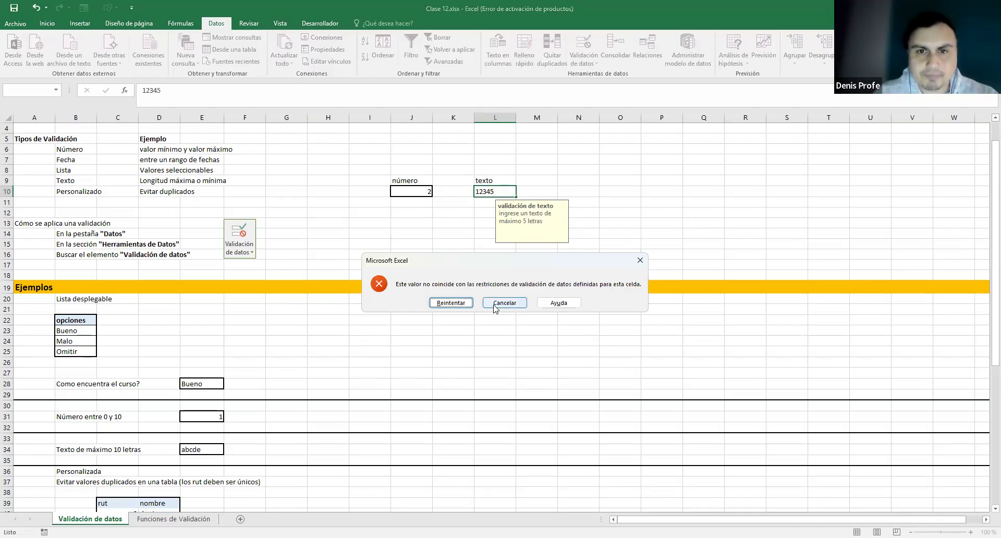
pyautogui.click(513, 303)
pyautogui.write('1234')
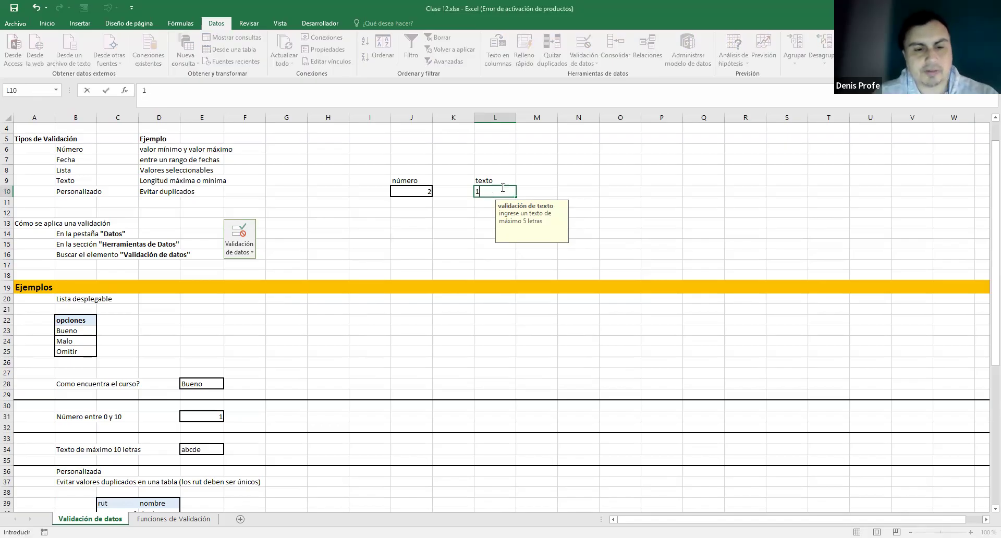
pyautogui.press('Return')
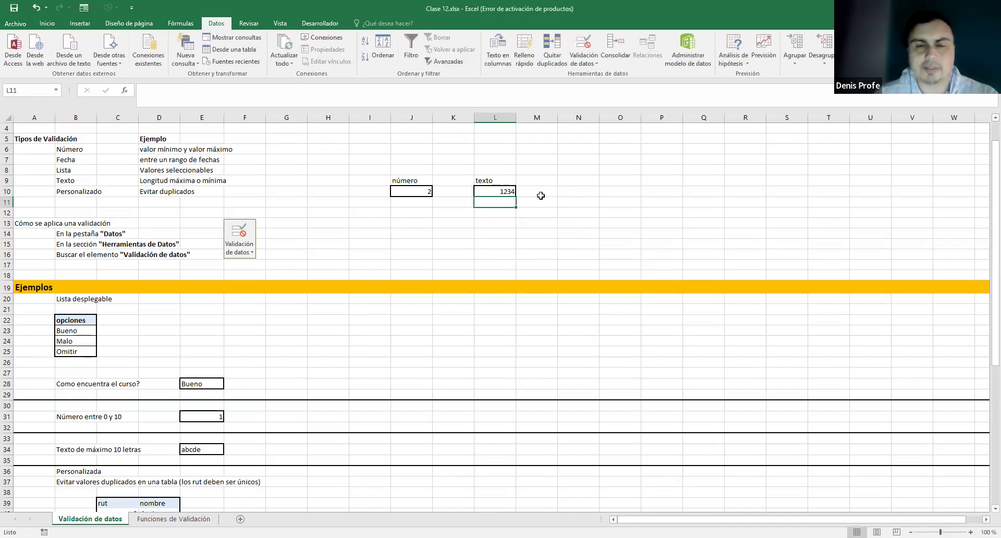
# - Retry 12345 in L10, cancel the rejection, and reopen its validation criteria
pyautogui.click(509, 191)
pyautogui.write('12345')
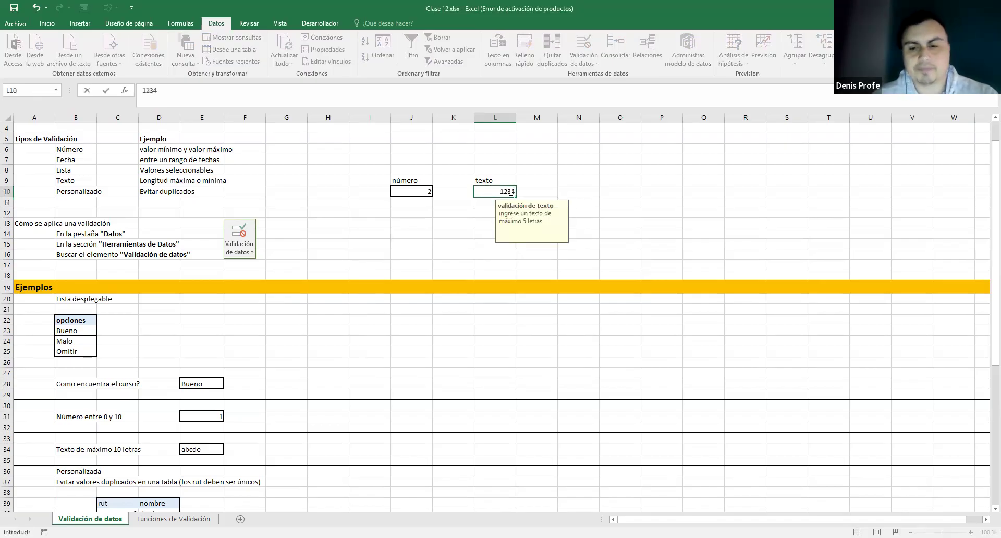
pyautogui.press('Return')
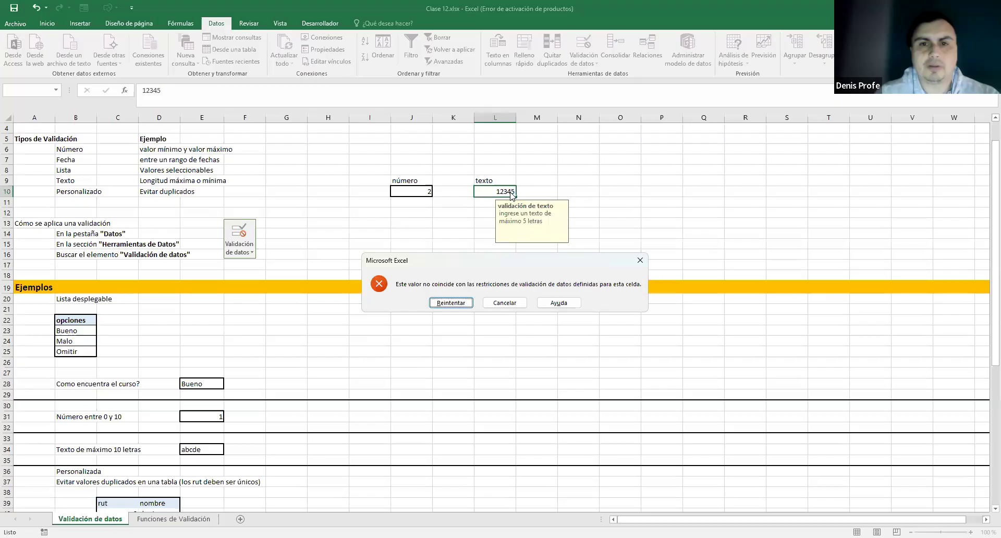
pyautogui.click(505, 302)
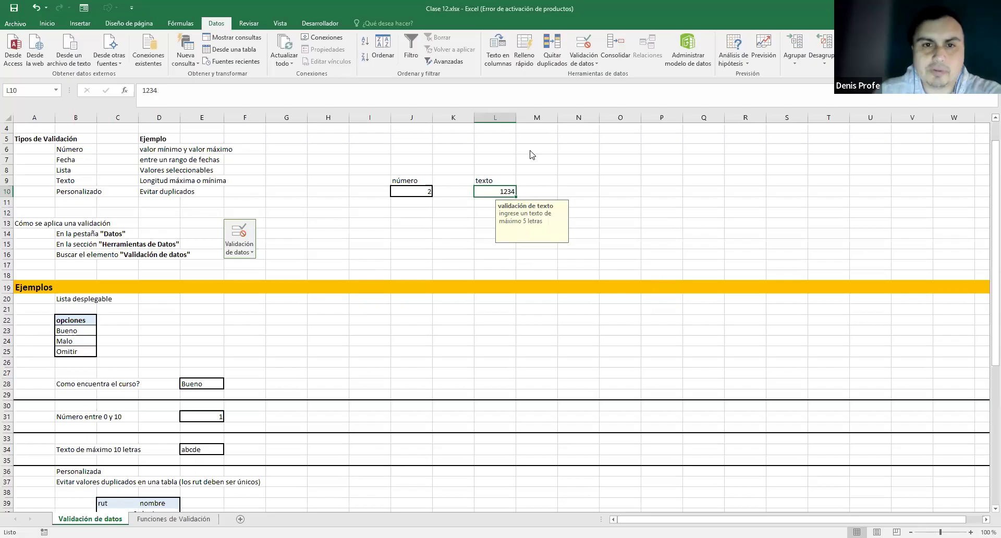
pyautogui.click(390, 250)
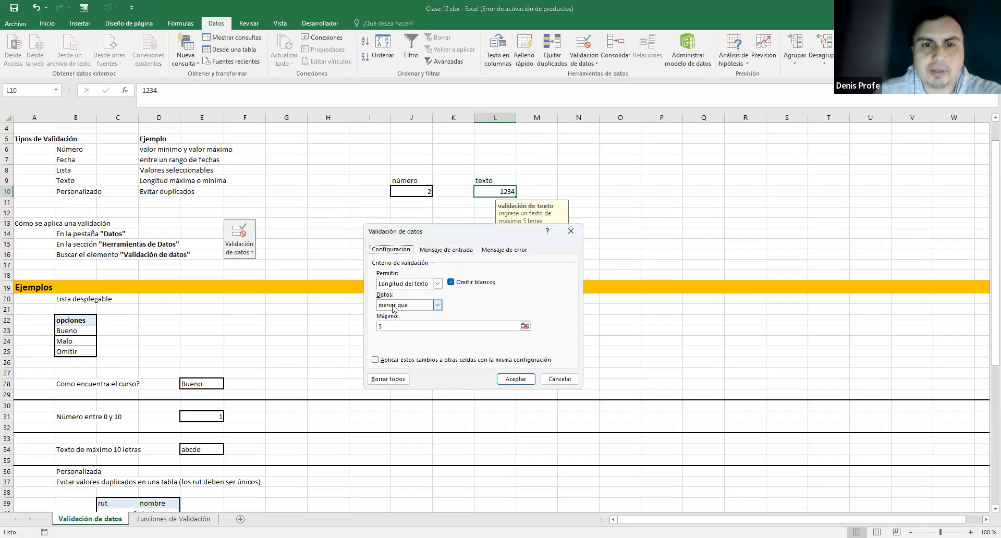
# - Change L10's length condition to 'menor o igual que' 5
pyautogui.click(437, 305)
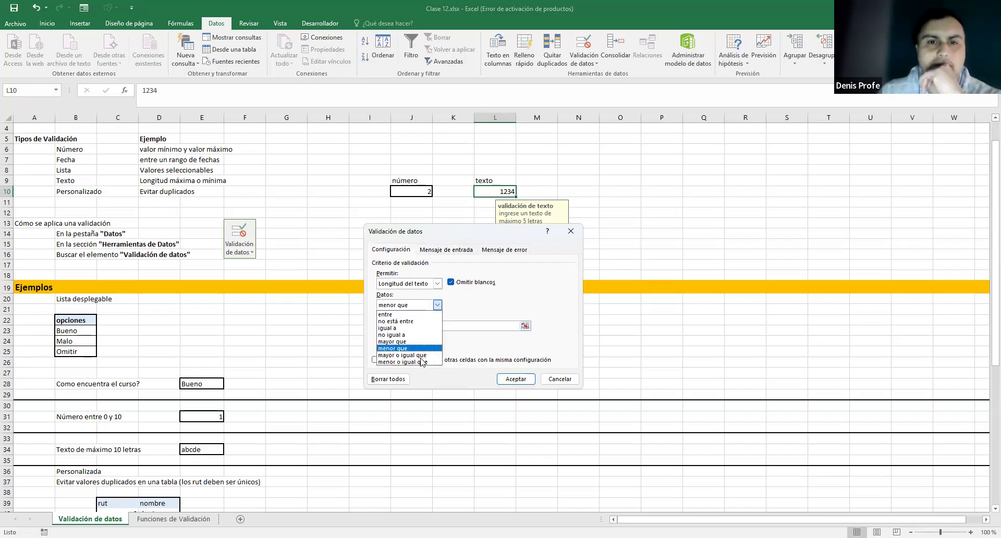
pyautogui.click(420, 361)
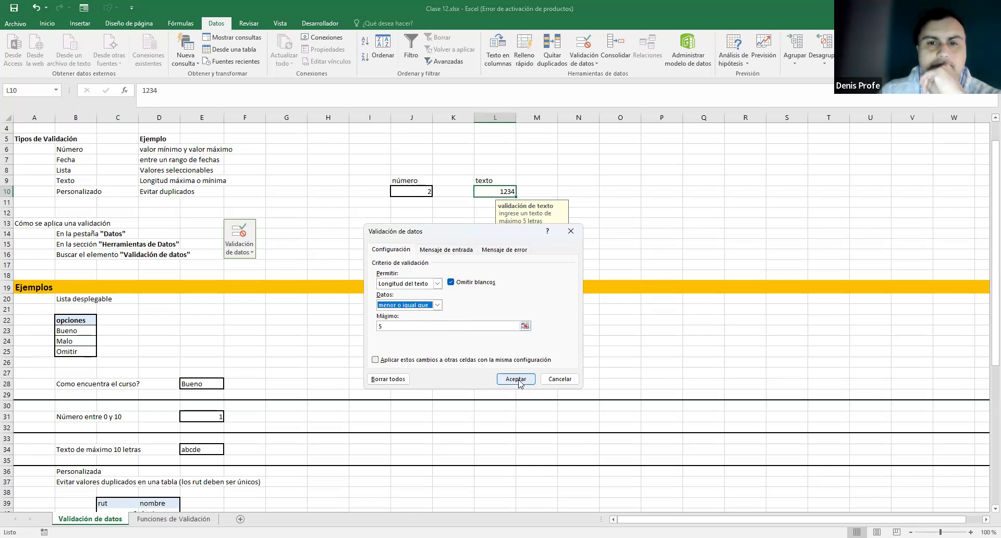
pyautogui.click(515, 378)
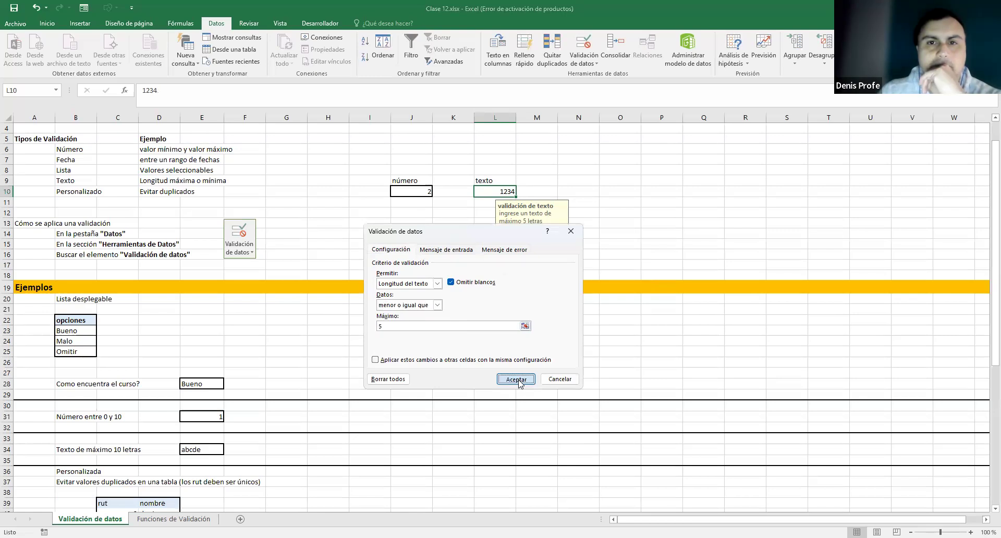
# - Test L10 with asdfgh, which is rejected, then shorten it to asdfg
pyautogui.doubleClick(513, 191)
pyautogui.doubleClick(516, 191)
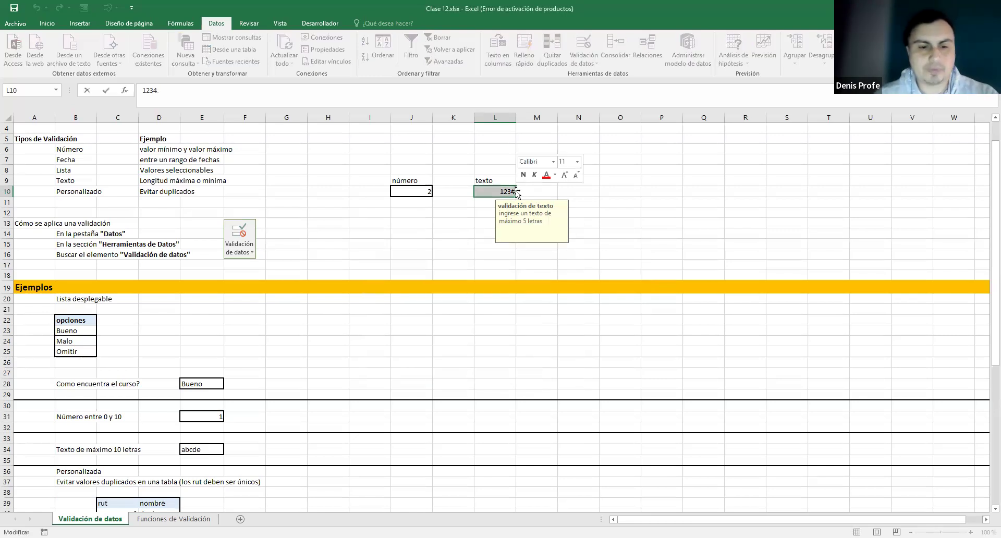
pyautogui.write('asdfgh')
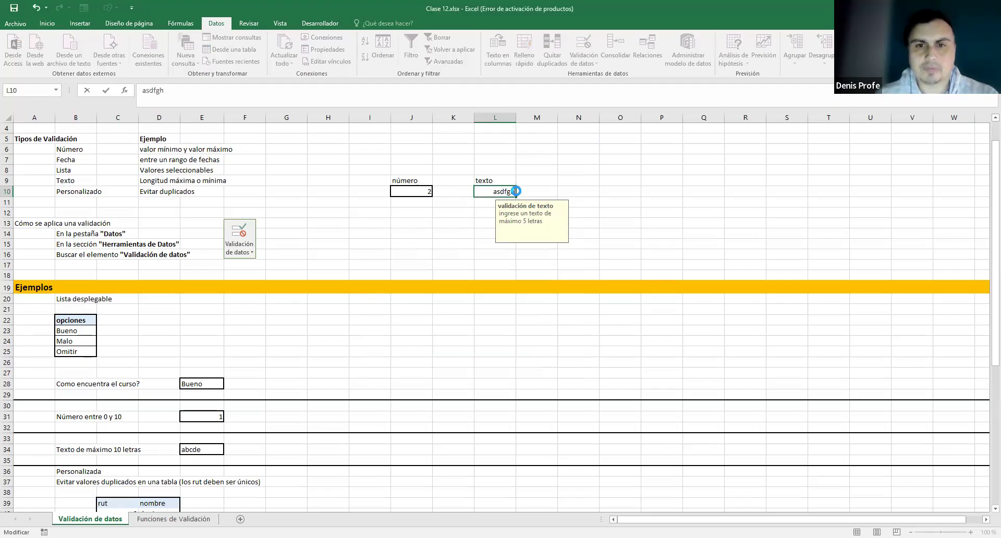
pyautogui.press('Return')
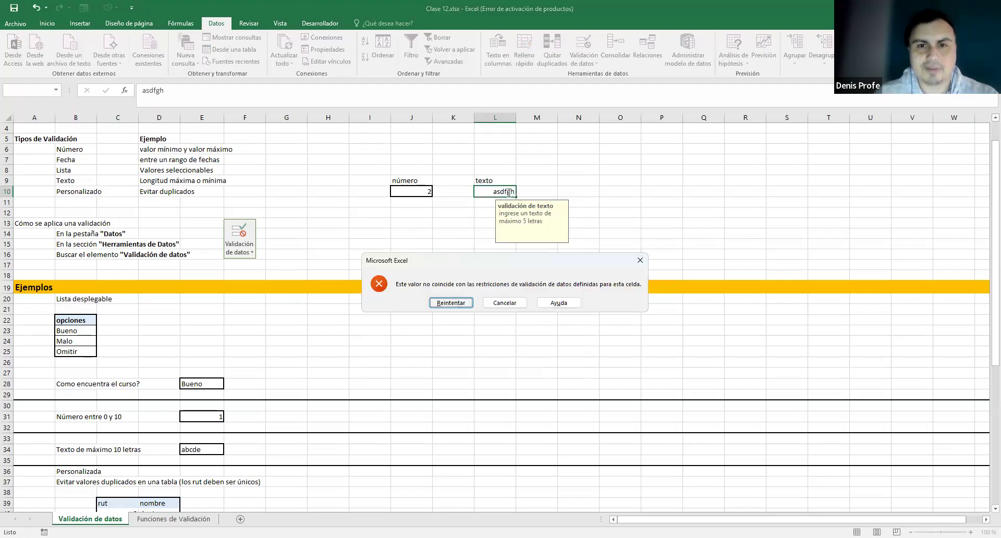
pyautogui.click(454, 303)
pyautogui.press('BackSpace')
pyautogui.press('Return')
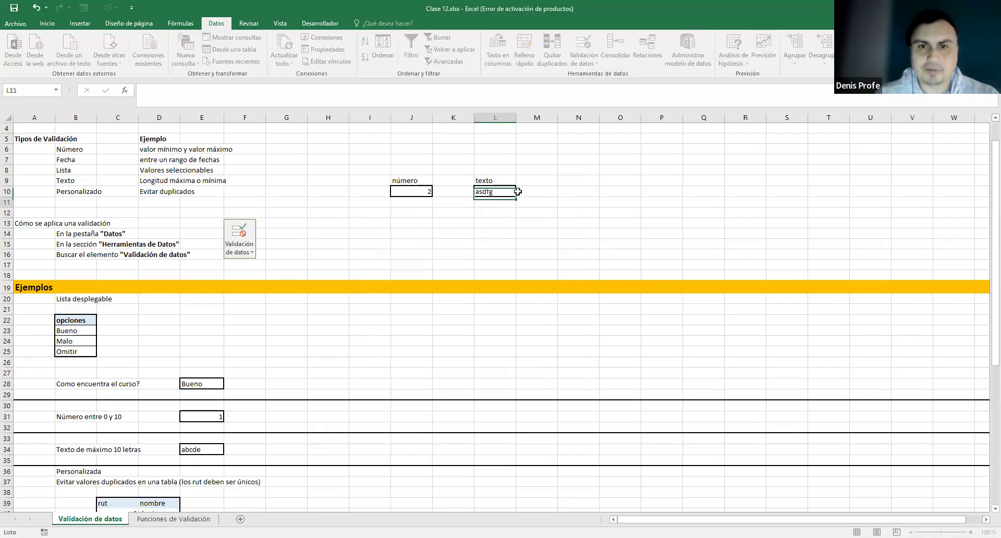
# - Enter aeiou in L10
pyautogui.click(479, 192)
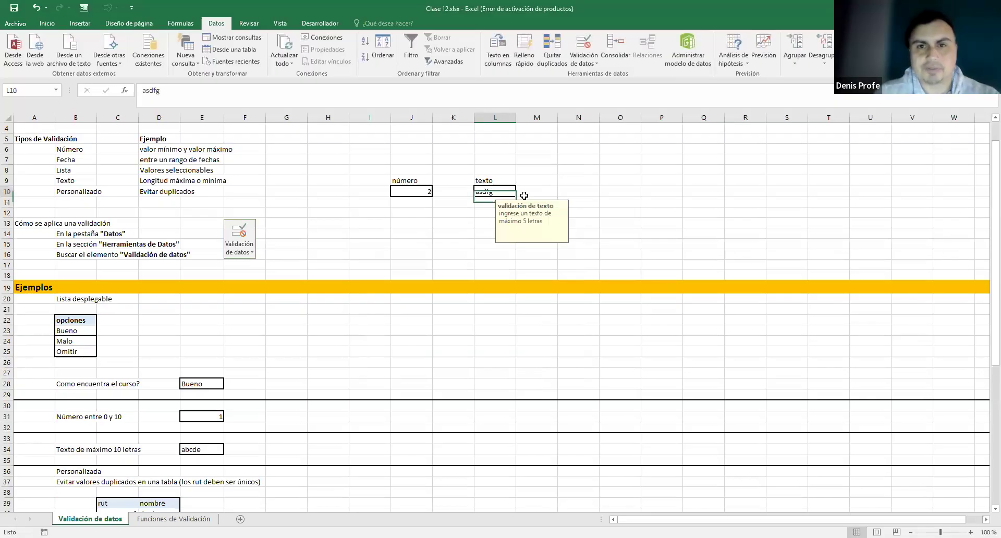
pyautogui.write('a')
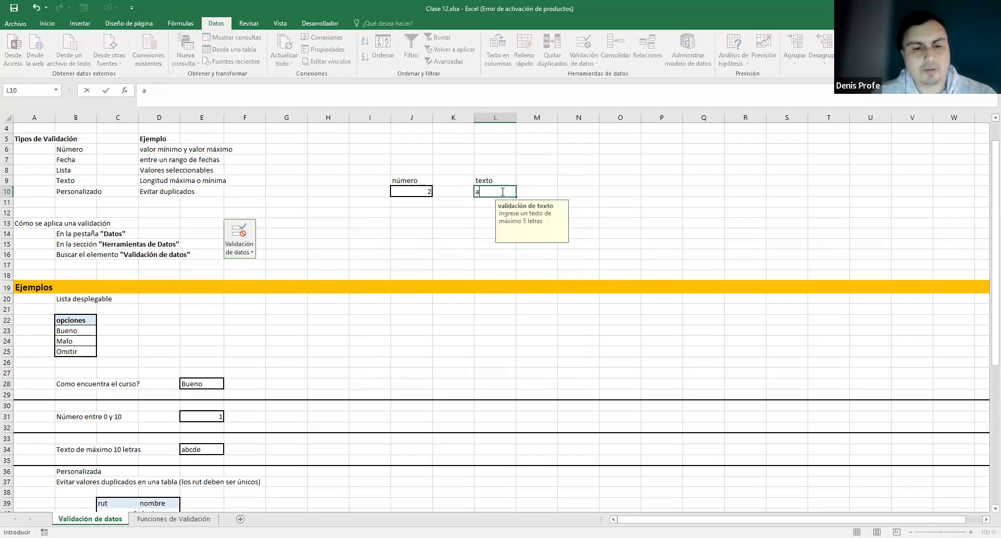
pyautogui.write('eiou')
pyautogui.press('Return')
pyautogui.click(532, 195)
pyautogui.click(495, 194)
pyautogui.click(576, 189)
# - Give L10's error alert the title 'dgrg' and the message 'ergergr'
pyautogui.click(495, 192)
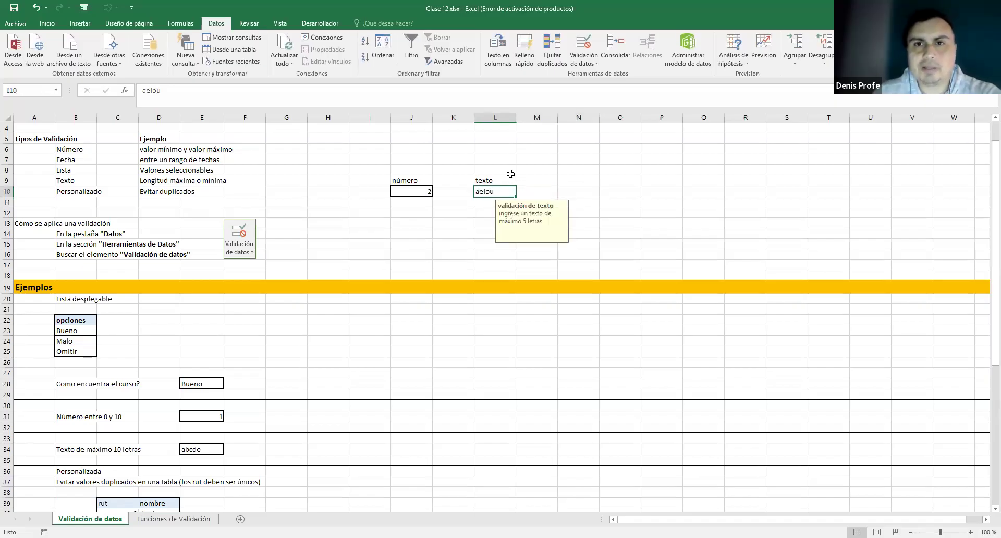
pyautogui.click(587, 73)
pyautogui.click(476, 297)
pyautogui.write('dgrg')
pyautogui.click(488, 327)
pyautogui.write('ergergr')
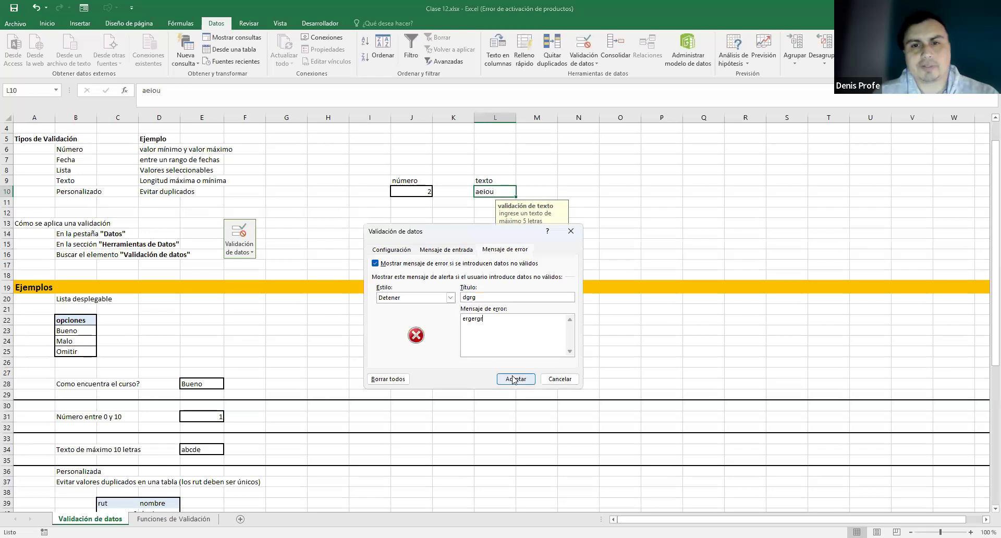
pyautogui.press('Return')
# - Test L10 with aeiour and cancel the rejection, keeping aeiou
pyautogui.doubleClick(508, 196)
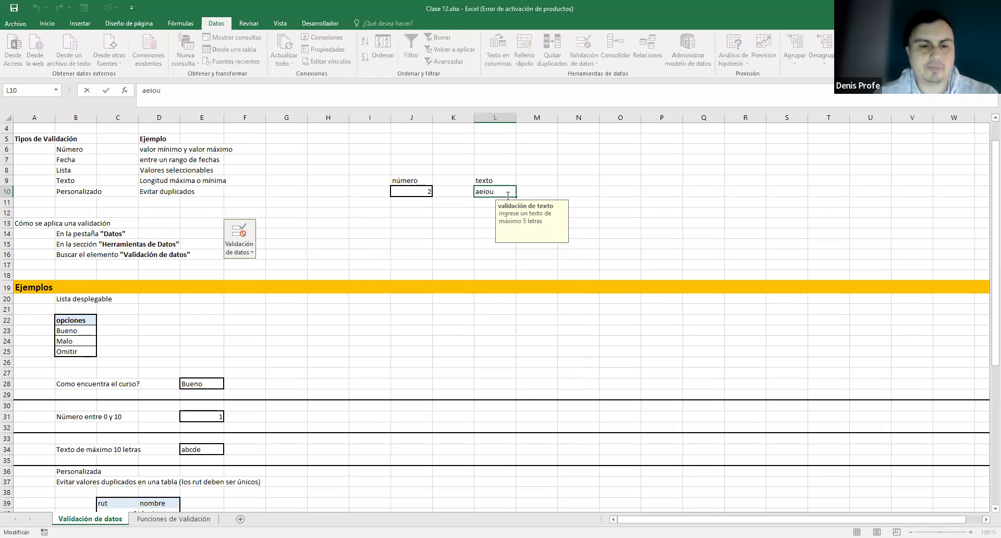
pyautogui.write('r')
pyautogui.press('Return')
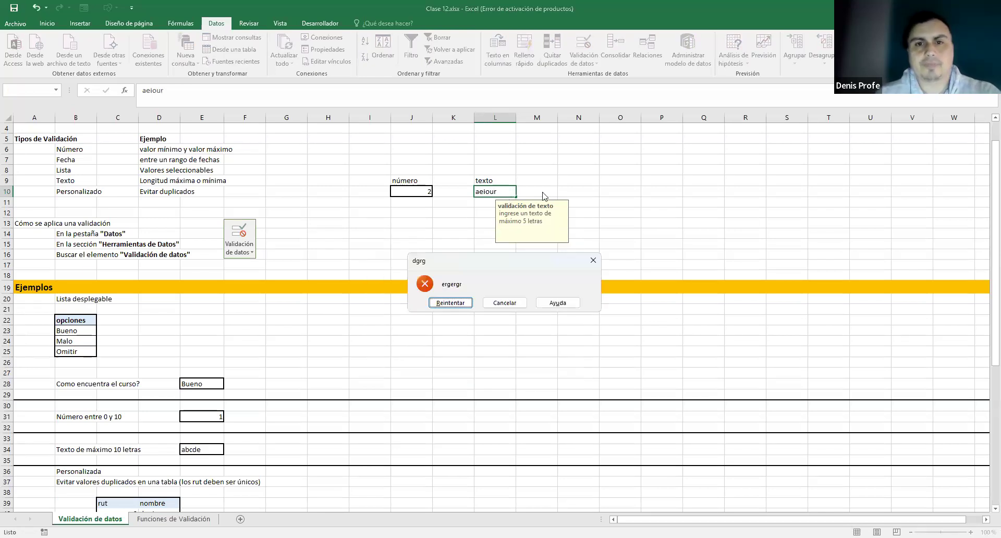
pyautogui.click(505, 303)
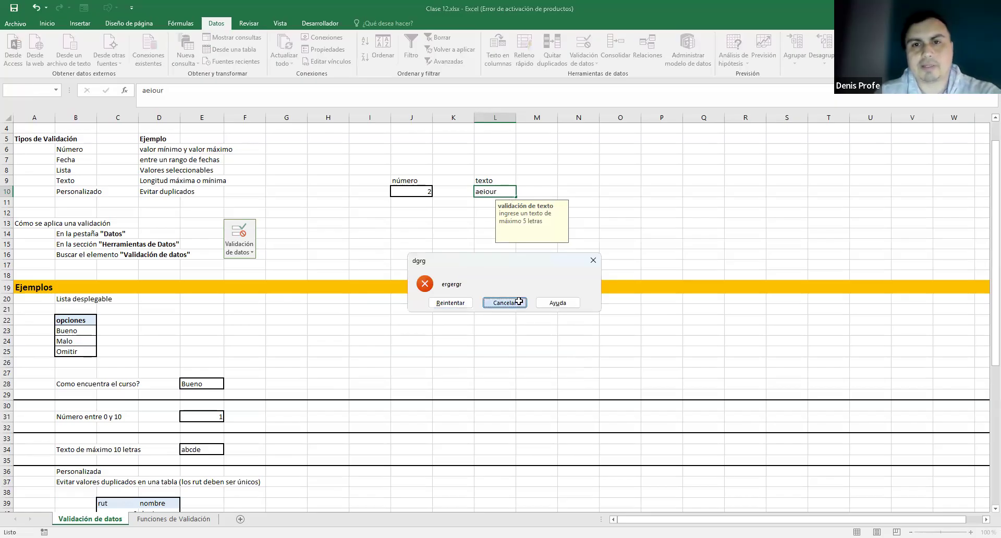
pyautogui.click(606, 309)
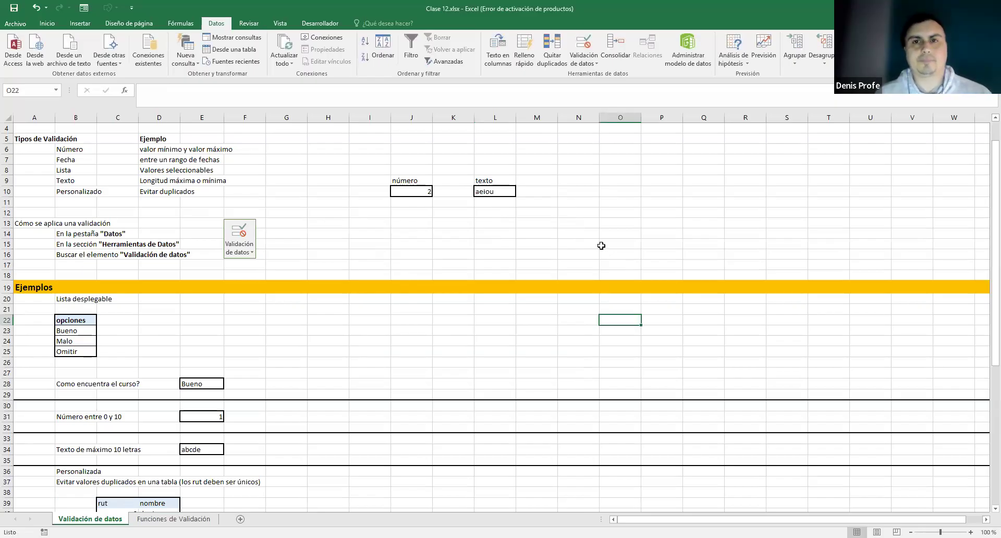
# - Check the border on N10 from the Home tab and reselect N10
pyautogui.click(564, 191)
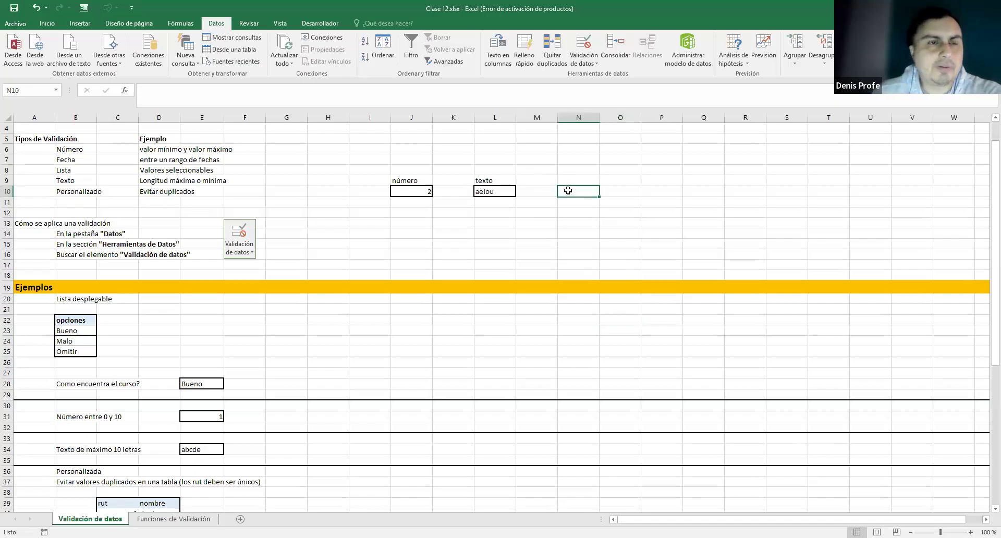
pyautogui.click(47, 23)
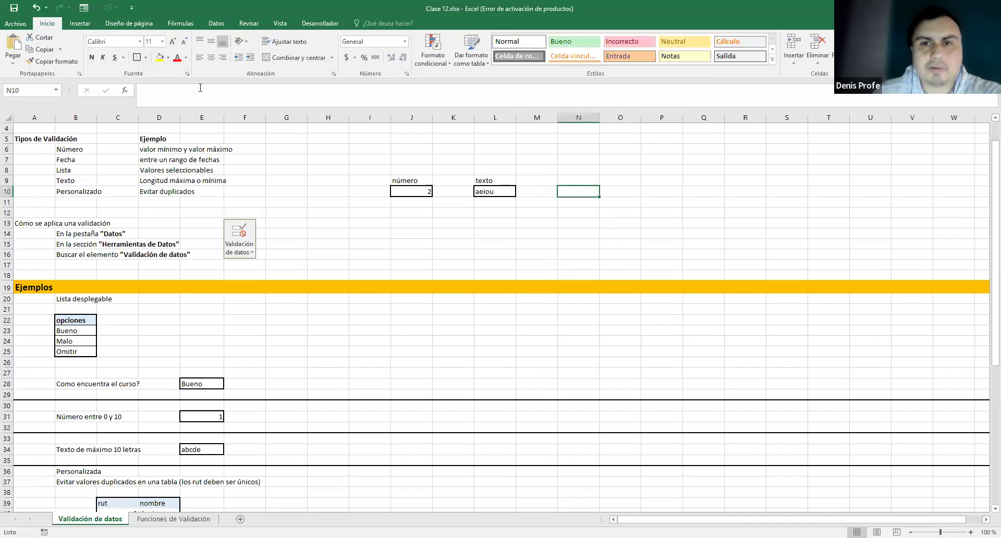
pyautogui.click(610, 194)
pyautogui.click(577, 222)
pyautogui.click(575, 179)
pyautogui.click(567, 189)
pyautogui.scroll(-4, 468, 47)
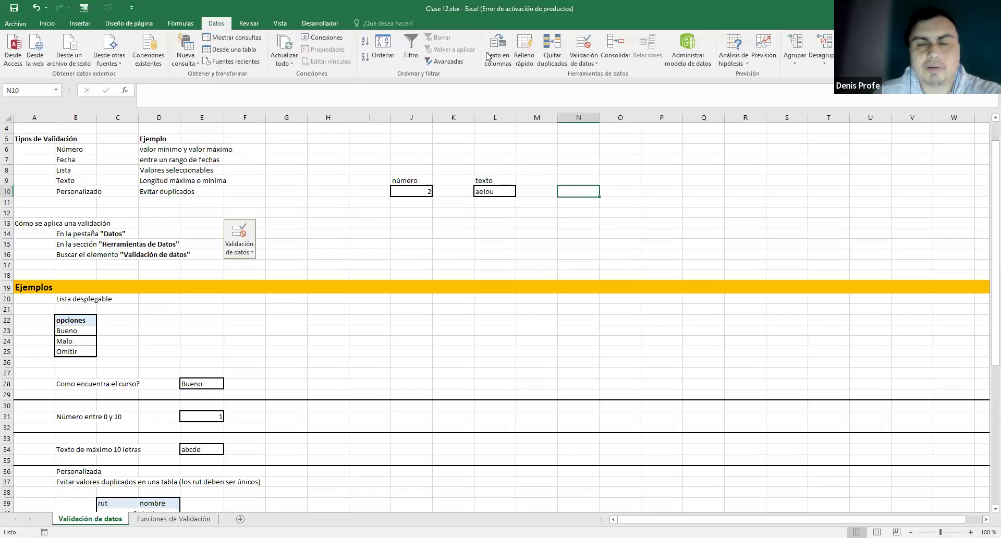
# - Restrict N10 to dates not equal to 01/12/2025, then return to the top of the sheet
pyautogui.click(597, 69)
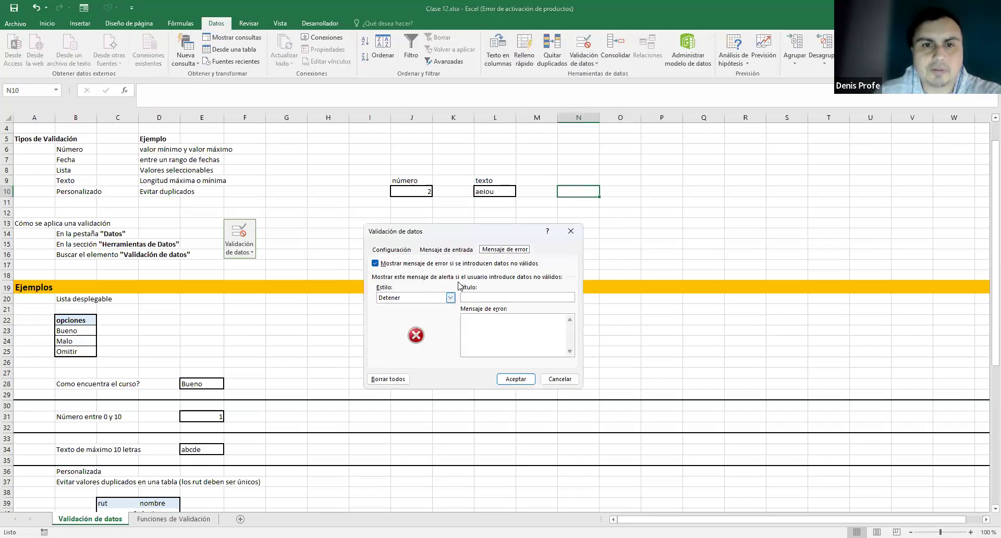
pyautogui.click(401, 250)
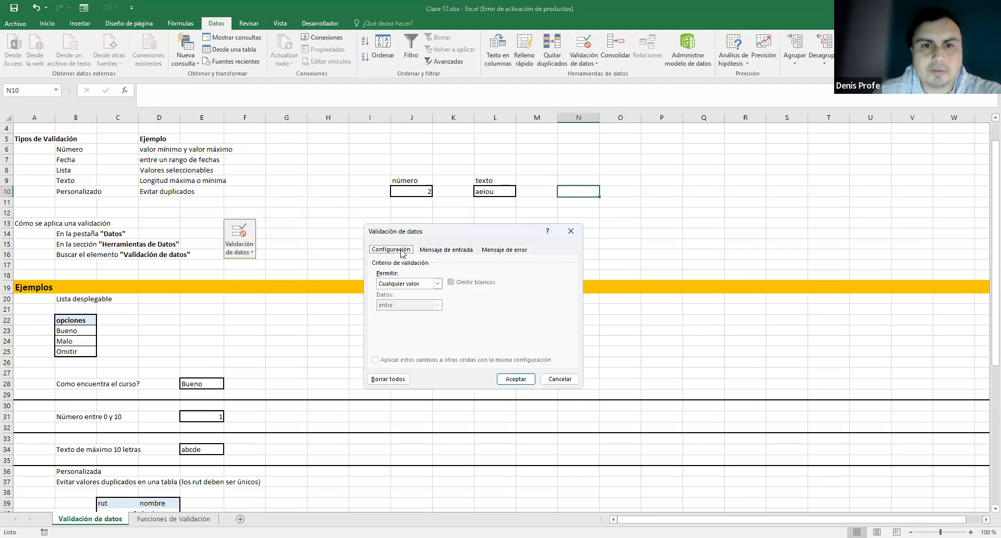
pyautogui.click(437, 284)
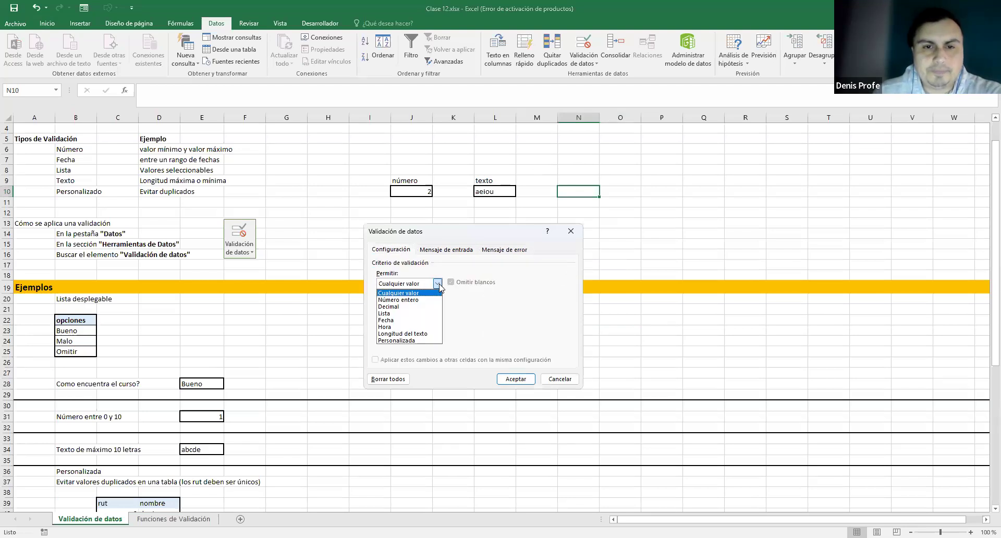
pyautogui.click(407, 320)
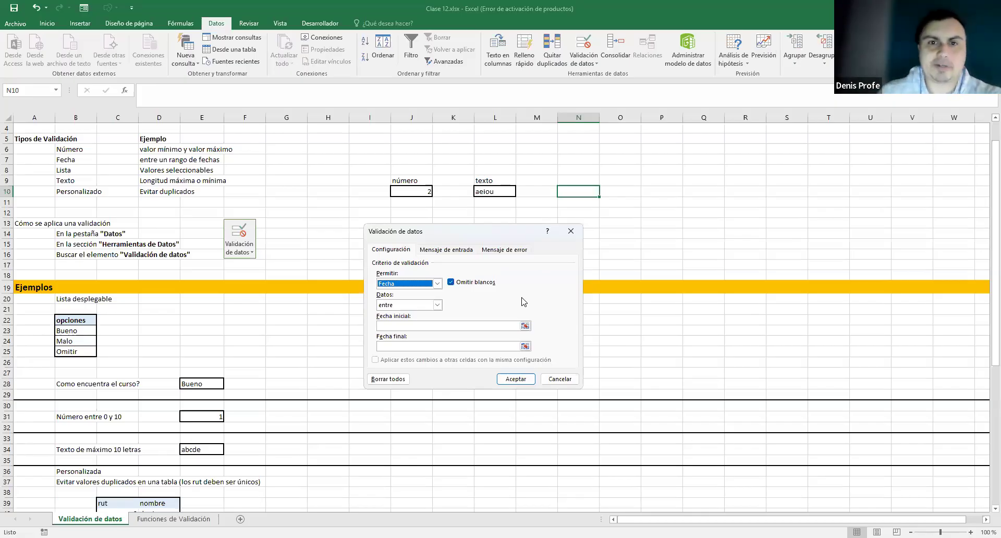
pyautogui.click(437, 304)
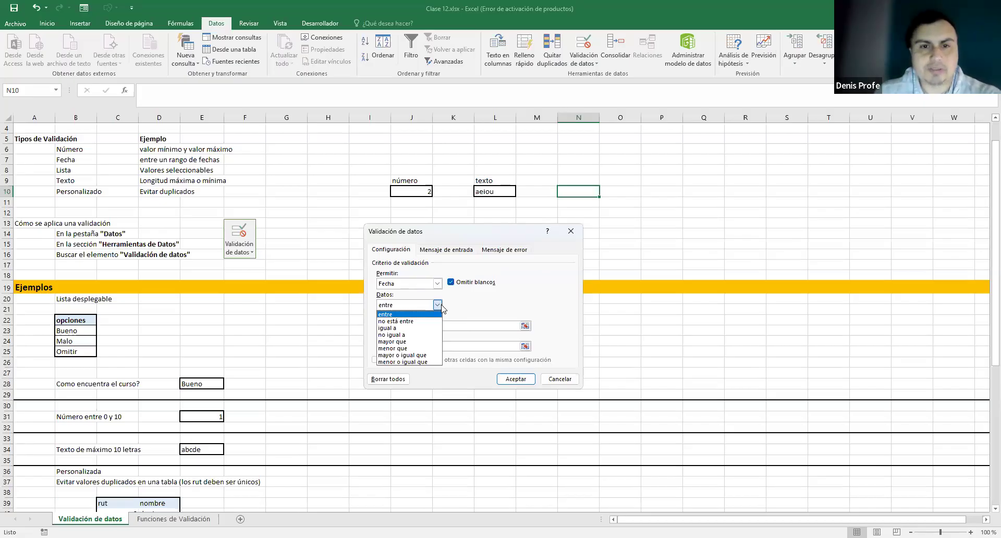
pyautogui.click(422, 335)
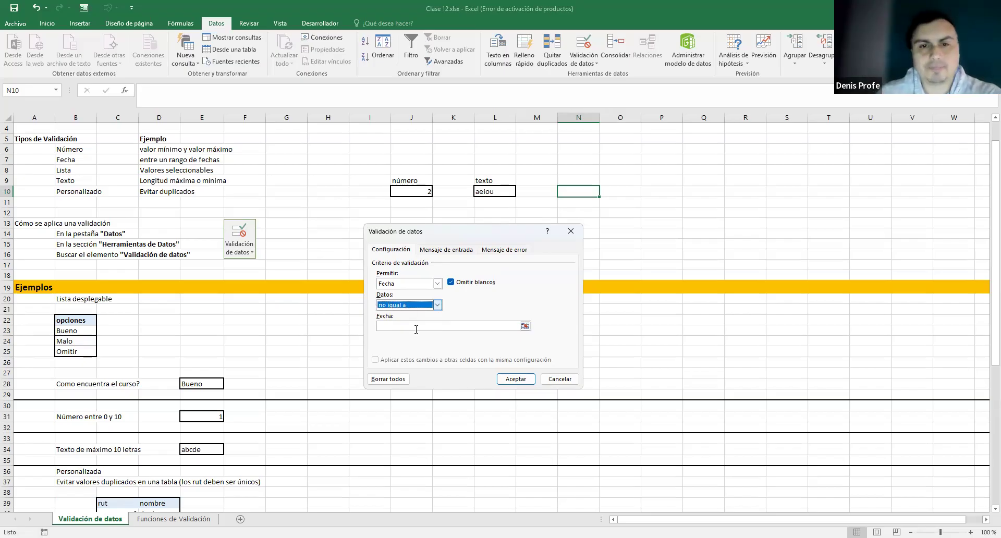
pyautogui.click(416, 329)
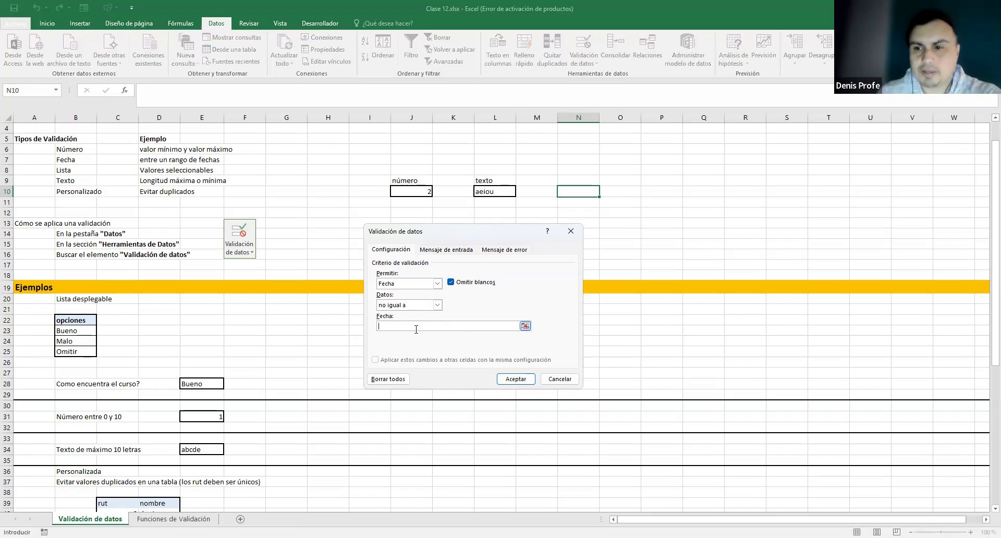
pyautogui.click(416, 329)
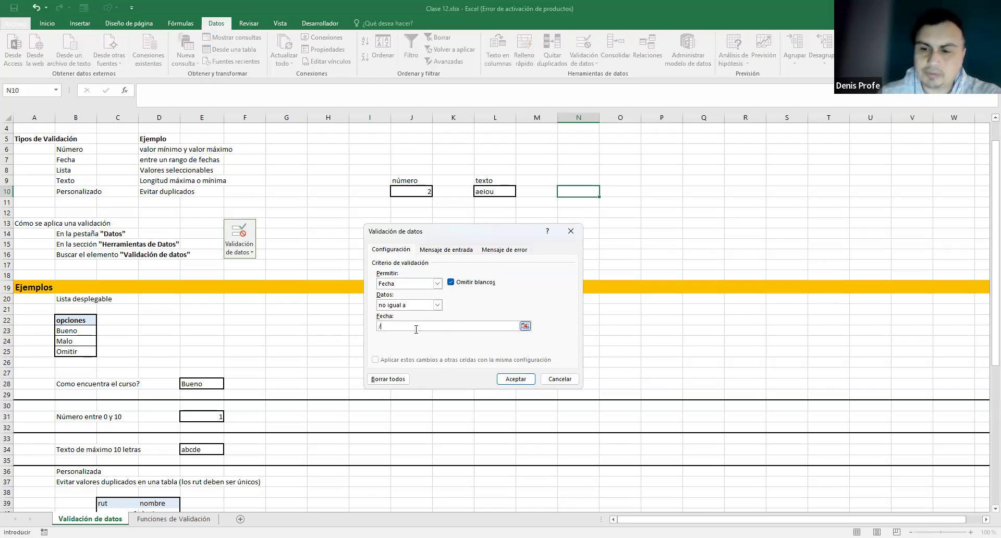
pyautogui.hotkey('ctrl', 'Down')
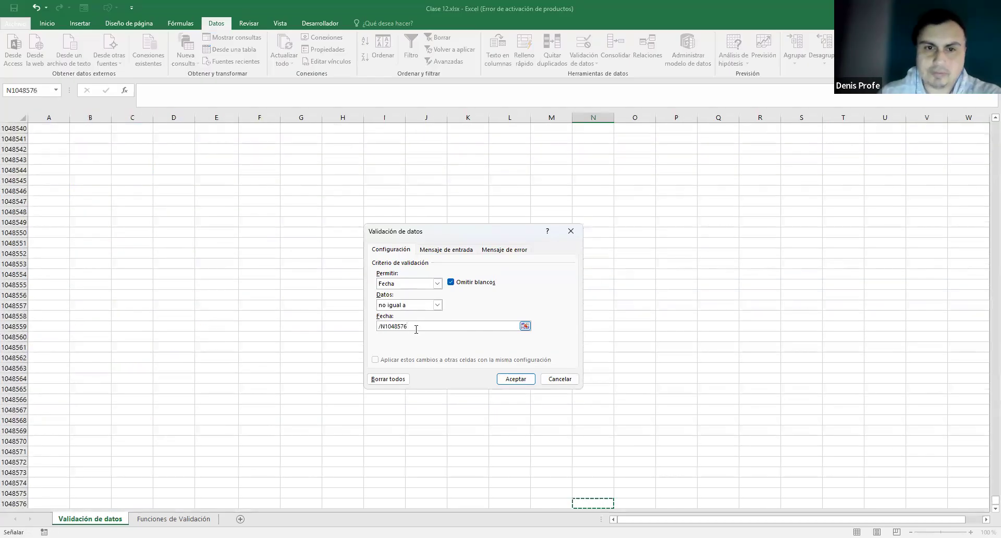
pyautogui.moveTo(408, 326); pyautogui.dragTo(368, 327)
pyautogui.press('BackSpace')
pyautogui.write('01/12/2025')
pyautogui.click(513, 377)
pyautogui.scroll(10, 513, 378)
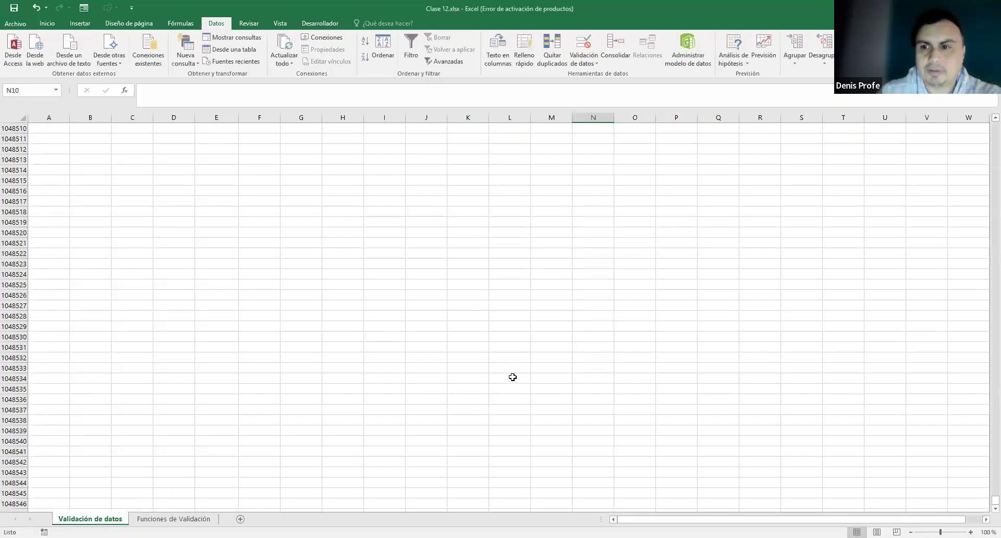
pyautogui.moveTo(995, 500); pyautogui.dragTo(995, 89)
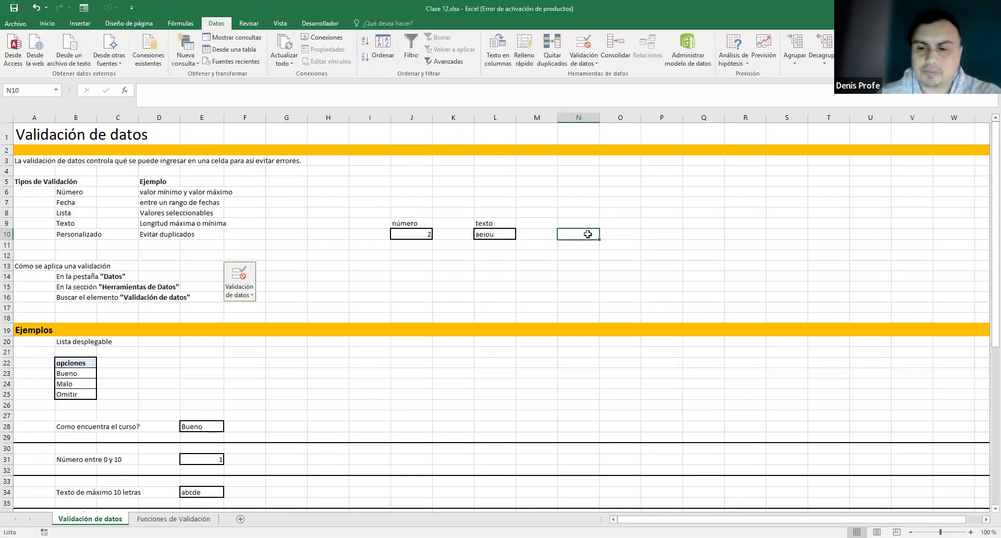
# - Enter 01/12/2024 in N10 and confirm that changing it to 01/12/2025 is rejected
pyautogui.write('01/12/2024')
pyautogui.press('Return')
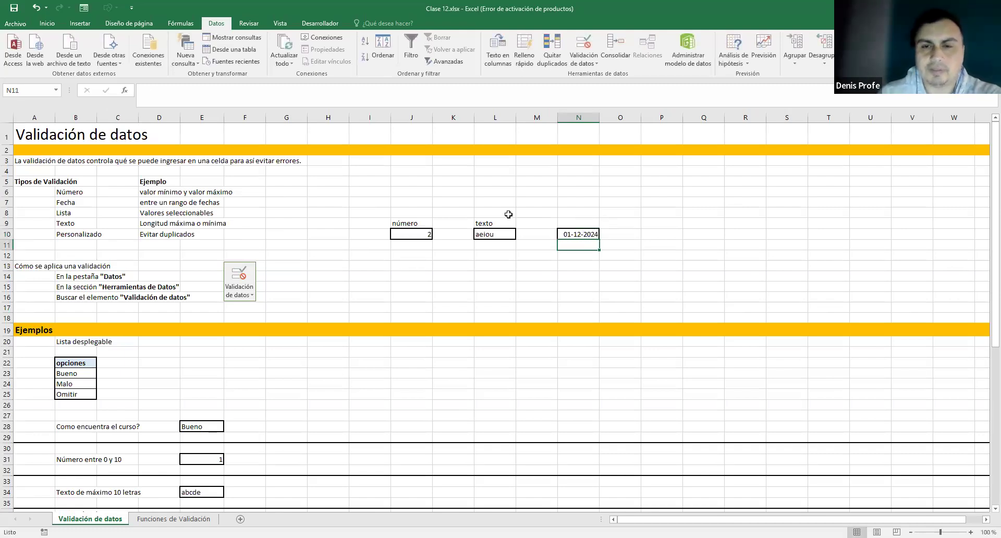
pyautogui.doubleClick(583, 233)
pyautogui.moveTo(596, 233); pyautogui.dragTo(607, 238)
pyautogui.write('5')
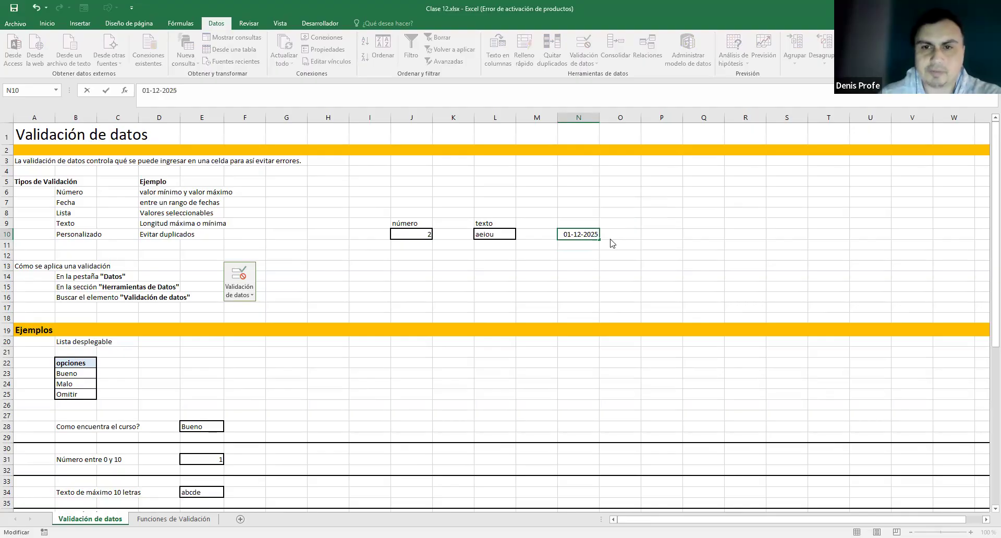
pyautogui.click(613, 243)
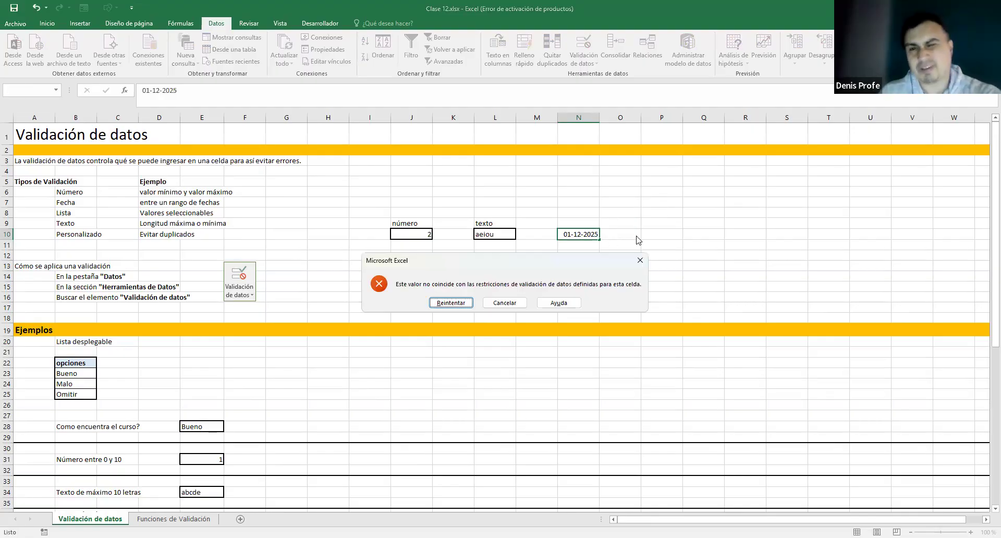
pyautogui.click(504, 303)
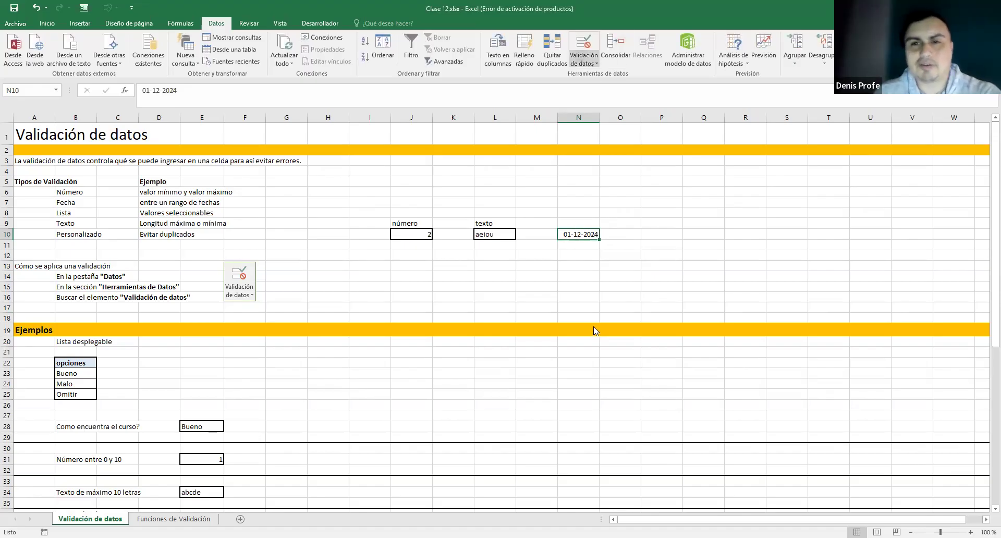
# - Change N10's excluded date from 01-12-2025 to 25-12-2025
pyautogui.click(469, 363)
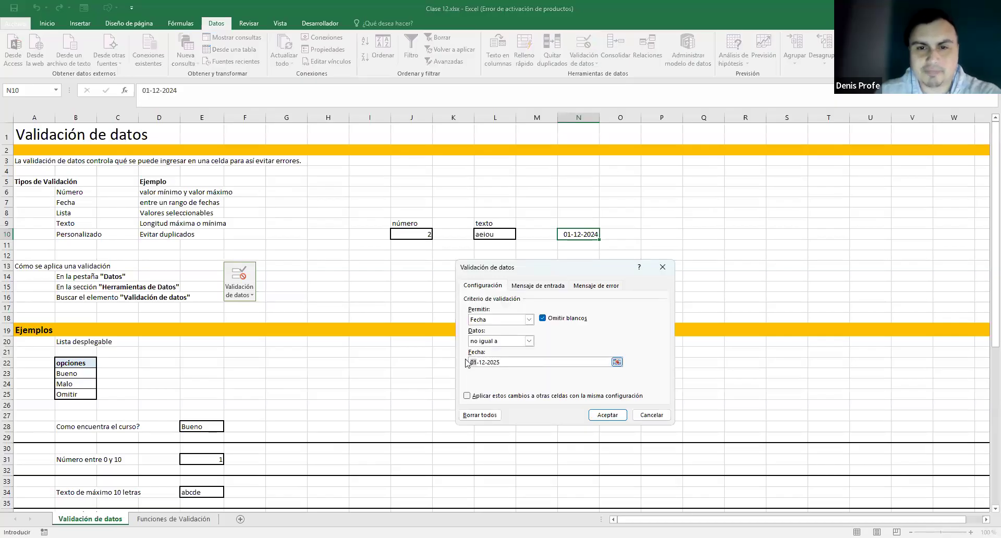
pyautogui.press('Delete')
pyautogui.press('Delete')
pyautogui.write('25')
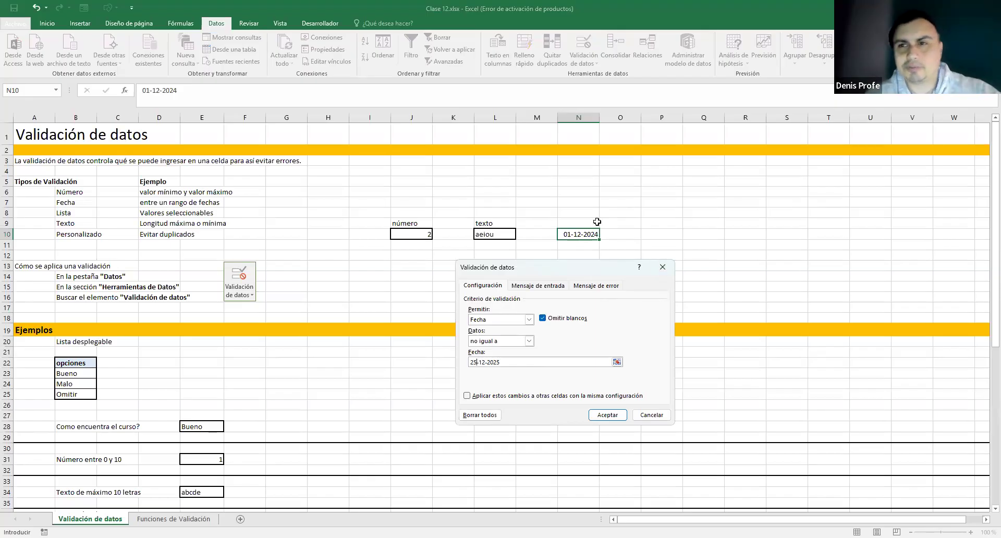
pyautogui.moveTo(511, 361); pyautogui.dragTo(378, 350)
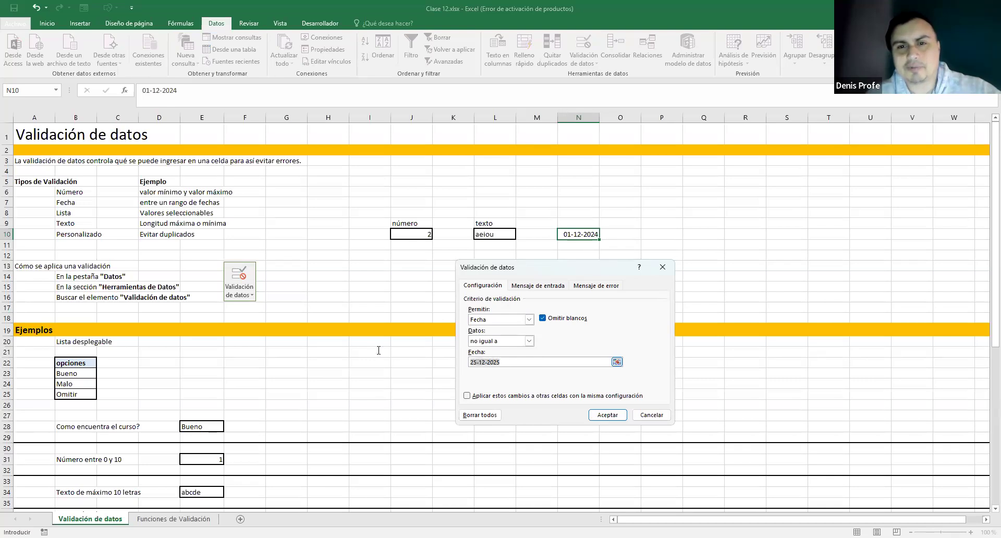
pyautogui.click(607, 414)
pyautogui.click(583, 228)
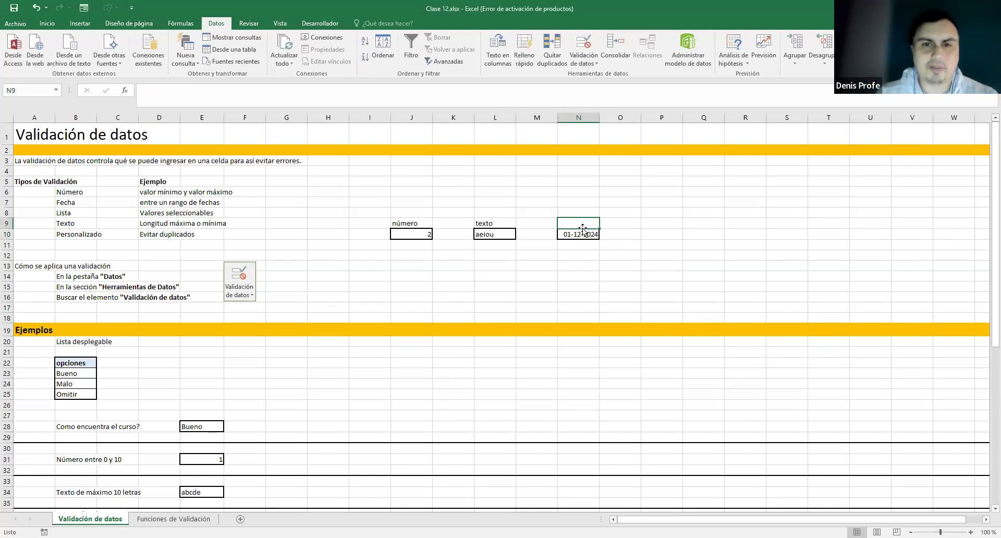
# - Label N9 'fecha' and change N10's date to 01/12/2025
pyautogui.write('e')
pyautogui.write('fecha')
pyautogui.press('Return')
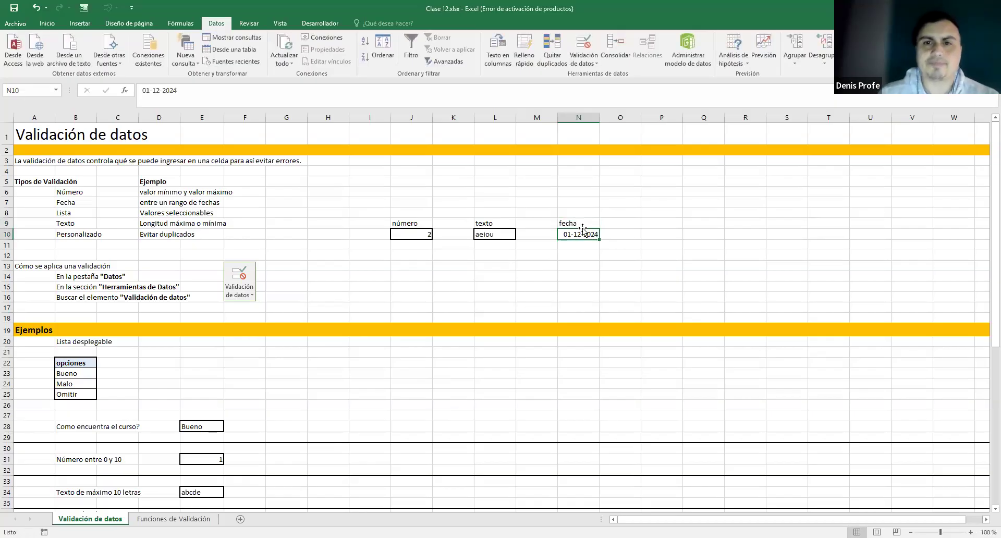
pyautogui.doubleClick(566, 235)
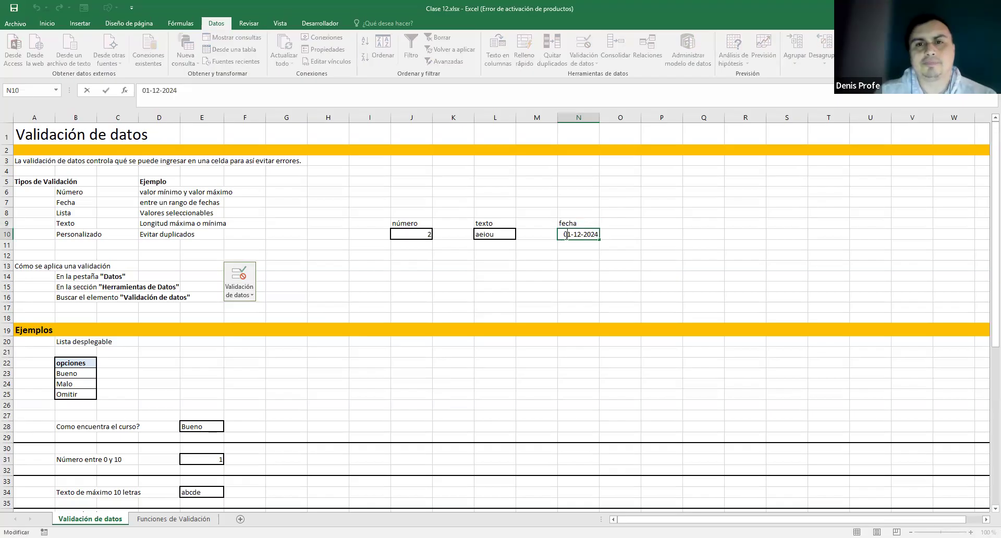
pyautogui.moveTo(562, 234); pyautogui.dragTo(607, 233)
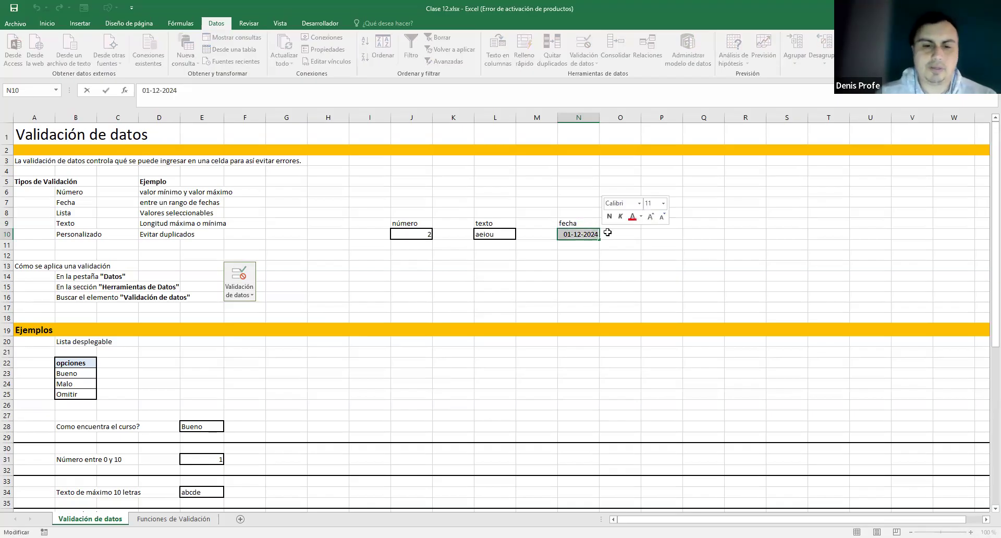
pyautogui.write('01')
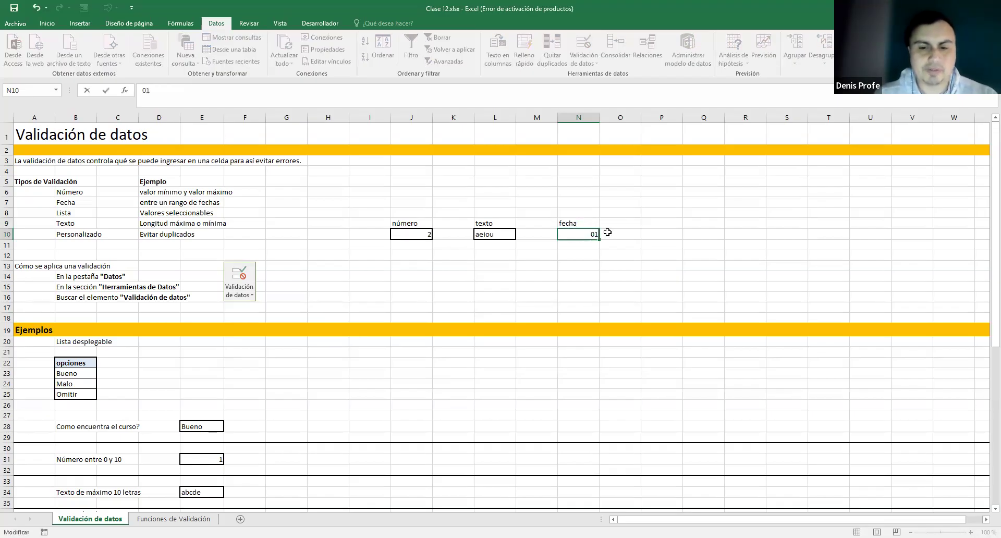
pyautogui.write('/12/2025')
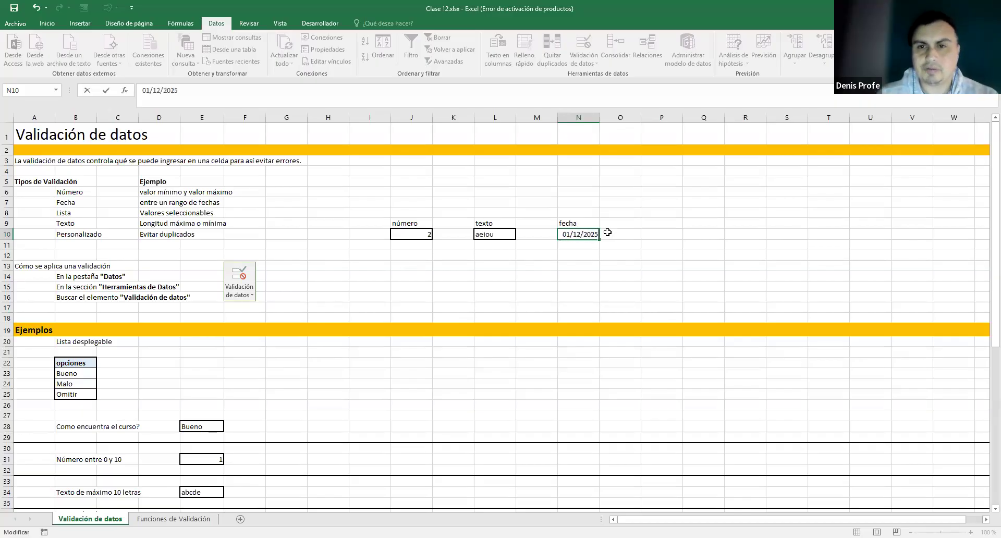
pyautogui.press('Return')
# - Try changing N10 to 25/12/2025 and cancel the resulting validation error
pyautogui.click(569, 234)
pyautogui.doubleClick(569, 234)
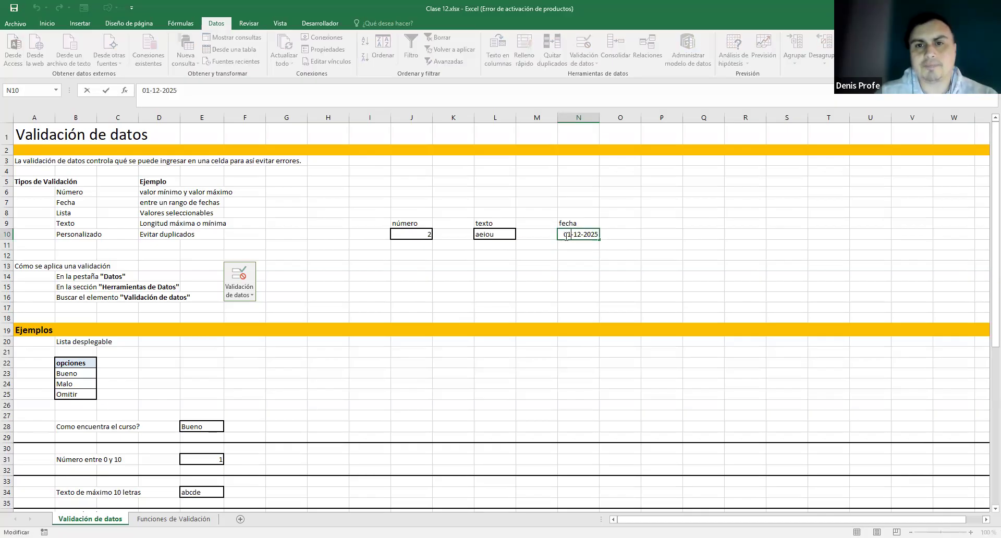
pyautogui.write('25')
pyautogui.press('Return')
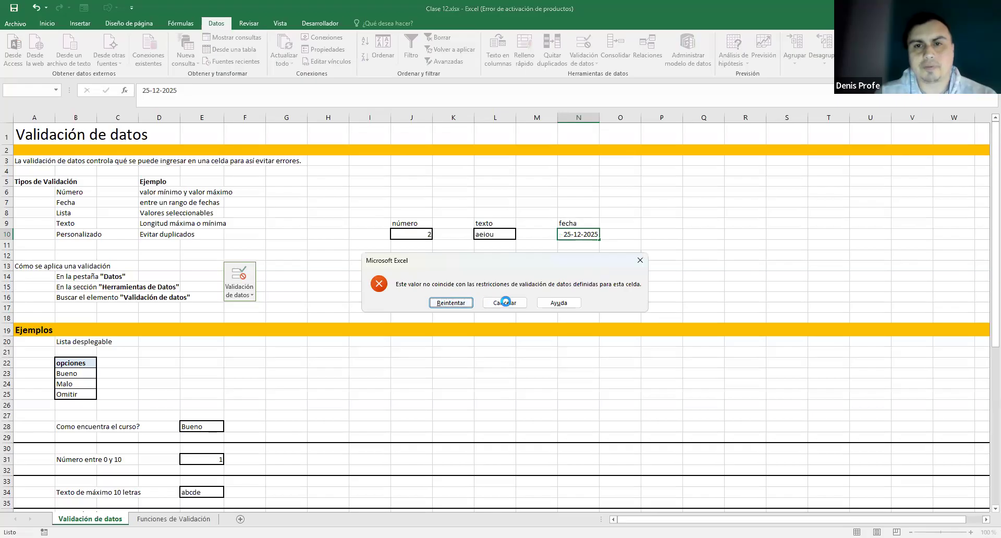
pyautogui.press('Escape')
pyautogui.click(668, 233)
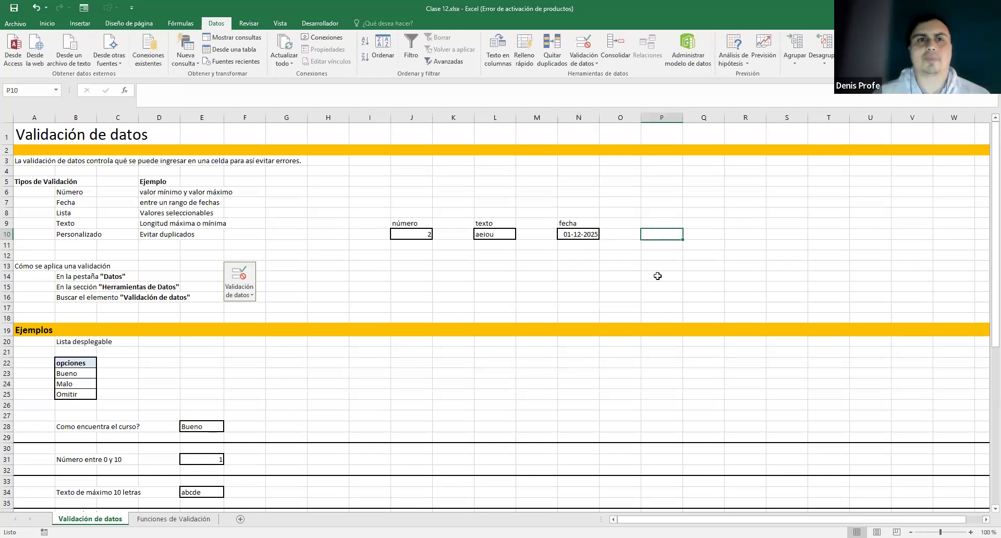
# - Save the workbook and give cell P10 a thick box border
pyautogui.click(16, 9)
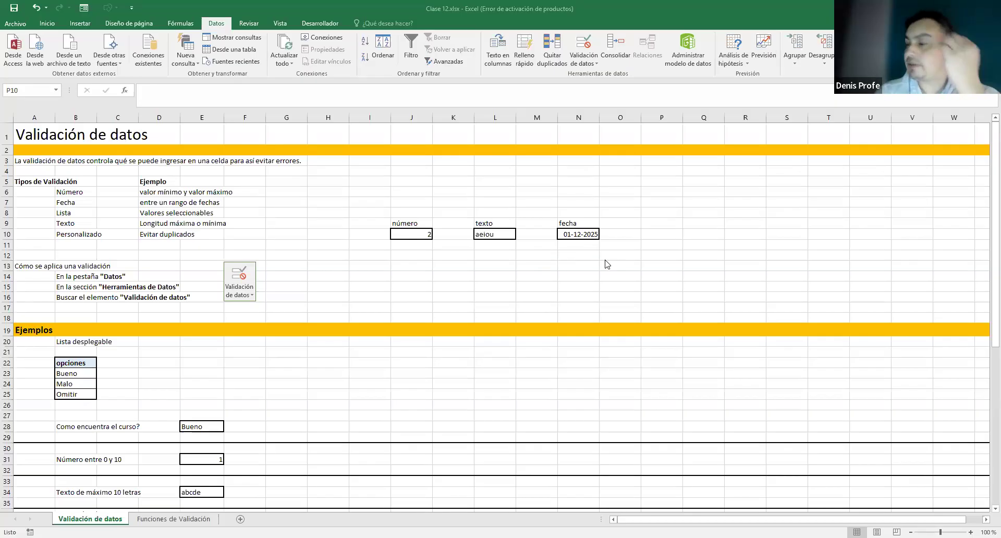
pyautogui.click(654, 234)
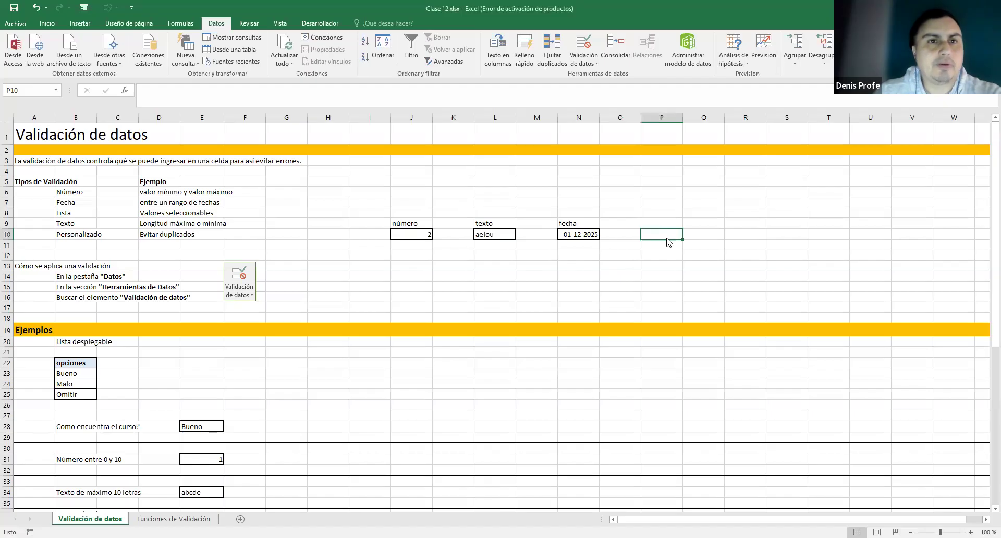
pyautogui.click(52, 25)
pyautogui.click(134, 57)
pyautogui.click(656, 244)
# - Enter the label 'lista' in P9 above the bordered cell
pyautogui.click(655, 223)
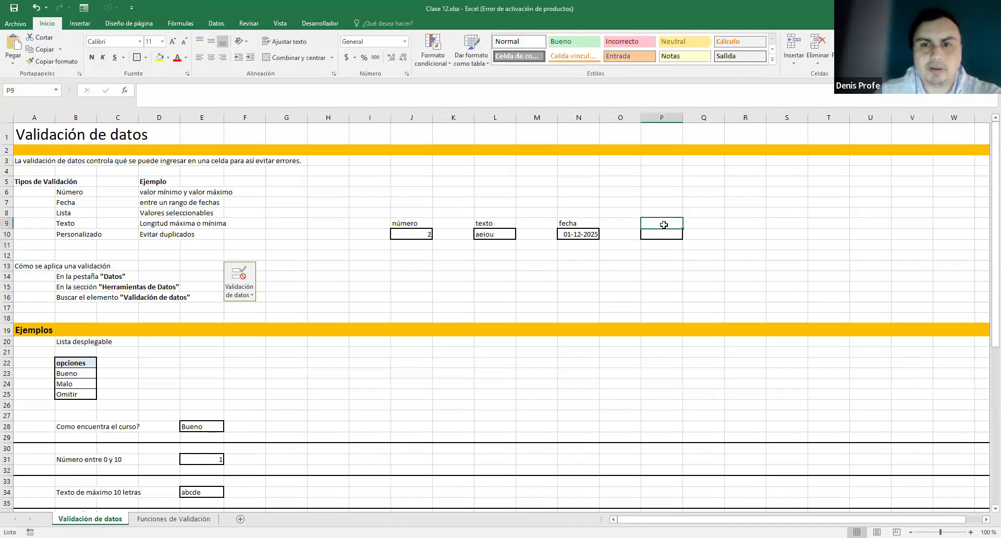
pyautogui.write('lista')
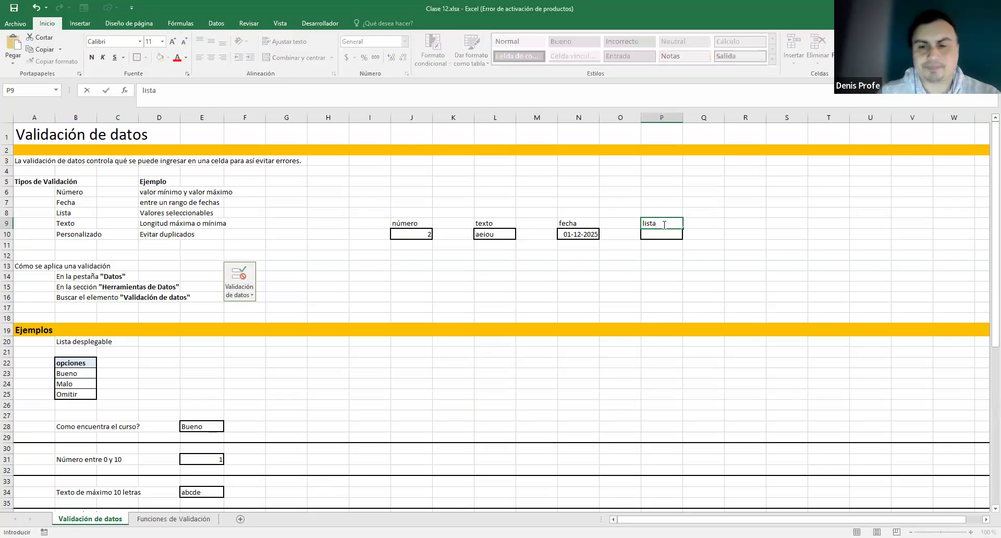
pyautogui.press('Return')
pyautogui.click(649, 257)
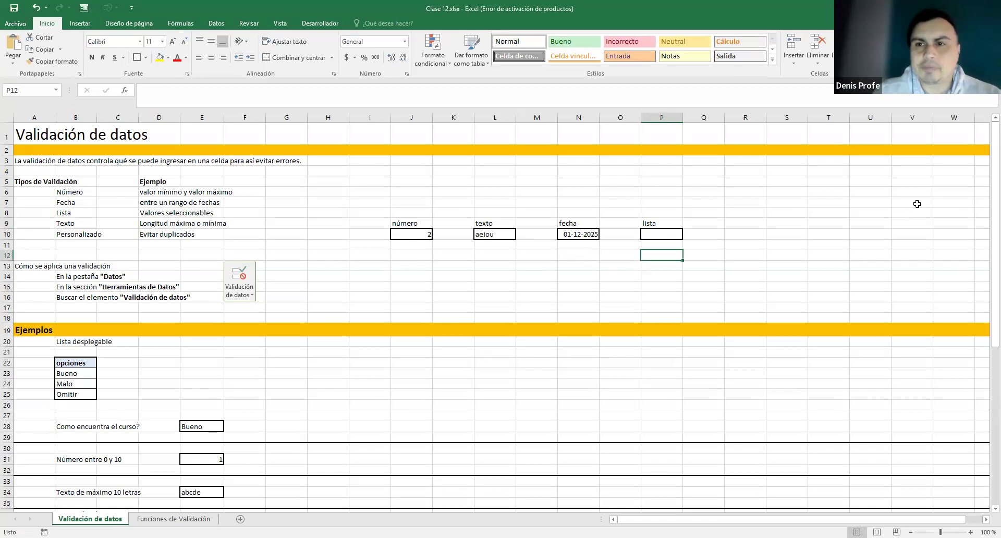
# - Build a bordered V5:V9 table headed 'opciones', with V5 filled light blue
pyautogui.moveTo(915, 191); pyautogui.dragTo(918, 225)
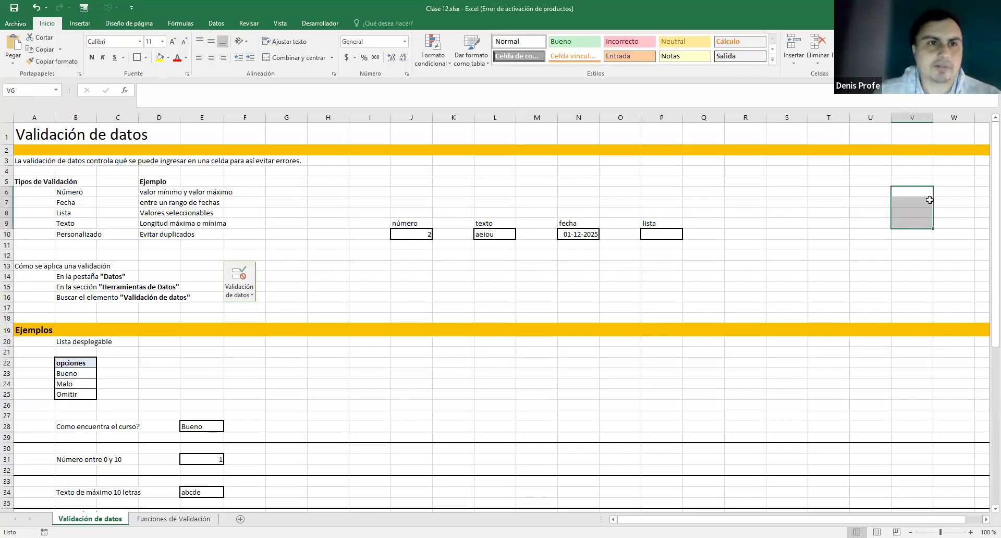
pyautogui.click(147, 60)
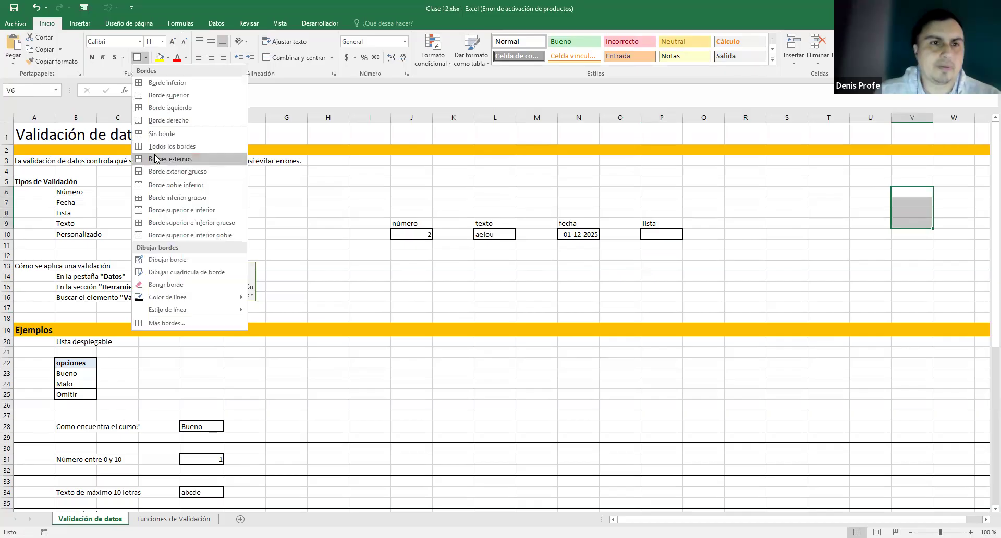
pyautogui.click(912, 180)
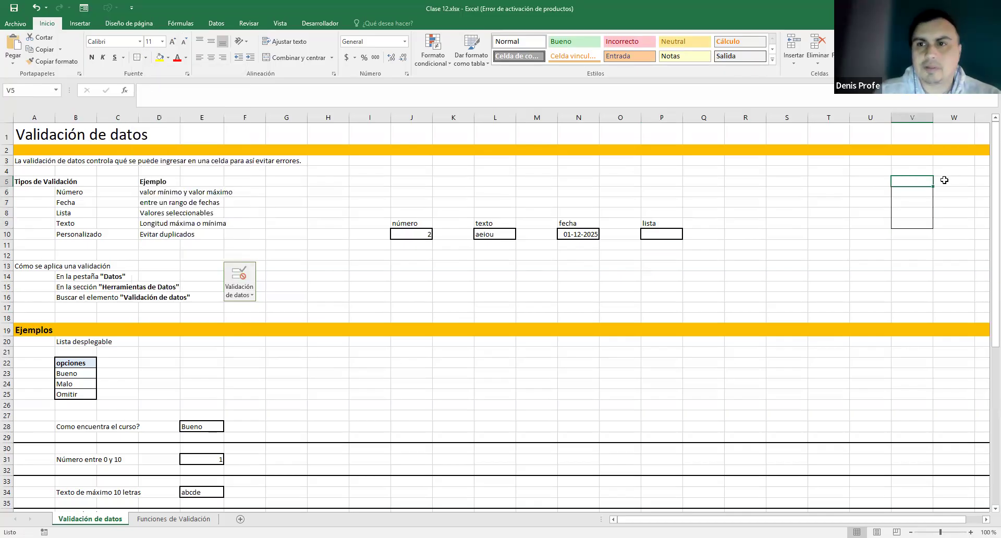
pyautogui.write('opciones')
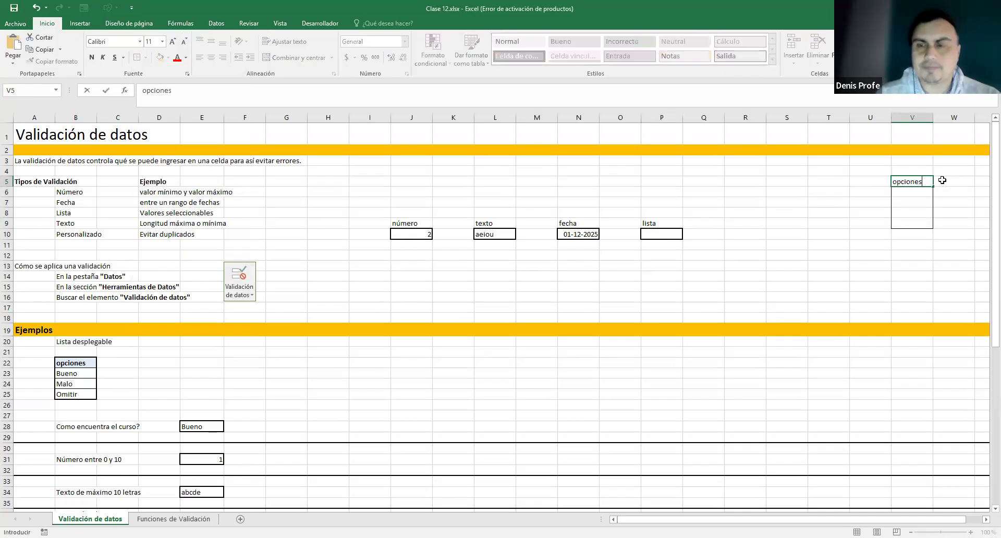
pyautogui.press('Return')
pyautogui.moveTo(913, 182); pyautogui.dragTo(919, 219)
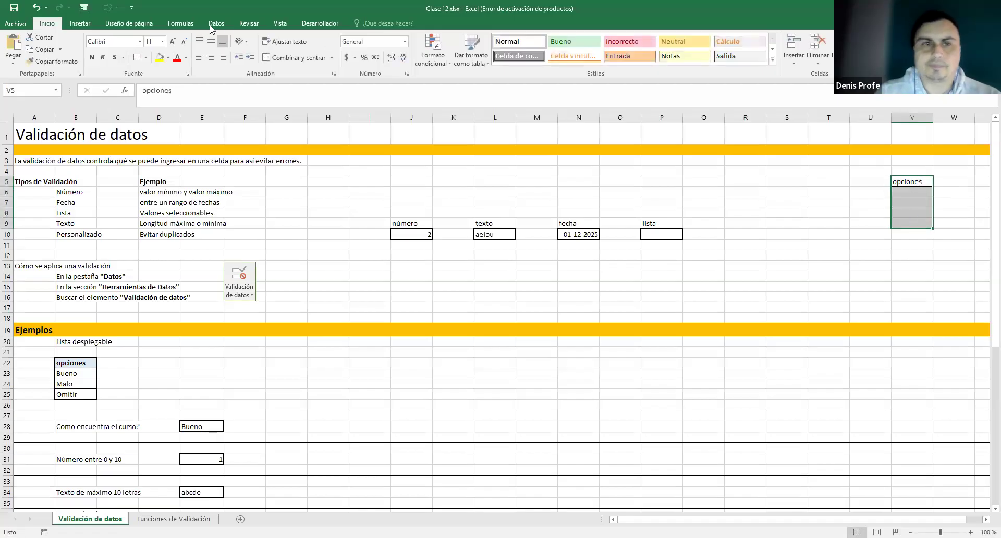
pyautogui.click(146, 58)
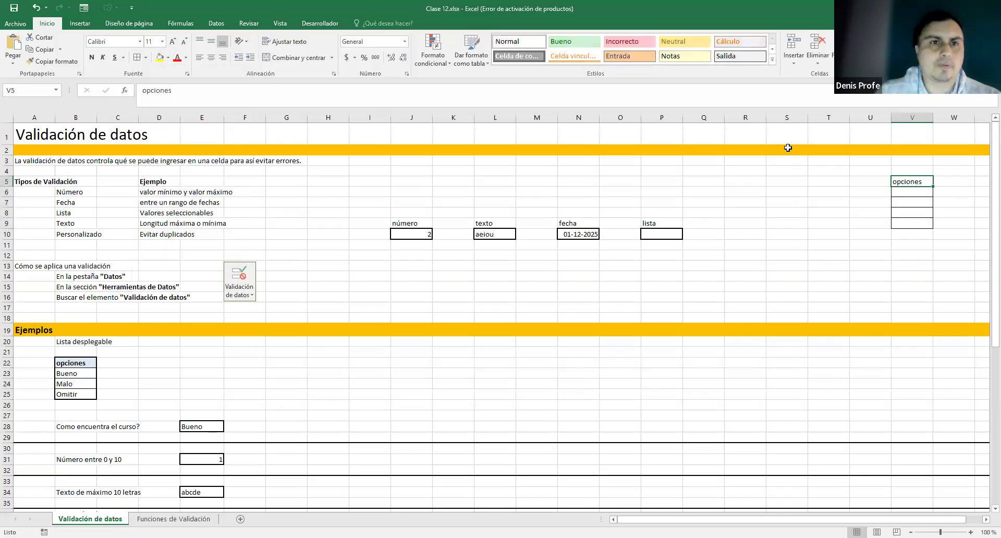
pyautogui.click(168, 58)
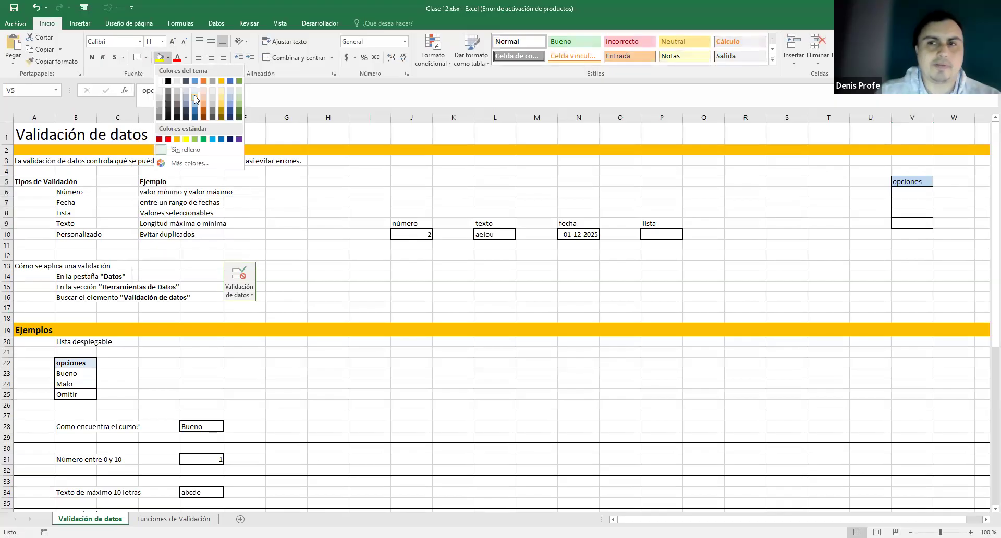
pyautogui.click(194, 95)
# - Enter Bajo, Medio, Alto and Excelente in V6:V9
pyautogui.press('Return')
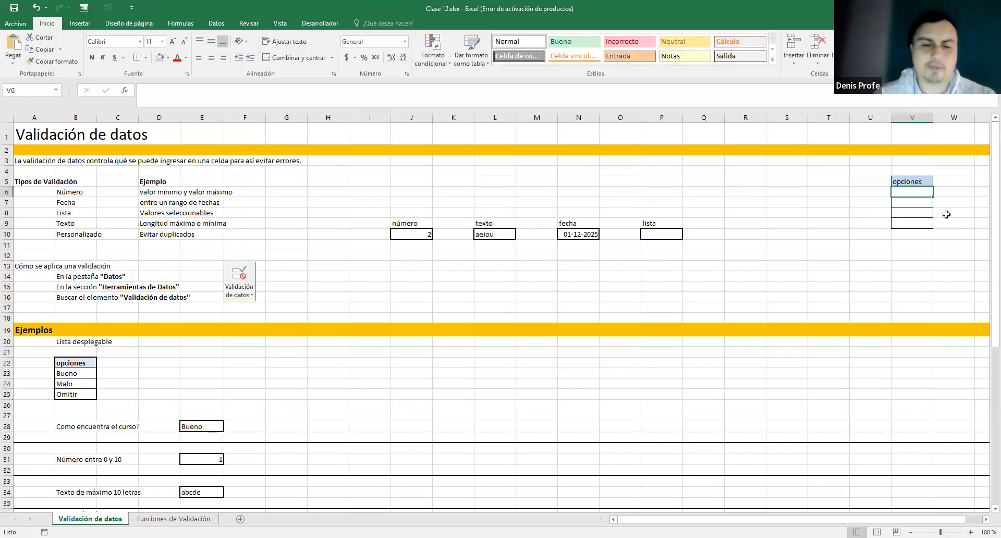
pyautogui.write('Bajo')
pyautogui.press('Return')
pyautogui.write('Medio')
pyautogui.press('Return')
pyautogui.write('Alto')
pyautogui.press('Return')
pyautogui.write('Excelente')
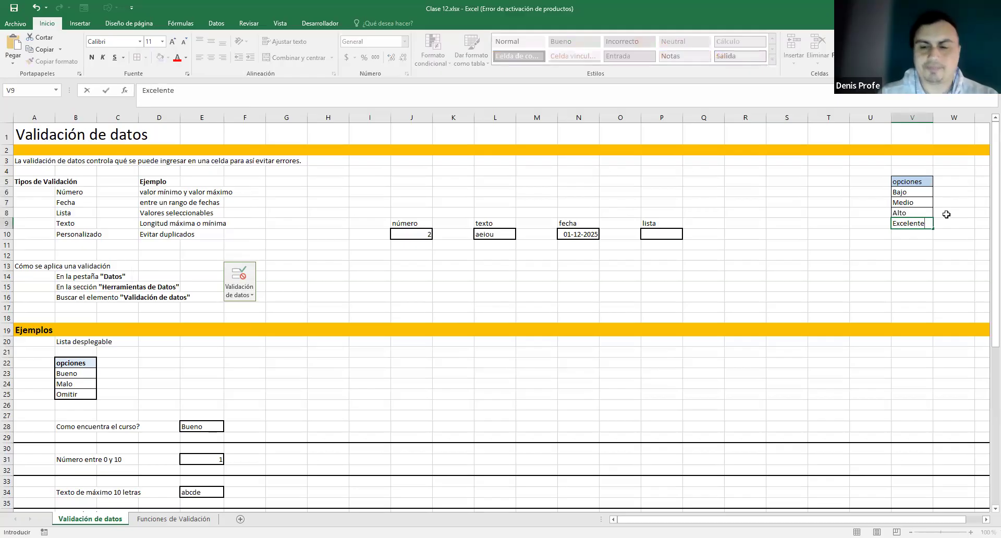
pyautogui.press('Return')
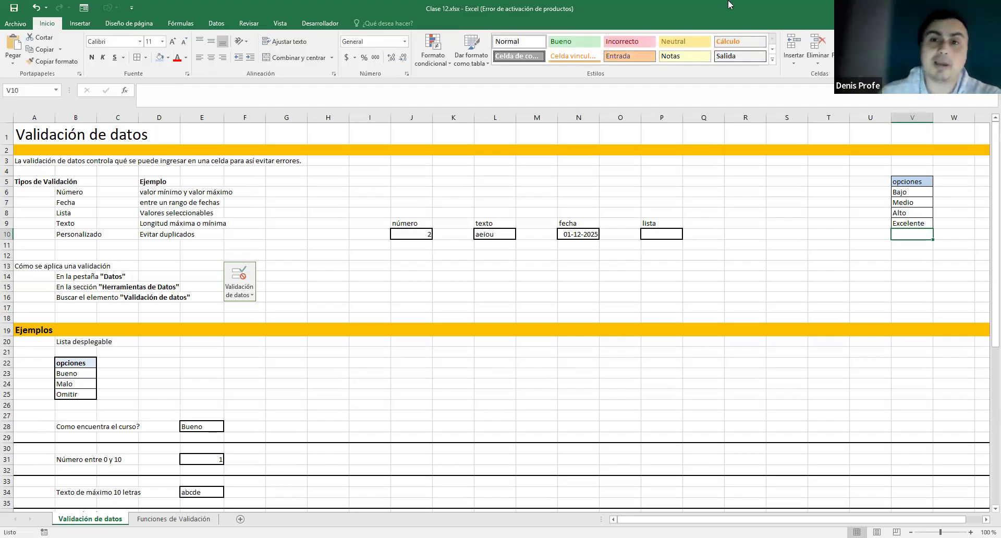
pyautogui.click(654, 235)
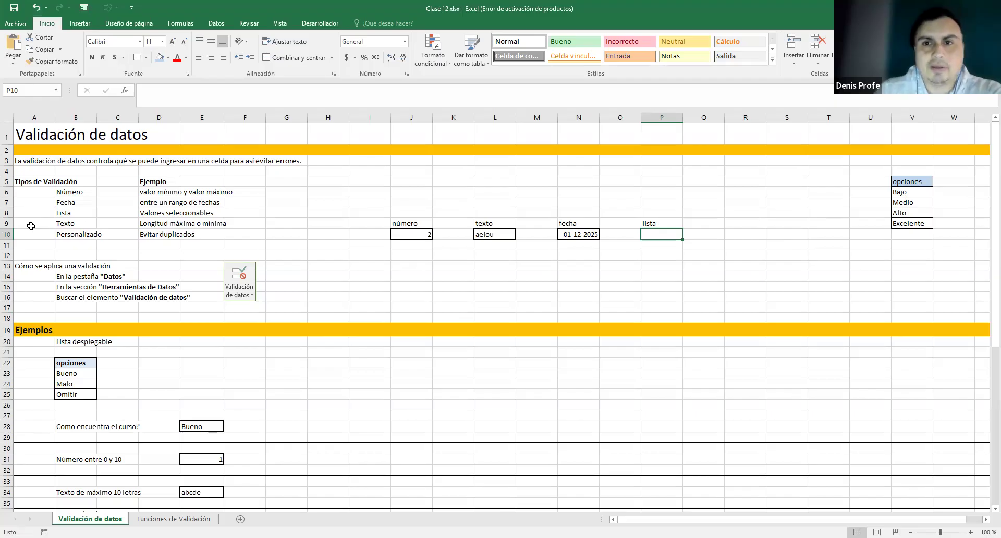
# - Set P10's data validation to Lista with source =$V$6:$V$9
pyautogui.click(211, 27)
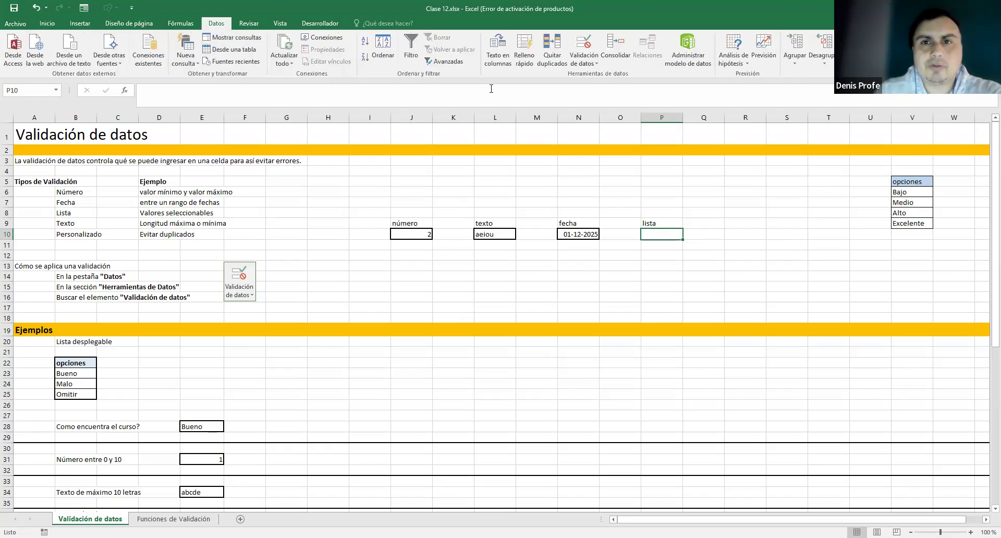
pyautogui.click(595, 63)
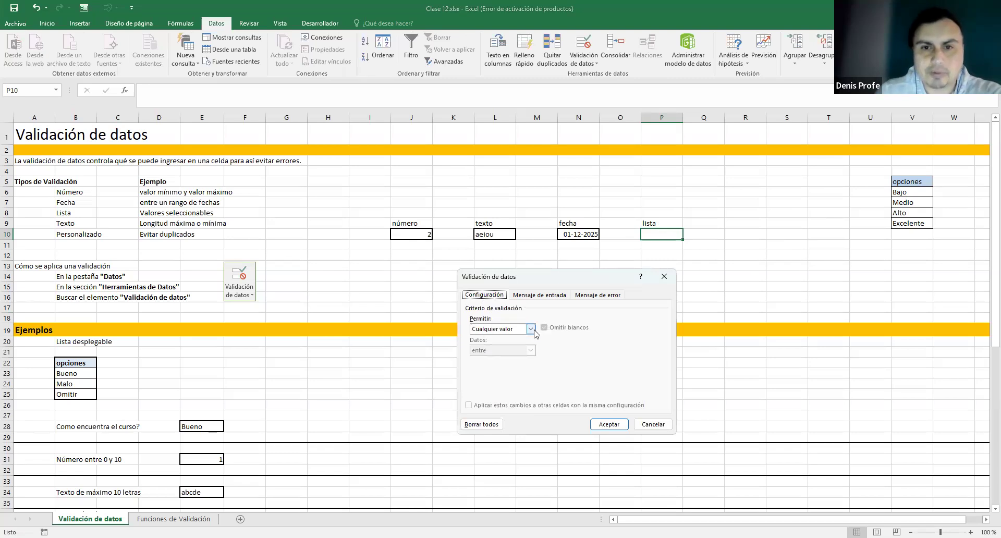
pyautogui.click(500, 328)
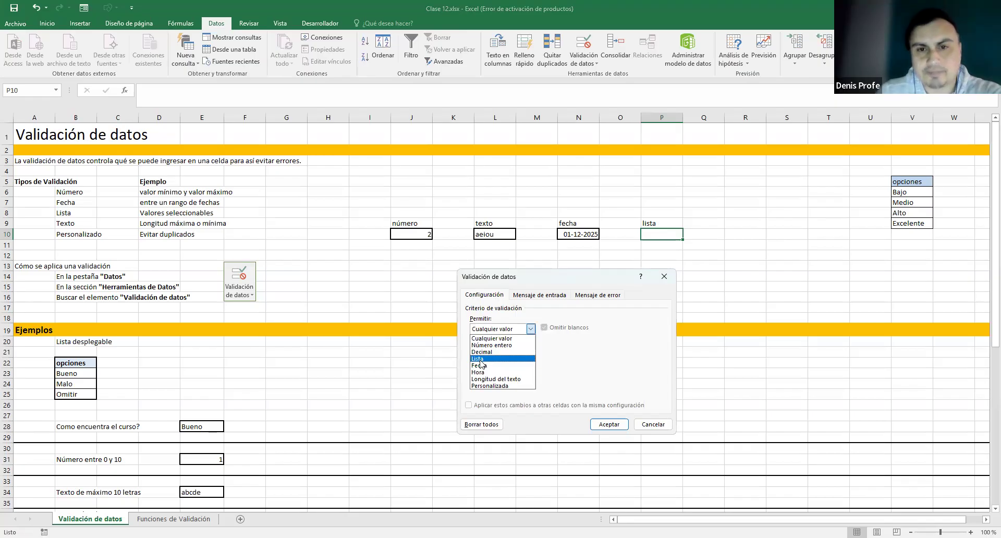
pyautogui.click(480, 359)
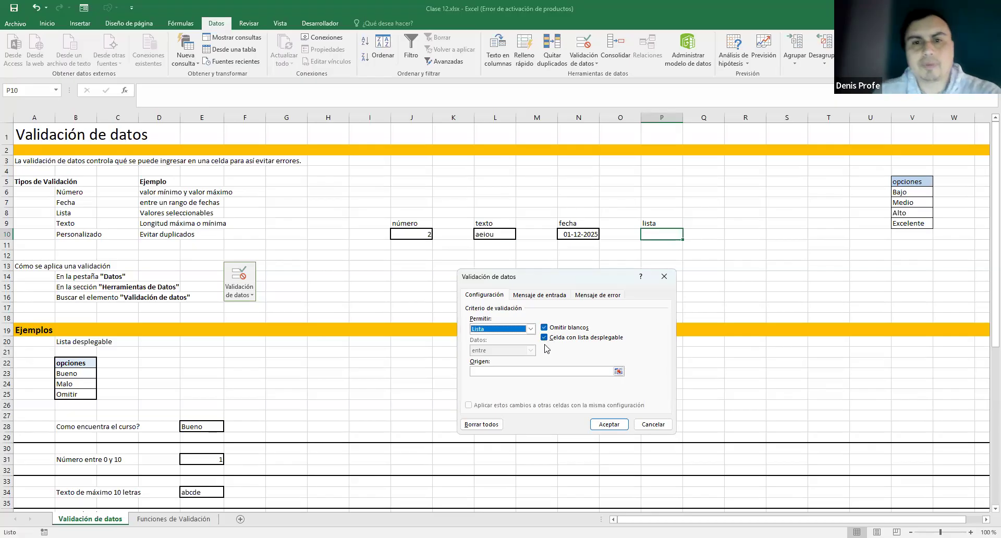
pyautogui.click(489, 372)
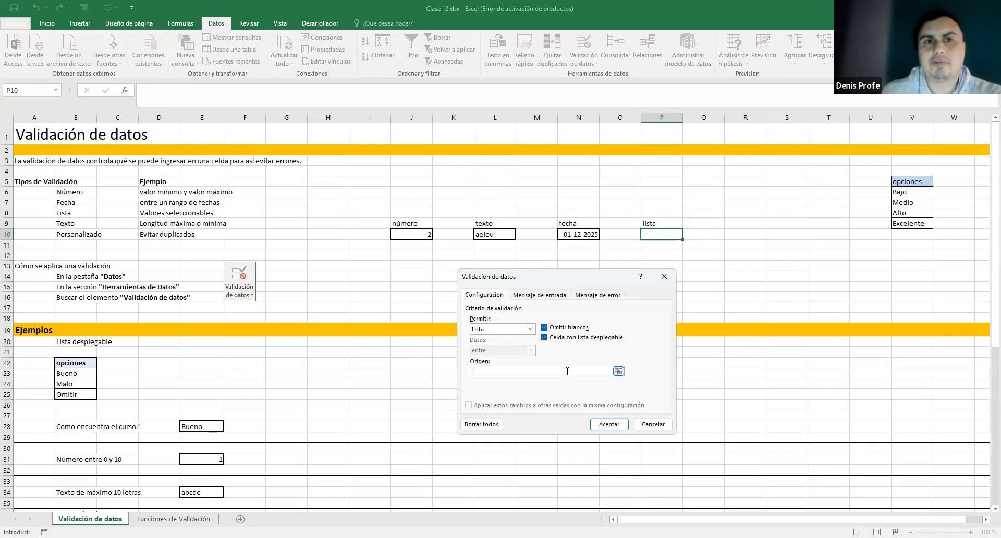
pyautogui.click(618, 371)
pyautogui.moveTo(900, 192); pyautogui.dragTo(900, 226)
pyautogui.click(670, 290)
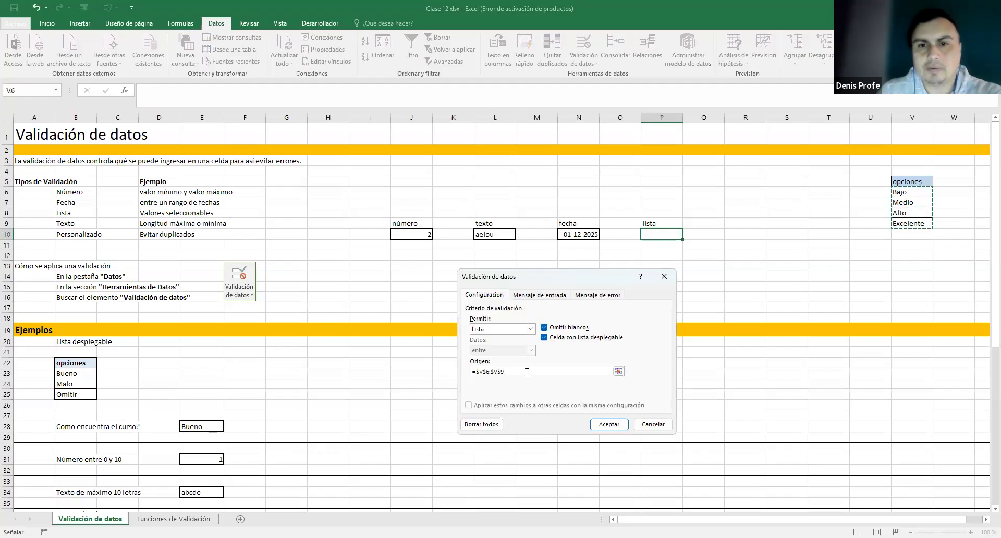
pyautogui.click(911, 194)
pyautogui.keyDown('shift'); pyautogui.click(911, 220); pyautogui.keyUp('shift')
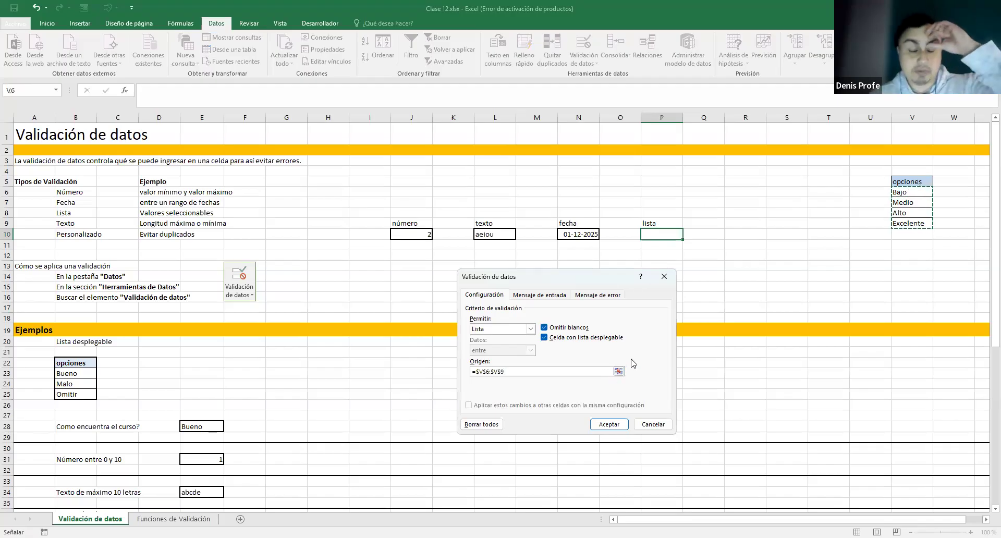
pyautogui.click(618, 425)
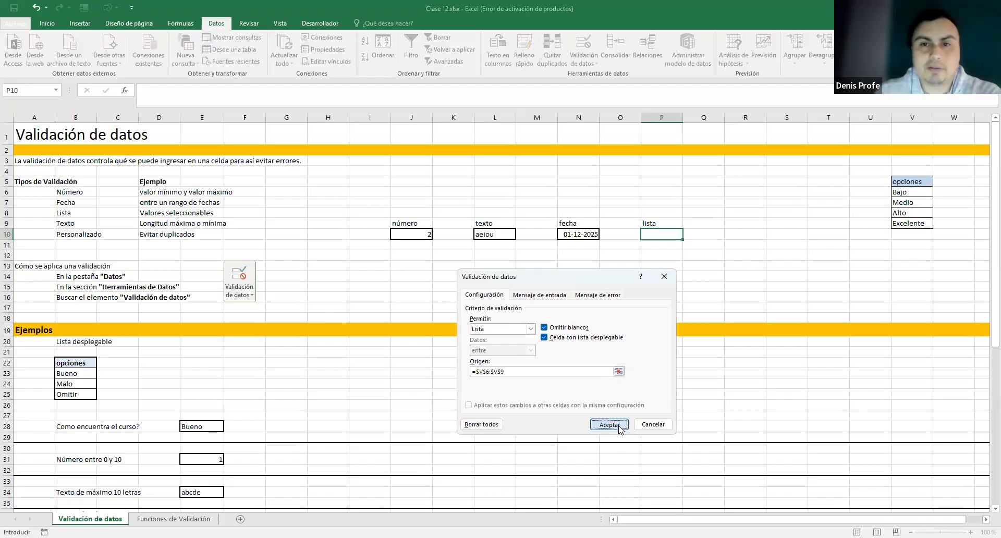
pyautogui.click(752, 243)
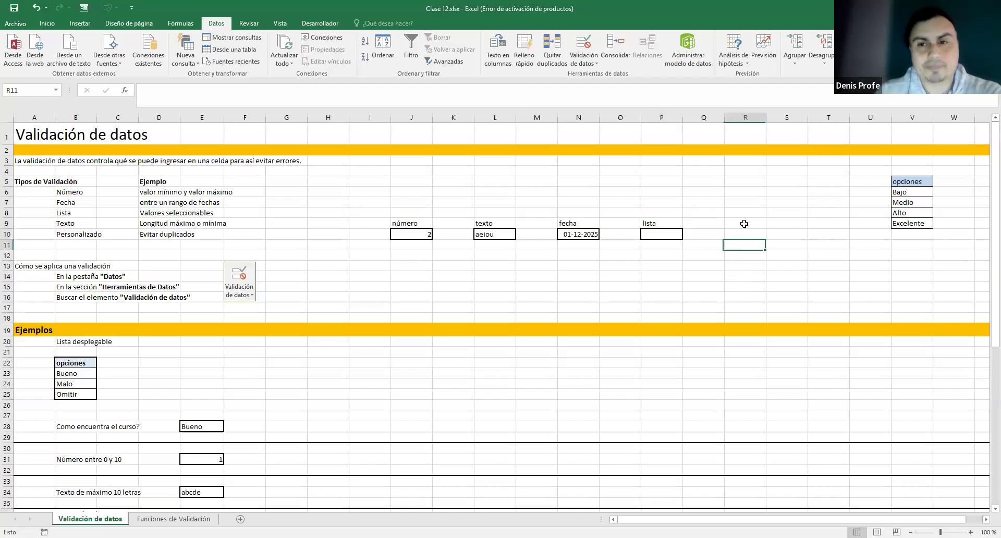
# - Pick Medio, Alto, then Excelente from P10's dropdown list
pyautogui.click(661, 234)
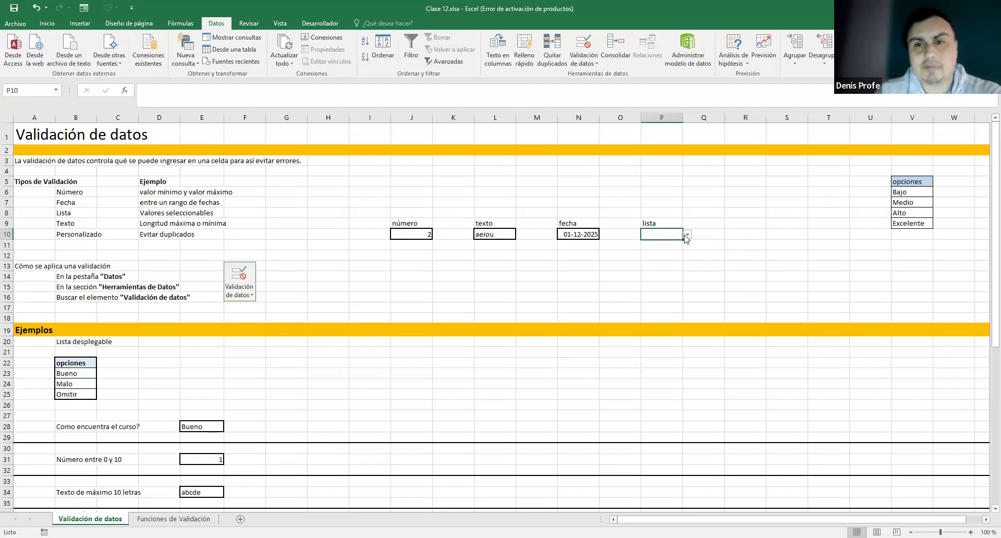
pyautogui.doubleClick(677, 234)
pyautogui.click(687, 235)
pyautogui.click(672, 251)
pyautogui.click(687, 235)
pyautogui.click(674, 258)
pyautogui.click(687, 235)
pyautogui.click(675, 265)
pyautogui.press('Tab')
# - Retype 'Excelente' by hand in P10 to confirm it is accepted
pyautogui.click(676, 239)
pyautogui.doubleClick(674, 234)
pyautogui.moveTo(674, 235); pyautogui.dragTo(633, 237)
pyautogui.press('BackSpace')
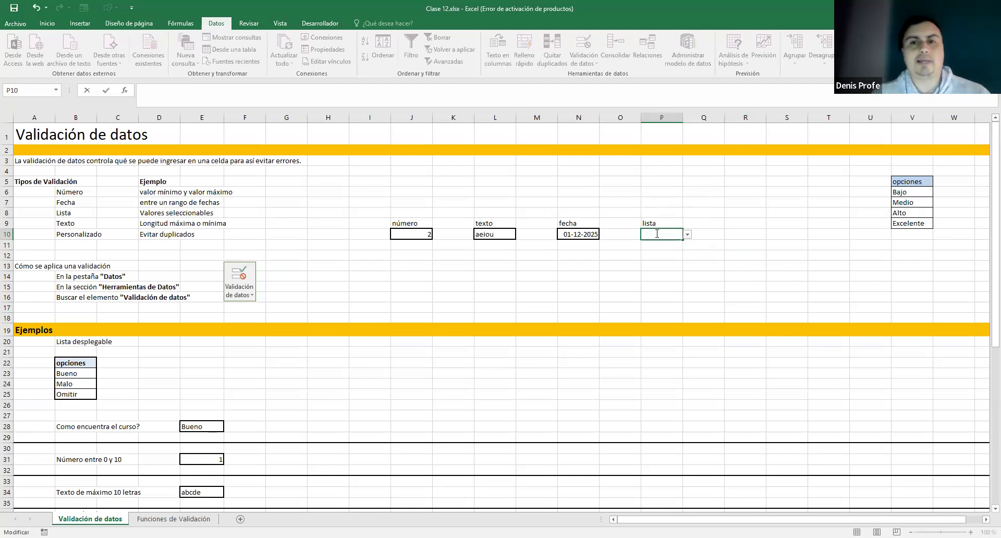
pyautogui.write('E')
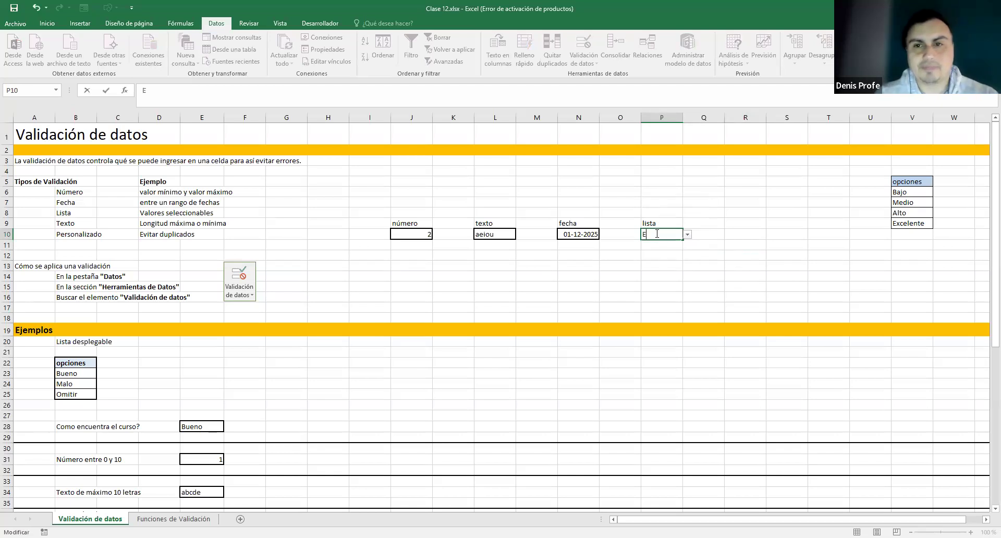
pyautogui.write('xce')
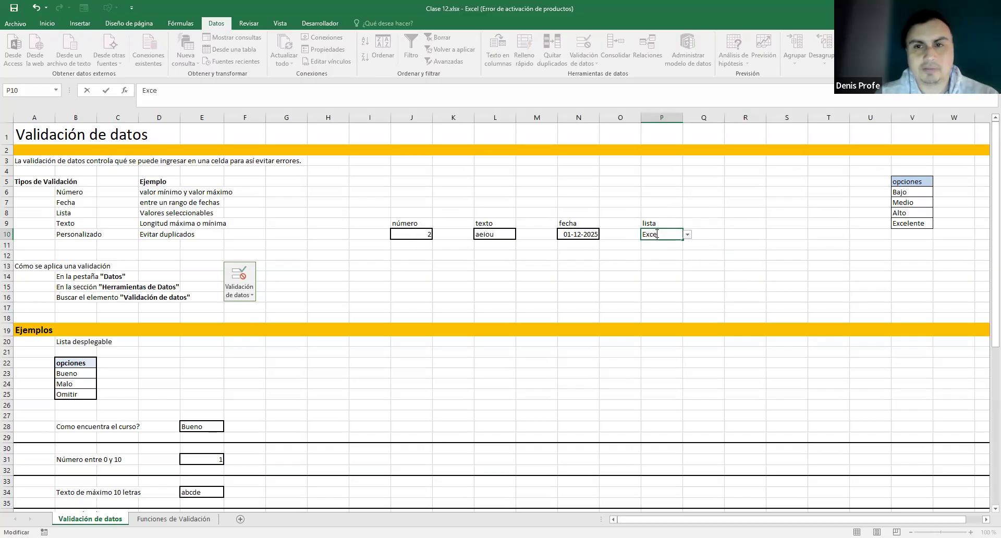
pyautogui.write('lente')
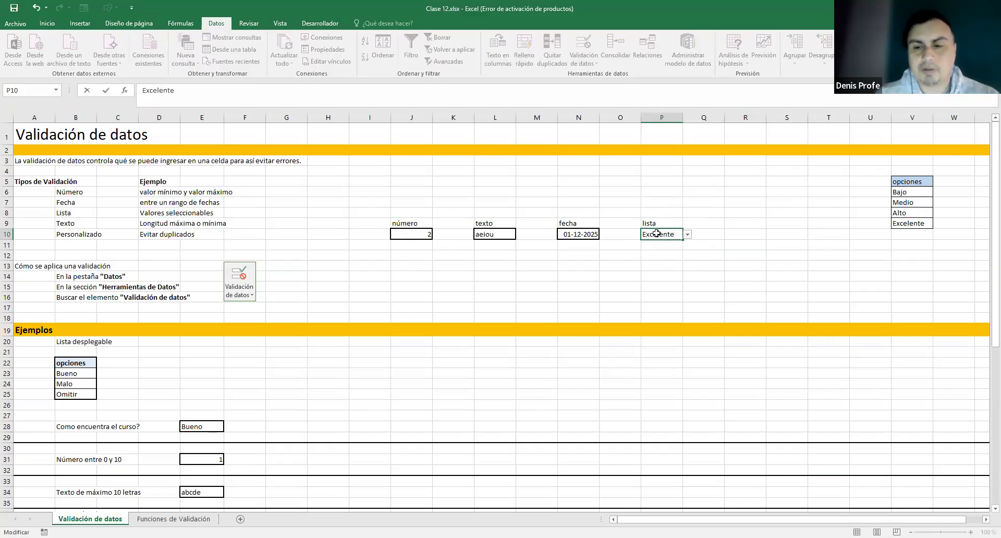
pyautogui.press('Return')
# - Enter off-list values 'error' and 'skjfs' in P10, dismissing each validation error
pyautogui.doubleClick(656, 233)
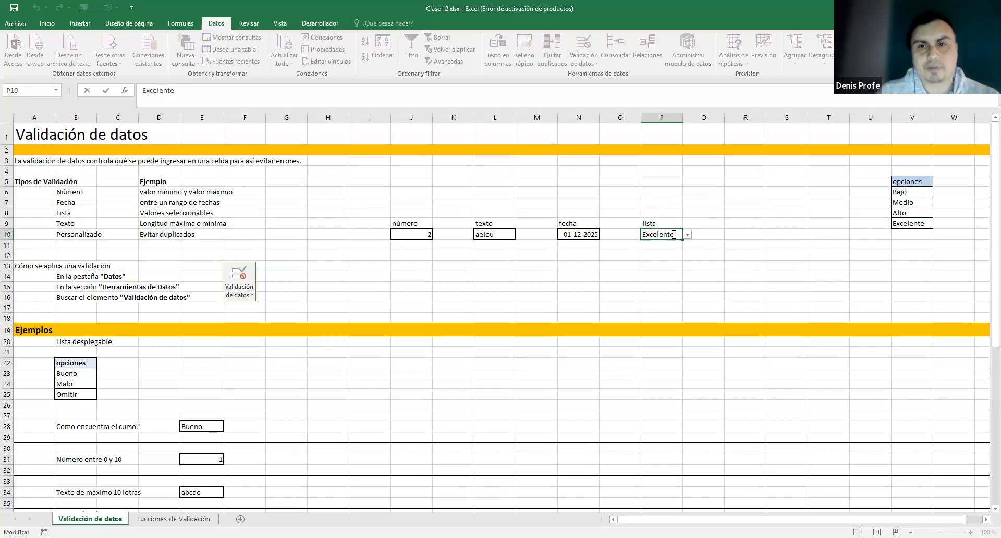
pyautogui.moveTo(674, 235); pyautogui.dragTo(605, 234)
pyautogui.press('BackSpace')
pyautogui.write('error')
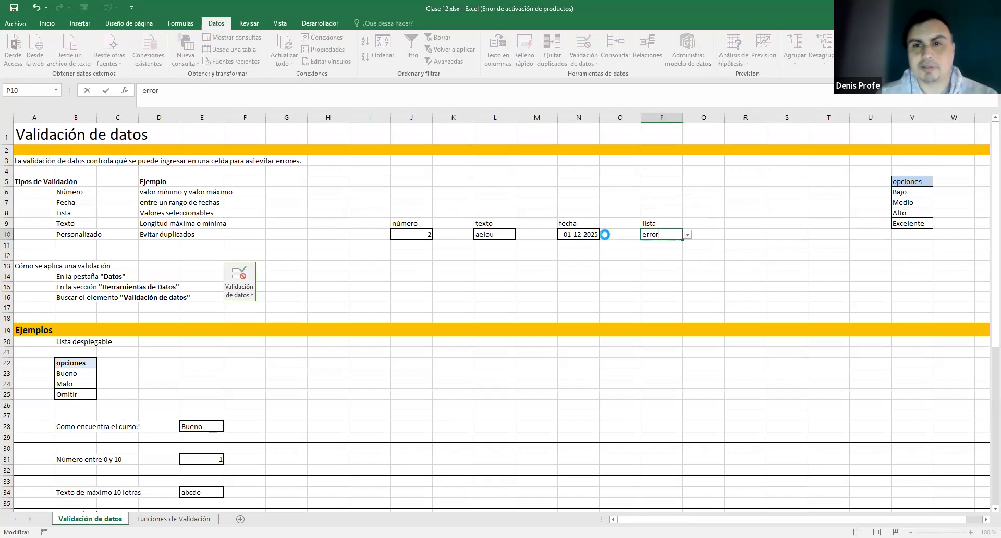
pyautogui.press('Return')
pyautogui.click(495, 305)
pyautogui.doubleClick(654, 234)
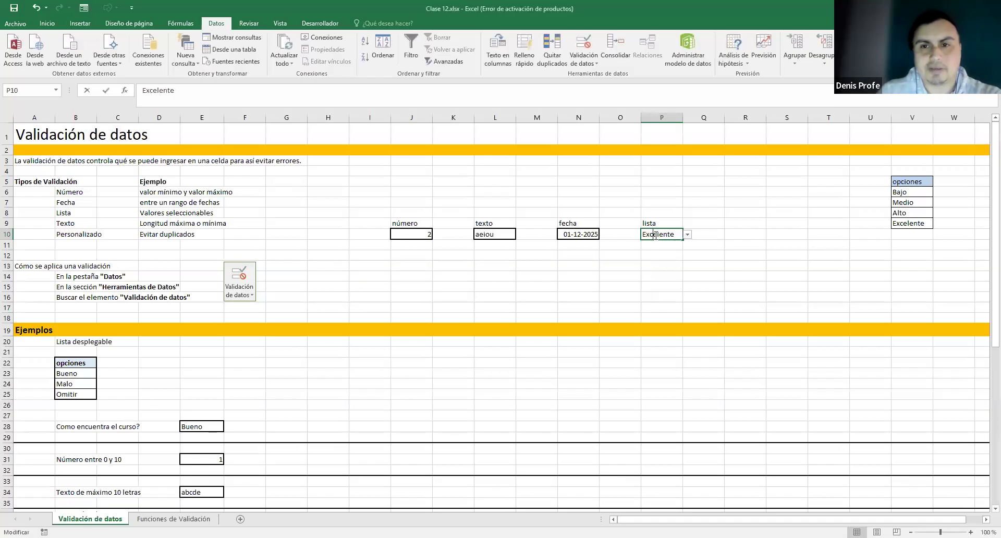
pyautogui.doubleClick(654, 235)
pyautogui.press('BackSpace')
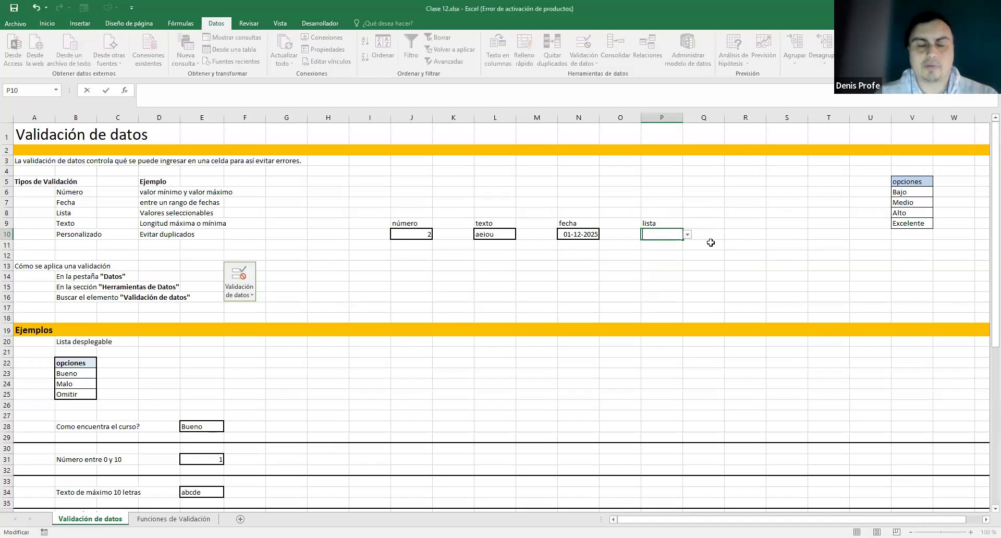
pyautogui.write('skjfs')
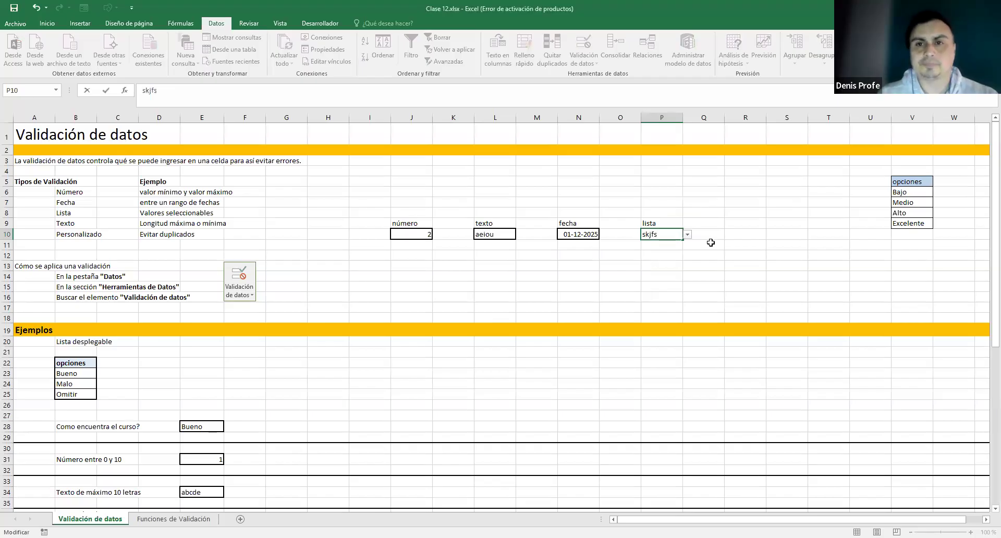
pyautogui.click(711, 242)
pyautogui.click(503, 302)
# - Choose Alto, then Bajo from P10's dropdown, leaving P10 set to Bajo
pyautogui.click(673, 224)
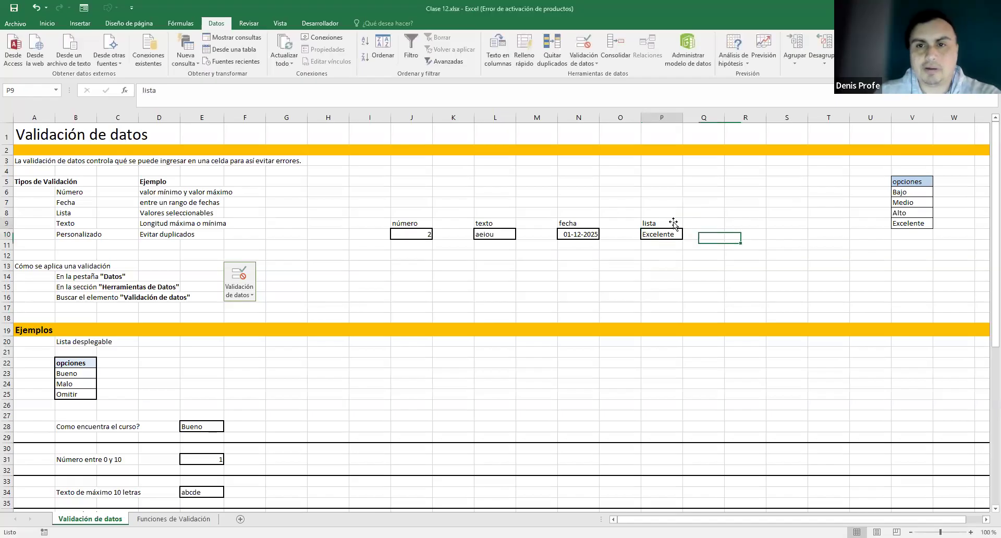
pyautogui.click(661, 234)
pyautogui.click(687, 234)
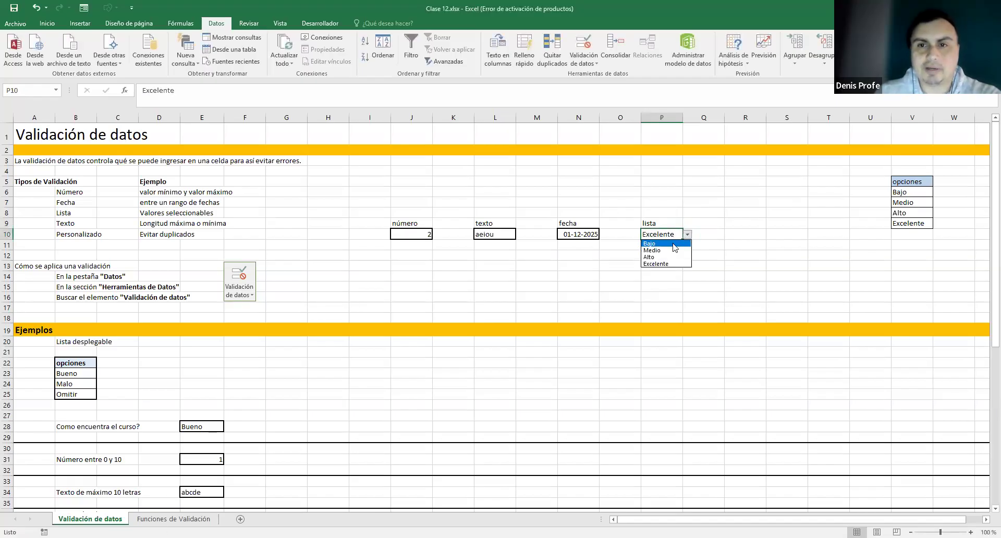
pyautogui.click(672, 256)
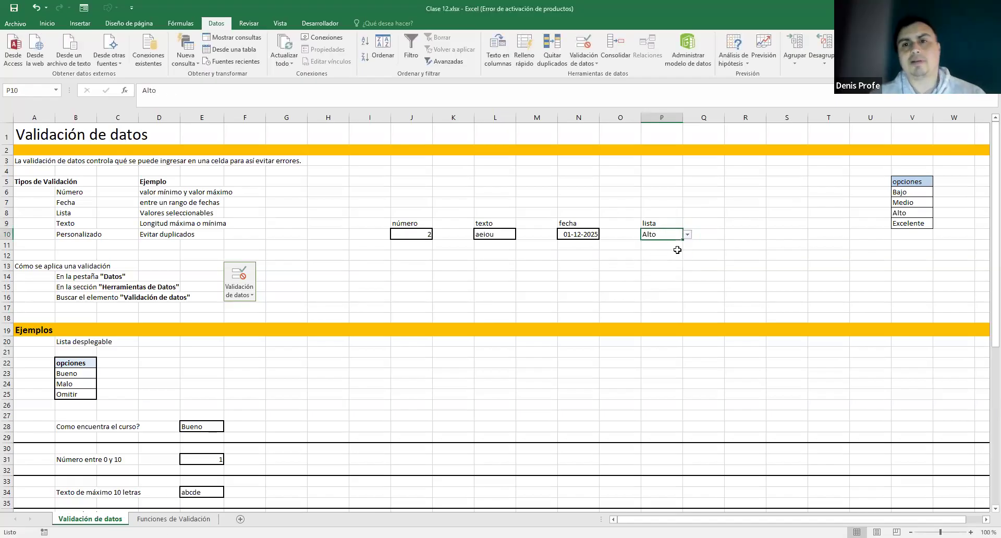
pyautogui.click(687, 234)
pyautogui.click(665, 244)
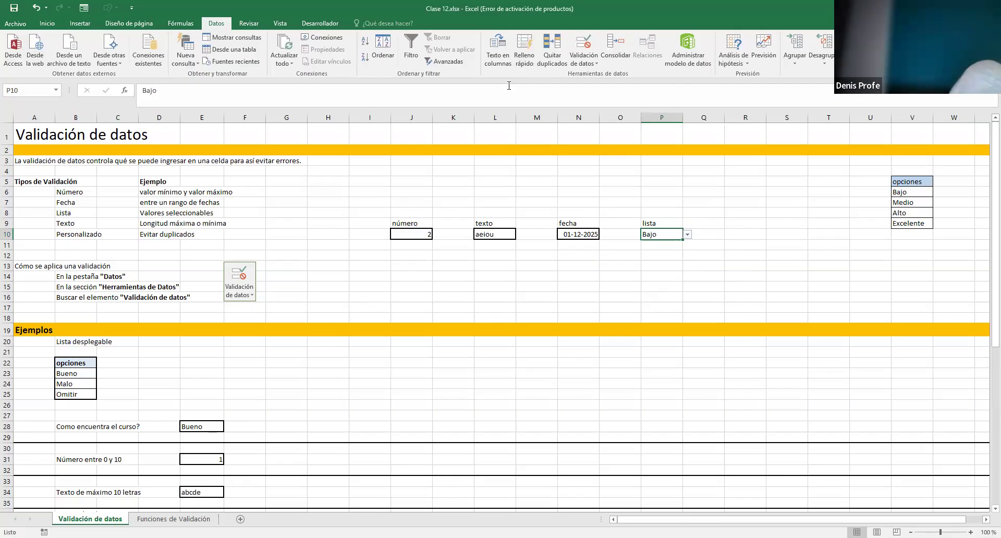
pyautogui.press('Right')
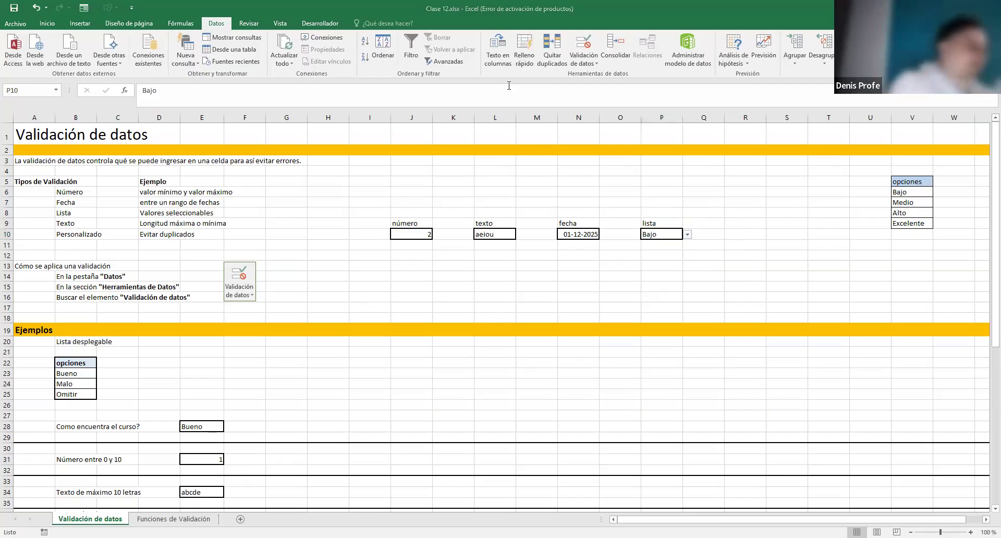
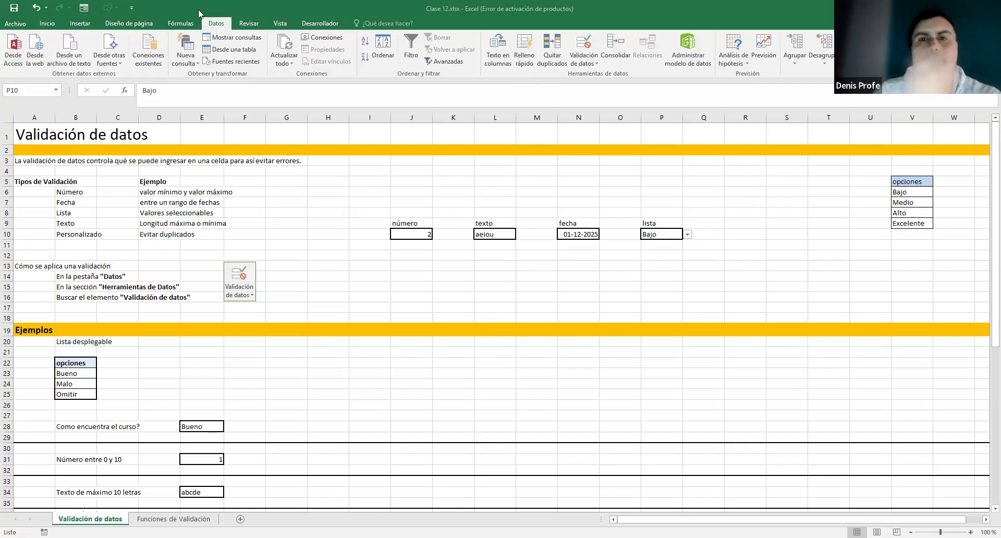
# - Inspect the data validation settings for J13 and close them unchanged
pyautogui.click(417, 256)
pyautogui.click(466, 254)
pyautogui.click(500, 258)
pyautogui.click(423, 255)
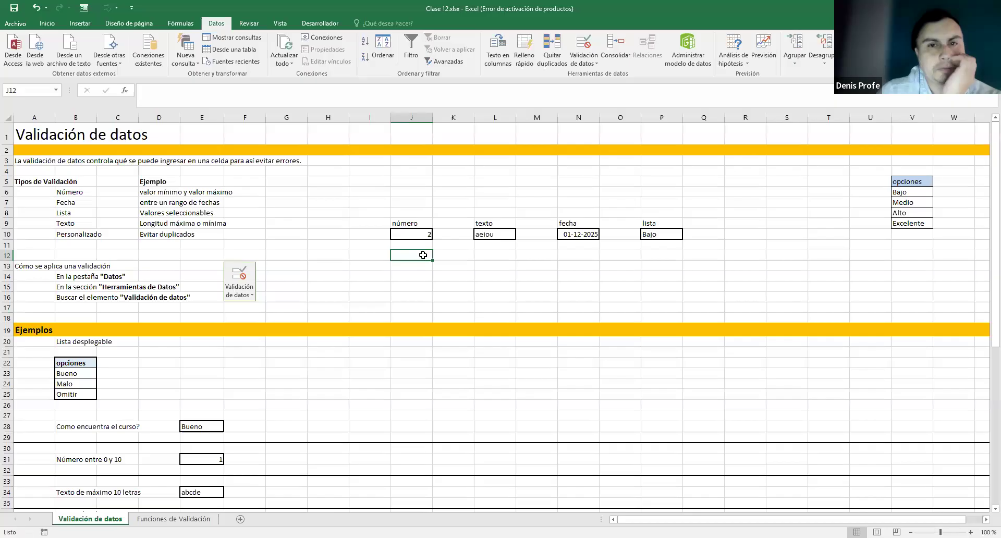
pyautogui.click(421, 264)
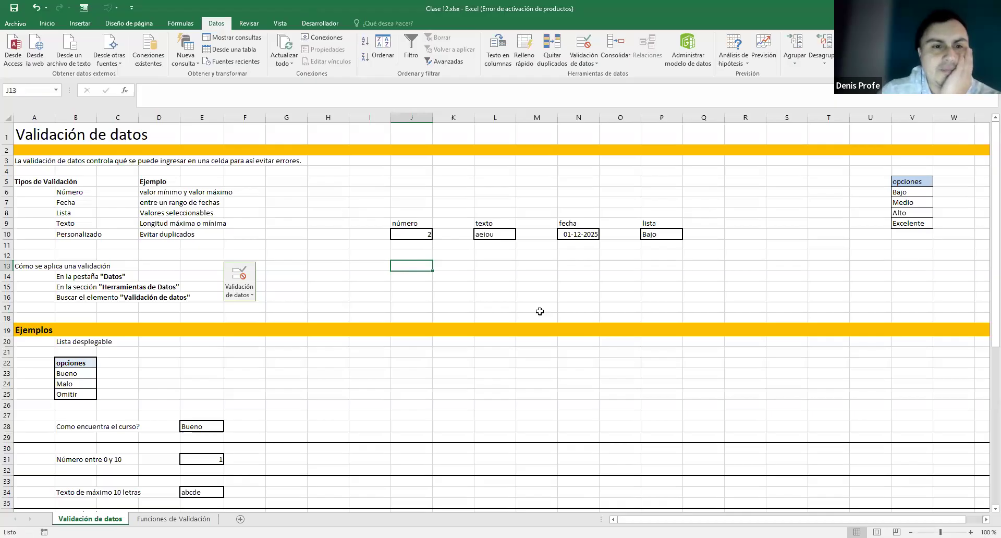
pyautogui.scroll(-1, 350, 145)
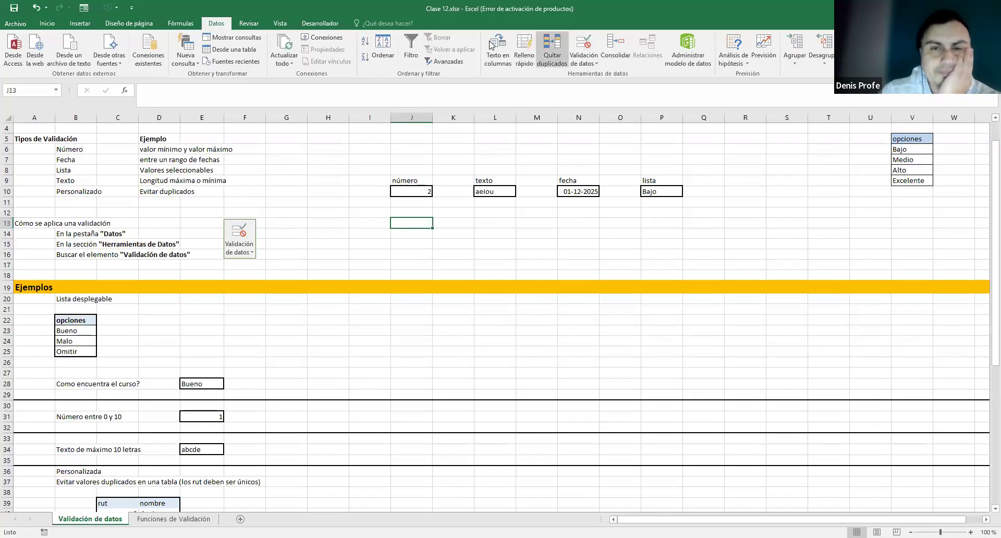
pyautogui.click(587, 62)
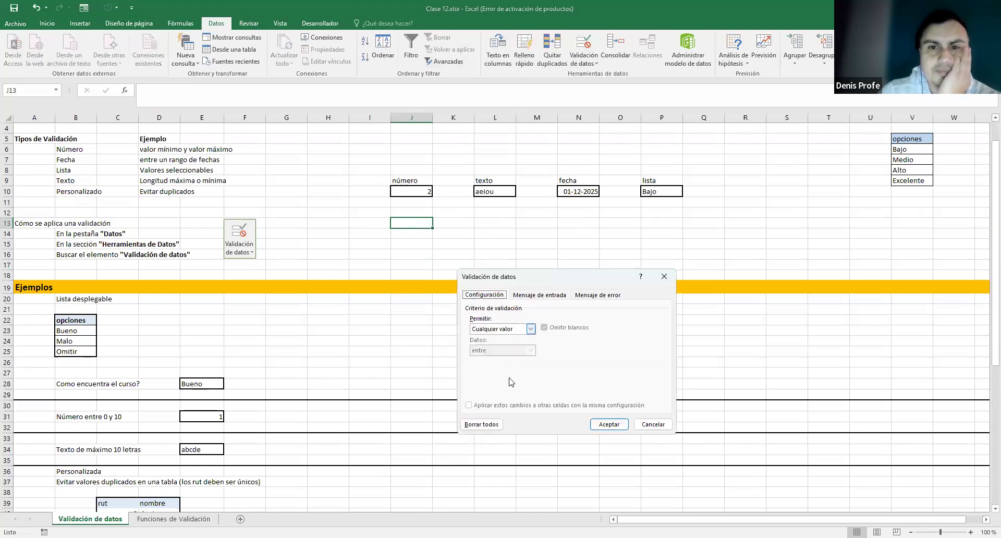
pyautogui.click(531, 329)
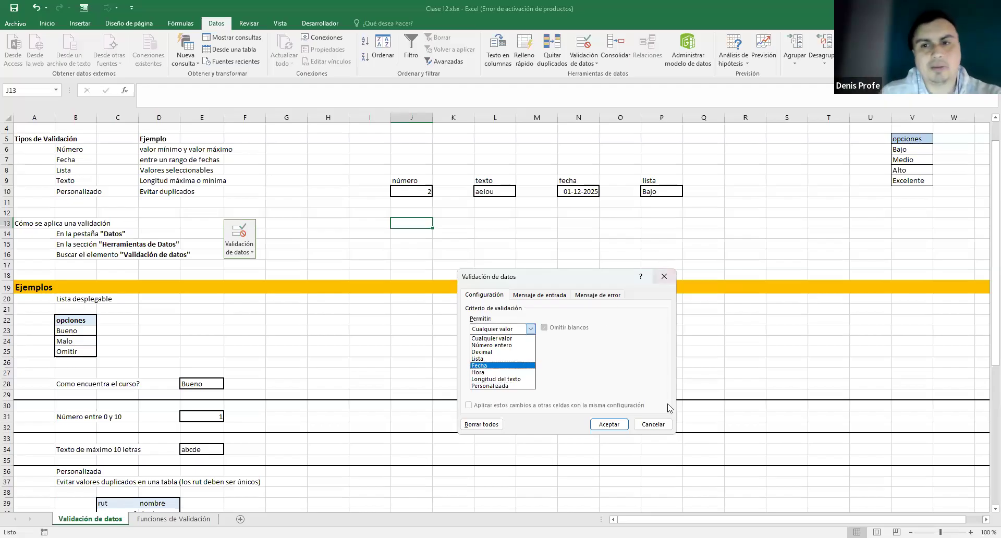
pyautogui.click(661, 424)
# - Scroll down to the rut and nombre table and zoom the sheet to 140%
pyautogui.scroll(-2, 564, 336)
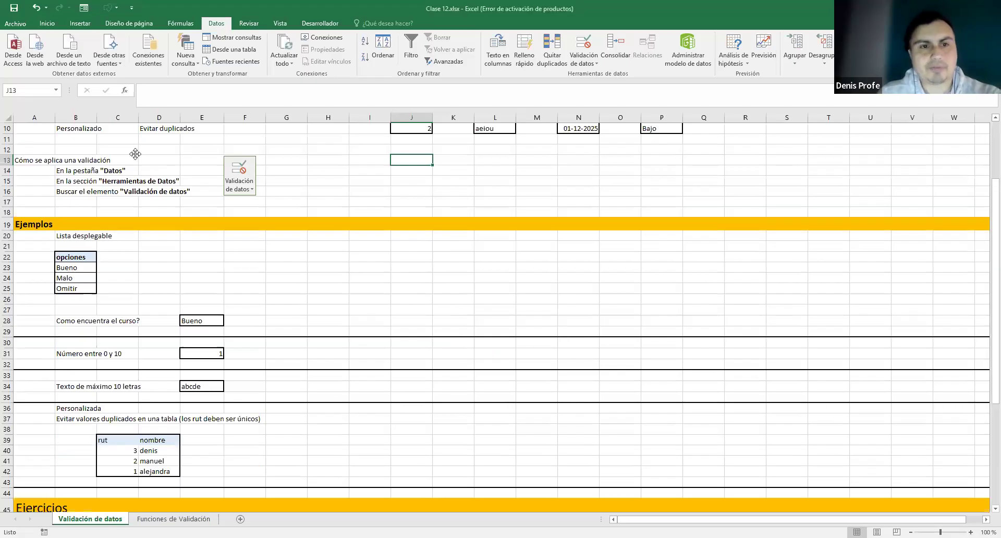
pyautogui.scroll(-1, 408, 237)
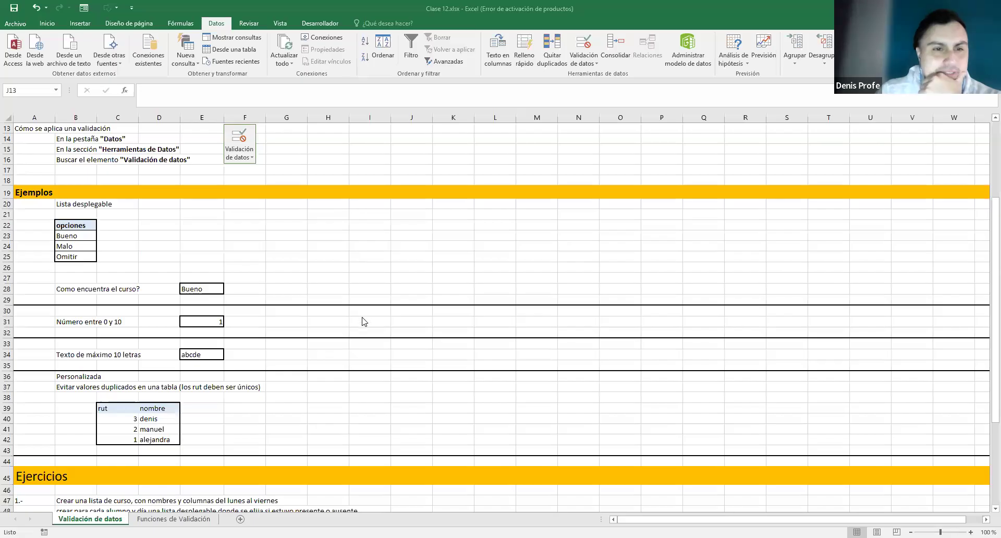
pyautogui.scroll(-1, 365, 376)
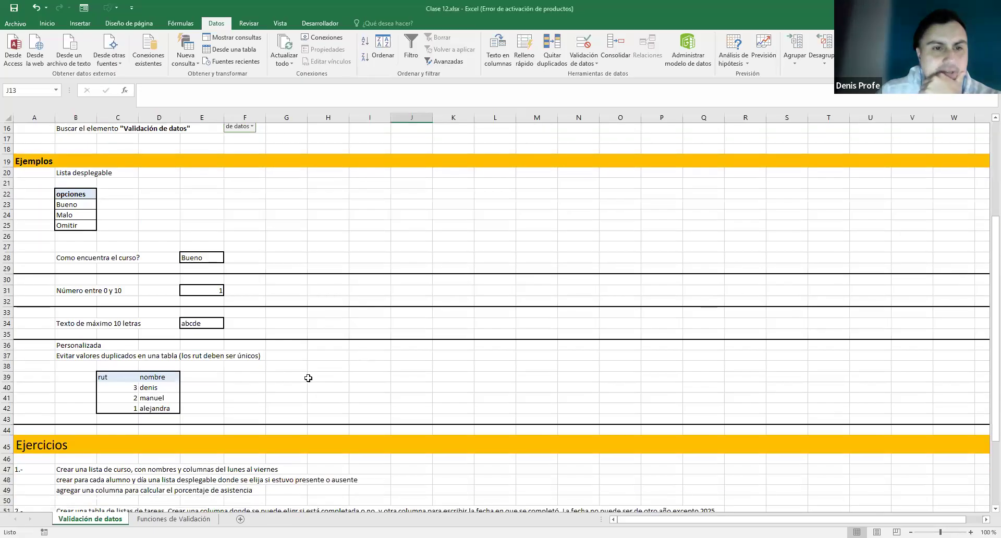
pyautogui.click(133, 387)
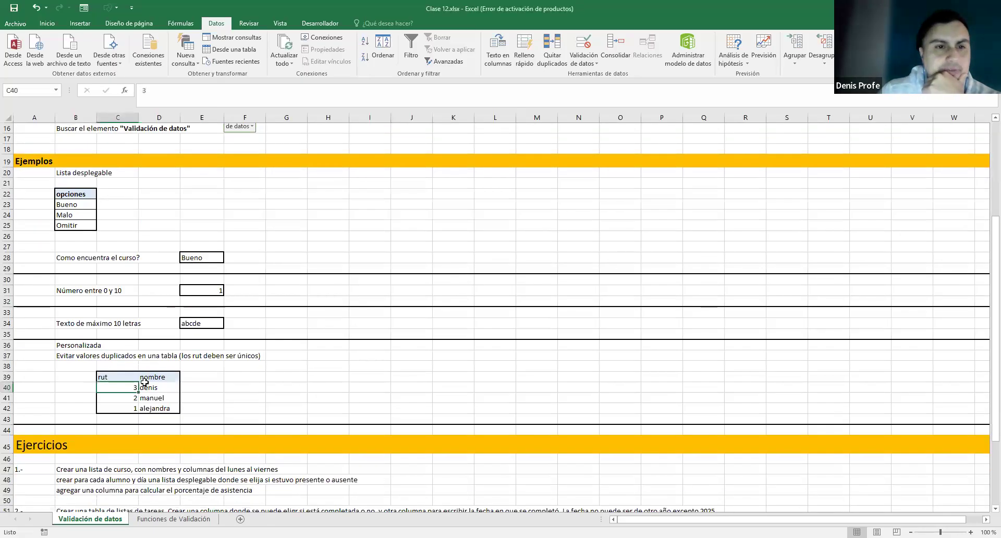
pyautogui.moveTo(124, 374); pyautogui.dragTo(157, 408)
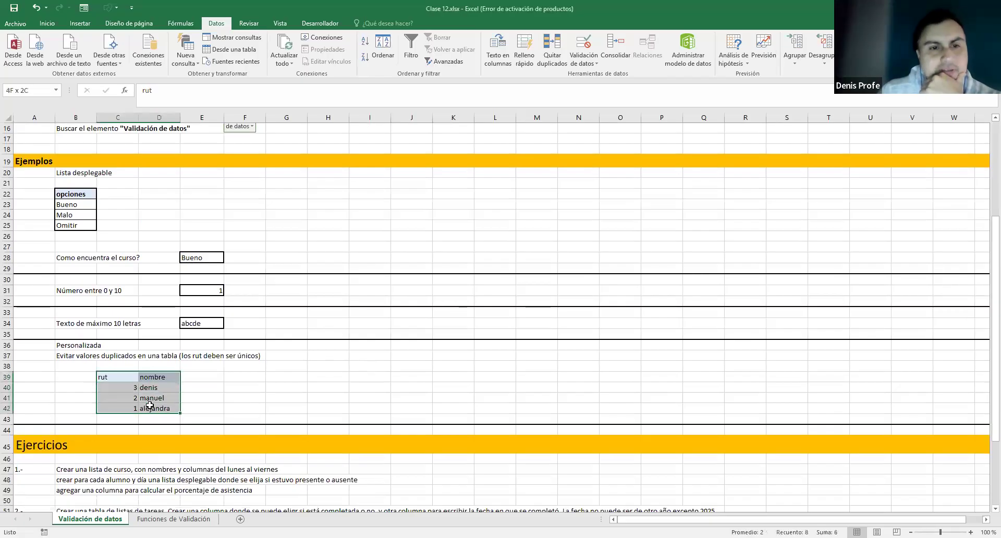
pyautogui.click(116, 379)
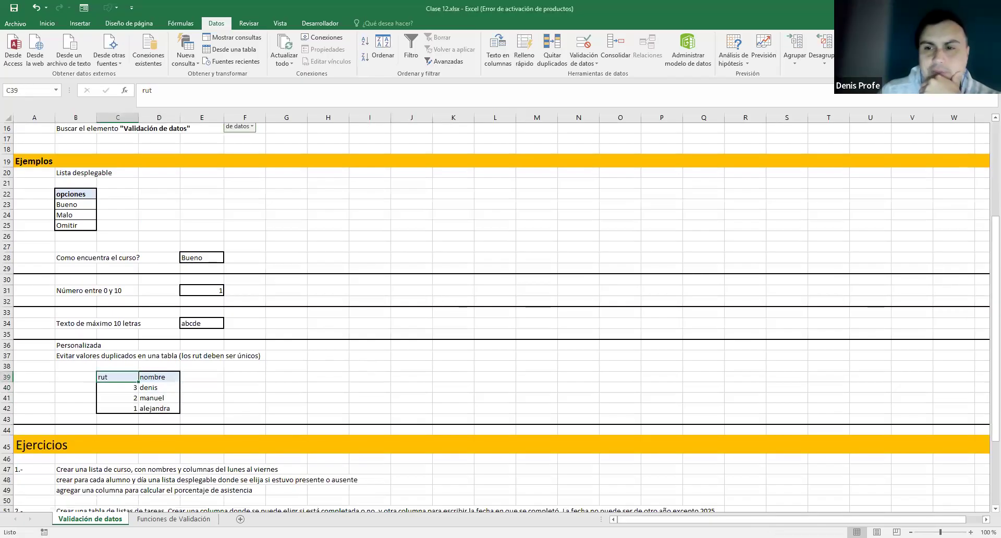
pyautogui.click(971, 532)
pyautogui.click(970, 532)
pyautogui.click(970, 532)
pyautogui.click(970, 532)
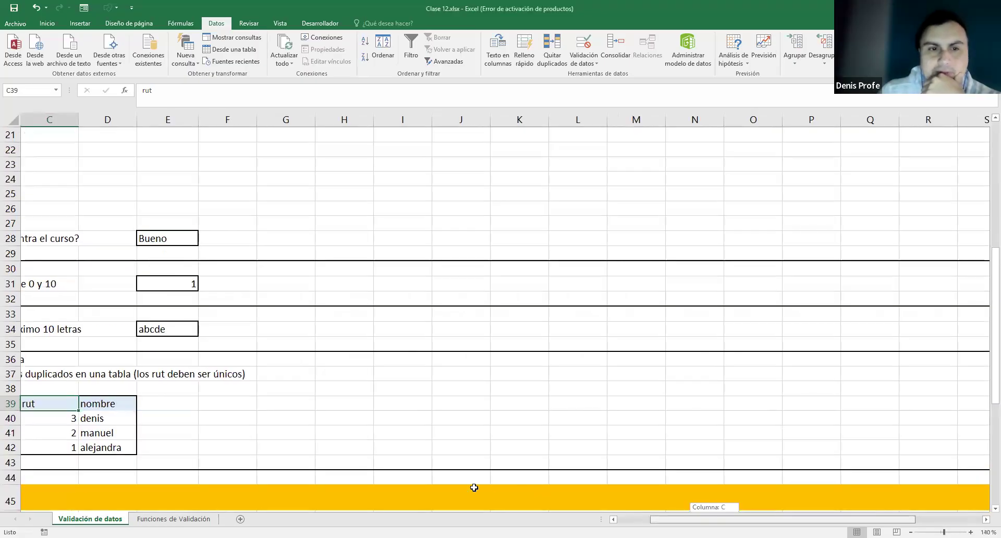
# - Select the rut and nombre table, its header cells and the three rut values
pyautogui.hscroll(-2, 474, 487)
pyautogui.click(208, 419)
pyautogui.moveTo(161, 410); pyautogui.dragTo(218, 447)
pyautogui.click(261, 415)
pyautogui.moveTo(180, 407); pyautogui.dragTo(213, 404)
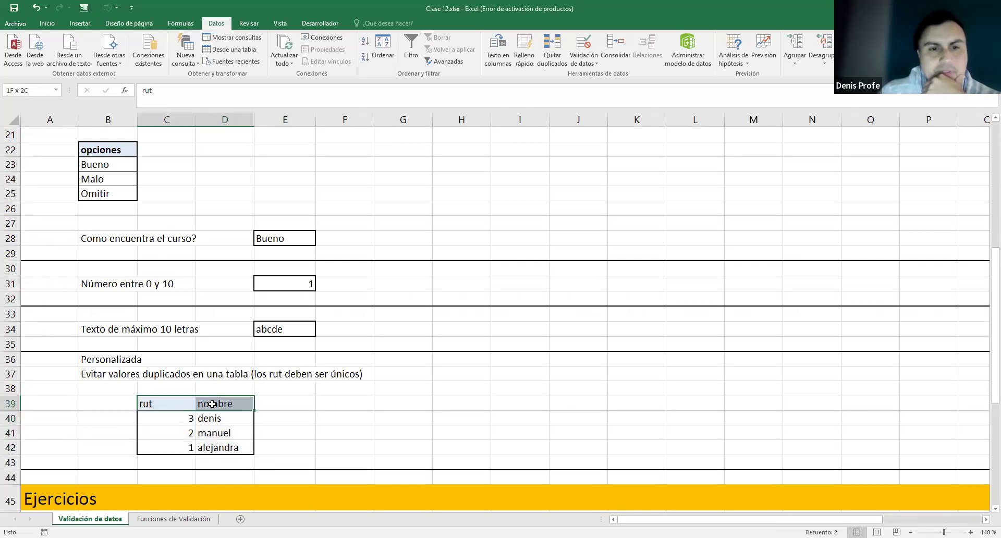
pyautogui.click(180, 401)
pyautogui.click(246, 404)
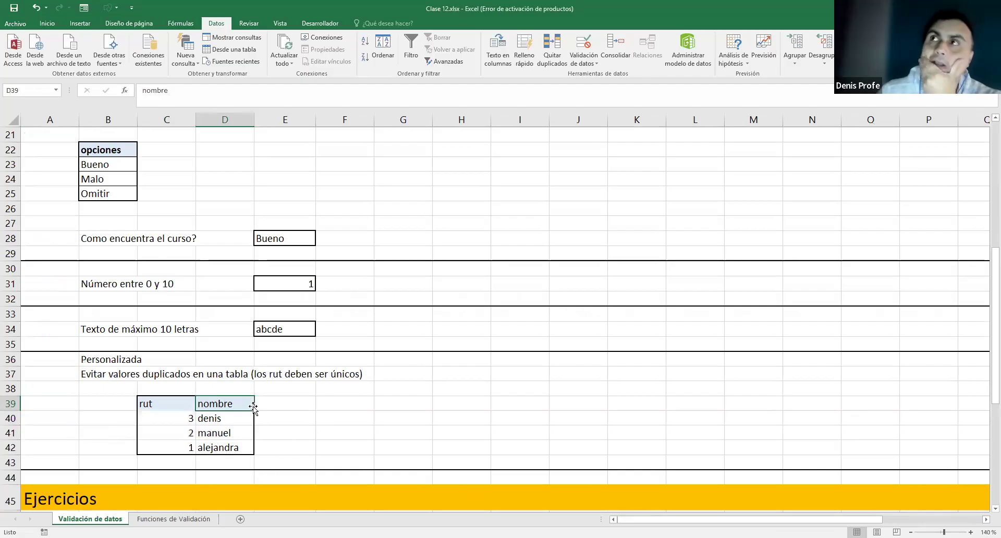
pyautogui.moveTo(156, 447); pyautogui.dragTo(176, 423)
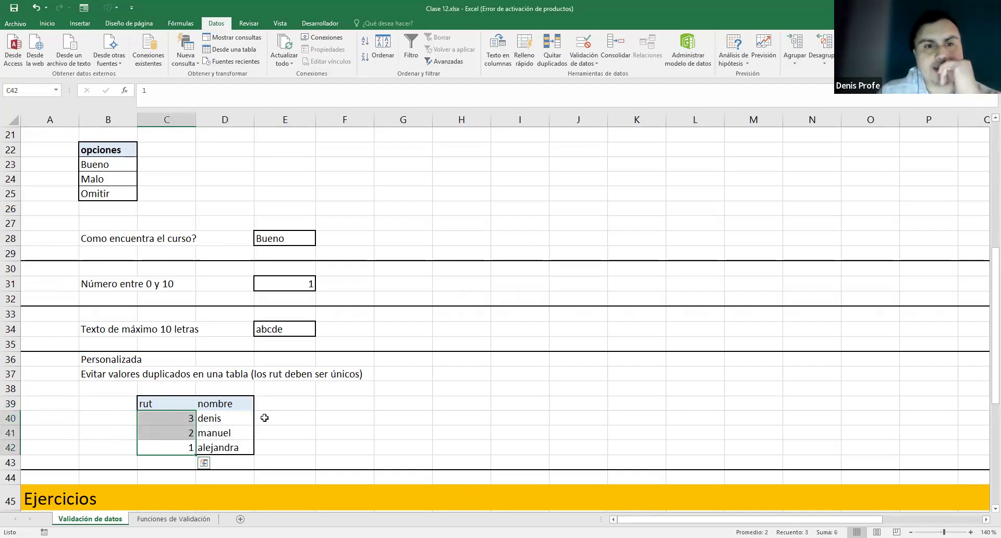
pyautogui.click(177, 424)
pyautogui.click(182, 446)
# - Test the rut validation with duplicates 1 in C40 and 2 in C42, both rejected
pyautogui.doubleClick(179, 418)
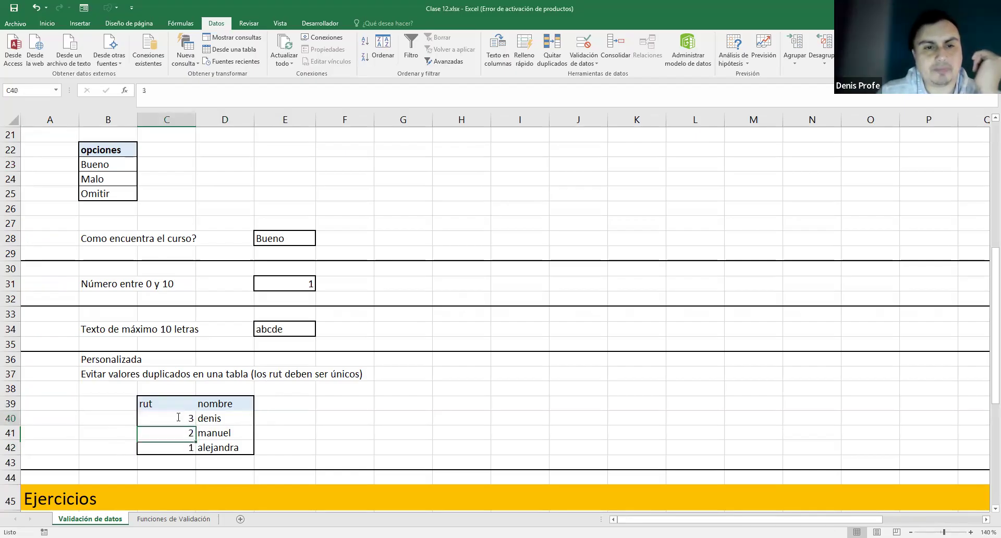
pyautogui.click(186, 445)
pyautogui.doubleClick(184, 420)
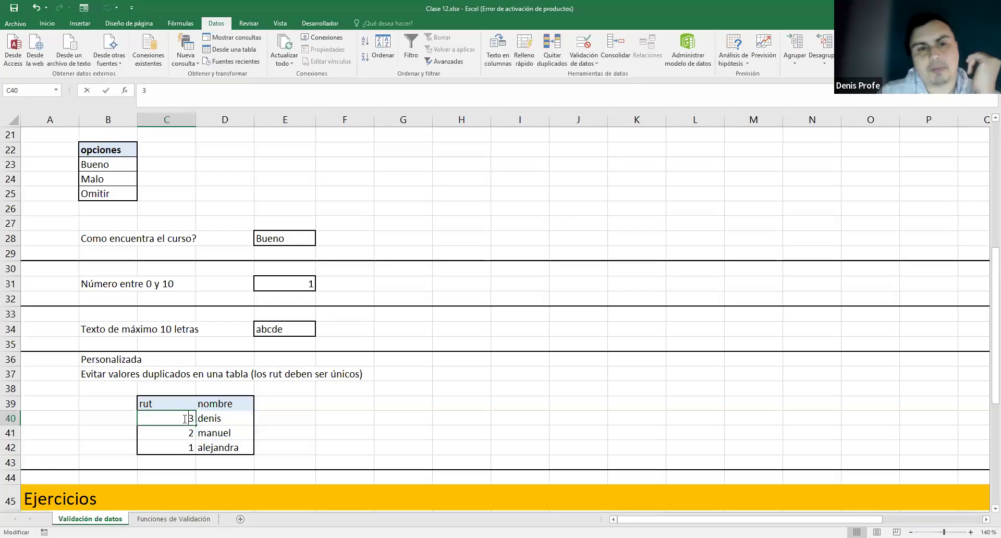
pyautogui.doubleClick(188, 418)
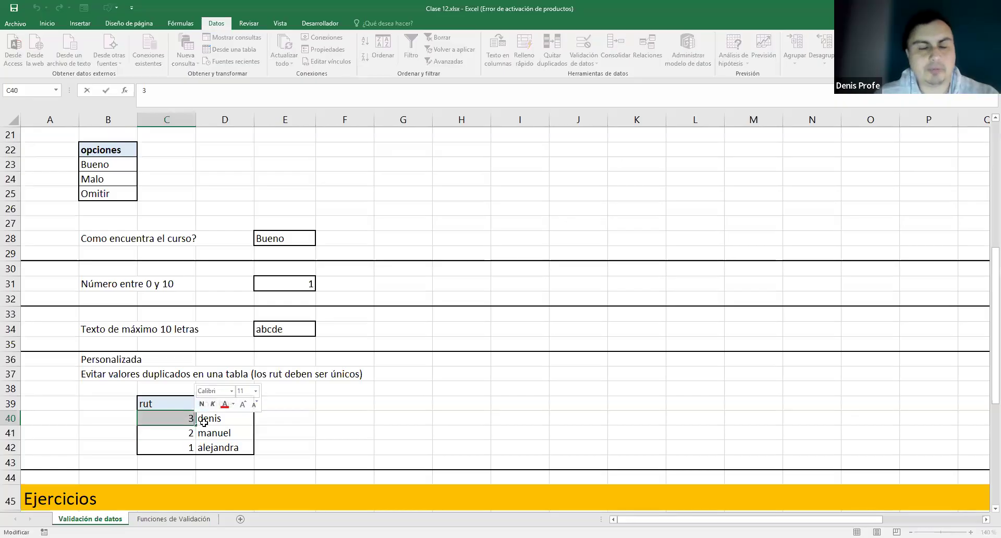
pyautogui.write('1')
pyautogui.press('Return')
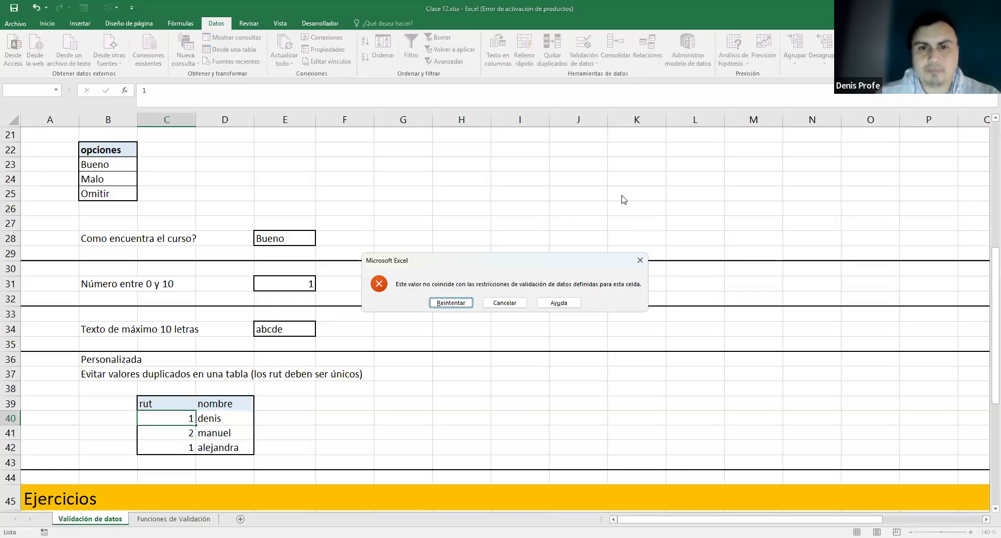
pyautogui.click(505, 303)
pyautogui.doubleClick(194, 447)
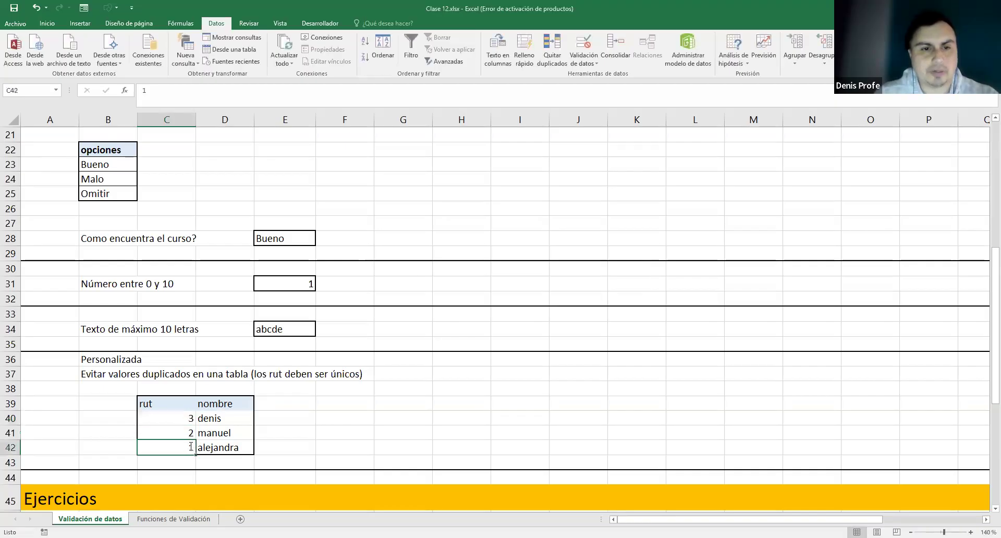
pyautogui.doubleClick(199, 447)
pyautogui.write('2')
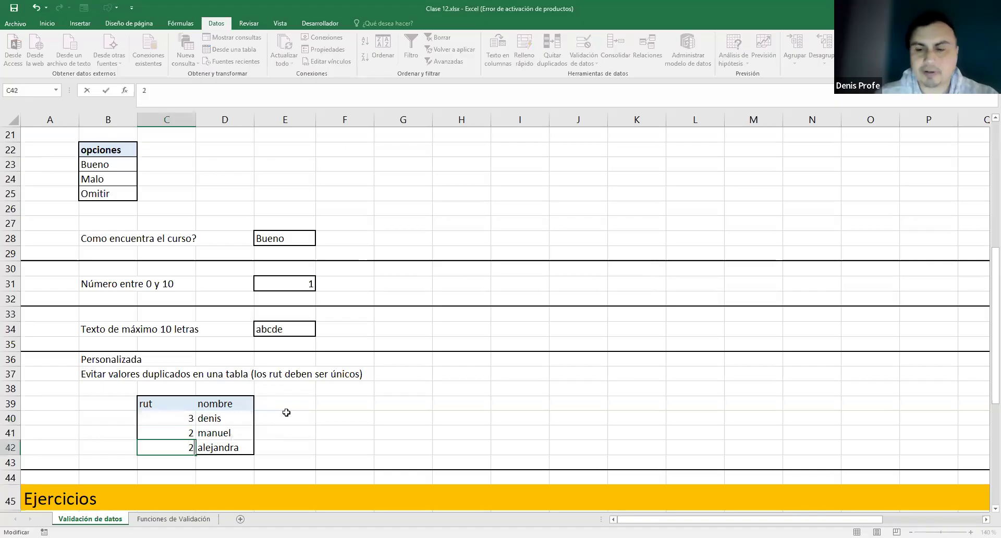
pyautogui.press('Return')
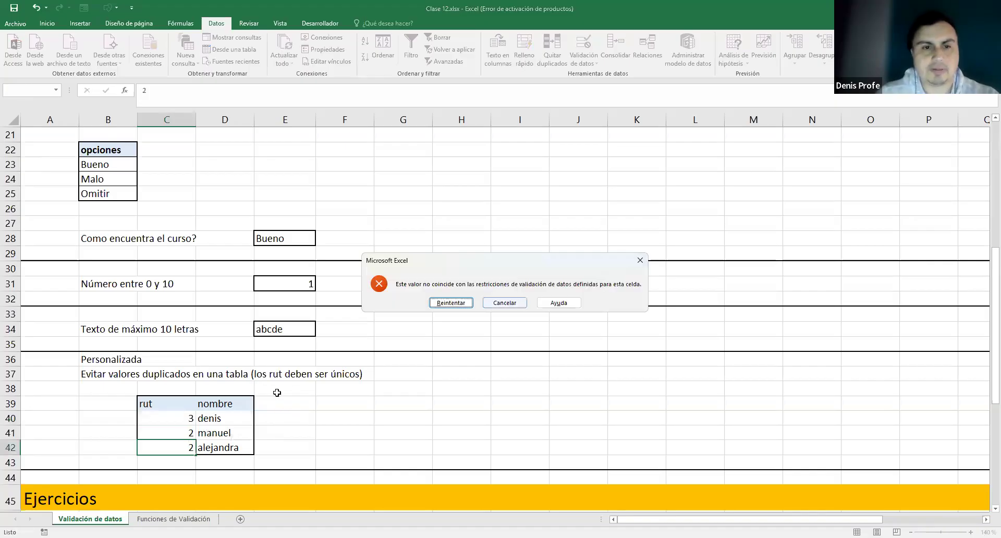
pyautogui.press('Escape')
# - Open C40's validation rule and highlight its duplicate-check formula
pyautogui.moveTo(184, 418); pyautogui.dragTo(187, 447)
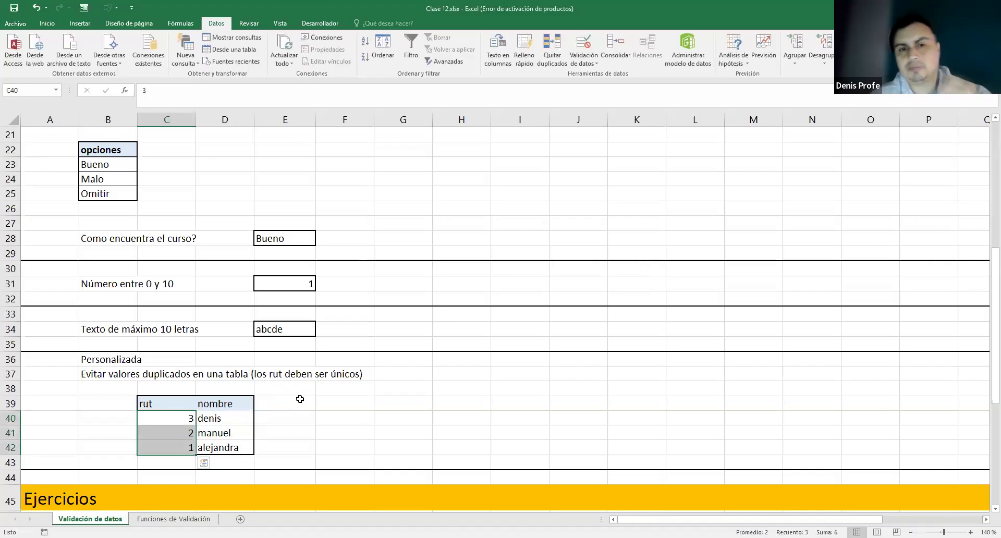
pyautogui.moveTo(182, 403); pyautogui.dragTo(185, 447)
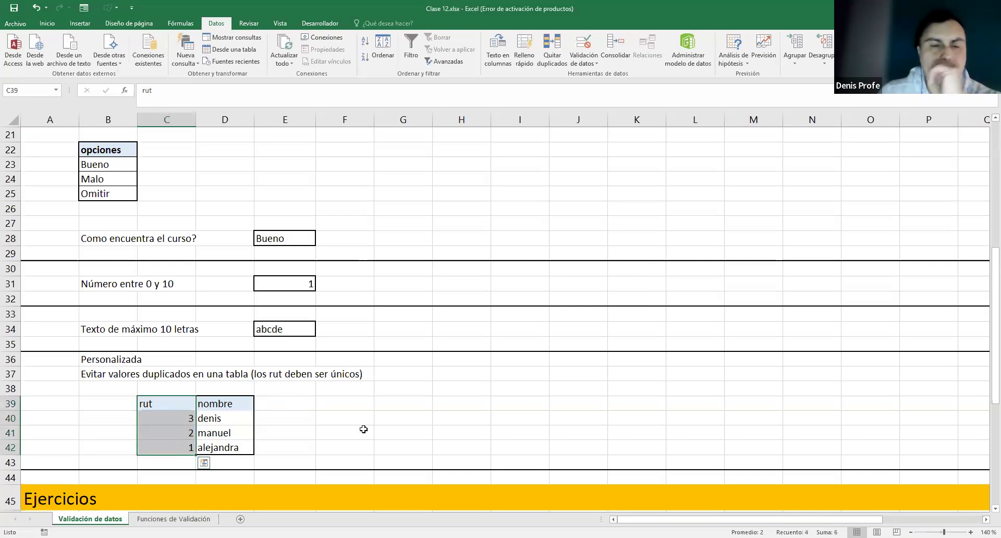
pyautogui.click(368, 420)
pyautogui.click(164, 421)
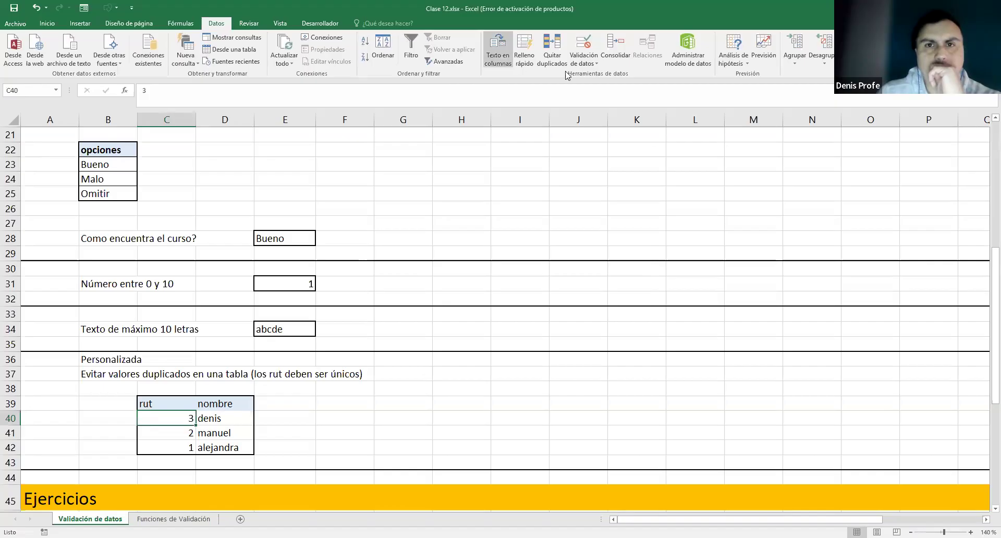
pyautogui.click(583, 46)
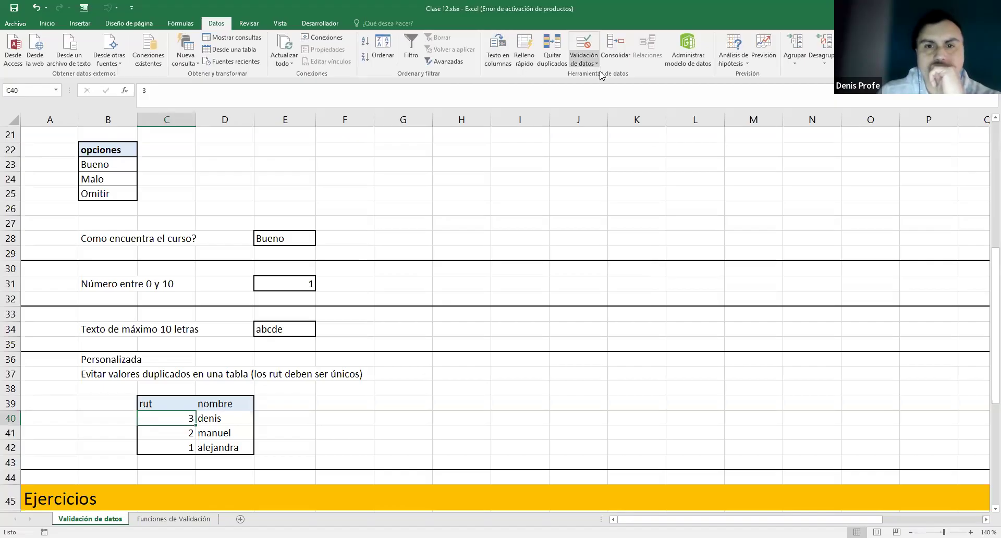
pyautogui.moveTo(562, 282); pyautogui.dragTo(510, 223)
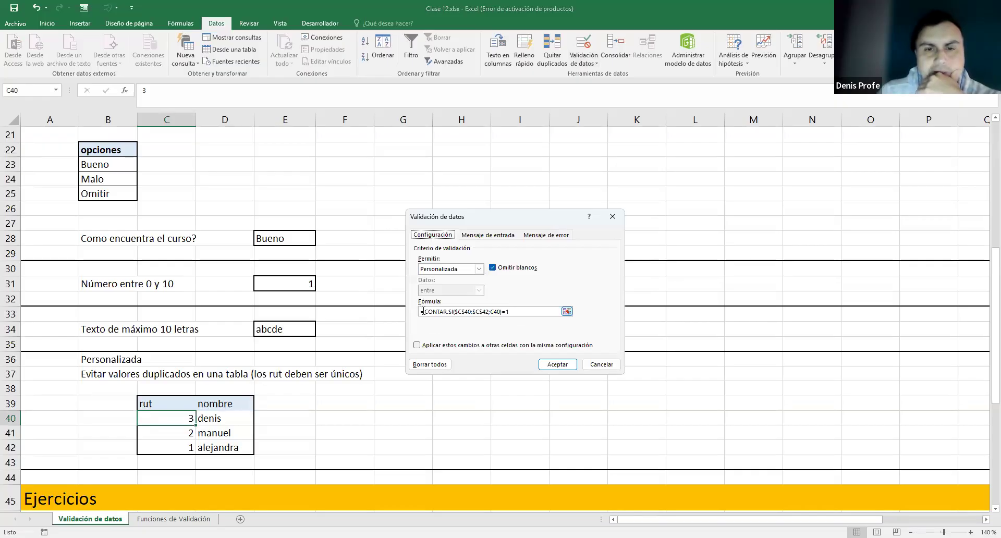
pyautogui.moveTo(507, 309); pyautogui.dragTo(423, 311)
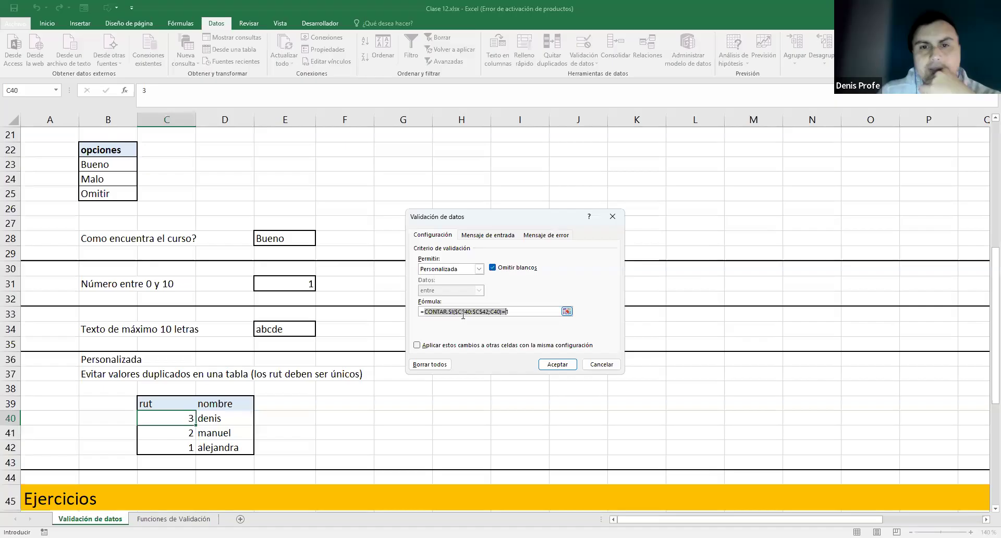
pyautogui.click(493, 312)
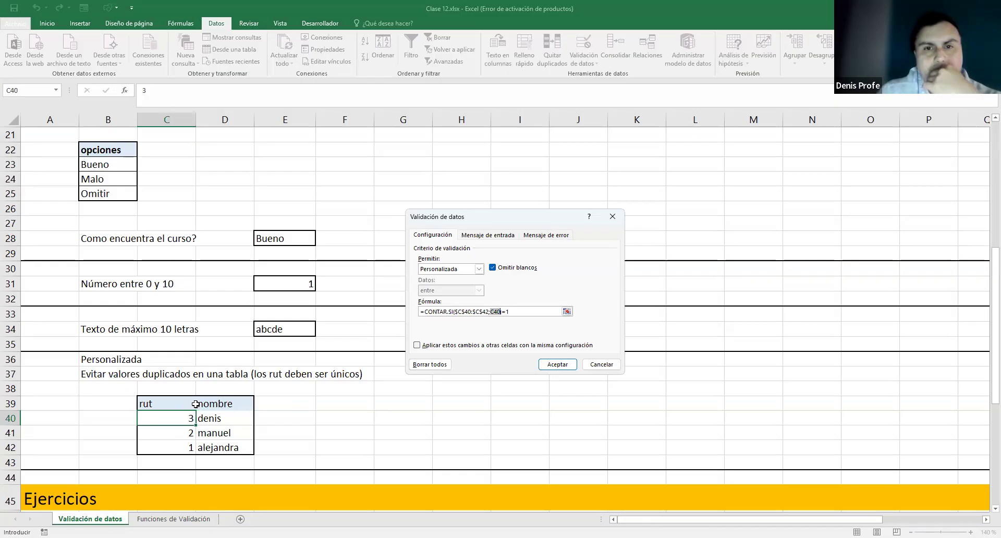
# - Copy the whole validation formula =CONTAR.SI($C$40:$C$42;C40)=1 and paste it into F39
pyautogui.click(516, 311)
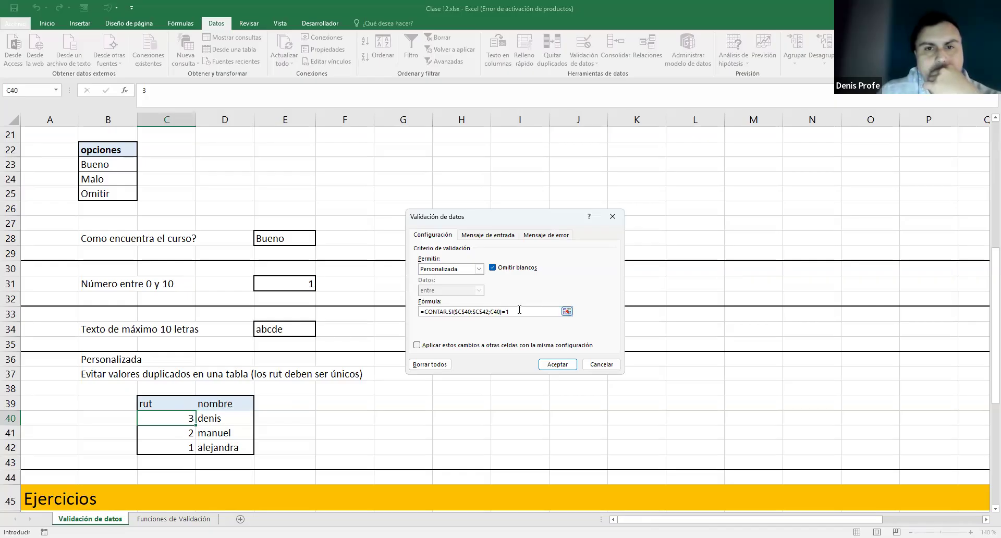
pyautogui.moveTo(496, 315); pyautogui.dragTo(530, 315)
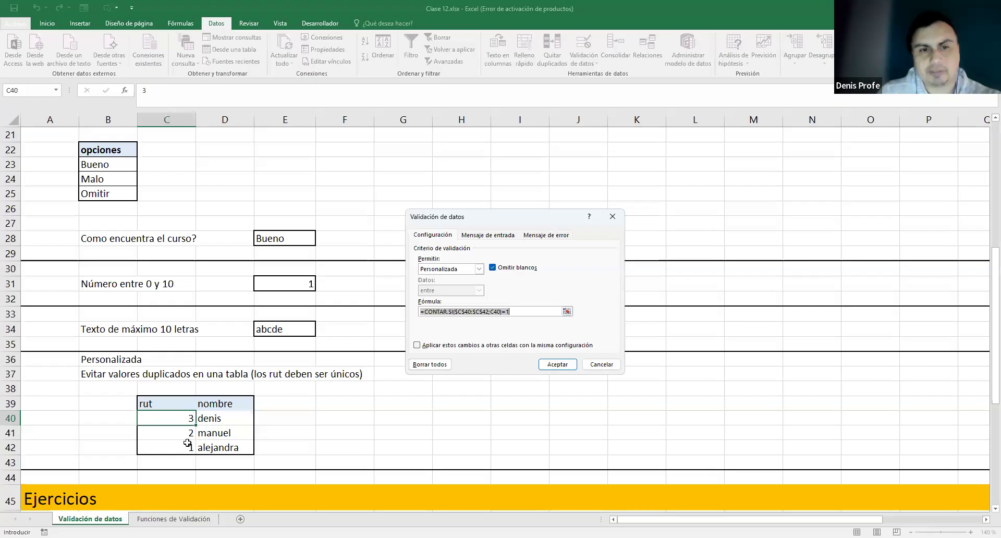
pyautogui.click(512, 311)
pyautogui.hotkey('shift', 'Left')
pyautogui.hotkey('shift', 'Left')
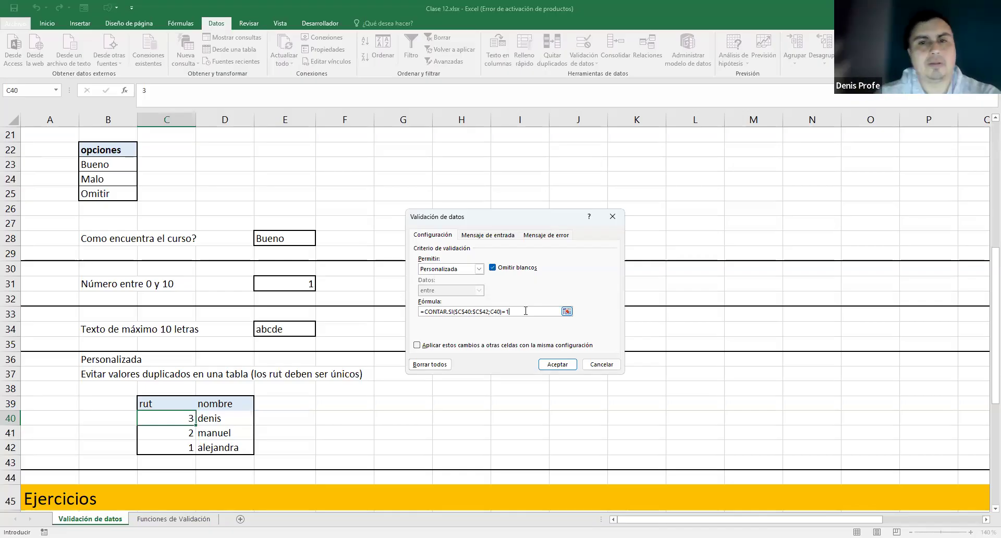
pyautogui.moveTo(511, 311); pyautogui.dragTo(410, 313)
pyautogui.hotkey('ctrl', 'c')
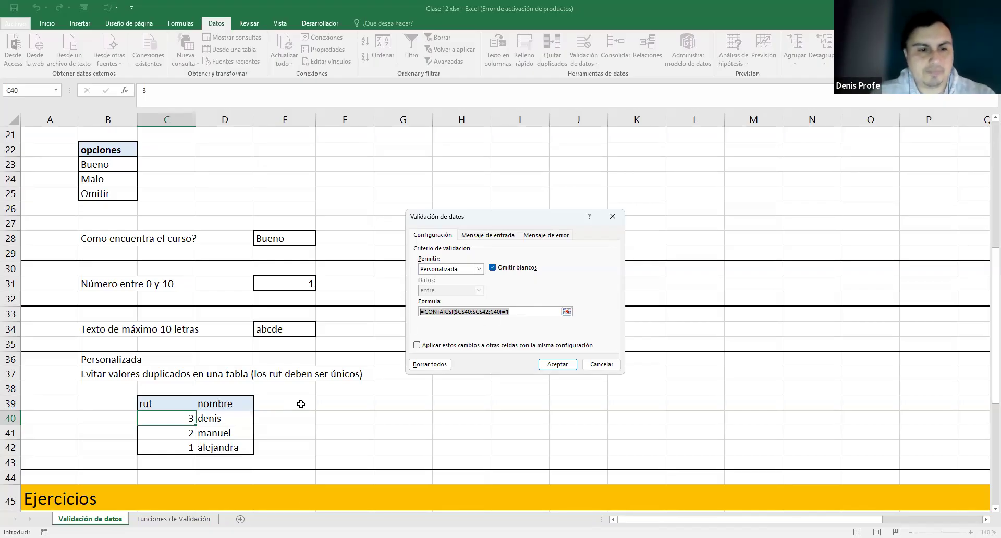
pyautogui.press('Escape')
pyautogui.click(328, 403)
pyautogui.hotkey('ctrl', 'v')
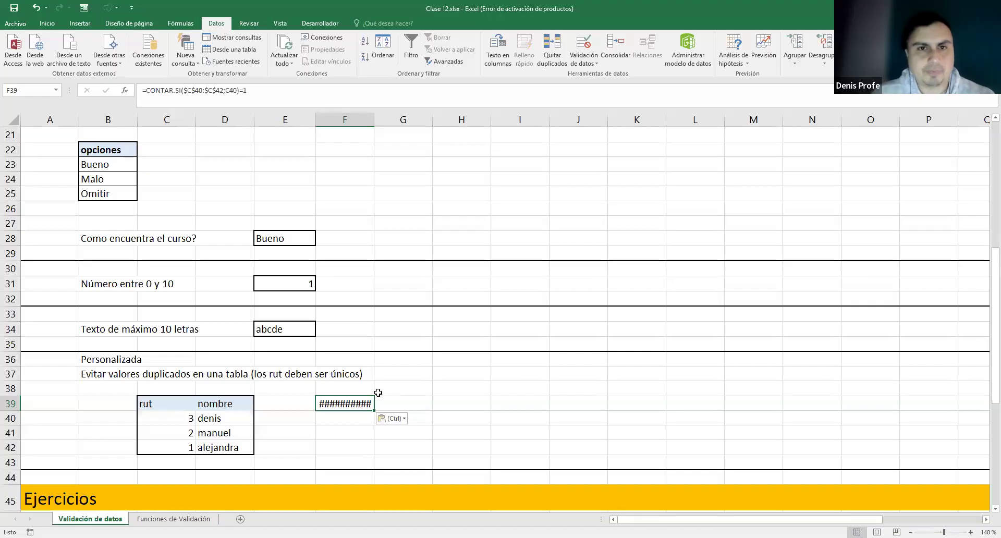
# - Widen column F and delete the leading = so F39 holds the formula as plain text
pyautogui.moveTo(374, 120); pyautogui.dragTo(408, 120)
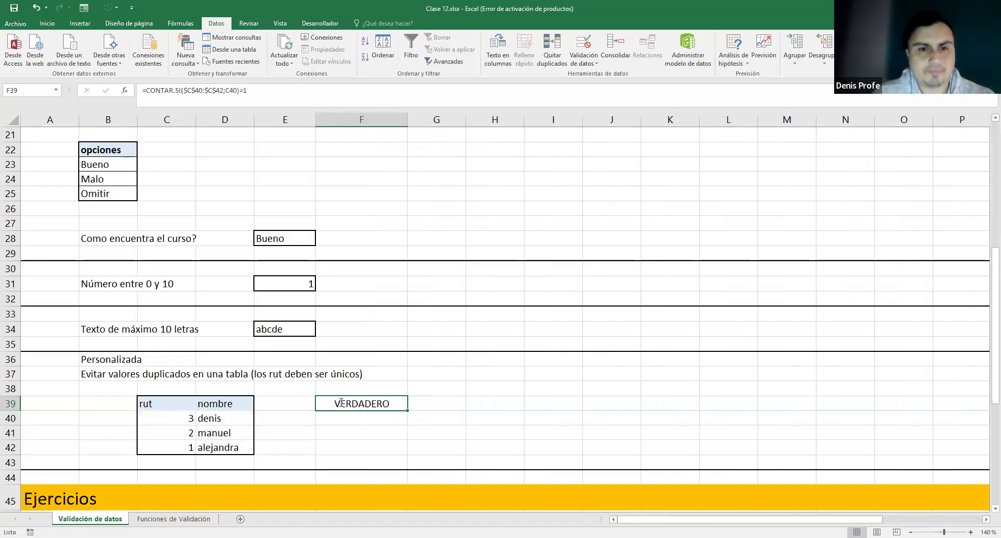
pyautogui.doubleClick(340, 402)
pyautogui.press('Home')
pyautogui.press('Delete')
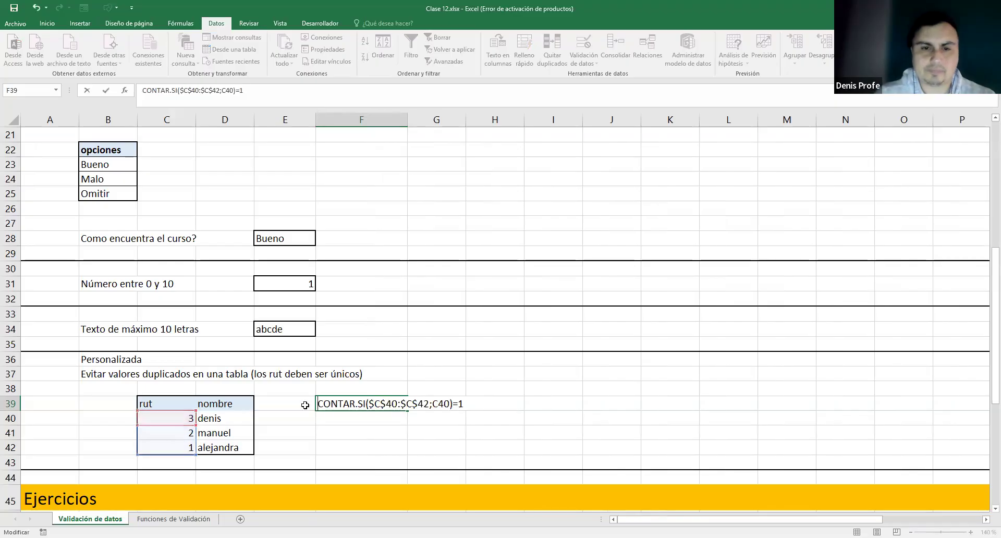
pyautogui.press('Return')
pyautogui.press('Up')
pyautogui.press('Right')
# - Walk through the formula text's parts: CONTAR.SI, the rut range and the C40 criteria
pyautogui.doubleClick(354, 404)
pyautogui.moveTo(314, 404); pyautogui.dragTo(308, 404)
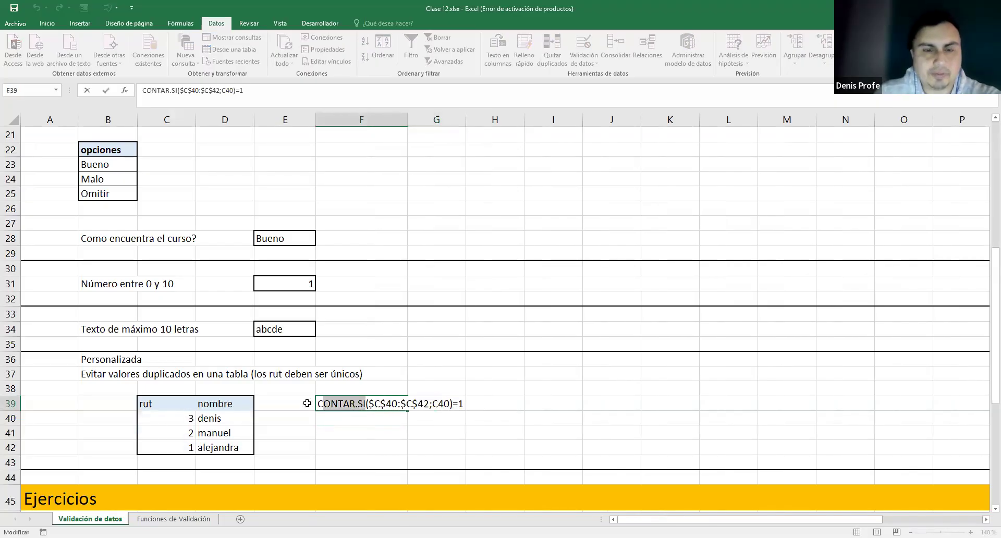
pyautogui.click(386, 404)
pyautogui.moveTo(369, 405); pyautogui.dragTo(429, 401)
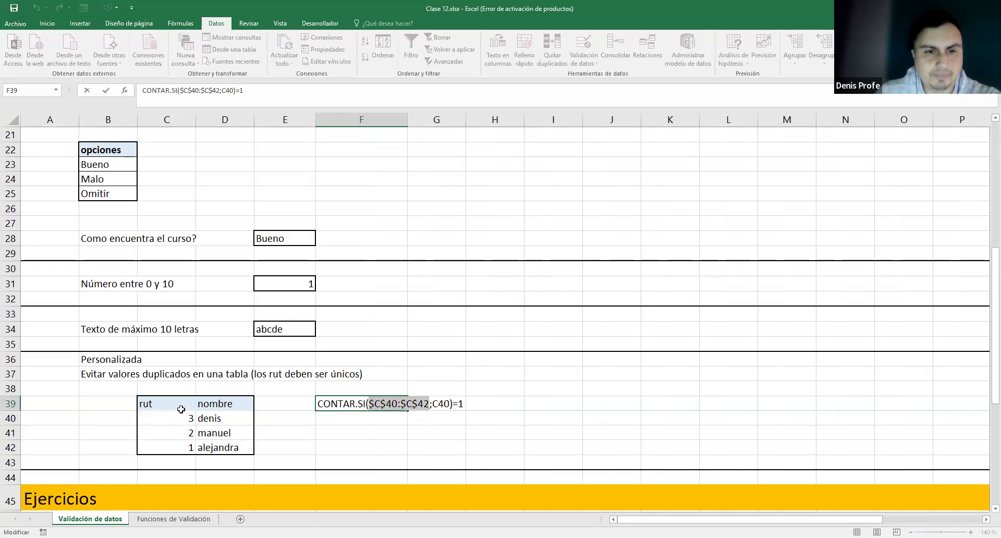
pyautogui.moveTo(433, 404); pyautogui.dragTo(447, 405)
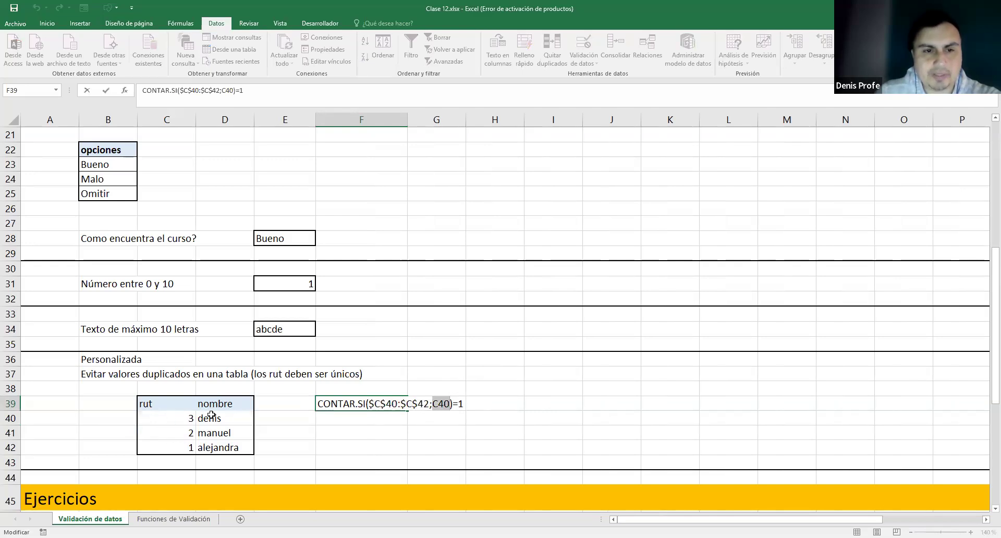
pyautogui.tripleClick(452, 403)
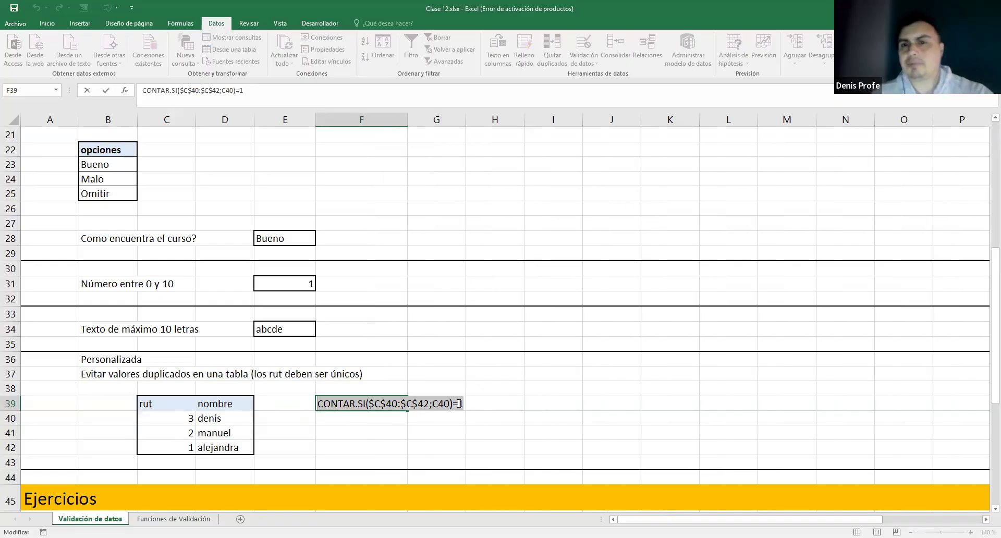
pyautogui.click(503, 408)
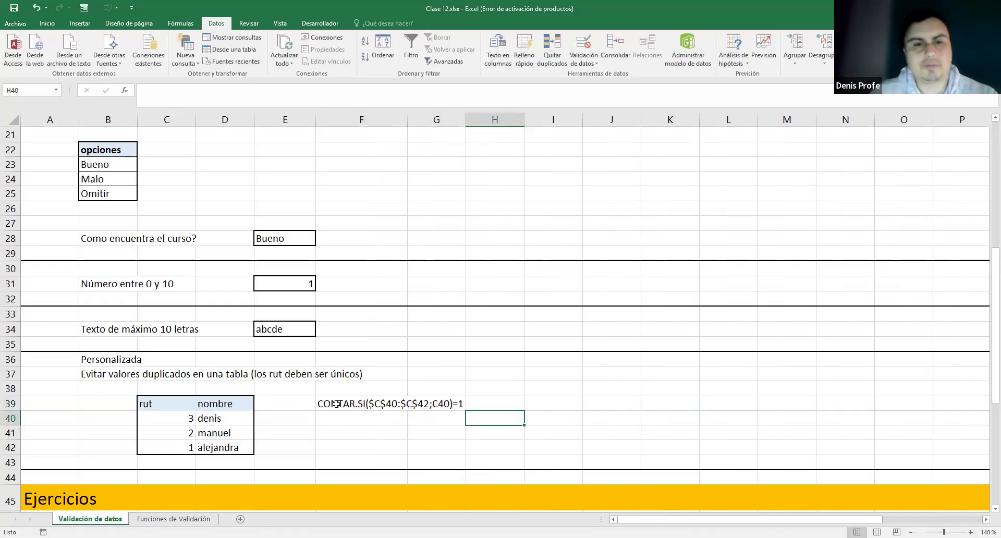
# - Move the formula text from F39 to F40 and fill it down to F42
pyautogui.click(405, 407)
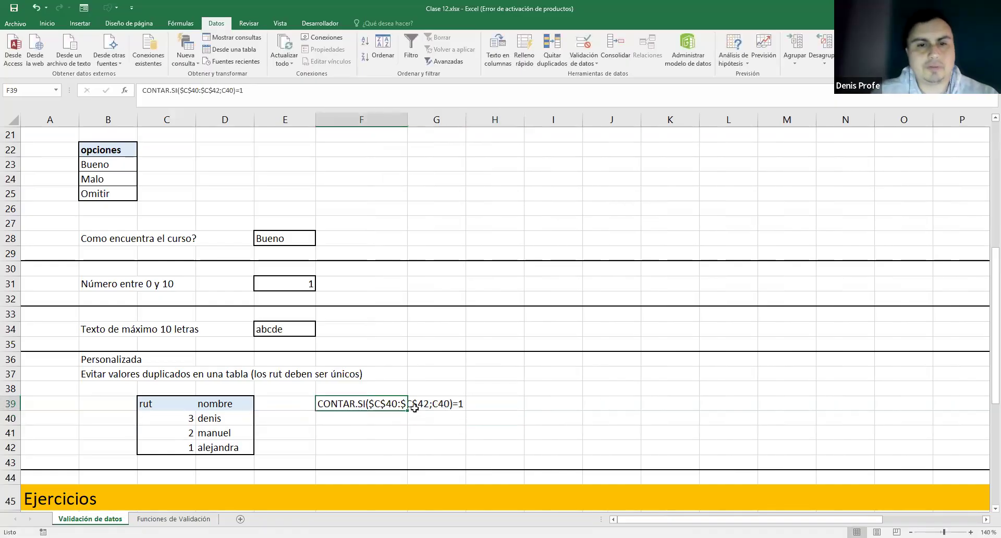
pyautogui.hotkey('ctrl', 'x')
pyautogui.click(336, 417)
pyautogui.hotkey('ctrl', 'v')
pyautogui.click(339, 436)
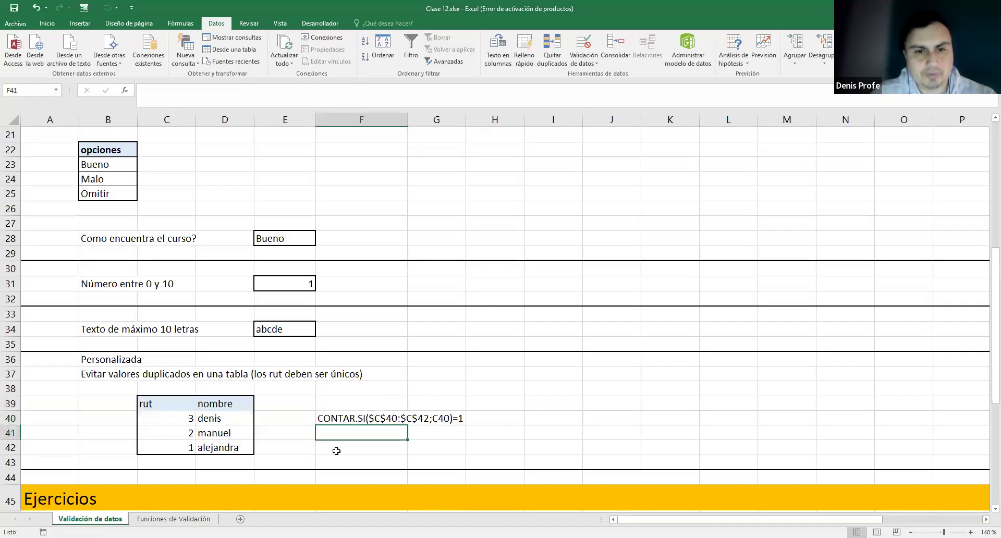
pyautogui.click(359, 420)
pyautogui.moveTo(406, 424); pyautogui.dragTo(408, 448)
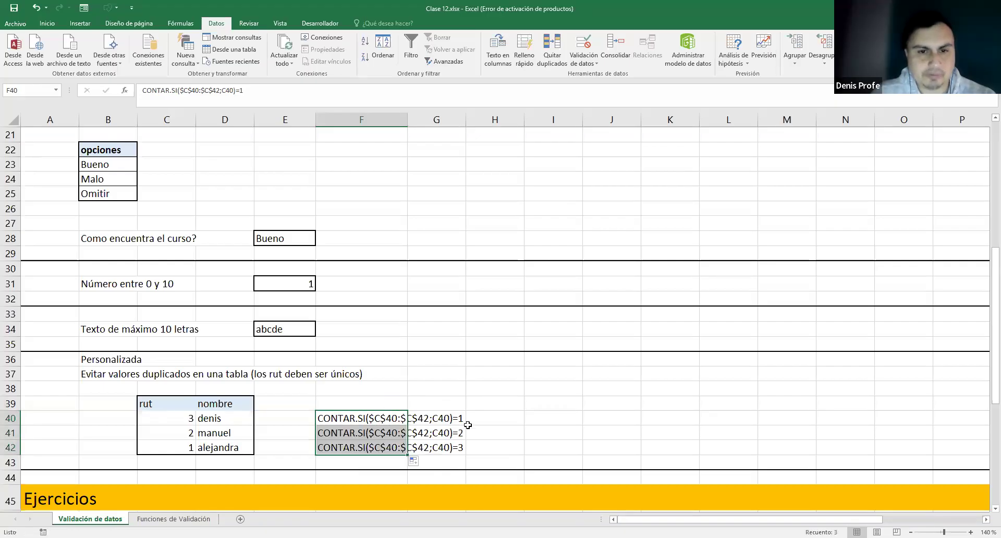
pyautogui.doubleClick(434, 421)
# - Change the criteria references in F41 and F42 to C41 and C42
pyautogui.press('Return')
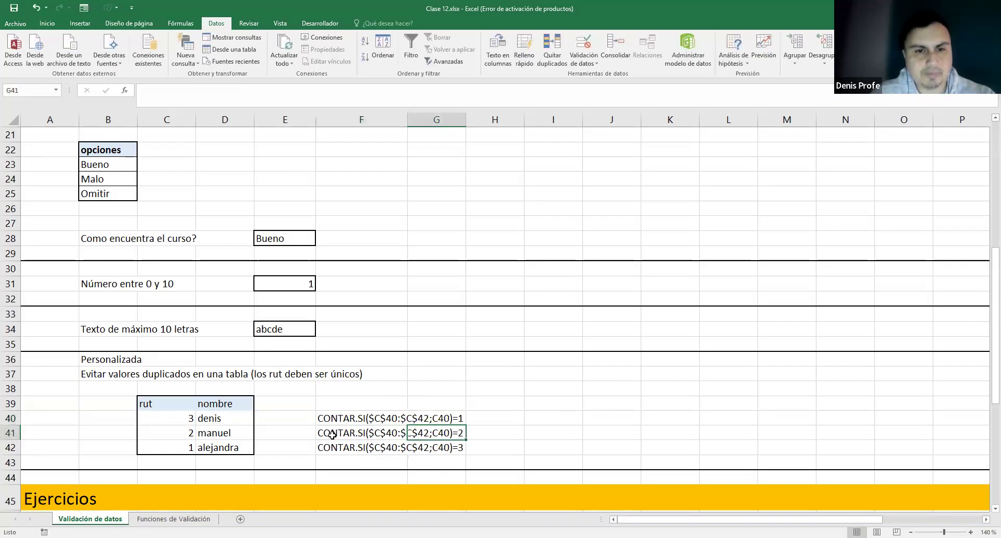
pyautogui.doubleClick(341, 434)
pyautogui.moveTo(448, 431); pyautogui.dragTo(442, 432)
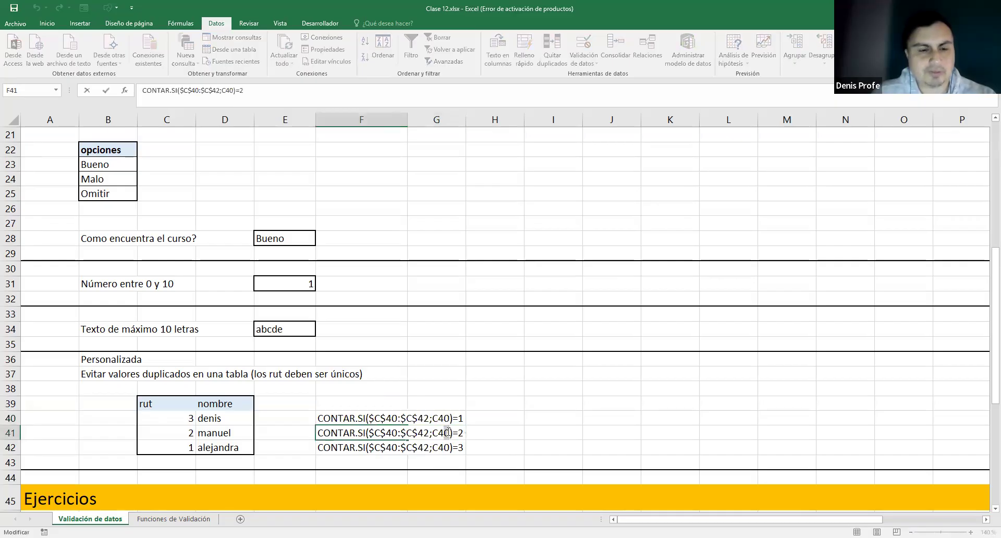
pyautogui.write('1')
pyautogui.doubleClick(351, 447)
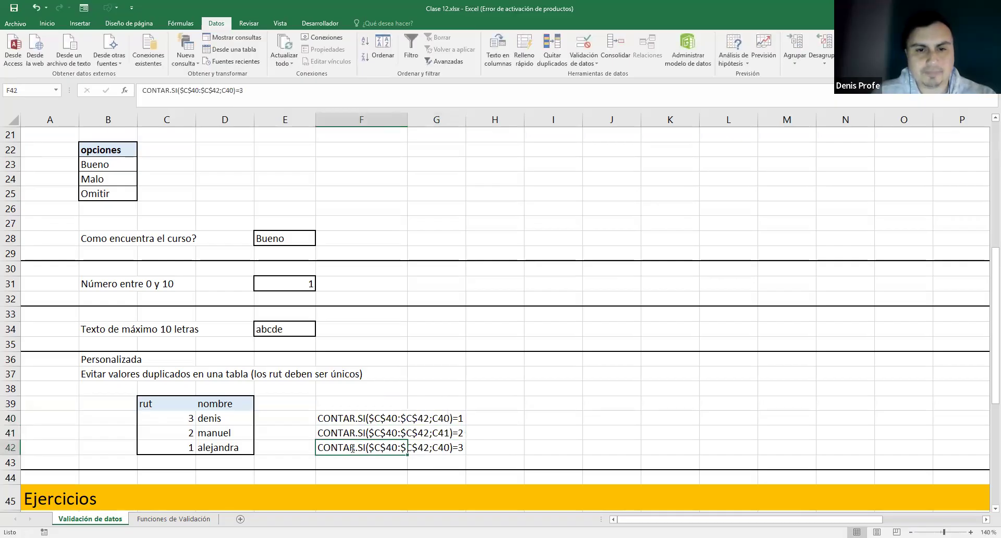
pyautogui.moveTo(448, 447); pyautogui.dragTo(443, 447)
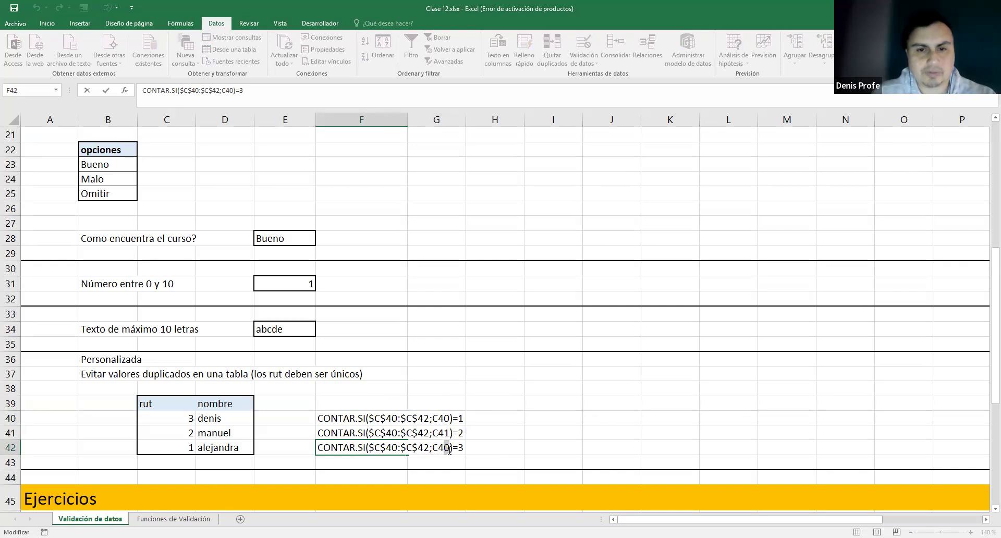
pyautogui.write('2')
pyautogui.click(337, 420)
# - Change the trailing =2 in F41 and =3 in F42 to =1
pyautogui.doubleClick(331, 433)
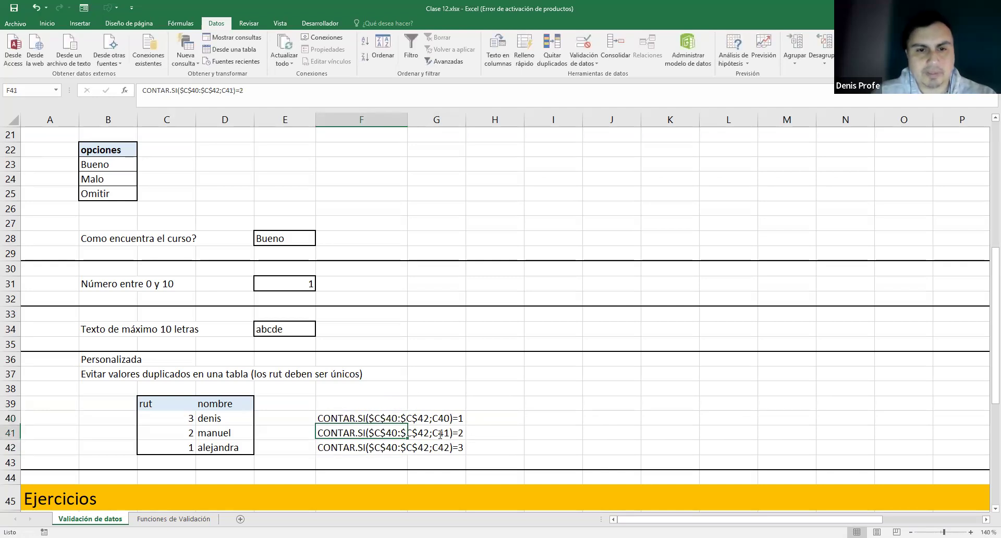
pyautogui.press('BackSpace')
pyautogui.write('1')
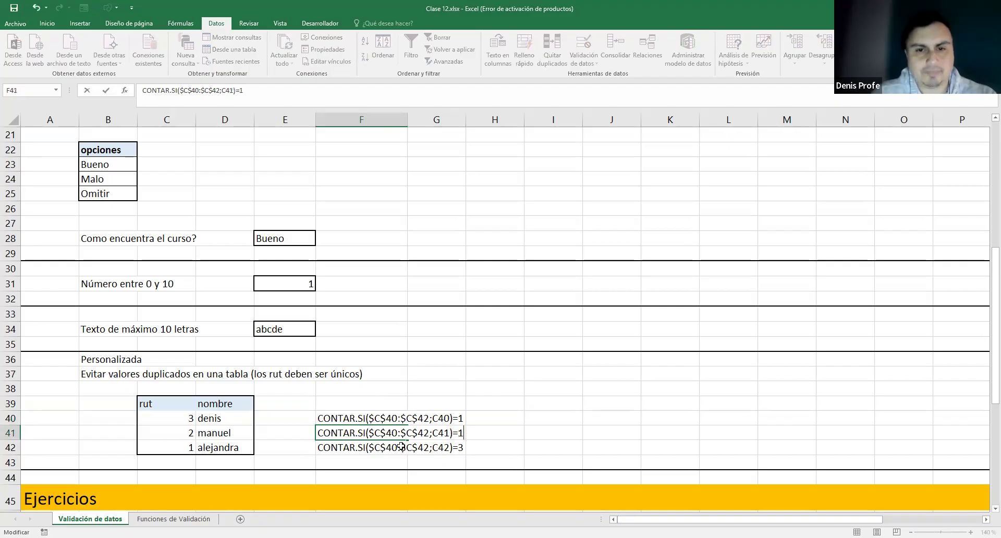
pyautogui.doubleClick(347, 448)
pyautogui.moveTo(459, 450); pyautogui.dragTo(462, 451)
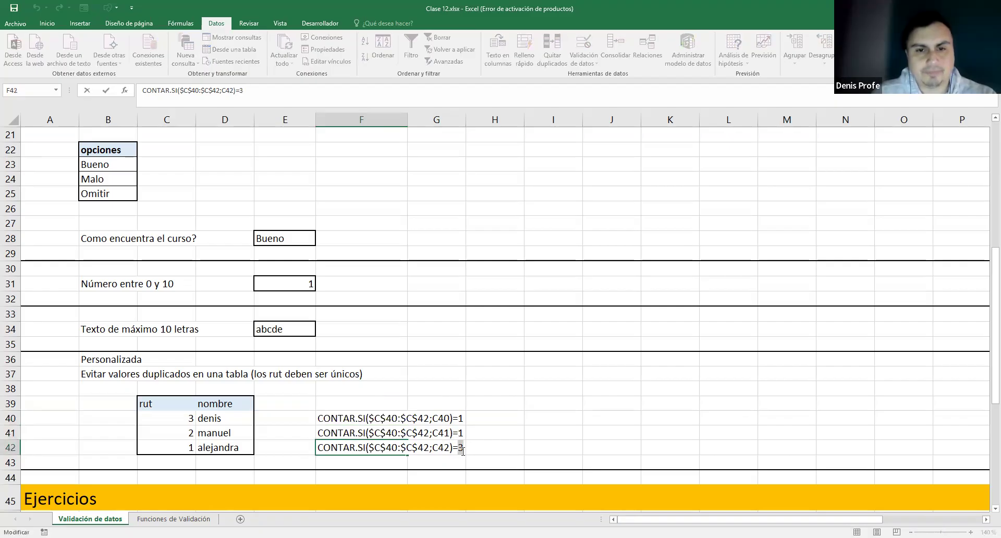
pyautogui.write('1')
pyautogui.click(505, 443)
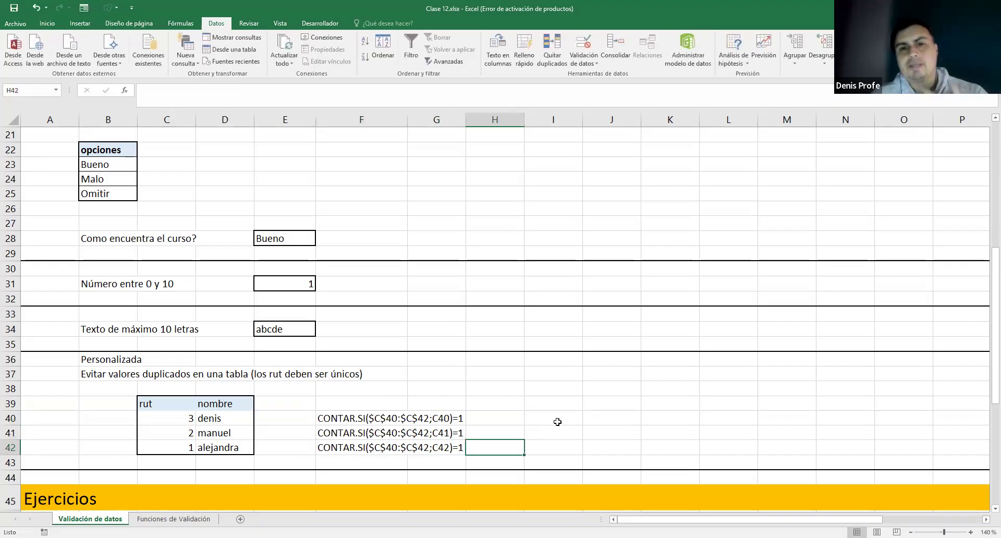
pyautogui.click(553, 421)
pyautogui.moveTo(401, 419); pyautogui.dragTo(421, 419)
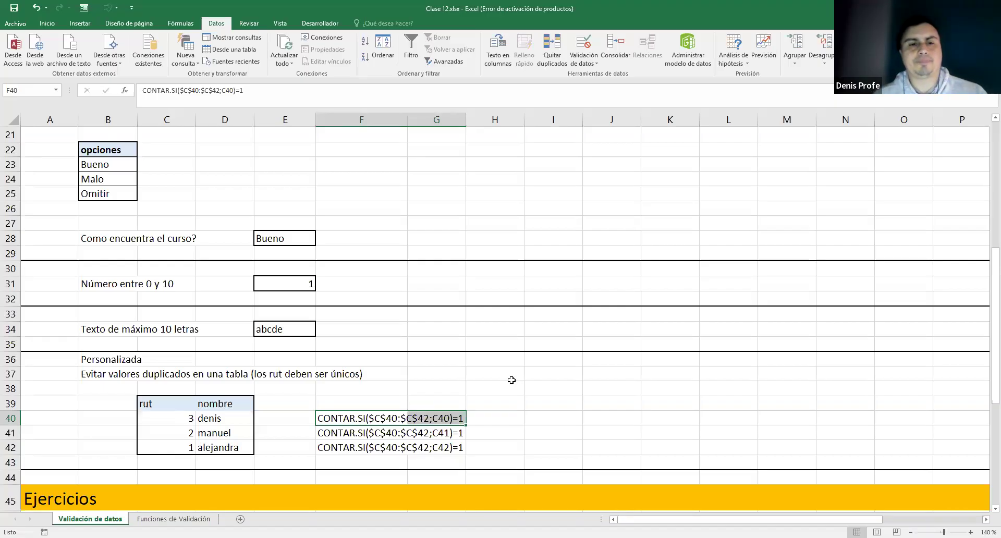
pyautogui.click(510, 447)
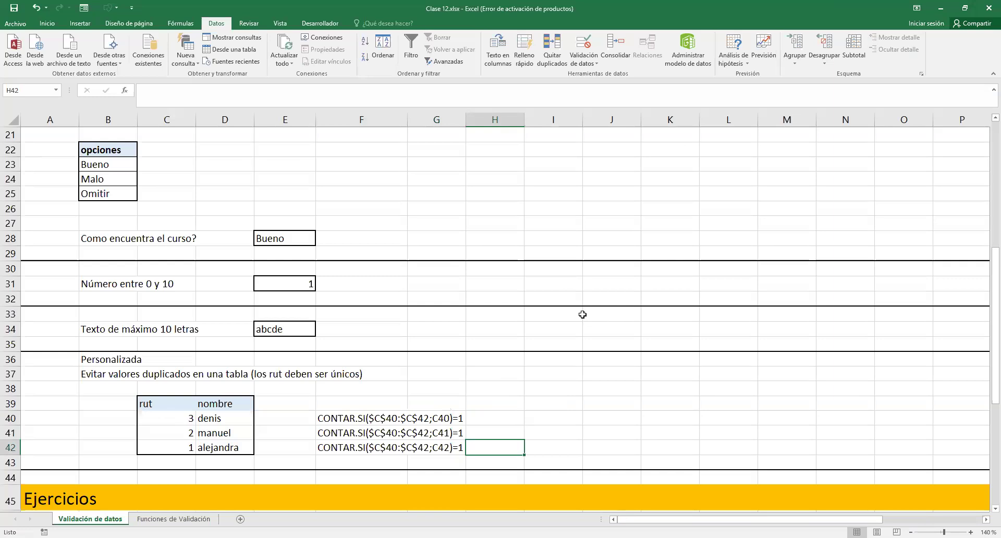
pyautogui.click(370, 418)
pyautogui.doubleClick(371, 427)
pyautogui.moveTo(368, 419); pyautogui.dragTo(429, 422)
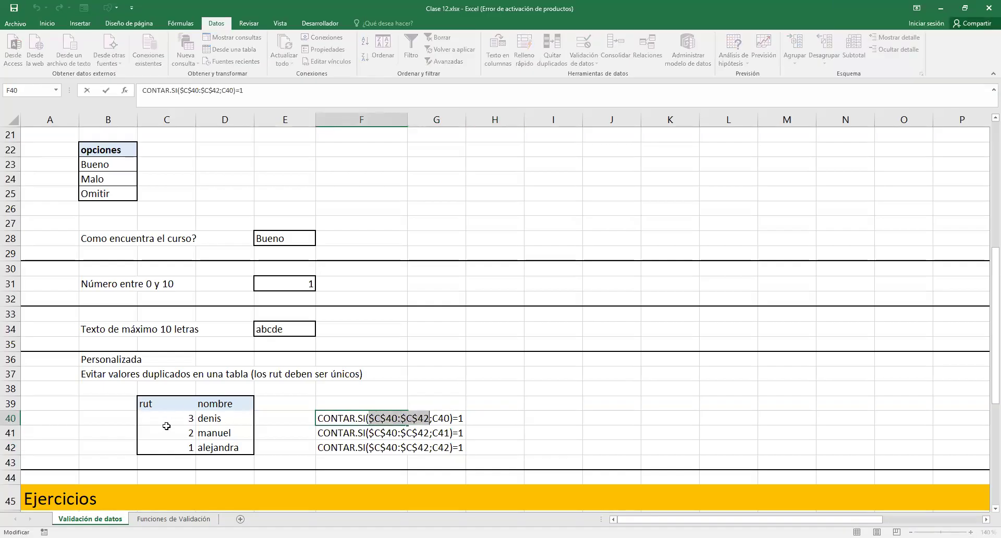
pyautogui.moveTo(172, 418); pyautogui.dragTo(183, 437)
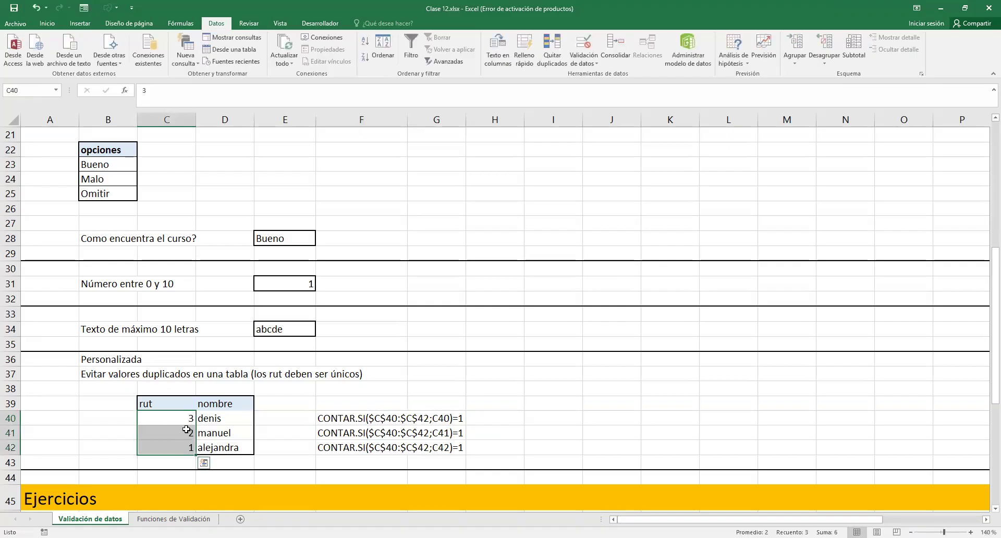
pyautogui.click(437, 419)
pyautogui.doubleClick(437, 420)
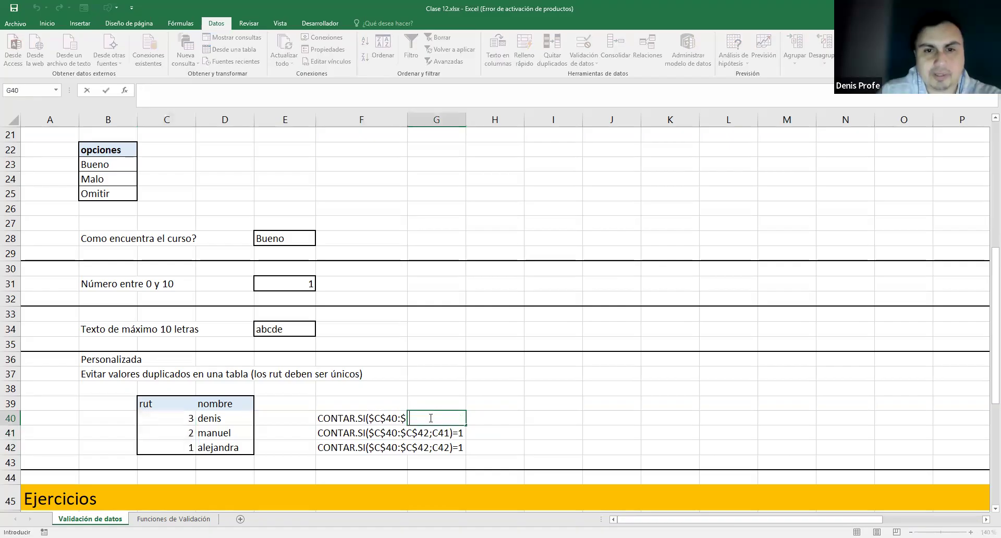
pyautogui.doubleClick(336, 418)
pyautogui.moveTo(432, 418); pyautogui.dragTo(451, 417)
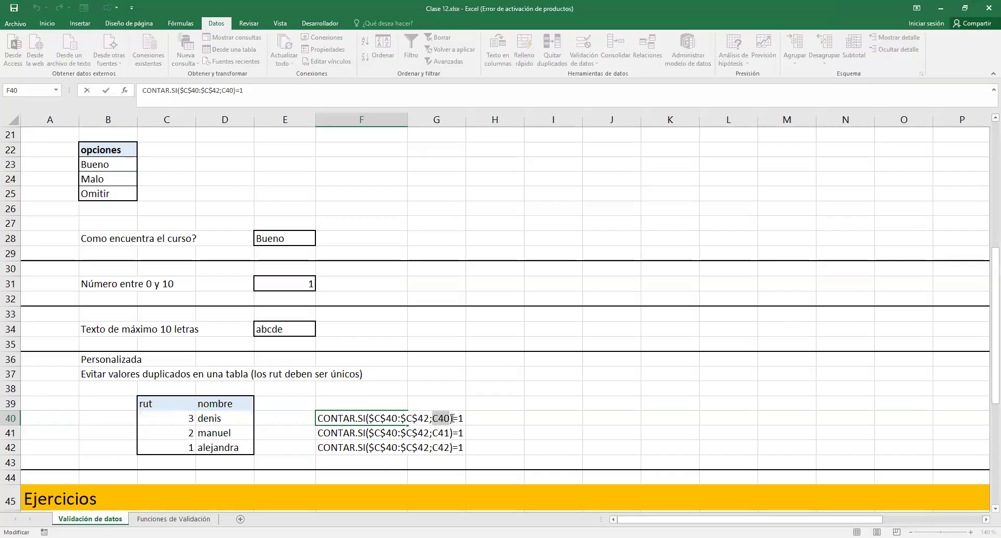
pyautogui.click(174, 420)
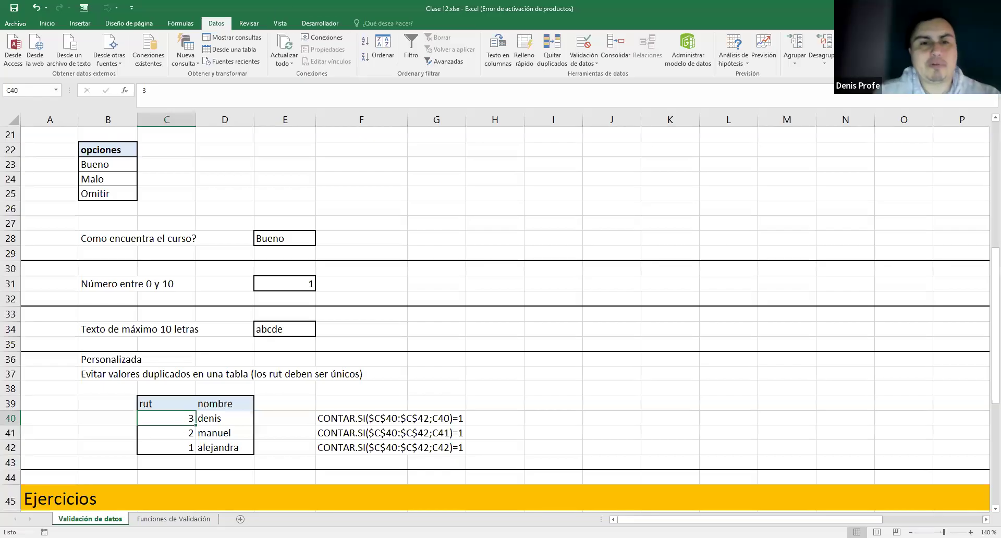
# - Clear the text formulas from F40:F42
pyautogui.moveTo(351, 418); pyautogui.dragTo(388, 444)
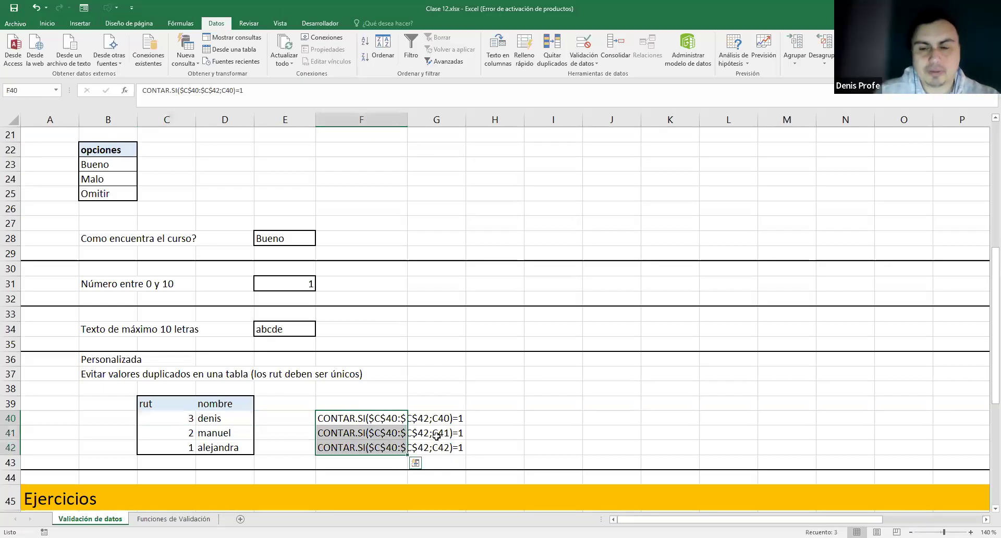
pyautogui.press('Delete')
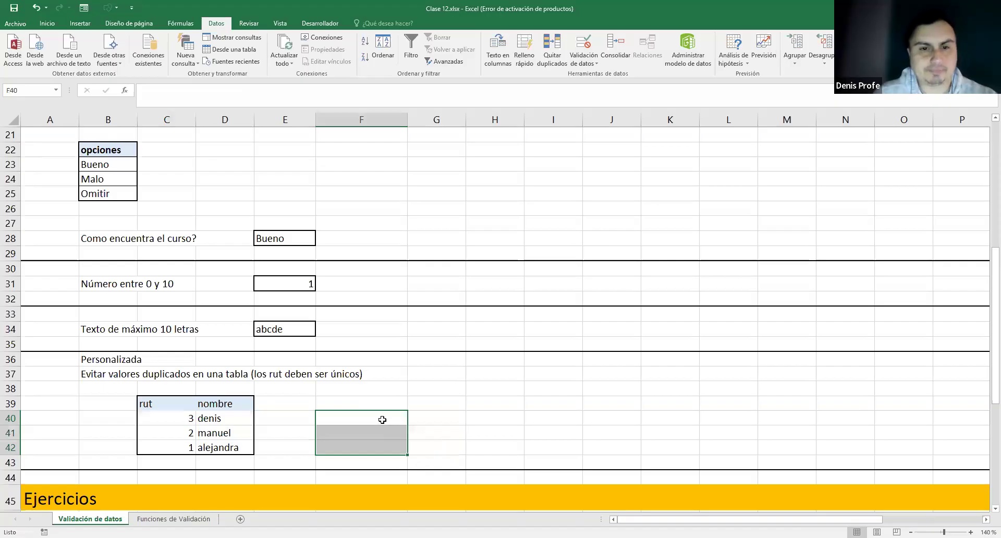
pyautogui.click(382, 420)
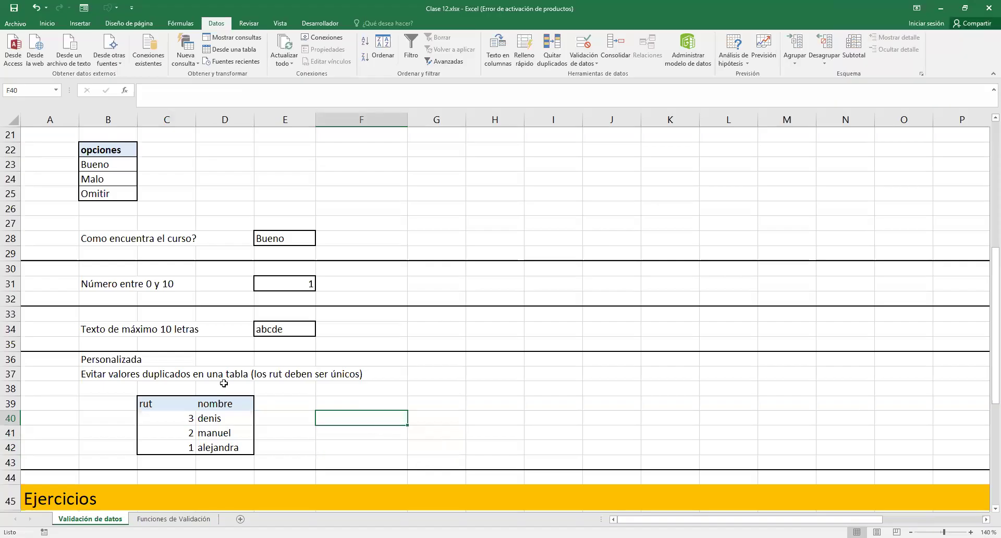
pyautogui.click(185, 413)
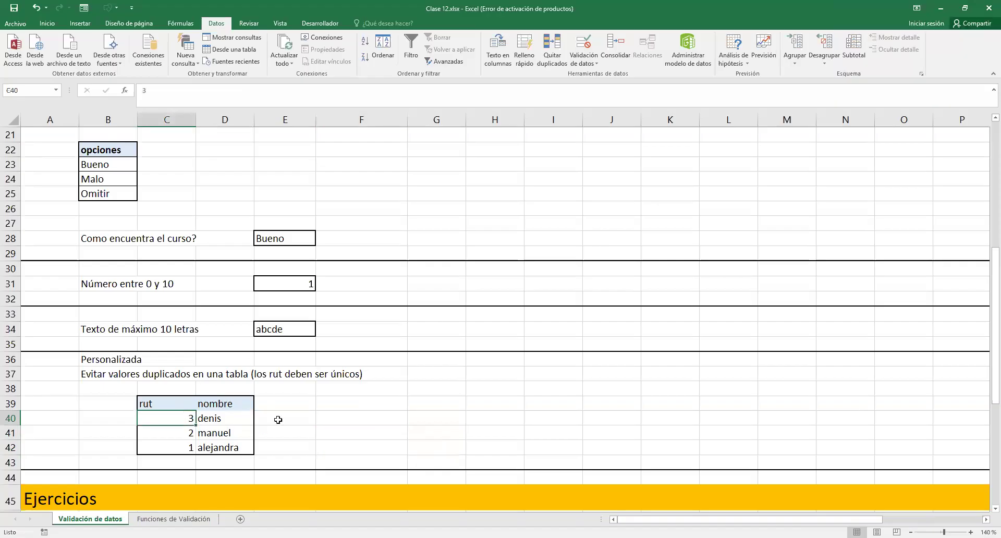
pyautogui.click(298, 416)
# - Enter the header 'validacion' in F39, then reselect the rut in C40
pyautogui.click(326, 404)
pyautogui.write('va')
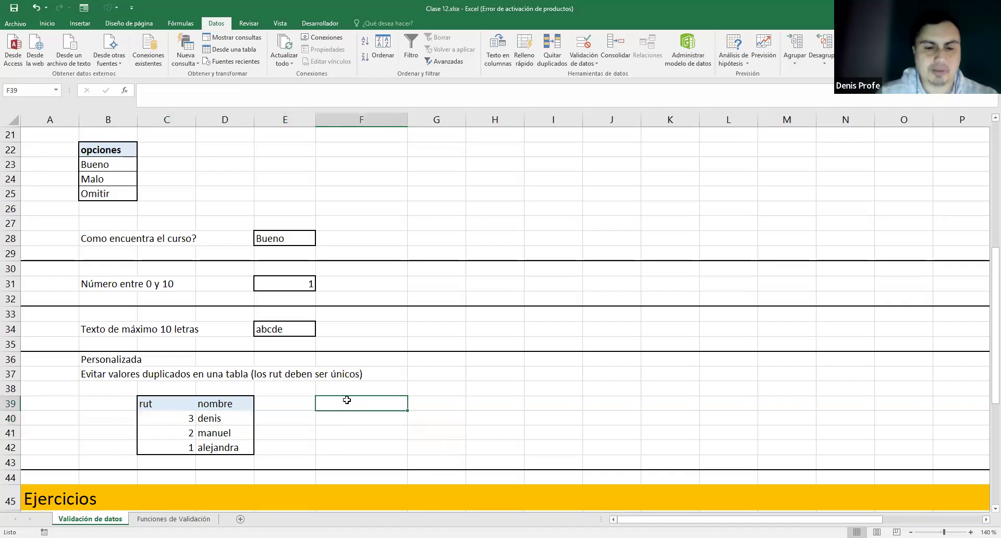
pyautogui.write('lidacion')
pyautogui.press('Return')
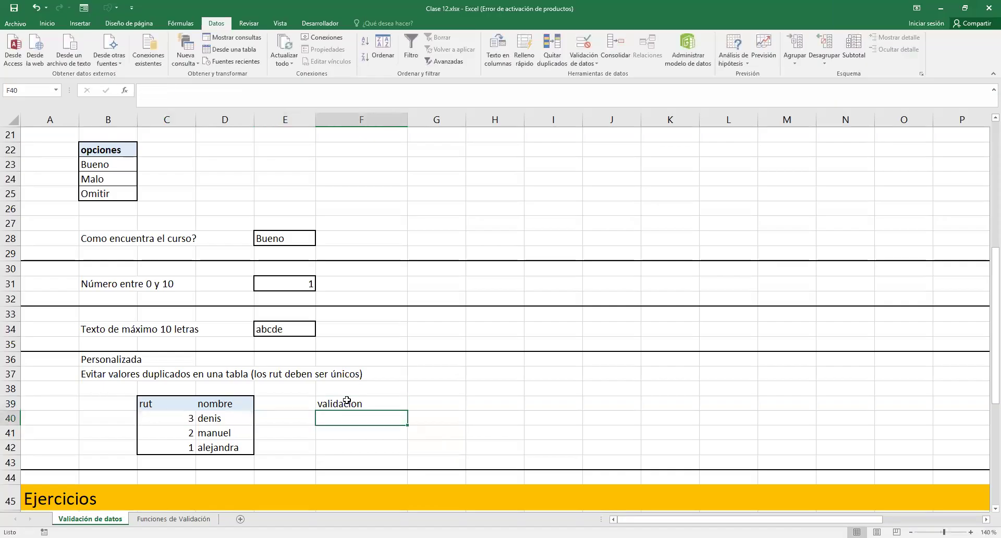
pyautogui.doubleClick(180, 419)
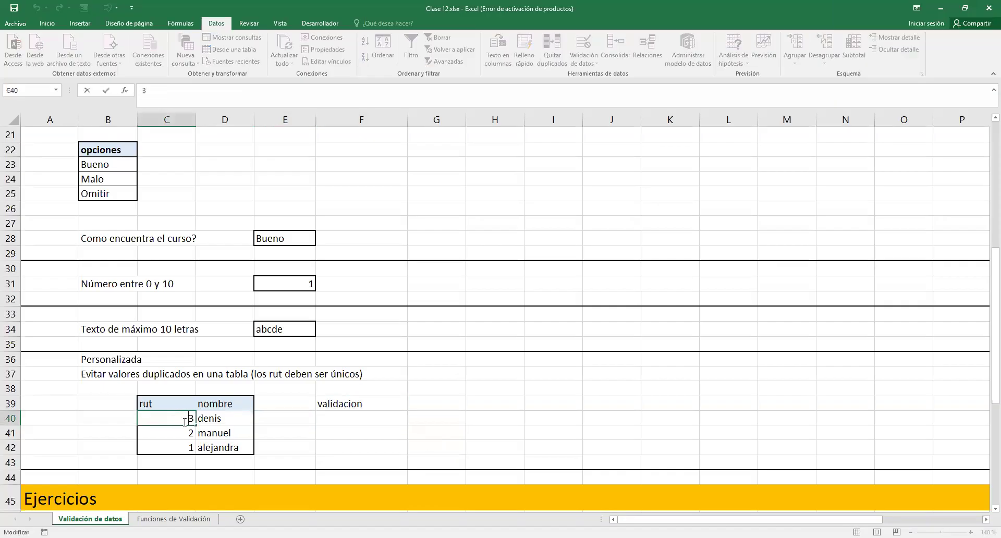
pyautogui.click(229, 417)
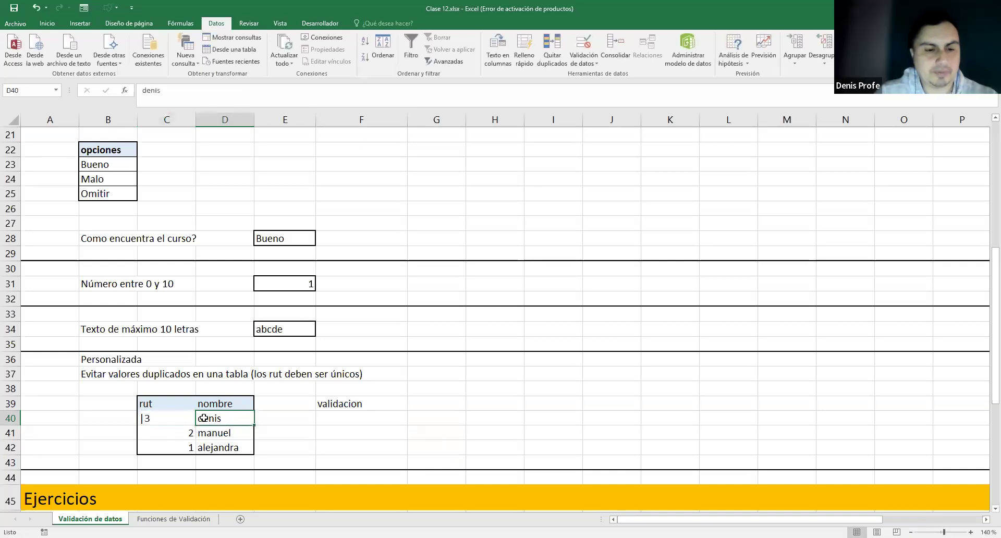
pyautogui.click(177, 417)
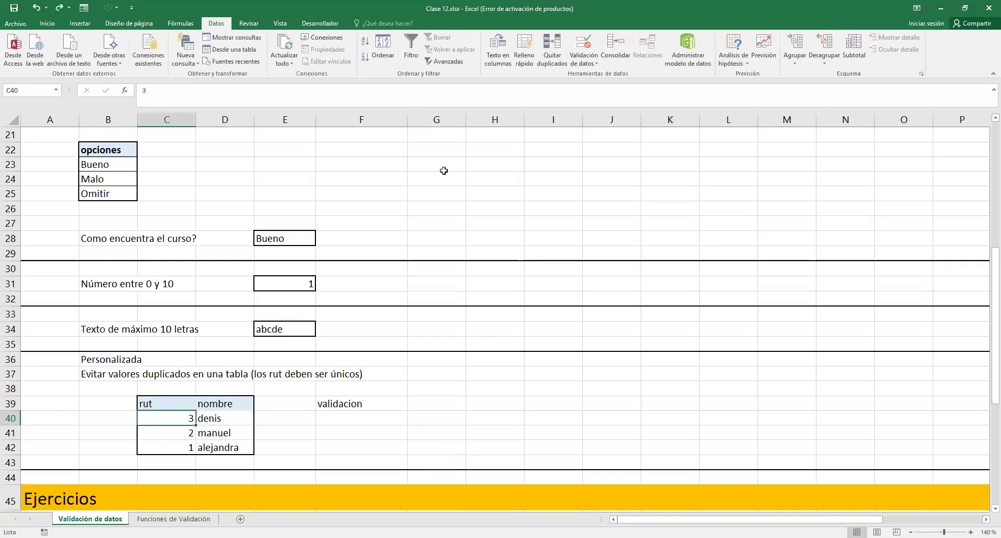
# - Copy C40's custom validation formula into F40 and fill it down to F42
pyautogui.click(588, 64)
pyautogui.click(594, 75)
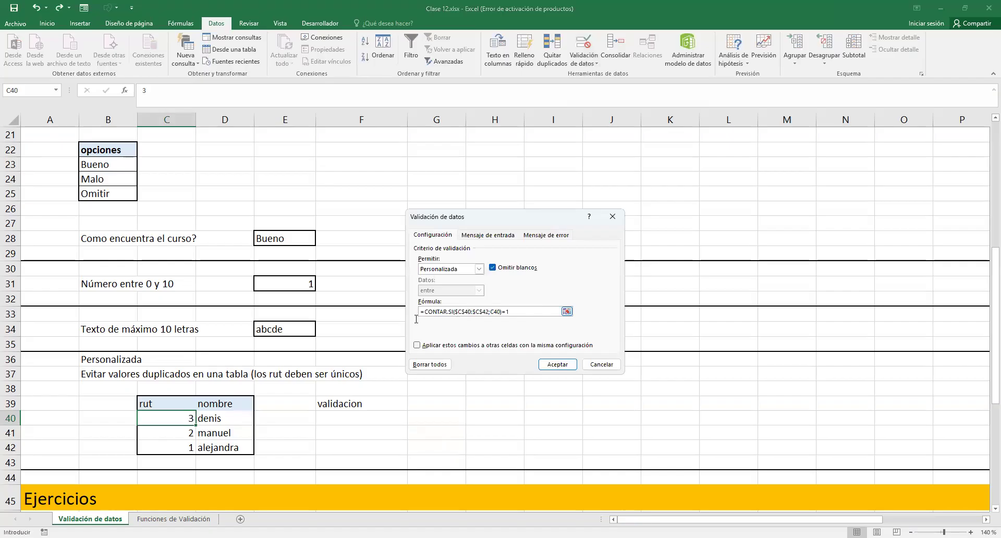
pyautogui.moveTo(416, 318); pyautogui.dragTo(417, 315)
pyautogui.hotkey('ctrl', 'c')
pyautogui.press('Escape')
pyautogui.click(388, 417)
pyautogui.hotkey('ctrl', 'v')
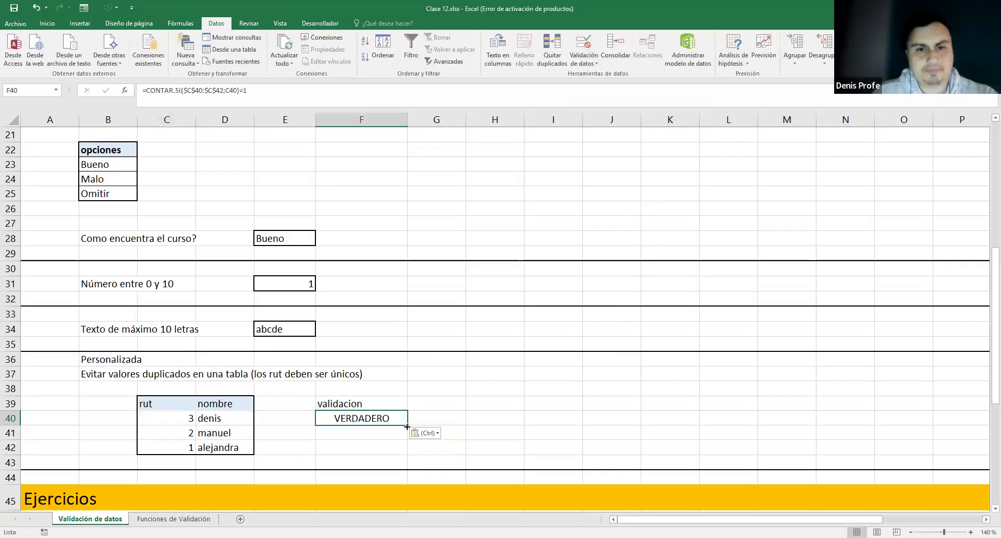
pyautogui.moveTo(406, 427); pyautogui.dragTo(407, 453)
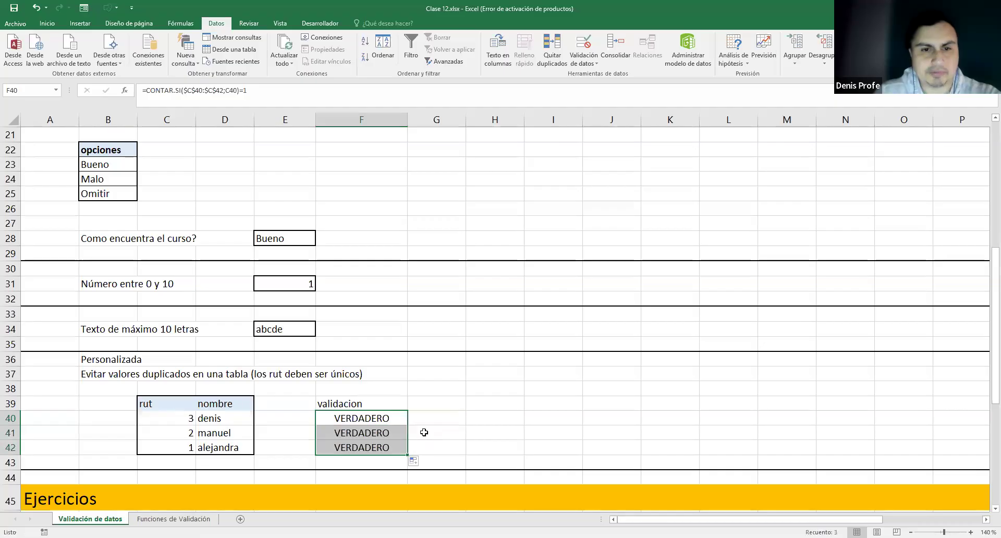
pyautogui.click(384, 421)
# - Try a duplicate rut 1 in C40, cancel the rejection, and reveal F40's check formula
pyautogui.click(191, 420)
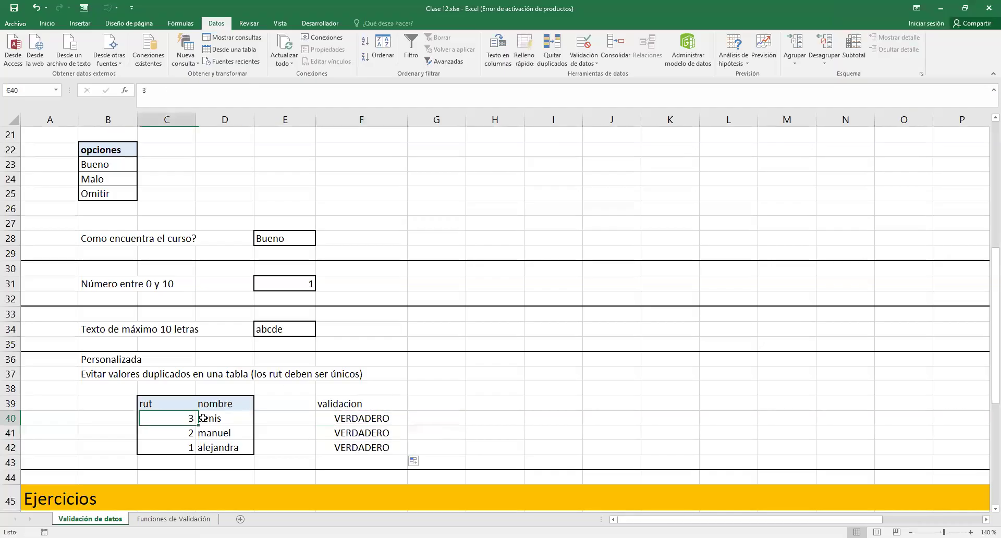
pyautogui.write('1')
pyautogui.press('Return')
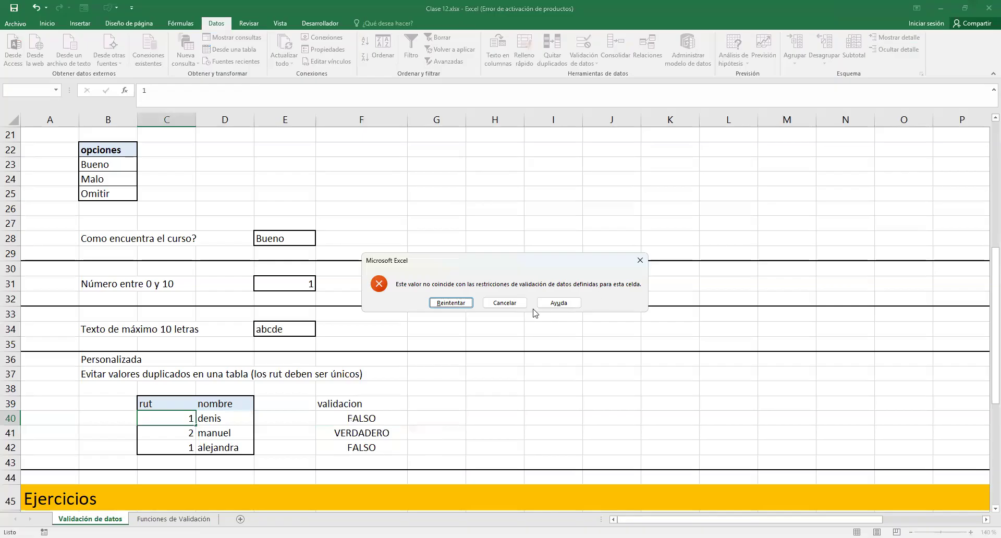
pyautogui.click(499, 303)
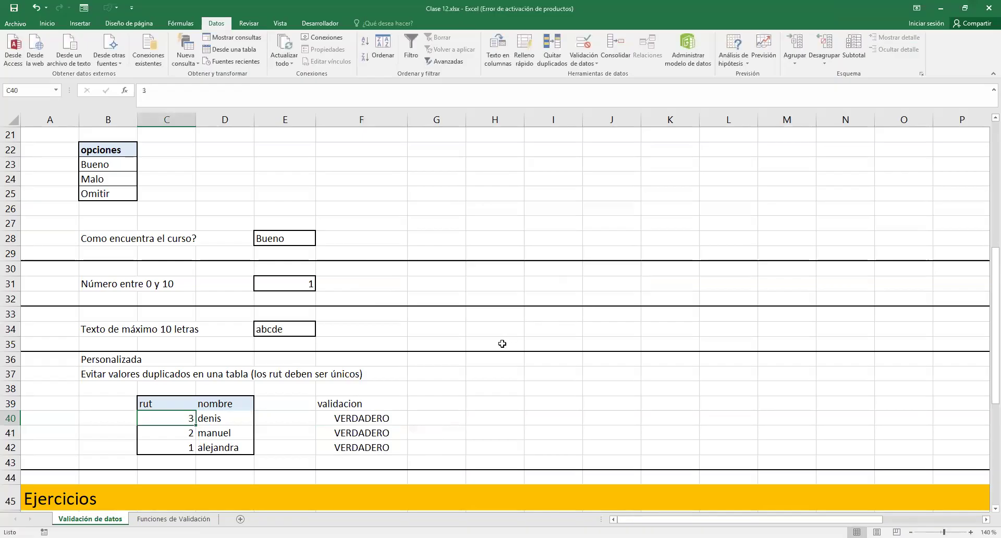
pyautogui.doubleClick(368, 421)
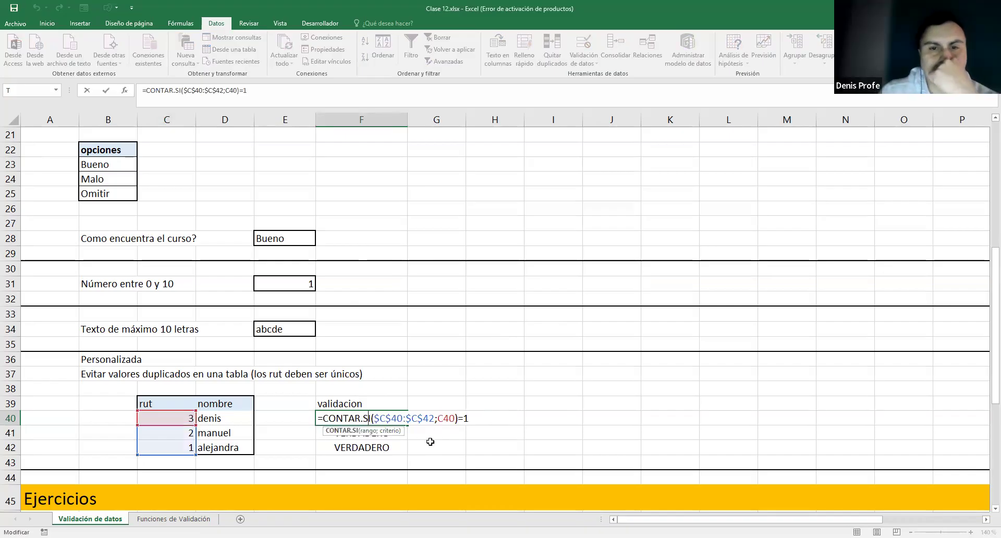
# - Examine the range part of F40's check formula, then view F41's formula
pyautogui.doubleClick(404, 420)
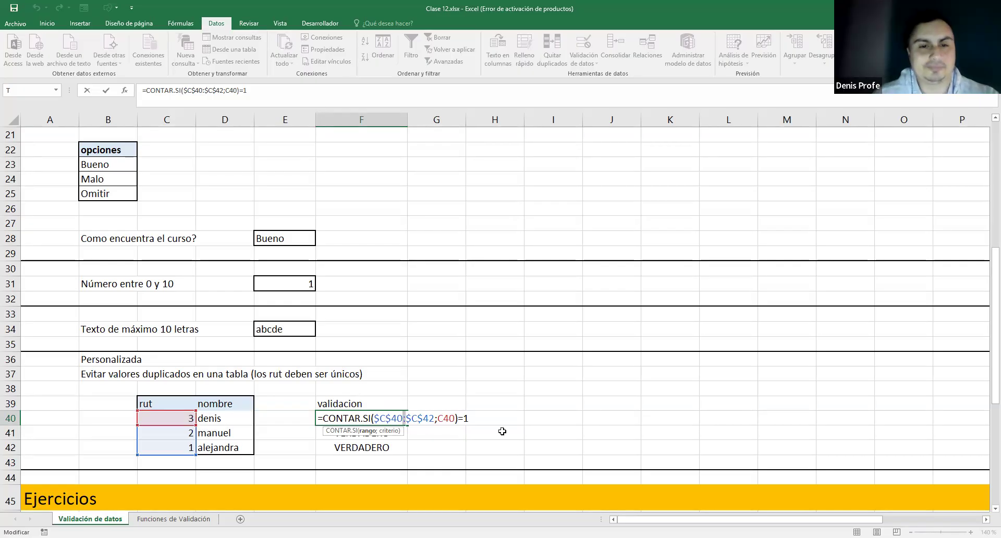
pyautogui.hotkey('ctrl', 'Return')
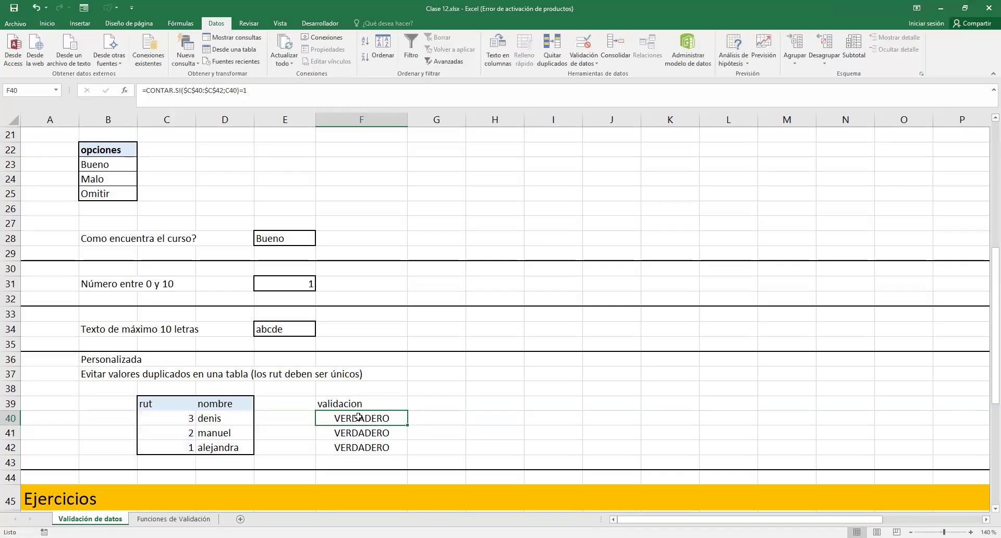
pyautogui.click(365, 433)
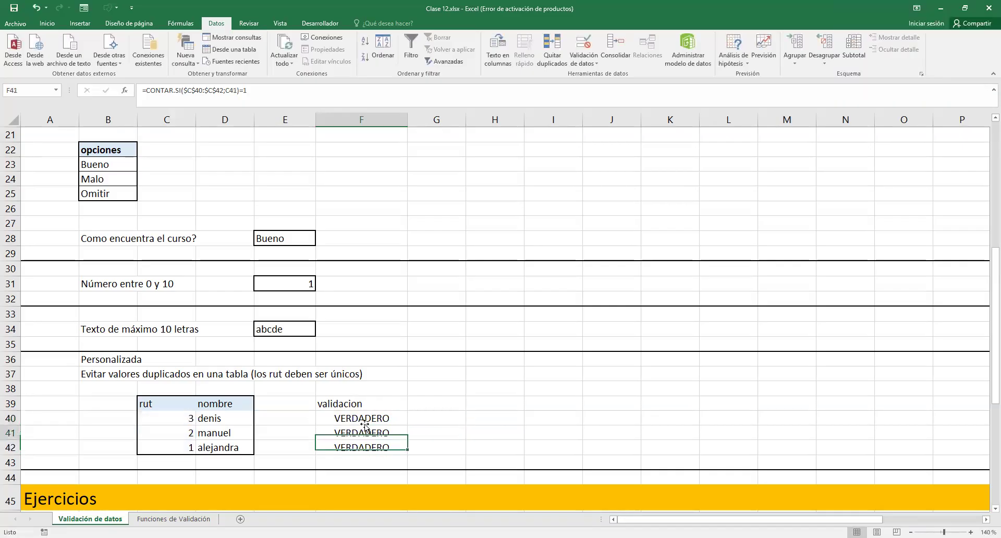
pyautogui.click(363, 417)
# - Enter a duplicate rut 1 in C40 to trigger the validation error
pyautogui.click(175, 417)
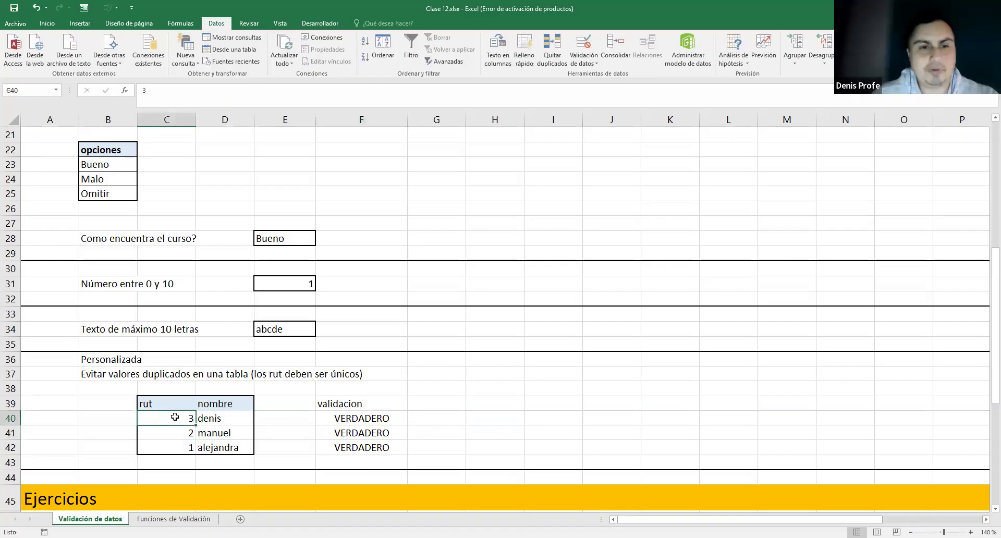
pyautogui.doubleClick(191, 418)
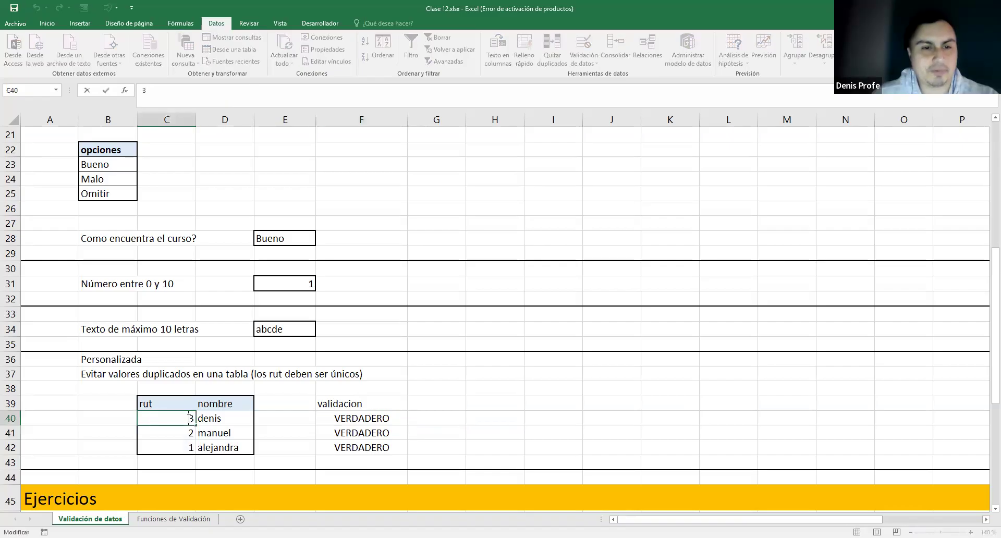
pyautogui.write('1')
pyautogui.press('Return')
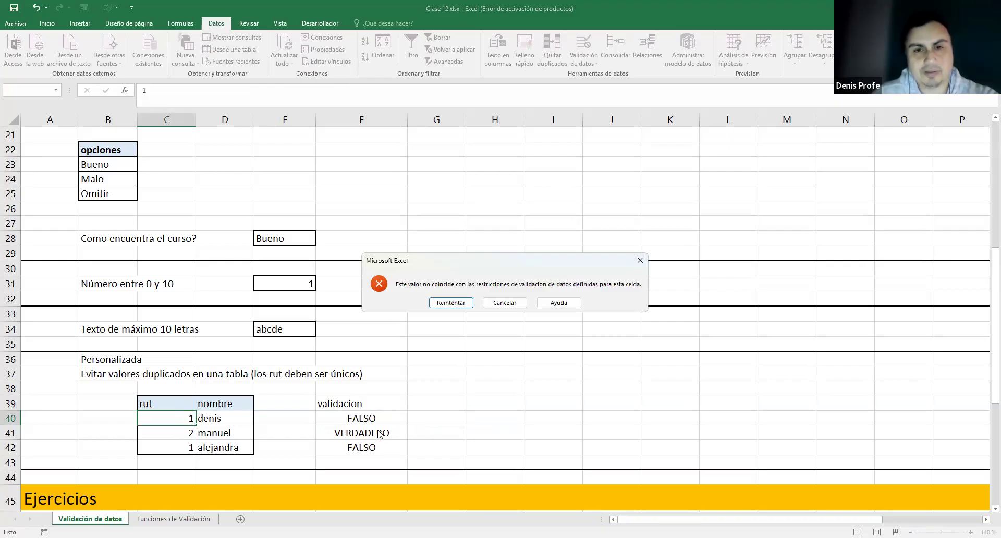
# - Retry, then cancel the duplicate entry so C40 reverts to rut 3
pyautogui.click(451, 303)
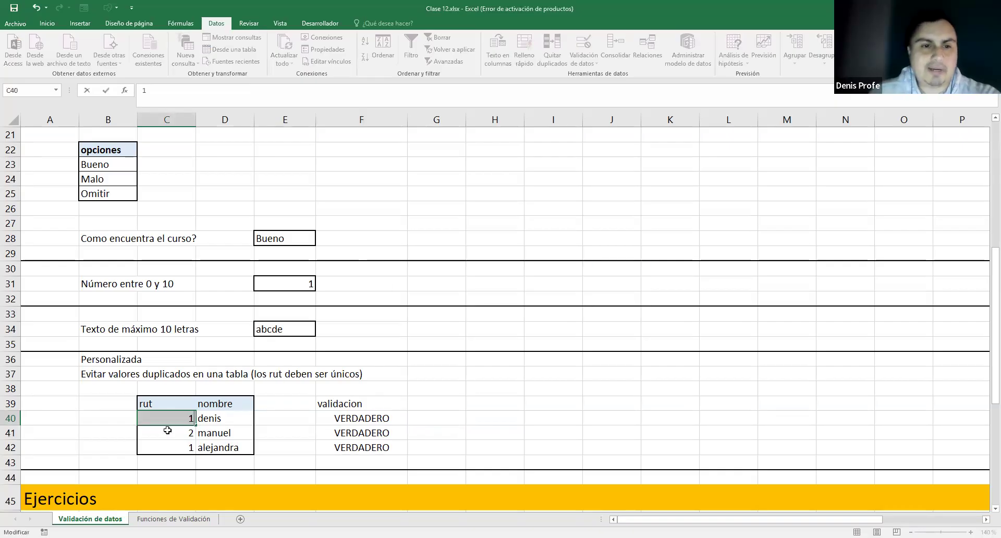
pyautogui.press('Return')
pyautogui.click(516, 305)
# - Compare the check results F40:F42 with the ruts C40:C42, then reveal F40's formula
pyautogui.moveTo(363, 419); pyautogui.dragTo(364, 441)
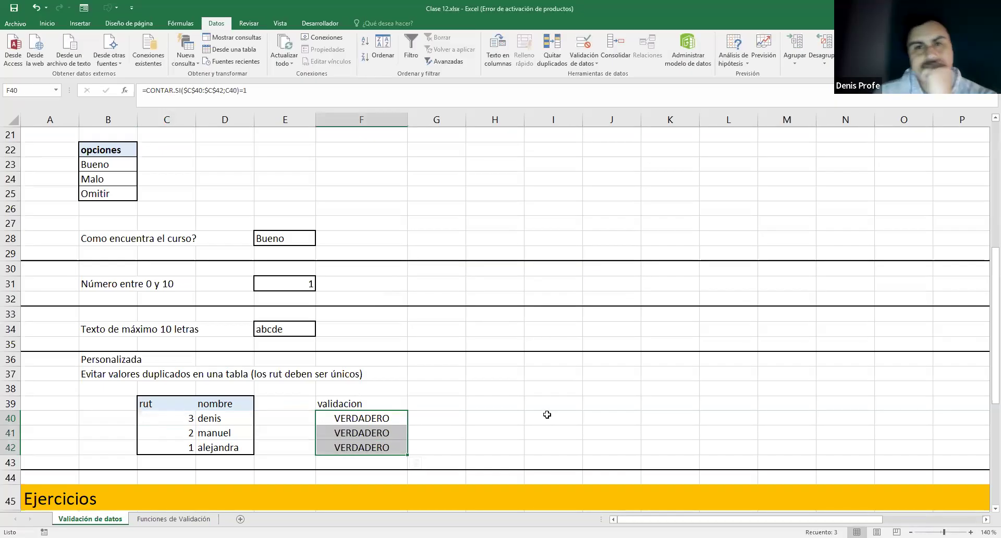
pyautogui.moveTo(382, 448); pyautogui.dragTo(380, 417)
pyautogui.moveTo(192, 418); pyautogui.dragTo(187, 447)
pyautogui.click(419, 423)
pyautogui.click(489, 420)
pyautogui.click(547, 421)
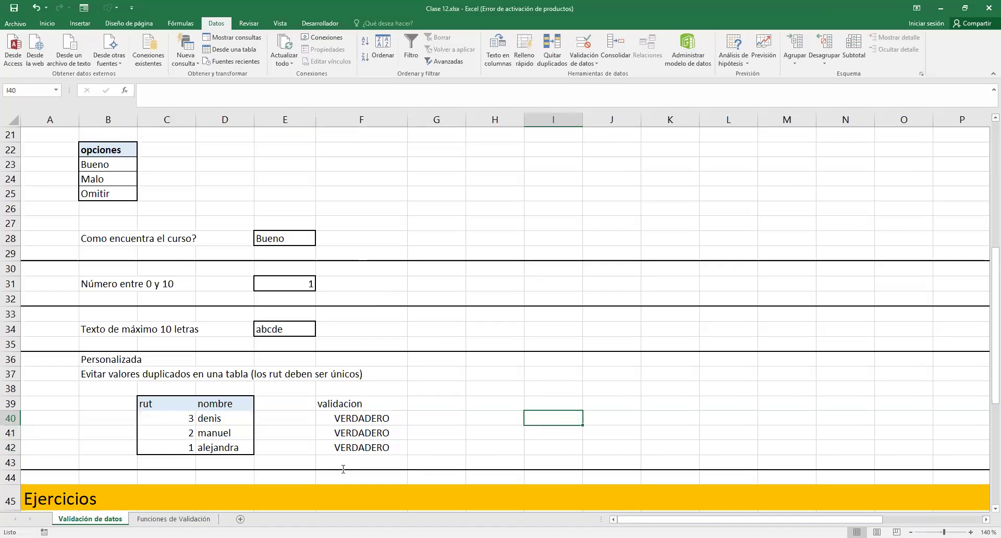
pyautogui.doubleClick(379, 419)
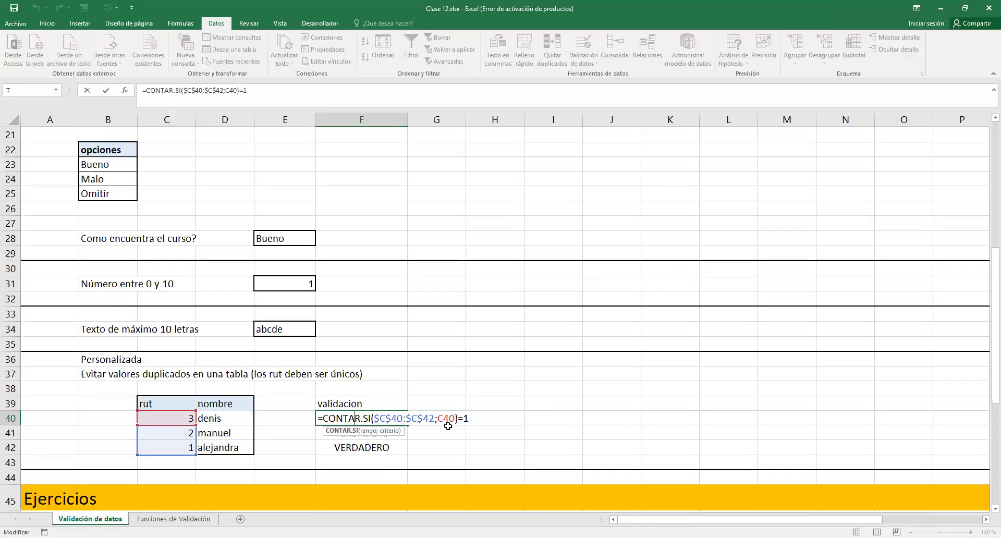
pyautogui.moveTo(318, 417); pyautogui.dragTo(512, 416)
pyautogui.hotkey('ctrl', 'c')
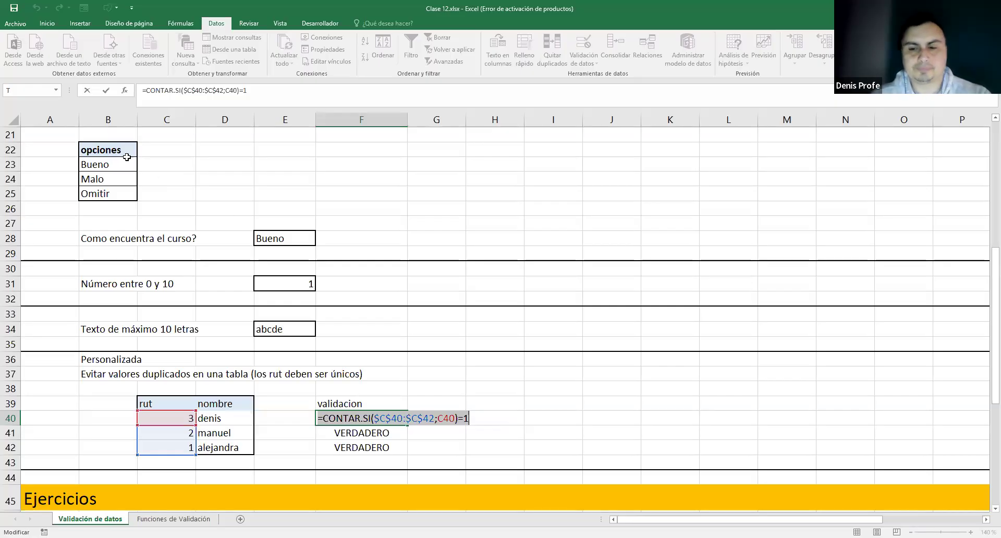
pyautogui.press('Escape')
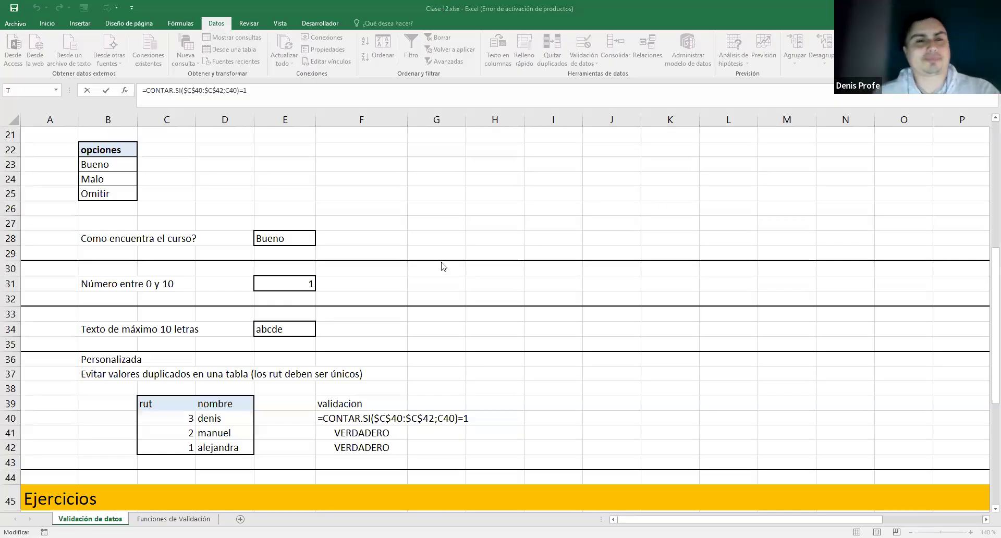
pyautogui.click(237, 449)
pyautogui.click(237, 448)
pyautogui.press('Escape')
pyautogui.moveTo(172, 418); pyautogui.dragTo(190, 447)
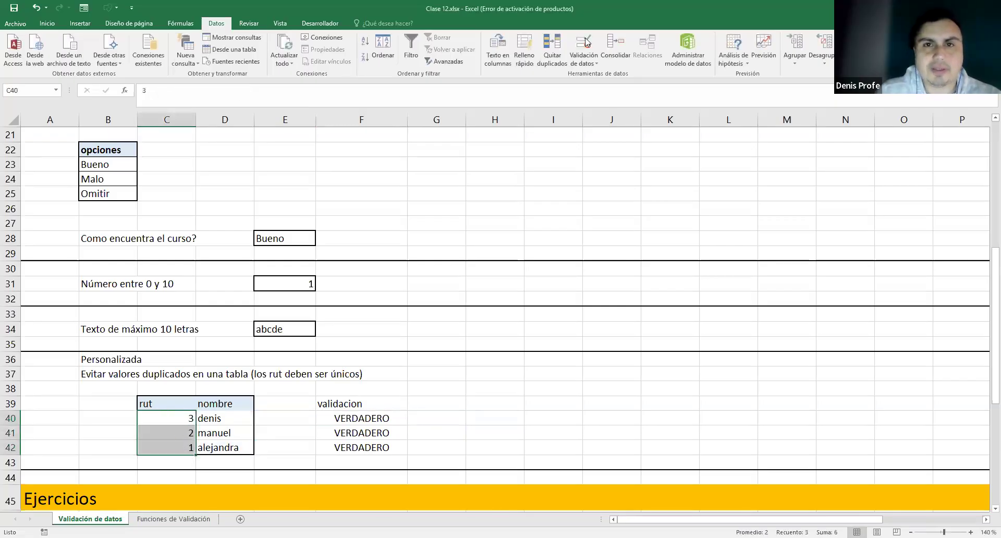
# - Remove all data validation from the rut cells with Borrar todos and confirm
pyautogui.click(599, 63)
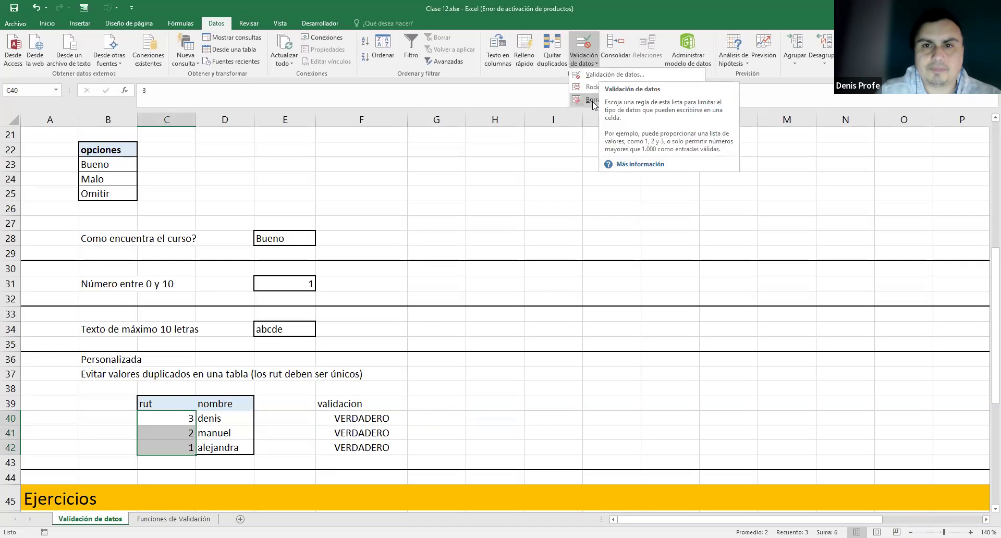
pyautogui.click(590, 64)
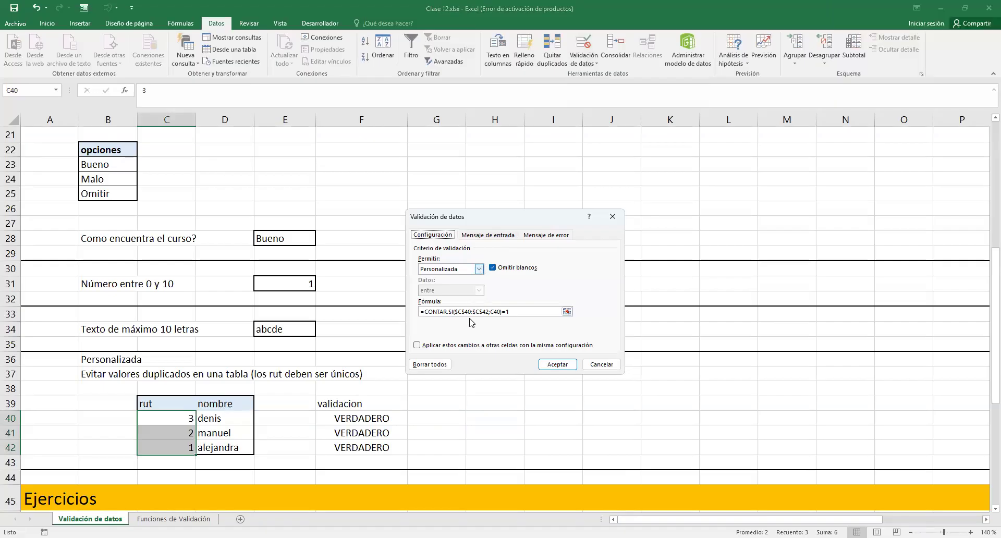
pyautogui.click(436, 364)
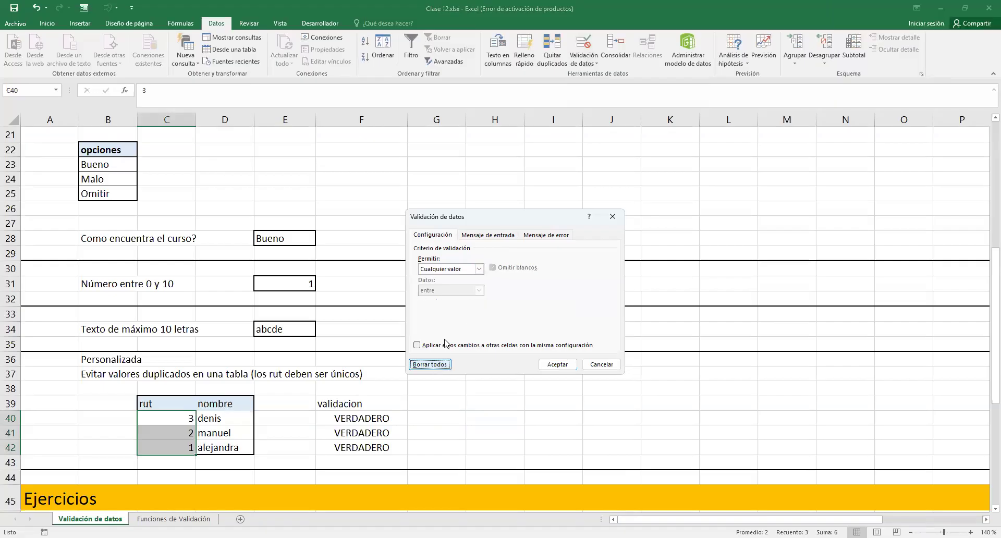
pyautogui.click(560, 367)
pyautogui.click(181, 430)
# - Recheck the data validation options on rut cell C40 and close them without changes
pyautogui.click(177, 418)
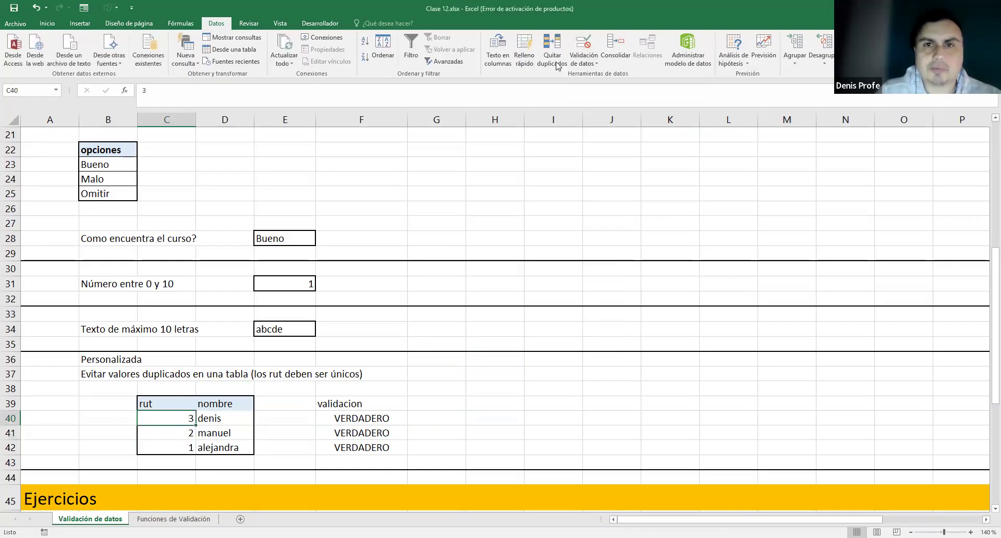
pyautogui.click(592, 63)
pyautogui.click(187, 433)
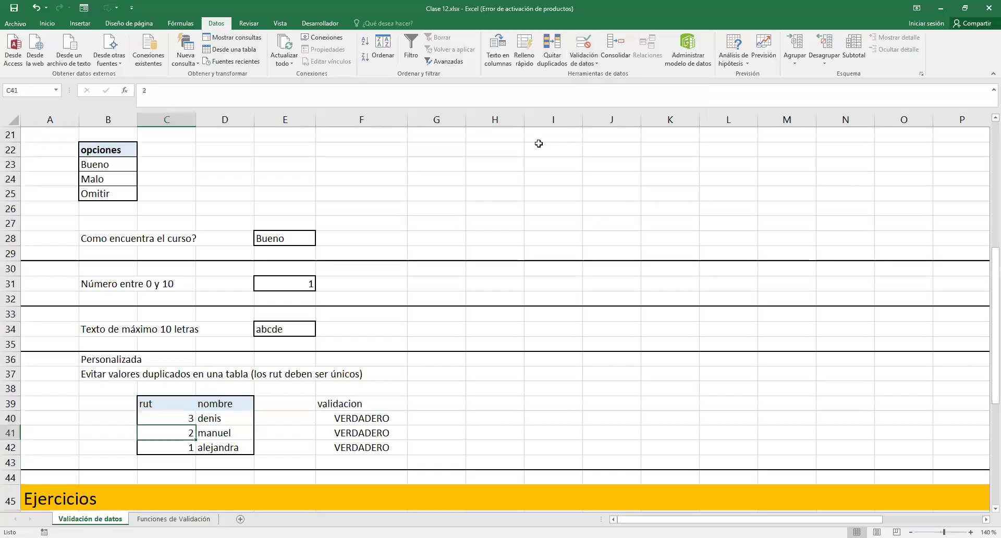
pyautogui.click(580, 60)
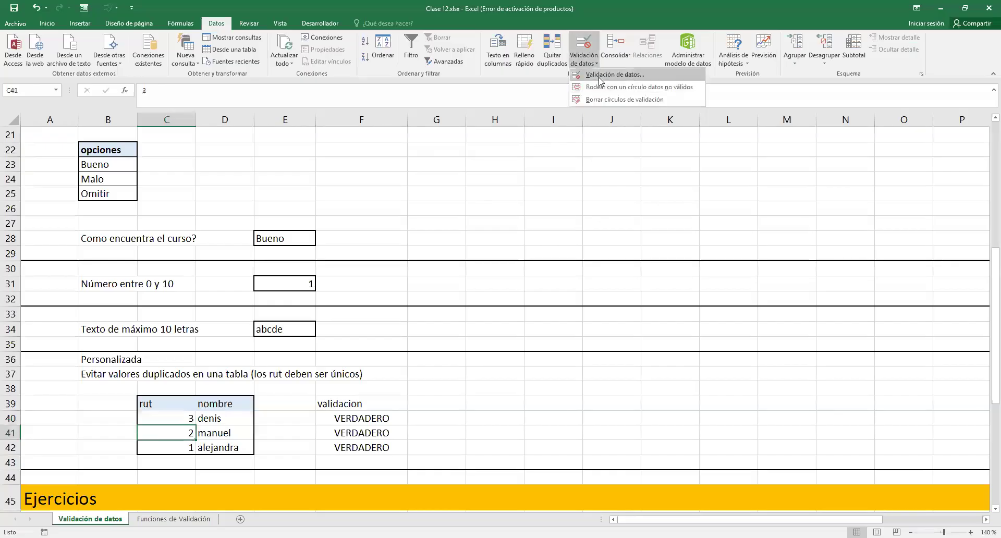
pyautogui.click(187, 450)
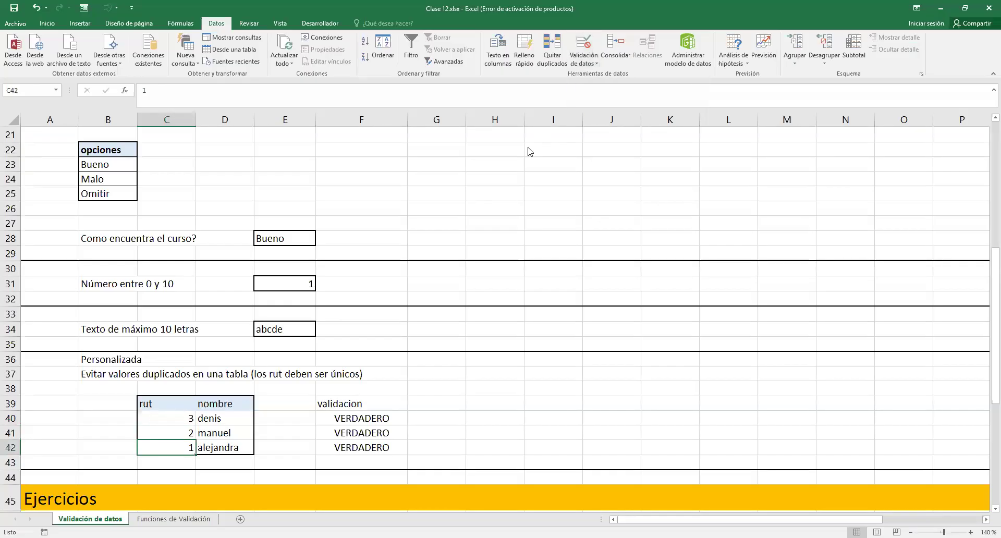
pyautogui.click(287, 417)
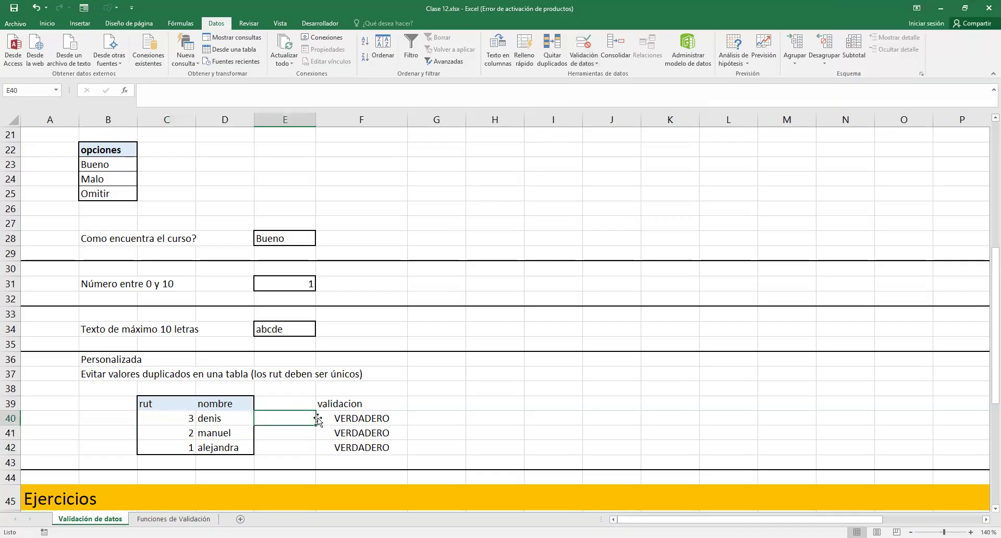
# - Clear the rut values 3, 2 and 1 from C40:C42
pyautogui.click(188, 419)
pyautogui.moveTo(183, 442); pyautogui.dragTo(156, 419)
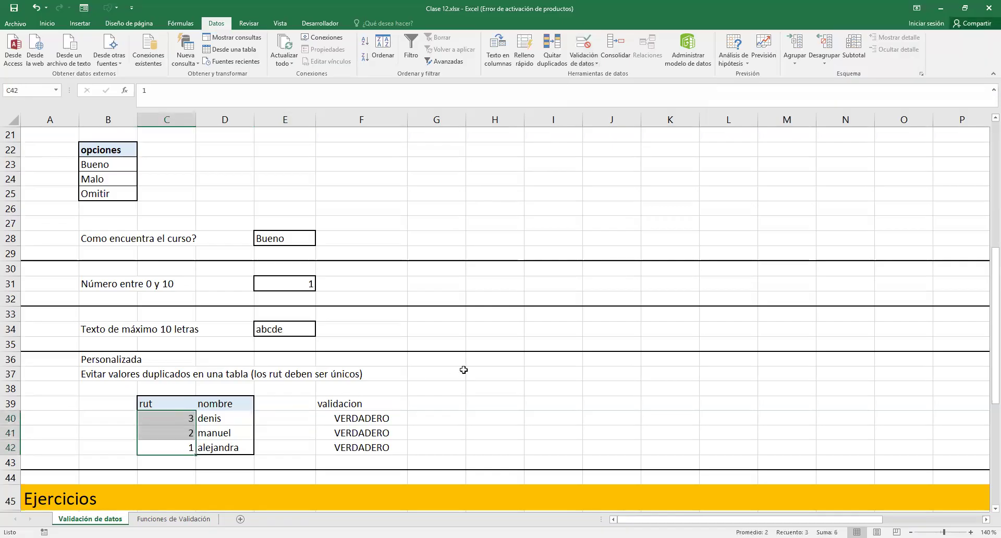
pyautogui.click(432, 427)
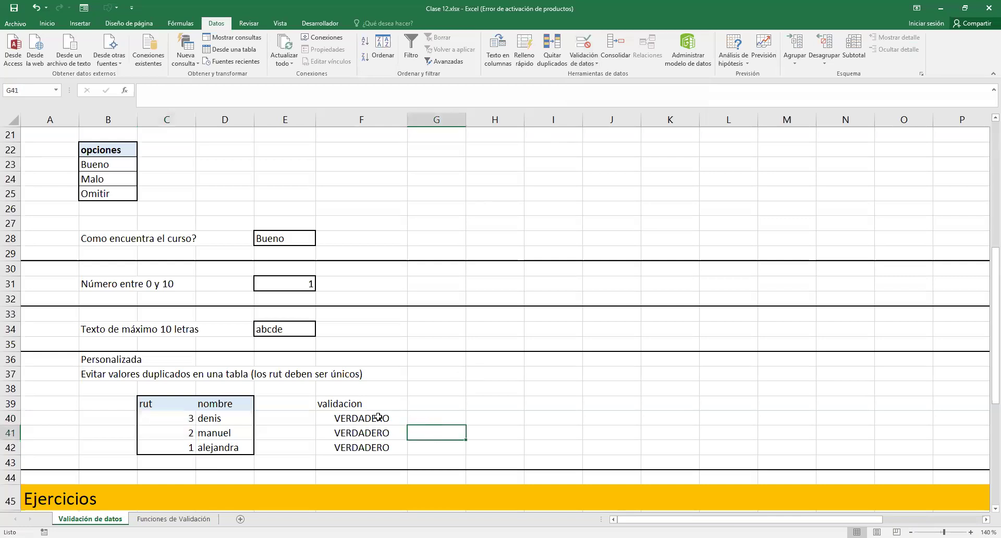
pyautogui.moveTo(181, 419); pyautogui.dragTo(182, 447)
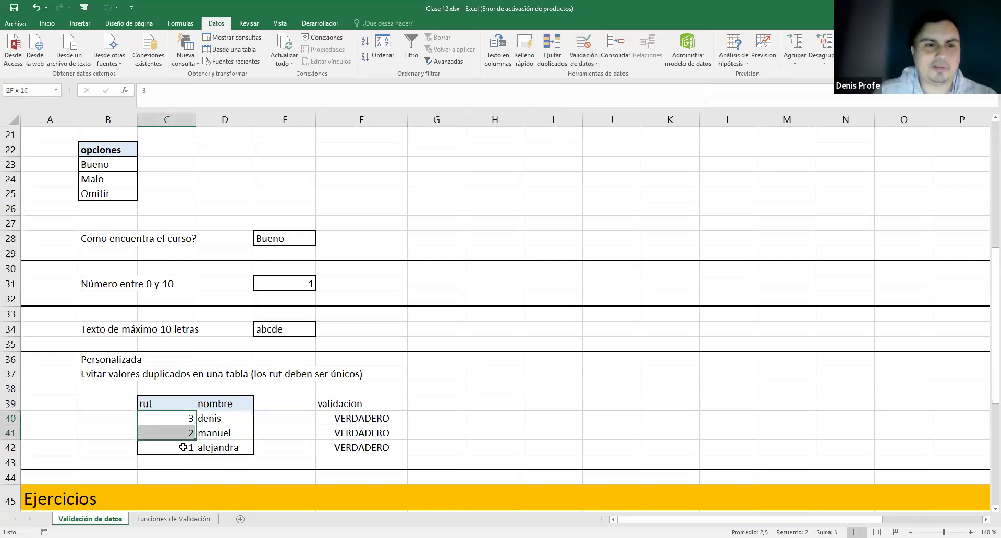
pyautogui.press('Delete')
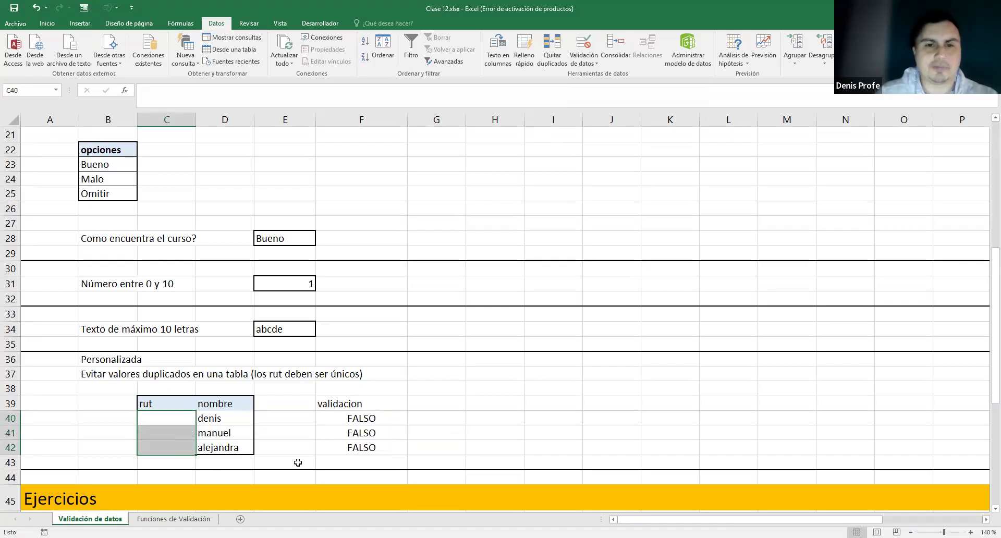
pyautogui.moveTo(179, 418); pyautogui.dragTo(175, 445)
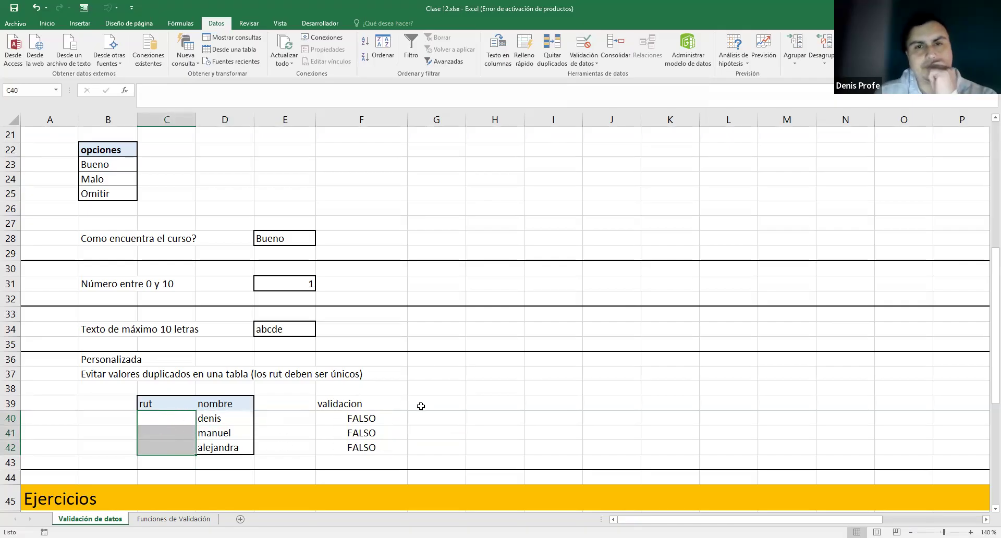
# - Open and dismiss the validation settings for rut cells C40:C42
pyautogui.click(577, 63)
pyautogui.click(592, 75)
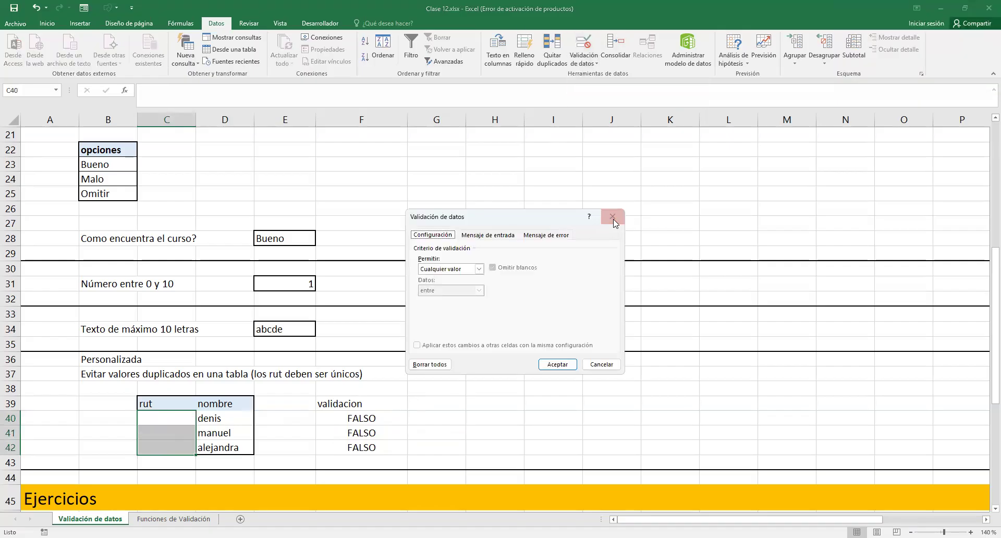
pyautogui.click(642, 215)
pyautogui.click(185, 418)
pyautogui.keyDown('shift'); pyautogui.click(183, 447); pyautogui.keyUp('shift')
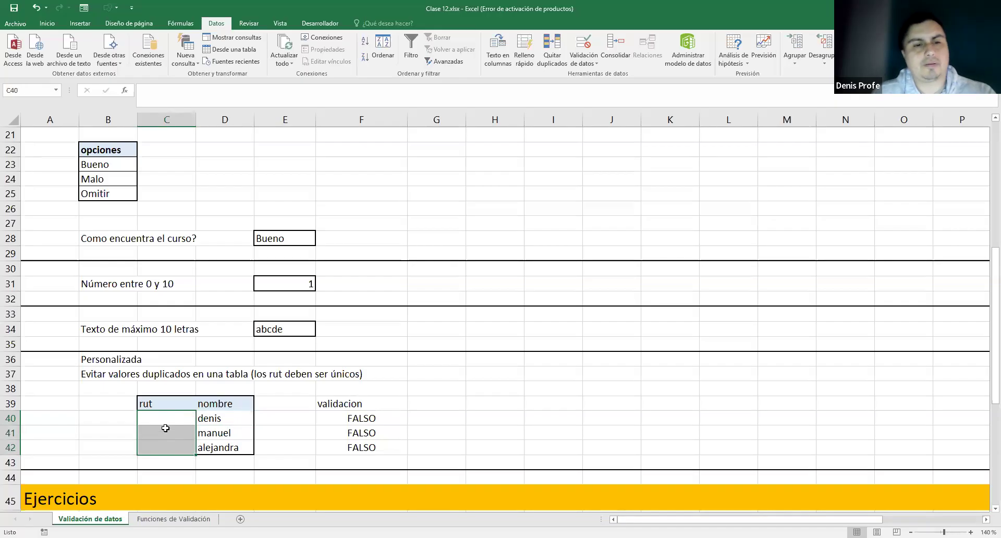
# - Review the CONTAR.SI formula in validacion cell F40, leaving it unchanged
pyautogui.click(368, 422)
pyautogui.click(369, 447)
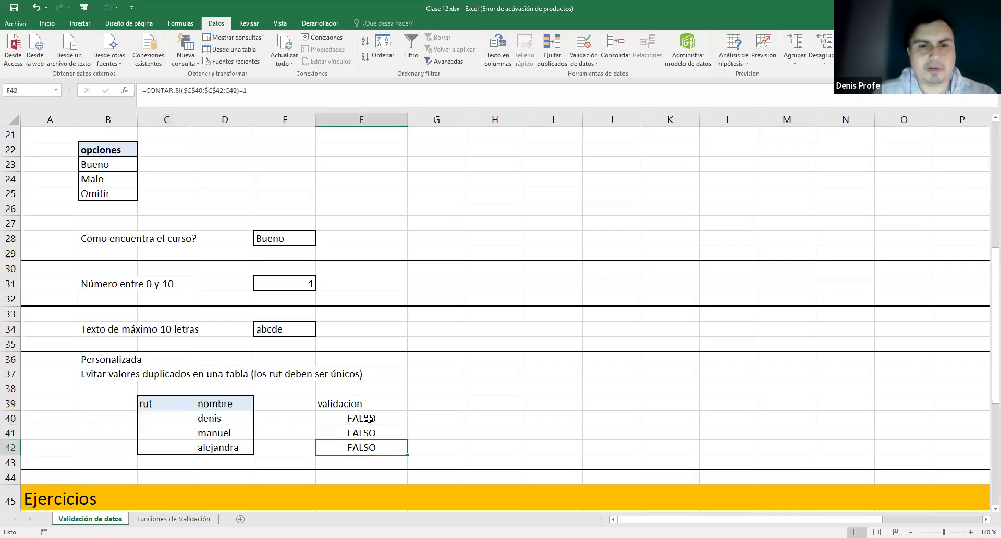
pyautogui.doubleClick(369, 419)
pyautogui.moveTo(319, 417); pyautogui.dragTo(560, 421)
pyautogui.hotkey('ctrl', 'c')
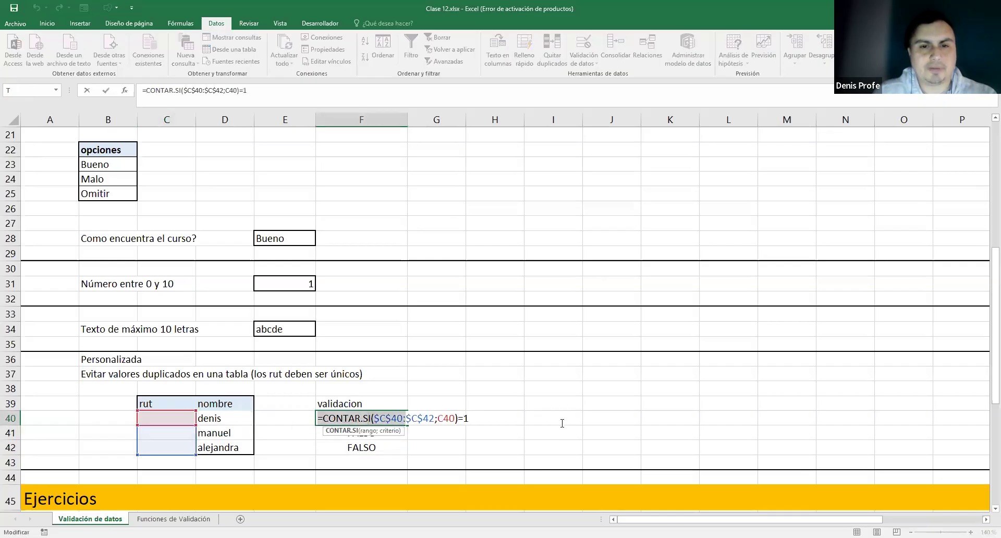
pyautogui.press('Escape')
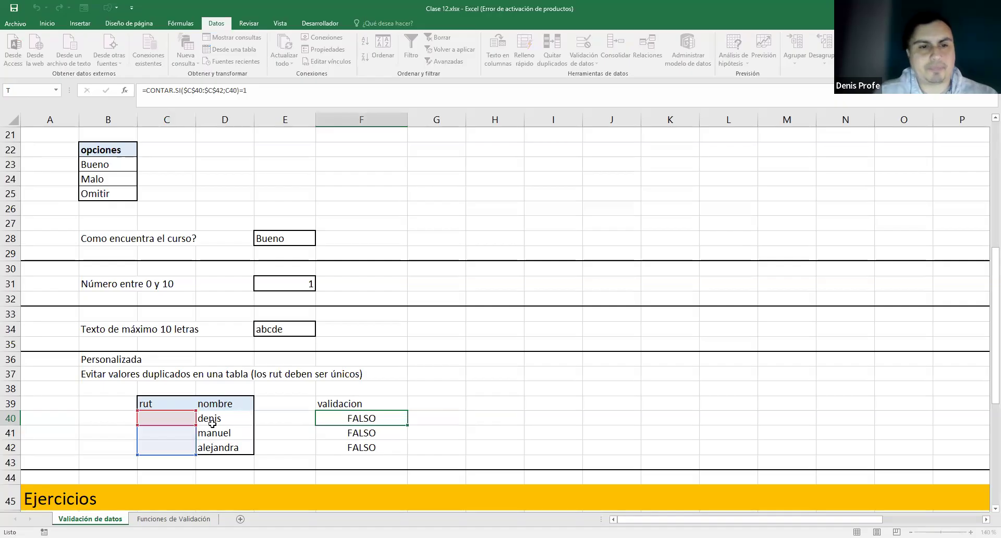
# - Apply the custom validation =CONTAR.SI($C$40:$C$42;C40)=1 to rut cells C40:C42
pyautogui.moveTo(190, 416); pyautogui.dragTo(186, 444)
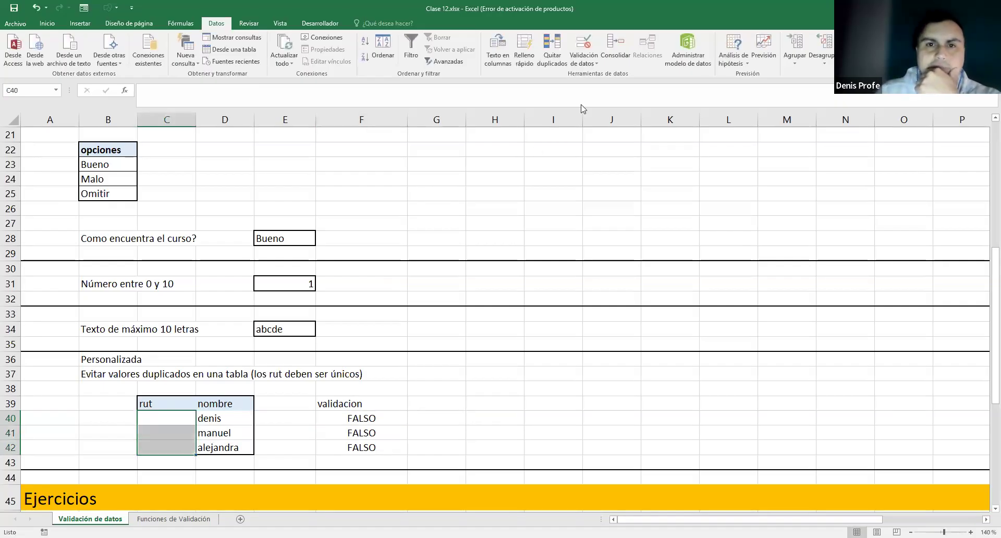
pyautogui.click(583, 46)
pyautogui.click(478, 268)
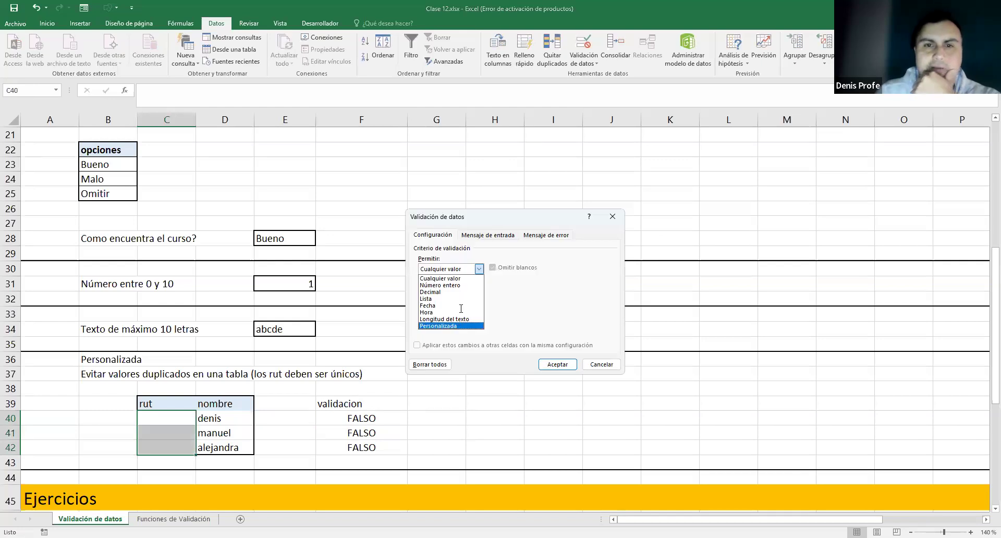
pyautogui.press('Return')
pyautogui.click(459, 311)
pyautogui.hotkey('ctrl', 'v')
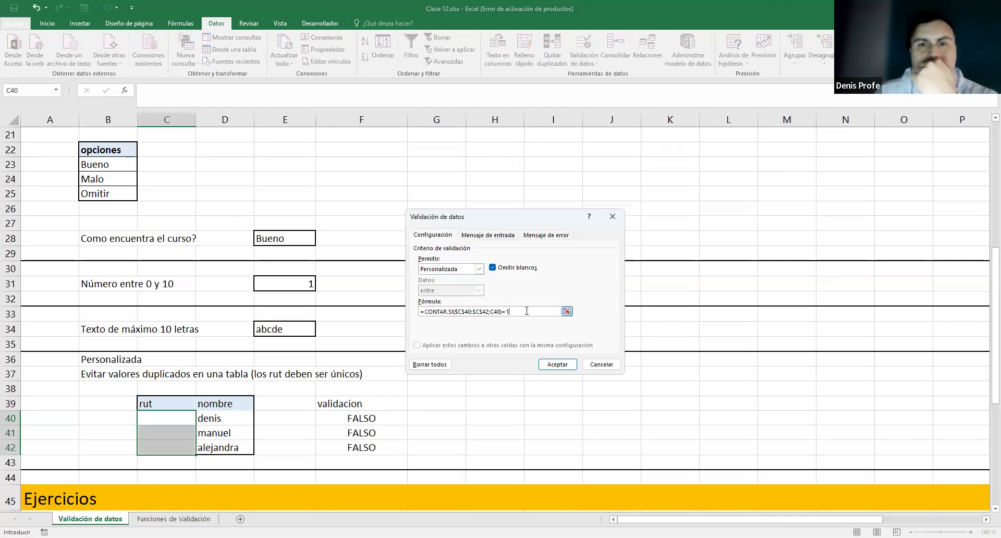
pyautogui.click(557, 364)
pyautogui.click(437, 416)
pyautogui.click(176, 417)
# - Enter rut values 1, 2 and 3 in C40:C42
pyautogui.write('1')
pyautogui.click(176, 432)
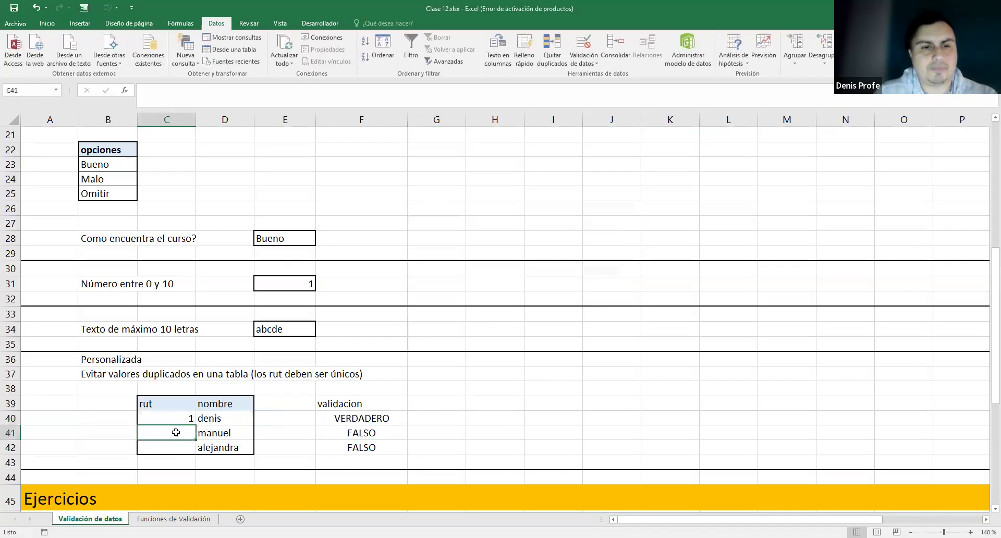
pyautogui.write('2')
pyautogui.click(181, 448)
pyautogui.write('3')
# - Test a duplicate 2 in C40, see it rejected, and enter 1 instead
pyautogui.click(189, 427)
pyautogui.click(189, 418)
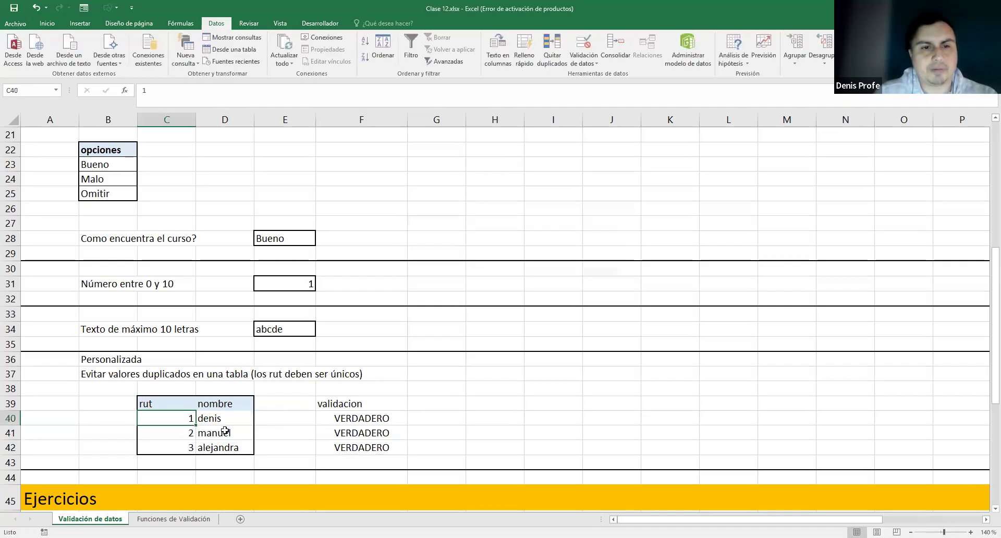
pyautogui.write('2')
pyautogui.press('Return')
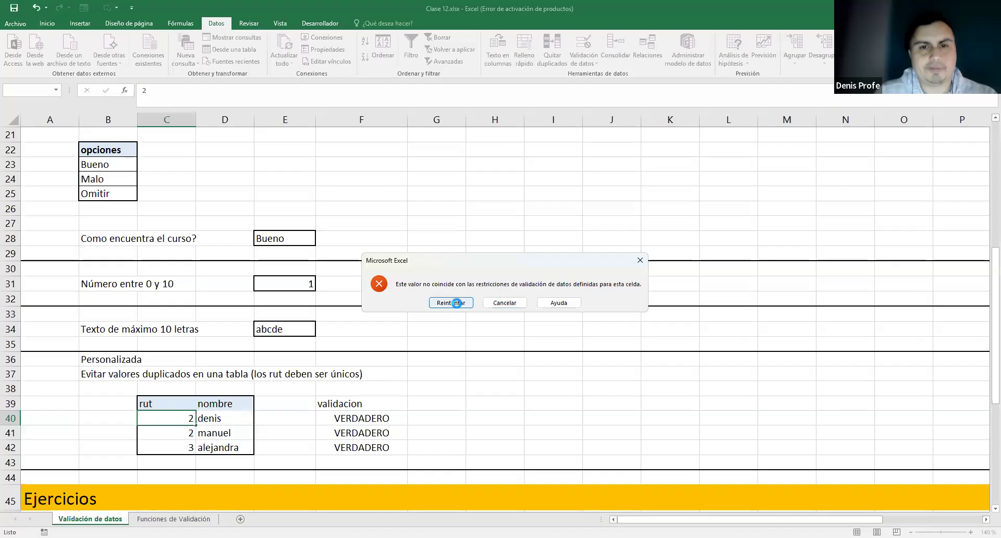
pyautogui.click(450, 303)
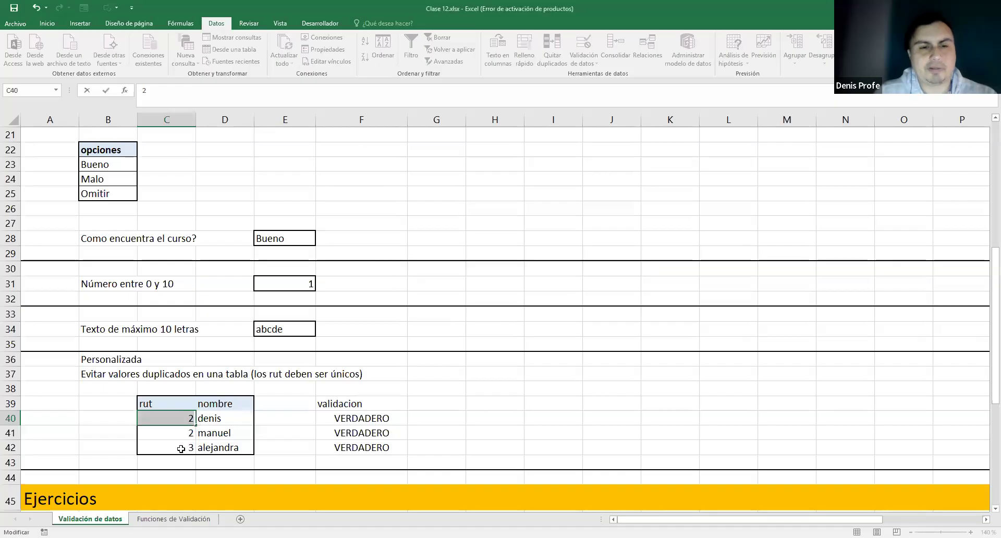
pyautogui.write('1')
pyautogui.hotkey('ctrl', 'Return')
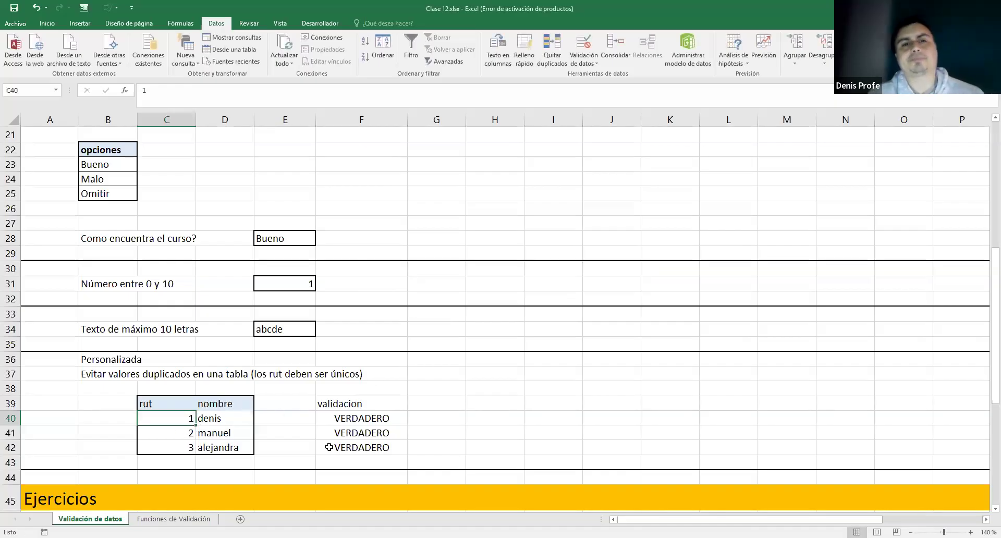
# - Clear C40:C42 and re-enter the rut values 1, 2 and 3
pyautogui.press('Delete')
pyautogui.click(177, 436)
pyautogui.press('Delete')
pyautogui.click(180, 447)
pyautogui.press('Delete')
pyautogui.click(186, 419)
pyautogui.write('1')
pyautogui.press('Return')
pyautogui.write('2')
pyautogui.press('Return')
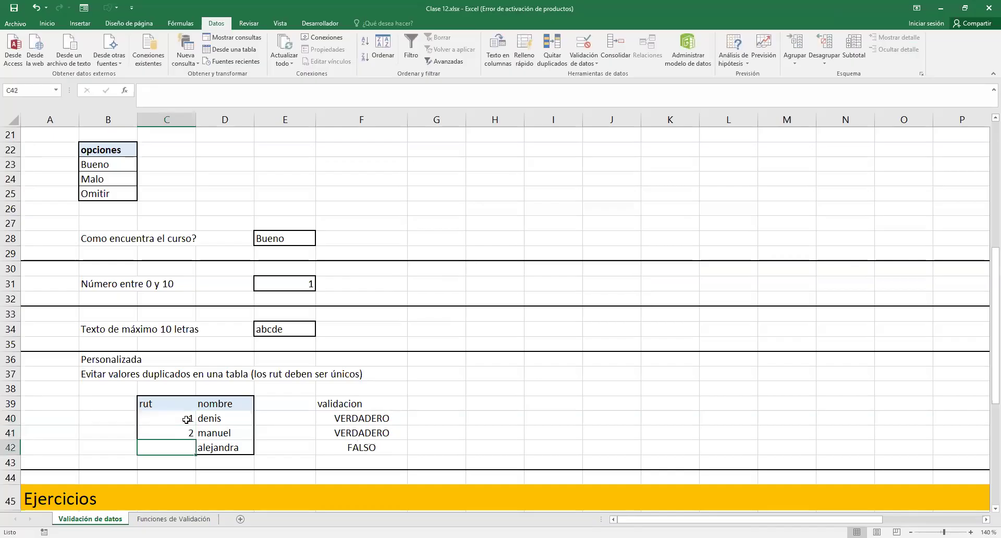
pyautogui.write('3')
pyautogui.press('Up')
# - Confirm a duplicate 3 in C41 is rejected, then review C41's validation rule
pyautogui.write('3')
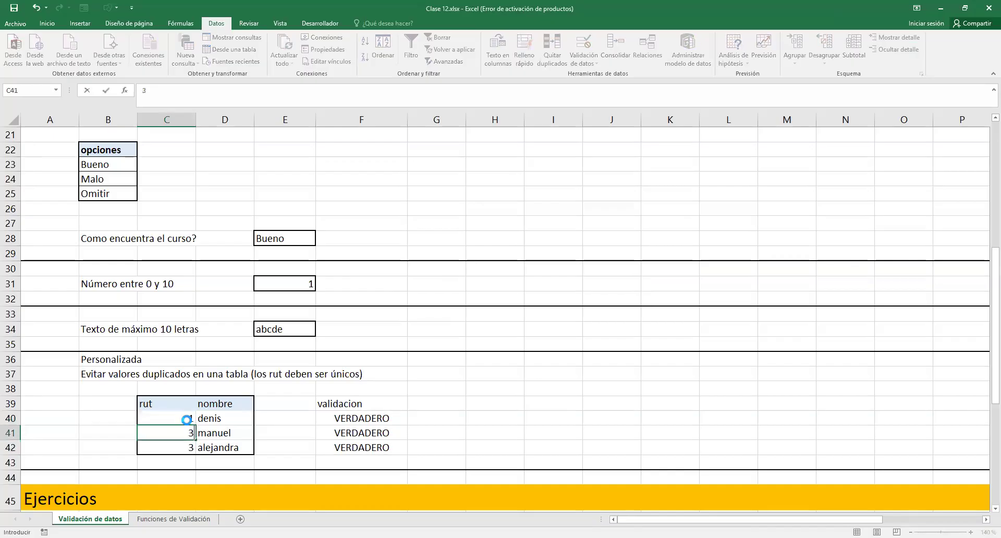
pyautogui.press('Return')
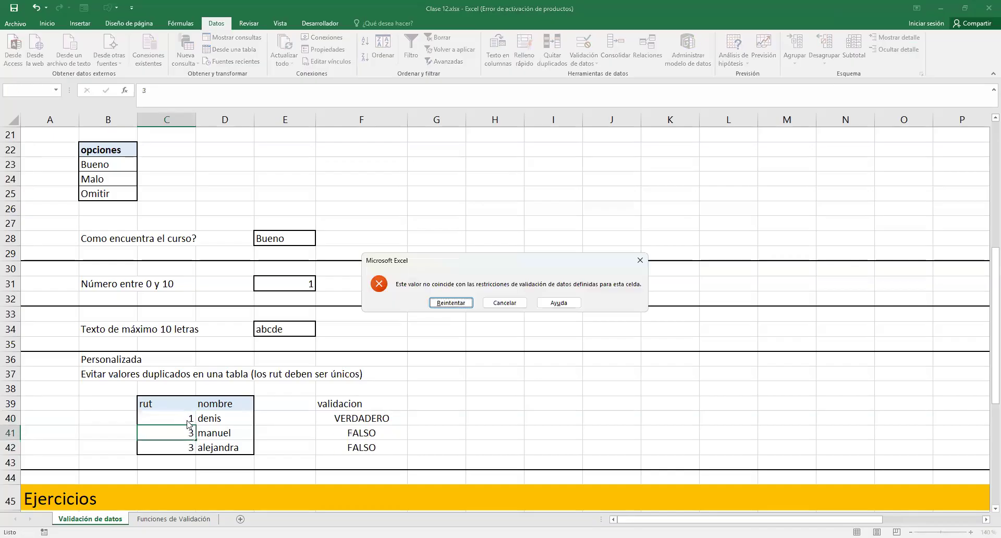
pyautogui.click(500, 302)
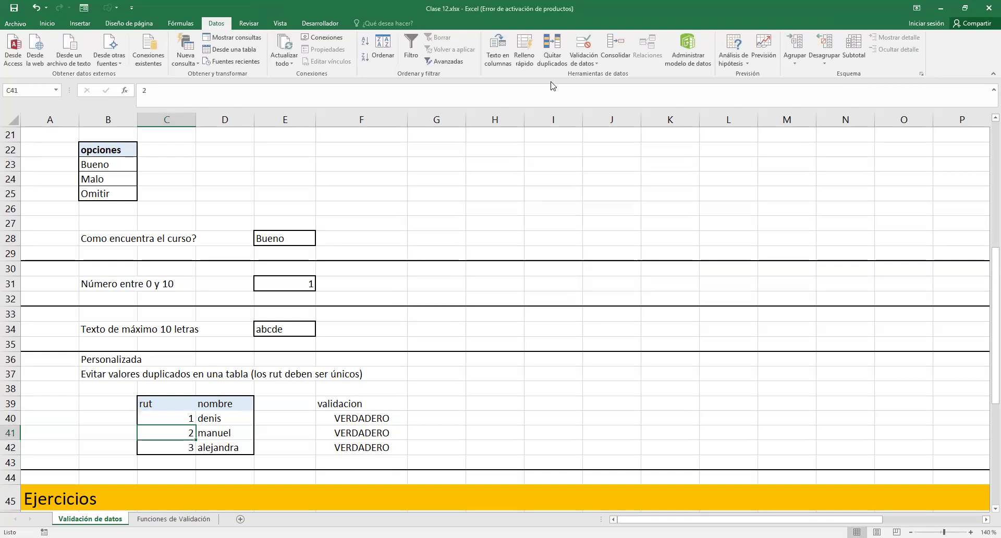
pyautogui.click(588, 67)
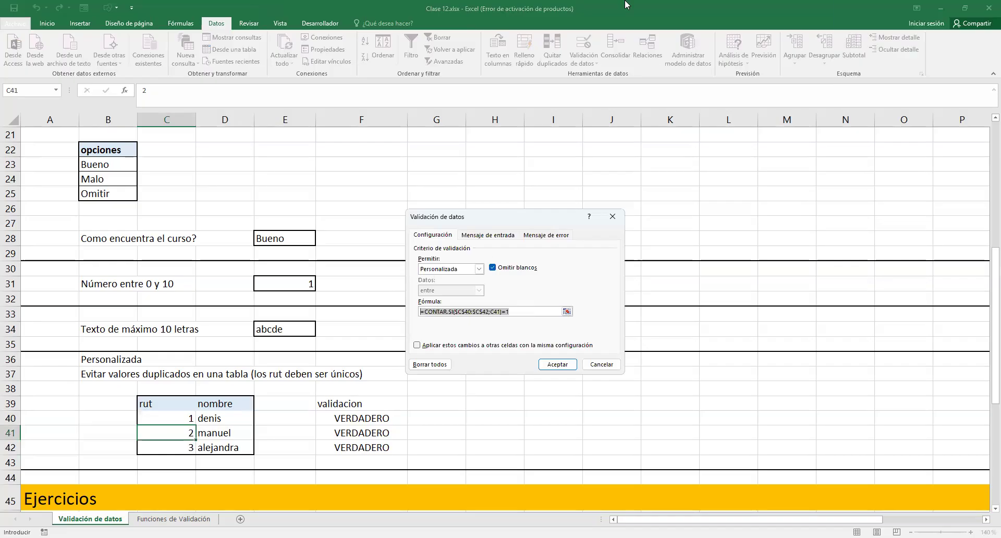
pyautogui.click(612, 216)
pyautogui.click(468, 356)
pyautogui.scroll(-6, 229, 401)
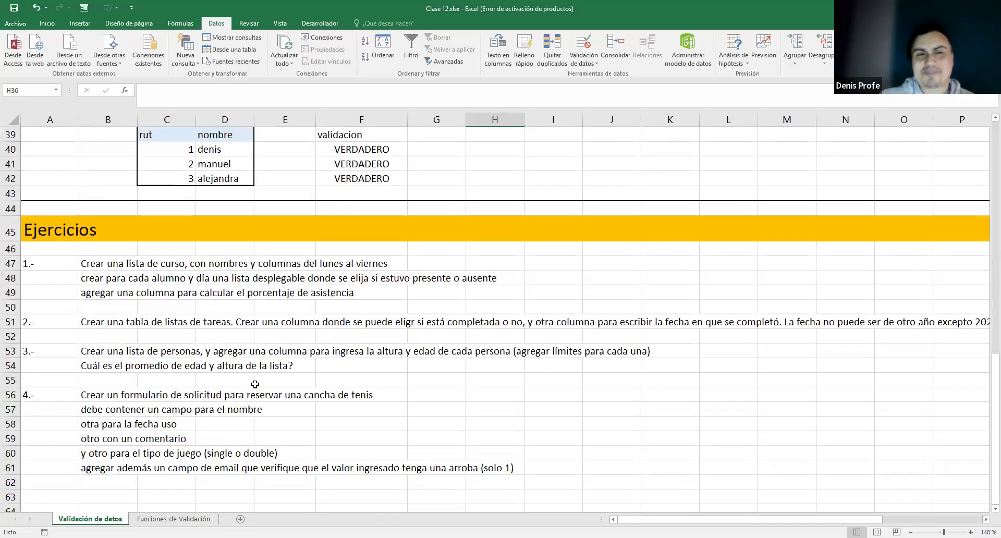
pyautogui.scroll(2, 312, 385)
pyautogui.scroll(1, 346, 386)
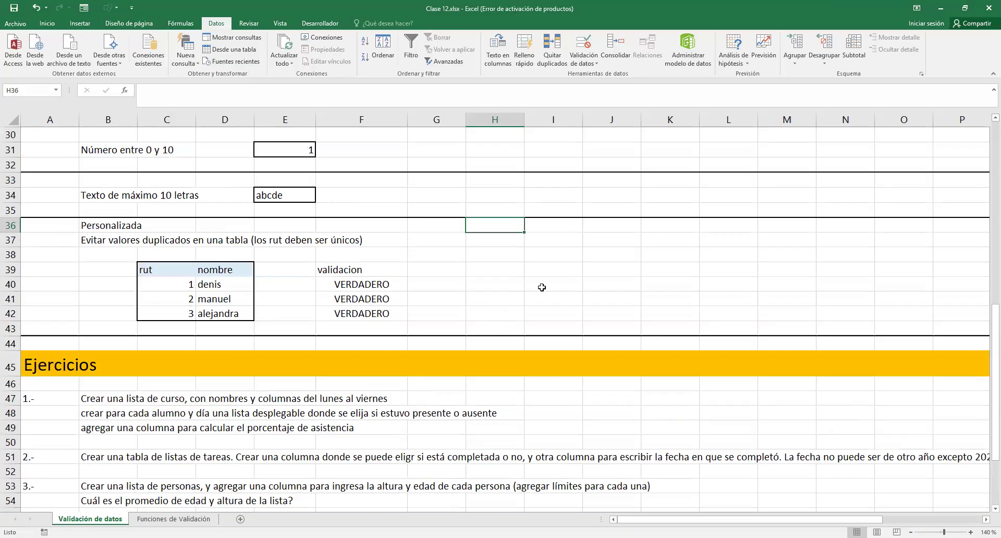
pyautogui.scroll(-1, 553, 276)
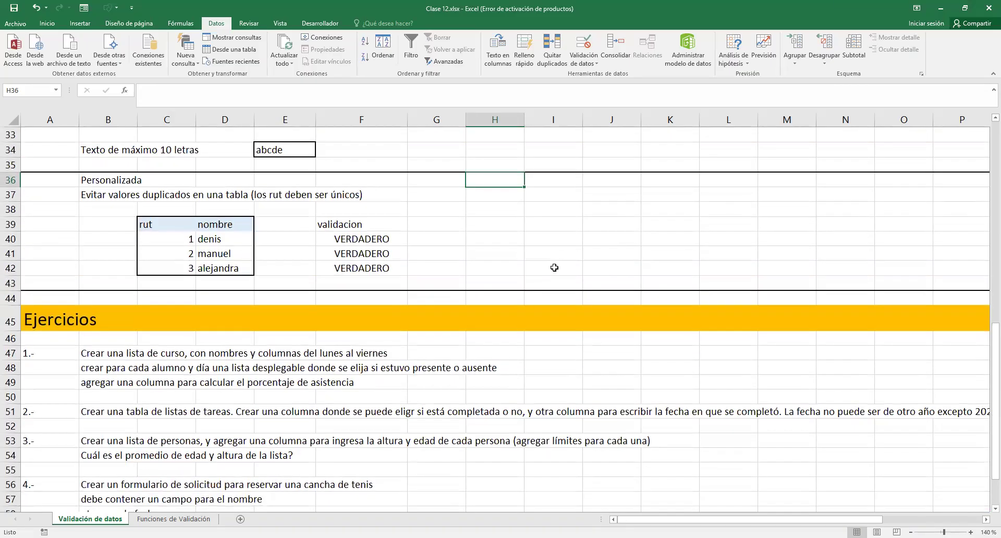
pyautogui.scroll(9, 554, 268)
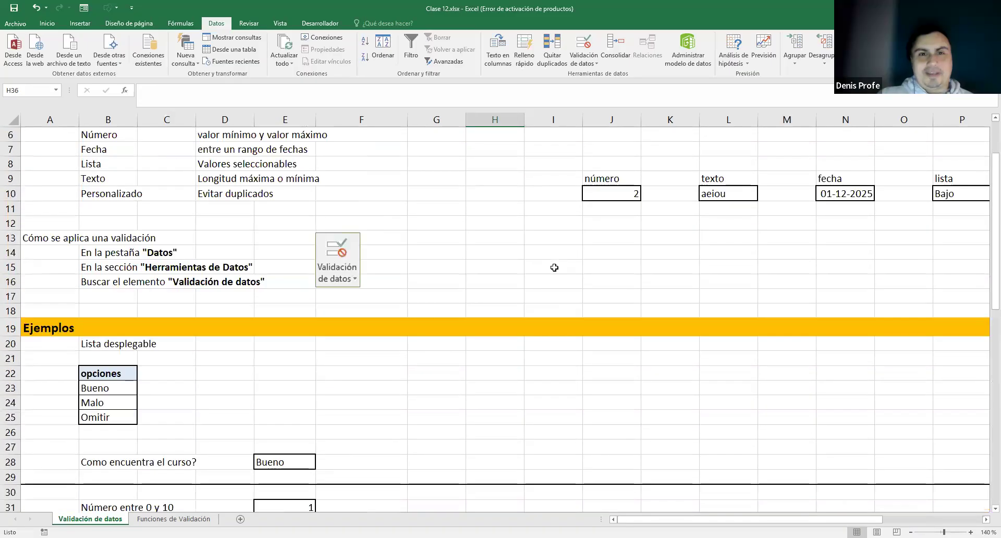
pyautogui.scroll(-11, 554, 271)
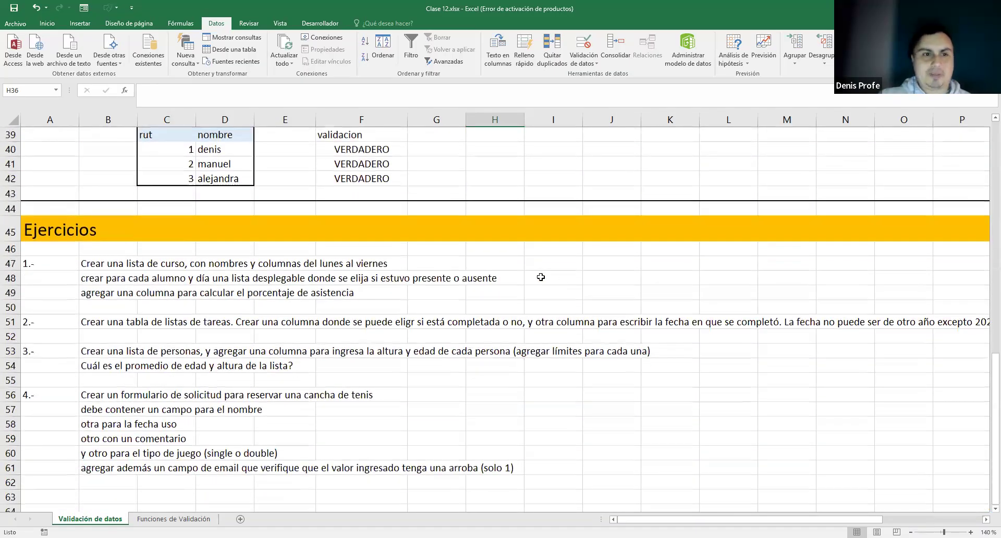
pyautogui.scroll(-1, 540, 277)
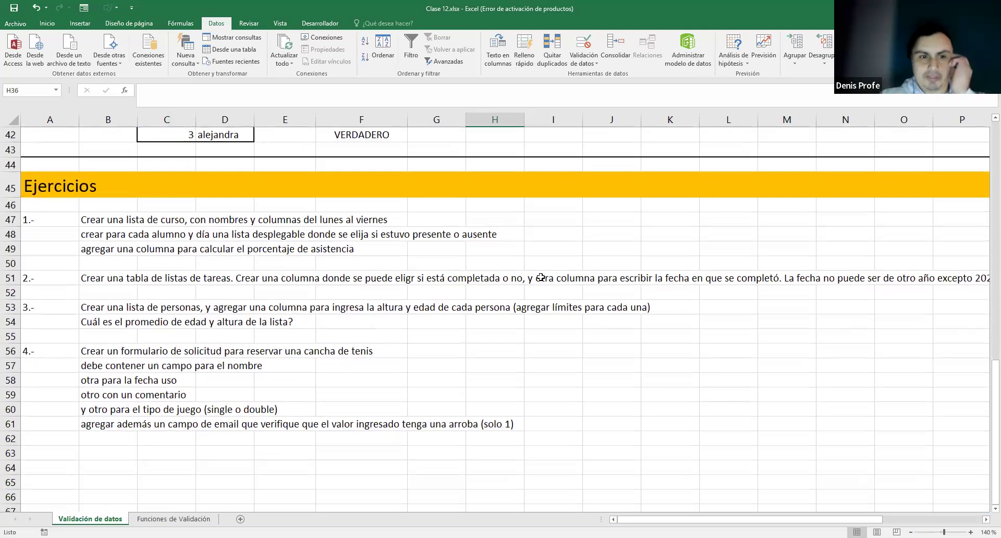
pyautogui.scroll(14, 541, 278)
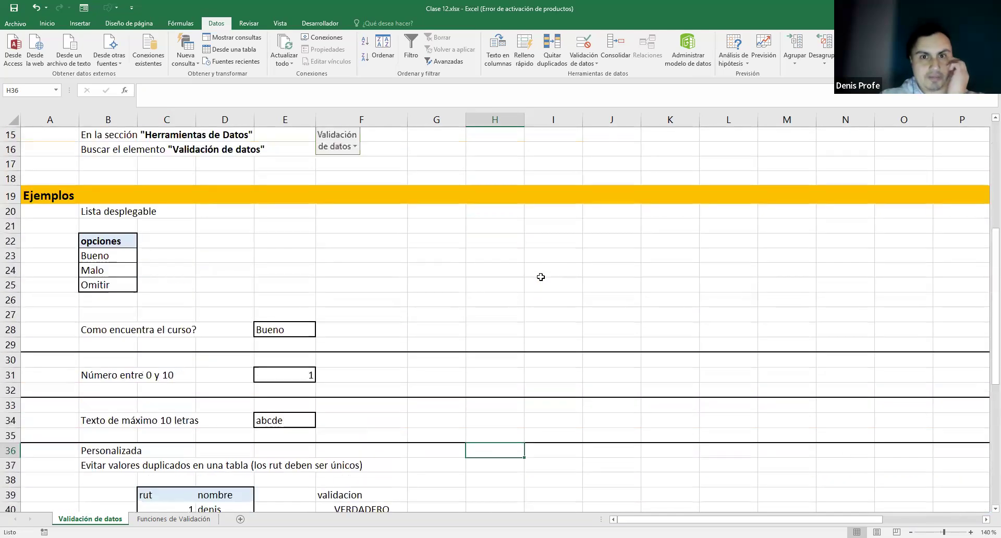
pyautogui.scroll(-6, 539, 279)
pyautogui.scroll(-6, 540, 279)
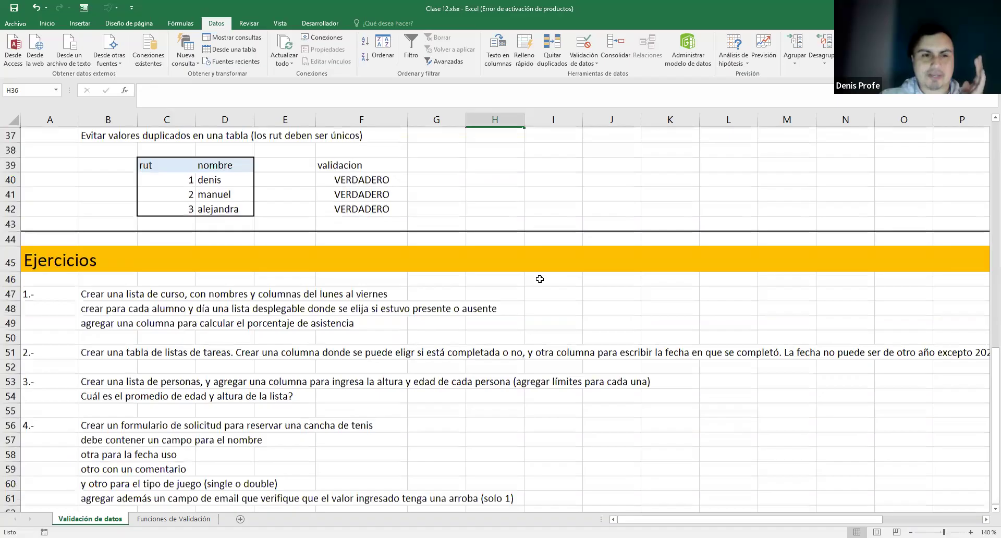
pyautogui.scroll(-1, 540, 279)
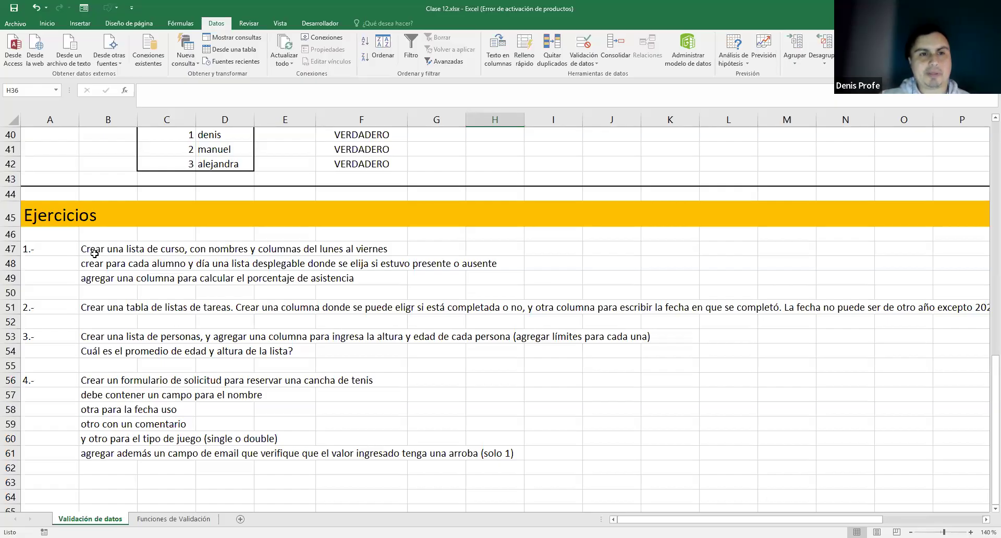
pyautogui.moveTo(94, 250); pyautogui.dragTo(391, 249)
pyautogui.moveTo(97, 264); pyautogui.dragTo(484, 261)
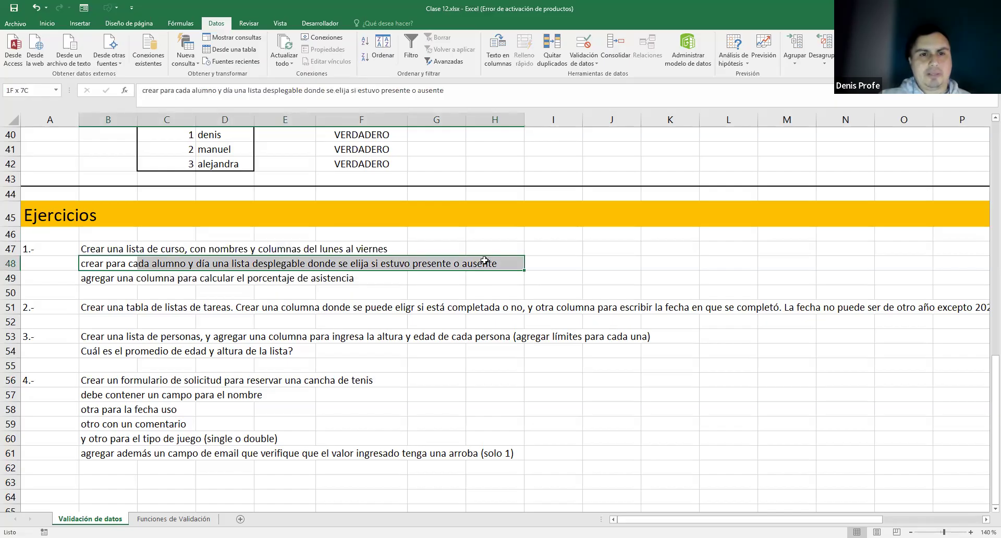
pyautogui.moveTo(484, 260); pyautogui.dragTo(484, 261)
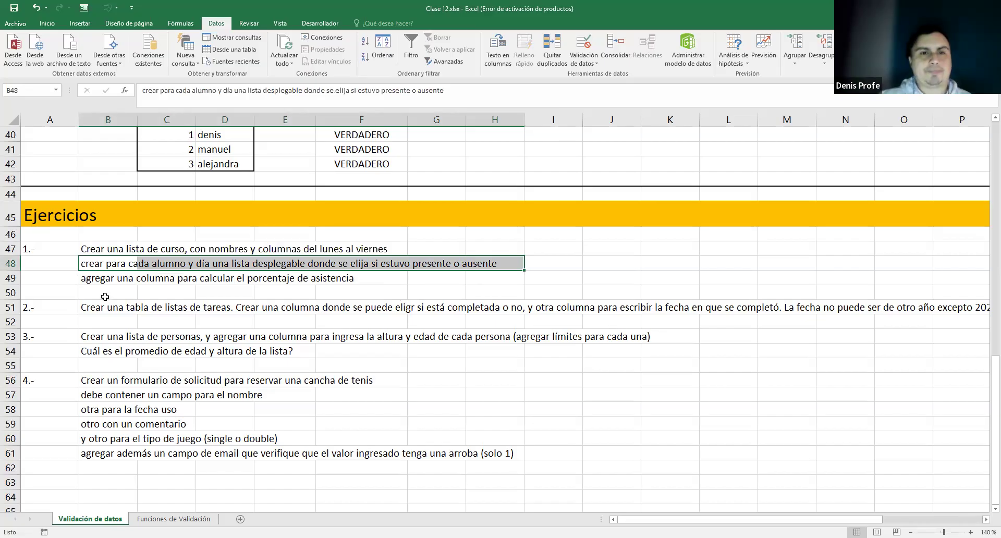
pyautogui.moveTo(85, 279); pyautogui.dragTo(340, 279)
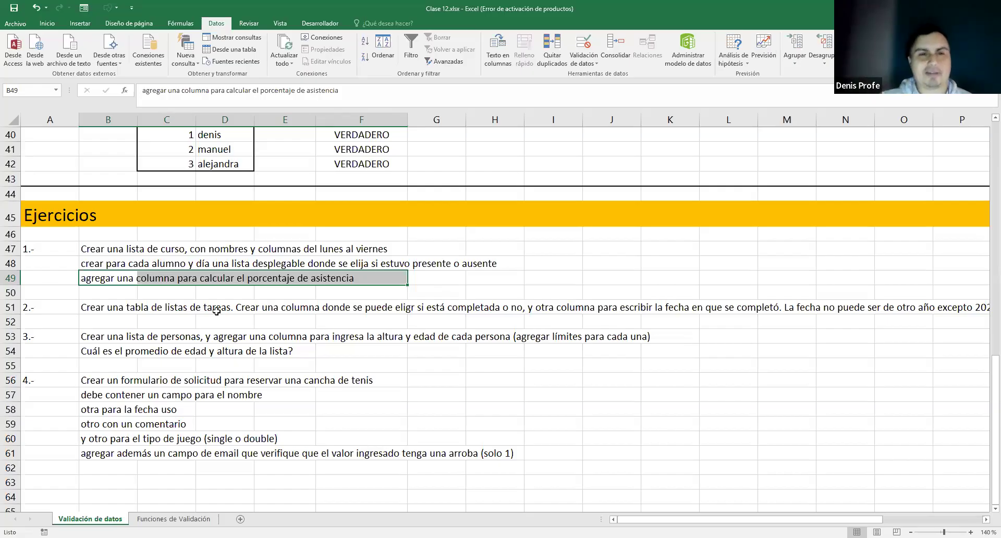
pyautogui.click(95, 308)
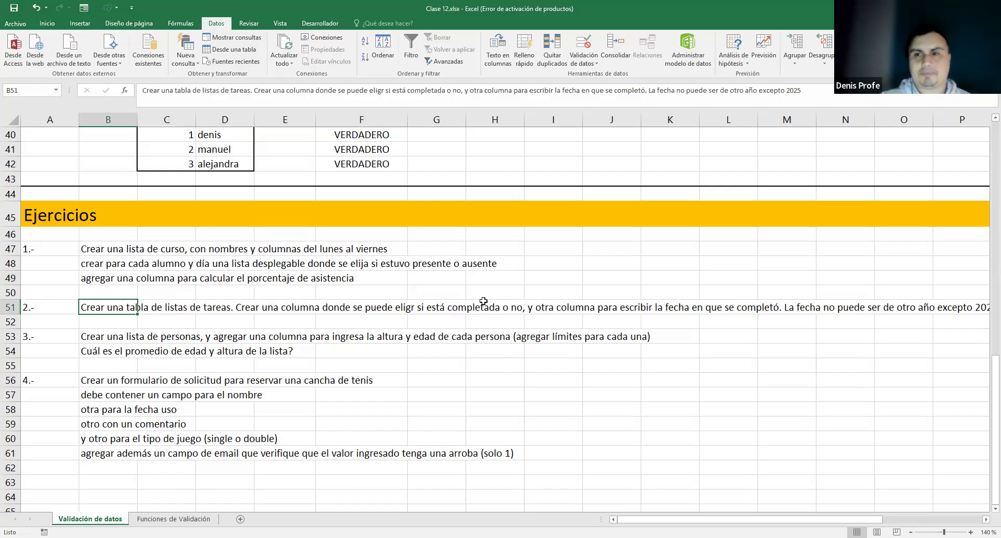
pyautogui.moveTo(776, 519); pyautogui.dragTo(730, 516)
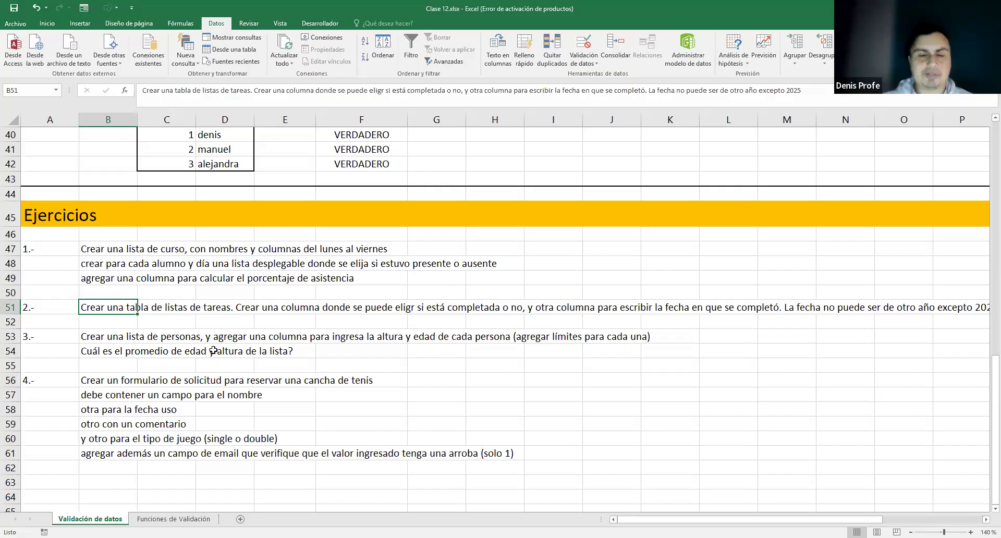
pyautogui.click(92, 454)
pyautogui.moveTo(108, 454); pyautogui.dragTo(513, 455)
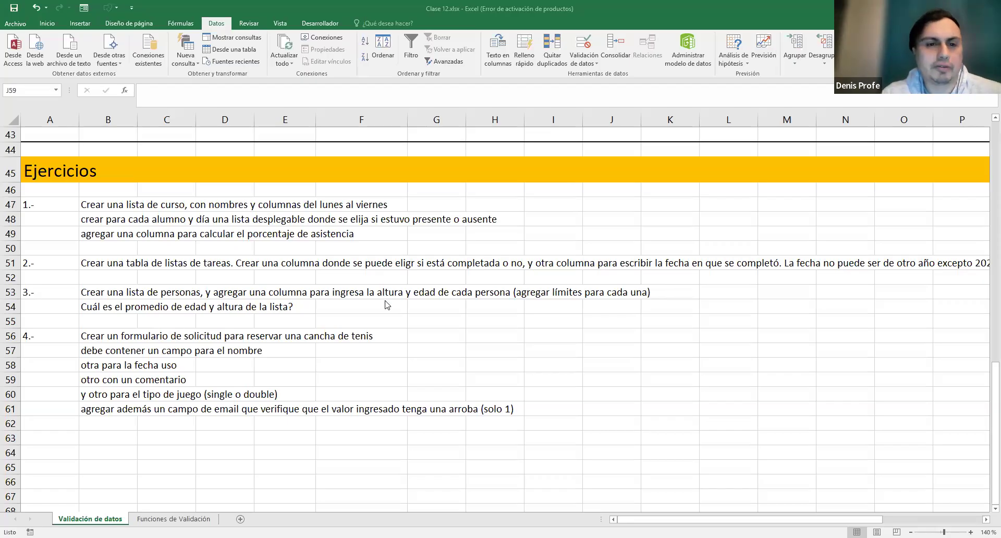
# - Type the headers 1.-, Nombre and Lunes along row 64 starting at A64
pyautogui.scroll(-2, 409, 353)
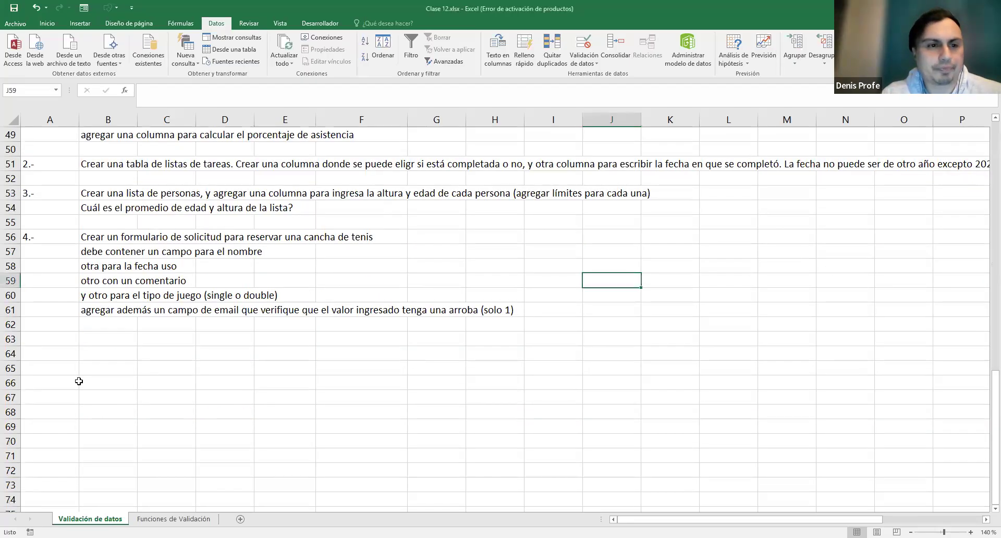
pyautogui.click(51, 356)
pyautogui.write('1.-')
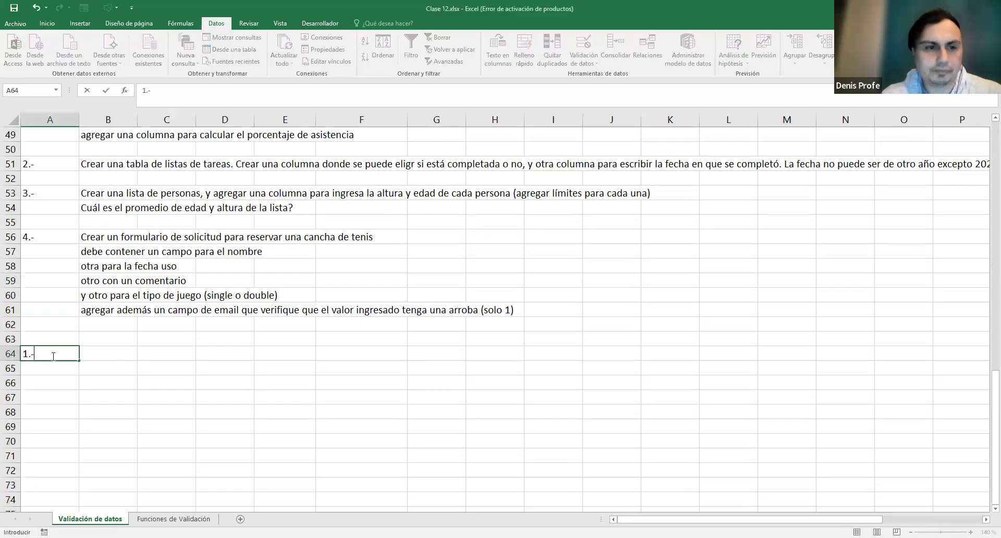
pyautogui.press('Tab')
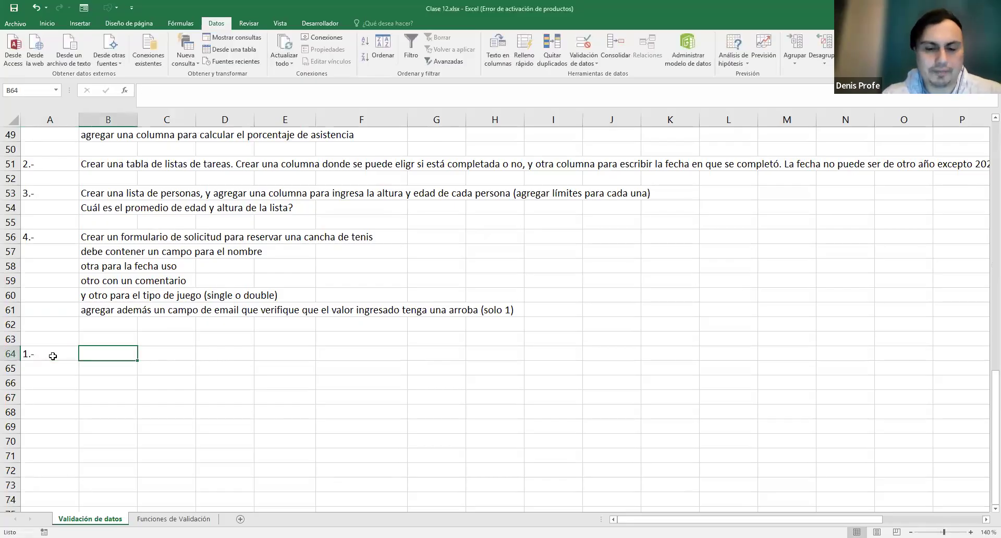
pyautogui.write('Nombre')
pyautogui.press('Tab')
pyautogui.write('Lunes')
pyautogui.press('Tab')
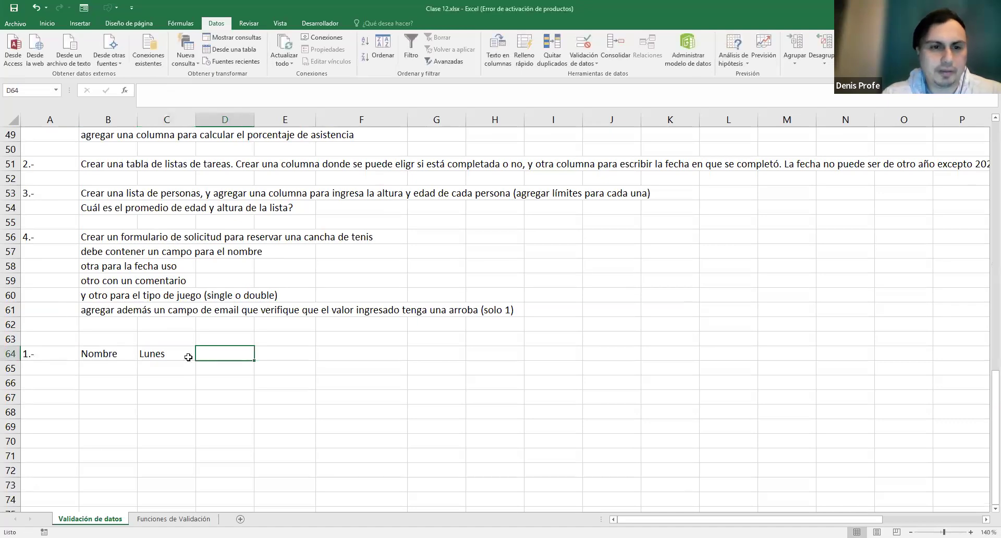
# - Fill weekday headers Lunes–Viernes and replace the extra Sábado with % asistencia
pyautogui.click(188, 357)
pyautogui.moveTo(196, 361); pyautogui.dragTo(286, 360)
pyautogui.moveTo(488, 362); pyautogui.dragTo(487, 362)
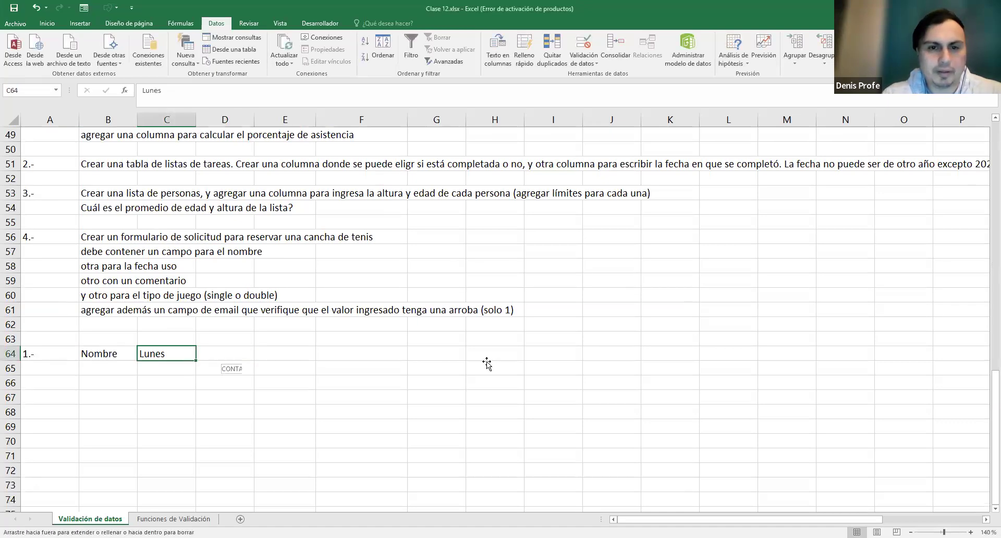
pyautogui.scroll(1, 397, 331)
pyautogui.scroll(3, 397, 331)
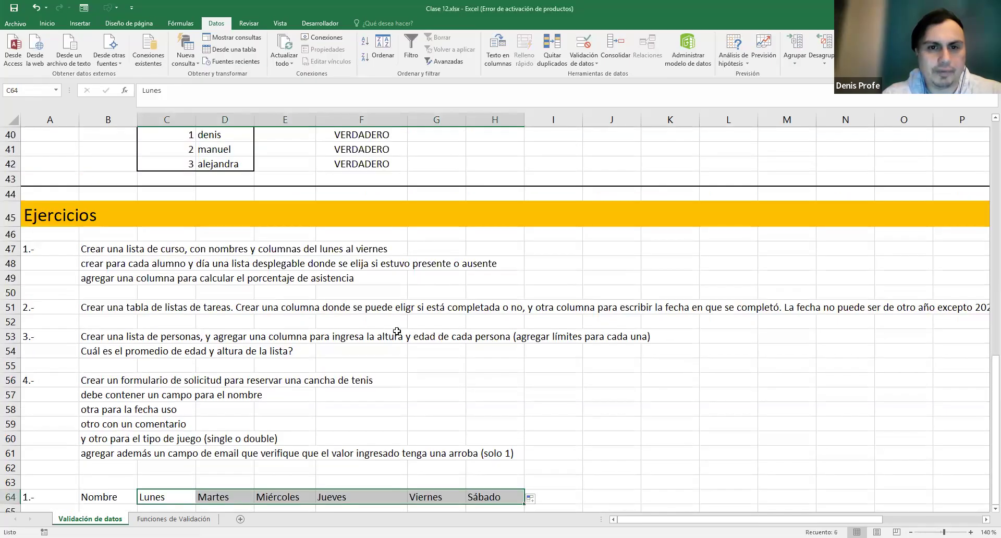
pyautogui.scroll(-2, 397, 331)
pyautogui.click(495, 396)
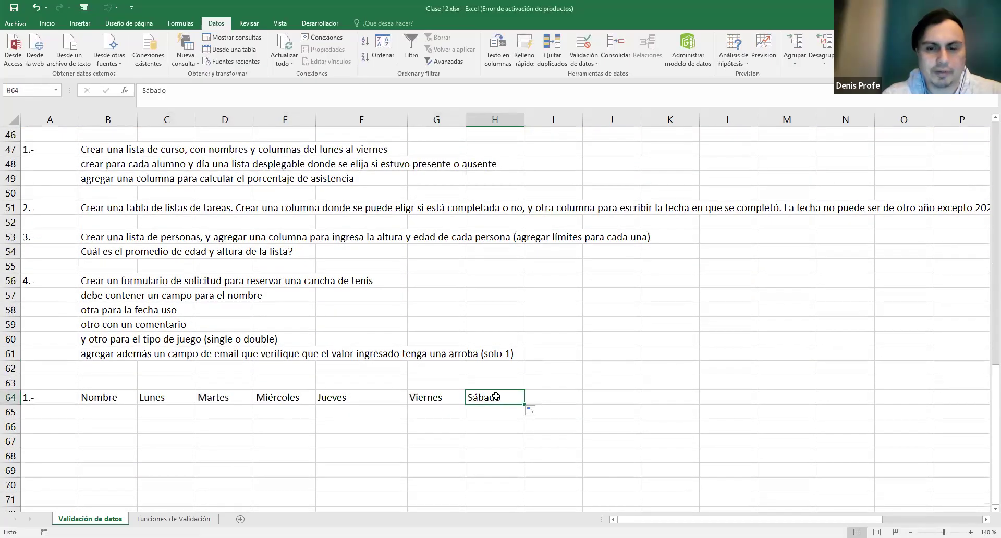
pyautogui.press('BackSpace')
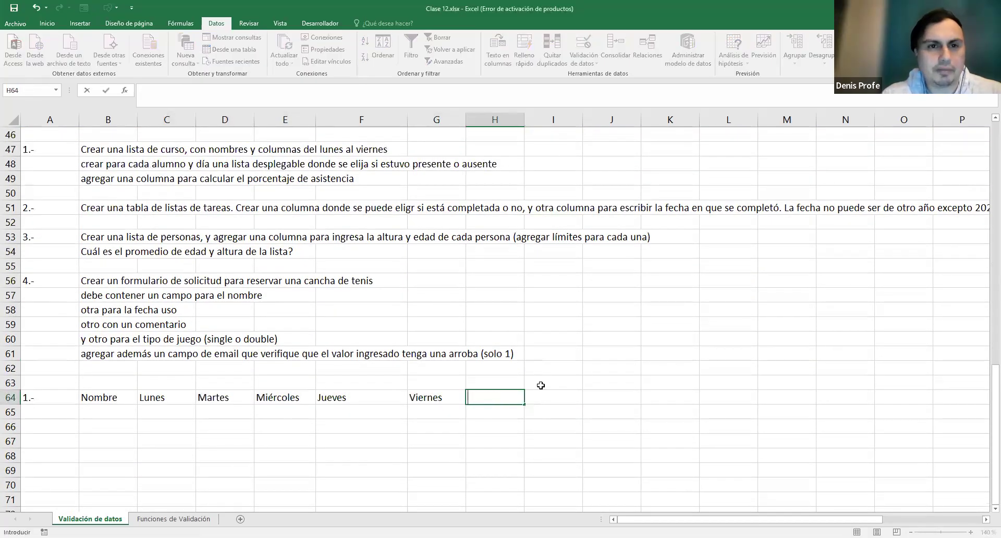
pyautogui.write('%')
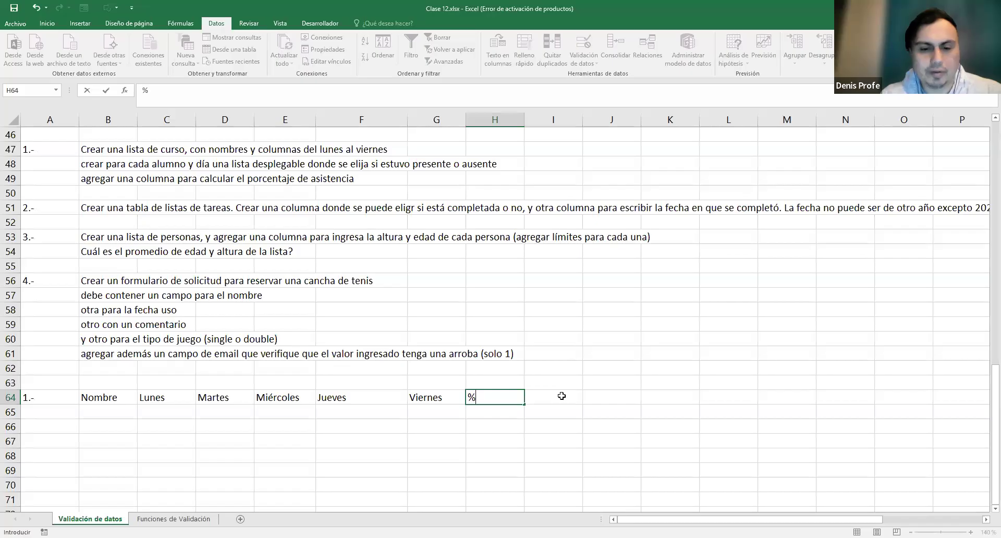
pyautogui.write(' asistencia')
pyautogui.press('Return')
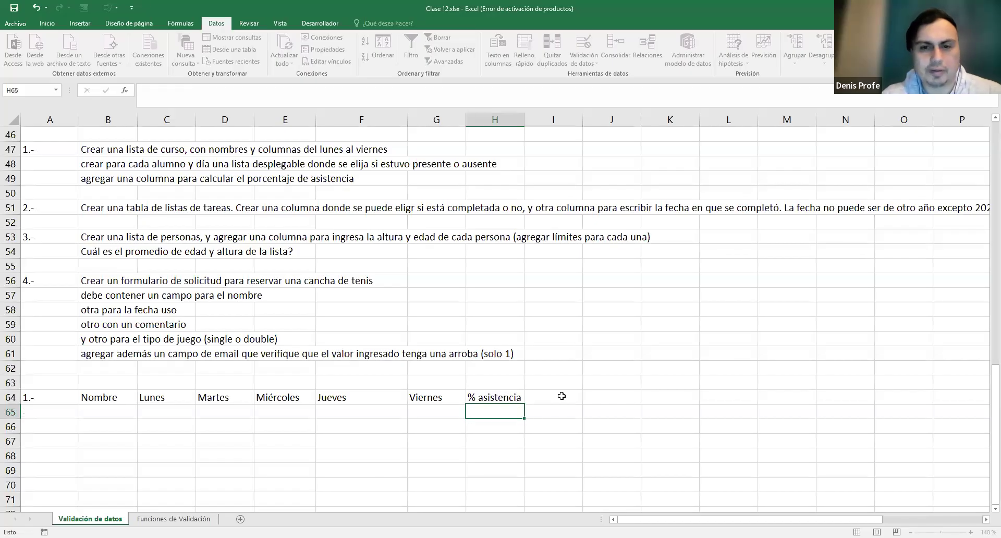
# - List three student names under Nombre in B65:B67
pyautogui.scroll(-2, 396, 338)
pyautogui.scroll(1, 386, 366)
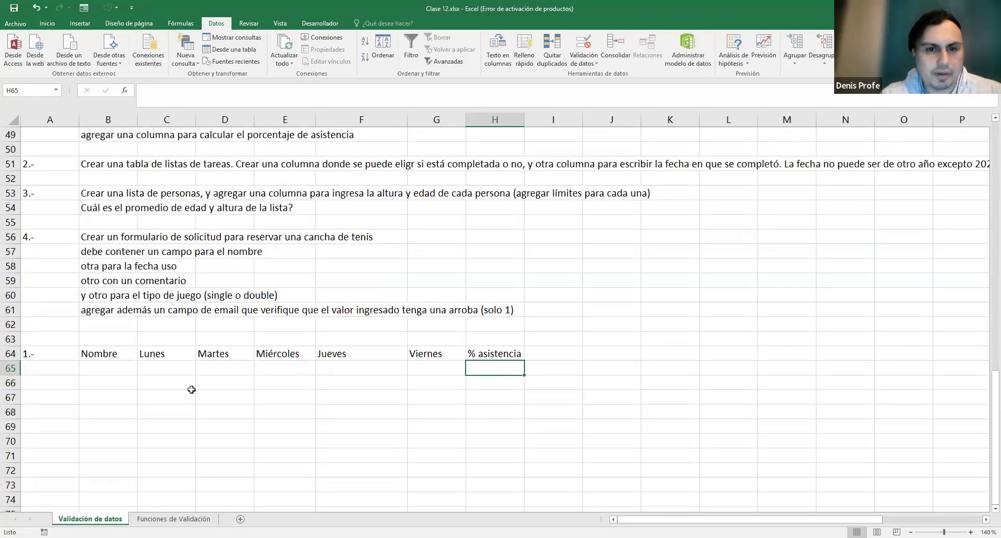
pyautogui.scroll(-1, 130, 371)
pyautogui.click(111, 322)
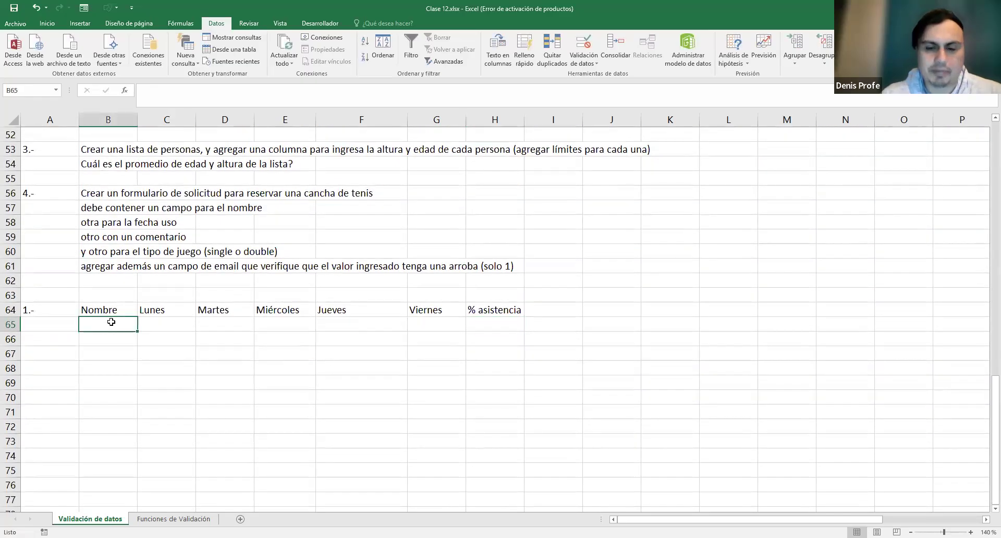
pyautogui.write('Denis')
pyautogui.press('Return')
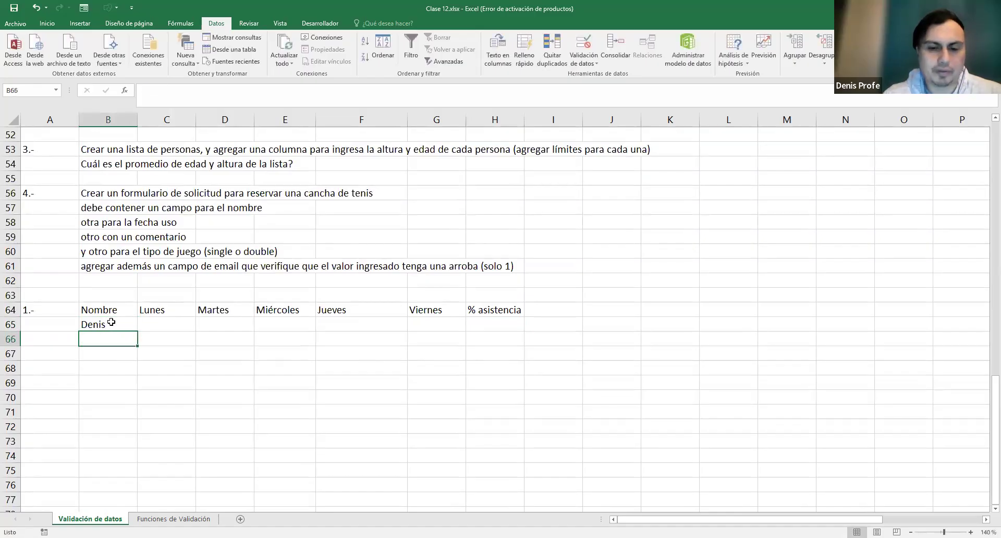
pyautogui.write('Pamela')
pyautogui.press('Return')
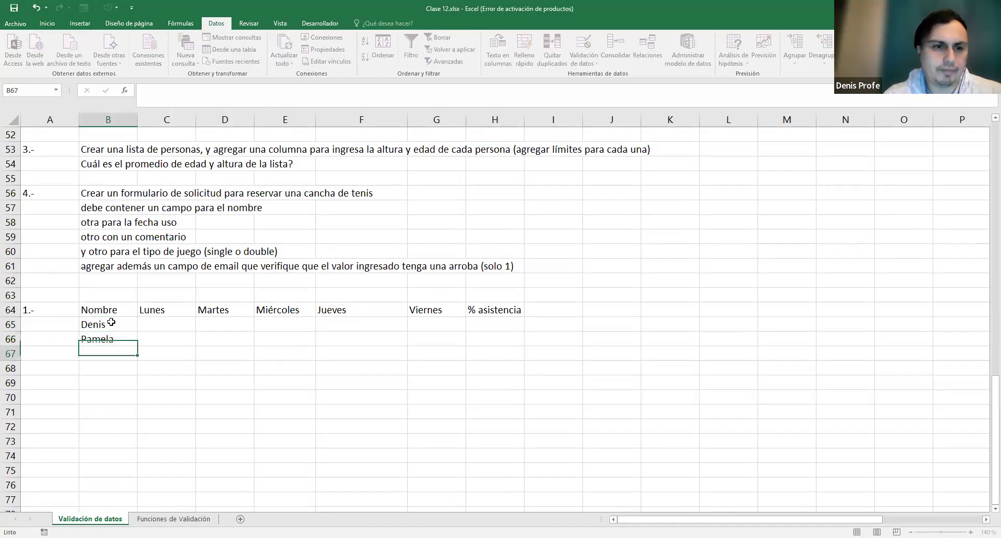
pyautogui.write('Roberto')
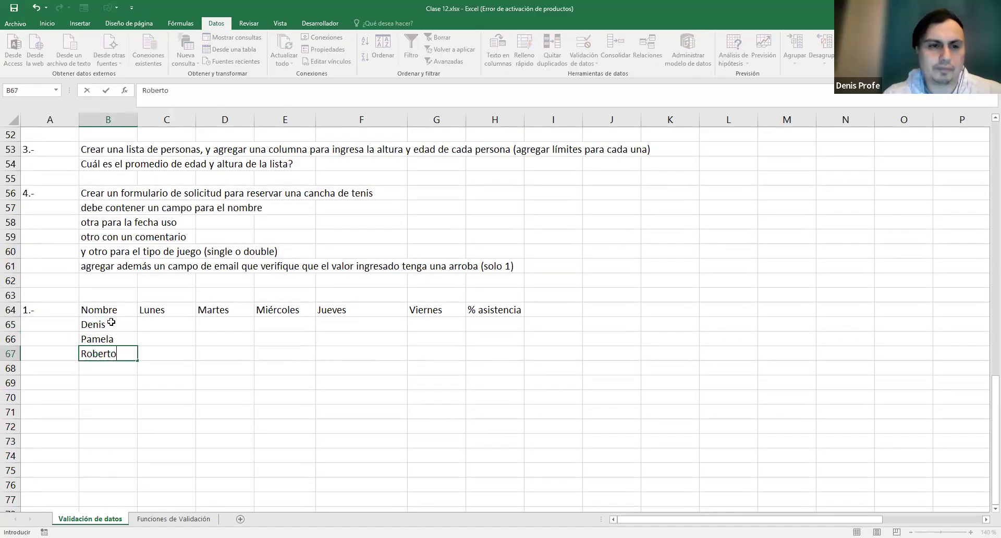
pyautogui.press('Tab')
# - Give B64:H67 all borders and a blue-grey fill on header row B64:H64
pyautogui.moveTo(99, 311); pyautogui.dragTo(483, 346)
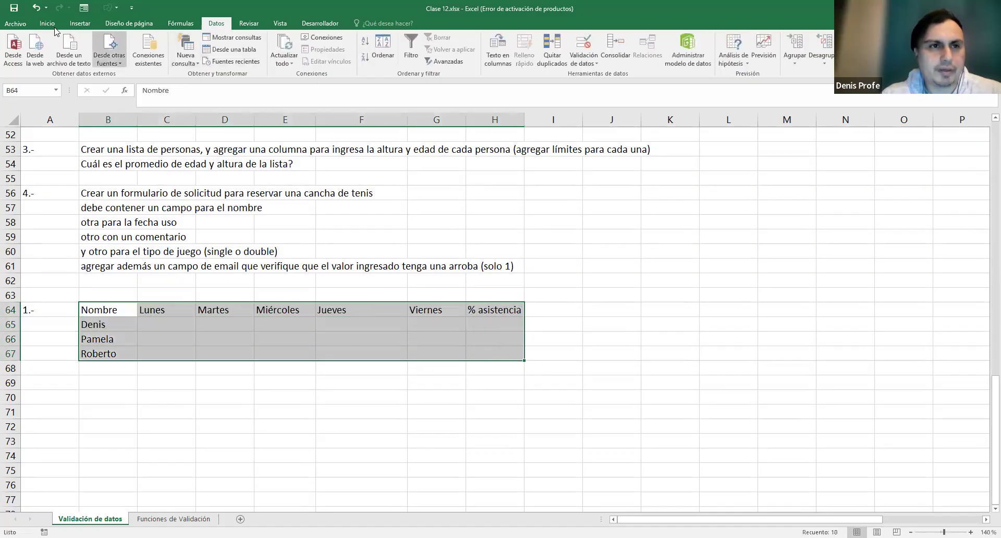
pyautogui.scroll(4, 141, 41)
pyautogui.click(137, 57)
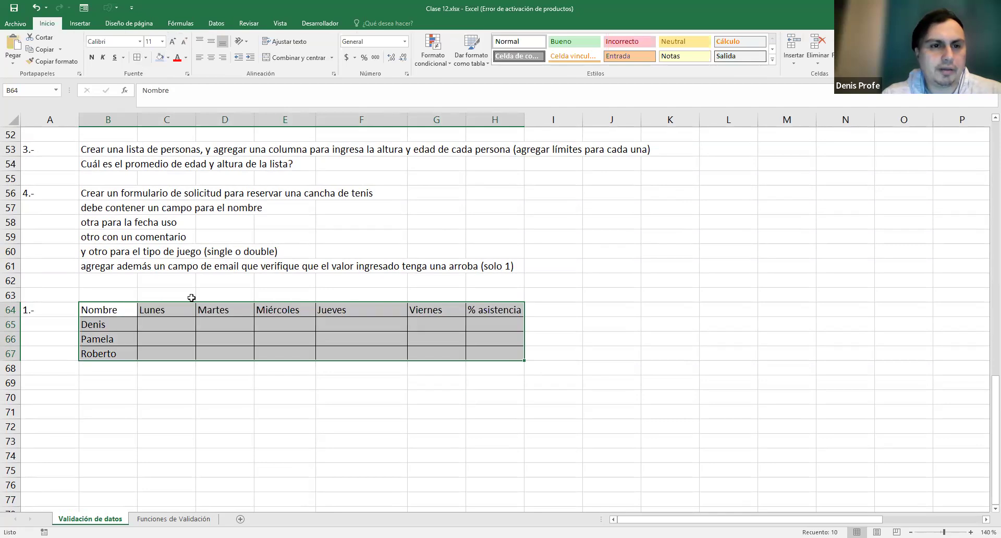
pyautogui.moveTo(99, 310); pyautogui.dragTo(498, 310)
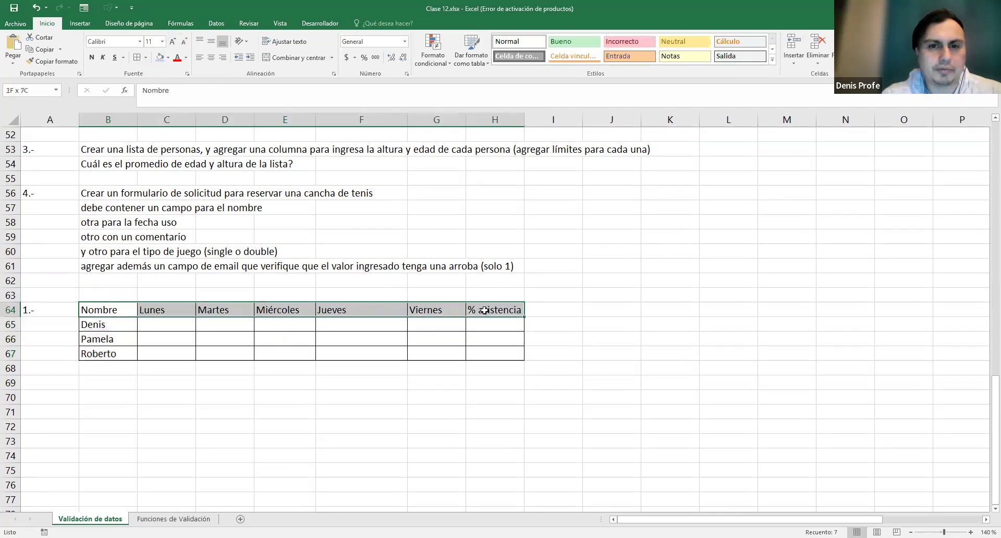
pyautogui.click(158, 58)
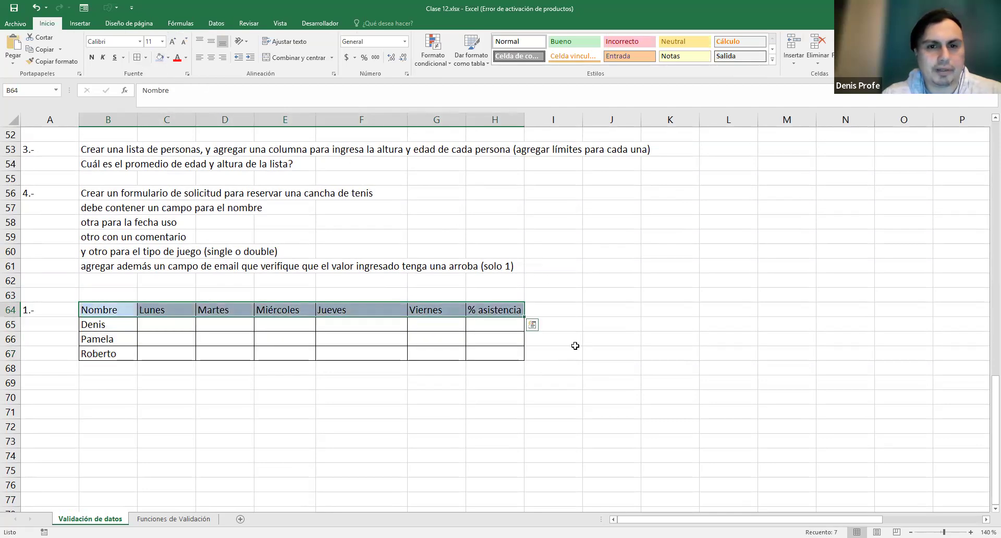
pyautogui.scroll(2, 576, 345)
pyautogui.scroll(-1, 578, 345)
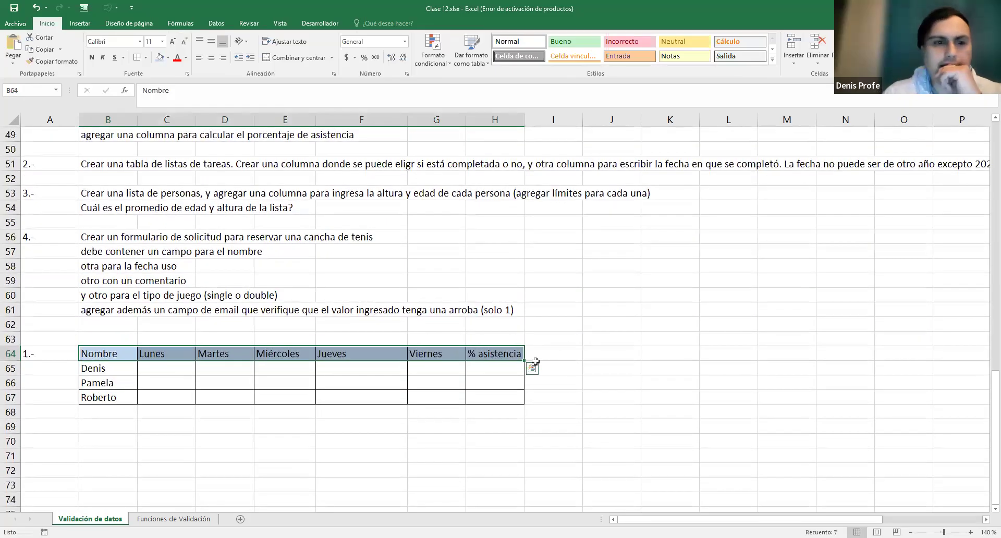
pyautogui.scroll(1, 443, 385)
pyautogui.click(175, 412)
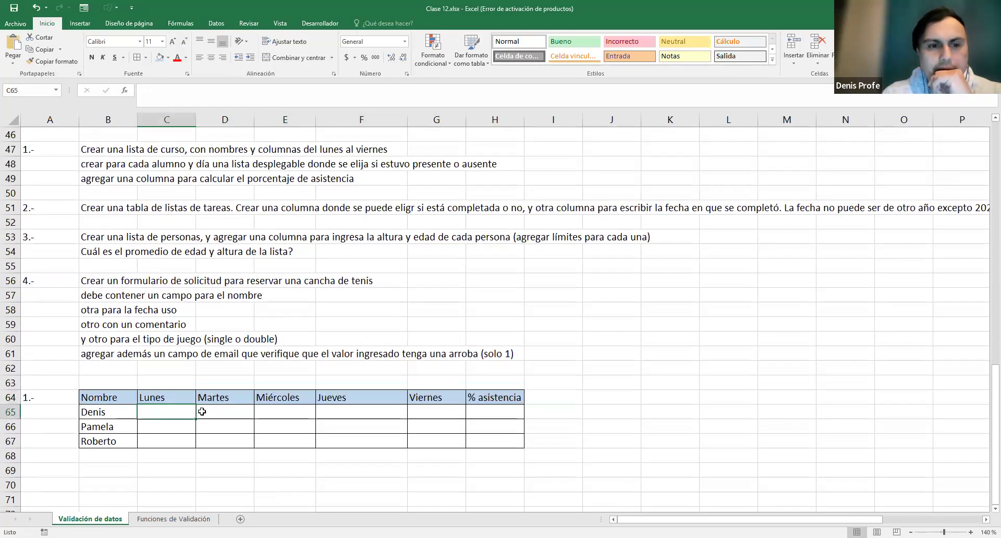
pyautogui.moveTo(187, 412); pyautogui.dragTo(433, 442)
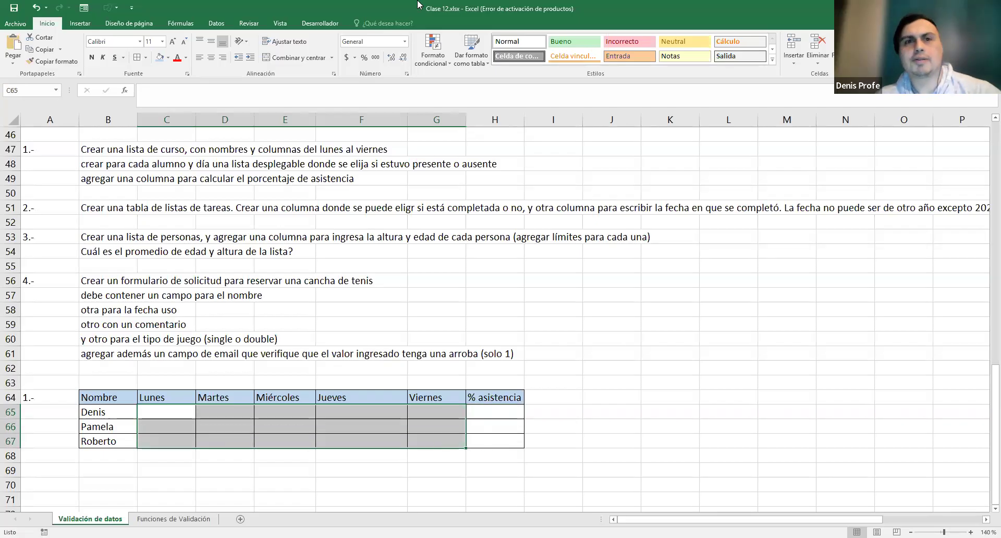
# - Try setting a List rule in Data Validation, then cancel it
pyautogui.click(216, 23)
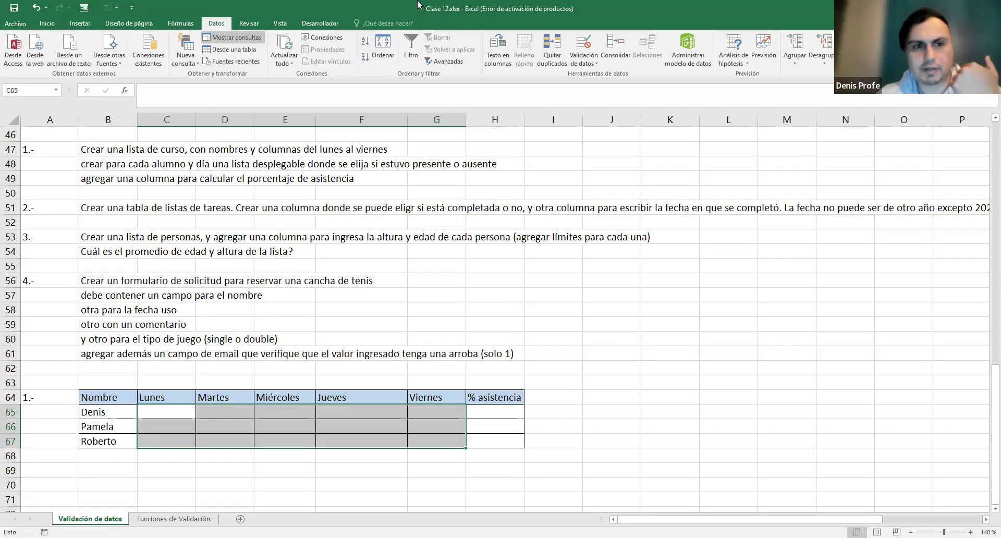
pyautogui.click(583, 44)
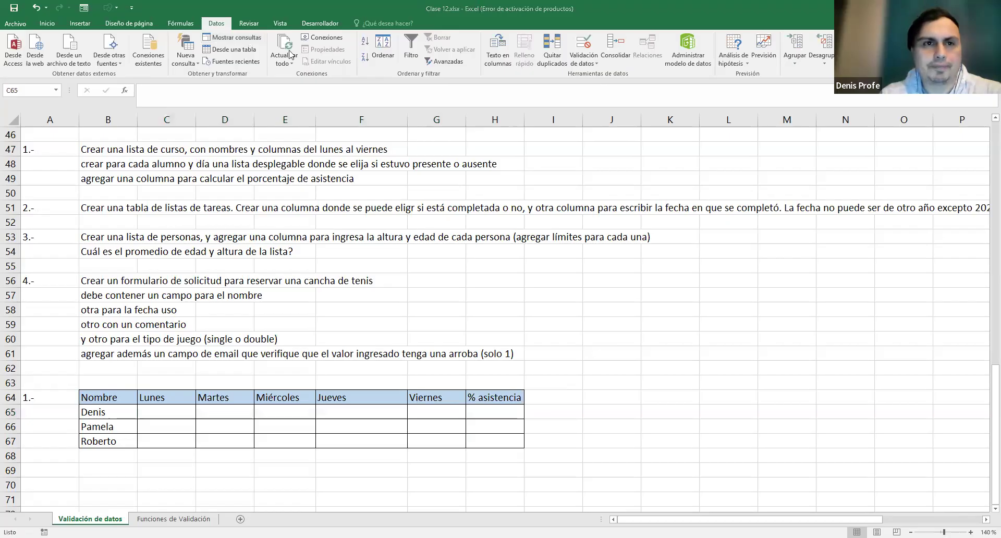
pyautogui.click(536, 73)
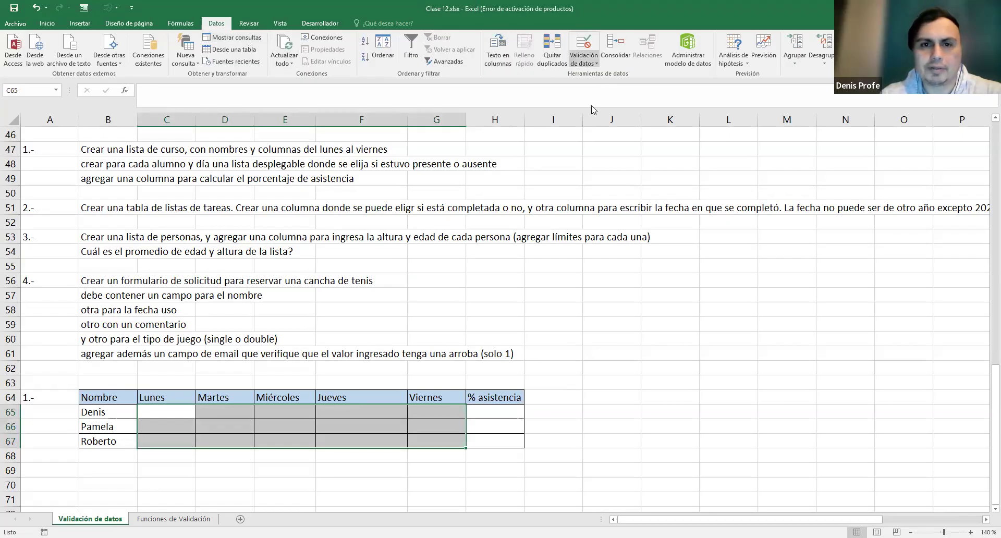
pyautogui.click(471, 270)
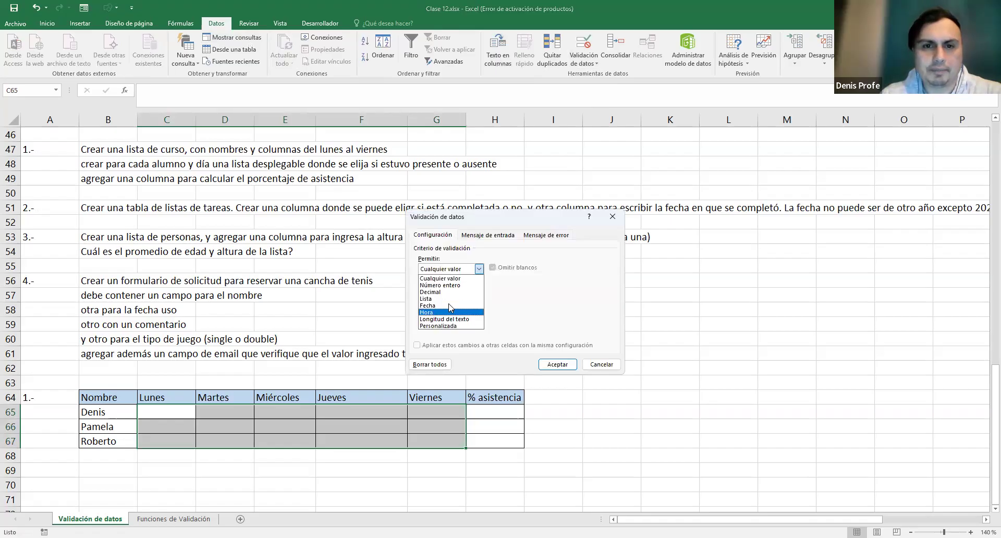
pyautogui.click(457, 299)
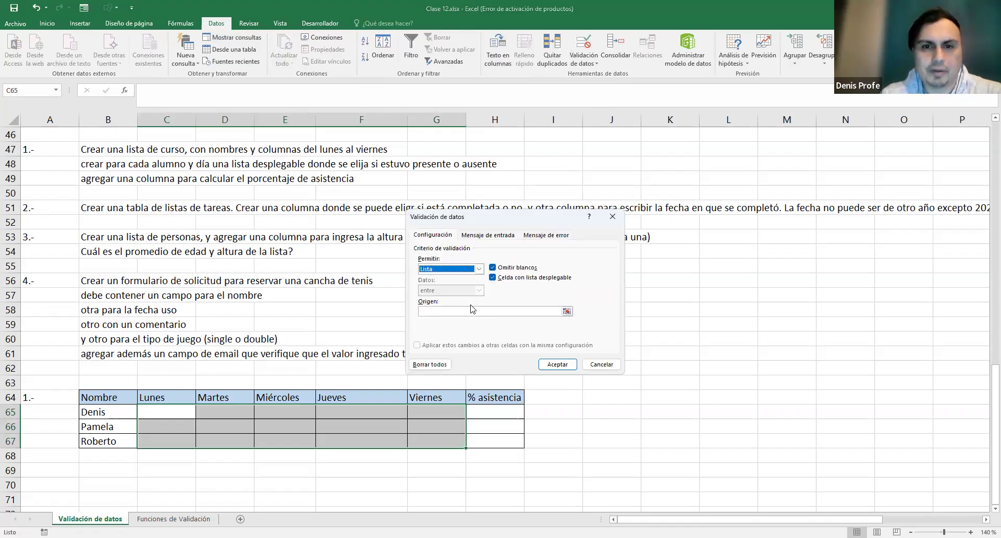
pyautogui.click(601, 364)
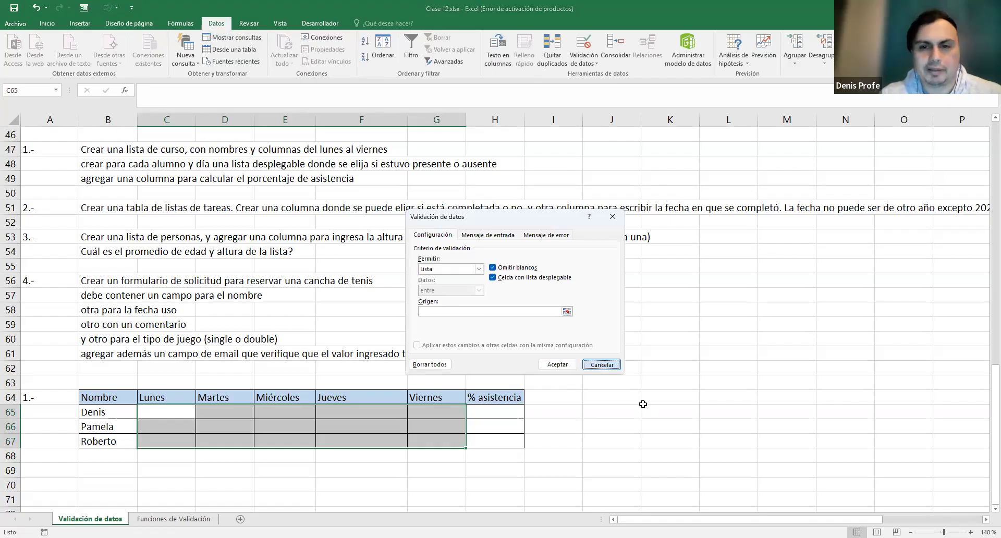
# - Enter the dropdown options Presente and Ausente in K64:K65
pyautogui.click(658, 397)
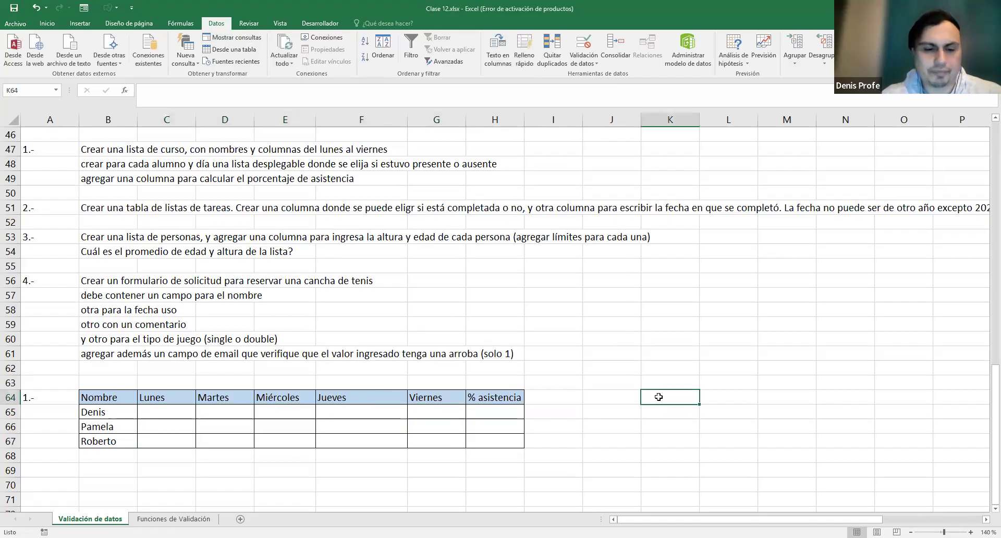
pyautogui.write('A')
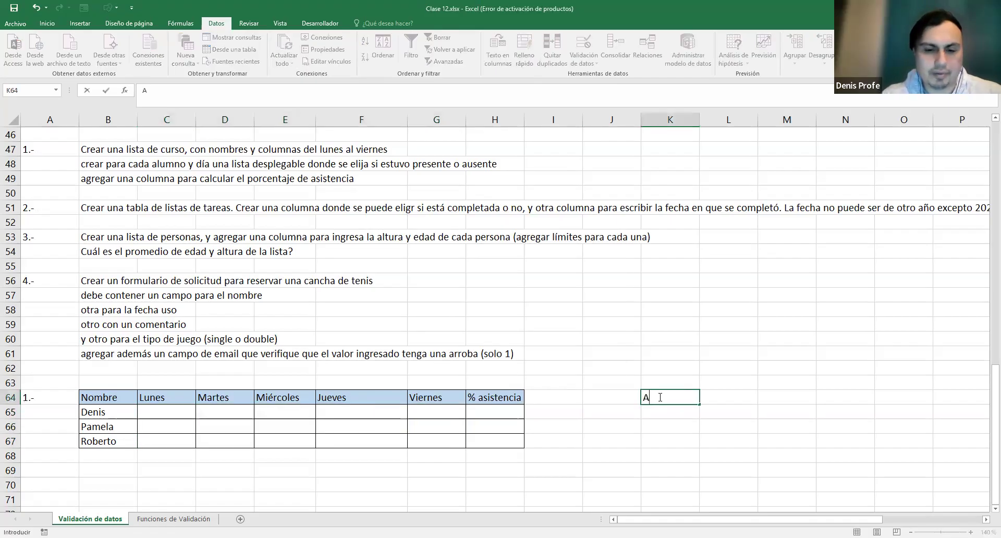
pyautogui.write('Presente')
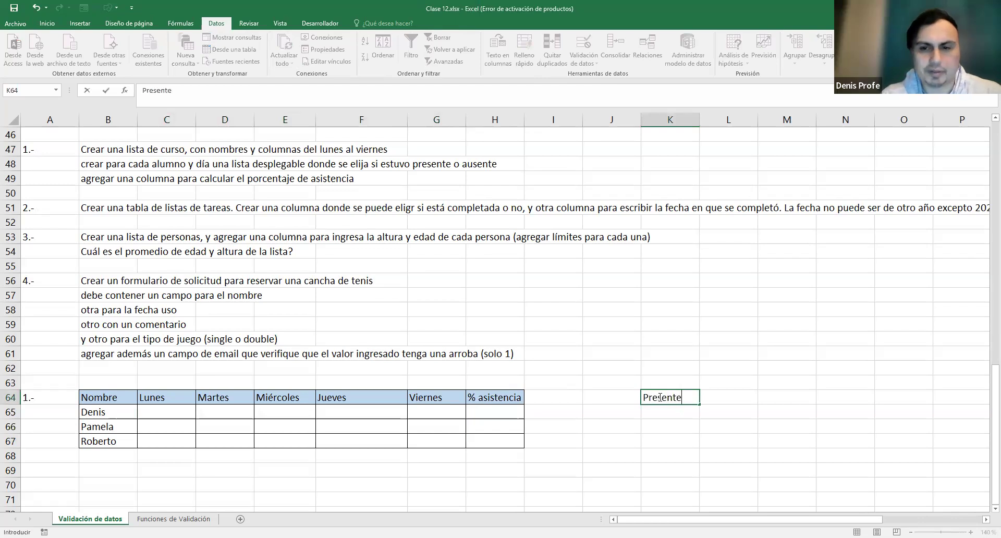
pyautogui.press('Return')
pyautogui.write('Ausente')
pyautogui.press('Return')
pyautogui.click(658, 397)
pyautogui.moveTo(659, 397); pyautogui.dragTo(660, 412)
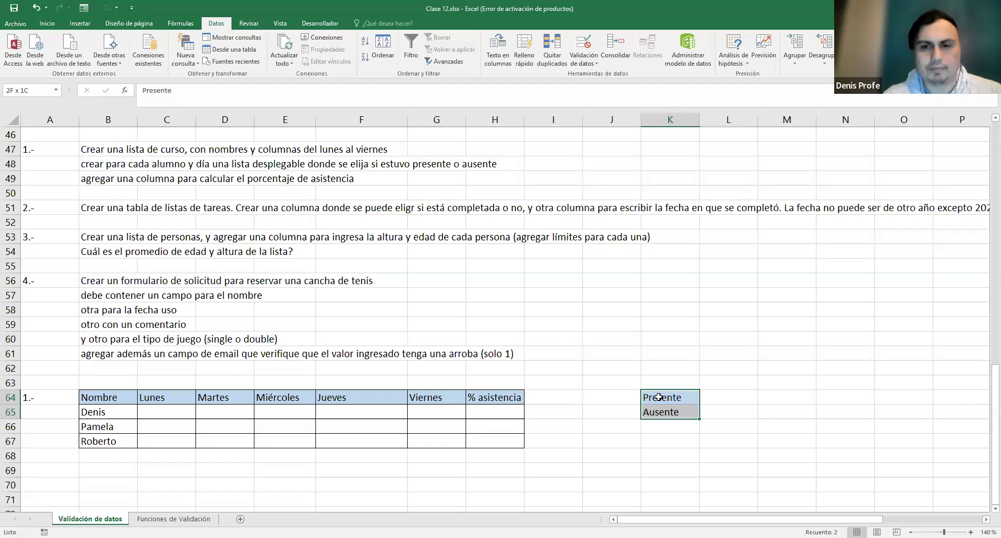
pyautogui.click(666, 402)
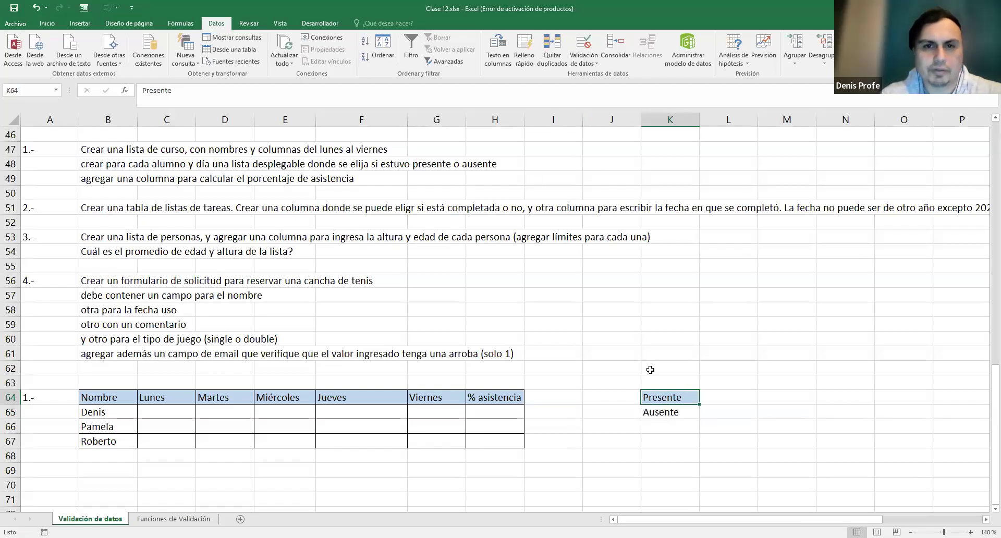
# - Give C65:G67 List validation with source $K$64:$K$65
pyautogui.moveTo(155, 410); pyautogui.dragTo(452, 448)
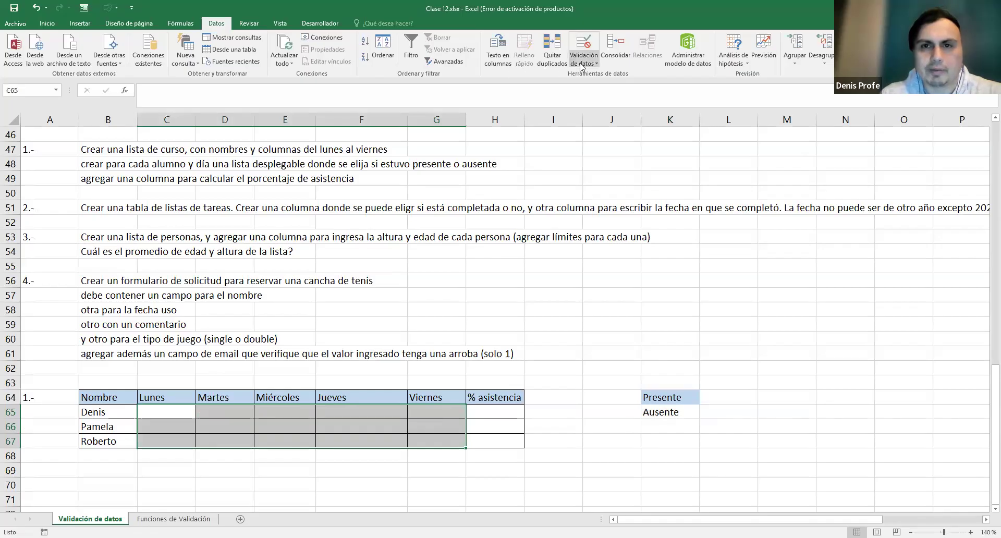
pyautogui.click(478, 268)
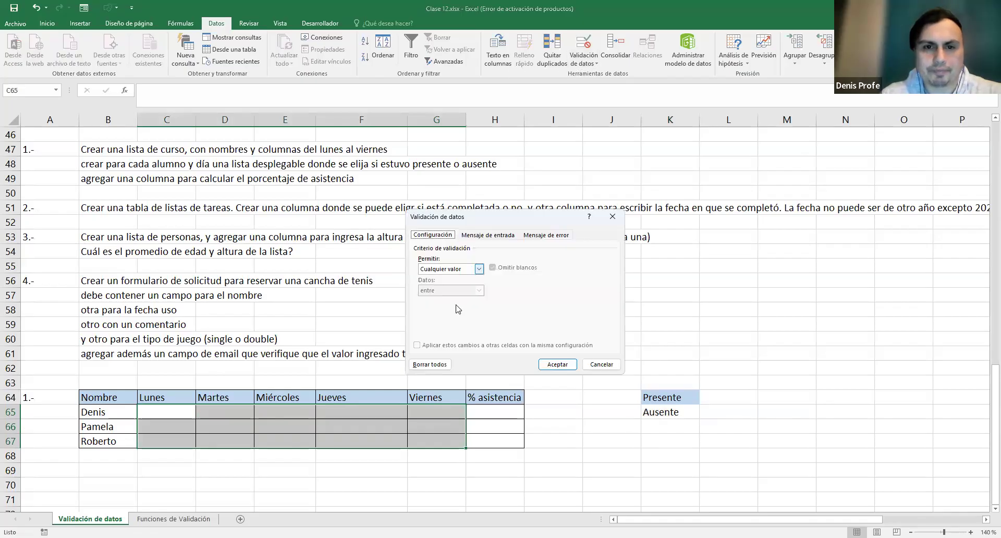
pyautogui.click(451, 299)
pyautogui.moveTo(658, 397); pyautogui.dragTo(660, 406)
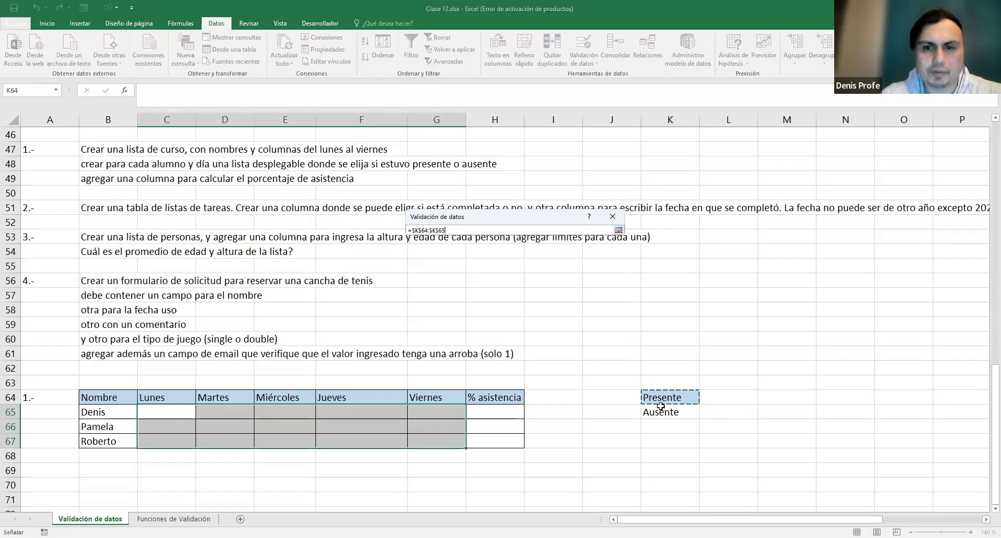
pyautogui.click(618, 230)
pyautogui.click(556, 364)
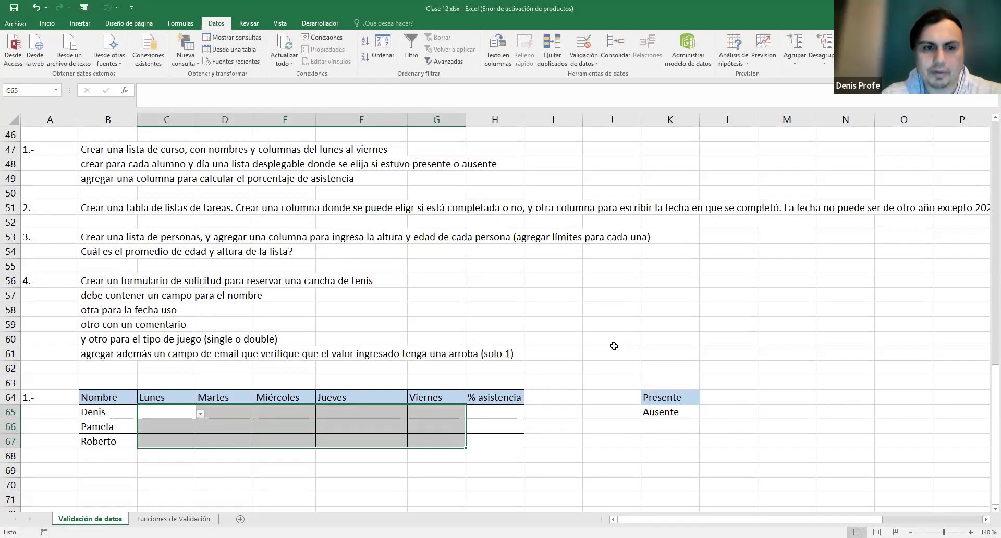
# - Mark C65 and D65 as Presente and E66 as Ausente from the dropdowns
pyautogui.click(250, 414)
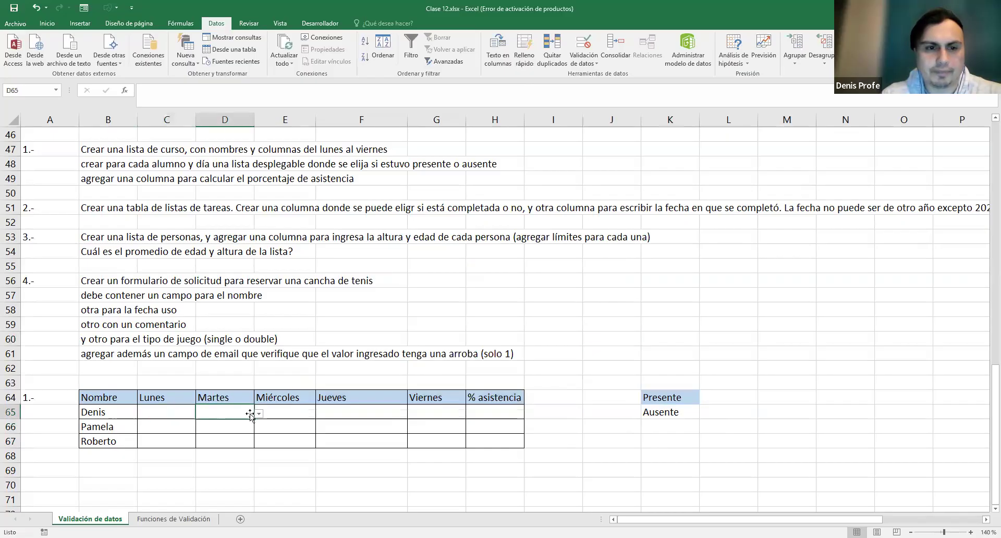
pyautogui.click(189, 415)
pyautogui.click(200, 413)
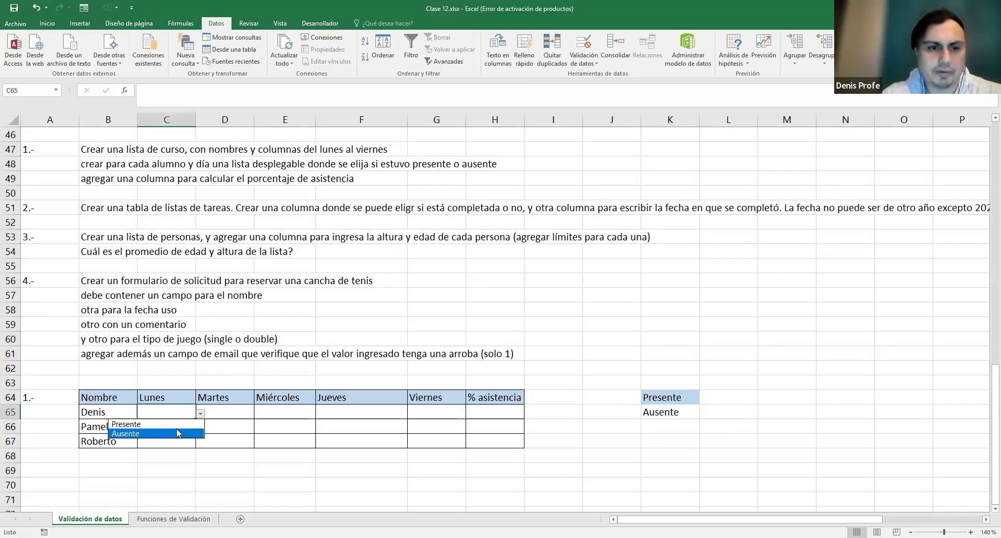
pyautogui.click(151, 424)
pyautogui.click(233, 415)
pyautogui.click(259, 415)
pyautogui.click(219, 420)
pyautogui.click(288, 428)
pyautogui.click(321, 429)
pyautogui.click(295, 447)
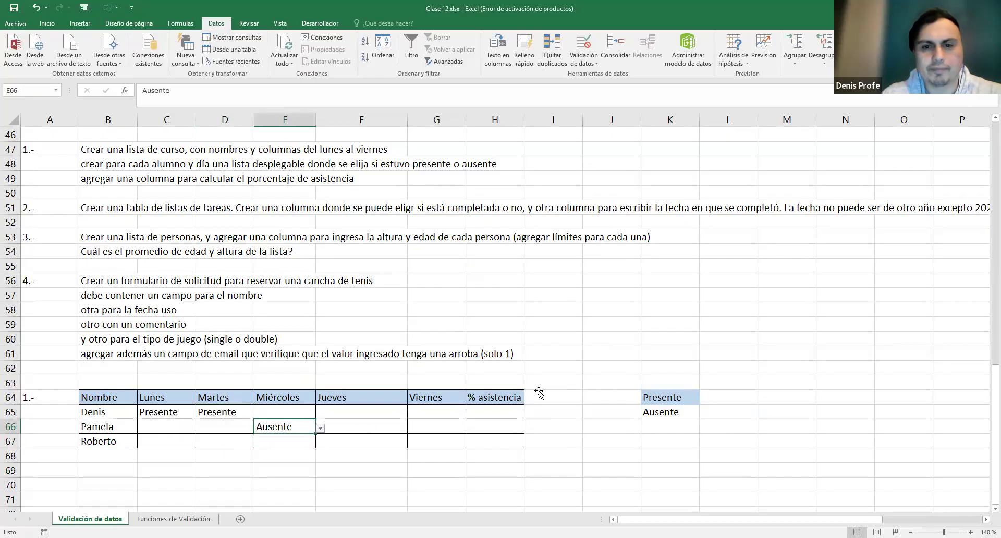
pyautogui.click(632, 338)
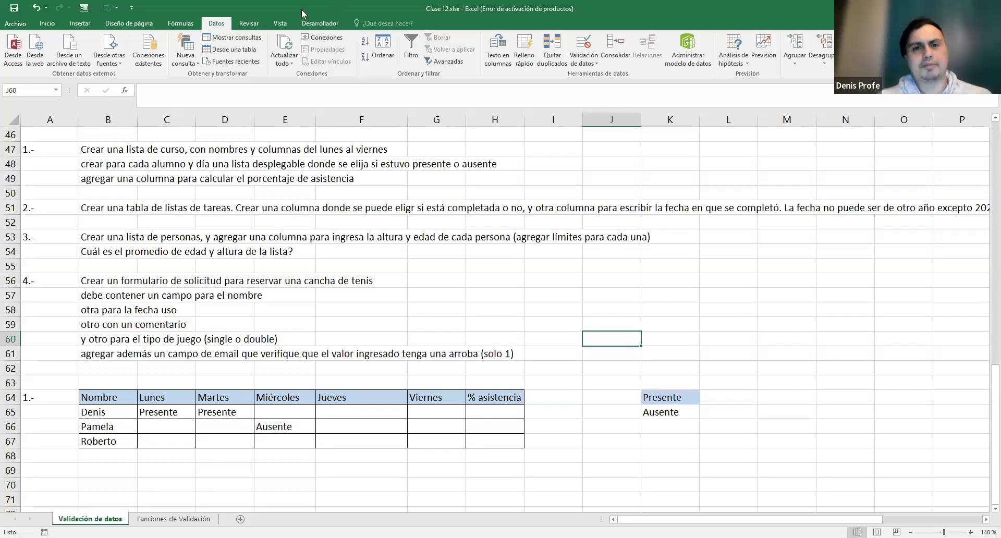
# - Mark G65, F65 and E65 as Presente for the first person
pyautogui.click(430, 411)
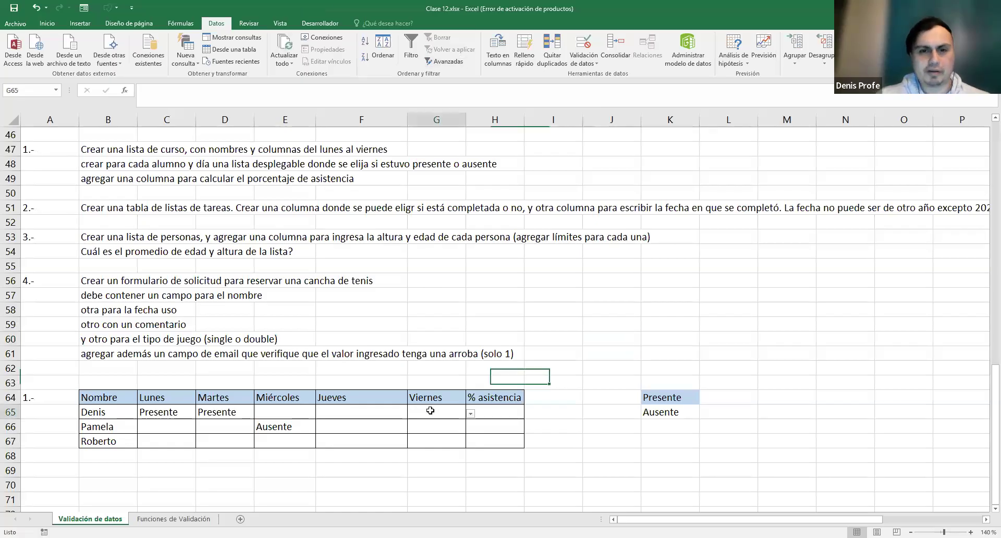
pyautogui.click(471, 415)
pyautogui.click(397, 421)
pyautogui.click(388, 412)
pyautogui.click(411, 412)
pyautogui.click(382, 425)
pyautogui.click(286, 411)
pyautogui.click(320, 412)
pyautogui.click(303, 423)
# - Review the attendance-percentage task and select the % asistencia cell H65
pyautogui.click(502, 415)
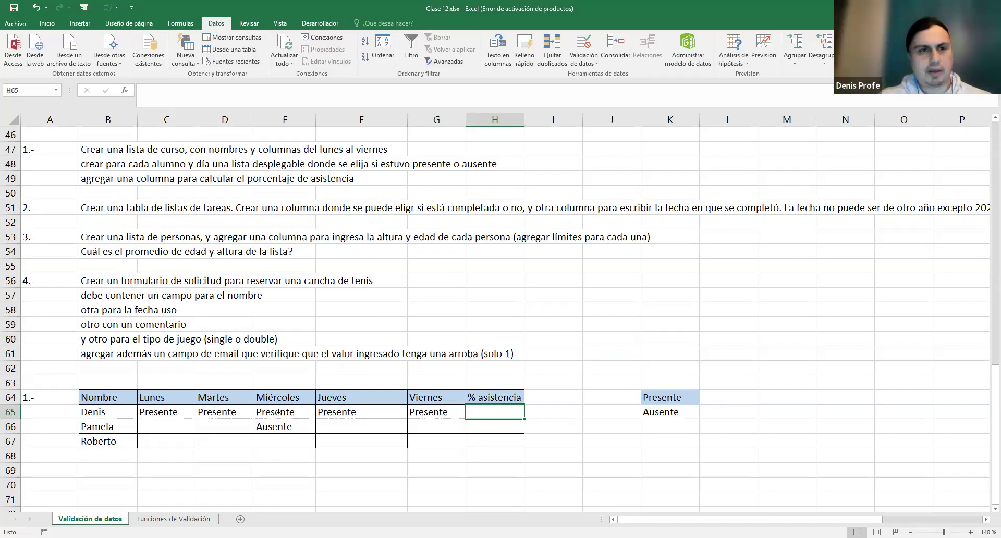
pyautogui.moveTo(87, 182); pyautogui.dragTo(271, 181)
pyautogui.moveTo(179, 178); pyautogui.dragTo(166, 179)
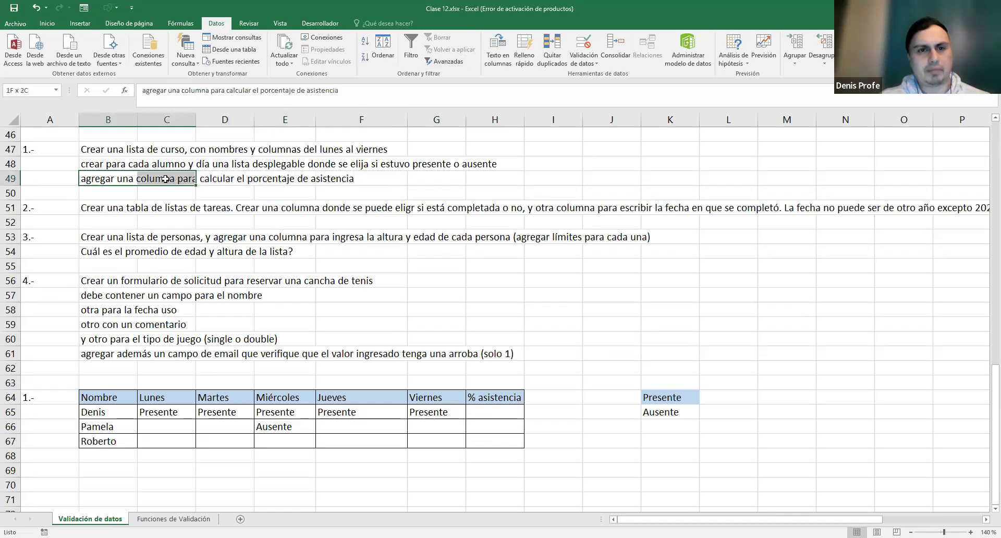
pyautogui.click(502, 411)
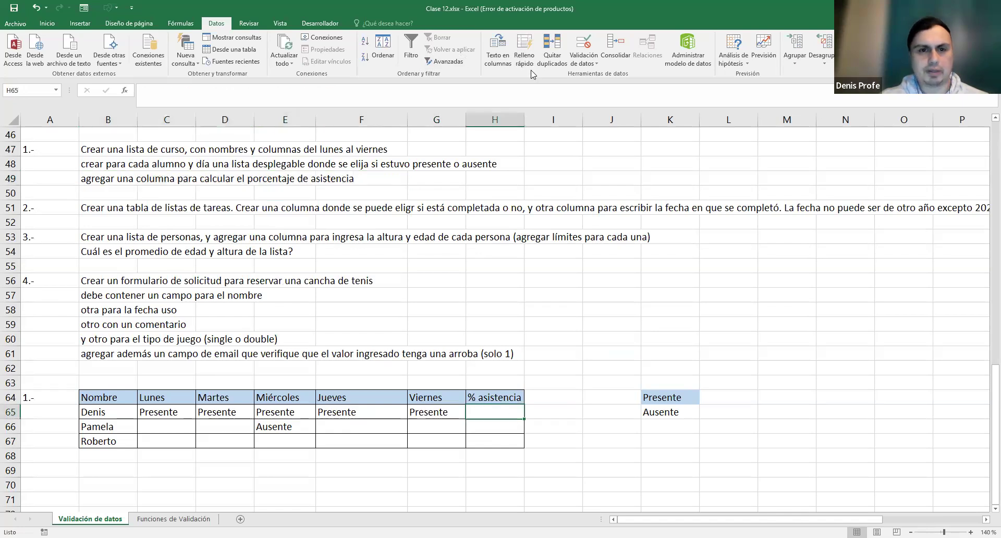
pyautogui.moveTo(180, 412); pyautogui.dragTo(503, 415)
pyautogui.click(511, 414)
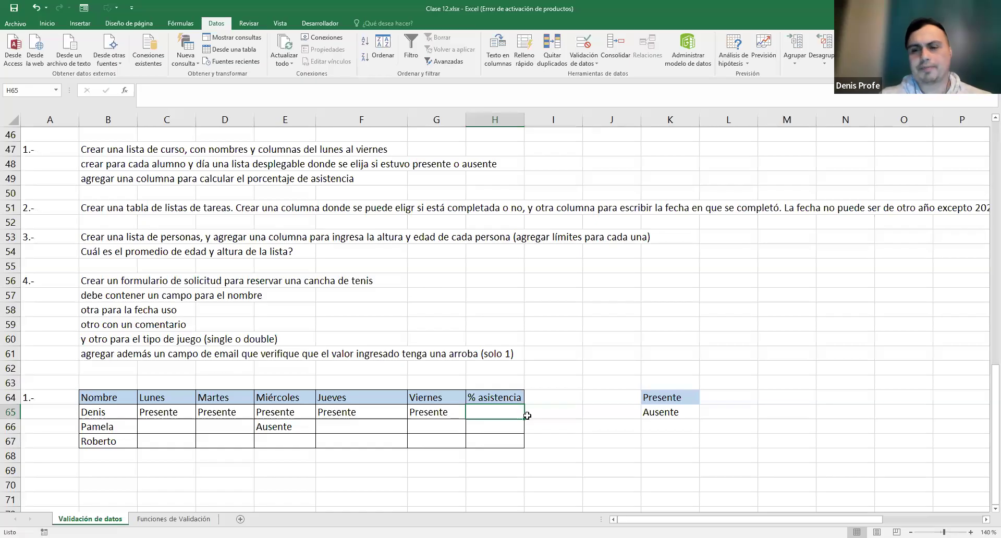
# - Enter =CONTAR.SI(C65:G65;"Presente")/5 in H65 to compute the first student's attendance
pyautogui.write('=')
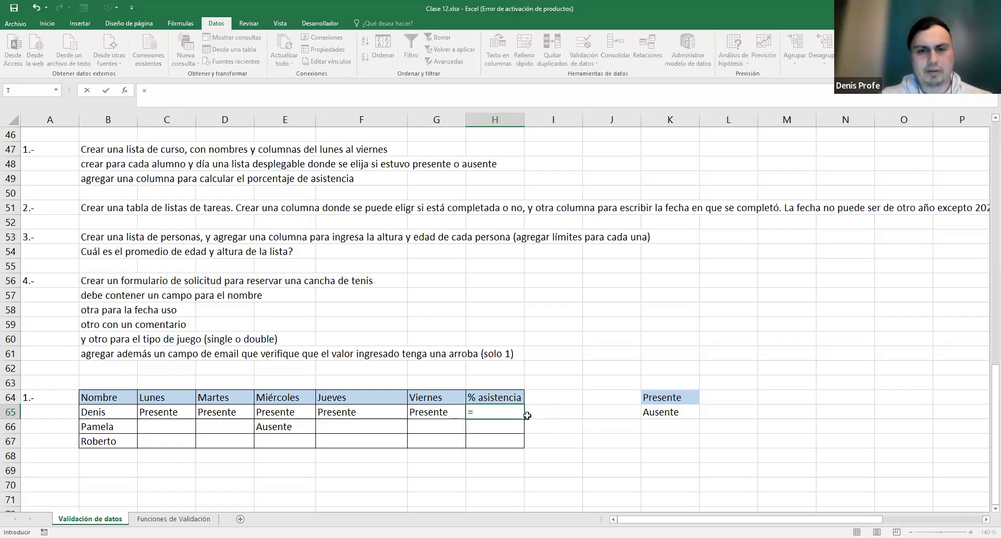
pyautogui.write('COMT')
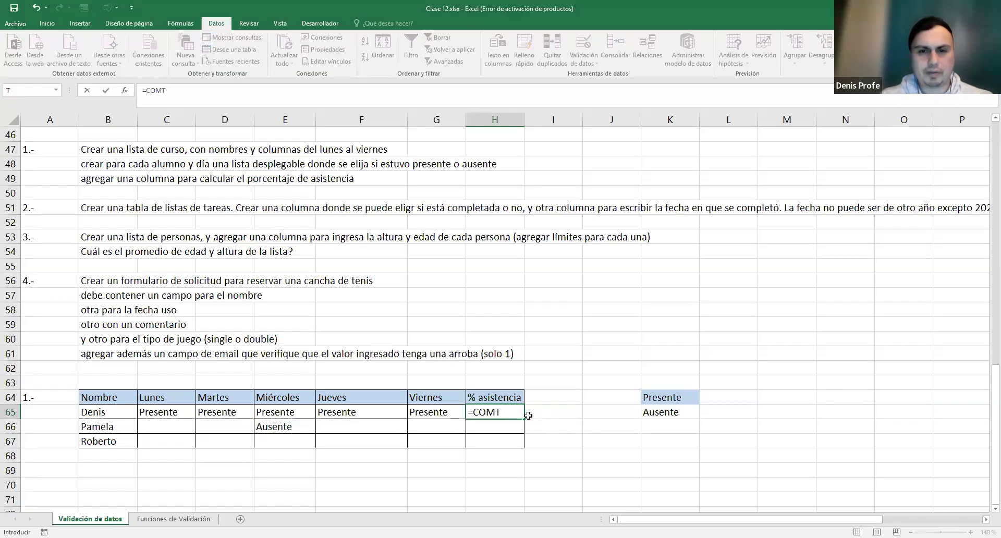
pyautogui.press('BackSpace')
pyautogui.press('BackSpace')
pyautogui.write('NTAR')
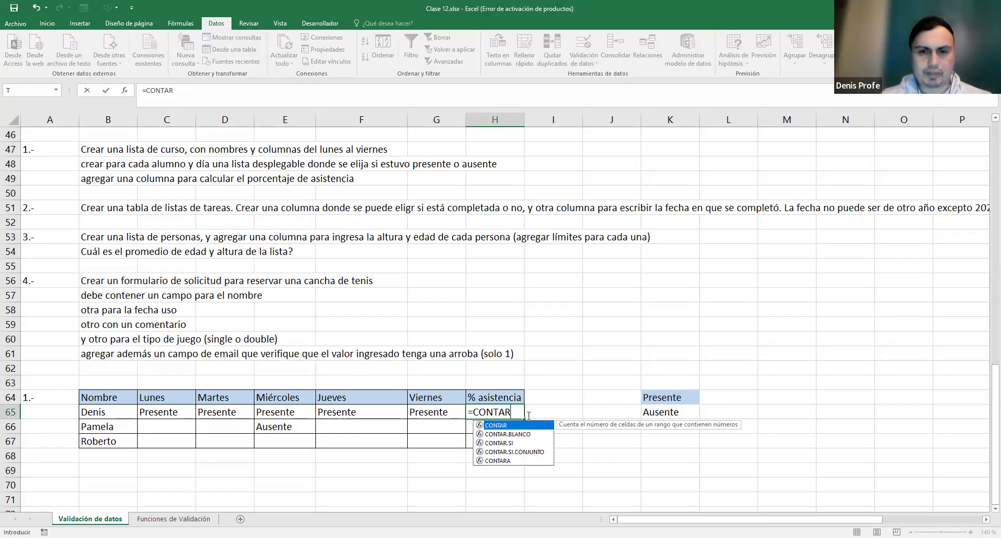
pyautogui.write('.SI(')
pyautogui.moveTo(176, 411); pyautogui.dragTo(436, 408)
pyautogui.write(';"Presente')
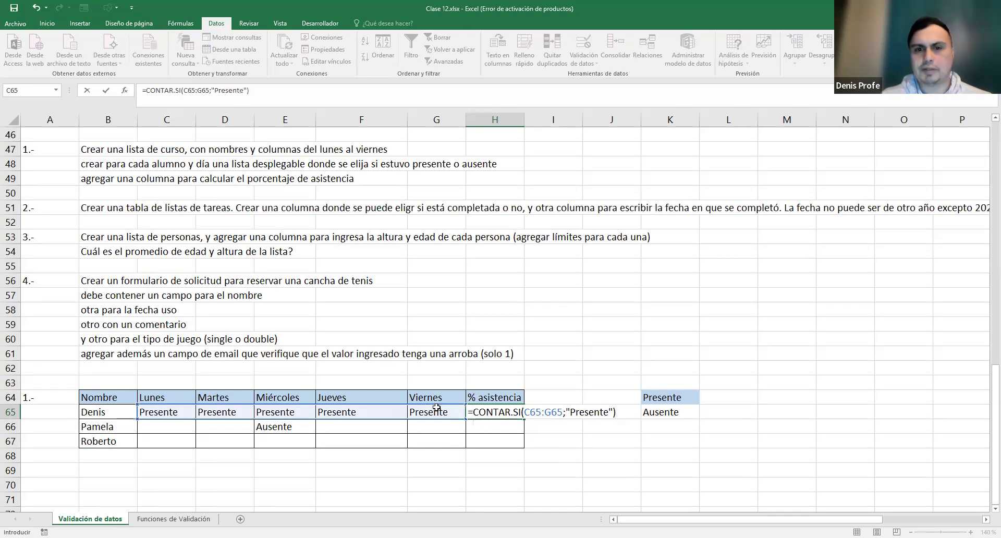
pyautogui.press('Return')
pyautogui.press('Up')
pyautogui.press('F2')
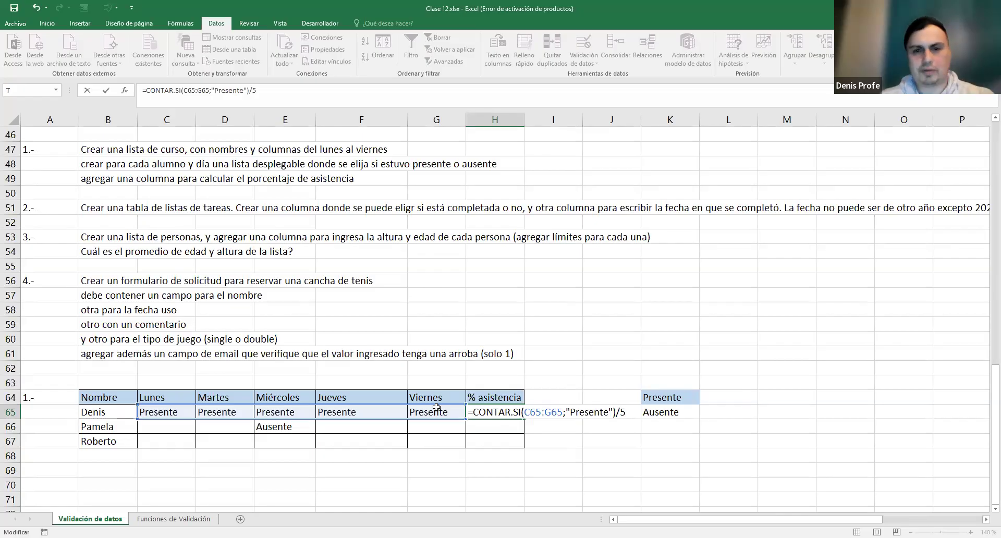
pyautogui.press('Return')
pyautogui.press('Up')
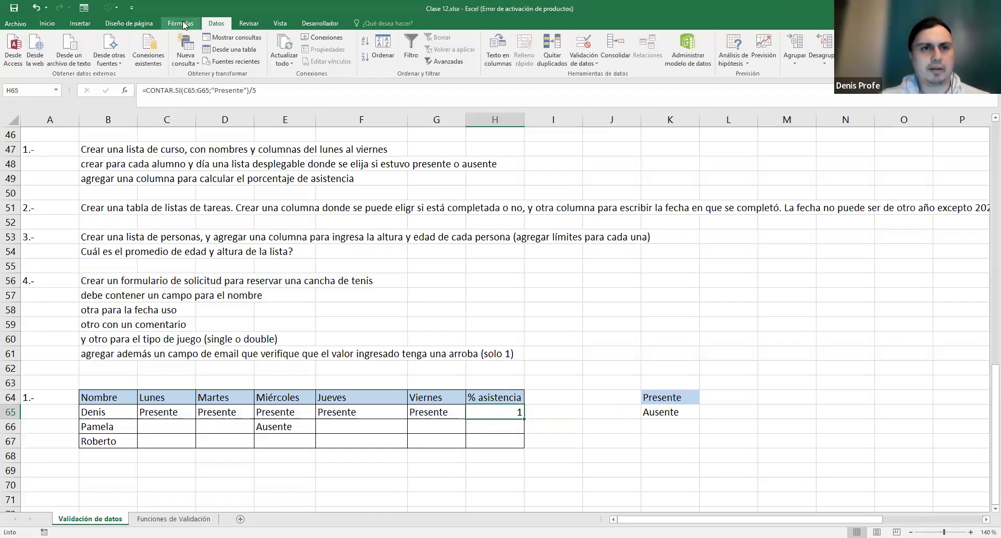
# - Apply Percent Style to H65 and fill its formula down to H67
pyautogui.click(52, 21)
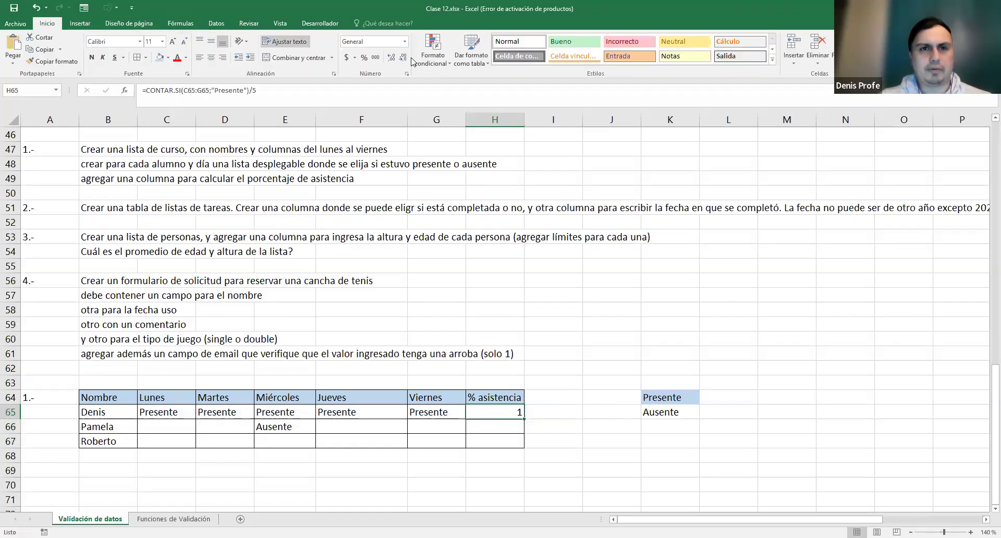
pyautogui.click(364, 60)
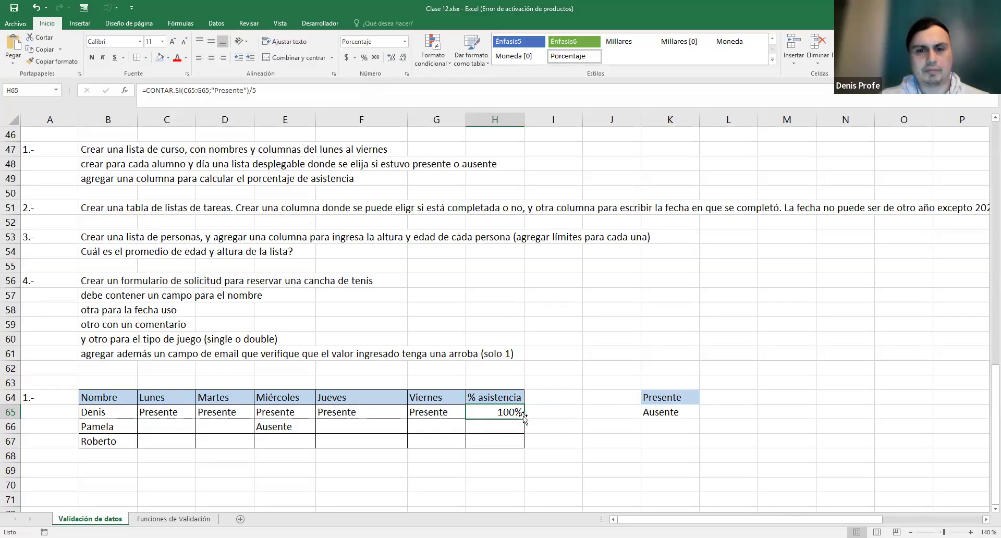
pyautogui.moveTo(522, 418); pyautogui.dragTo(521, 447)
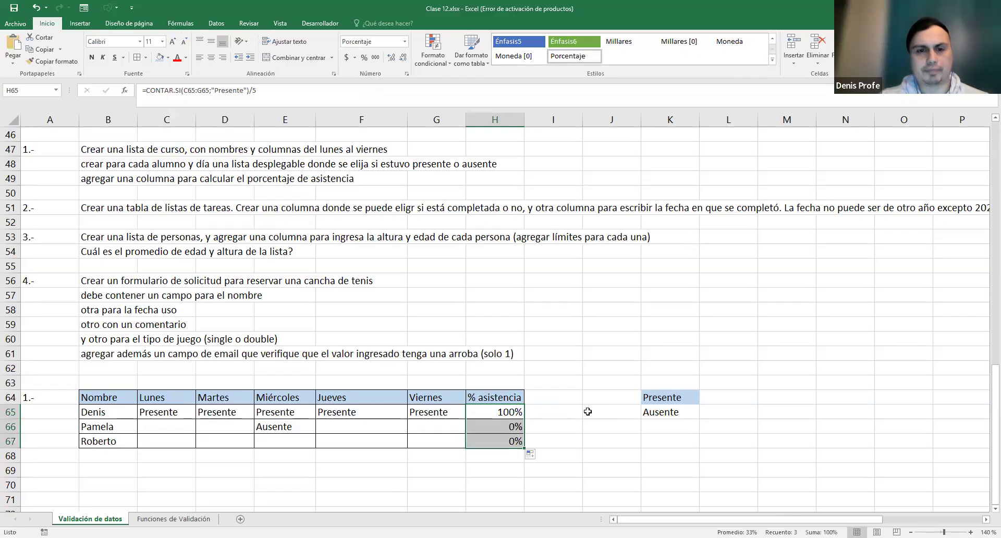
pyautogui.click(223, 428)
# - Mark the second student Presente Monday, Tuesday and Friday, and Ausente Thursday
pyautogui.click(185, 422)
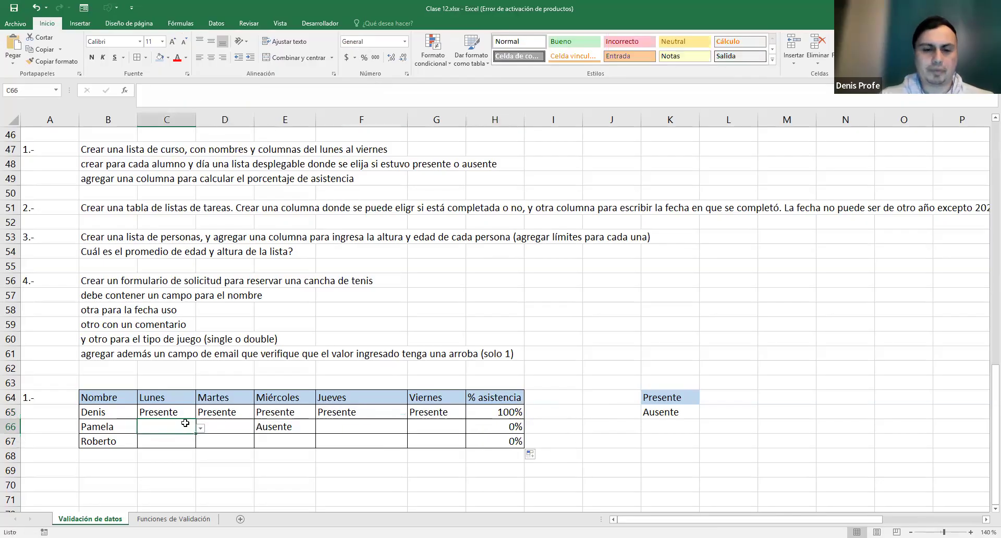
pyautogui.write('P')
pyautogui.click(211, 421)
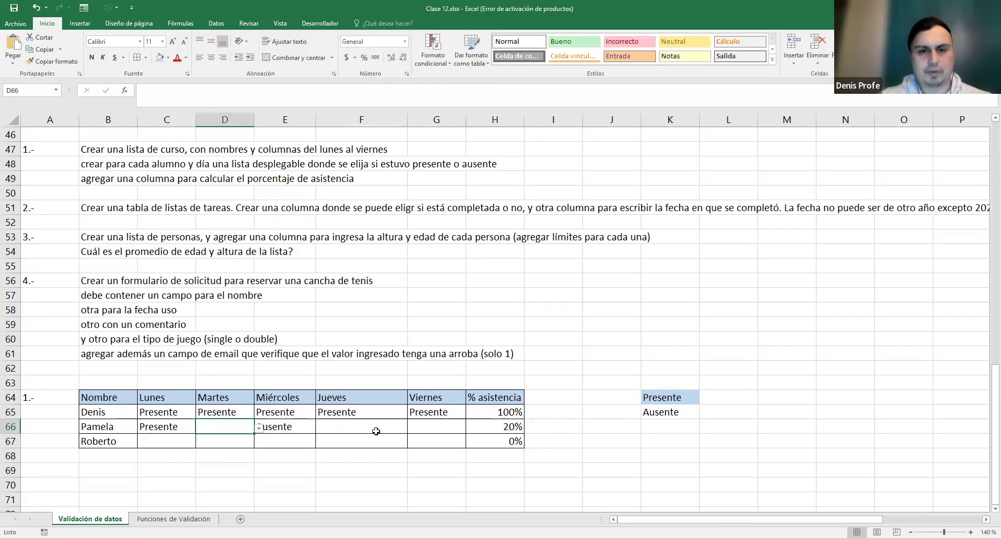
pyautogui.click(376, 430)
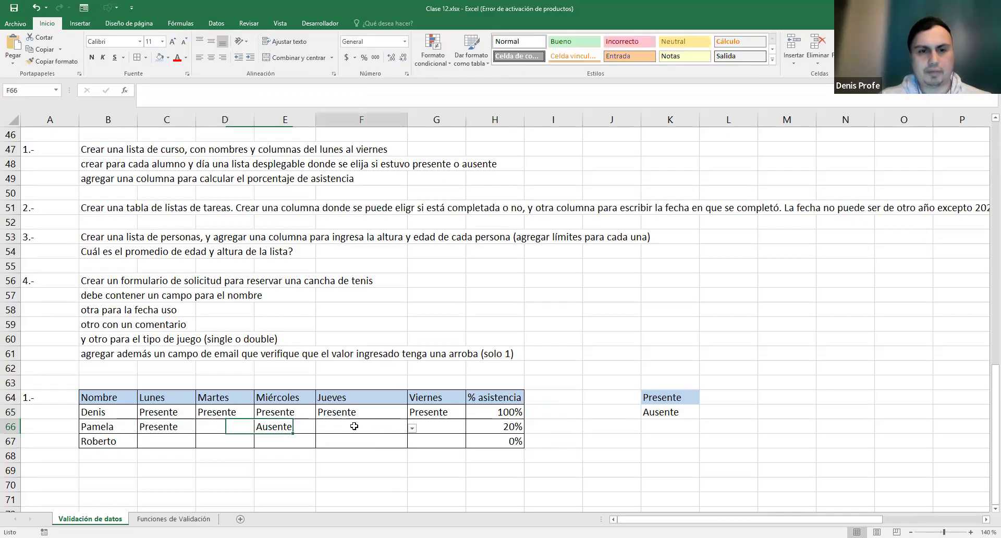
pyautogui.click(243, 431)
pyautogui.click(259, 428)
pyautogui.click(214, 439)
pyautogui.click(405, 430)
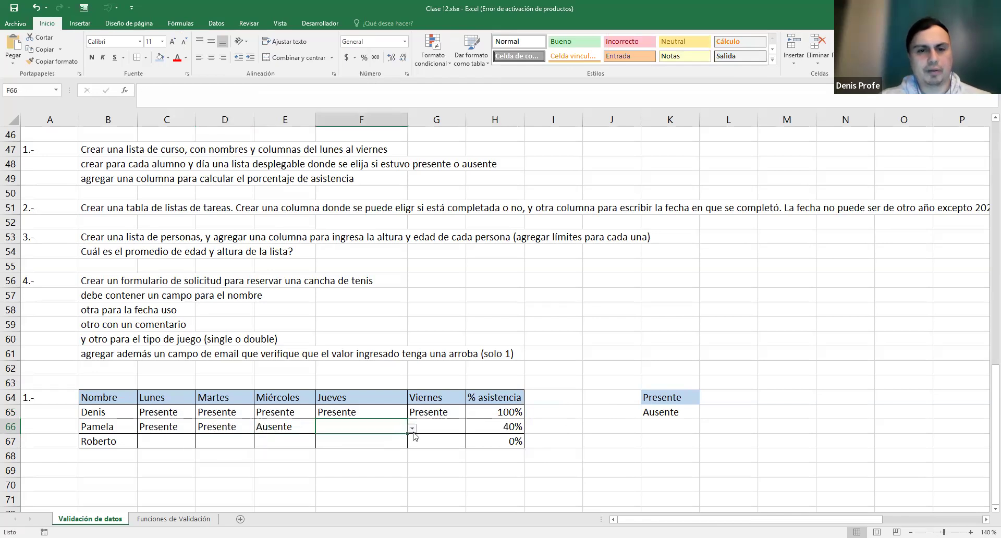
pyautogui.click(412, 429)
pyautogui.click(390, 448)
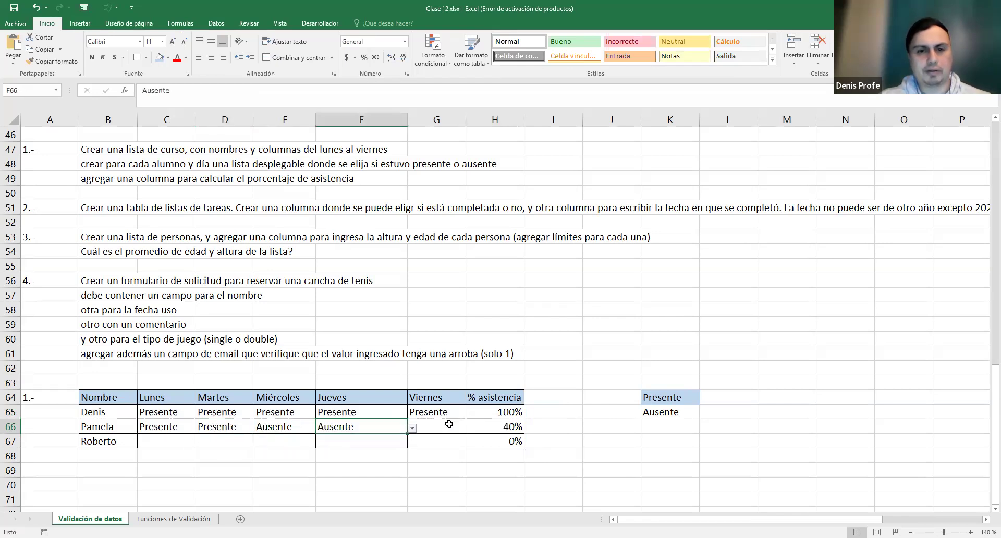
pyautogui.click(462, 429)
pyautogui.click(450, 440)
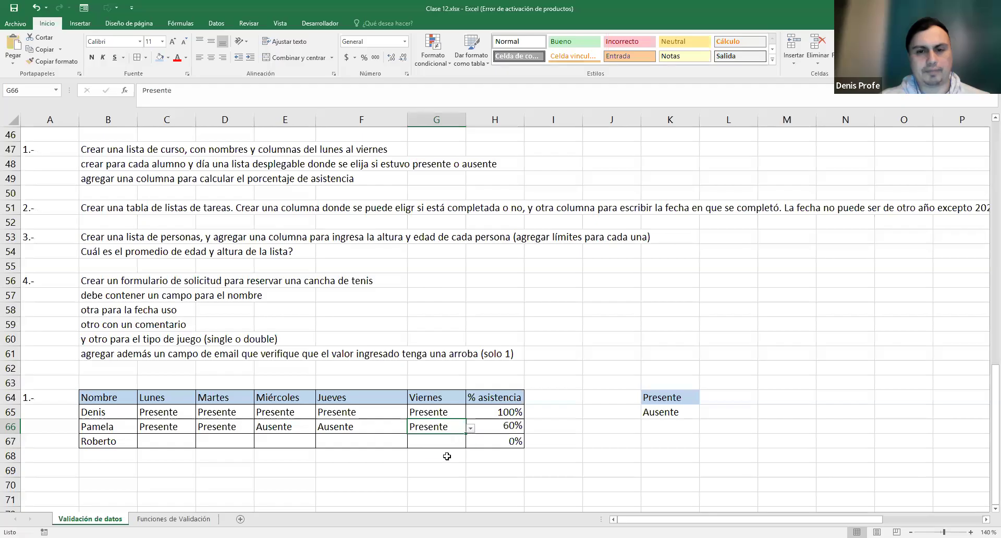
pyautogui.click(179, 442)
# - Save the workbook from the Quick Access Toolbar
pyautogui.click(560, 369)
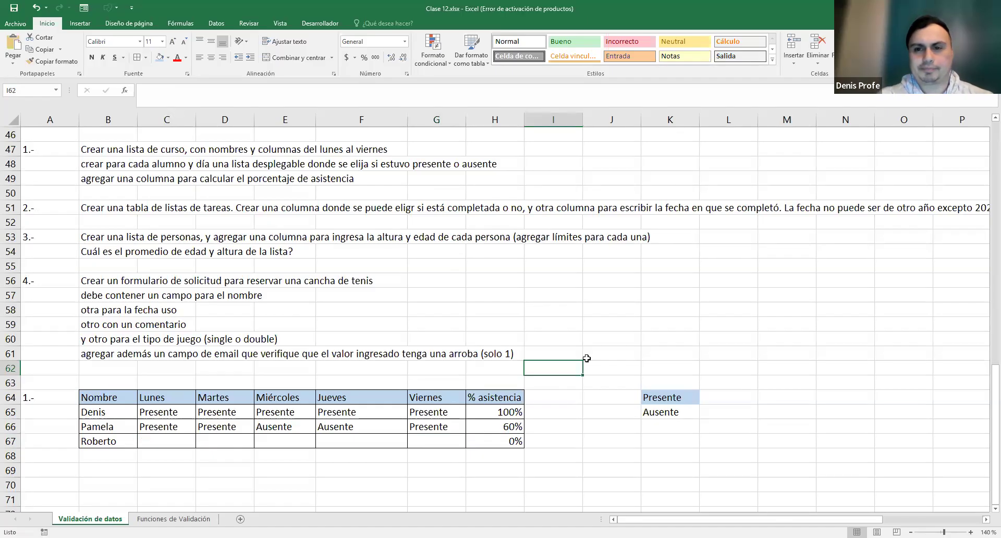
pyautogui.click(633, 369)
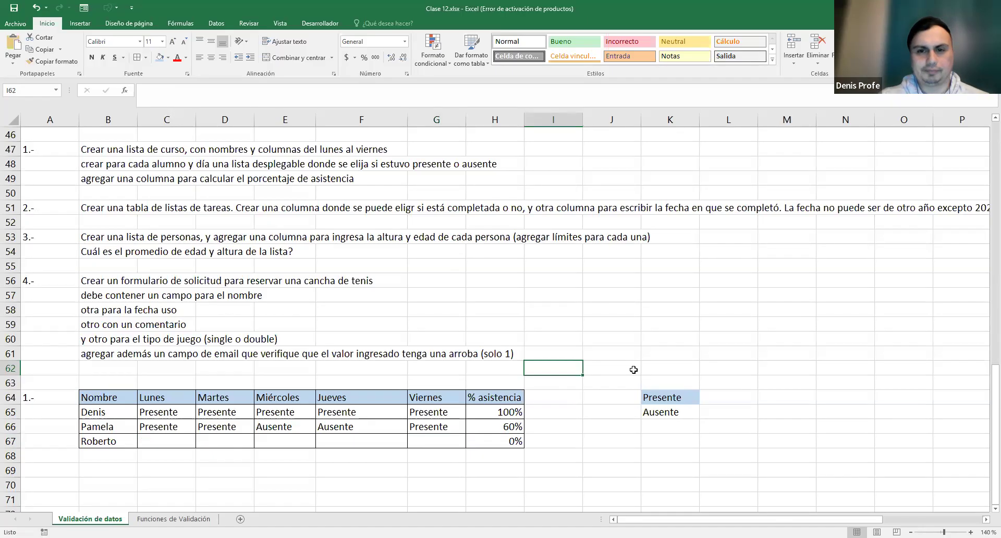
pyautogui.click(13, 9)
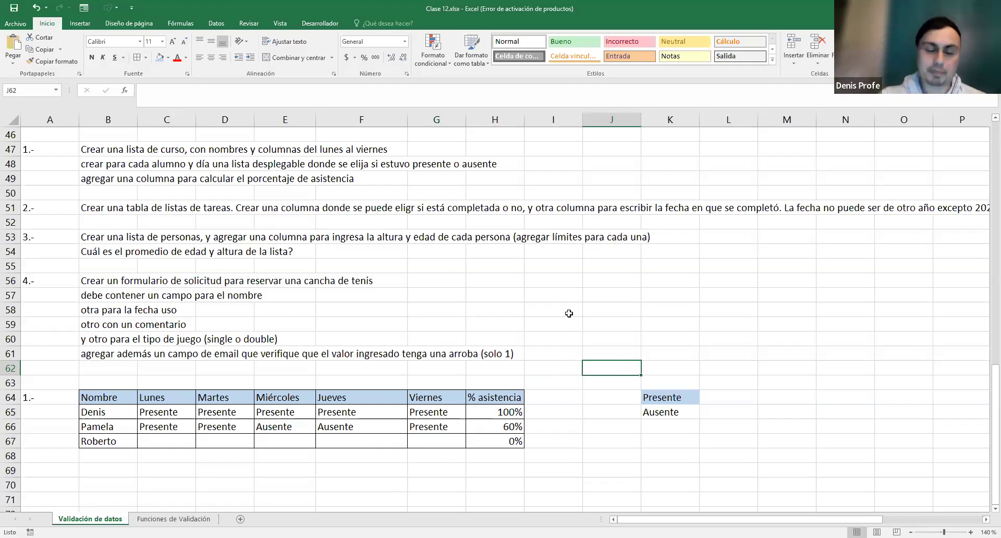
pyautogui.click(496, 413)
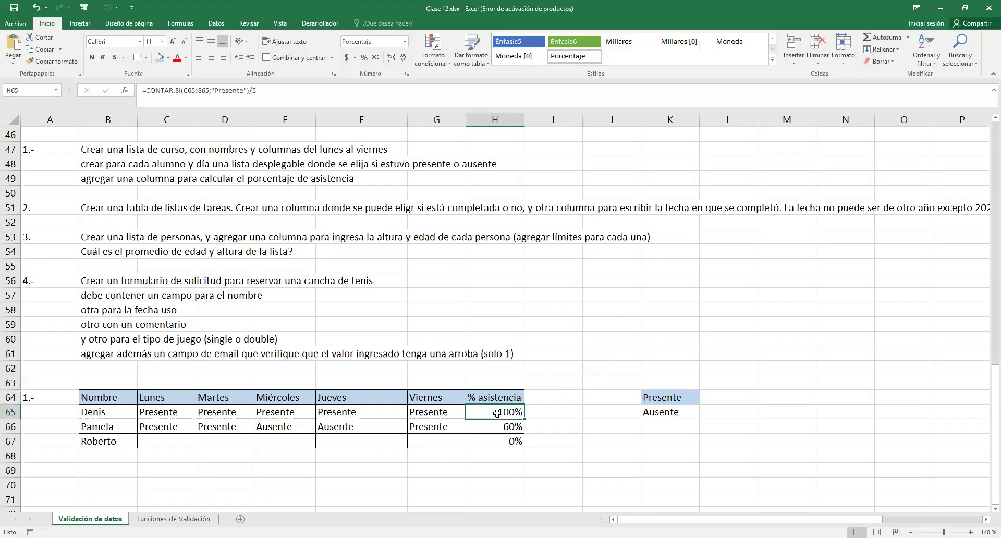
pyautogui.doubleClick(496, 412)
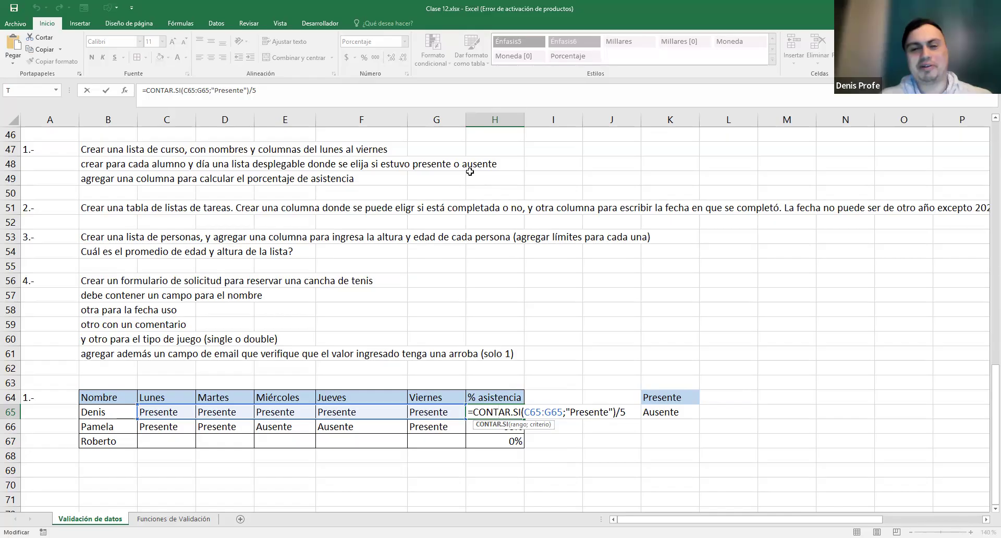
pyautogui.moveTo(469, 412); pyautogui.dragTo(634, 411)
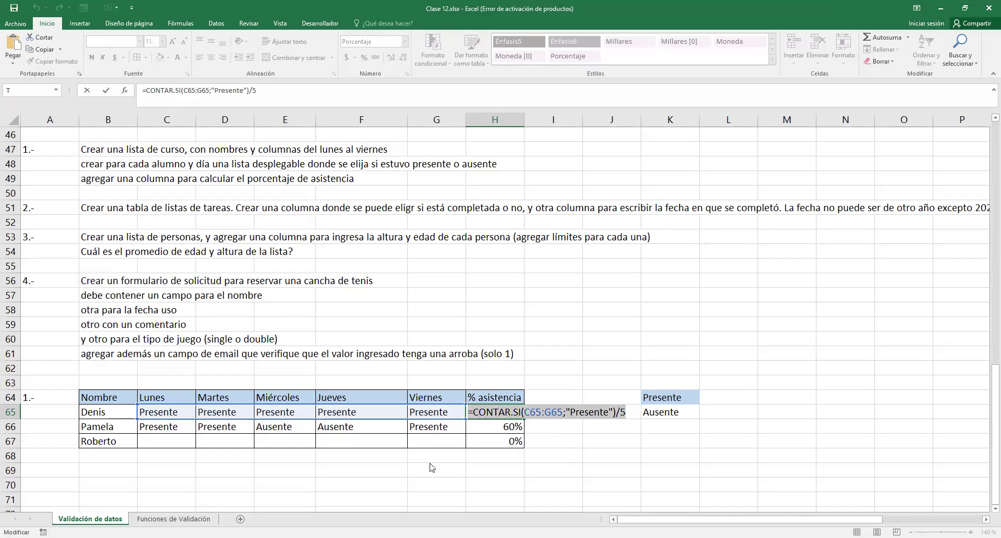
pyautogui.hotkey('alt', 'Tab')
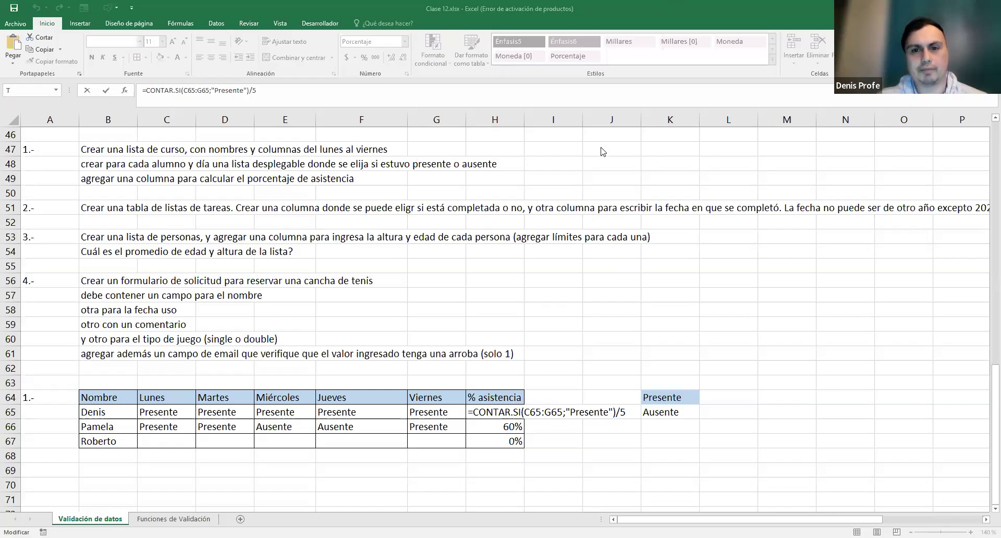
pyautogui.hotkey('ctrl', 'Return')
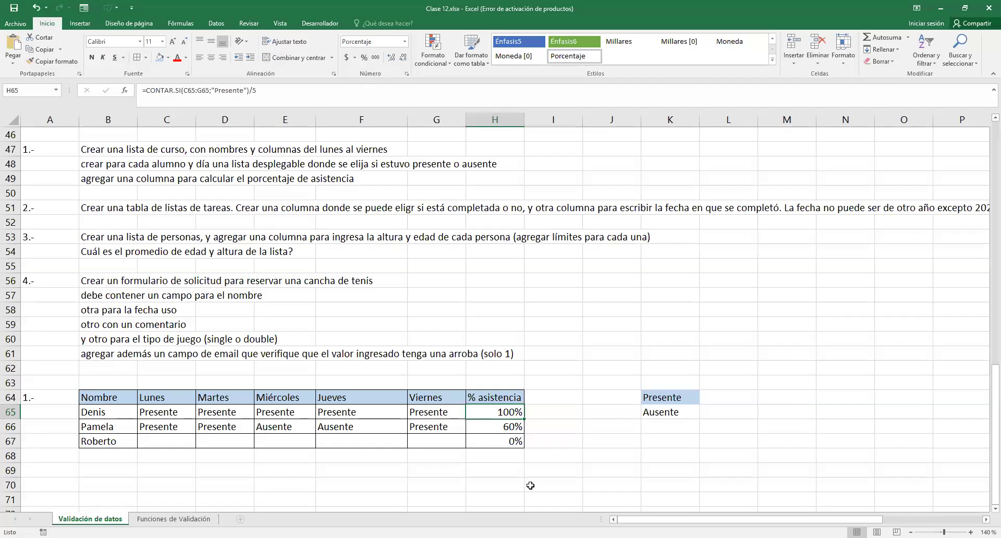
# - Set H65:H67 to General format so attendance reads 1, 0,6 and 0
pyautogui.click(405, 41)
pyautogui.click(394, 63)
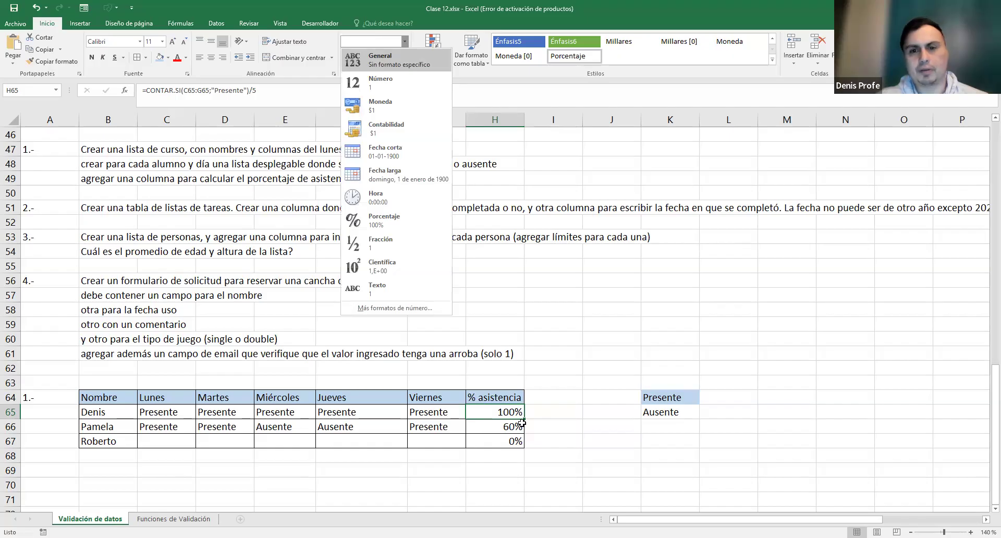
pyautogui.click(518, 423)
pyautogui.click(517, 411)
pyautogui.moveTo(524, 418); pyautogui.dragTo(510, 437)
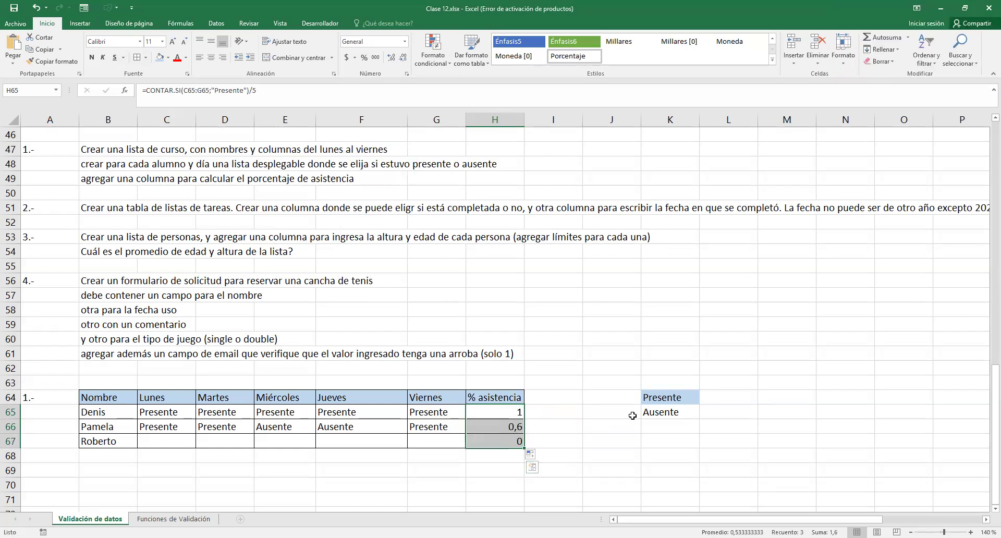
pyautogui.click(573, 413)
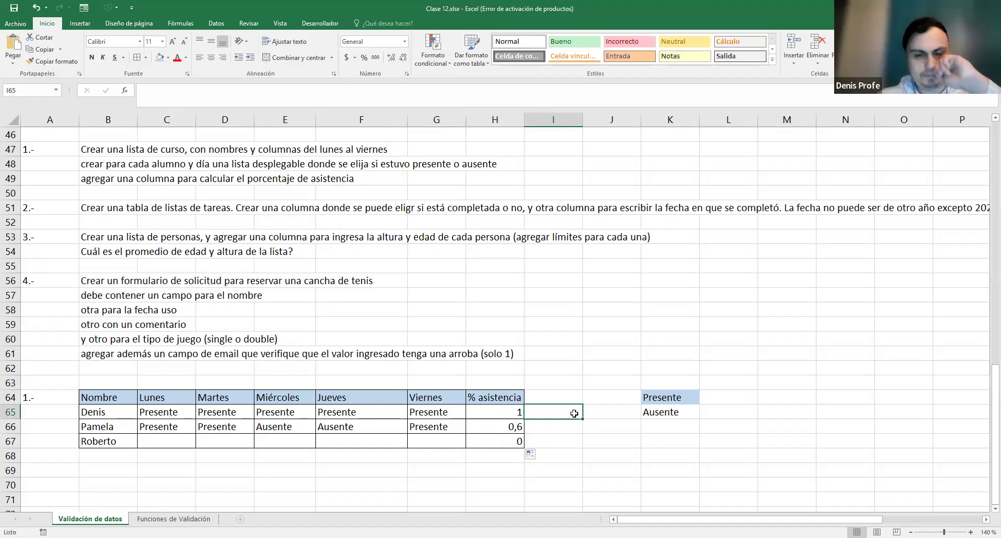
pyautogui.moveTo(497, 411); pyautogui.dragTo(497, 441)
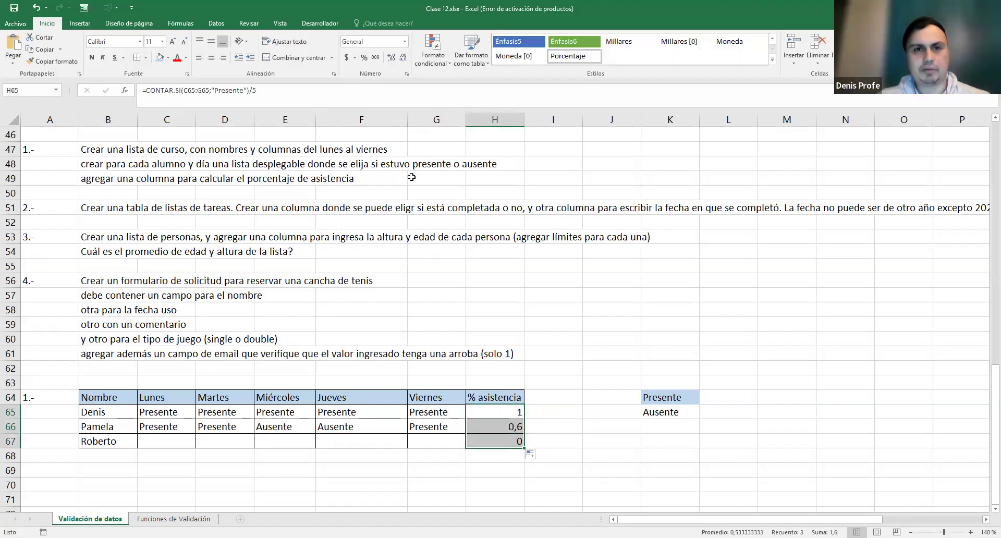
pyautogui.click(364, 58)
pyautogui.hotkey('ctrl', 'z')
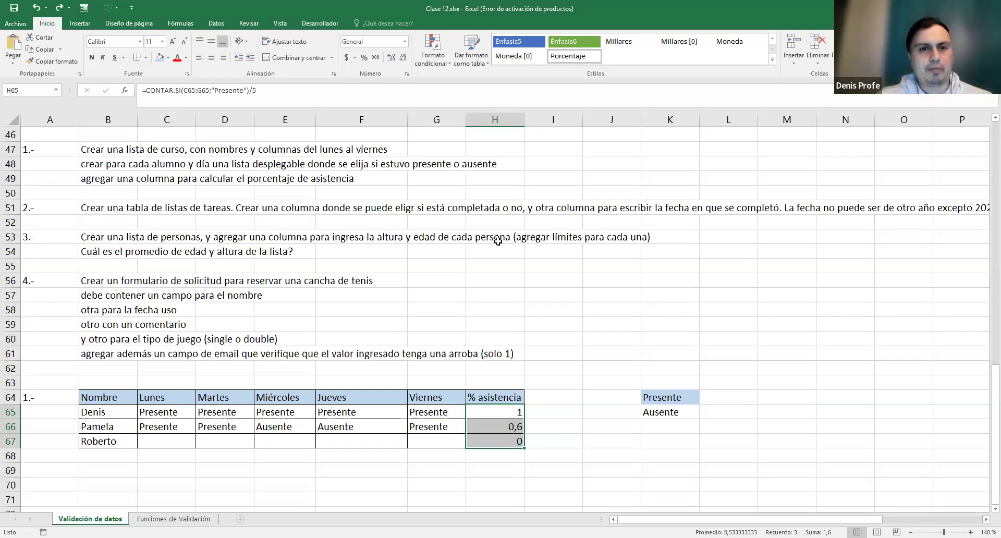
pyautogui.scroll(-1, 473, 342)
# - Label exercise 2.- in cell A69
pyautogui.click(54, 428)
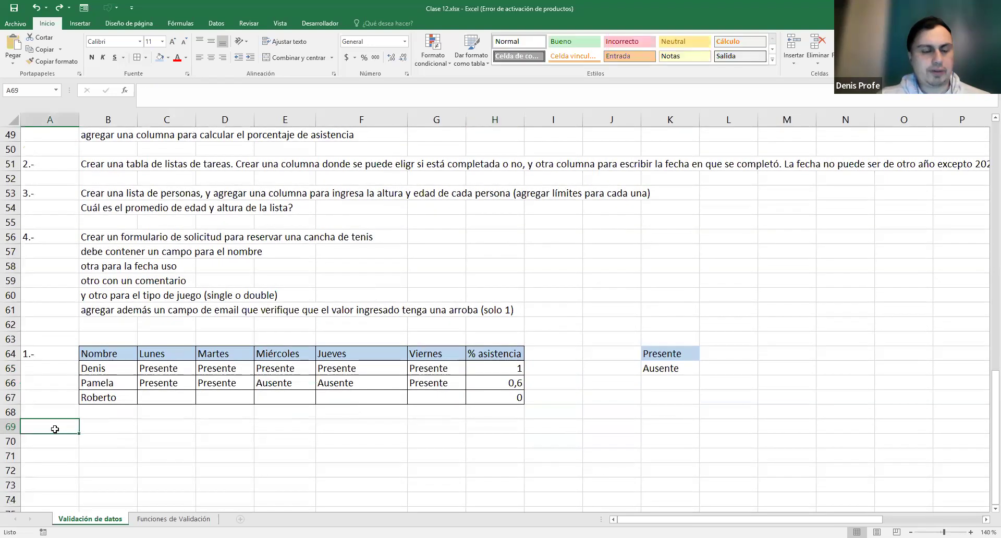
pyautogui.write('2.-')
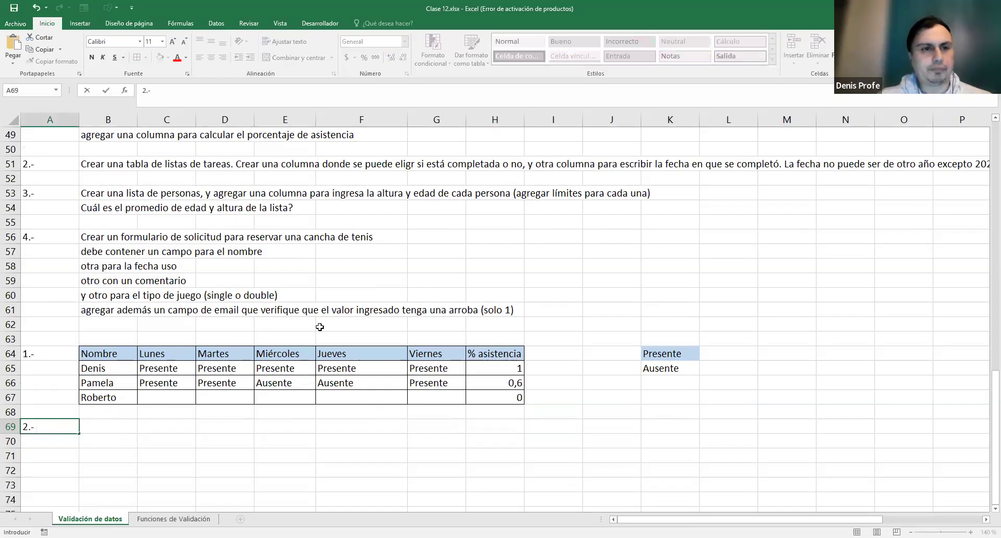
pyautogui.scroll(1, 92, 228)
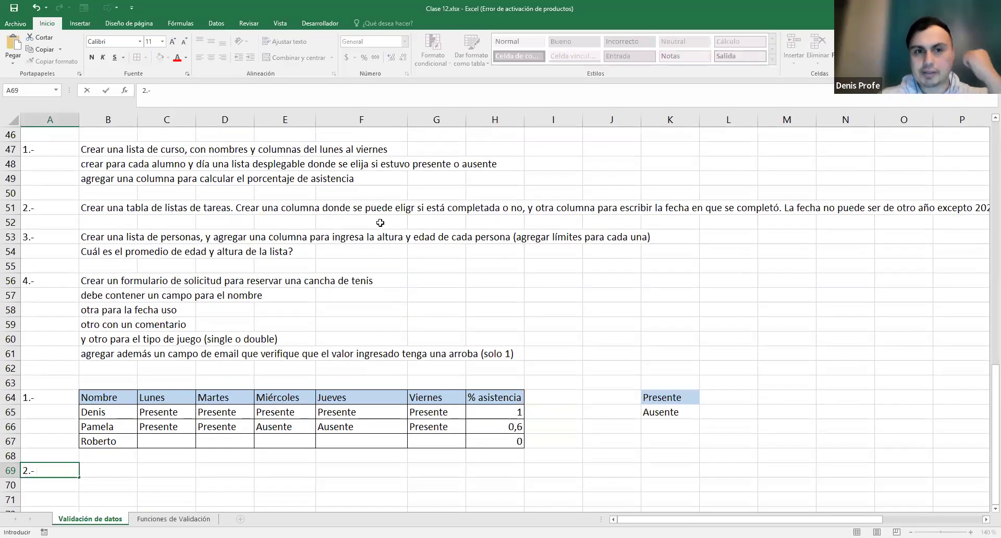
pyautogui.scroll(-2, 371, 282)
pyautogui.click(108, 409)
pyautogui.moveTo(104, 383); pyautogui.dragTo(125, 459)
# - Enter header tareas and tasks comprar pan, limpiar auto, darle comida al hamster in B69:B72
pyautogui.click(111, 380)
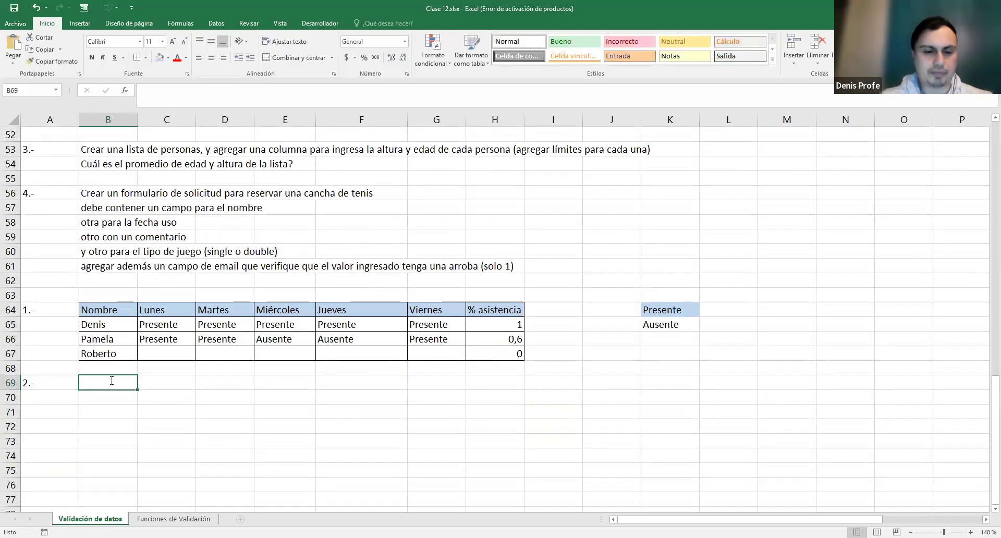
pyautogui.write('tareas')
pyautogui.press('Return')
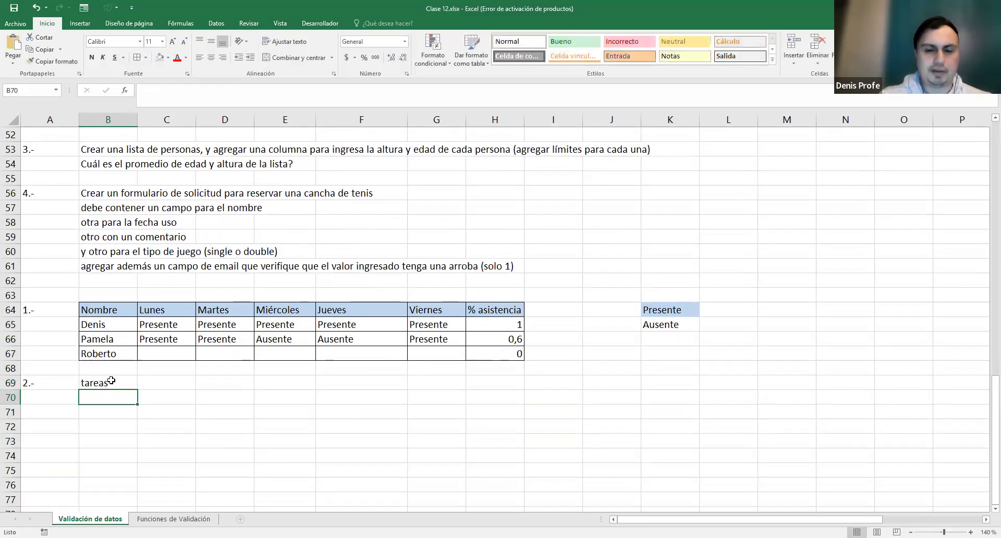
pyautogui.write('comprar pan')
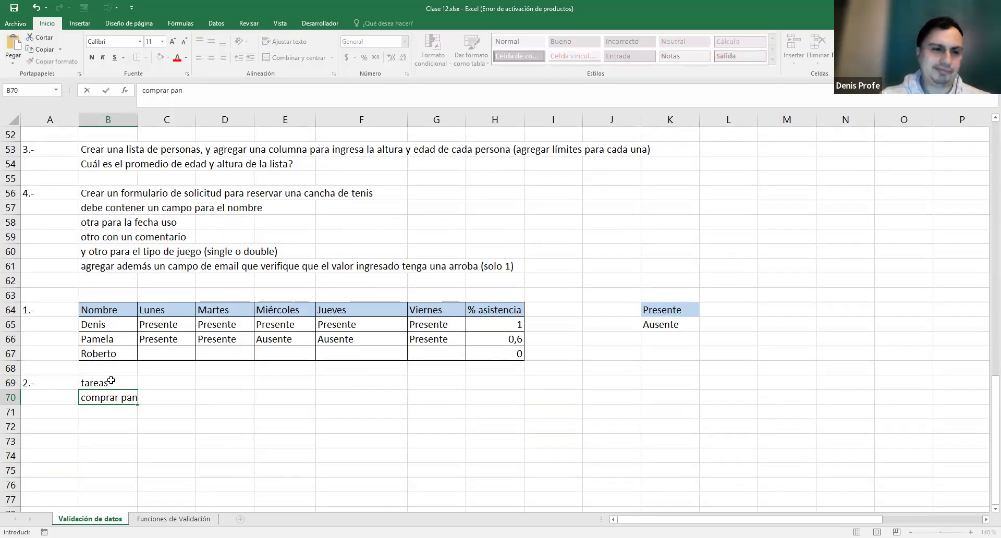
pyautogui.press('Return')
pyautogui.write('limpiar ')
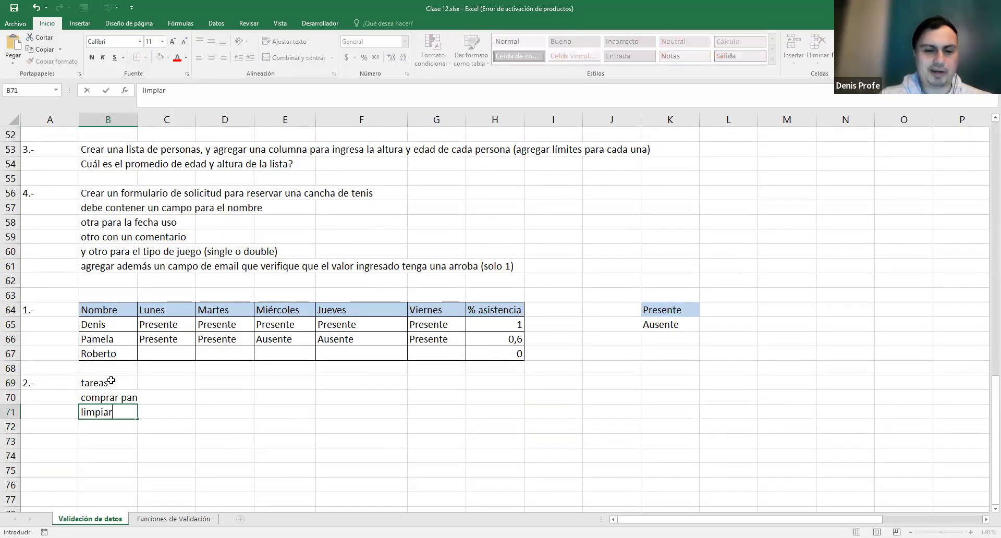
pyautogui.write('auto')
pyautogui.press('Return')
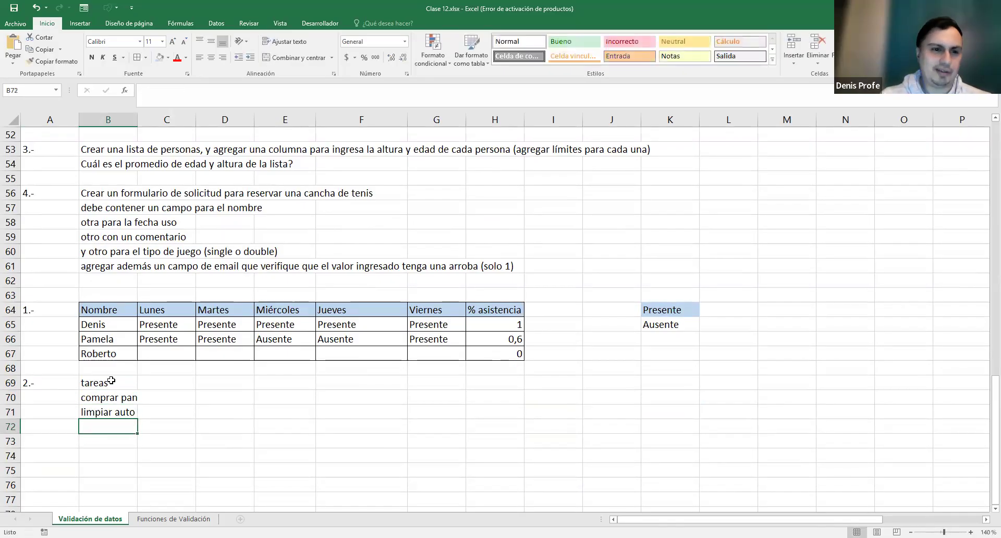
pyautogui.write('darle comida al hamster')
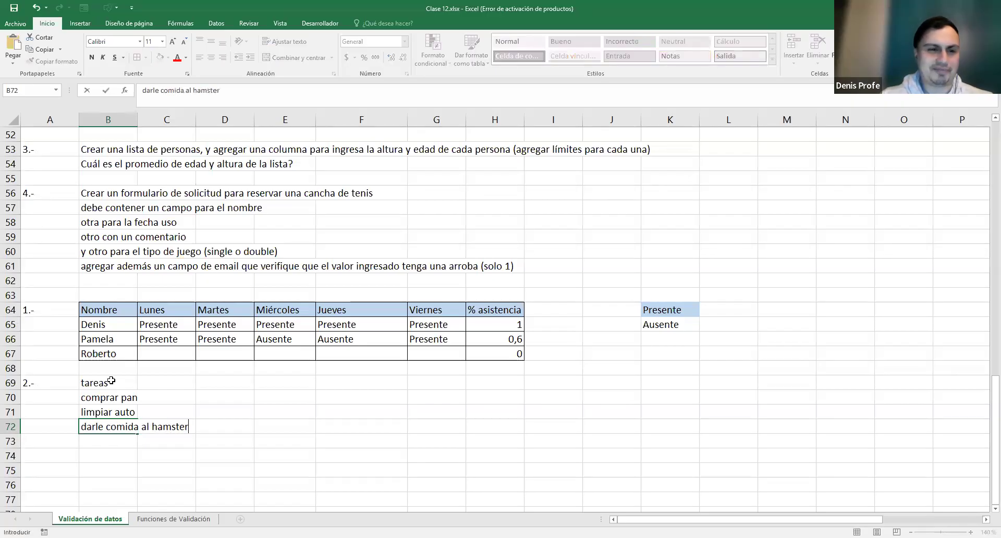
pyautogui.press('Return')
pyautogui.moveTo(111, 381); pyautogui.dragTo(125, 427)
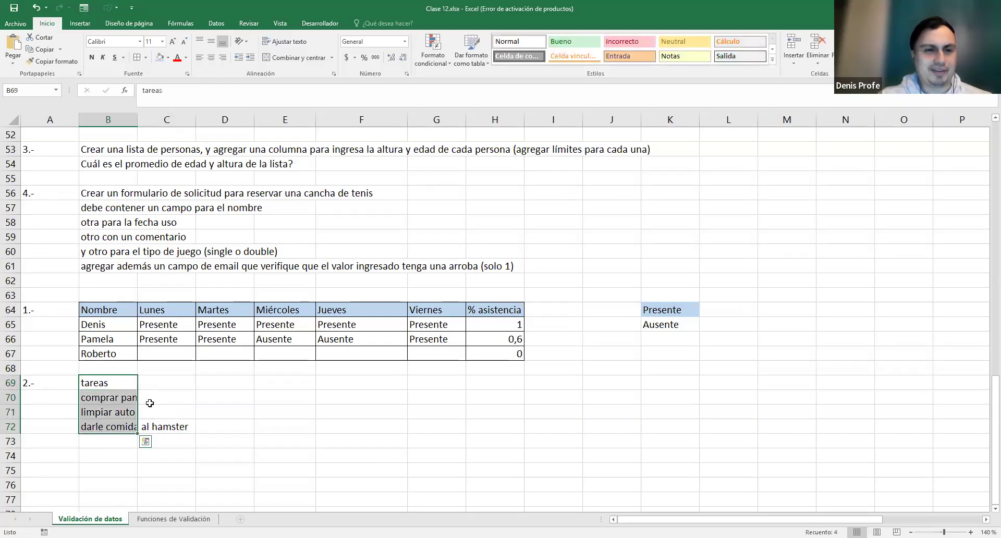
# - Autofit column B, add All Borders to B69:B72 and fill B69 light blue
pyautogui.click(149, 402)
pyautogui.moveTo(123, 378); pyautogui.dragTo(122, 425)
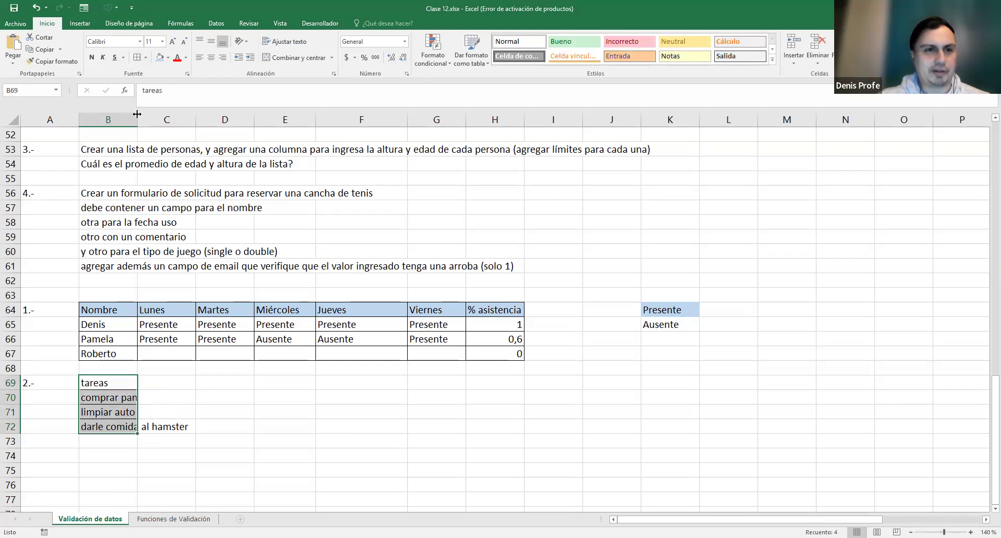
pyautogui.moveTo(137, 121); pyautogui.dragTo(188, 122)
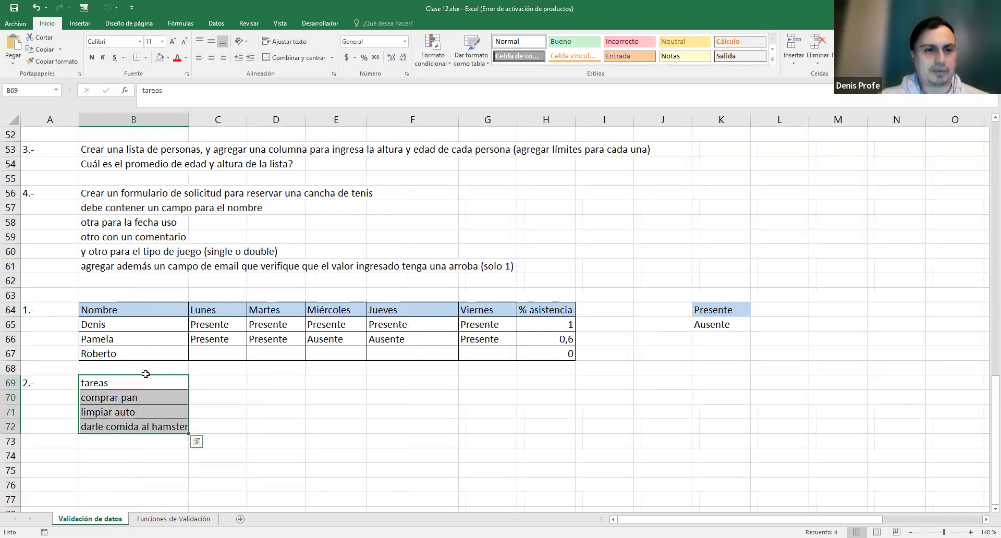
pyautogui.click(145, 376)
pyautogui.click(161, 58)
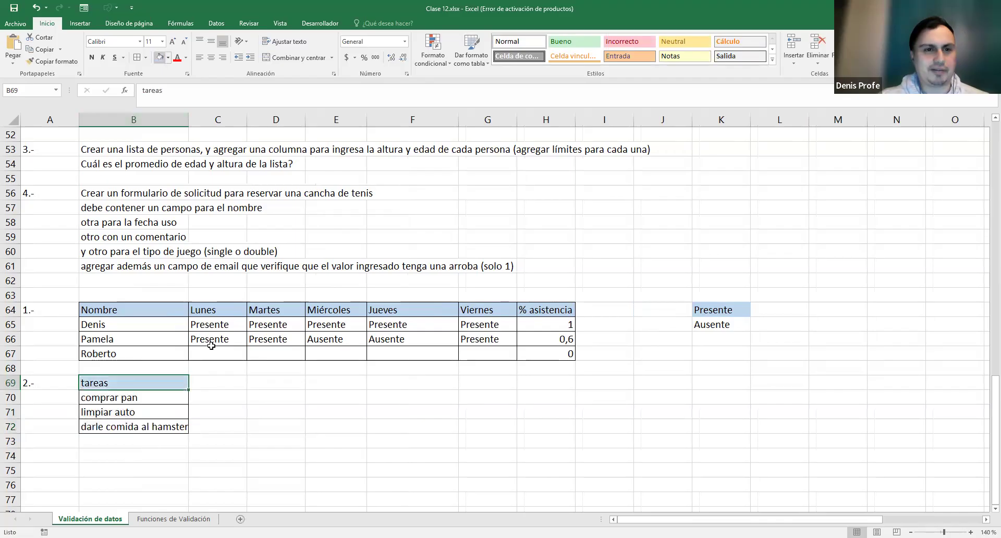
pyautogui.click(222, 379)
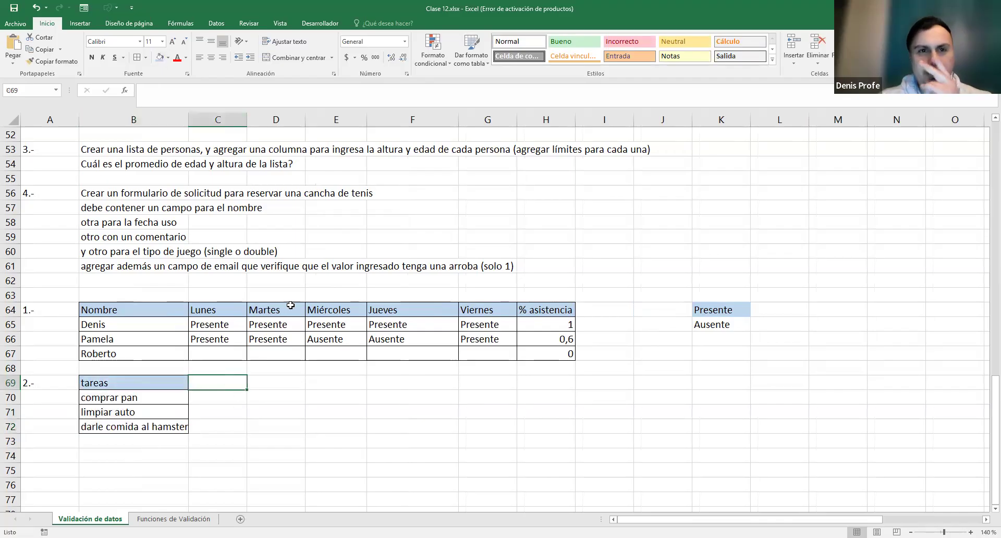
pyautogui.scroll(1, 354, 281)
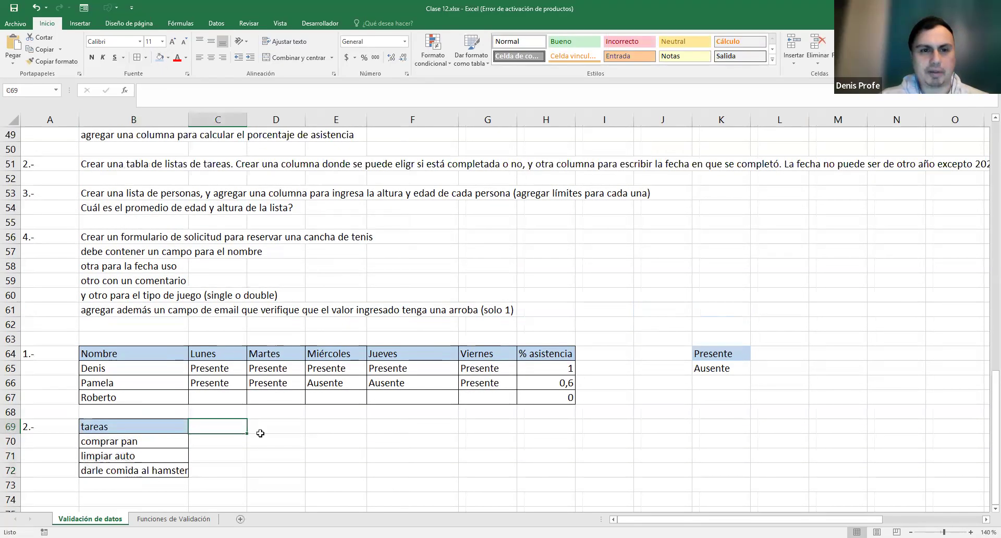
# - Add headers completada in C69 and fecha in D69
pyautogui.write('completada')
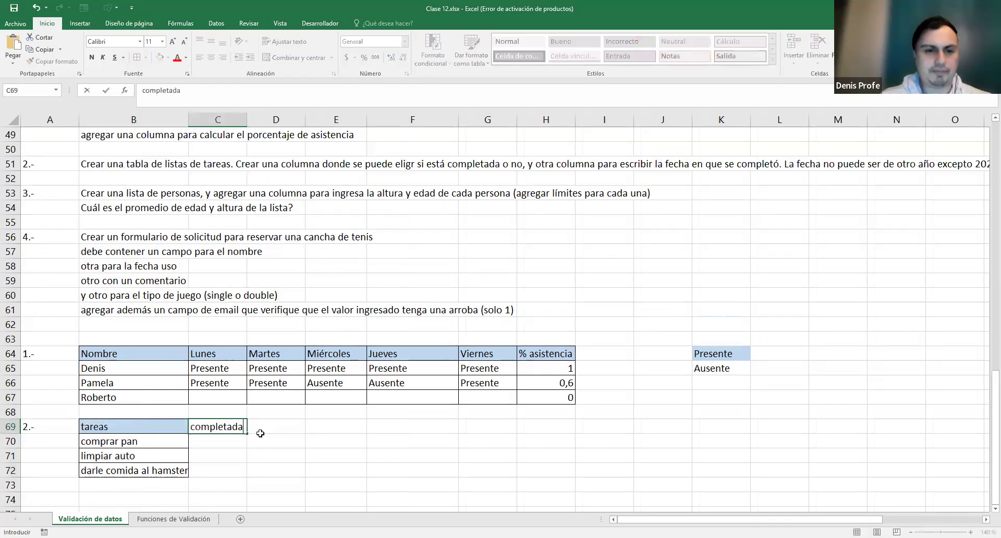
pyautogui.click(260, 433)
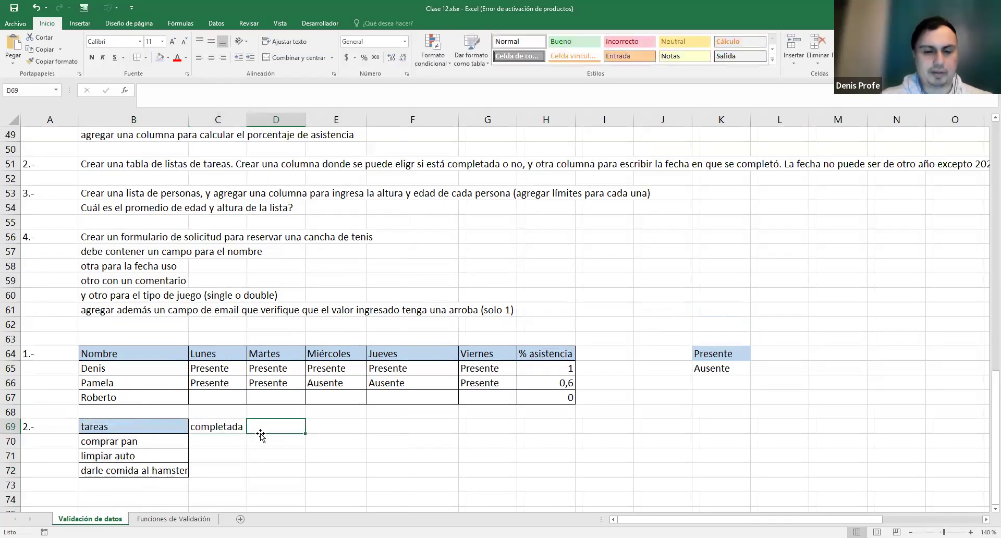
pyautogui.write('fecha')
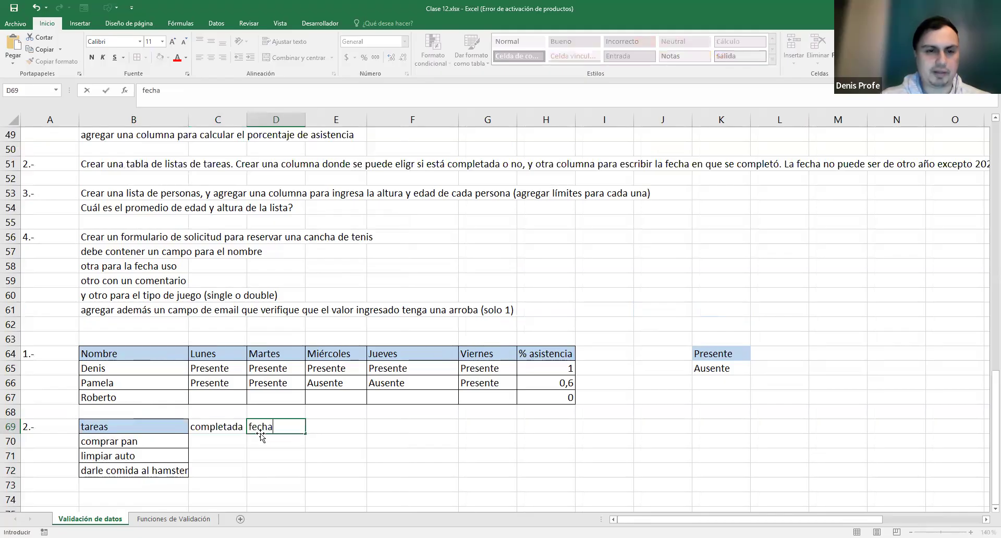
pyautogui.click(260, 438)
# - Border C69:D72 and shade the completada and fecha headers light blue
pyautogui.moveTo(219, 429); pyautogui.dragTo(261, 472)
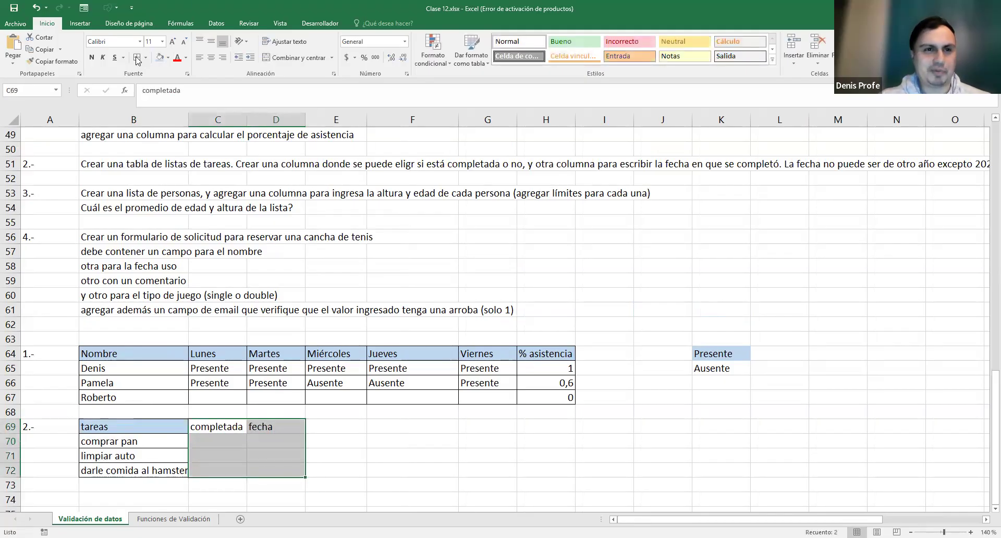
pyautogui.moveTo(272, 428); pyautogui.dragTo(219, 428)
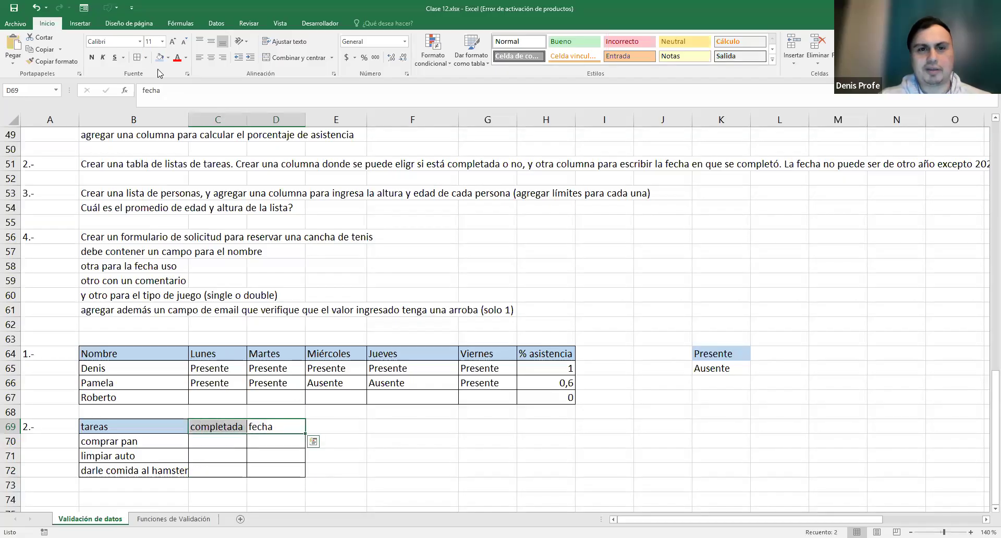
pyautogui.scroll(-1, 328, 467)
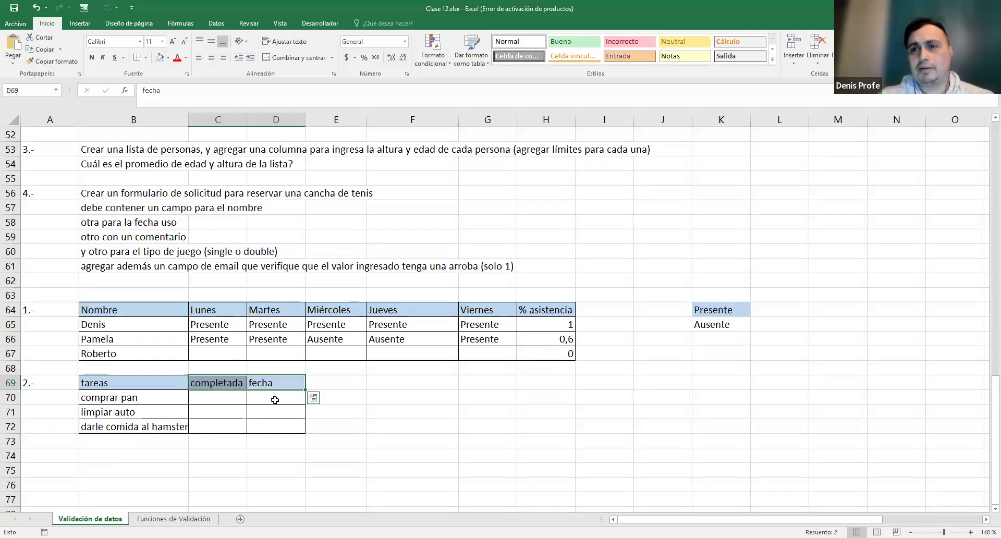
pyautogui.click(334, 397)
pyautogui.scroll(1, 277, 401)
pyautogui.moveTo(210, 469); pyautogui.dragTo(209, 440)
# - Type the options SI and NO into G69:G70
pyautogui.click(479, 438)
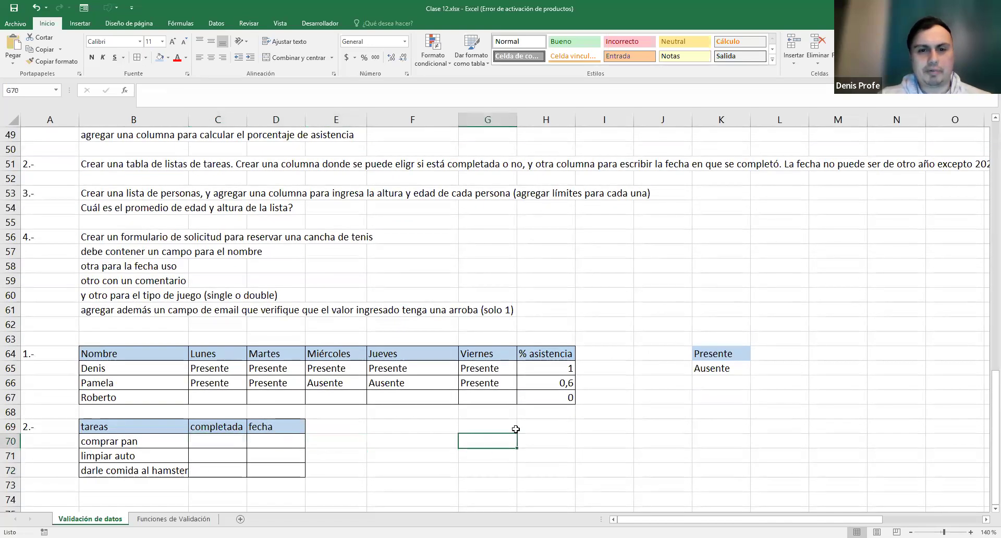
pyautogui.click(479, 424)
pyautogui.write('SI')
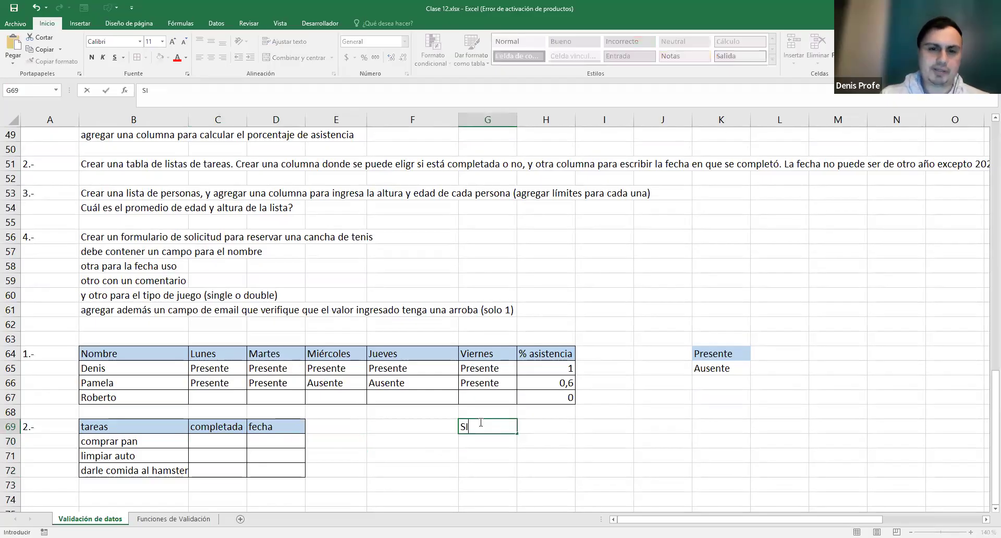
pyautogui.press('Return')
pyautogui.write('NO')
pyautogui.press('Return')
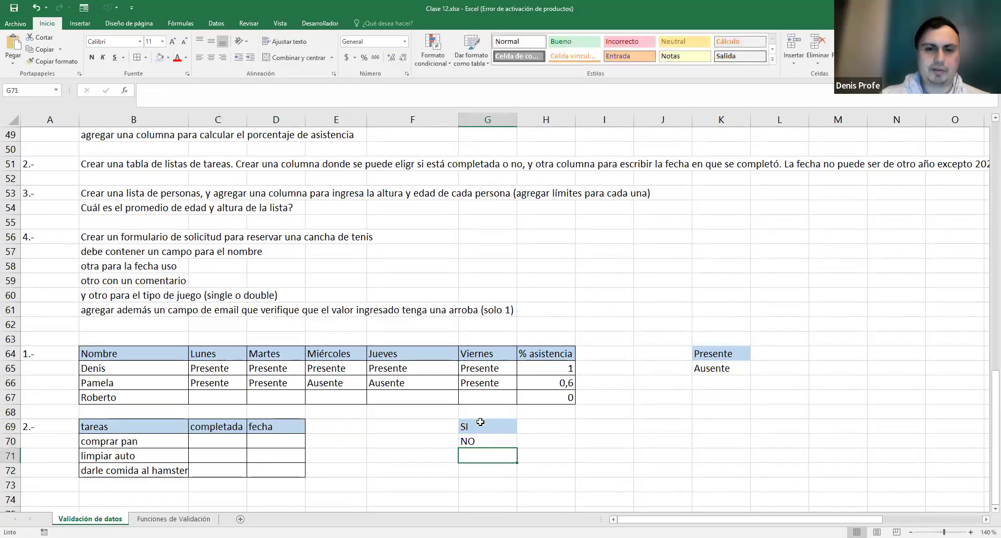
# - Add a List data validation on C70:C72 sourced from G69:G70
pyautogui.moveTo(238, 444); pyautogui.dragTo(229, 470)
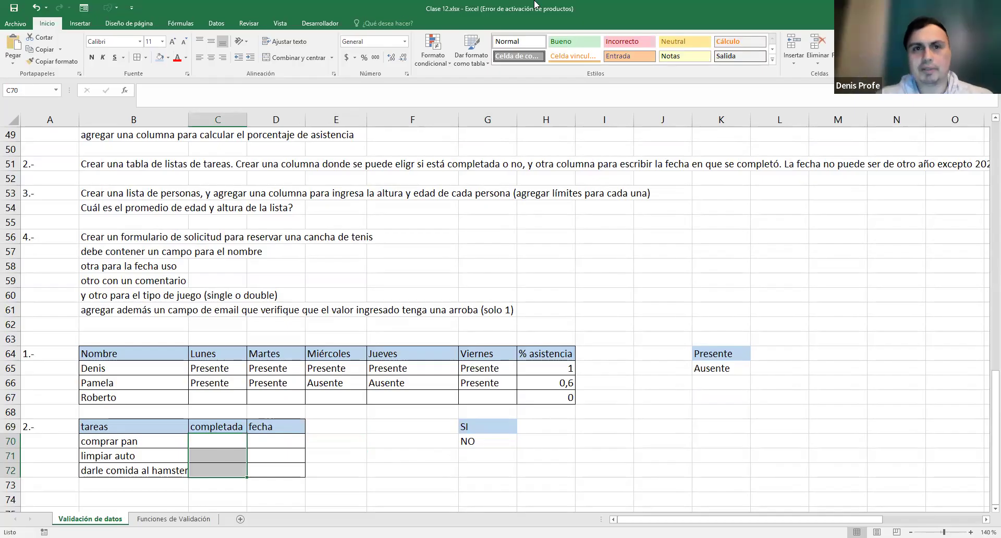
pyautogui.click(215, 23)
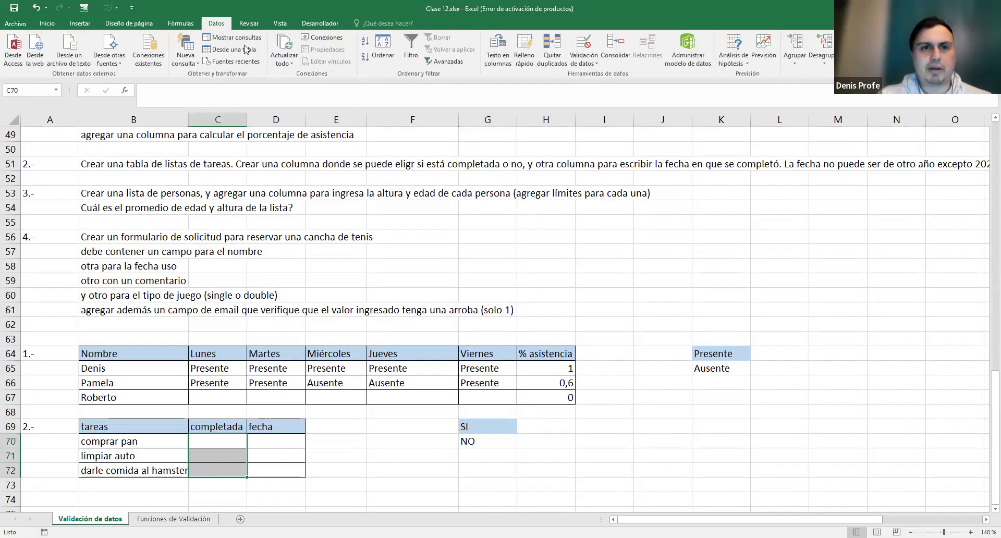
pyautogui.click(593, 65)
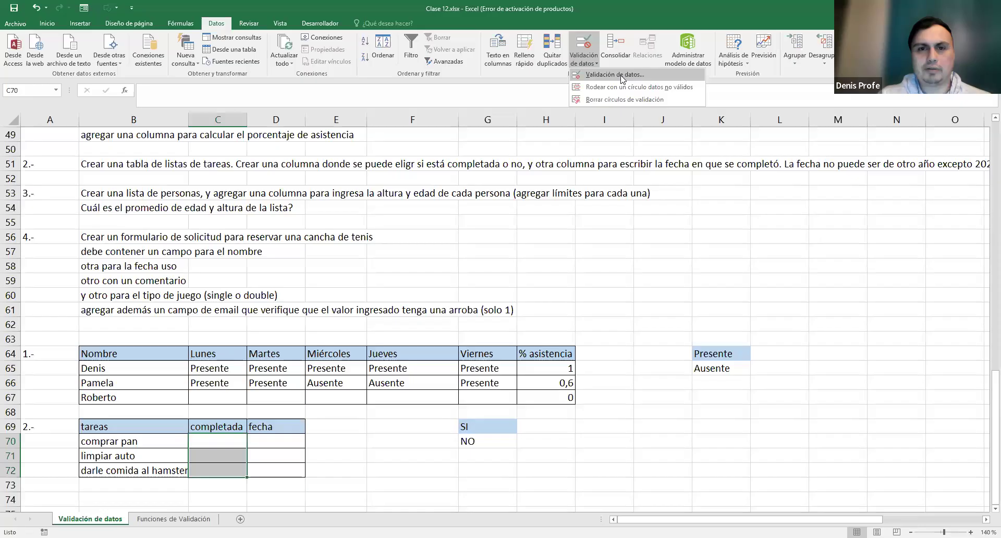
pyautogui.click(617, 74)
pyautogui.click(479, 269)
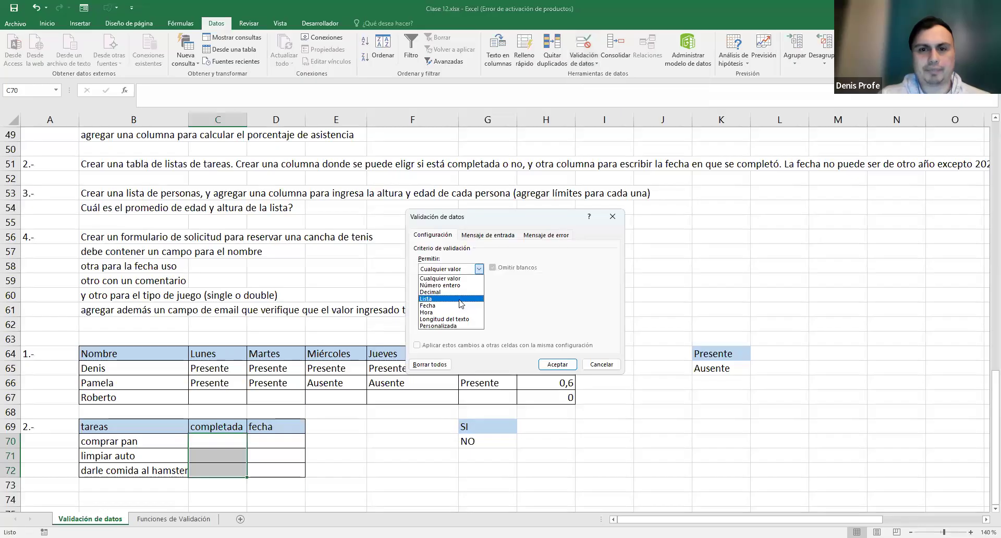
pyautogui.click(461, 300)
pyautogui.click(544, 311)
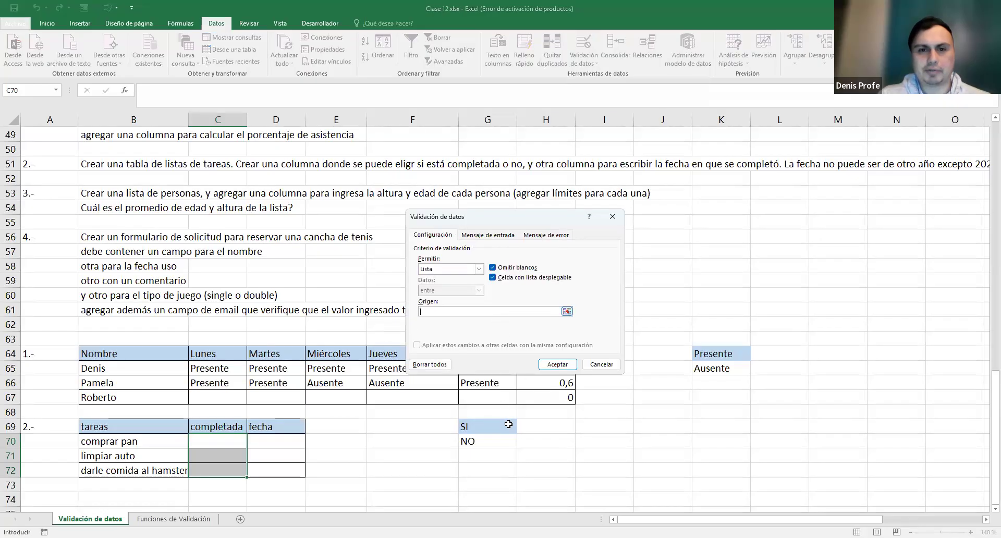
pyautogui.click(485, 430)
pyautogui.moveTo(484, 428); pyautogui.dragTo(471, 441)
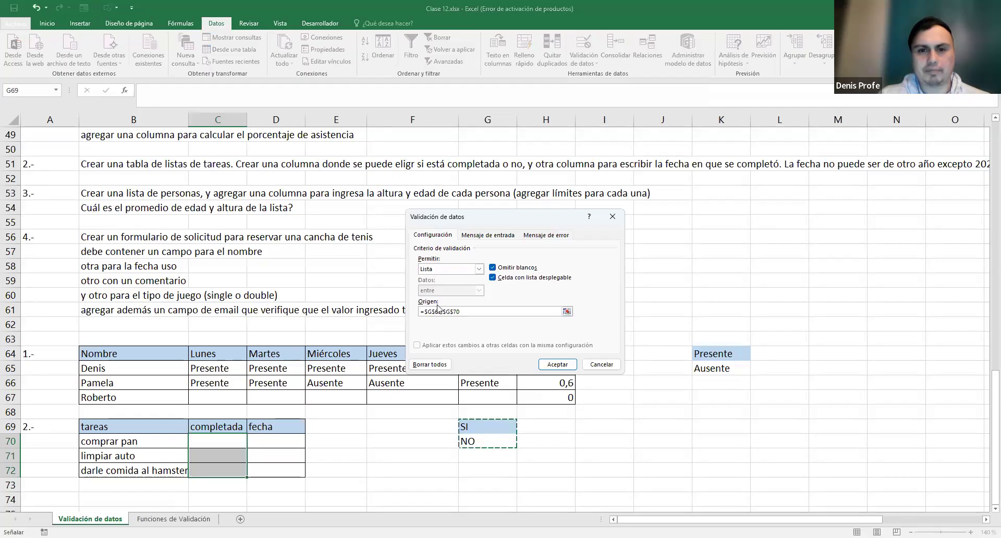
pyautogui.click(565, 367)
# - Set completada to SI, NO and SI for the three tasks
pyautogui.click(376, 447)
pyautogui.click(216, 440)
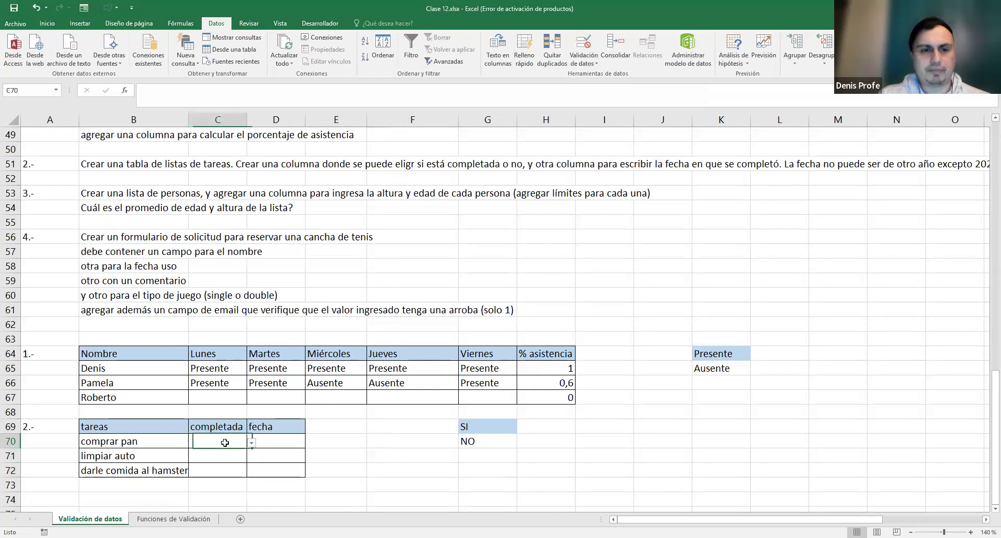
pyautogui.click(252, 443)
pyautogui.click(238, 454)
pyautogui.click(236, 456)
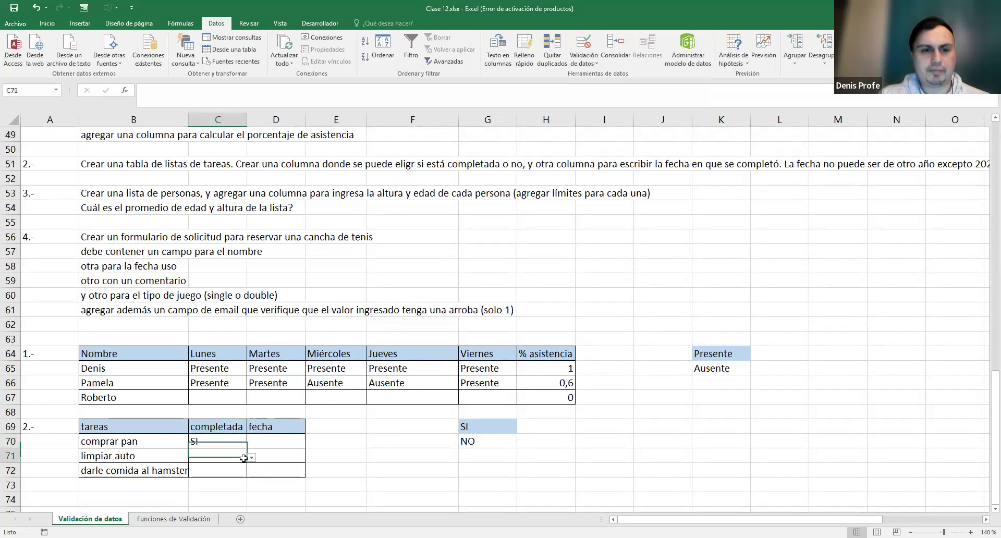
pyautogui.click(251, 457)
pyautogui.click(227, 478)
pyautogui.click(236, 471)
pyautogui.click(251, 471)
pyautogui.click(238, 482)
pyautogui.click(360, 445)
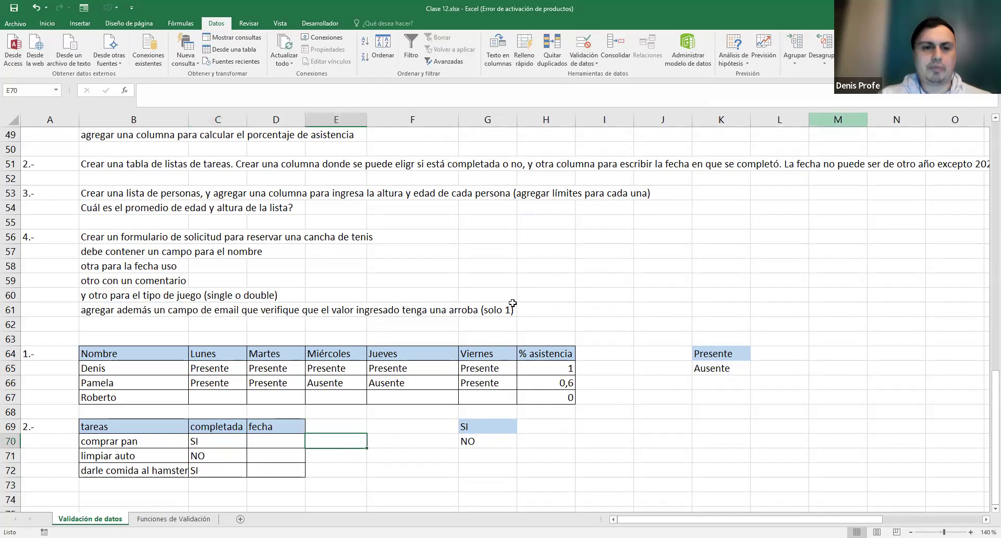
pyautogui.click(294, 442)
# - Allow only dates between 01/01/2025 and 31/12/2025 in D70:D72
pyautogui.moveTo(278, 470); pyautogui.dragTo(288, 441)
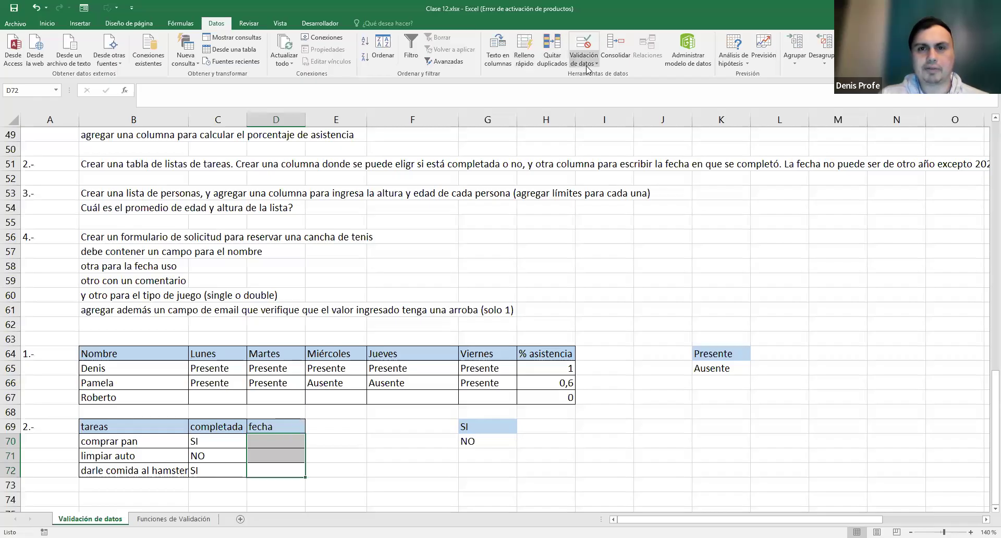
pyautogui.click(478, 268)
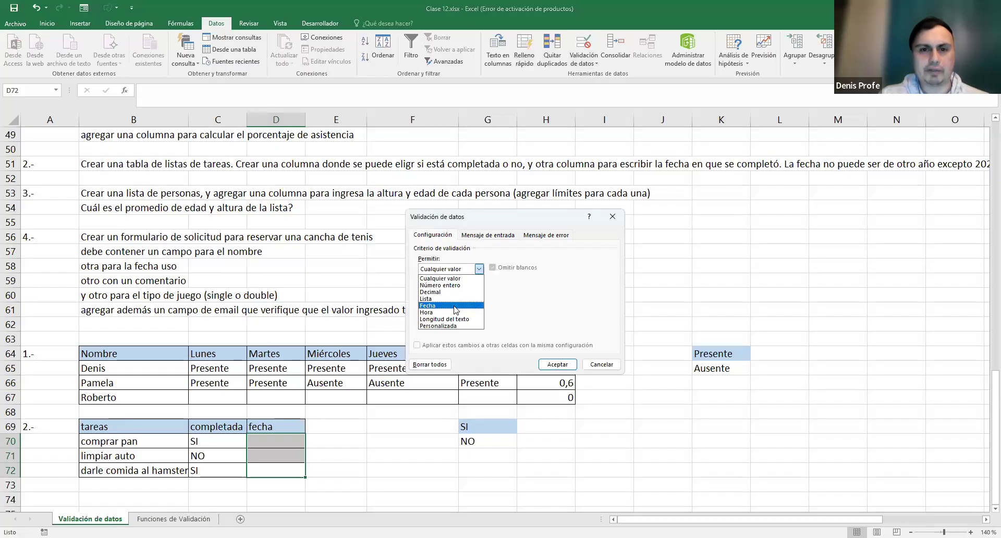
pyautogui.click(455, 307)
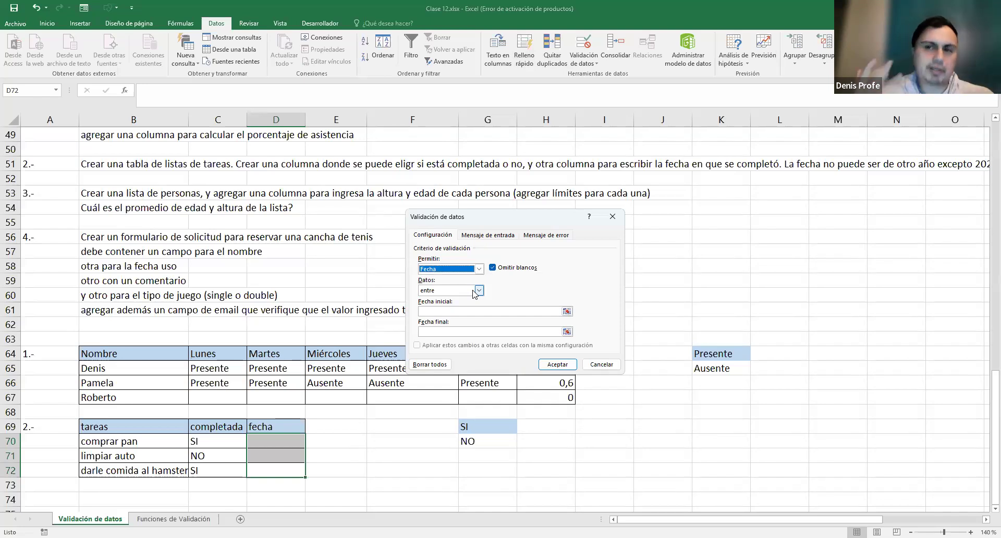
pyautogui.click(449, 312)
pyautogui.write('01/')
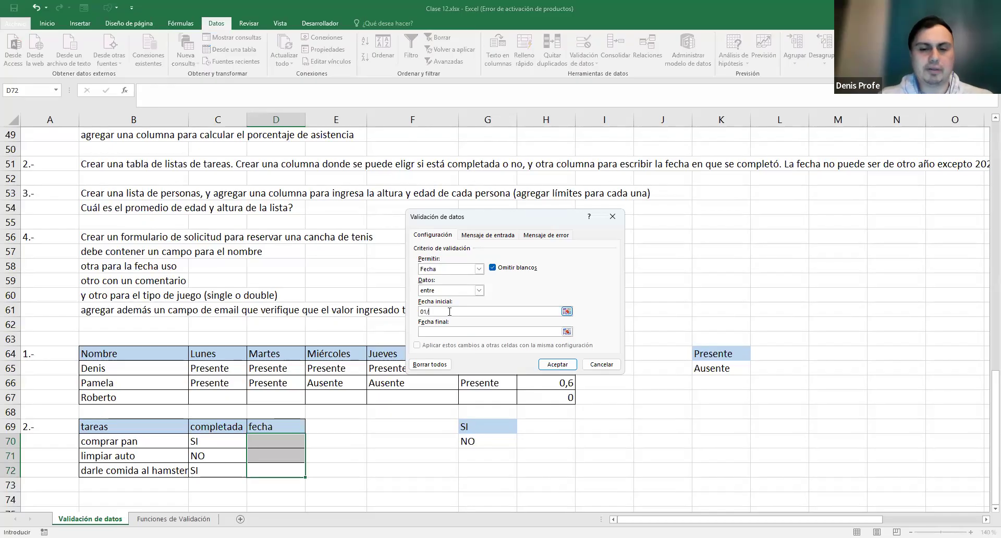
pyautogui.write('01/2025')
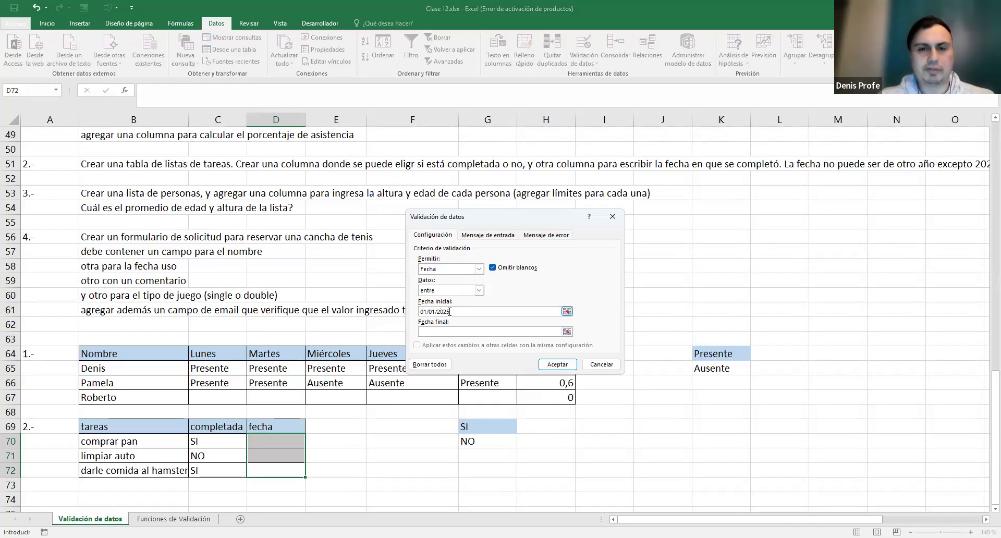
pyautogui.click(426, 332)
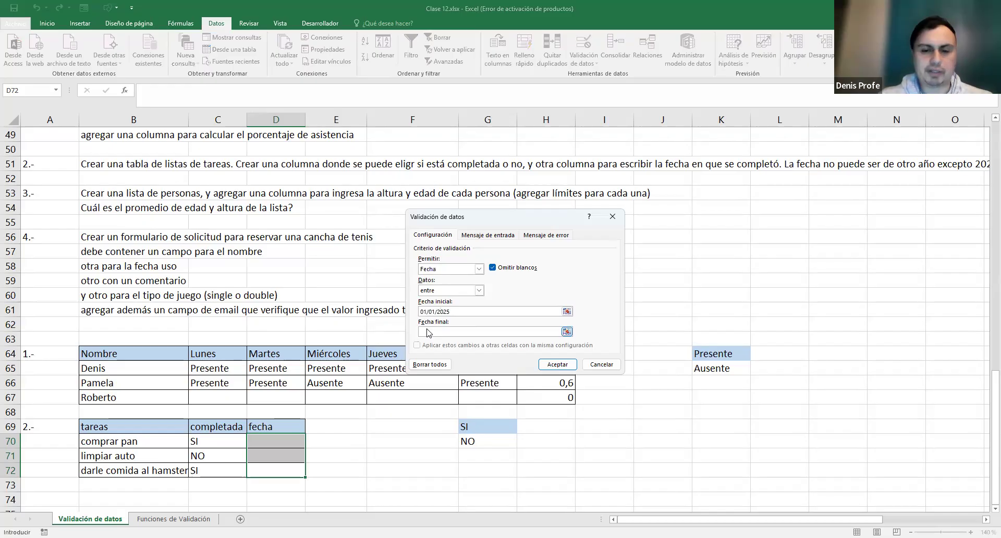
pyautogui.write('31/12/2025')
pyautogui.click(449, 310)
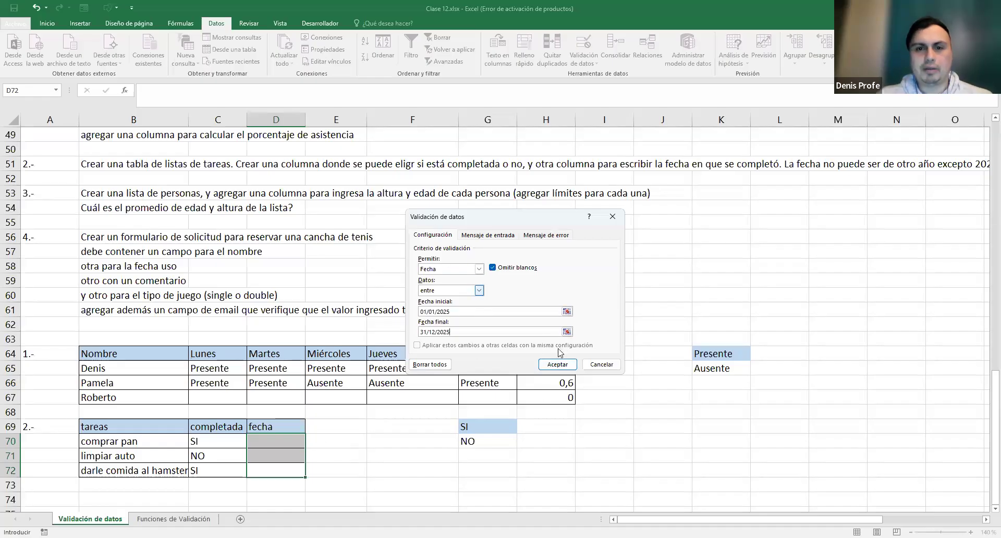
pyautogui.click(558, 365)
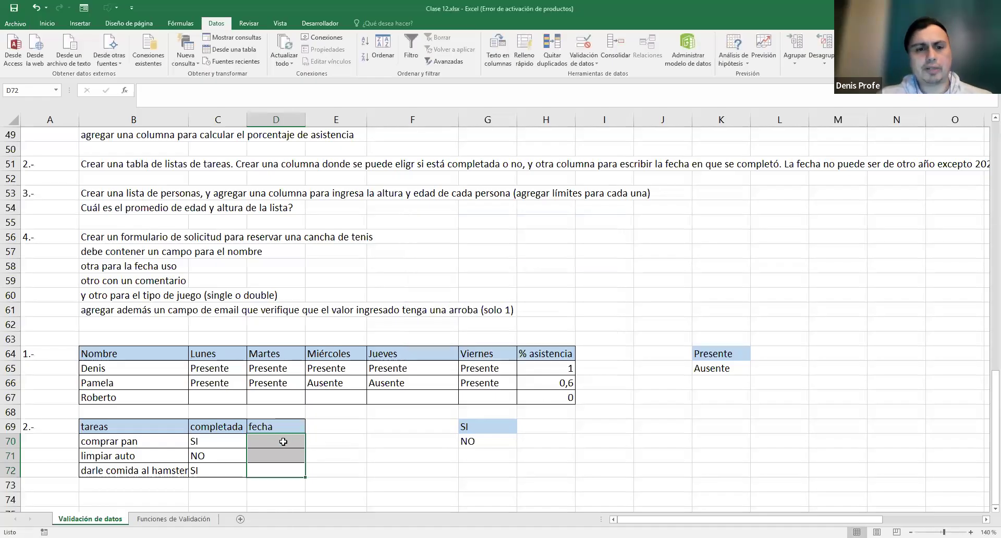
# - Enter 20/05/2025 as the fecha for comprar pan in D70
pyautogui.click(291, 441)
pyautogui.write('20')
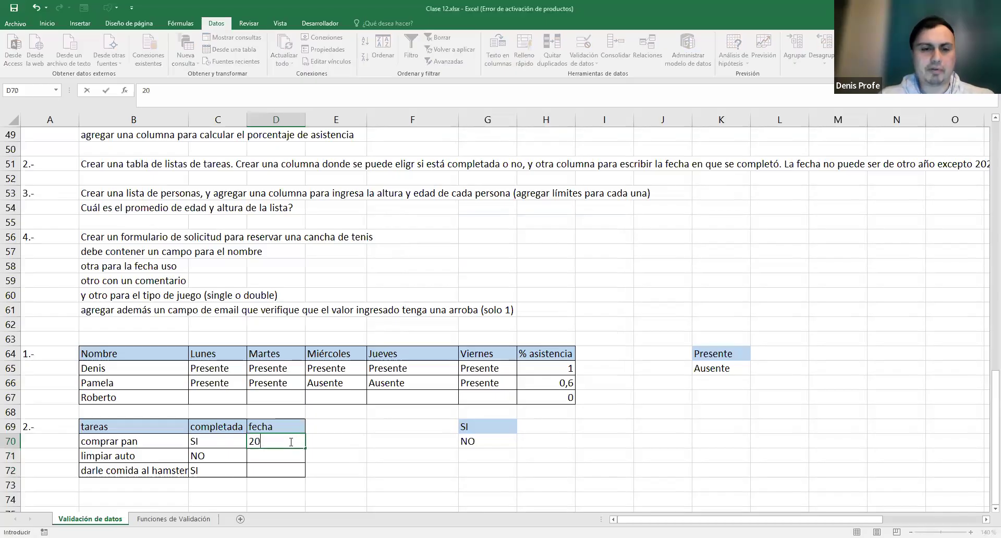
pyautogui.write('/05/')
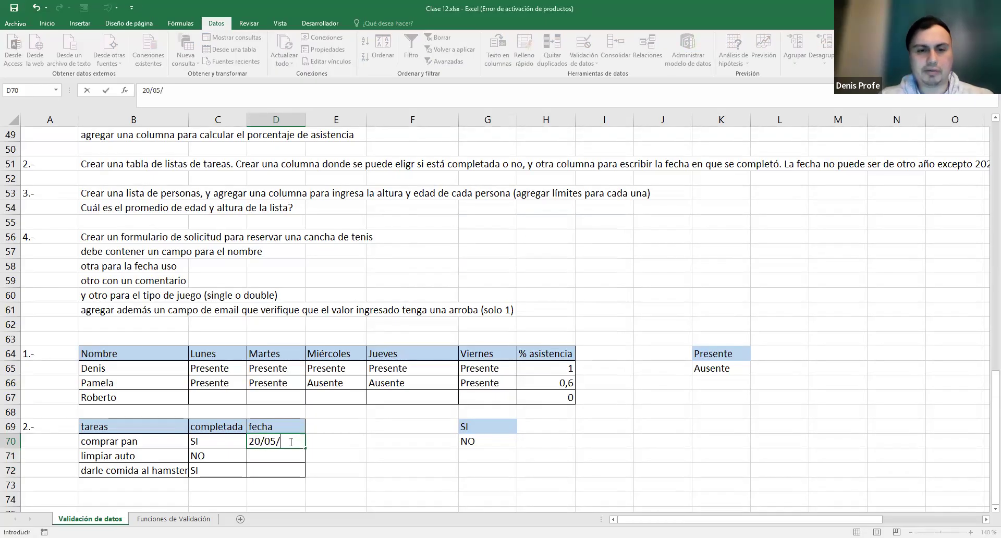
pyautogui.write('2025')
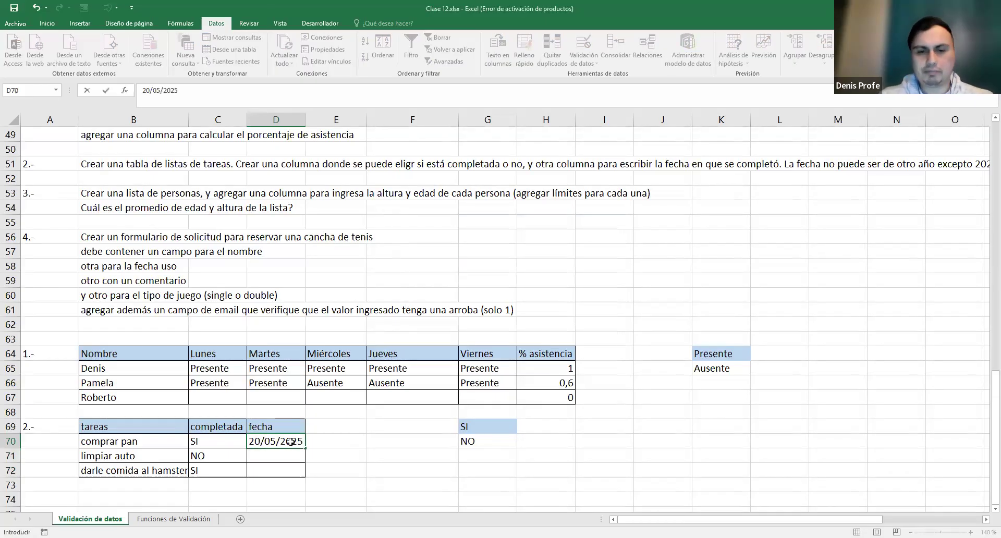
pyautogui.press('Return')
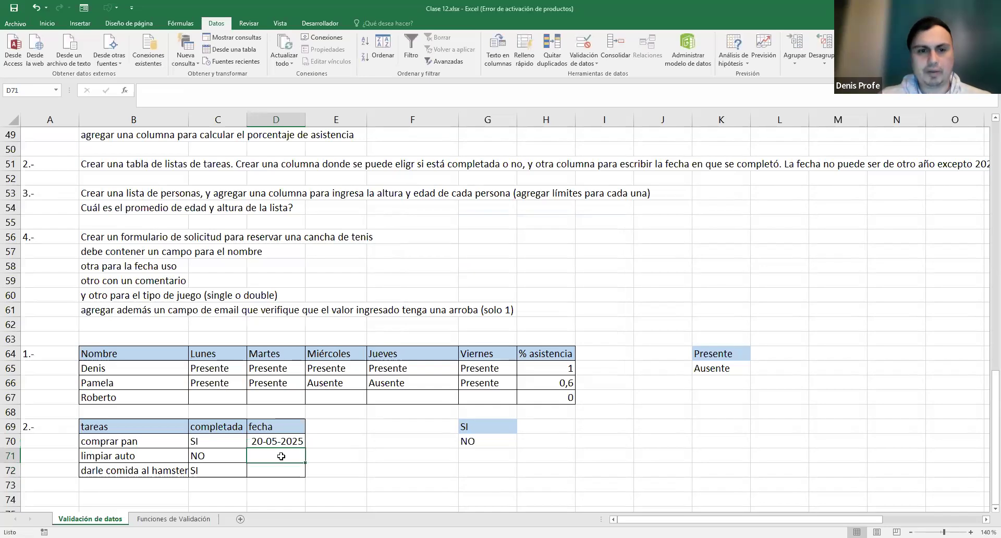
# - Test the 2025-only rule in D71: 20/05/2024 and 20/12/2026 are rejected and cancelled
pyautogui.write('20/04')
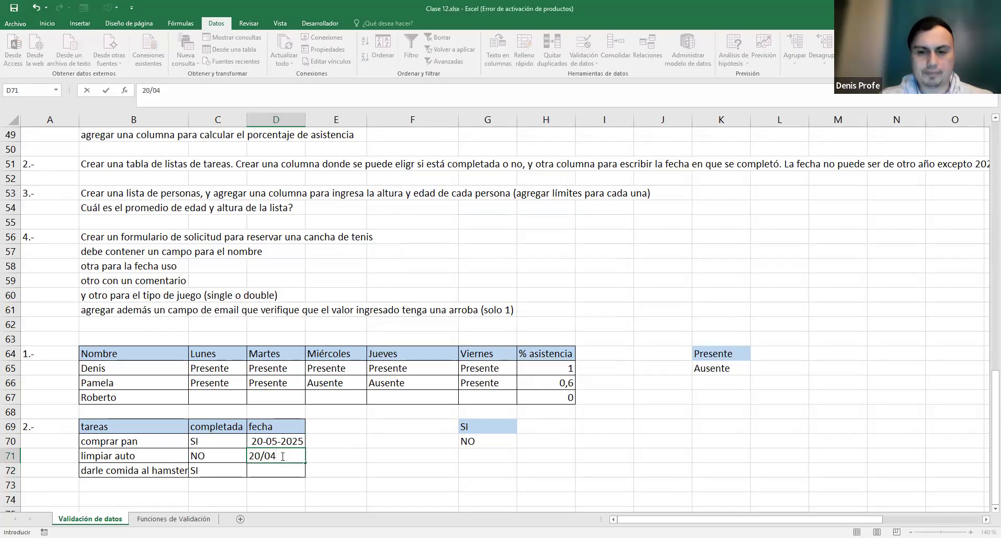
pyautogui.press('BackSpace')
pyautogui.write('5/2024')
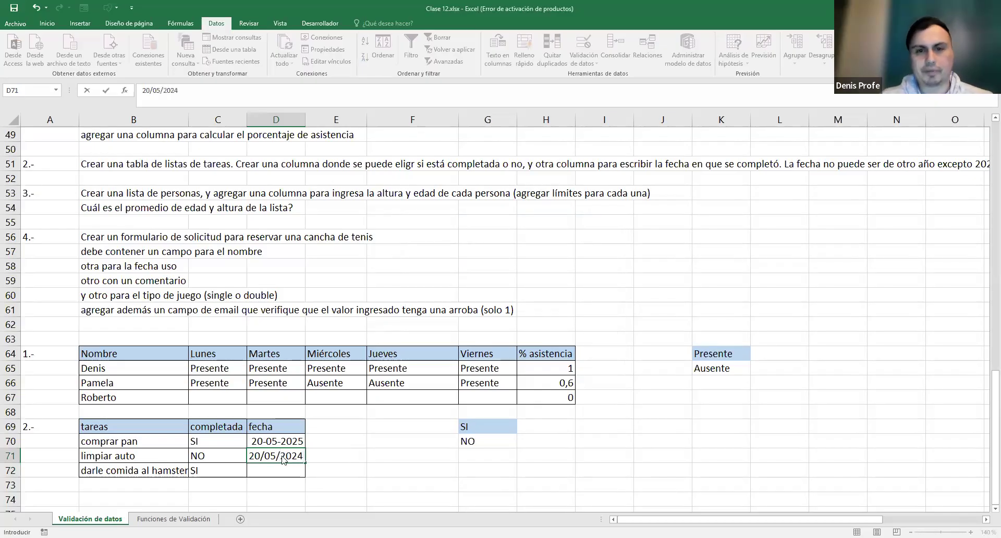
pyautogui.press('Return')
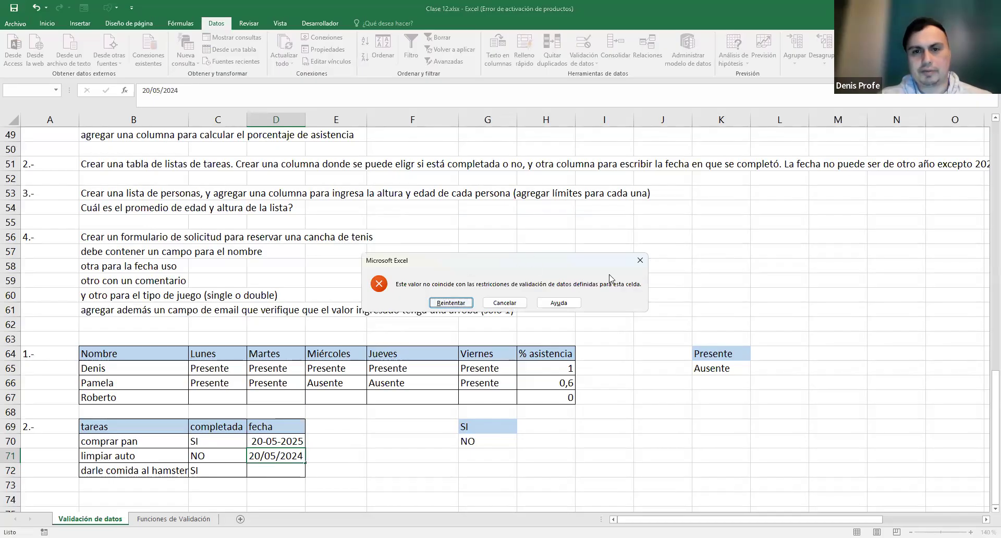
pyautogui.click(497, 304)
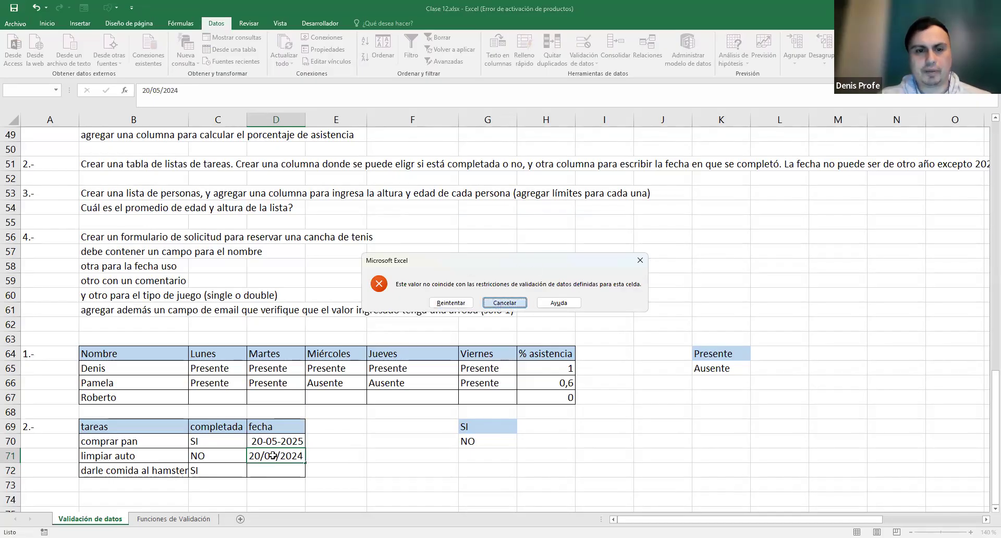
pyautogui.write('20/12')
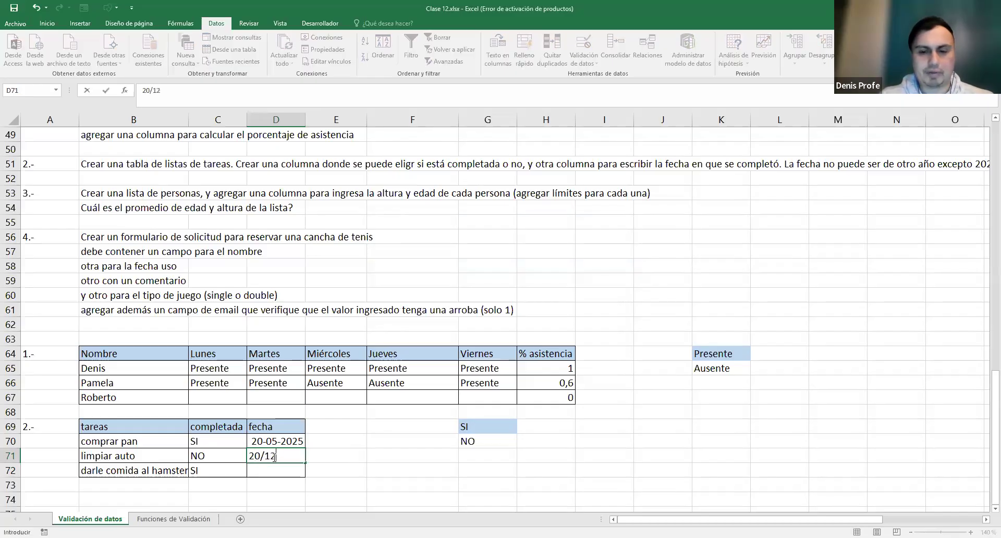
pyautogui.write('/2026')
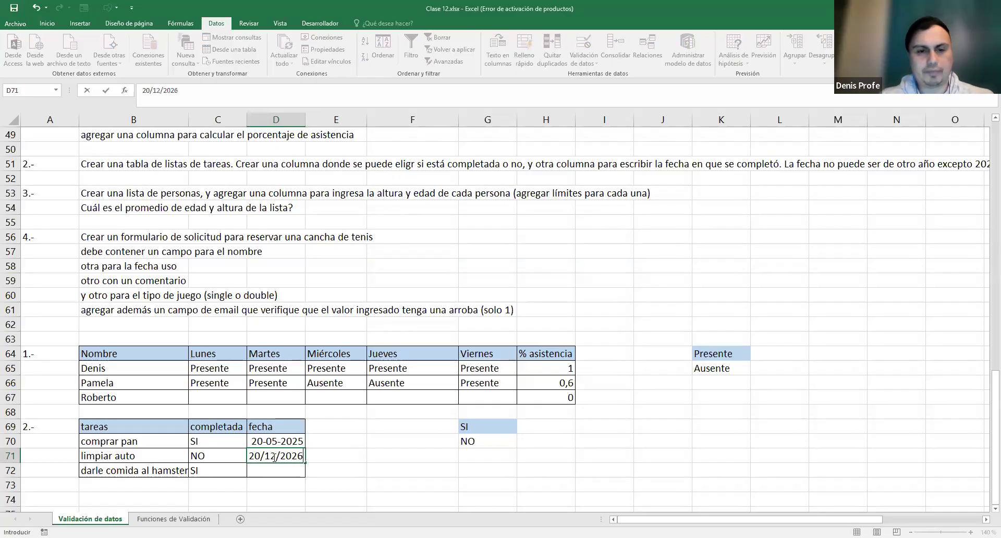
pyautogui.press('Return')
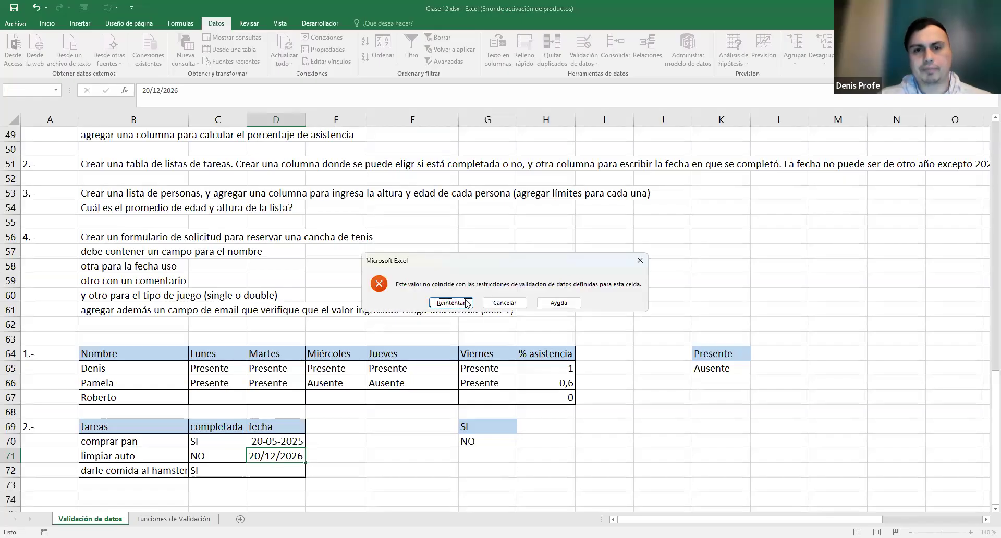
pyautogui.click(515, 302)
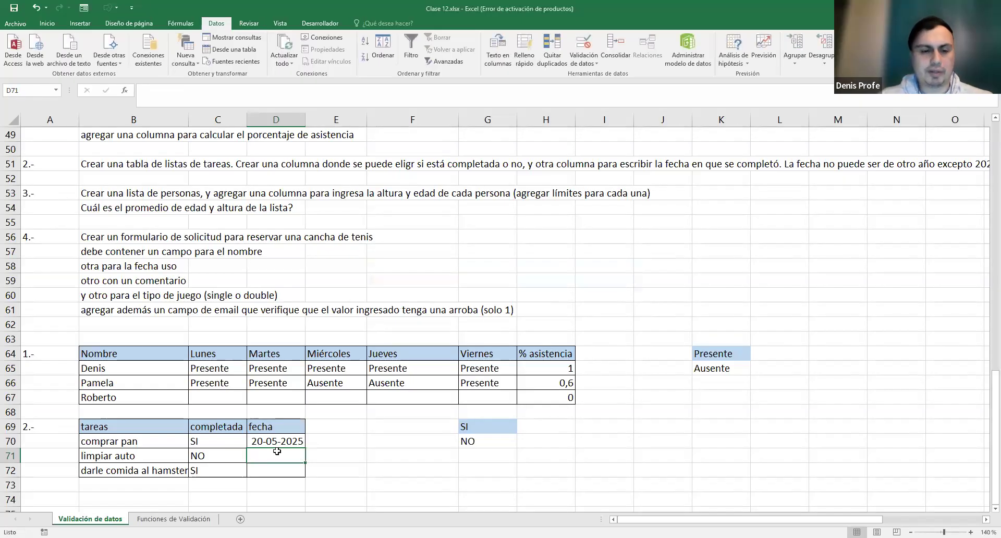
# - Enter 31/12/2025 as the limpiar auto date and check that row's completada and fecha cells
pyautogui.write('31/')
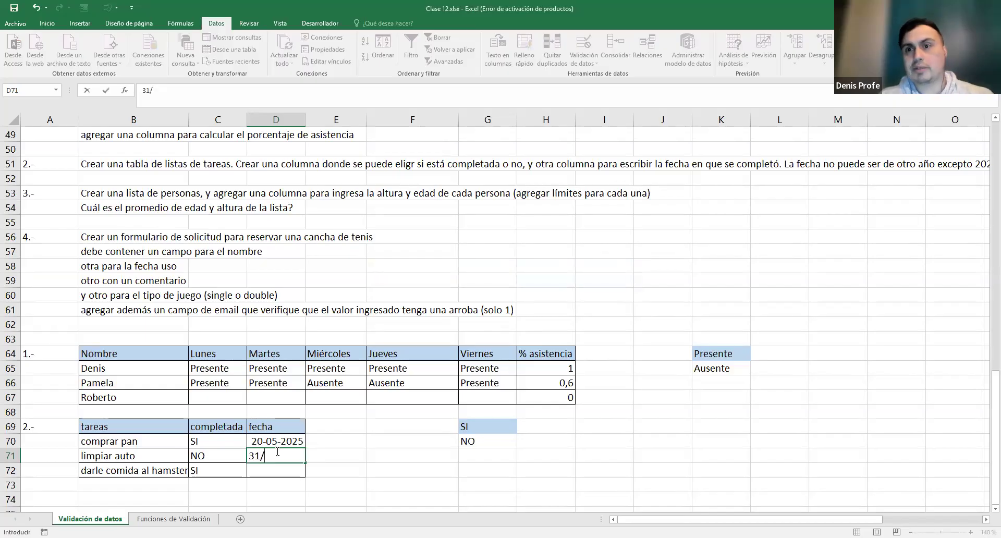
pyautogui.write('12/')
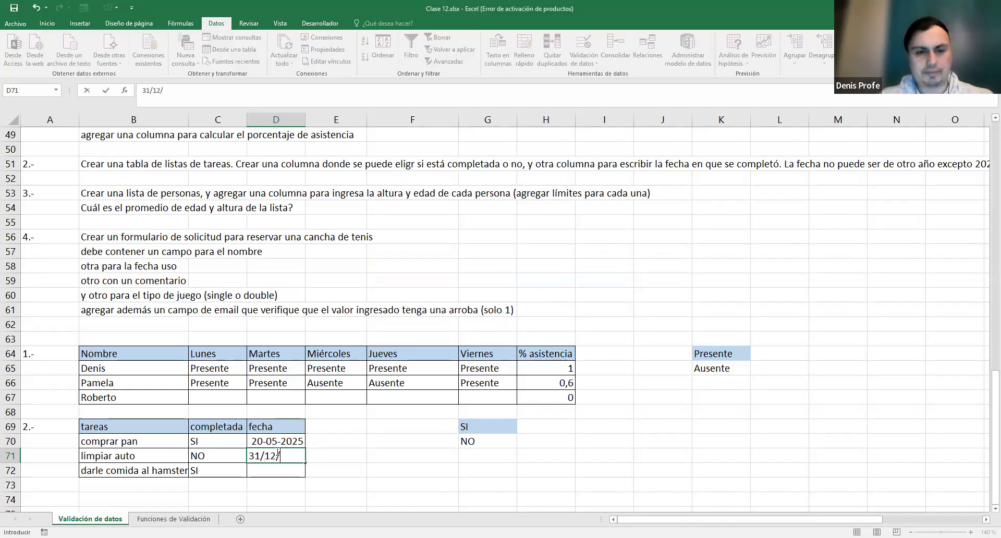
pyautogui.write('2025')
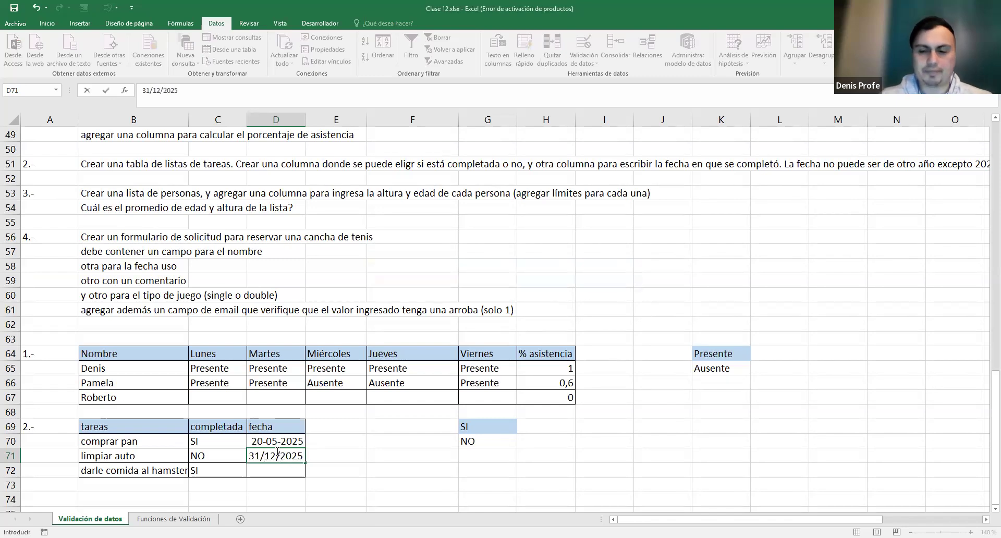
pyautogui.press('Return')
pyautogui.click(277, 456)
pyautogui.click(280, 440)
pyautogui.click(277, 457)
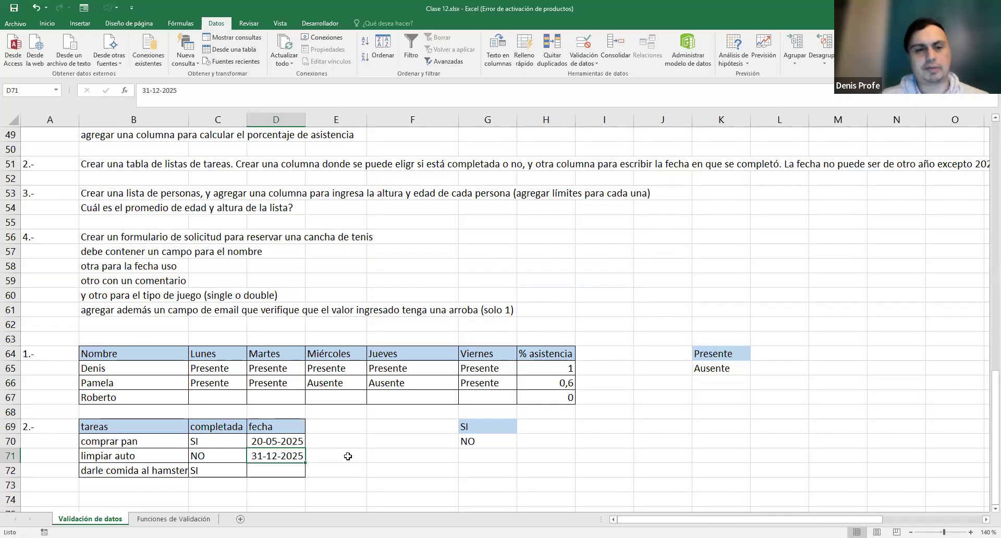
pyautogui.click(203, 455)
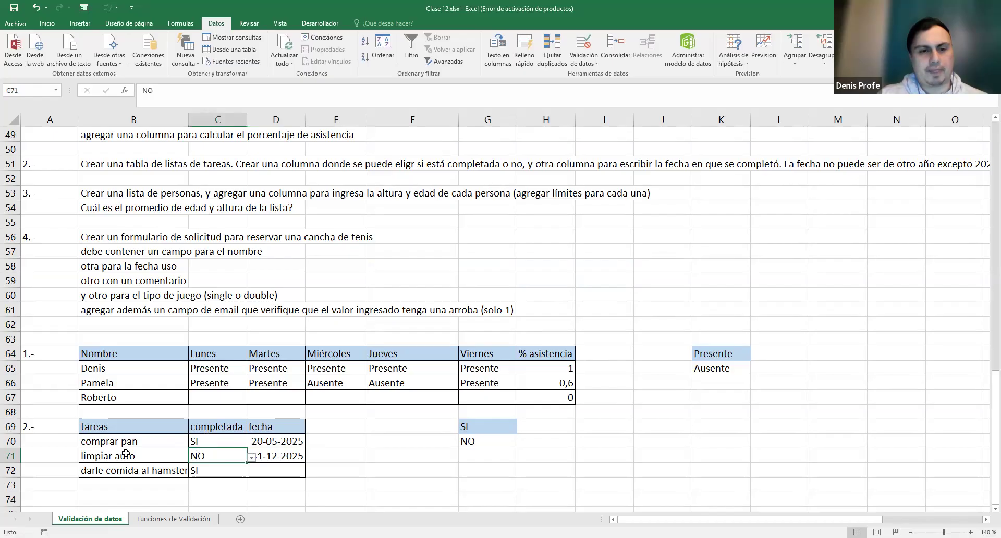
pyautogui.click(272, 454)
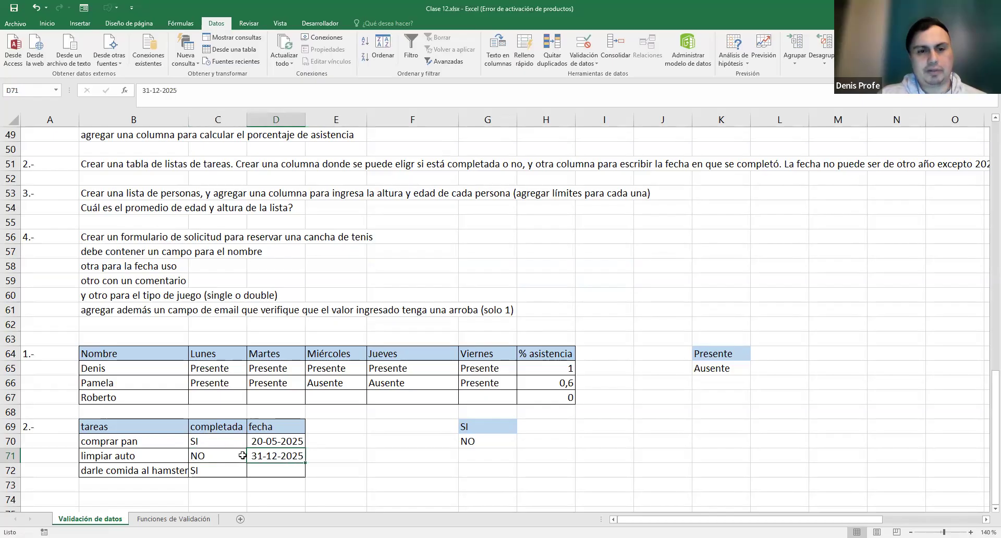
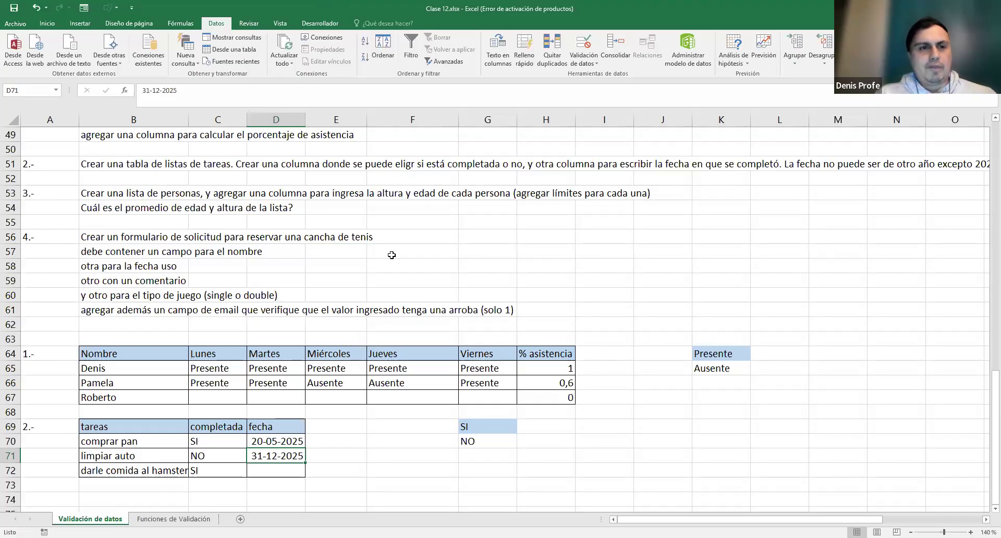
# - Label exercise 3.- in A74 and add the headers Nombre, Altura and edad
pyautogui.scroll(-1, 326, 387)
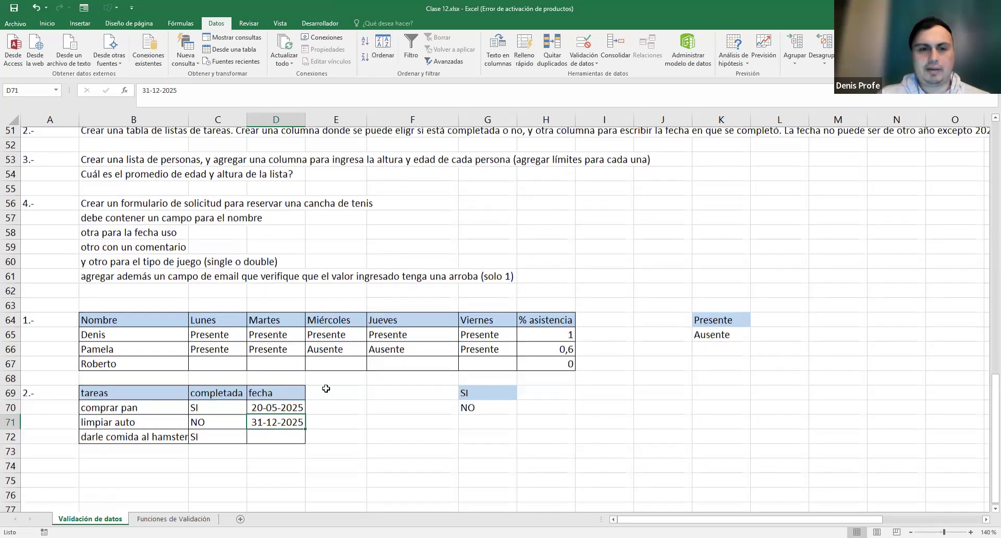
pyautogui.click(61, 456)
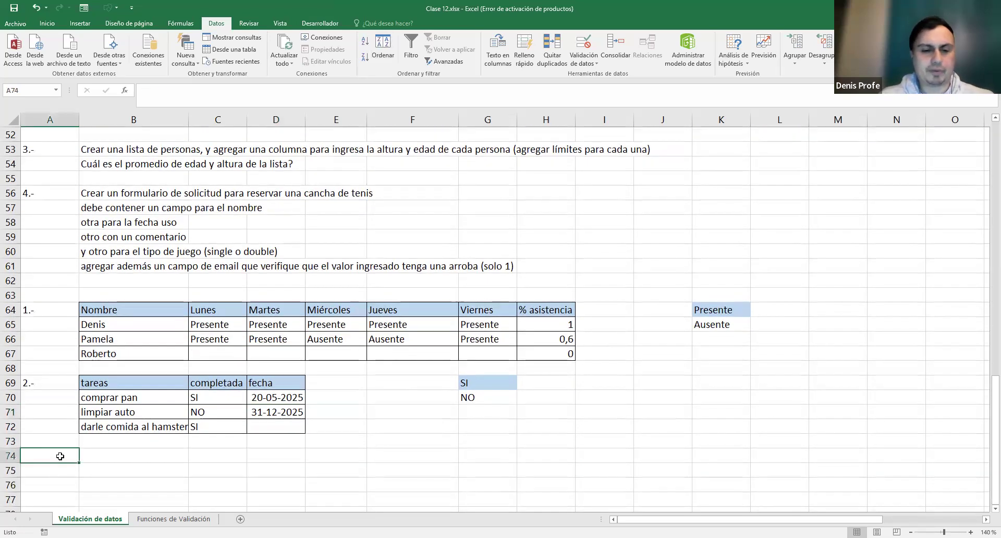
pyautogui.write('3.-')
pyautogui.press('Tab')
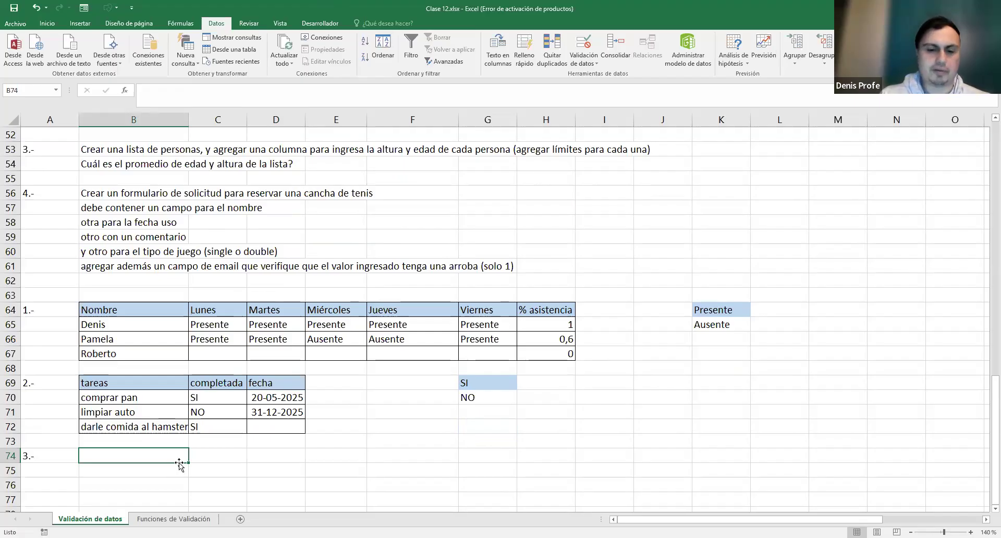
pyautogui.write('Nombre')
pyautogui.press('Tab')
pyautogui.write('A')
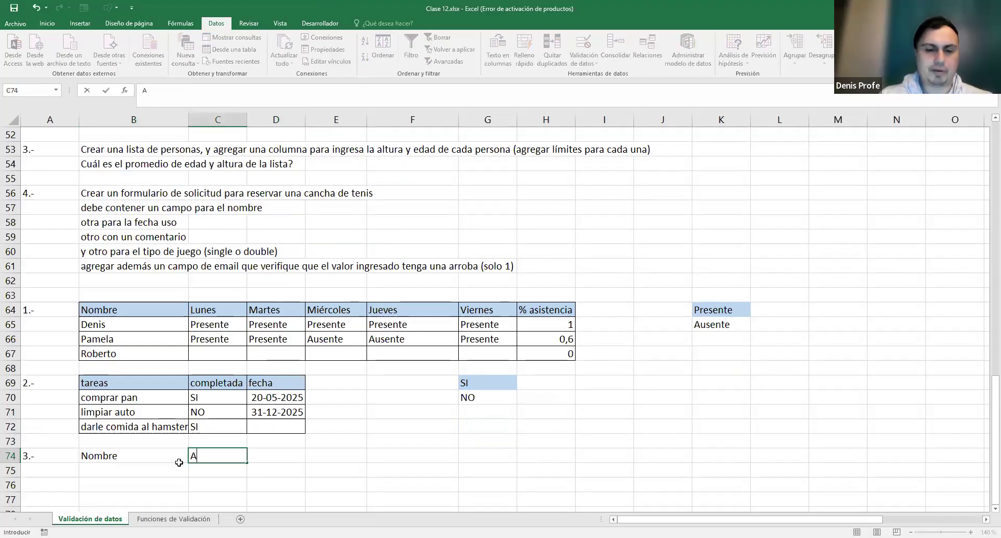
pyautogui.write('ltura')
pyautogui.press('Tab')
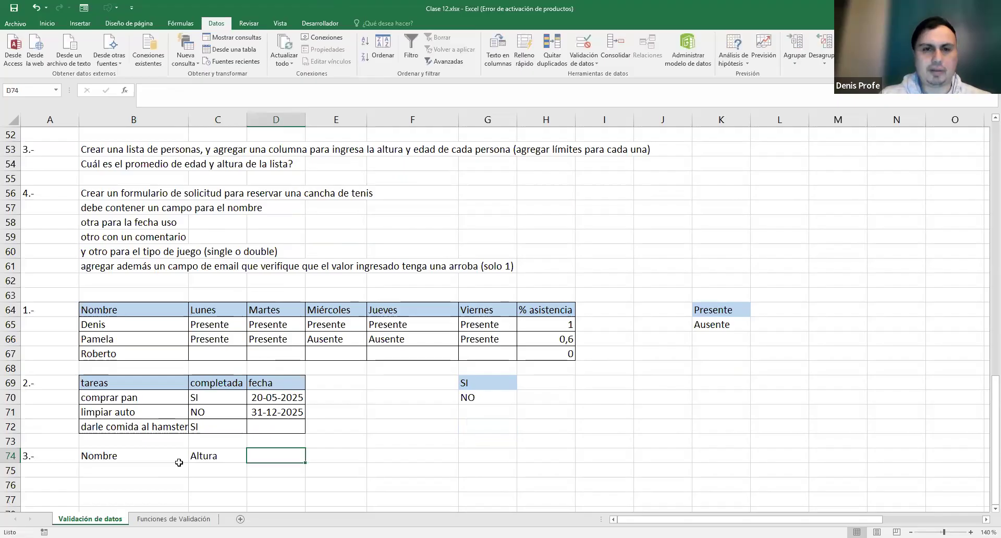
pyautogui.write('edad')
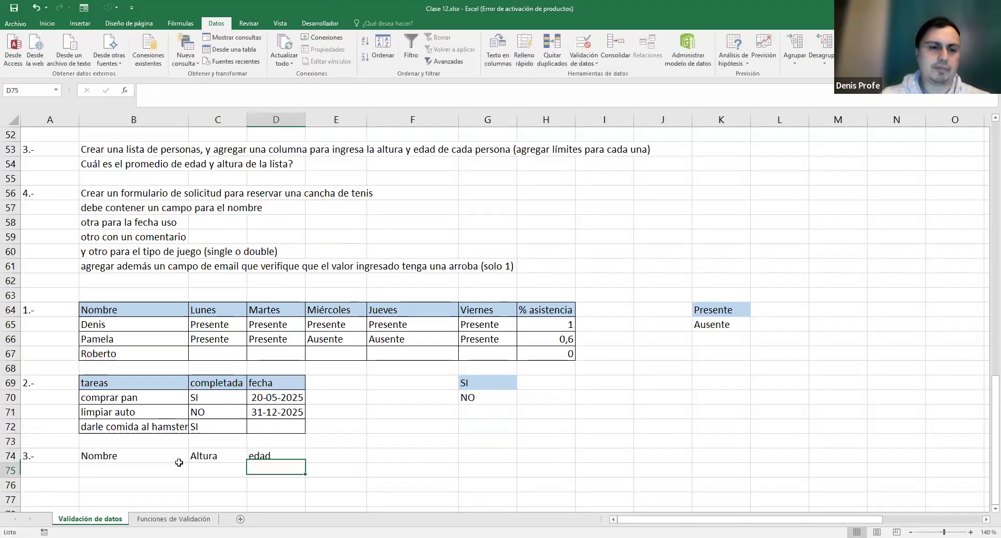
pyautogui.press('Return')
# - List the names Denis, Alejandra and Victor under Nombre
pyautogui.write('Denis')
pyautogui.press('Return')
pyautogui.write('Alejandra')
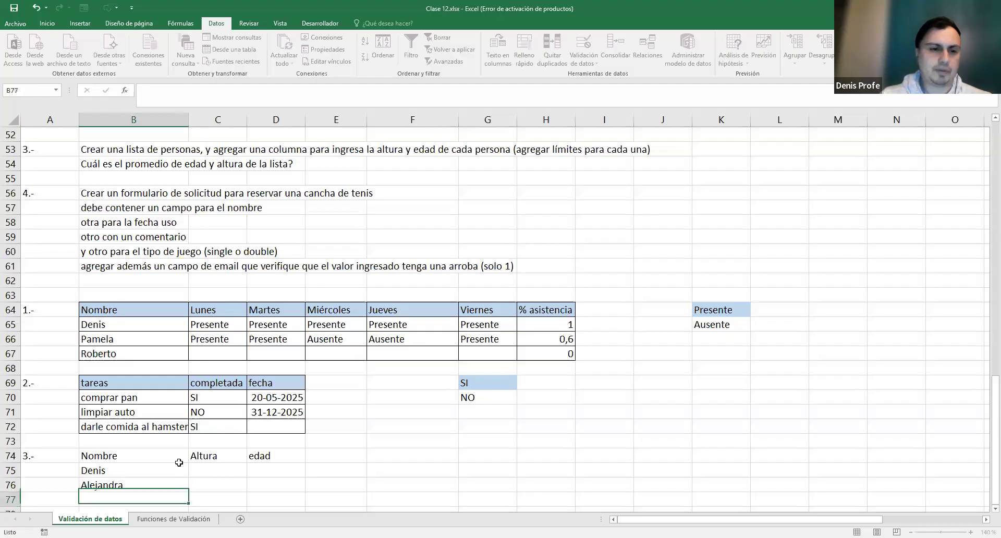
pyautogui.press('Return')
pyautogui.write('Victor')
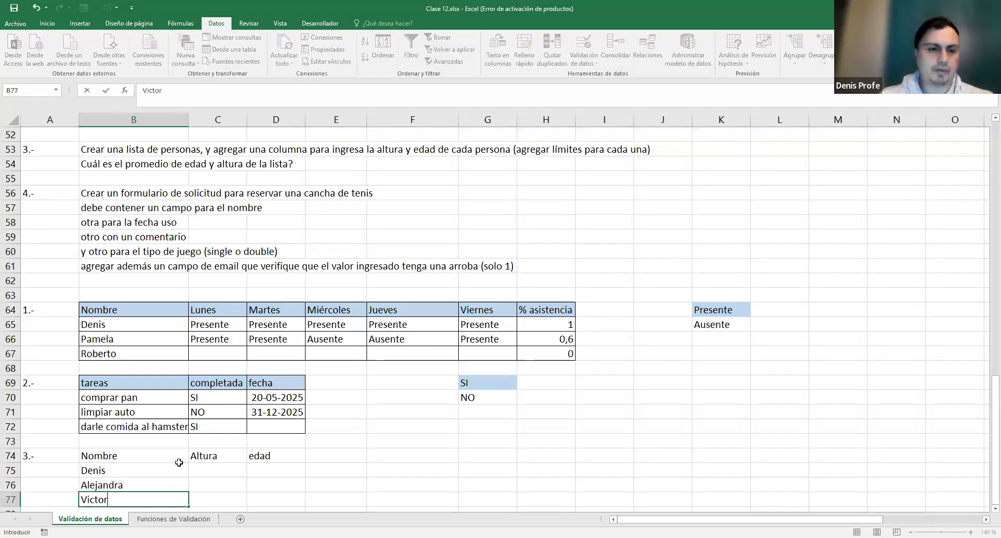
# - Border the new table and fill the header row B74:D74 light blue
pyautogui.scroll(-1, 125, 418)
pyautogui.moveTo(125, 419); pyautogui.dragTo(263, 454)
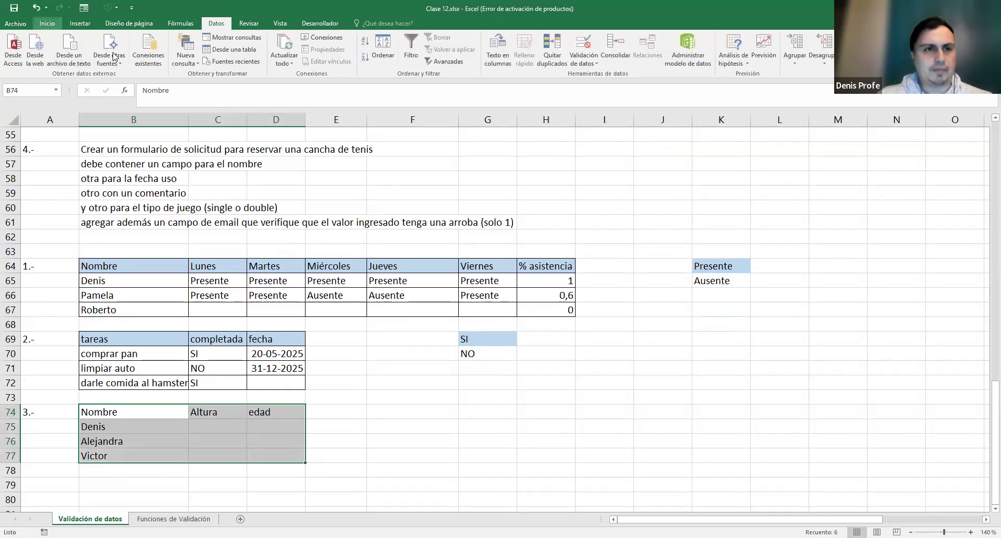
pyautogui.click(46, 23)
pyautogui.moveTo(130, 412); pyautogui.dragTo(261, 412)
pyautogui.click(160, 59)
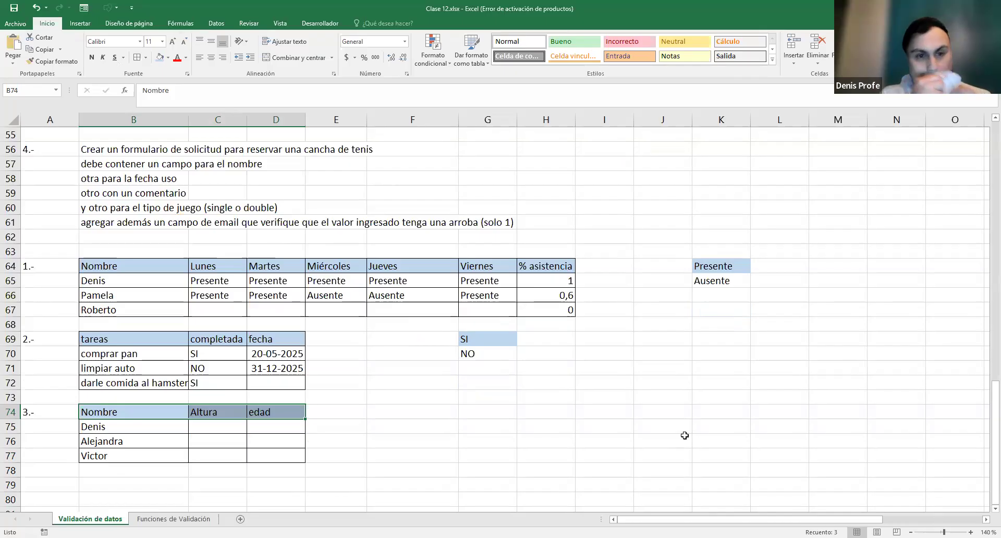
pyautogui.click(232, 434)
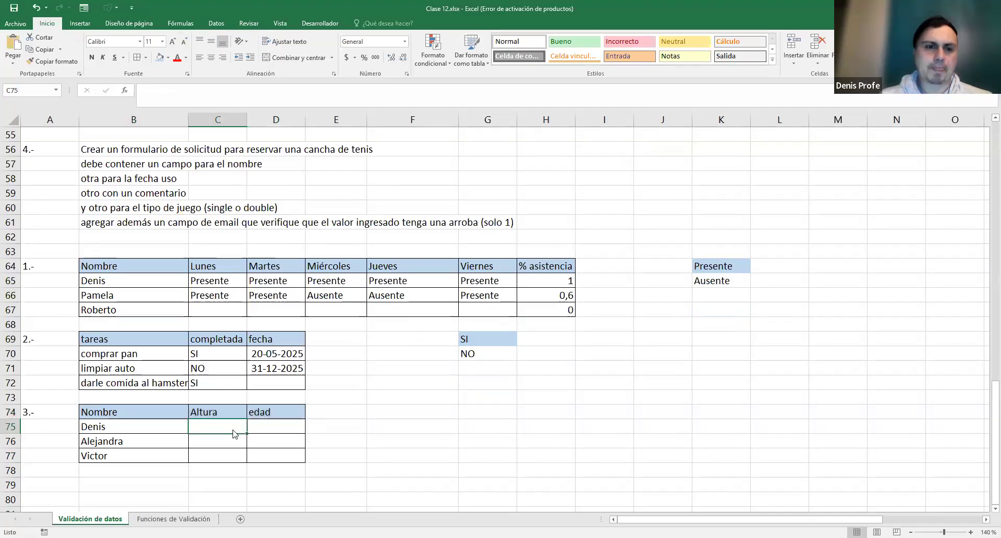
# - Change the header to Altura (cm) and enter heights 178, 163 and 201
pyautogui.doubleClick(232, 410)
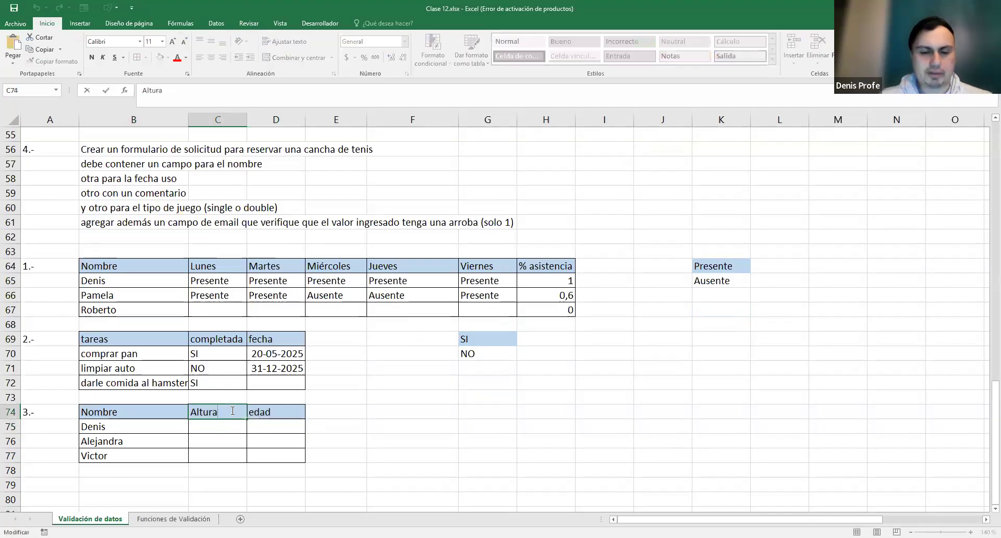
pyautogui.write('(cm)')
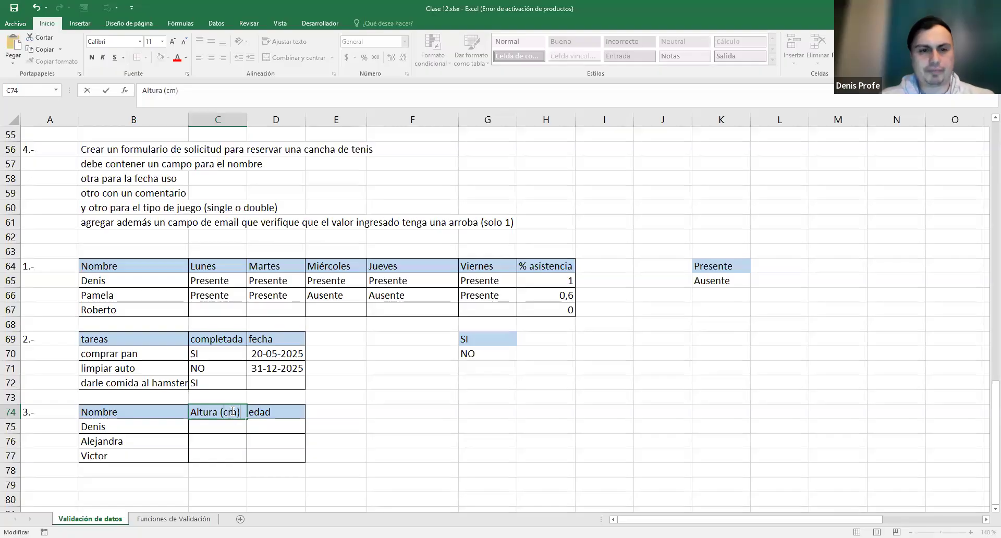
pyautogui.press('Return')
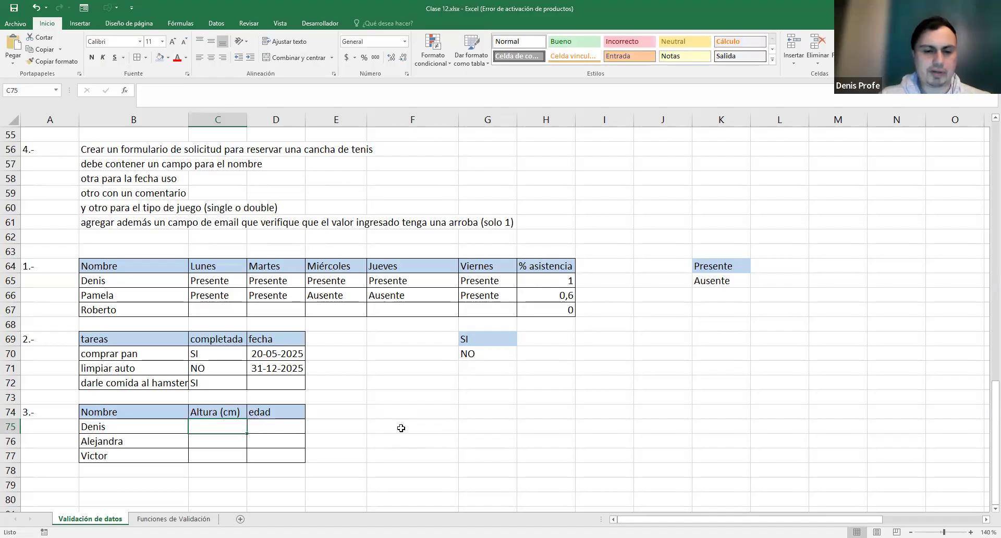
pyautogui.write('178')
pyautogui.press('Return')
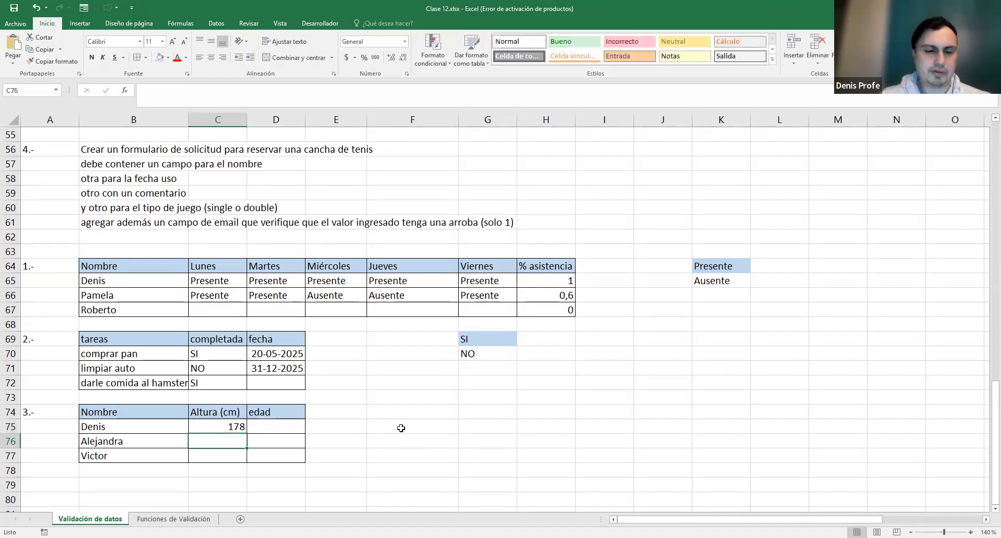
pyautogui.write('163')
pyautogui.press('Return')
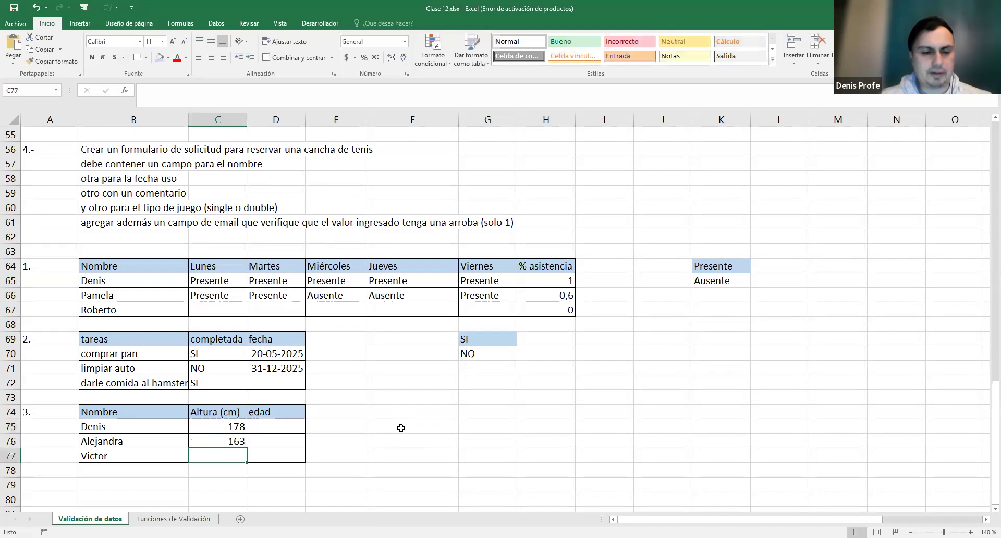
pyautogui.write('199')
pyautogui.press('BackSpace')
pyautogui.press('BackSpace')
pyautogui.press('BackSpace')
pyautogui.write('201')
pyautogui.press('Right')
# - Enter the ages 40, 50 and 60 in the edad column
pyautogui.press('Up')
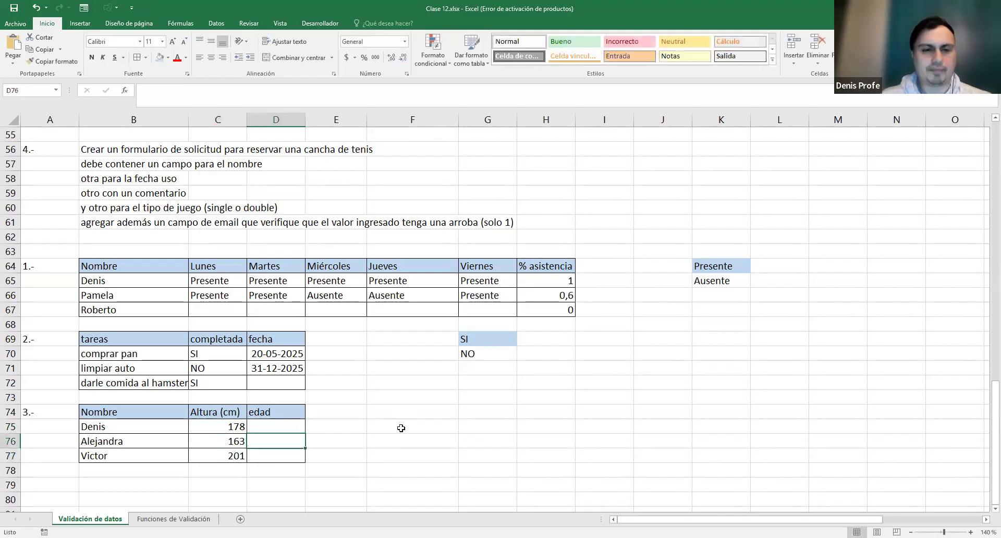
pyautogui.press('Left')
pyautogui.press('Left')
pyautogui.press('Up')
pyautogui.press('Right')
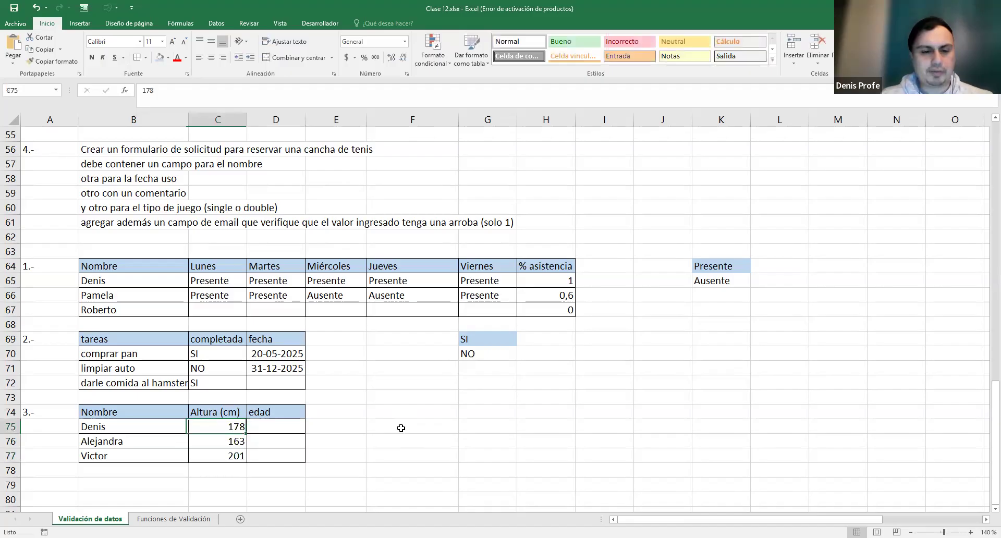
pyautogui.press('Right')
pyautogui.write('40')
pyautogui.press('Return')
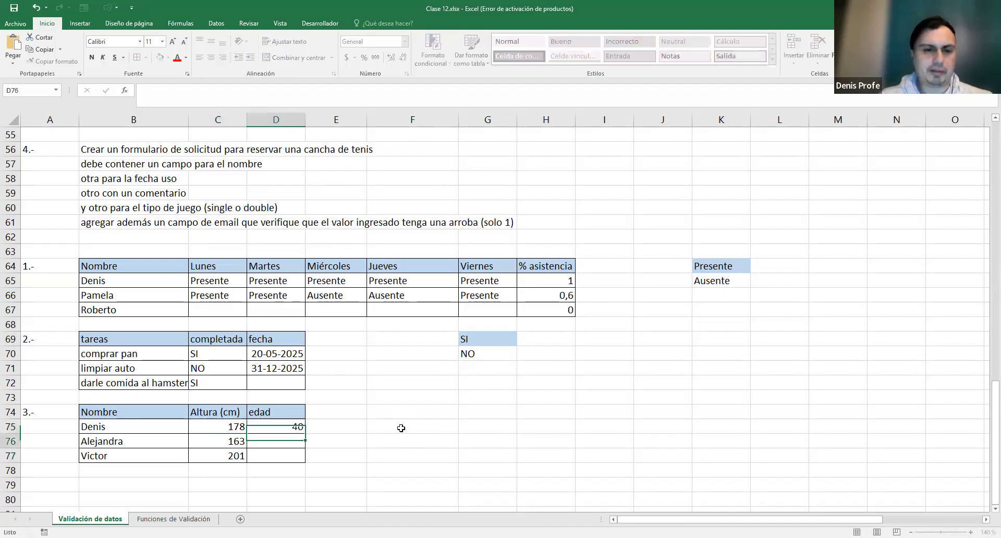
pyautogui.write('50')
pyautogui.press('Return')
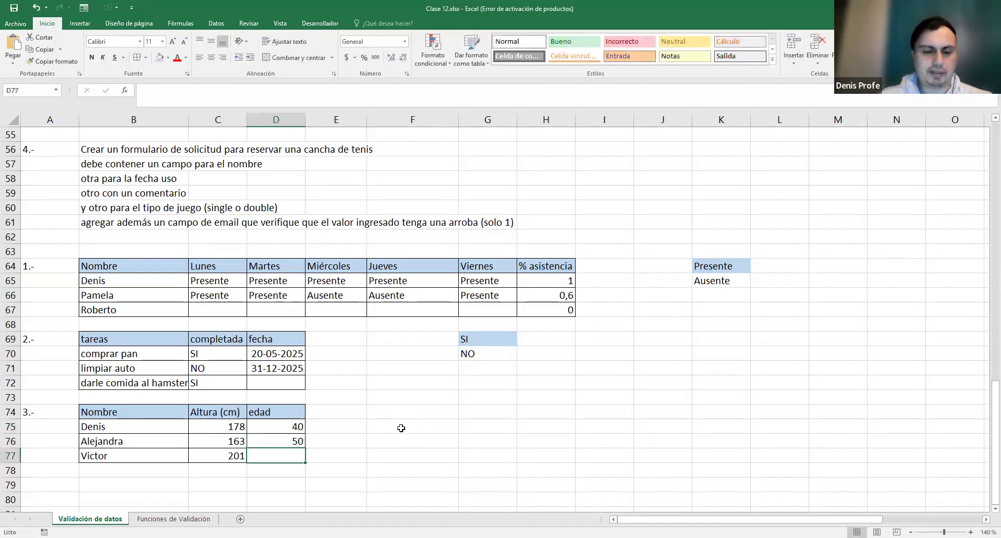
pyautogui.write('60')
pyautogui.press('Return')
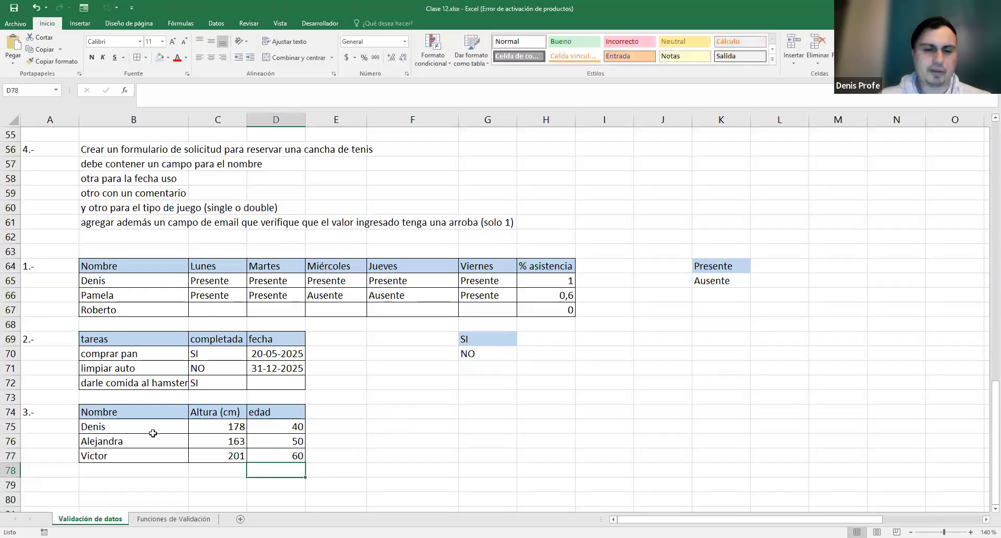
pyautogui.click(378, 432)
pyautogui.click(350, 420)
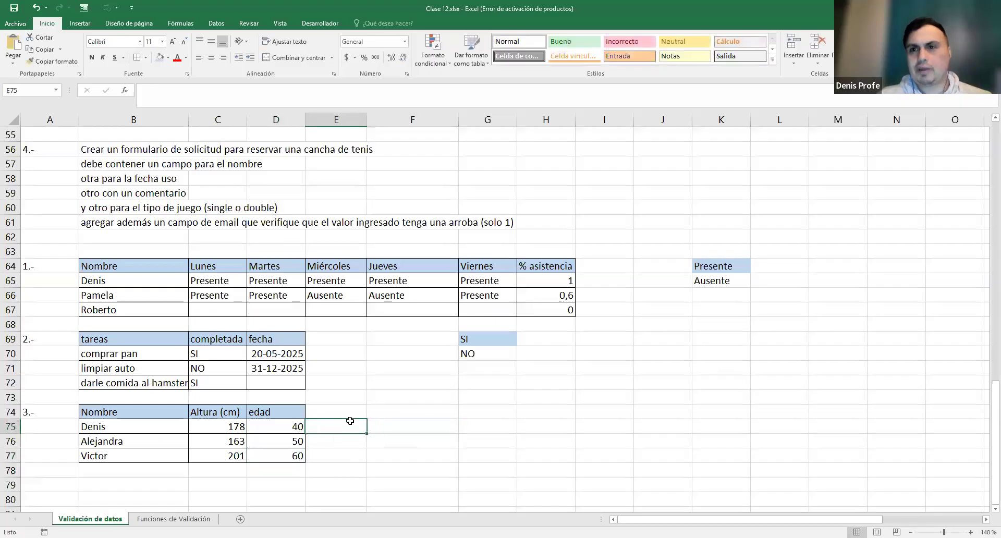
pyautogui.moveTo(222, 425); pyautogui.dragTo(270, 451)
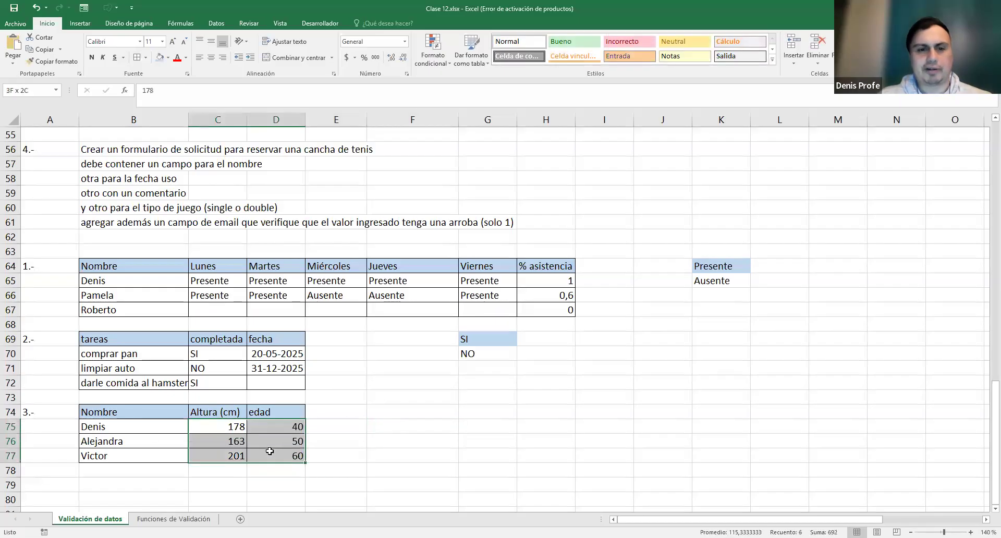
# - Clear the height and age values and change the header to Altura (m)
pyautogui.press('Delete')
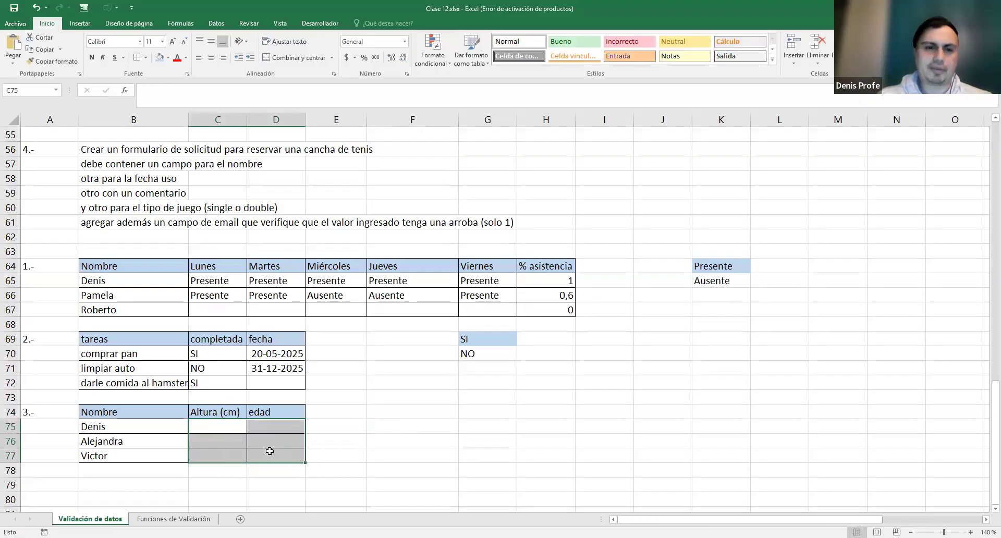
pyautogui.click(234, 435)
pyautogui.moveTo(228, 426); pyautogui.dragTo(226, 451)
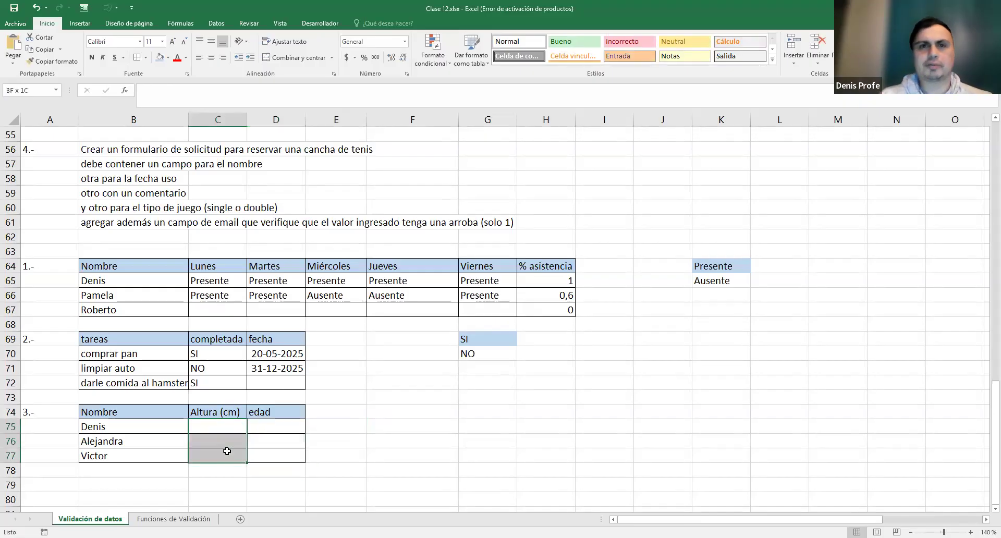
pyautogui.click(223, 412)
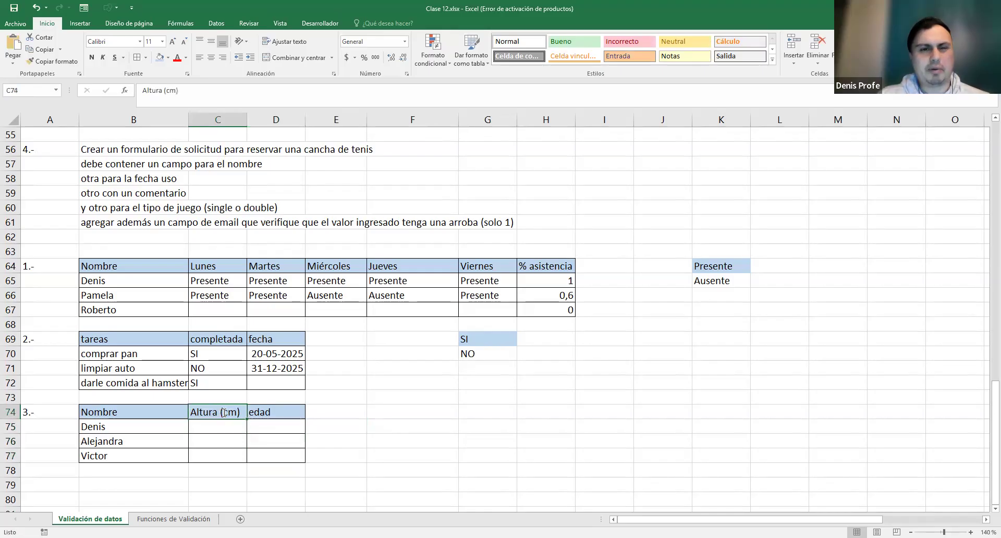
pyautogui.doubleClick(224, 412)
pyautogui.press('Delete')
pyautogui.press('Return')
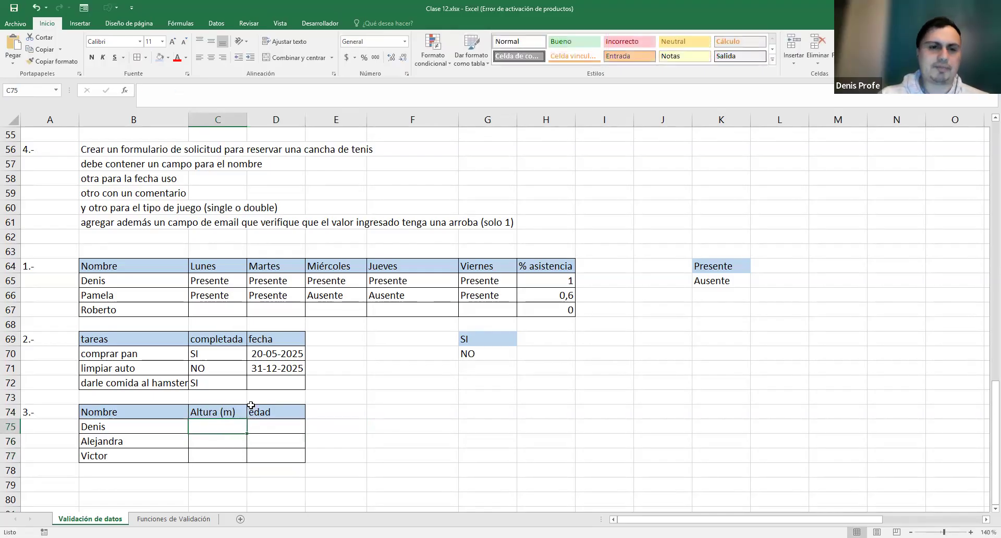
# - Restrict the height cells C75:C77 to decimal values between 0 and 2,5
pyautogui.moveTo(211, 455); pyautogui.dragTo(214, 425)
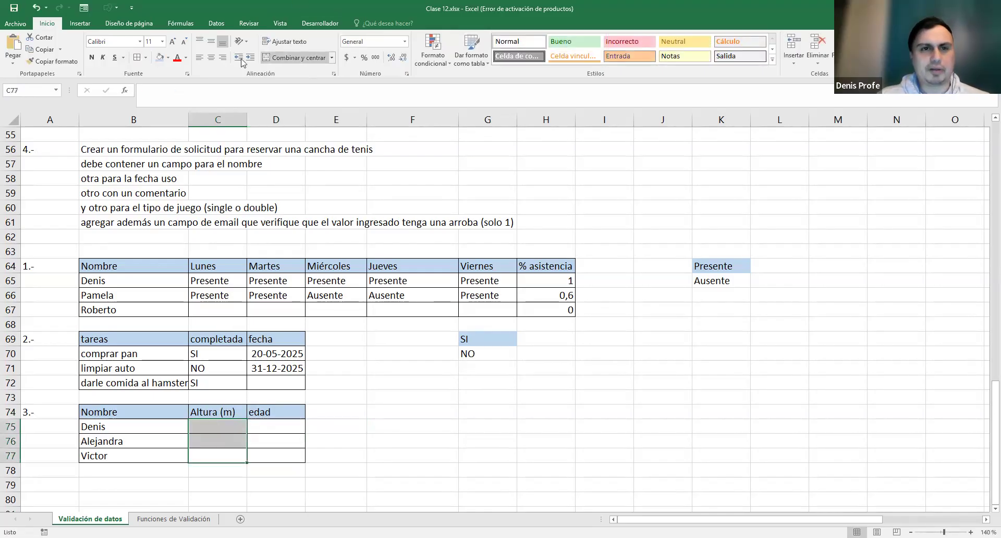
pyautogui.click(216, 23)
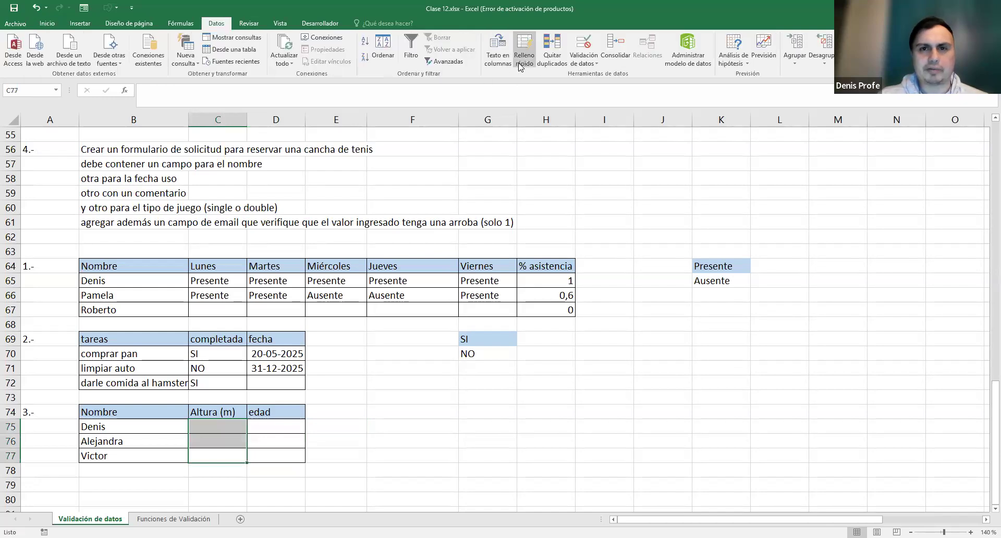
pyautogui.click(553, 67)
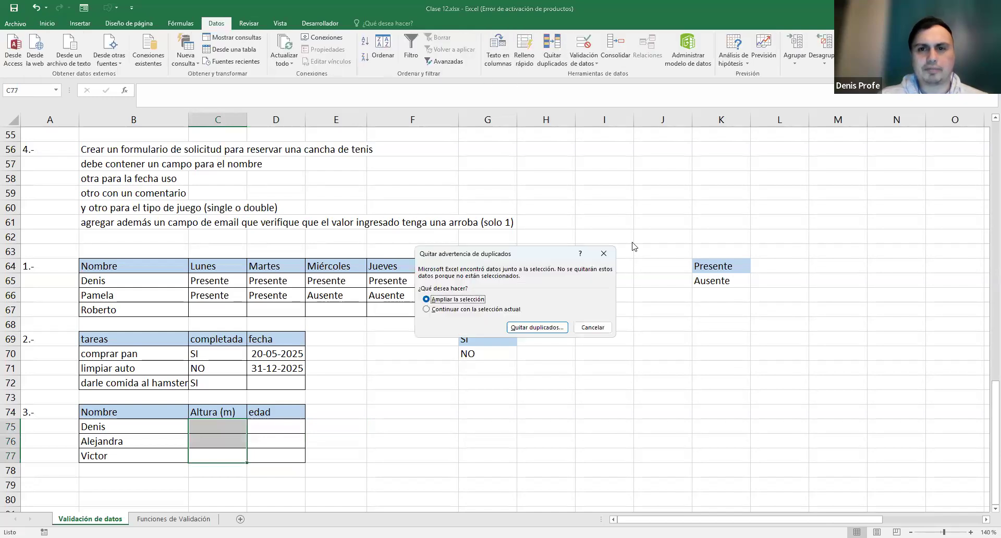
pyautogui.click(606, 254)
pyautogui.click(592, 68)
pyautogui.click(476, 270)
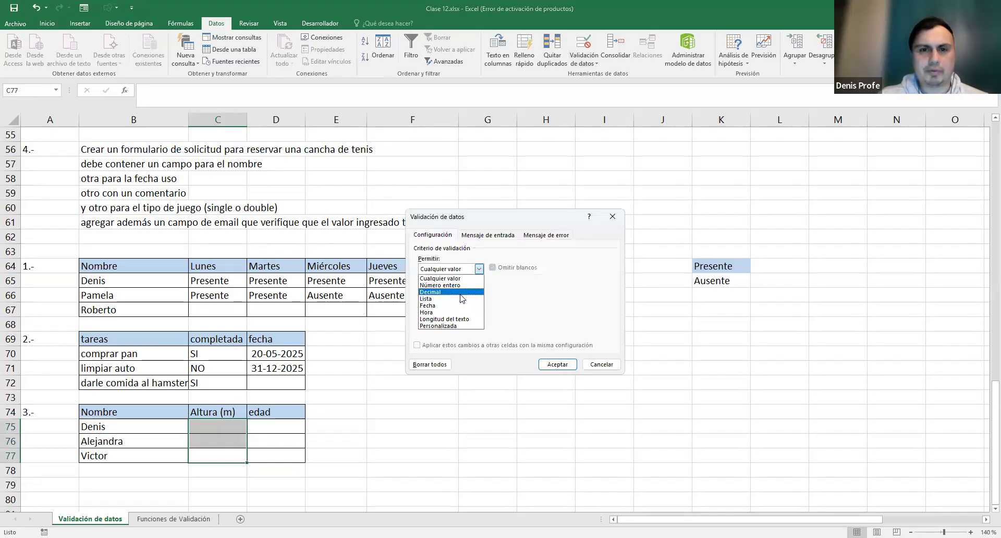
pyautogui.click(461, 293)
pyautogui.click(450, 311)
pyautogui.write('0')
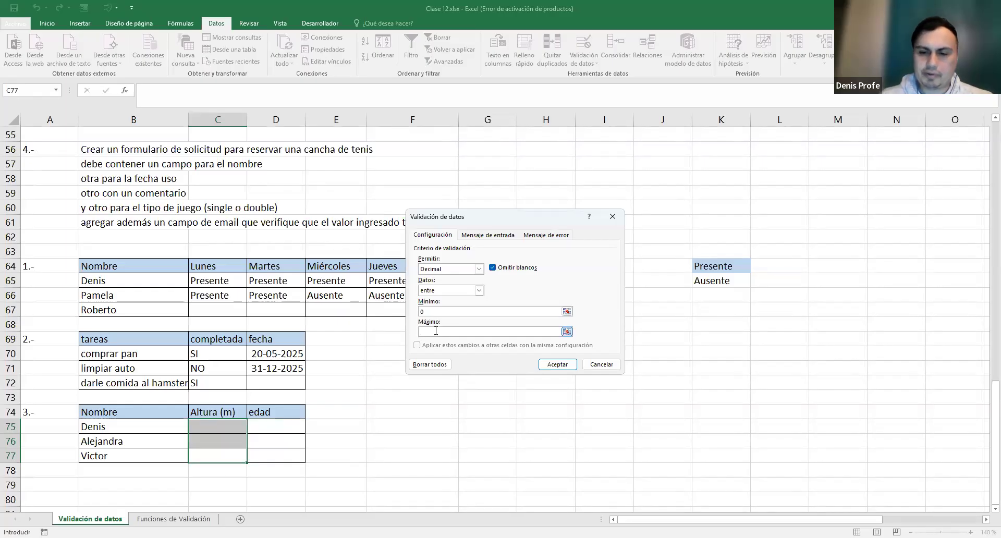
pyautogui.click(555, 366)
pyautogui.moveTo(278, 452); pyautogui.dragTo(273, 425)
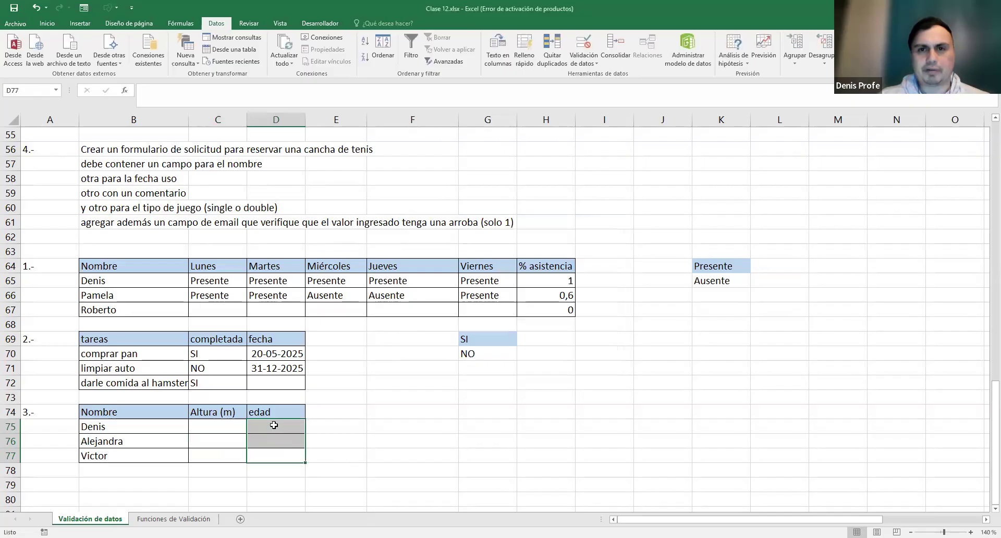
# - Limit the edad cells D75:D77 to whole numbers between 0 and 120
pyautogui.click(472, 268)
pyautogui.click(459, 285)
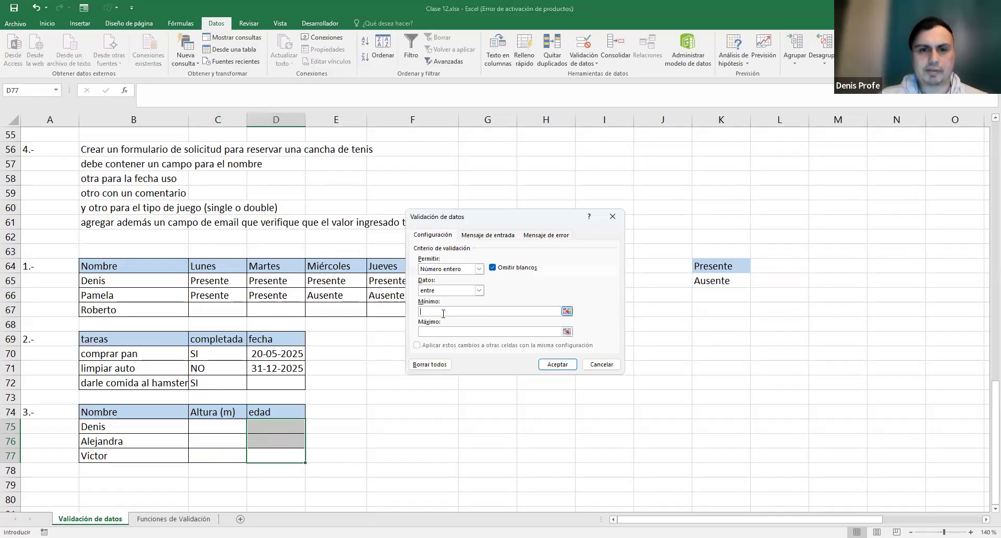
pyautogui.click(443, 312)
pyautogui.write('0')
pyautogui.click(449, 333)
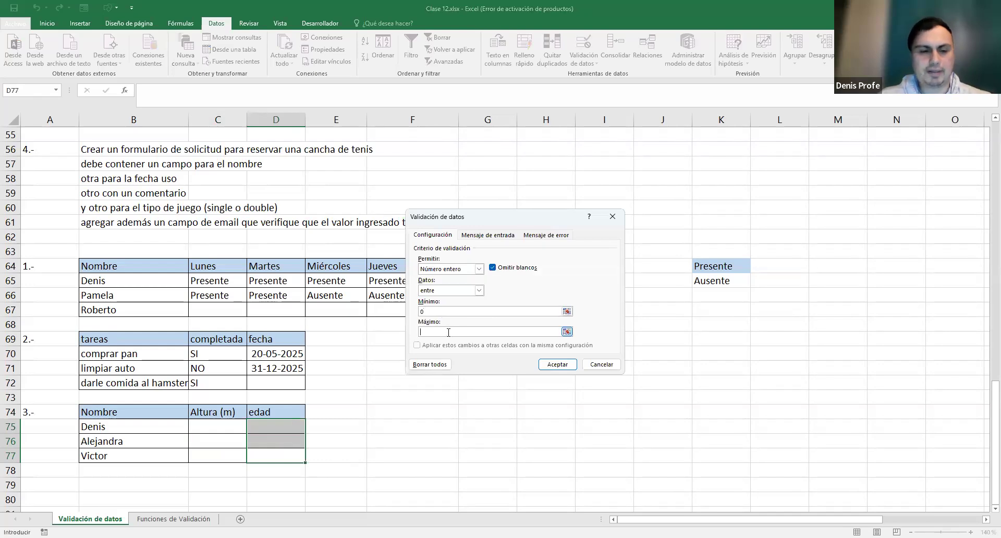
pyautogui.click(557, 365)
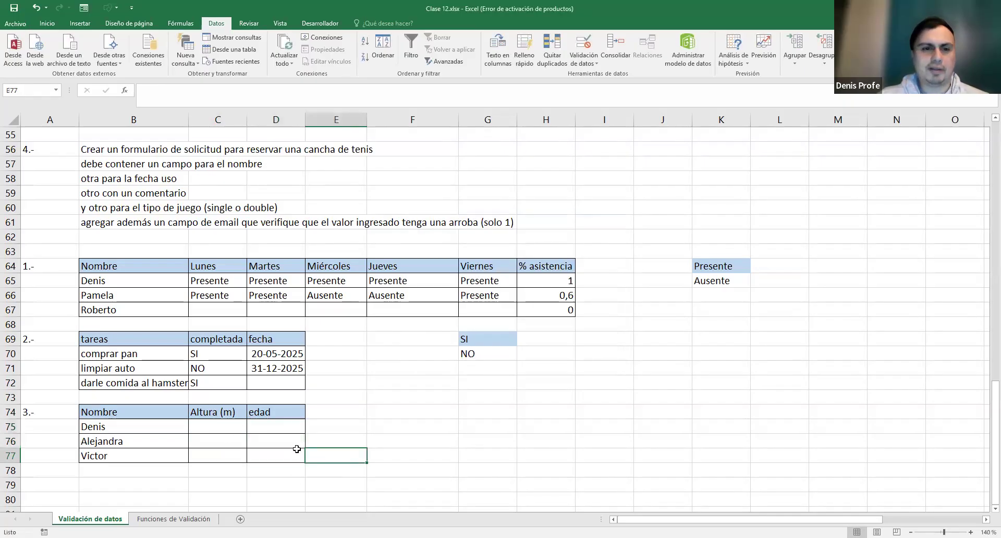
# - Test the heights: enter 1,78, cancel the rejected 3,0, then enter 2,2 and 1
pyautogui.click(234, 427)
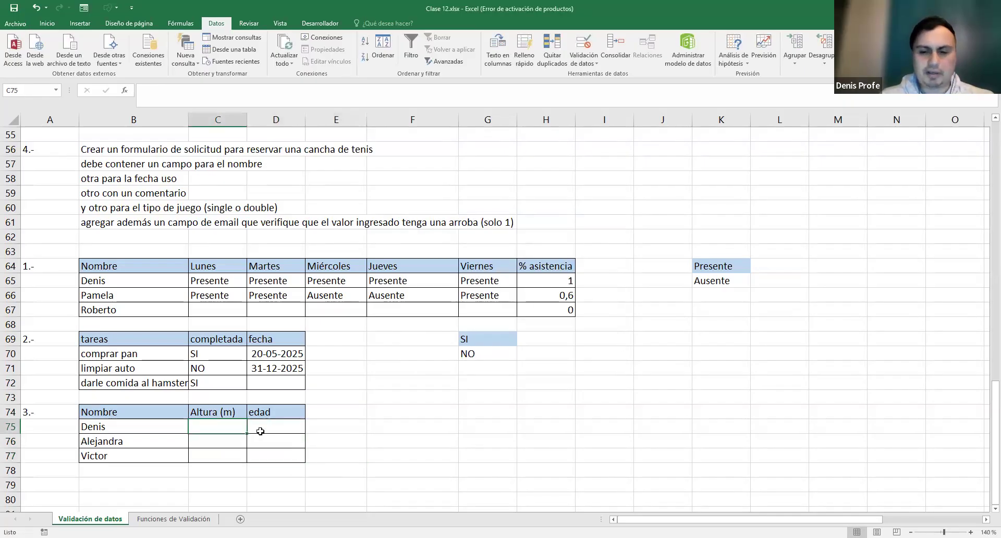
pyautogui.write('1,78')
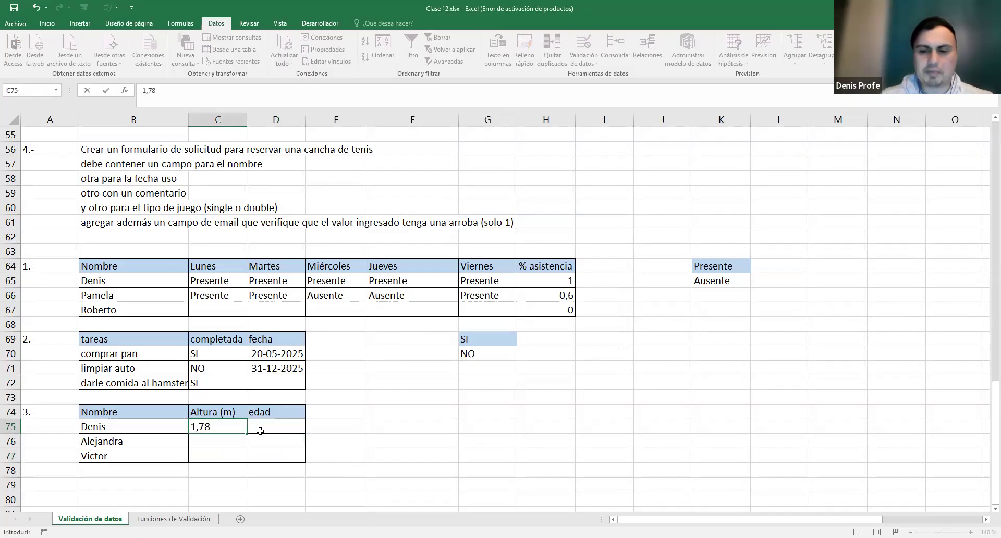
pyautogui.press('Return')
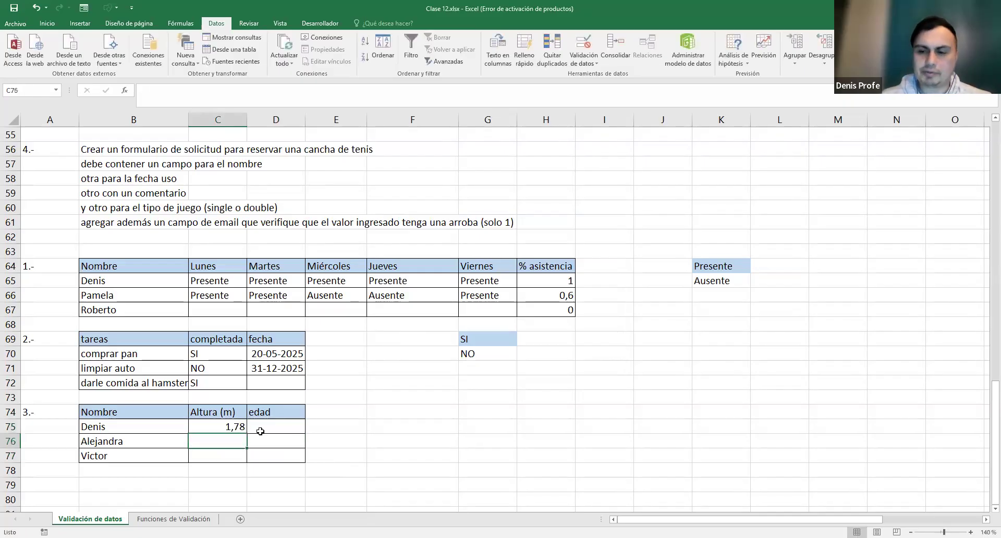
pyautogui.write('3,0')
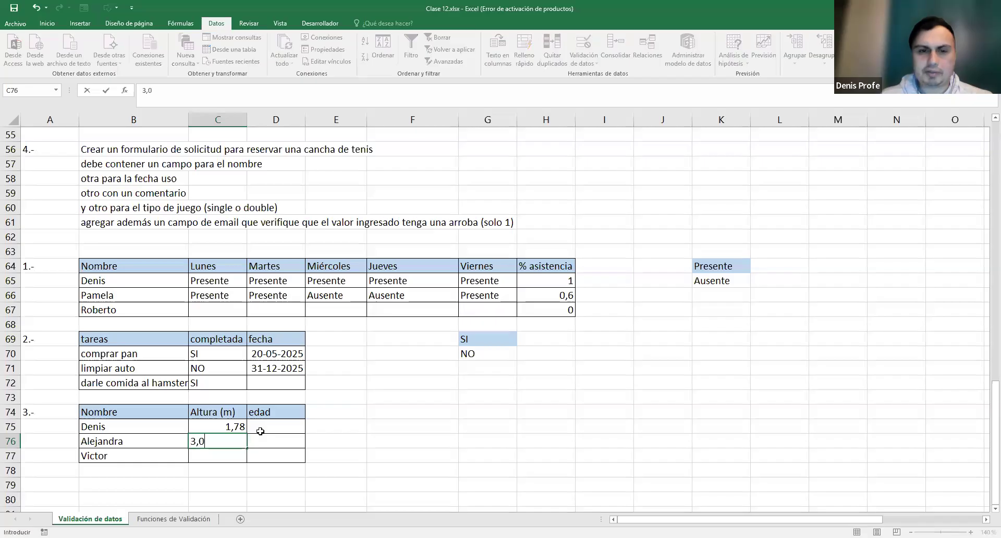
pyautogui.press('Return')
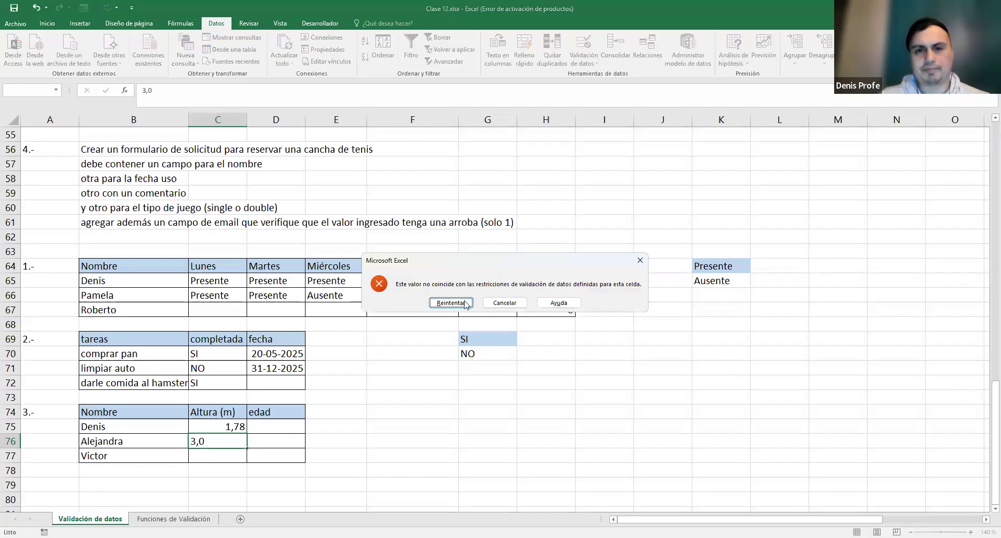
pyautogui.click(504, 302)
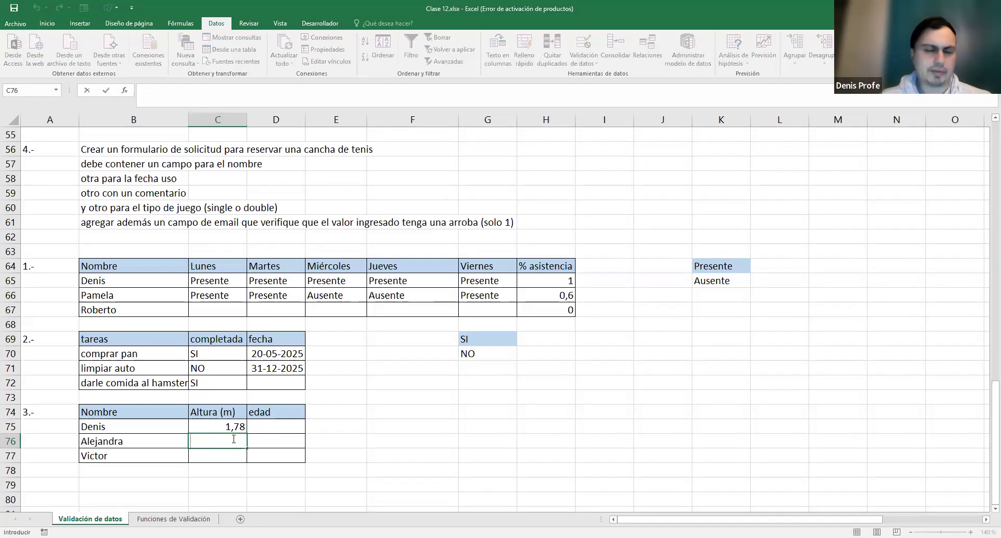
pyautogui.write('2,2')
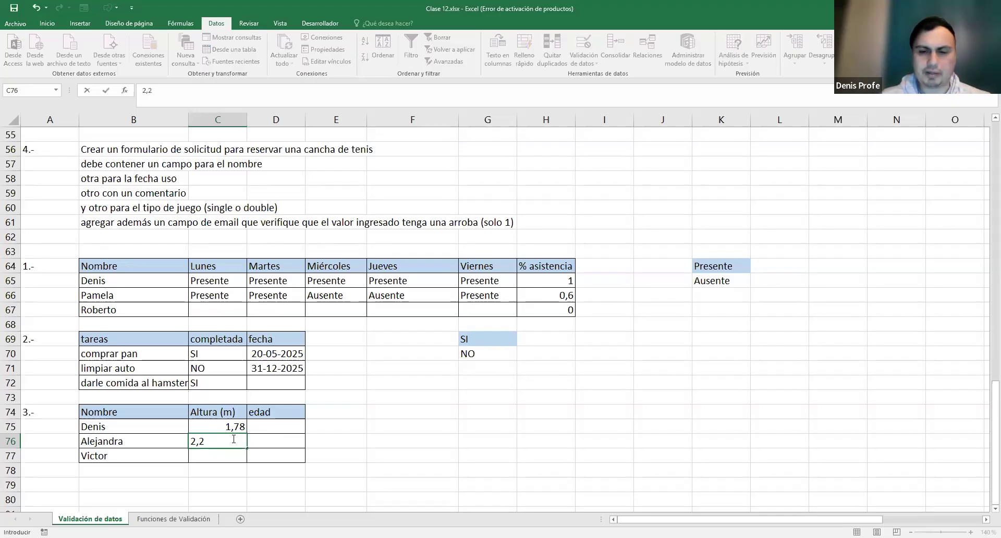
pyautogui.press('Return')
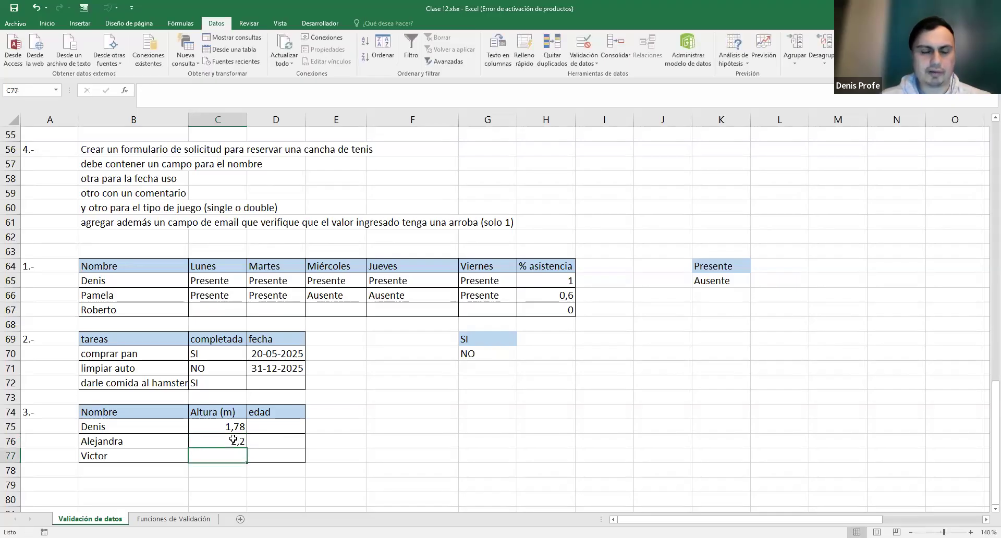
pyautogui.write('1')
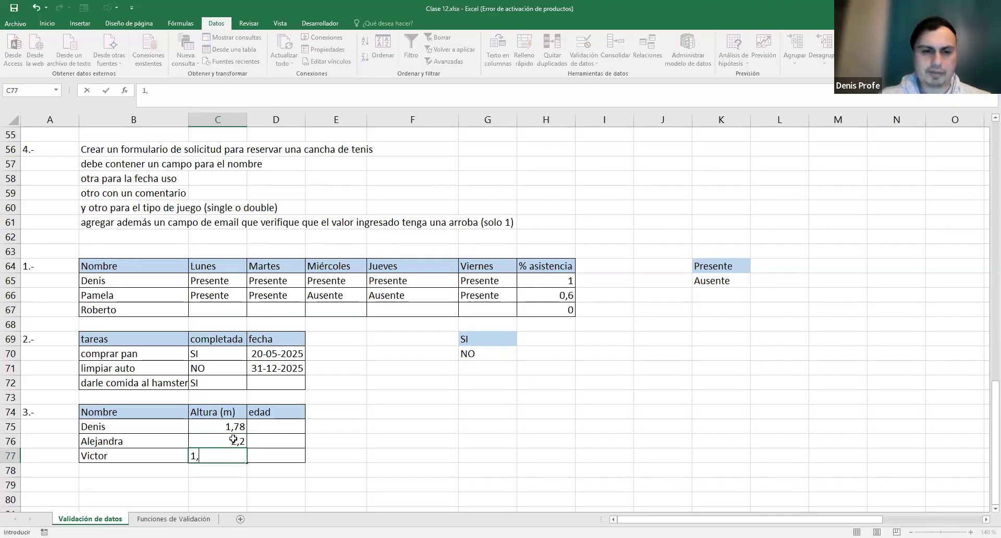
pyautogui.write(',0')
pyautogui.click(289, 425)
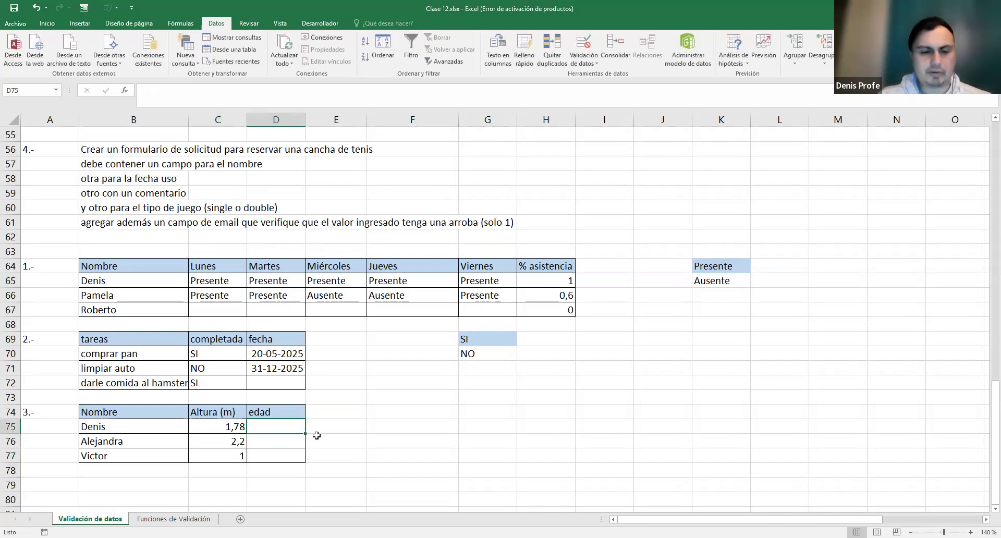
# - Enter ages 50 and 100, cancel the rejected 130, and close the validation settings unchanged
pyautogui.write('50')
pyautogui.press('Return')
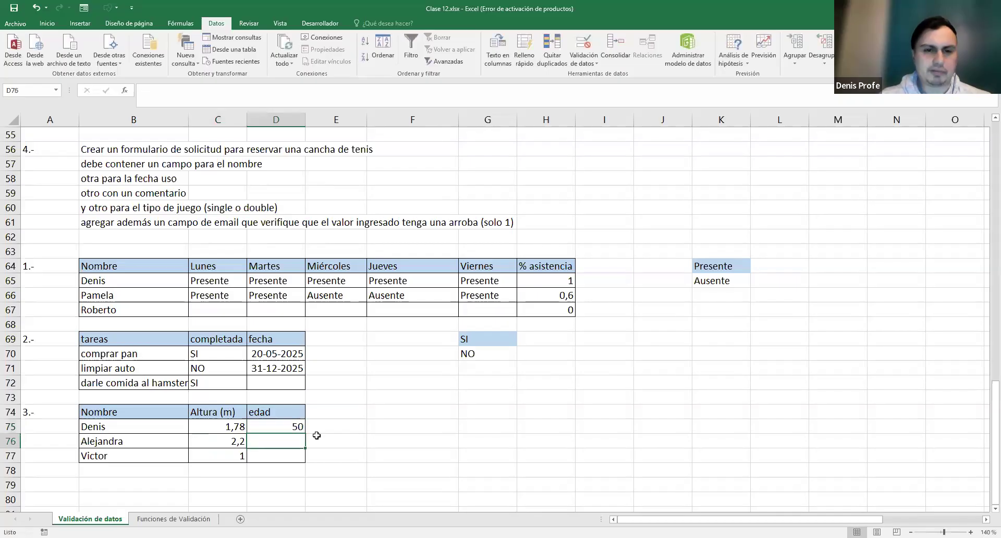
pyautogui.write('100')
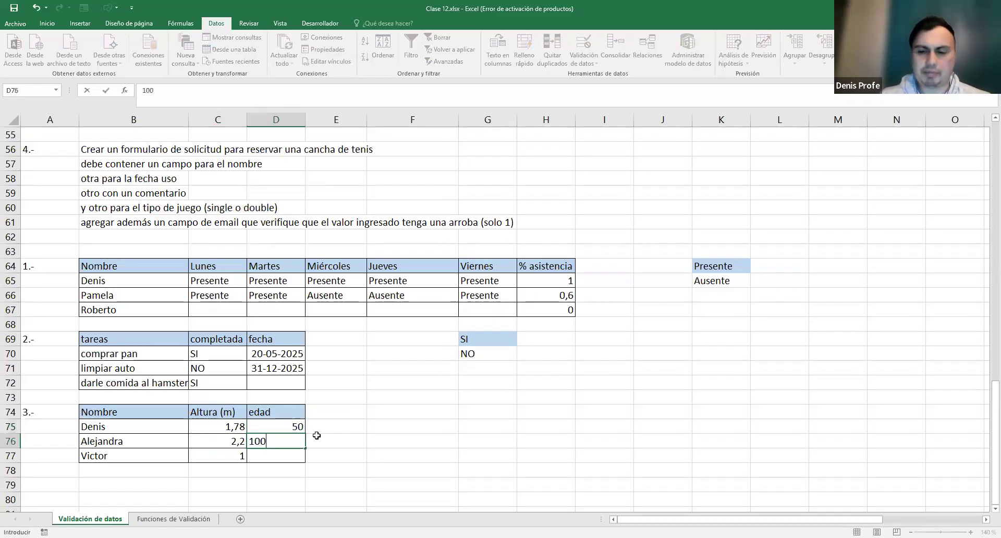
pyautogui.press('Return')
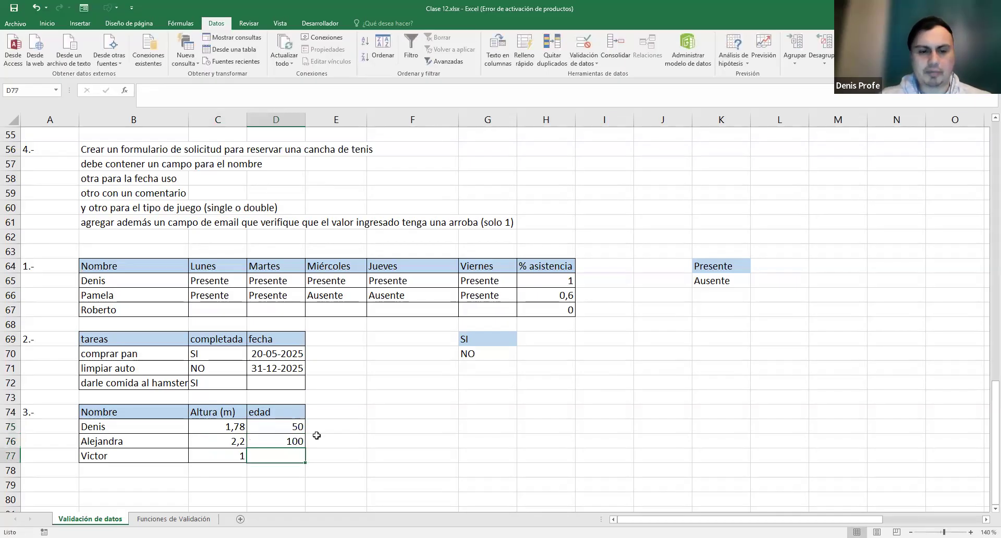
pyautogui.write('130')
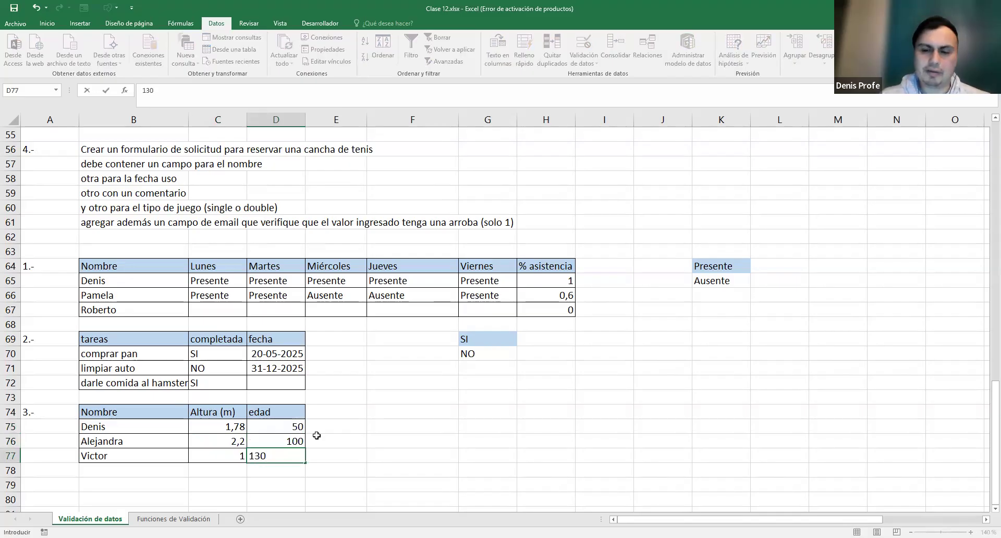
pyautogui.press('Return')
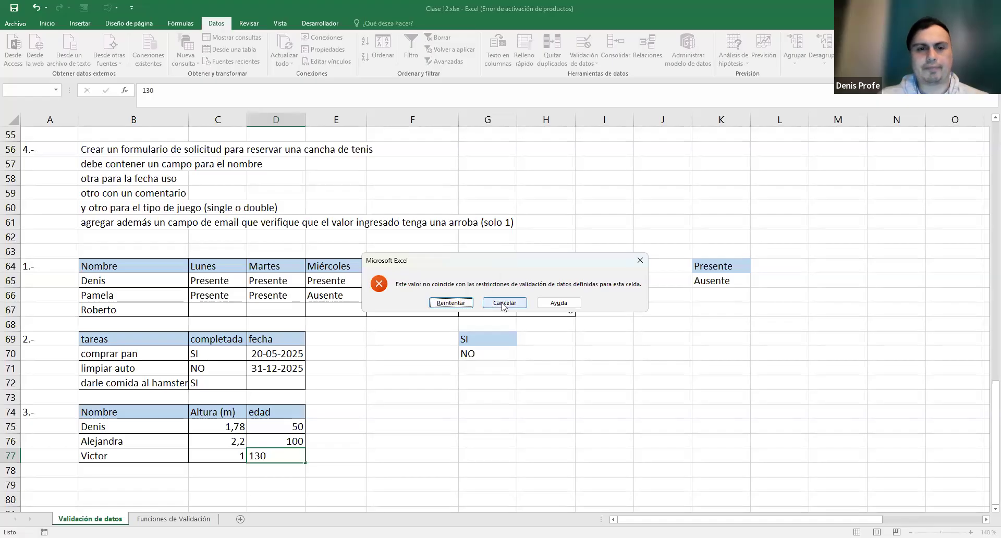
pyautogui.click(484, 304)
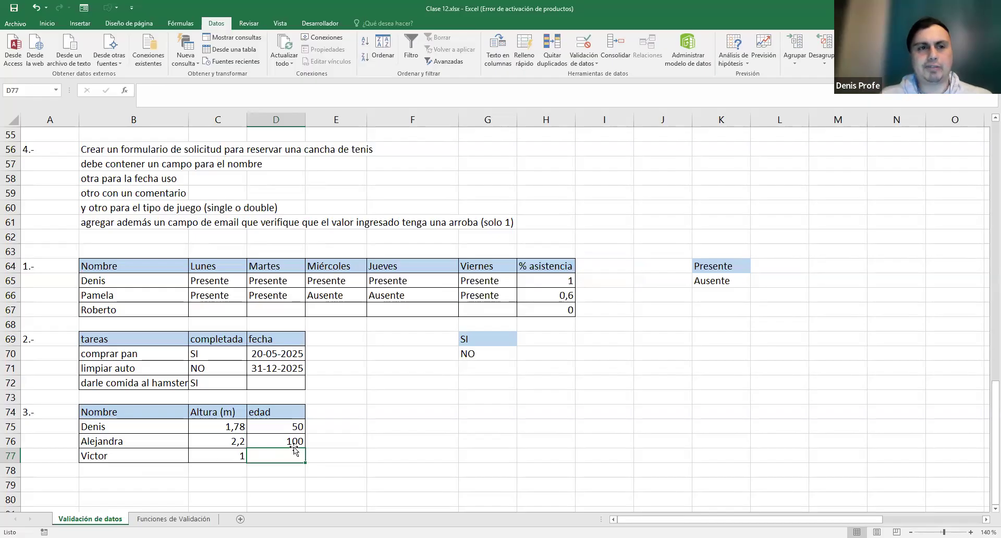
pyautogui.scroll(3, 385, 375)
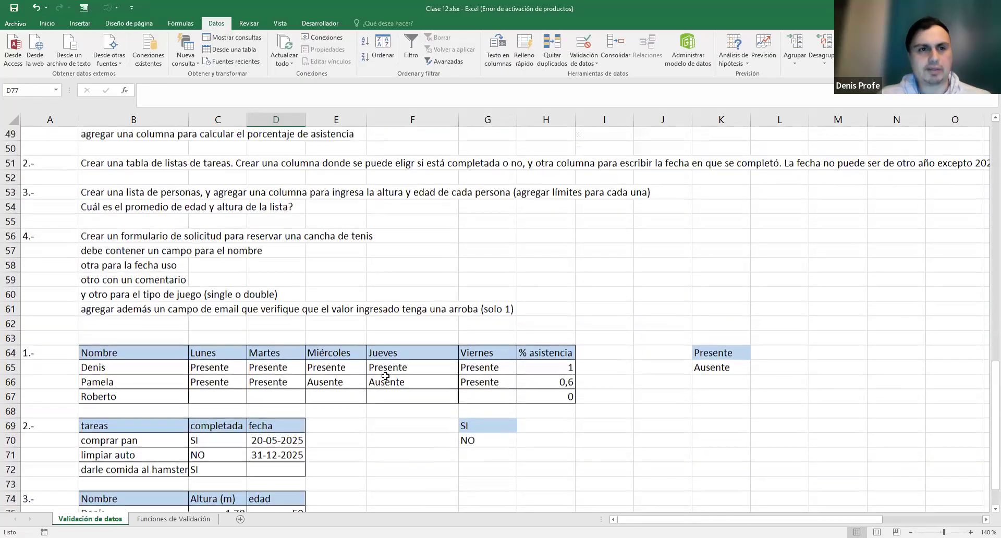
pyautogui.scroll(-2, 385, 375)
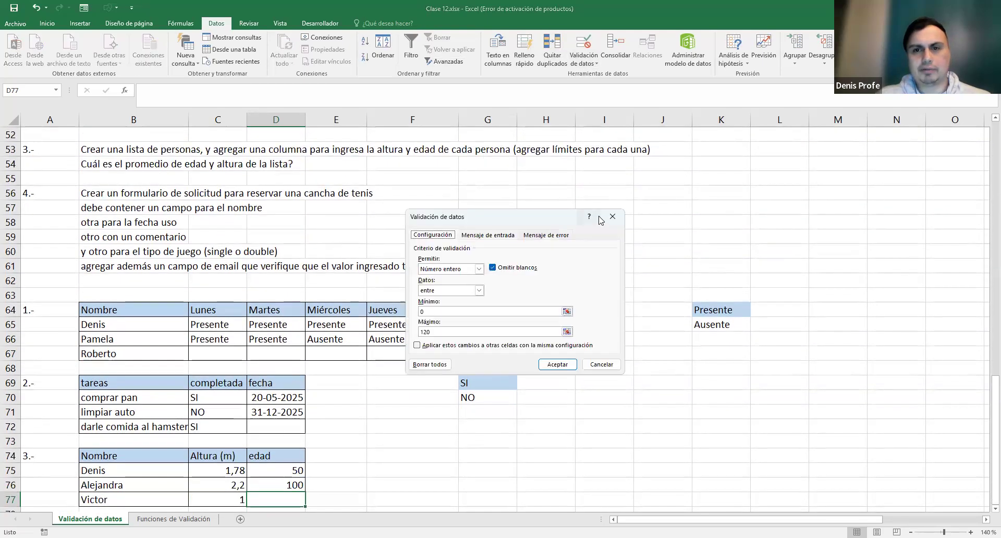
pyautogui.click(611, 217)
pyautogui.scroll(-2, 465, 290)
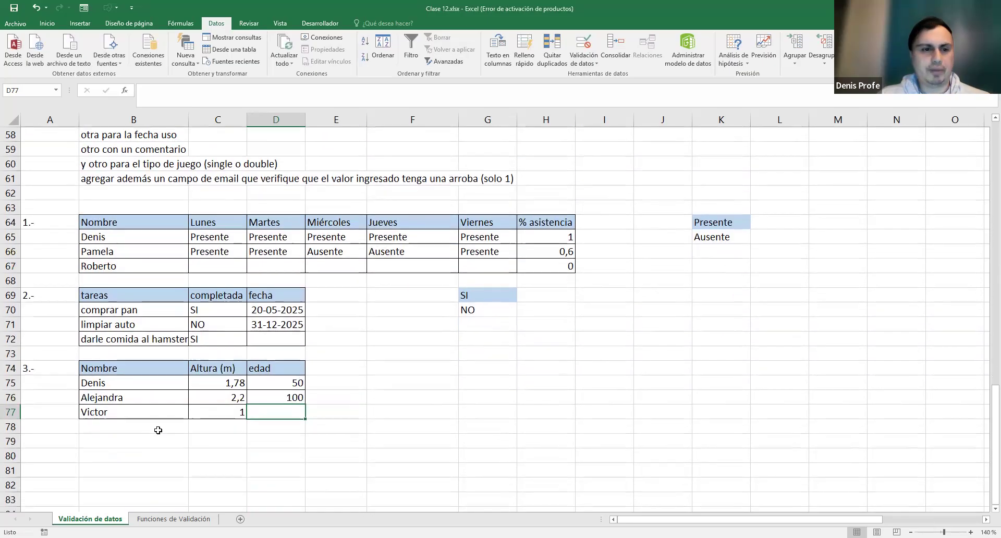
# - Label exercise 4.- in A79 and add the Formulario heading in B80
pyautogui.click(61, 444)
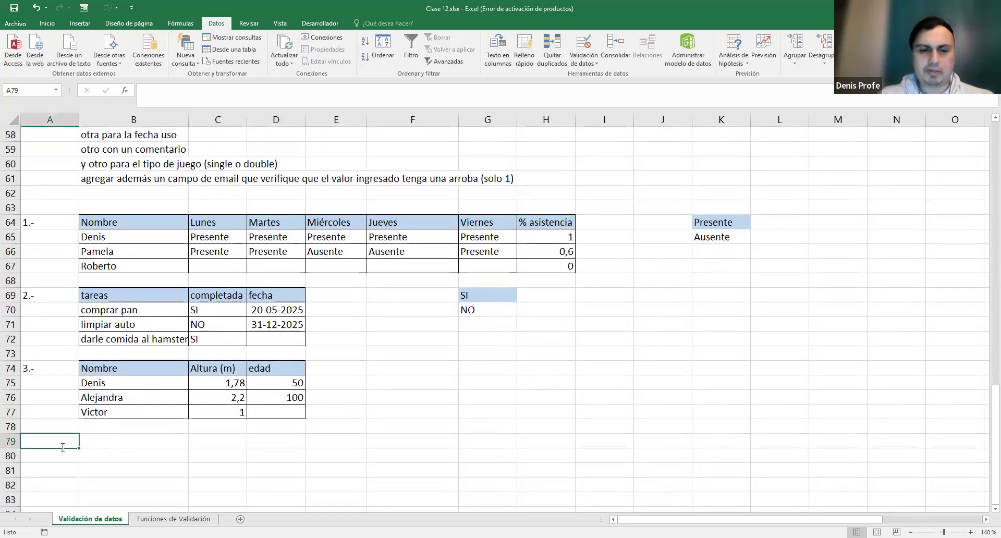
pyautogui.write('4.-')
pyautogui.press('Return')
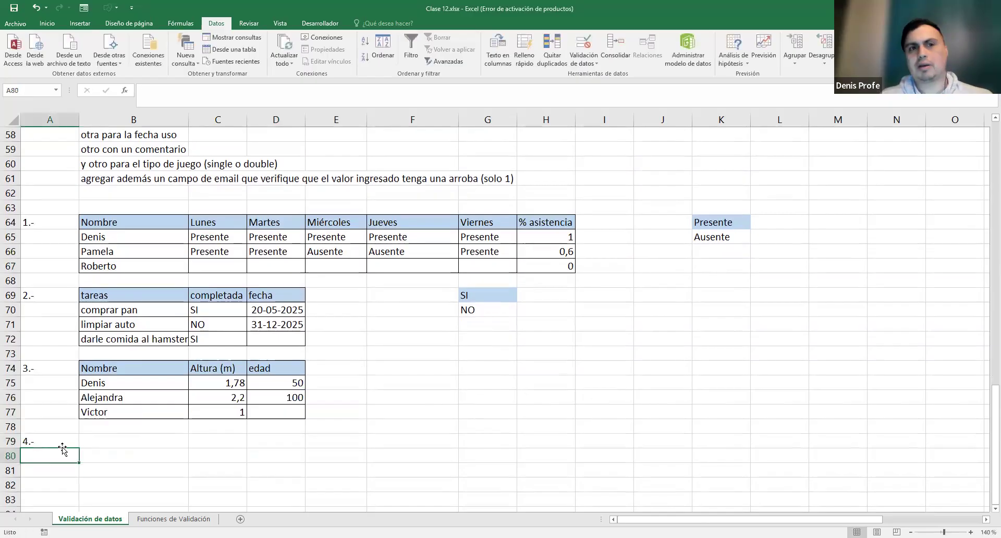
pyautogui.scroll(1, 386, 421)
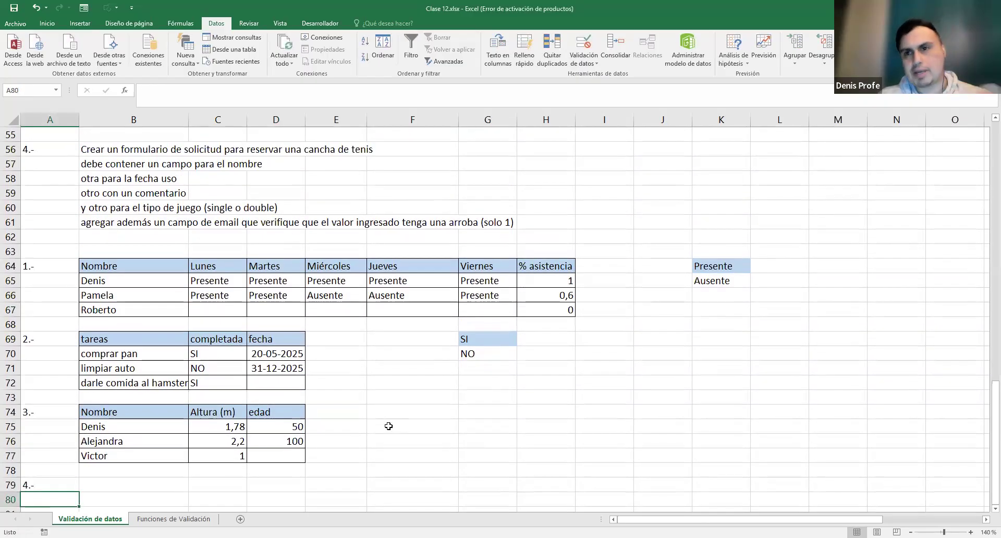
pyautogui.scroll(-1, 381, 428)
pyautogui.scroll(1, 208, 438)
pyautogui.scroll(-1, 104, 442)
pyautogui.press('Right')
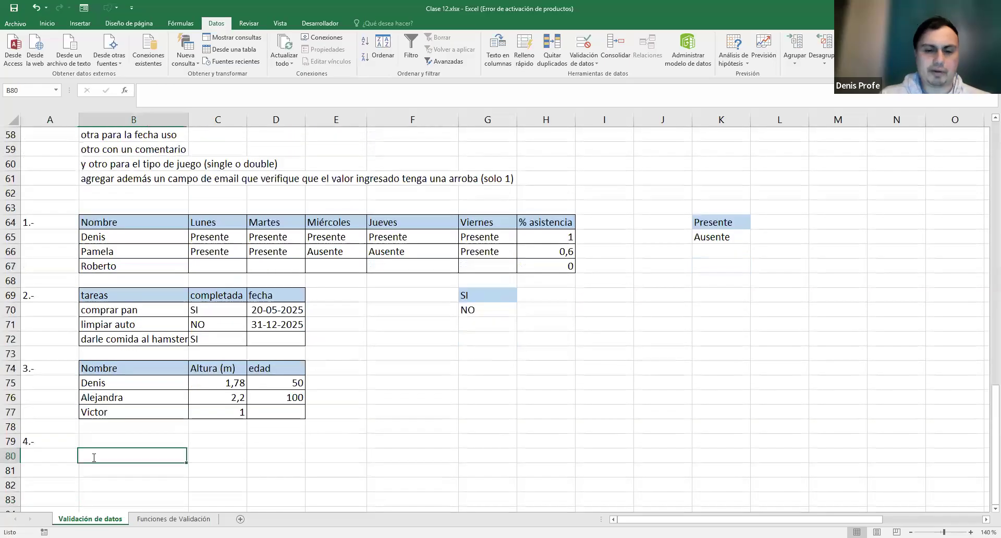
pyautogui.write('Formulario')
pyautogui.press('Return')
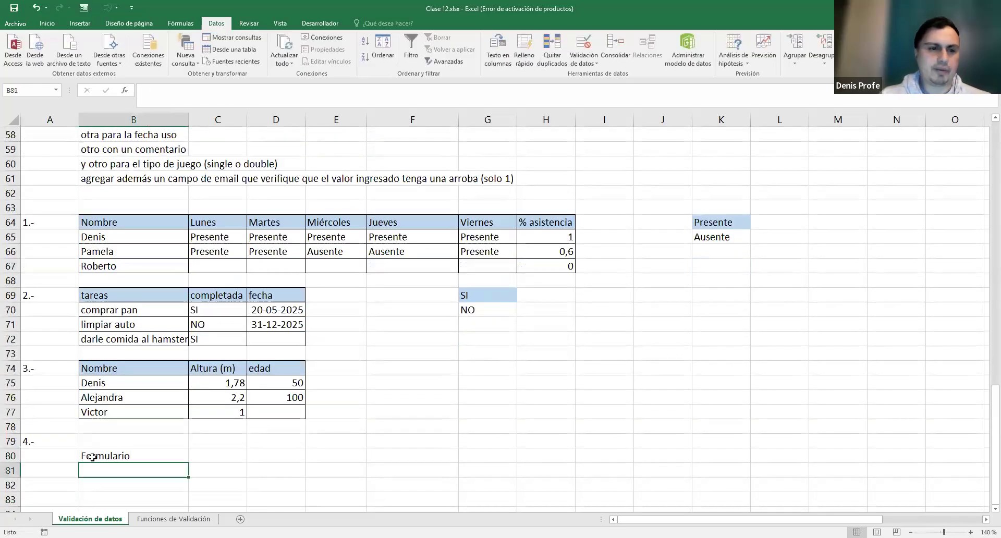
# - Add the Nombre label in B81 and give C81 a thick outside border
pyautogui.write('Nombre')
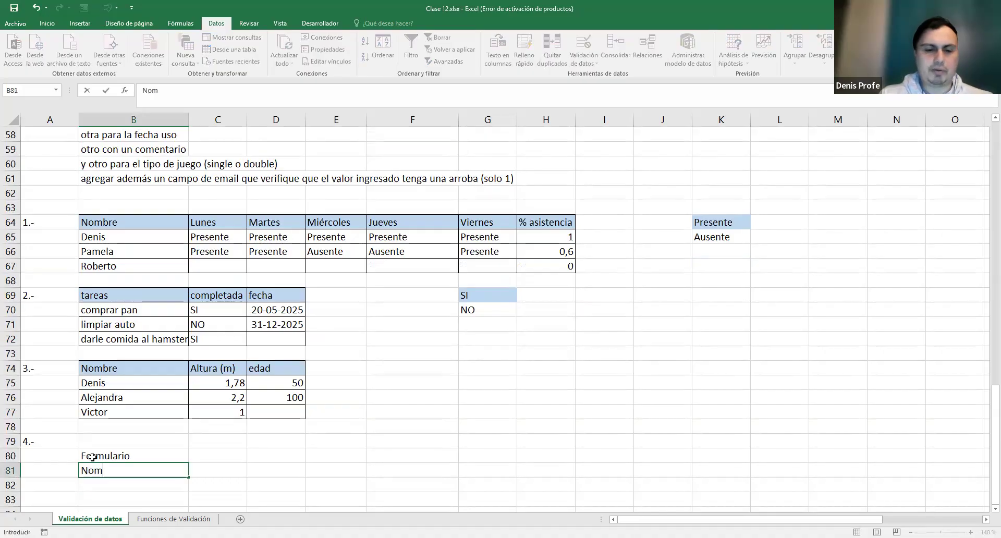
pyautogui.press('Tab')
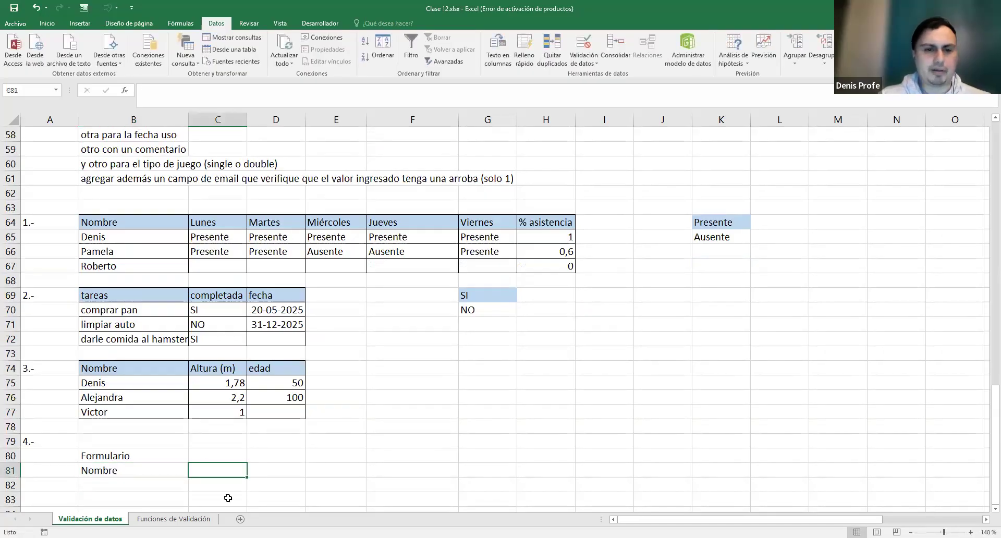
pyautogui.click(47, 23)
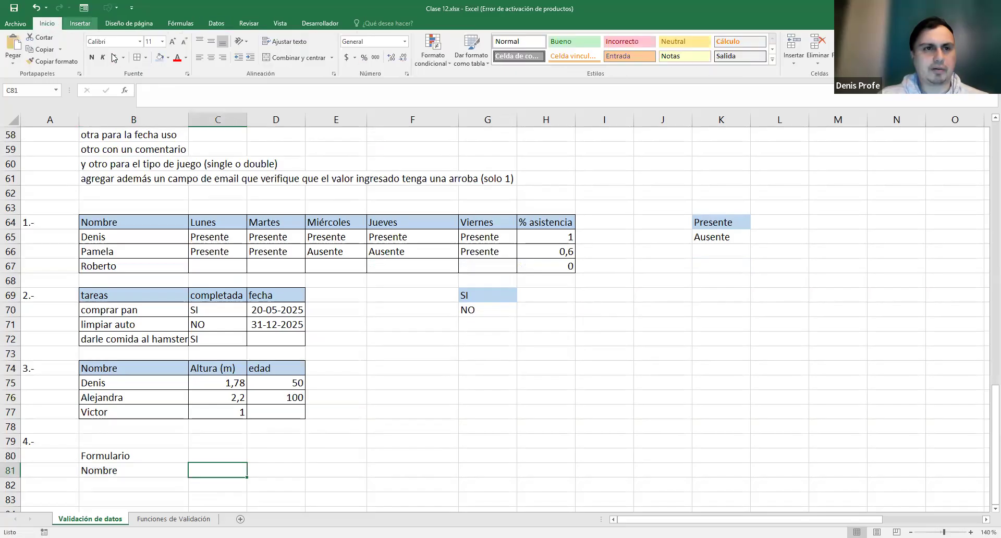
pyautogui.click(146, 58)
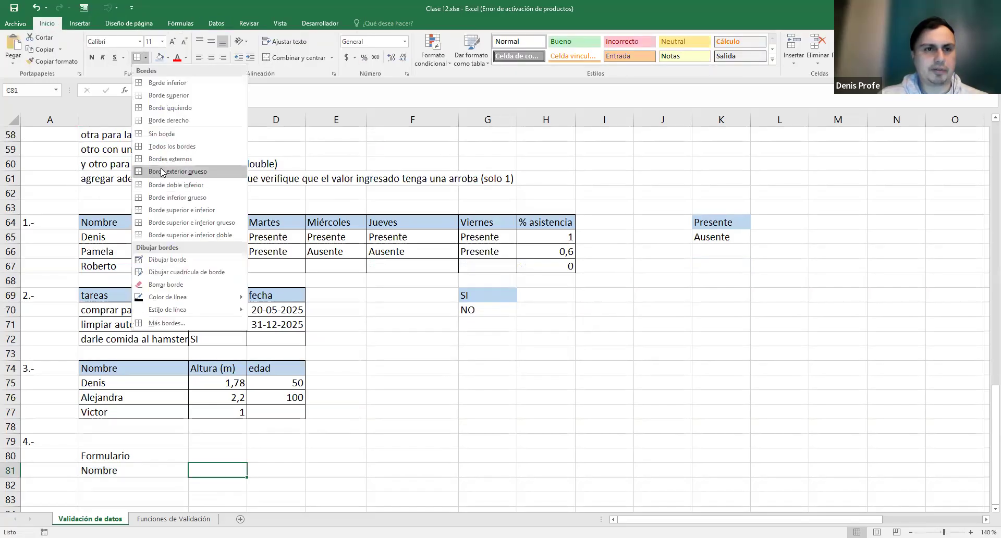
pyautogui.click(342, 462)
pyautogui.scroll(2, 268, 342)
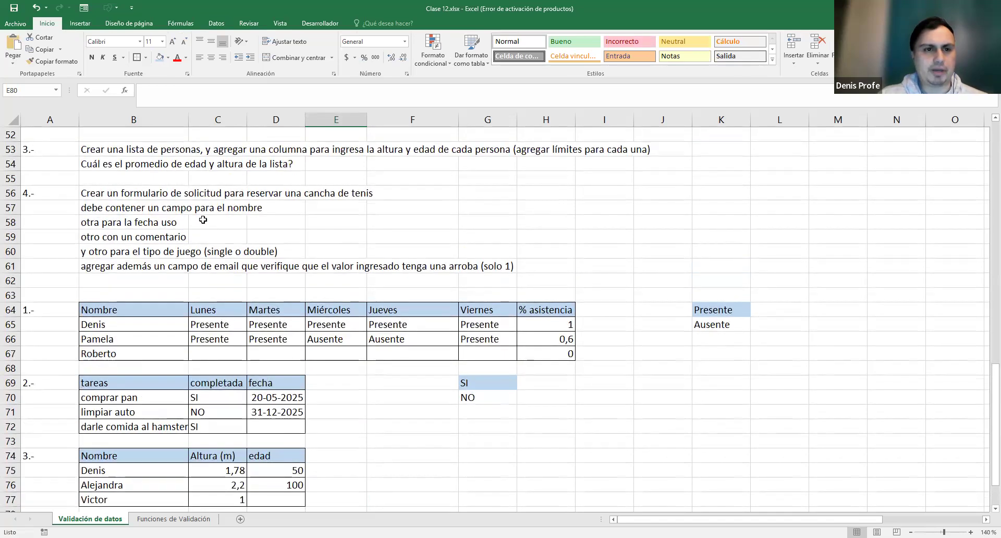
# - Add the labels Fecha, Correo, Tipo and Comentario in B82:B85
pyautogui.scroll(-1, 203, 219)
pyautogui.scroll(-3, 205, 219)
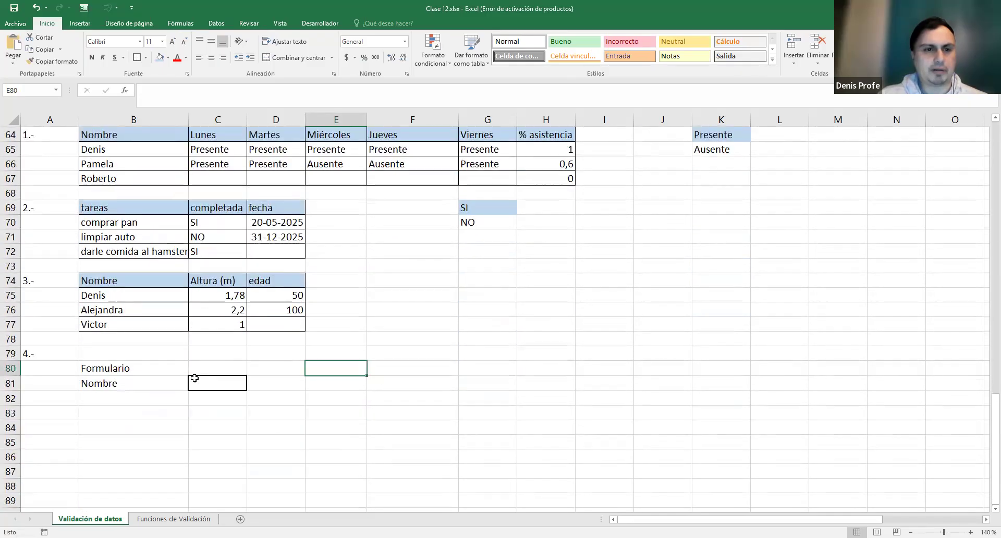
pyautogui.click(138, 399)
pyautogui.write('Fecha')
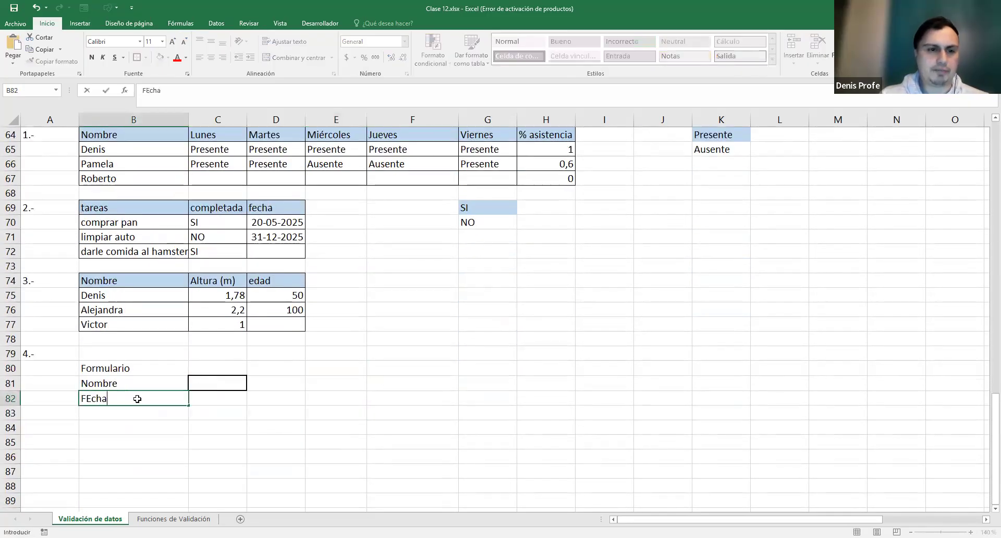
pyautogui.press('Return')
pyautogui.write('Correo')
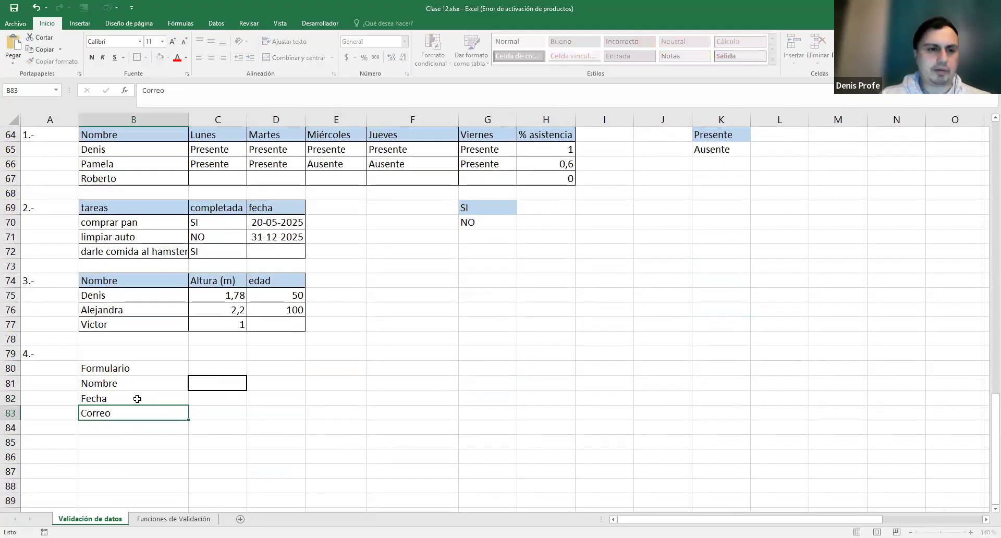
pyautogui.press('Return')
pyautogui.write('Comenta')
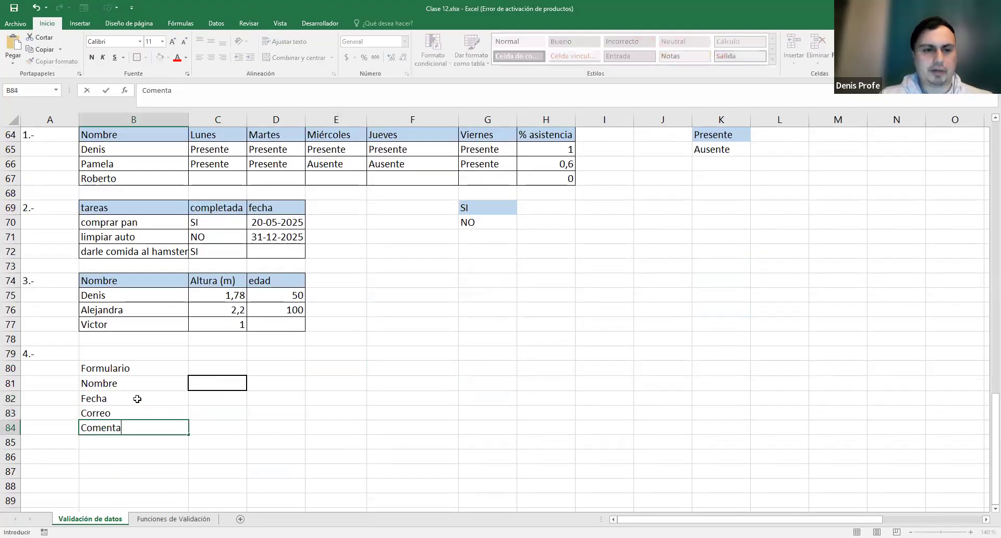
pyautogui.press('BackSpace')
pyautogui.press('BackSpace')
pyautogui.press('BackSpace')
pyautogui.press('BackSpace')
pyautogui.press('BackSpace')
pyautogui.press('BackSpace')
pyautogui.write('Tipo')
pyautogui.press('Return')
pyautogui.write('Comentario')
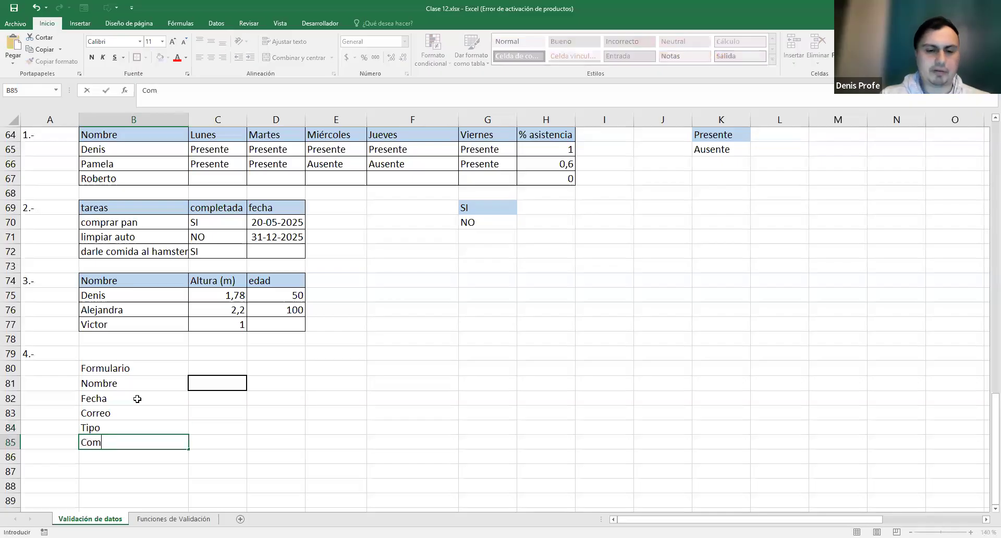
pyautogui.click(263, 393)
# - Copy C81's thick-border format onto the input cells C82:C85
pyautogui.click(221, 383)
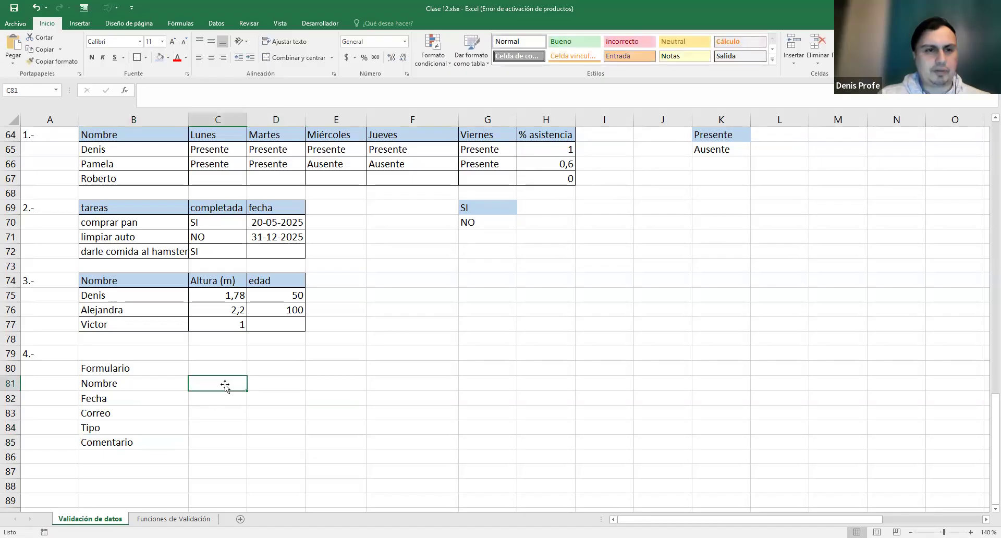
pyautogui.click(68, 61)
pyautogui.moveTo(211, 438); pyautogui.dragTo(214, 395)
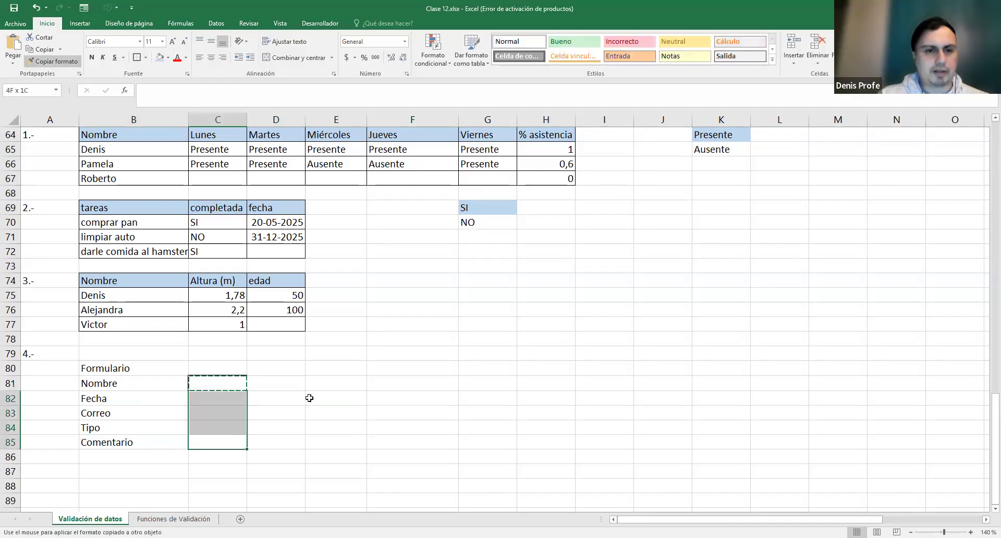
pyautogui.click(236, 442)
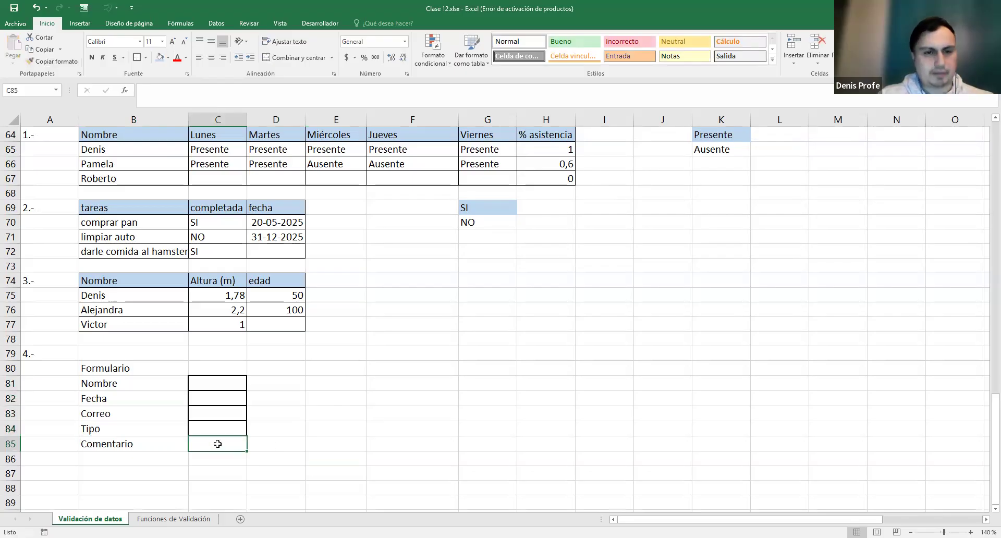
pyautogui.click(213, 381)
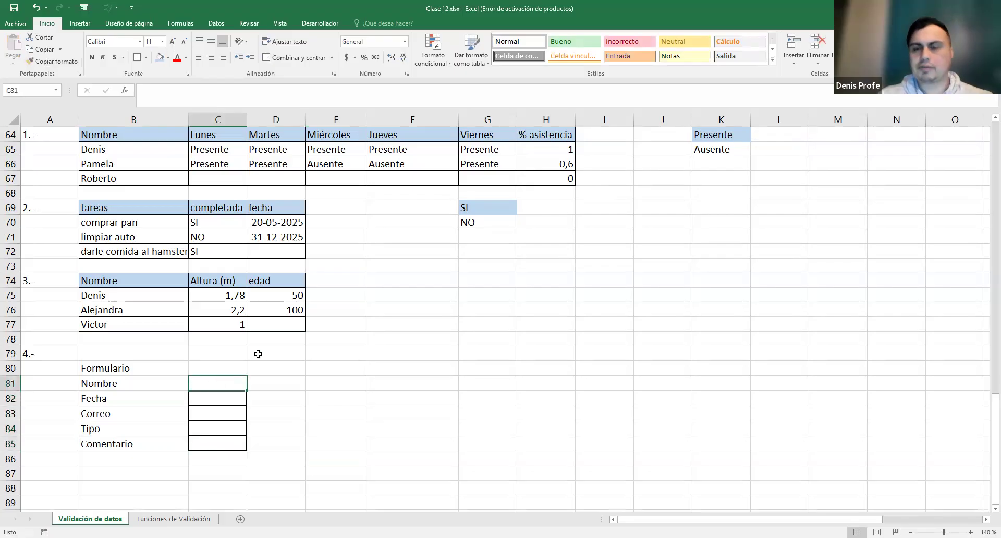
pyautogui.scroll(3, 268, 361)
pyautogui.scroll(-2, 267, 368)
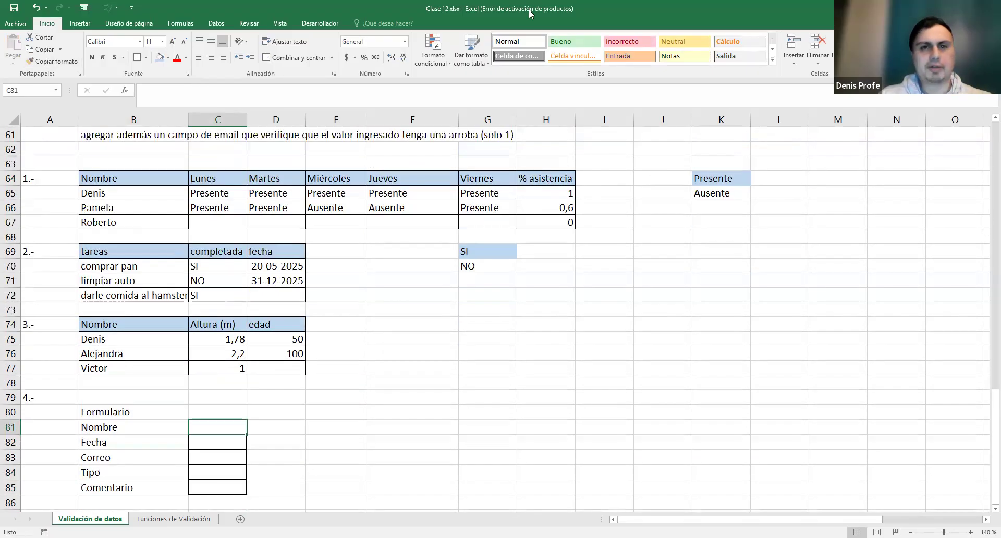
# - Give C81 a text-length validation requiring a length greater than or equal to 100
pyautogui.click(81, 23)
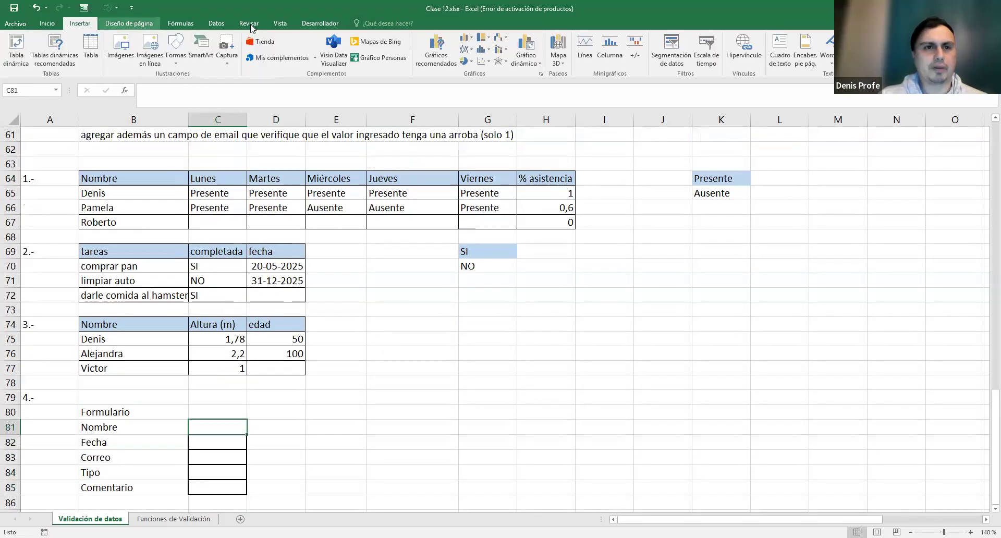
pyautogui.click(216, 23)
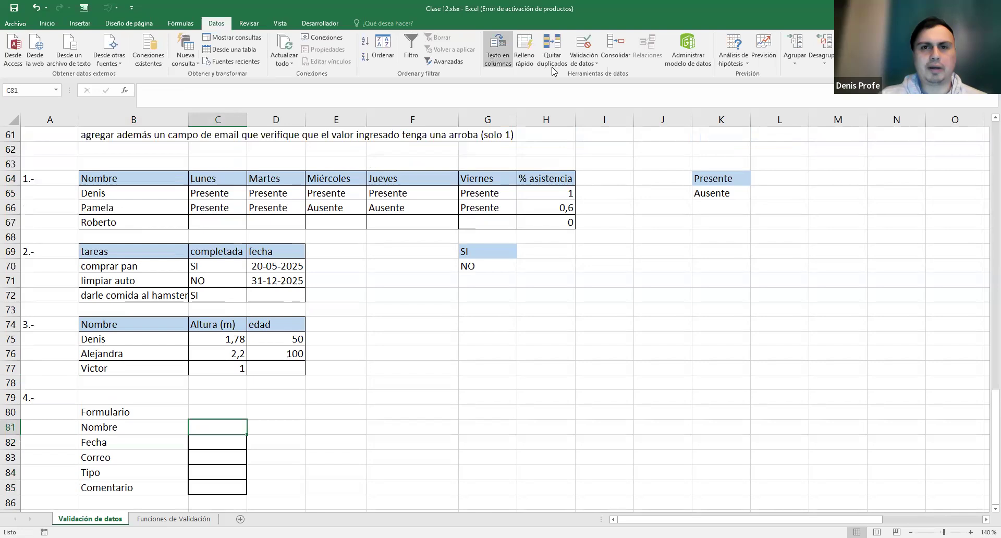
pyautogui.click(583, 62)
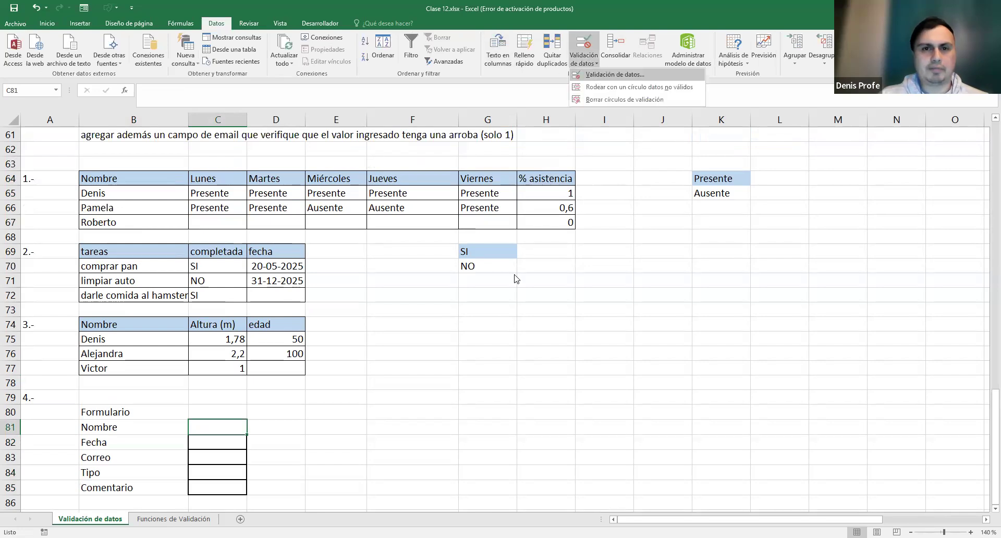
pyautogui.click(471, 269)
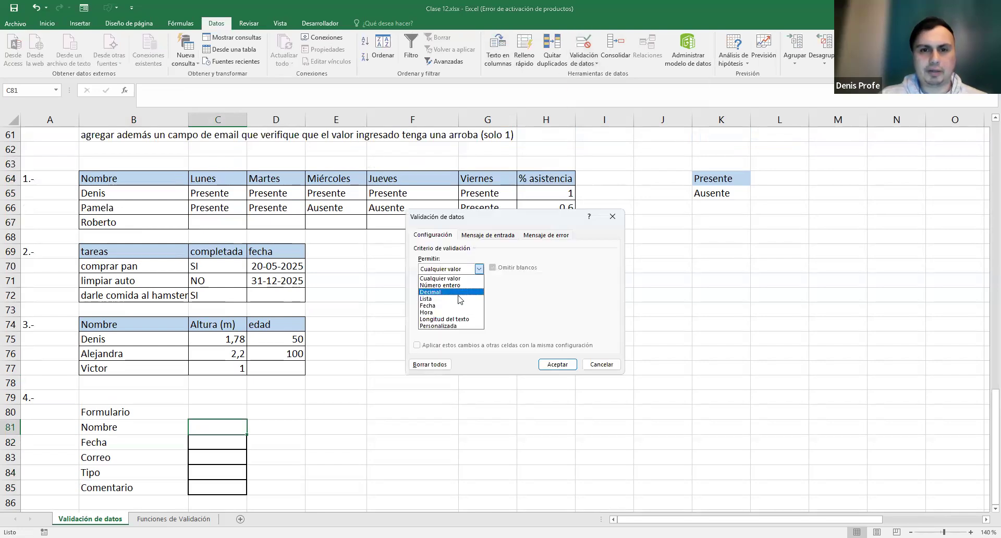
pyautogui.click(470, 320)
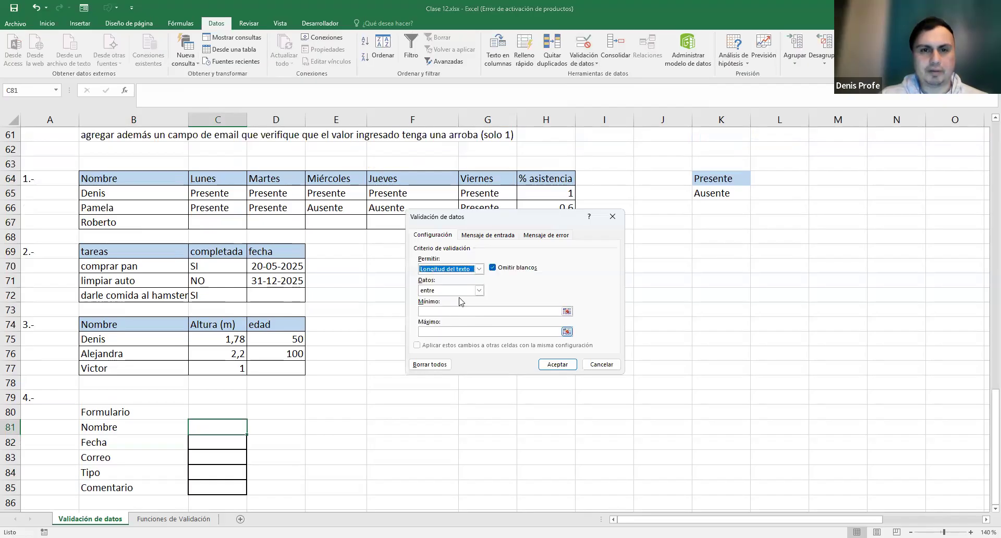
pyautogui.click(459, 291)
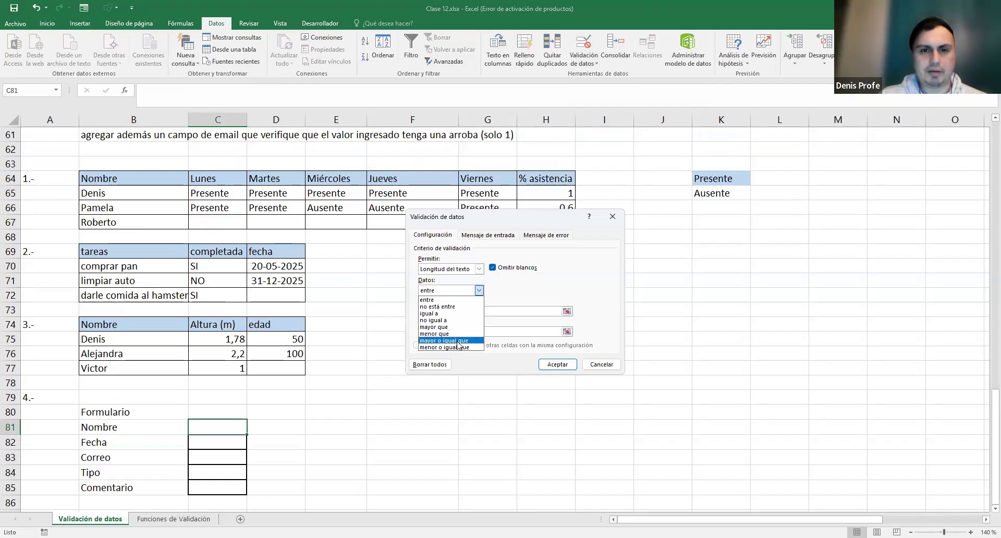
pyautogui.click(452, 340)
pyautogui.click(449, 310)
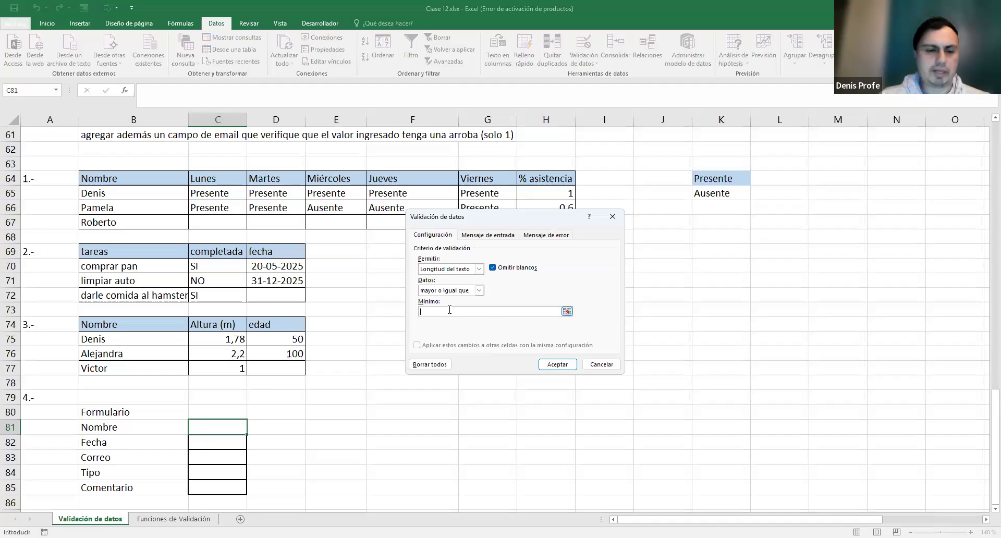
pyautogui.click(557, 364)
pyautogui.scroll(-1, 336, 344)
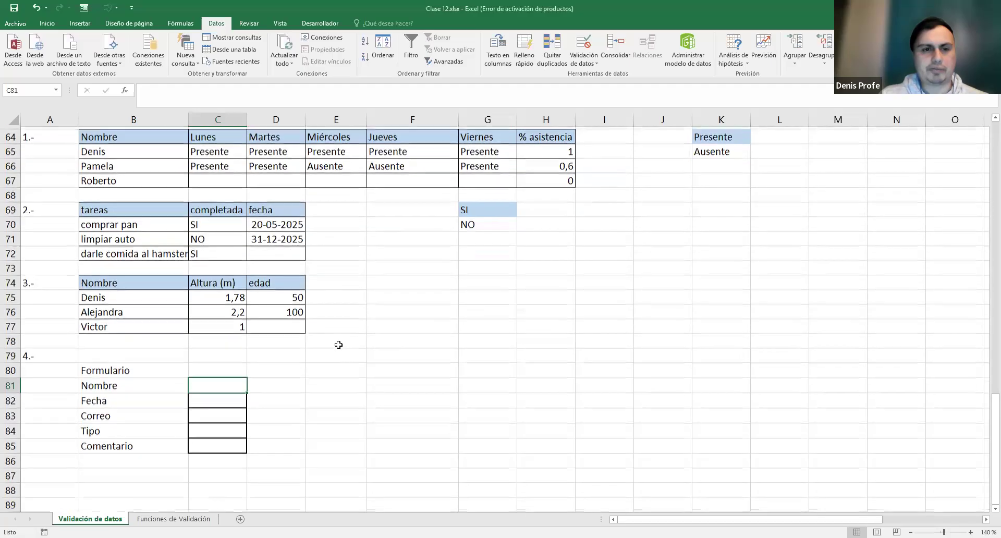
pyautogui.scroll(1, 340, 345)
pyautogui.click(224, 444)
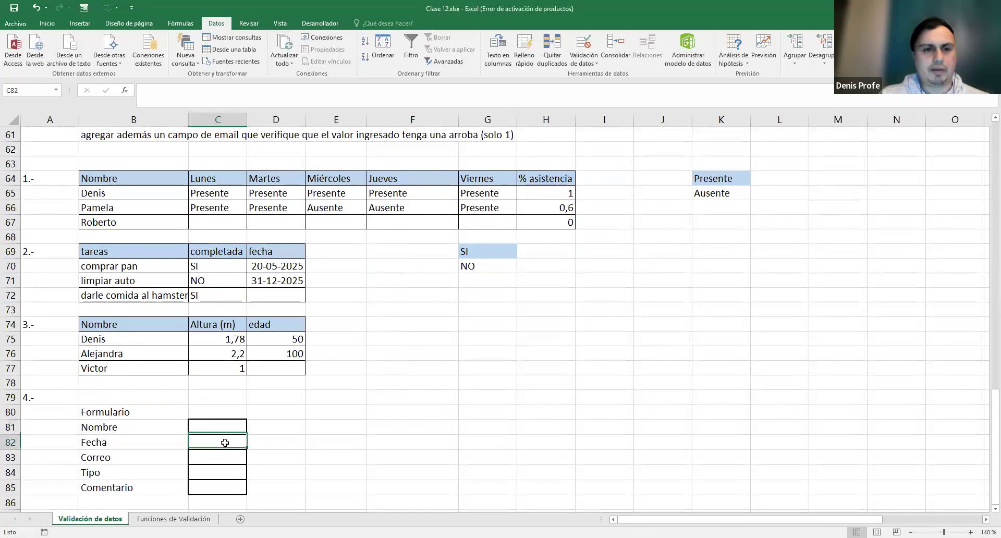
# - Restrict Fecha cell C82 to dates greater than 01/12/2025 with a Fecha validation rule
pyautogui.scroll(3, 358, 380)
pyautogui.scroll(2, 358, 380)
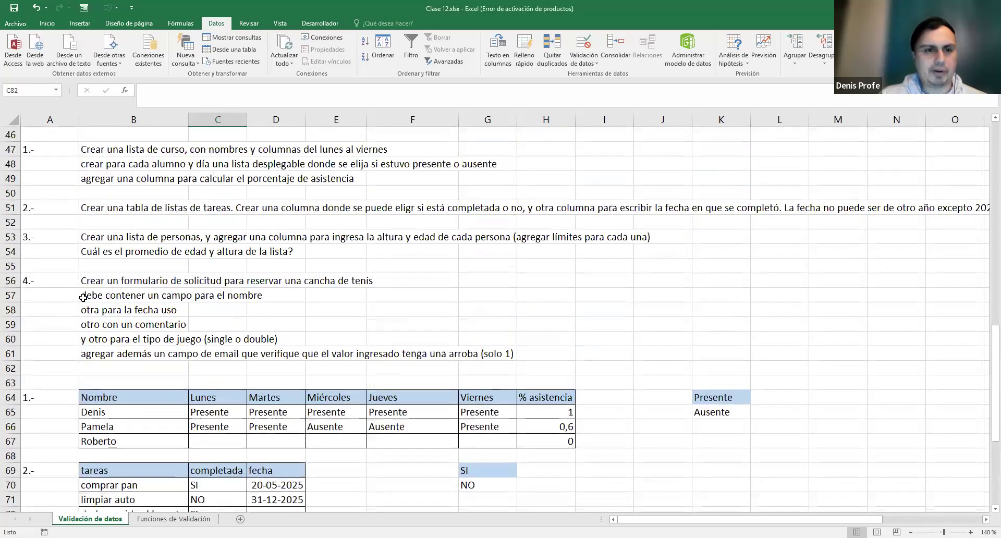
pyautogui.scroll(-6, 239, 330)
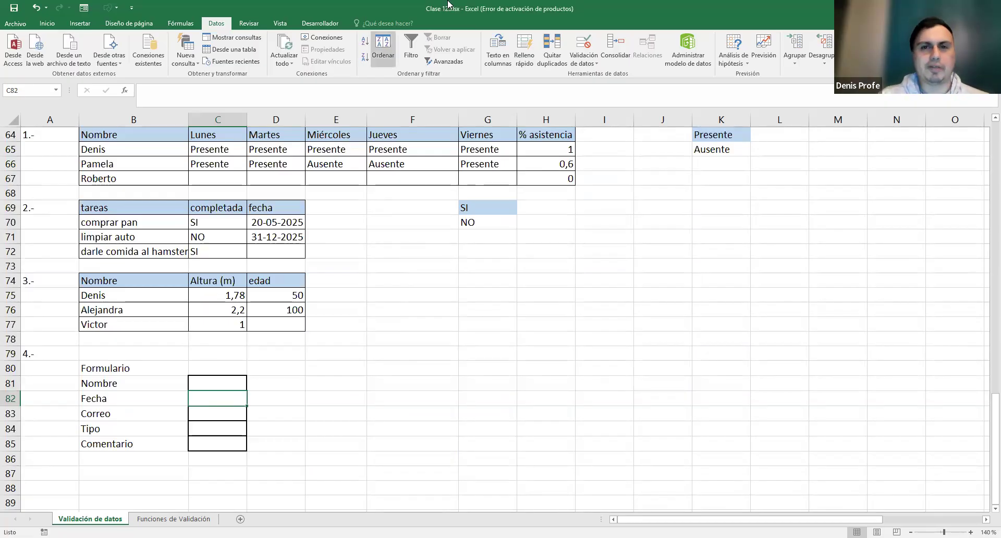
pyautogui.click(575, 63)
pyautogui.click(589, 74)
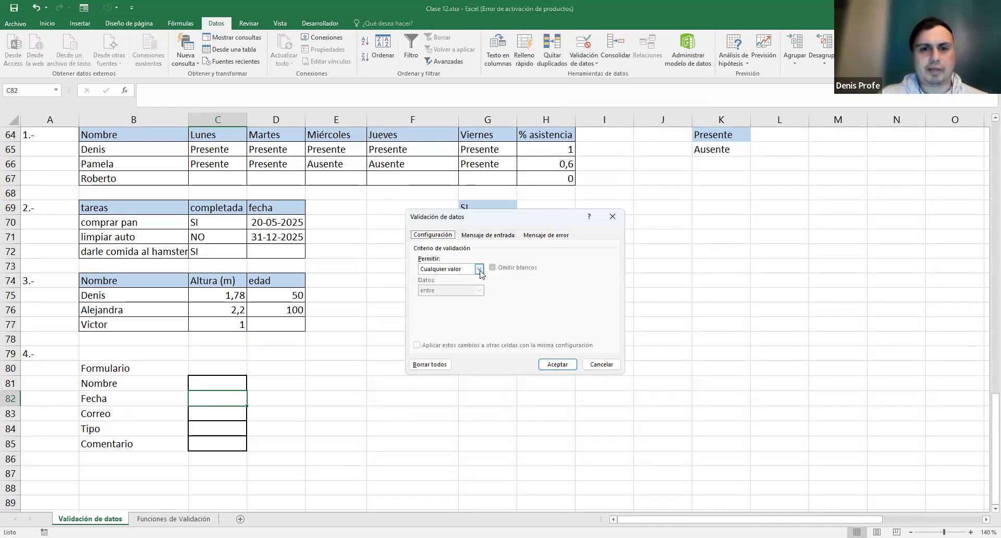
pyautogui.click(479, 268)
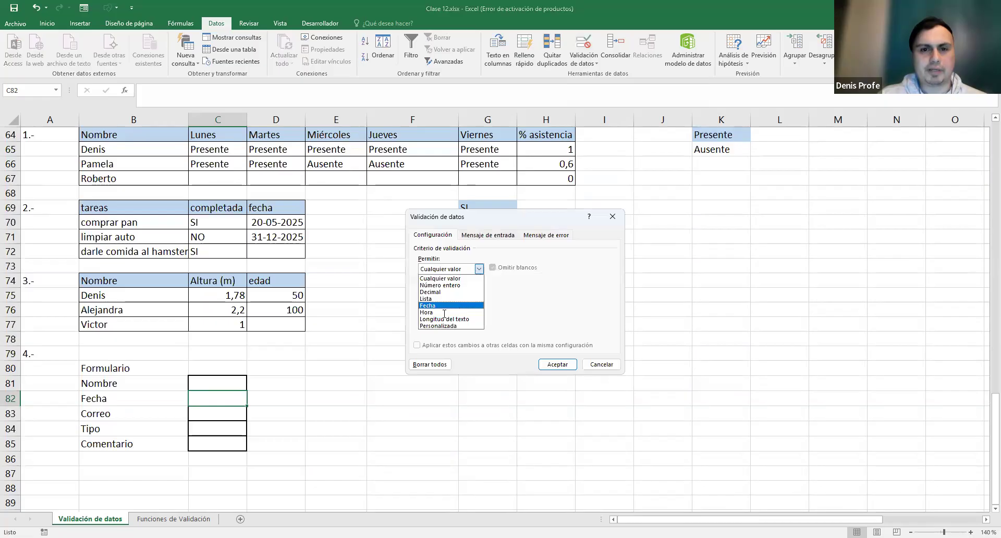
pyautogui.click(441, 306)
pyautogui.click(479, 290)
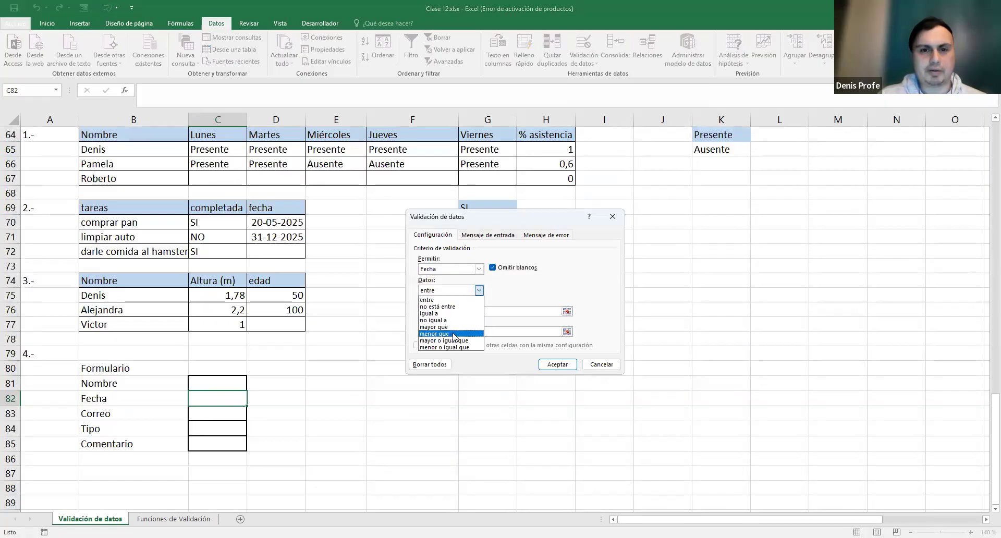
pyautogui.click(458, 327)
pyautogui.click(458, 311)
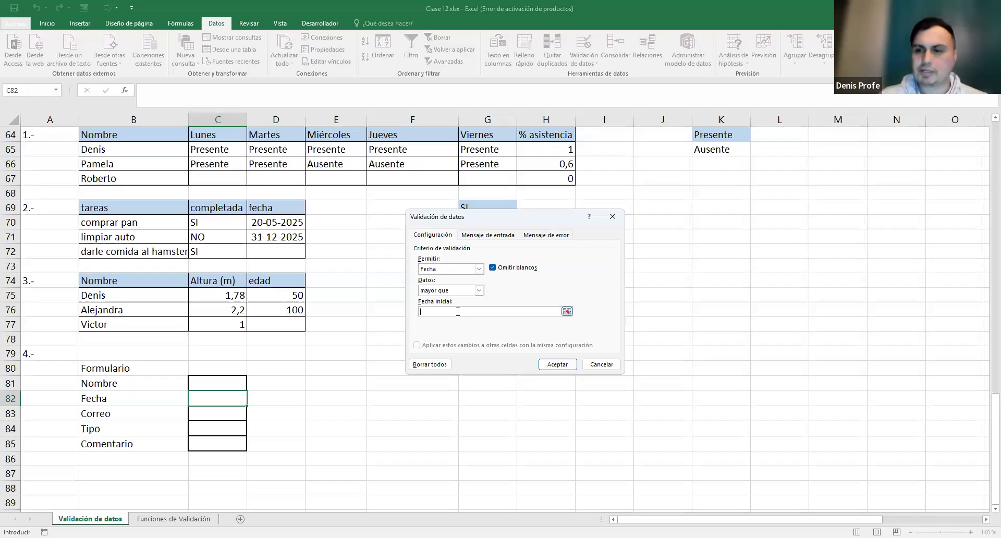
pyautogui.write('01/')
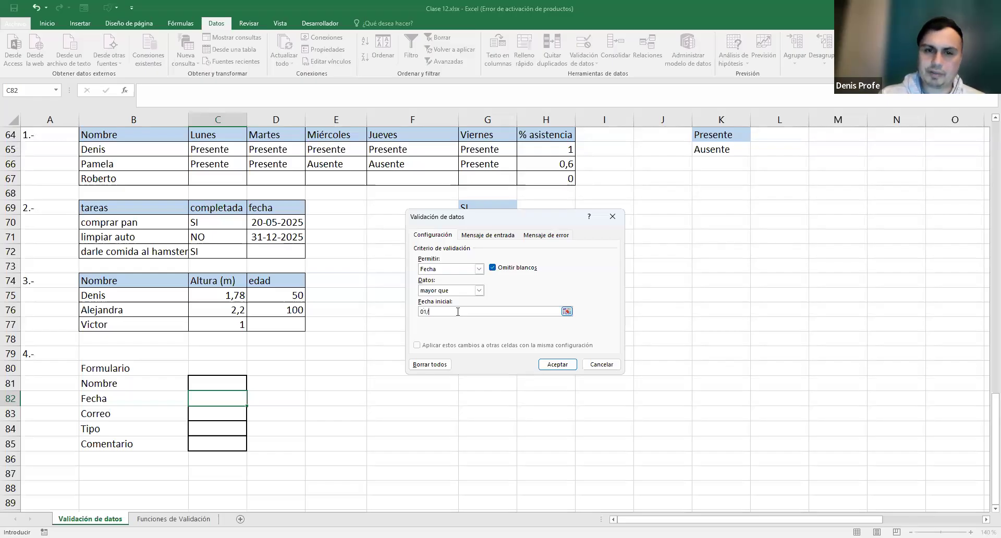
pyautogui.write('12/2025')
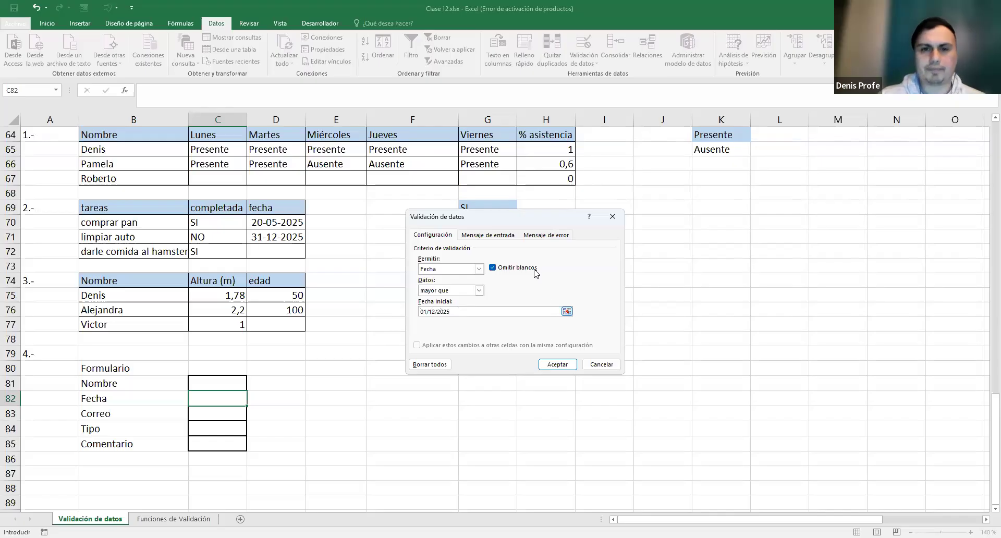
pyautogui.click(557, 364)
pyautogui.click(212, 413)
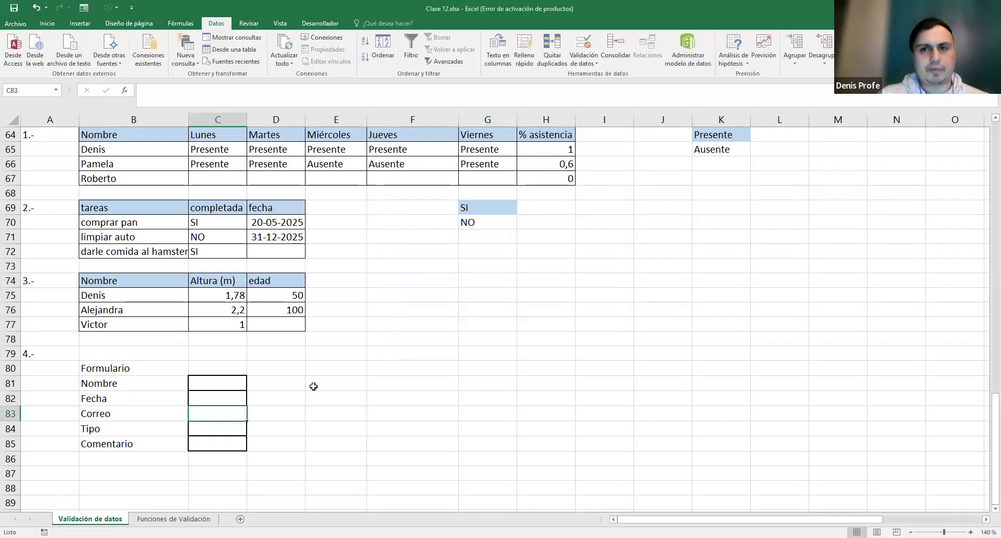
# - Start a Lista validation on Tipo cell C84, then cancel it because the options don't exist yet
pyautogui.scroll(4, 307, 384)
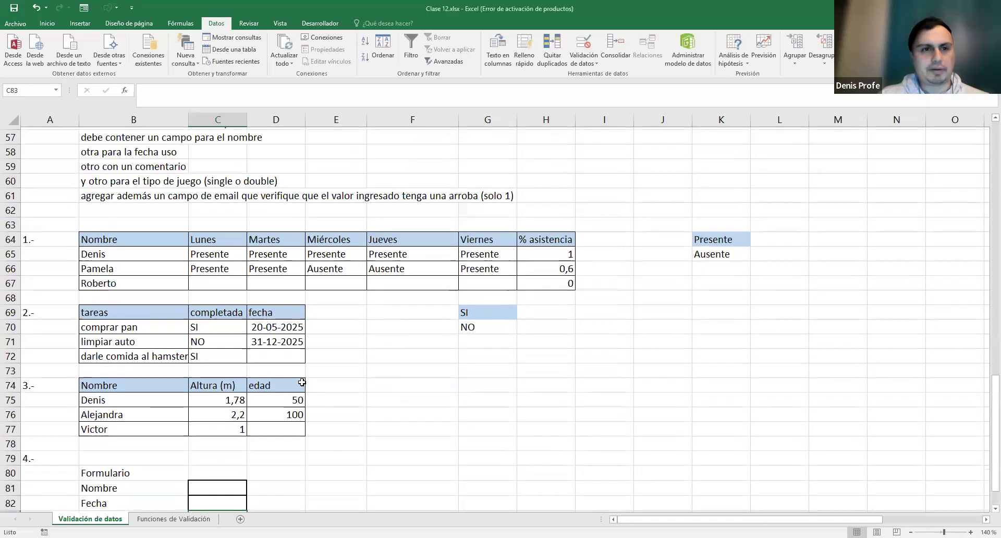
pyautogui.scroll(-3, 184, 411)
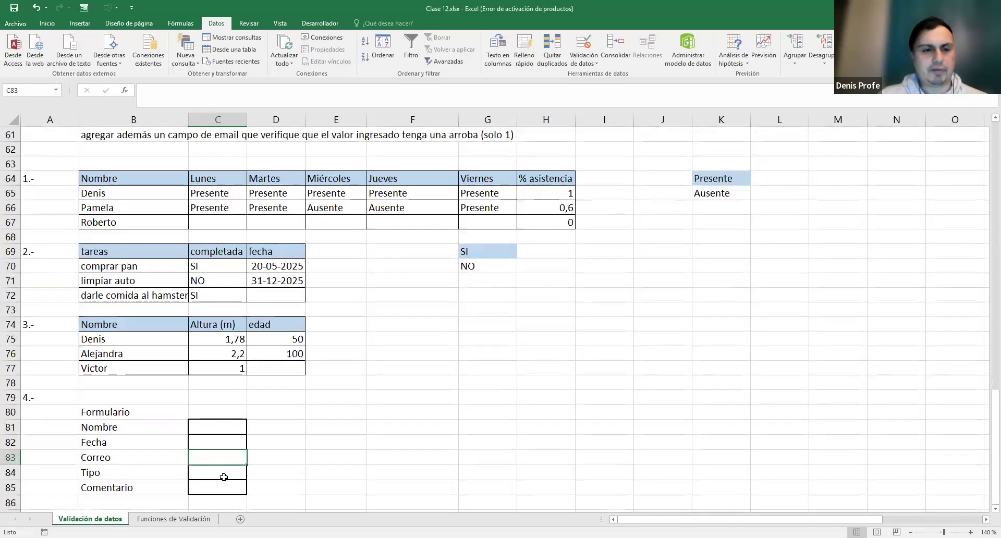
pyautogui.click(221, 475)
pyautogui.scroll(2, 287, 459)
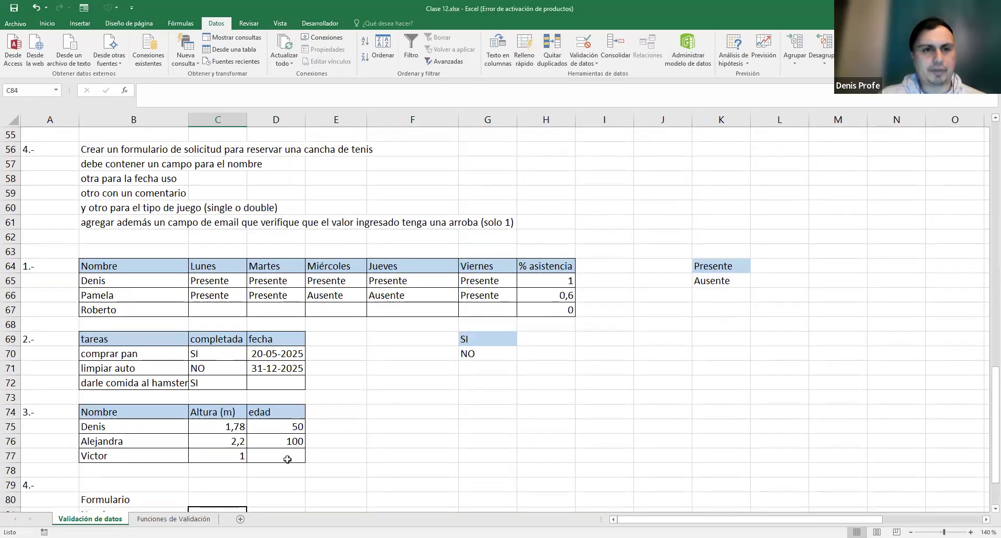
pyautogui.scroll(-3, 331, 208)
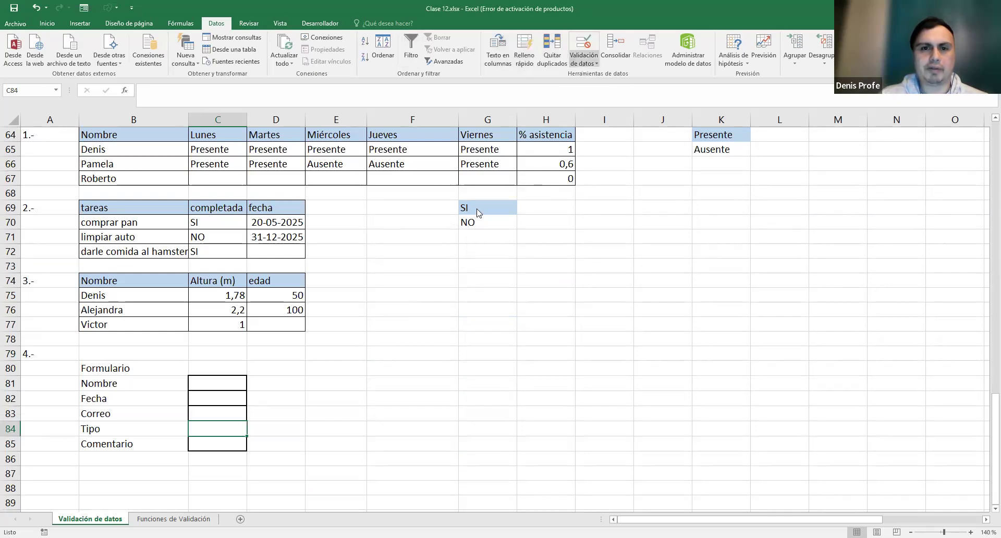
pyautogui.click(477, 269)
pyautogui.click(449, 300)
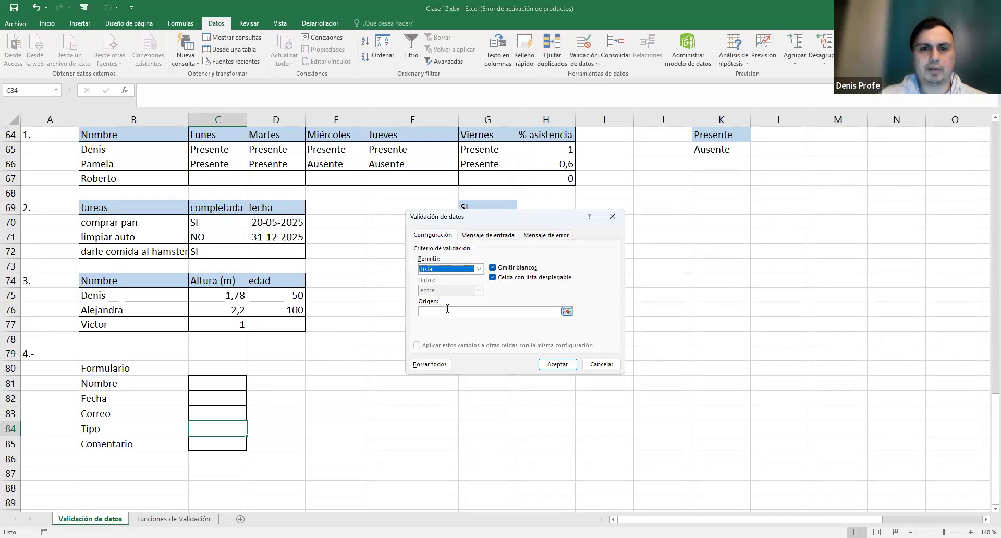
pyautogui.click(447, 310)
pyautogui.press('Escape')
# - Enter the Tipo options single and double in G81 and G82
pyautogui.click(488, 385)
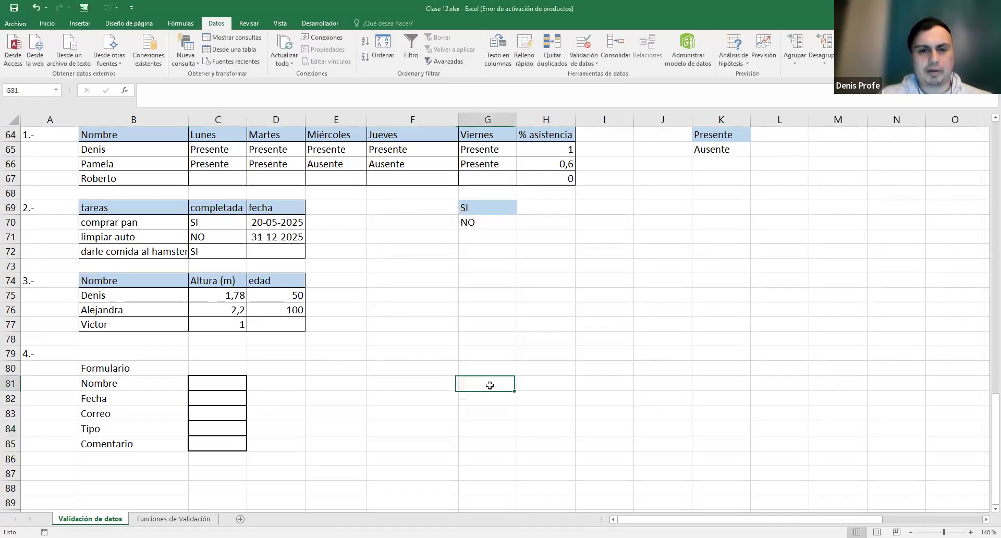
pyautogui.write('single')
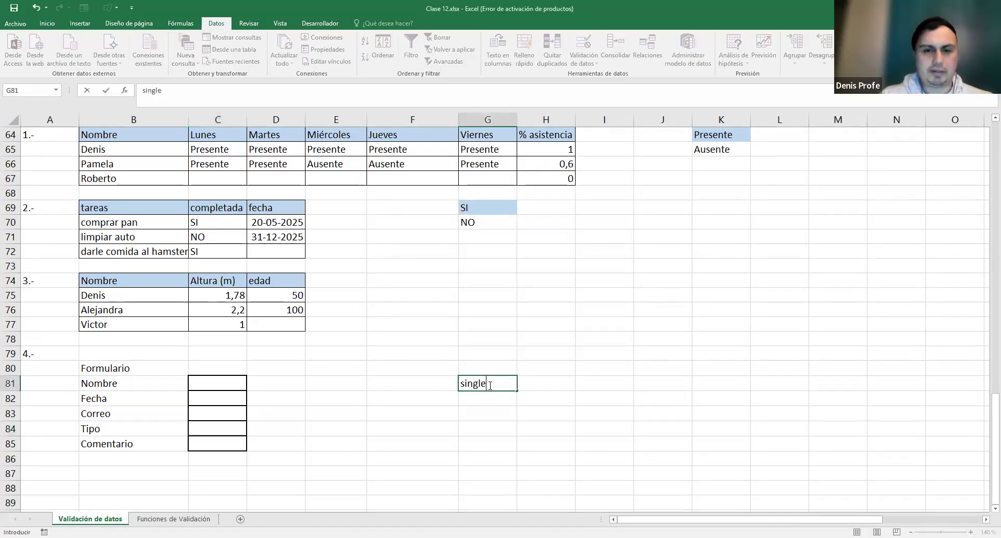
pyautogui.press('Return')
pyautogui.write('double')
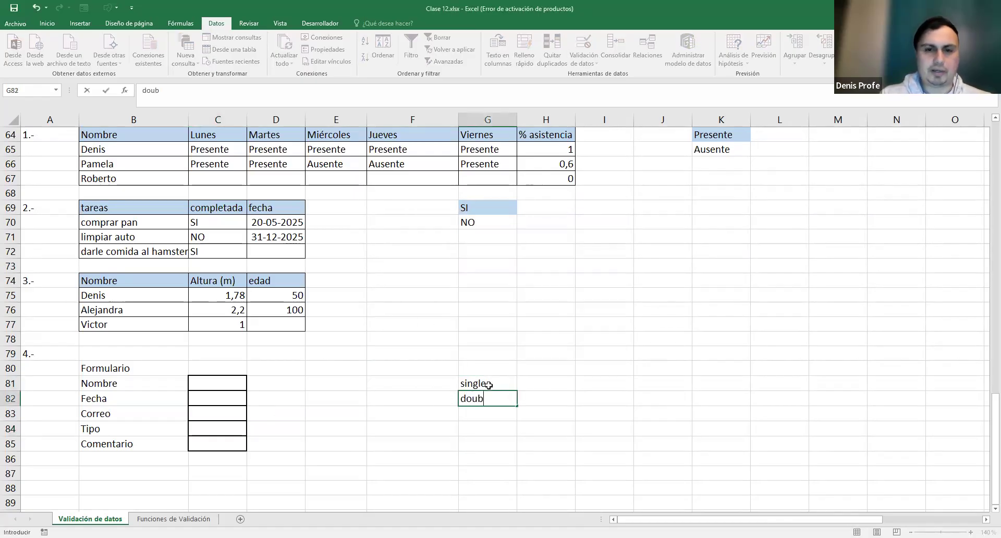
pyautogui.click(488, 385)
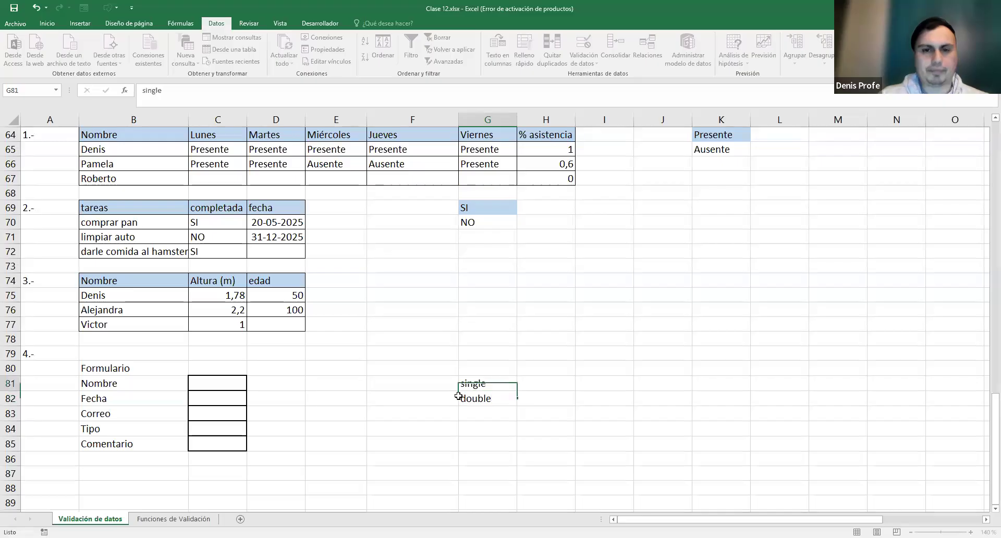
# - Give Tipo cell C84 a Lista dropdown sourced from the single/double cells
pyautogui.click(214, 429)
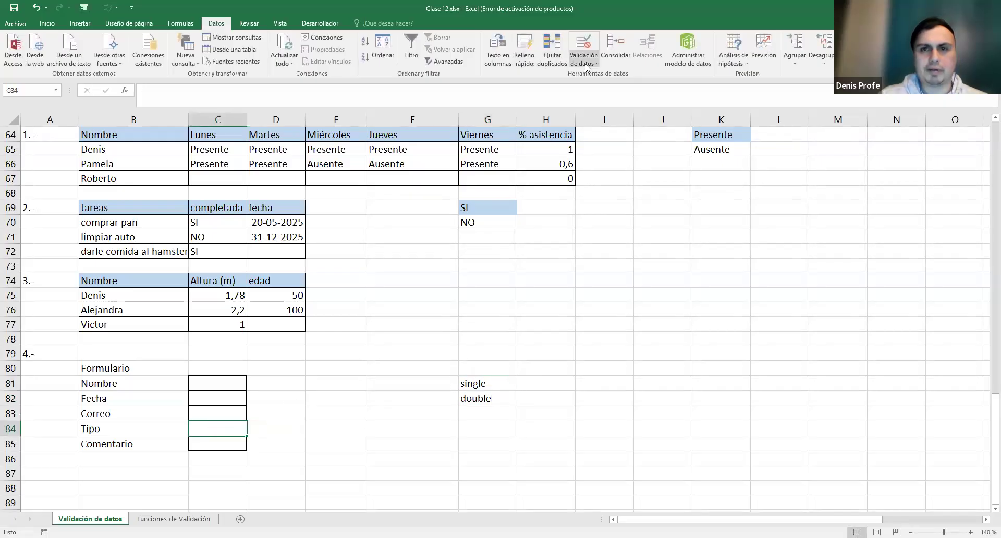
pyautogui.click(478, 269)
pyautogui.click(450, 299)
pyautogui.click(532, 312)
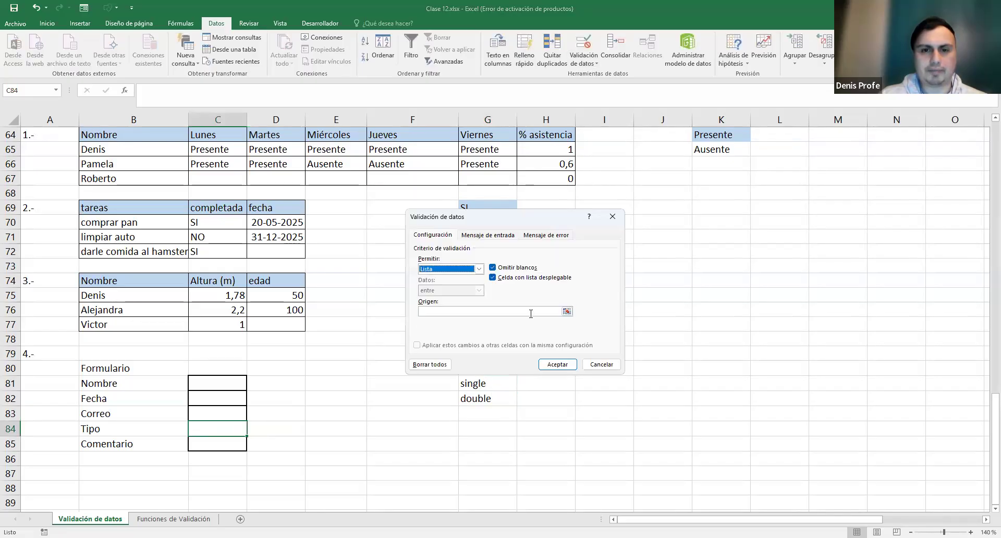
pyautogui.click(488, 399)
pyautogui.click(548, 363)
# - Review the G81:G82 option cells and return to the Nombre cell C81
pyautogui.click(232, 443)
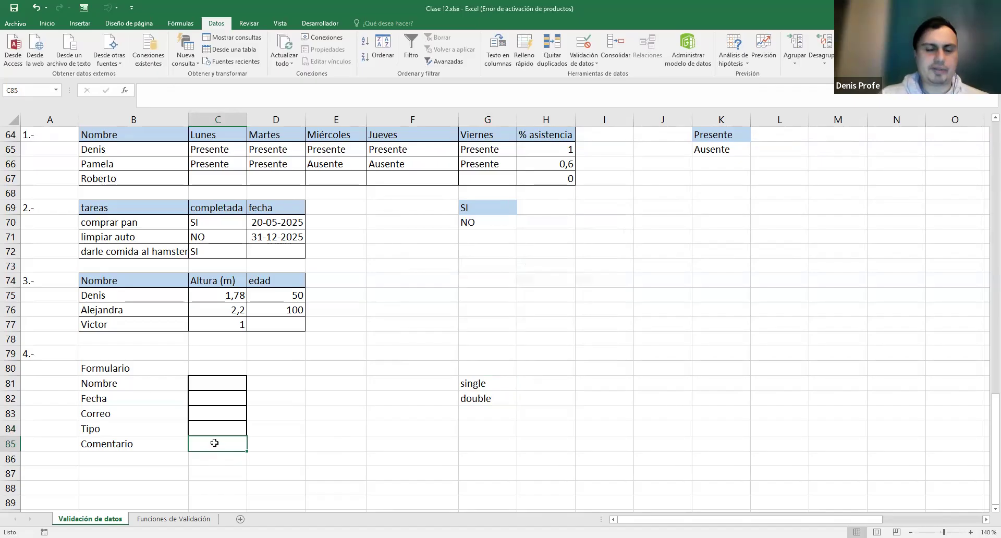
pyautogui.moveTo(477, 384); pyautogui.dragTo(478, 399)
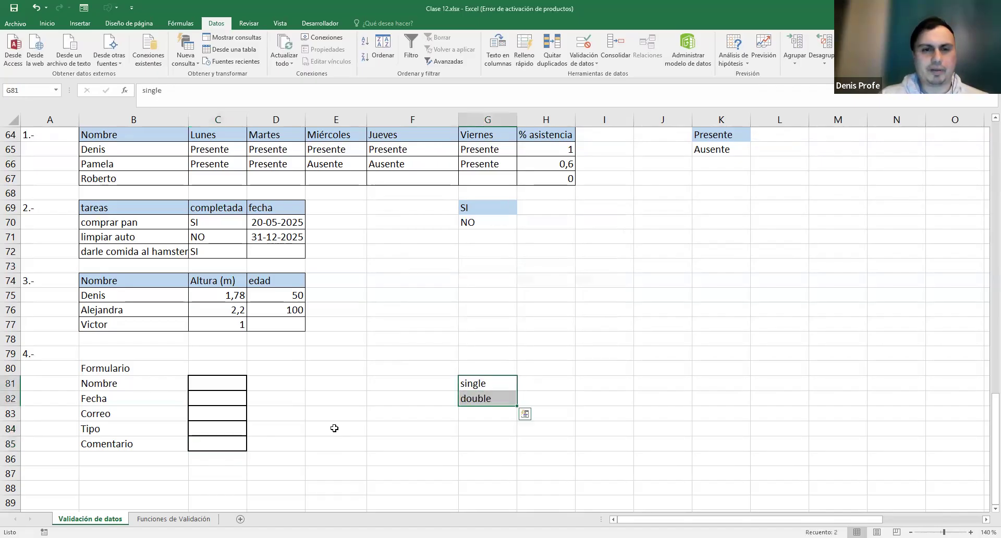
pyautogui.click(335, 400)
pyautogui.click(226, 382)
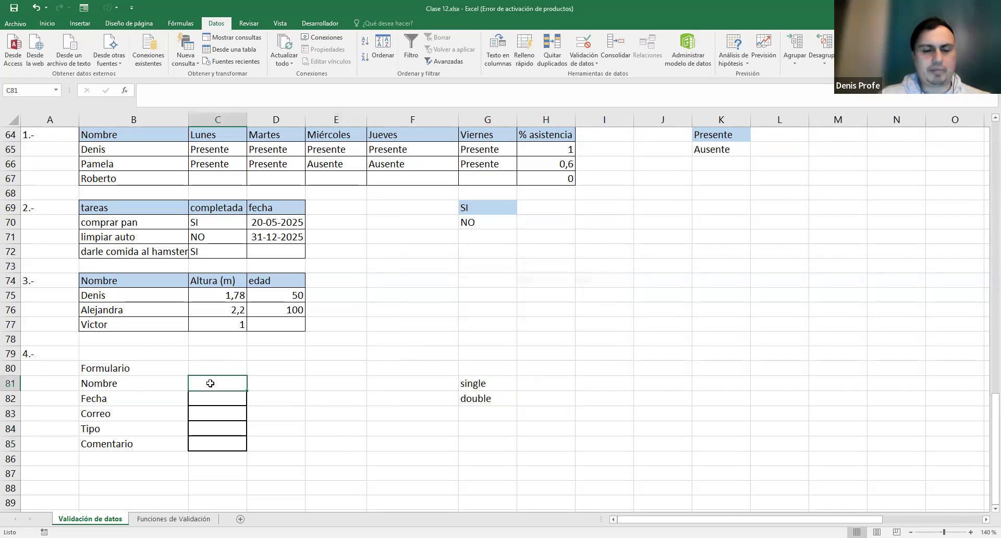
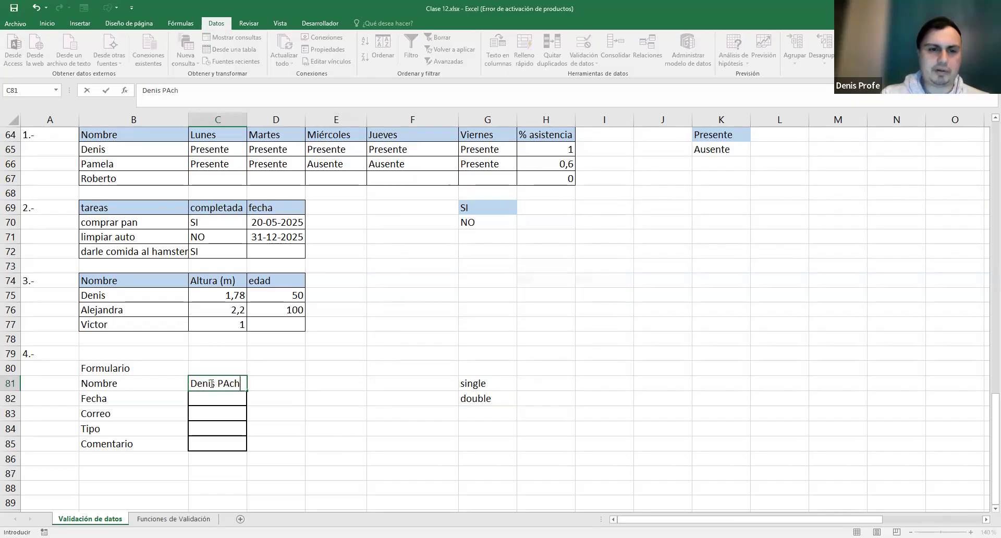
# - Test Nombre cell C81 with a full name, which the length rule rejects
pyautogui.write('acheco')
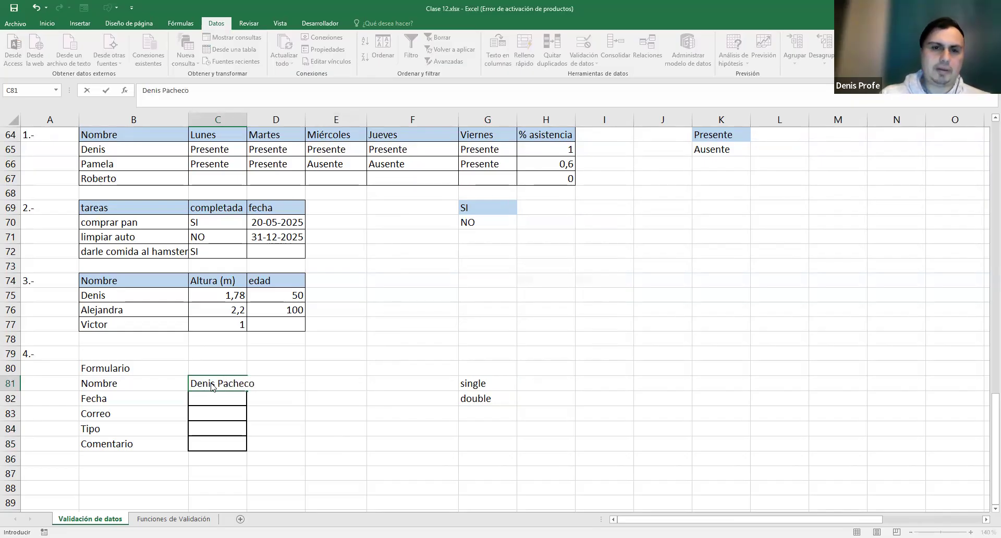
pyautogui.press('Return')
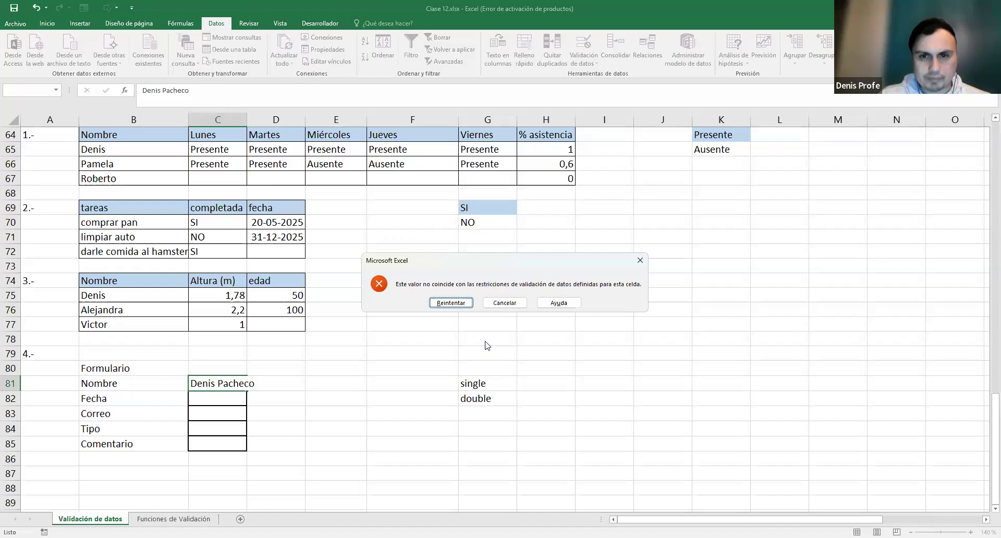
pyautogui.click(327, 403)
# - Change C81's text-length rule to 'menor o igual que' 100 characters
pyautogui.click(223, 385)
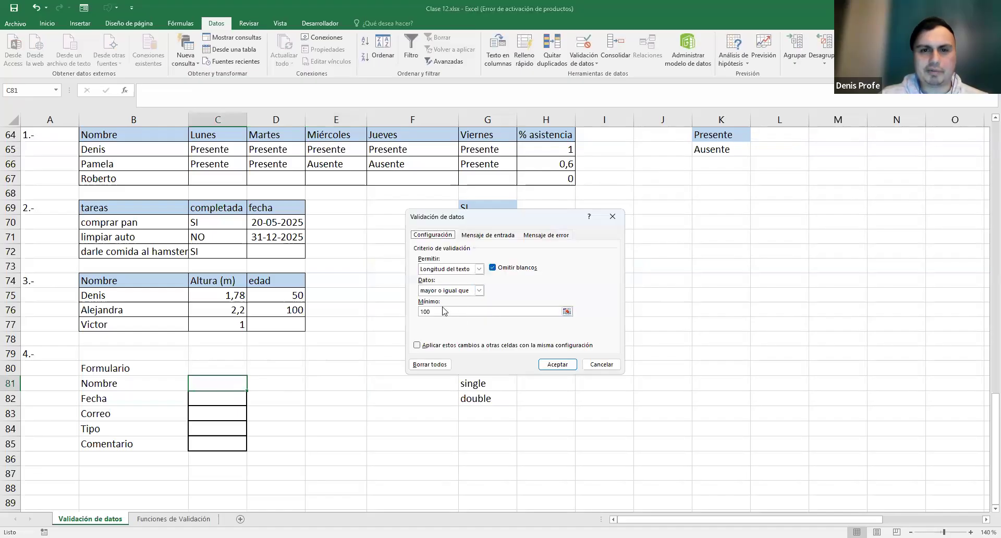
pyautogui.click(479, 290)
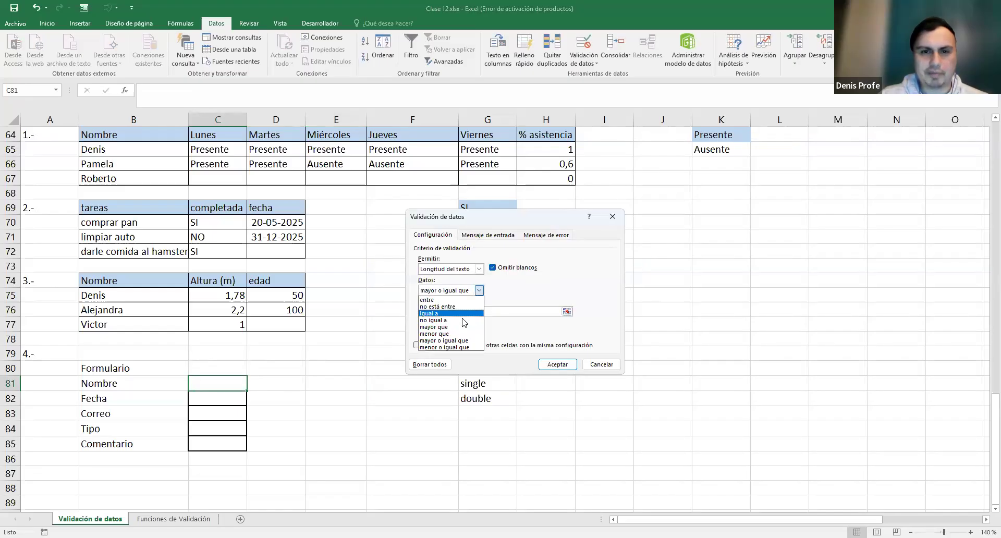
pyautogui.click(464, 347)
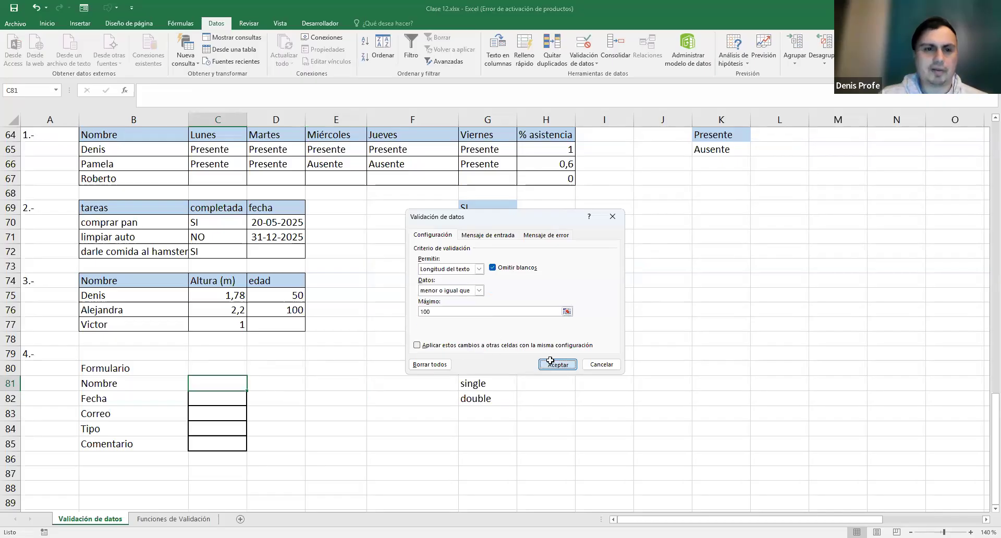
pyautogui.click(551, 362)
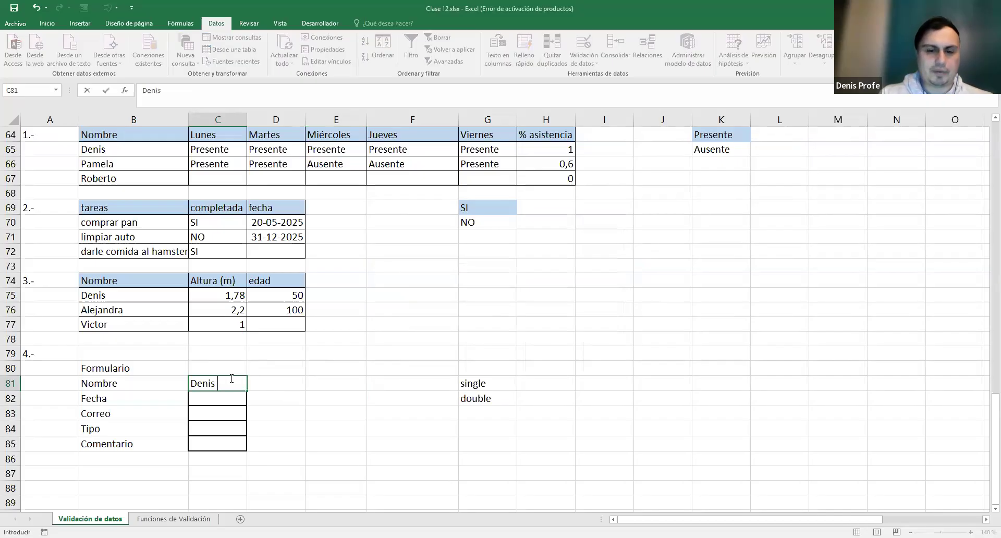
# - Enter a full name in Nombre and date 02/12/2025 in Fecha after 01/11/2025 is rejected
pyautogui.press('Return')
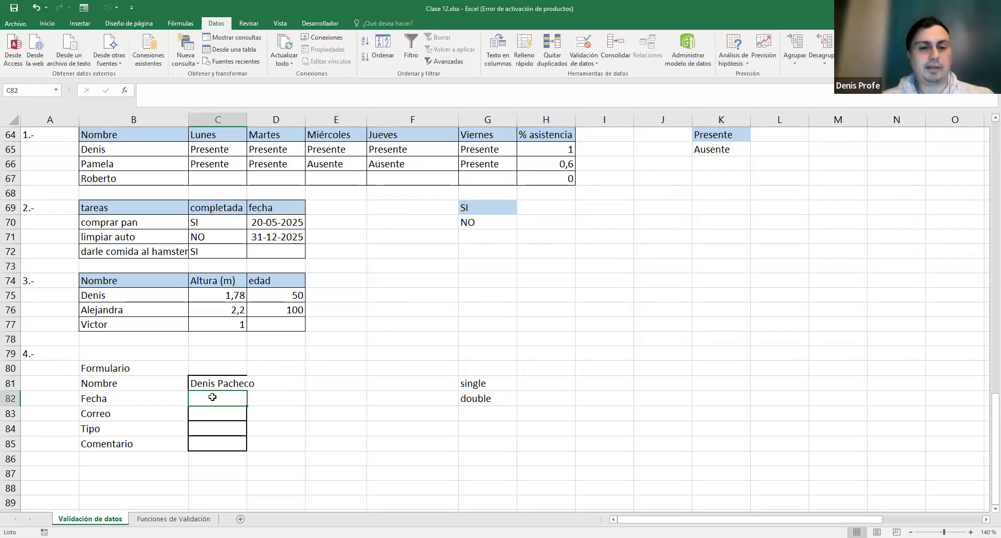
pyautogui.write('01/')
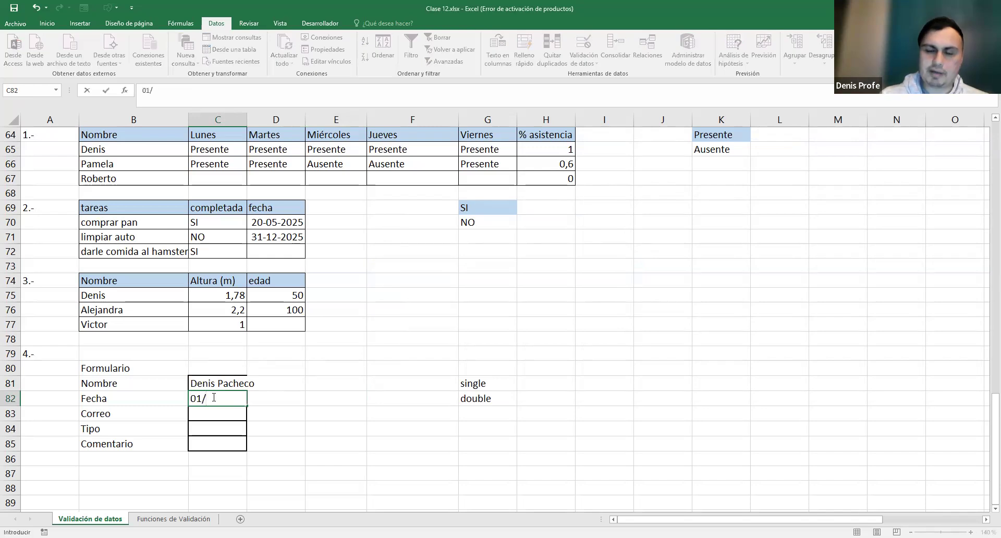
pyautogui.write('11/2025')
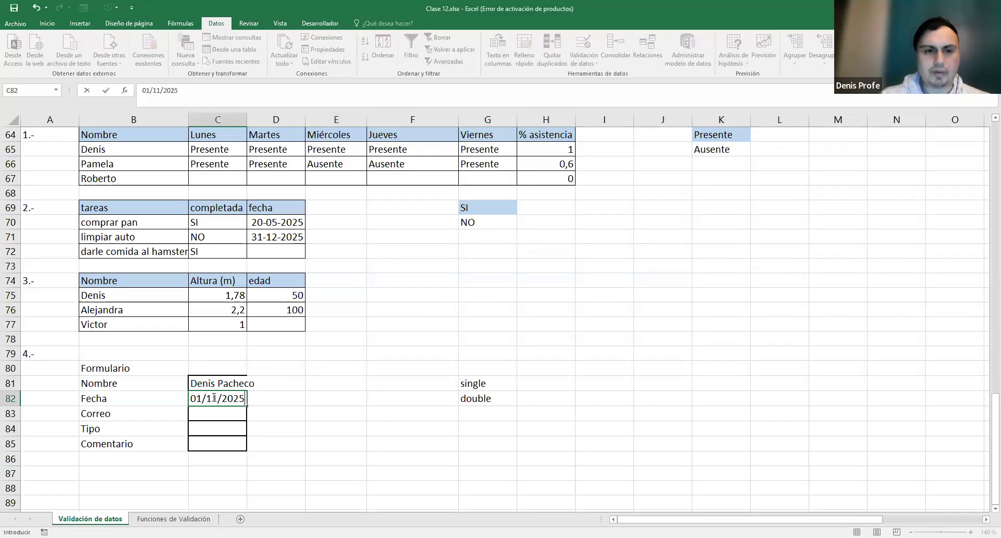
pyautogui.press('Return')
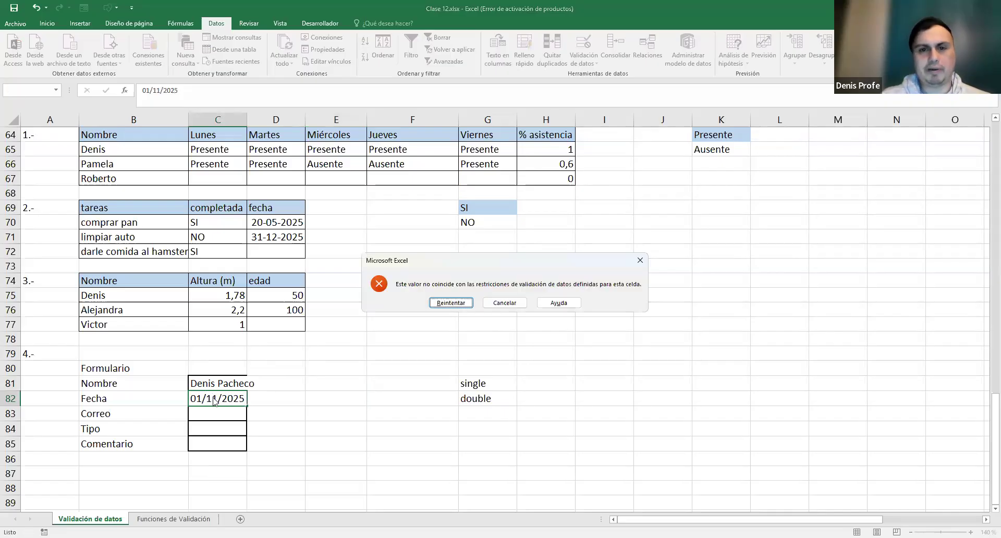
pyautogui.click(504, 302)
pyautogui.write('02/12/2025')
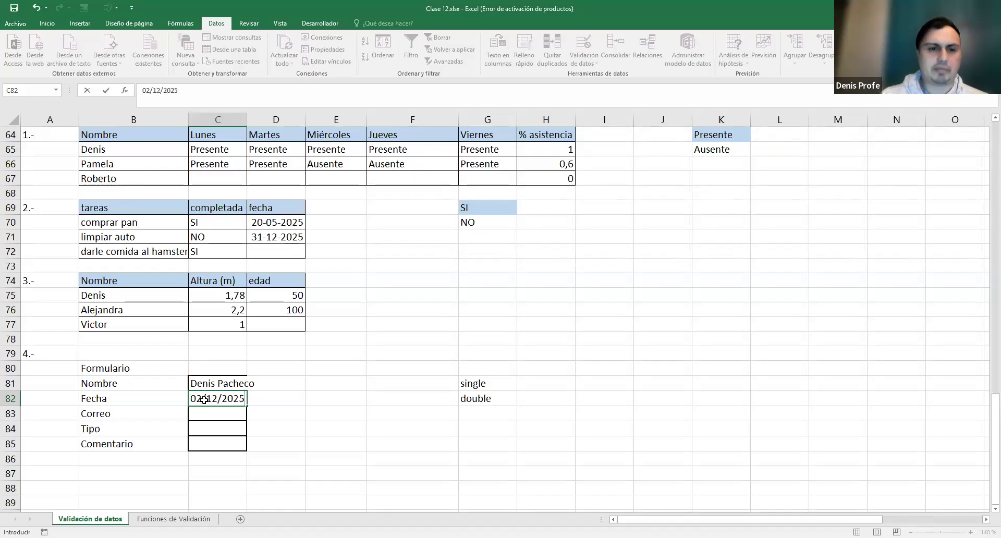
pyautogui.press('Return')
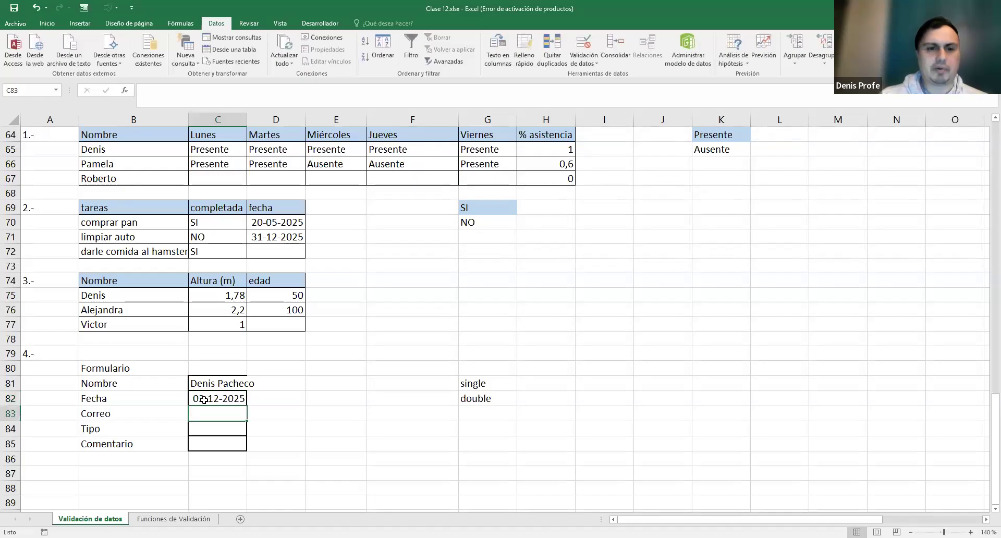
# - Pick single from the Tipo dropdown and enter a test comment in Comentario
pyautogui.click(210, 427)
pyautogui.click(252, 431)
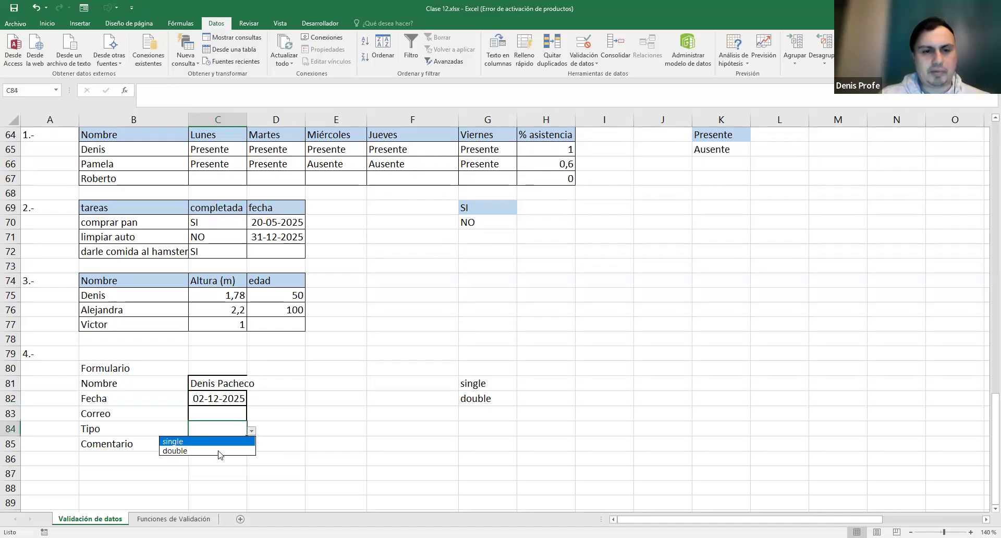
pyautogui.click(217, 442)
pyautogui.click(229, 446)
pyautogui.write('ksdfhksjdbgssdssd')
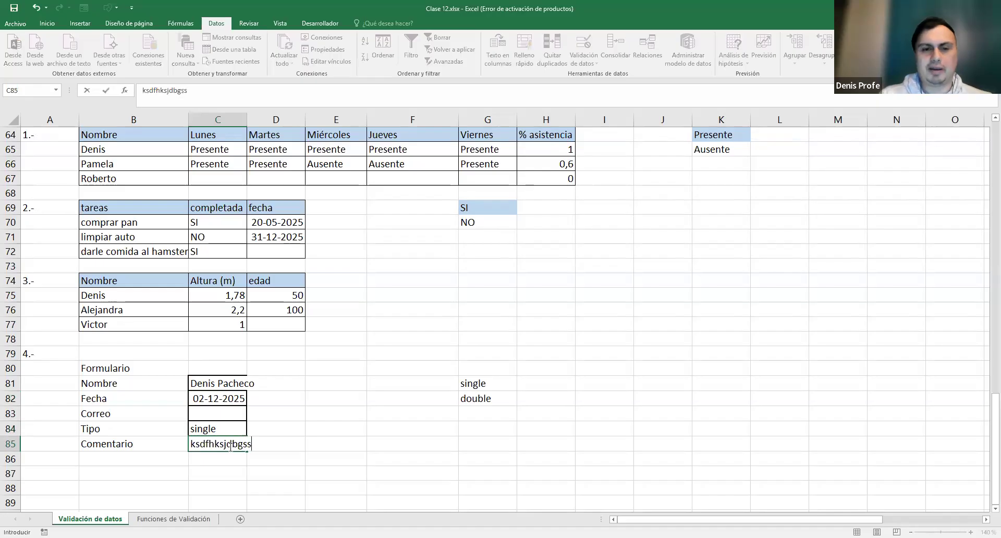
pyautogui.press('Return')
pyautogui.click(223, 412)
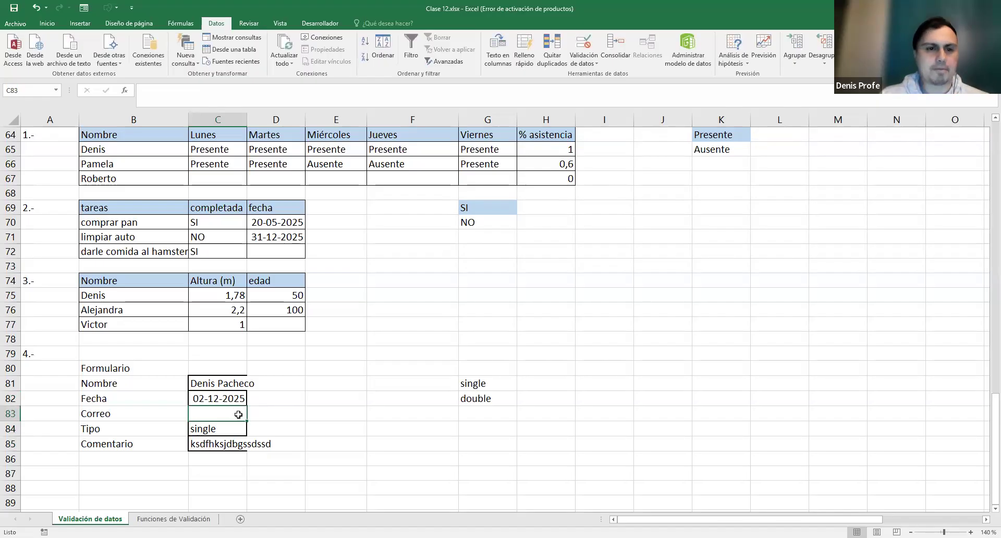
pyautogui.click(331, 413)
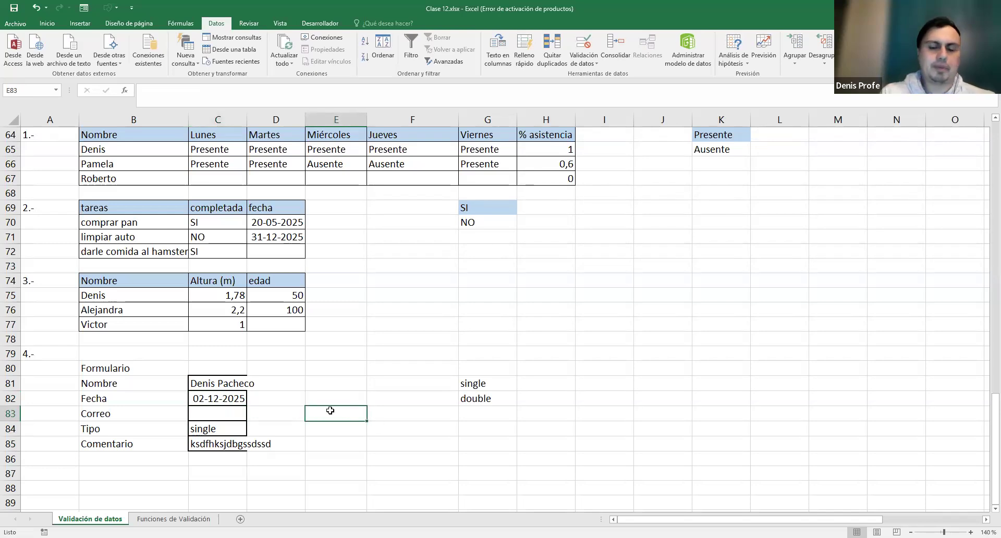
# - After browsing the Texto functions, enter =ENCONTRAR("@";C83) in E83
pyautogui.write('=')
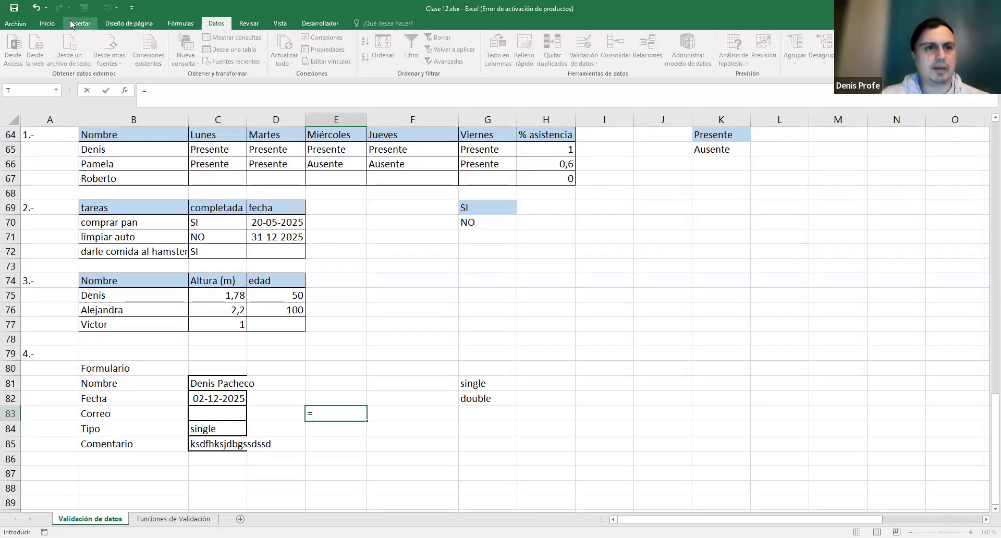
pyautogui.click(180, 23)
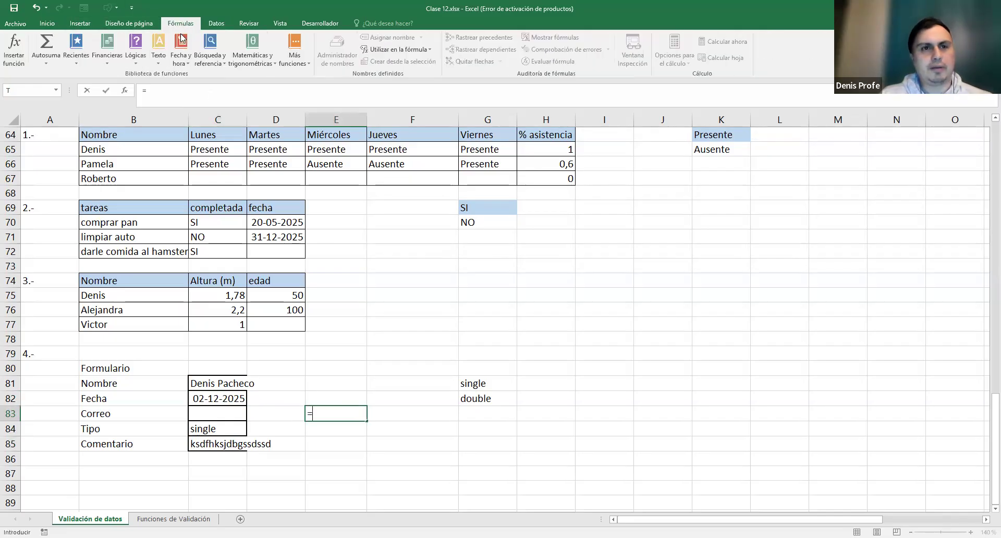
pyautogui.click(163, 60)
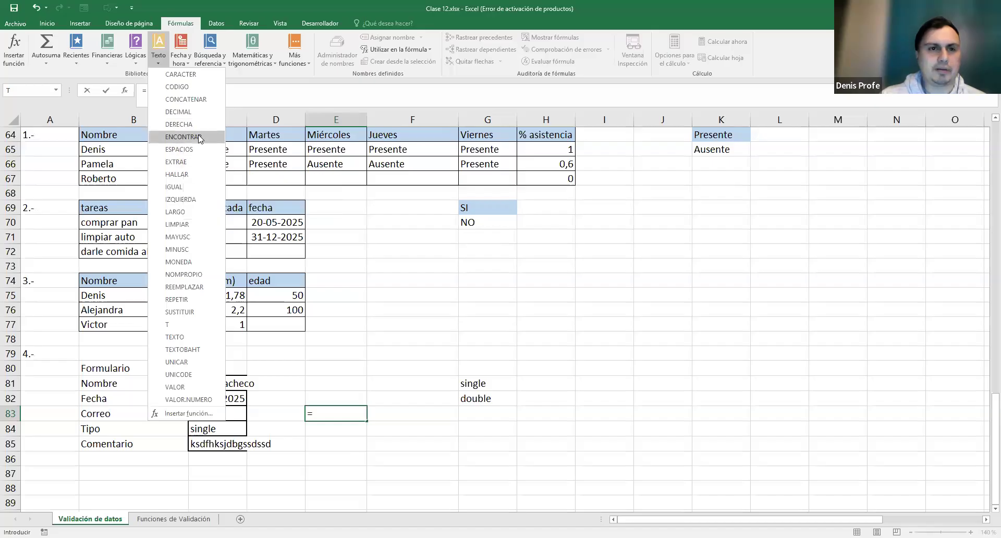
pyautogui.click(330, 406)
pyautogui.write('EC')
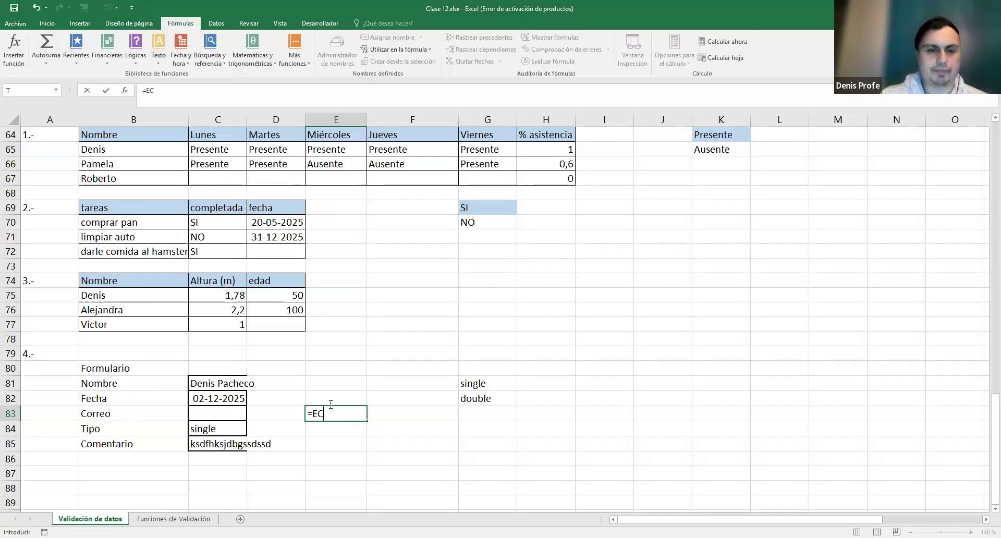
pyautogui.press('BackSpace')
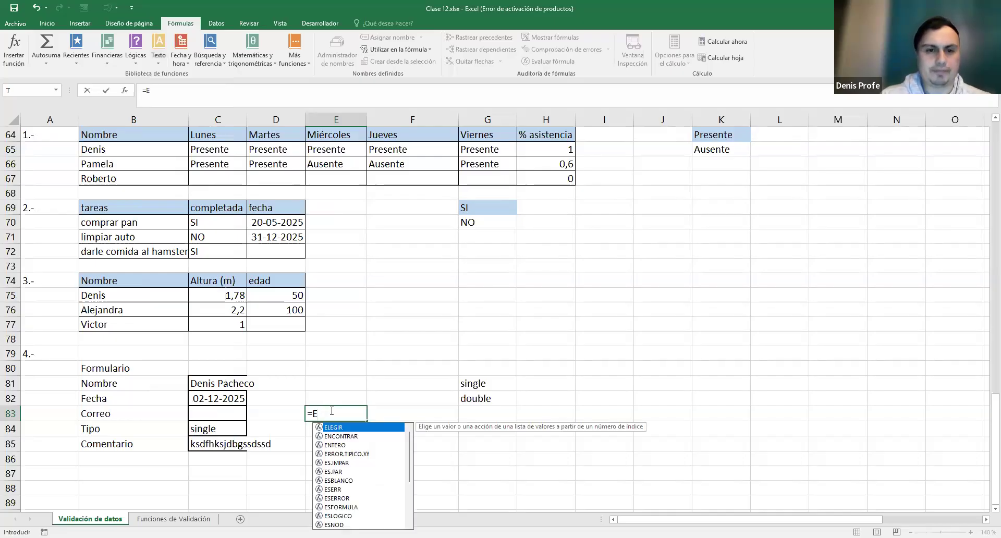
pyautogui.press('Down')
pyautogui.press('Tab')
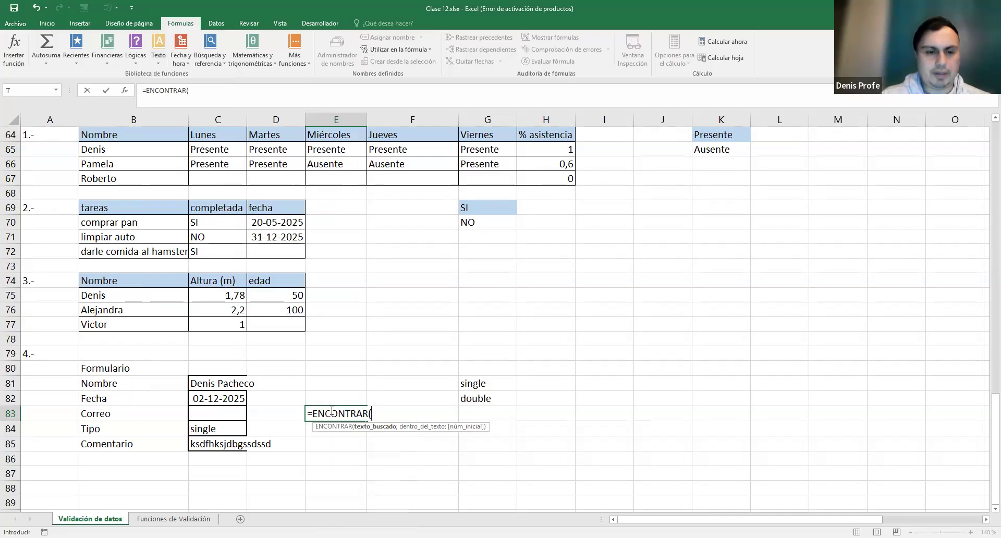
pyautogui.write('"')
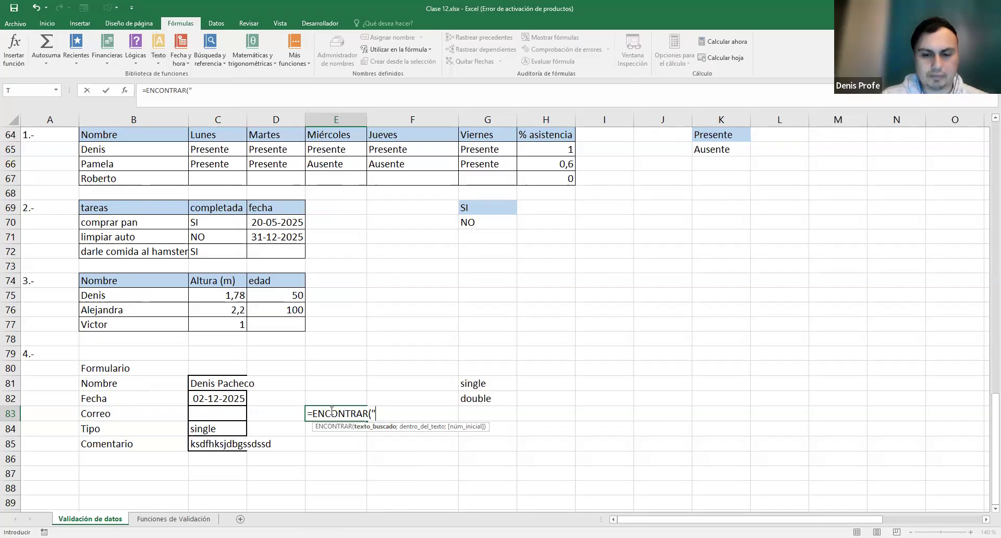
pyautogui.write('@"')
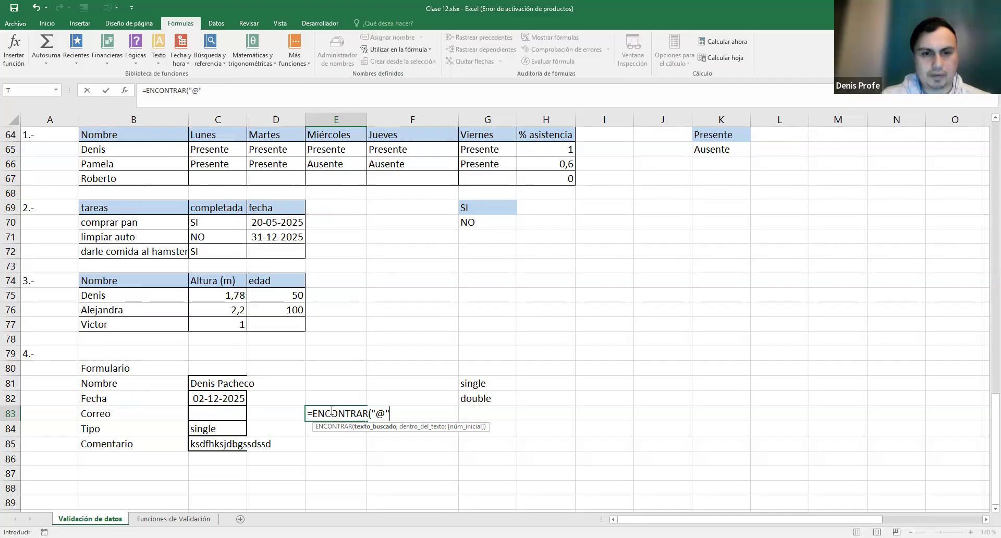
pyautogui.write(';')
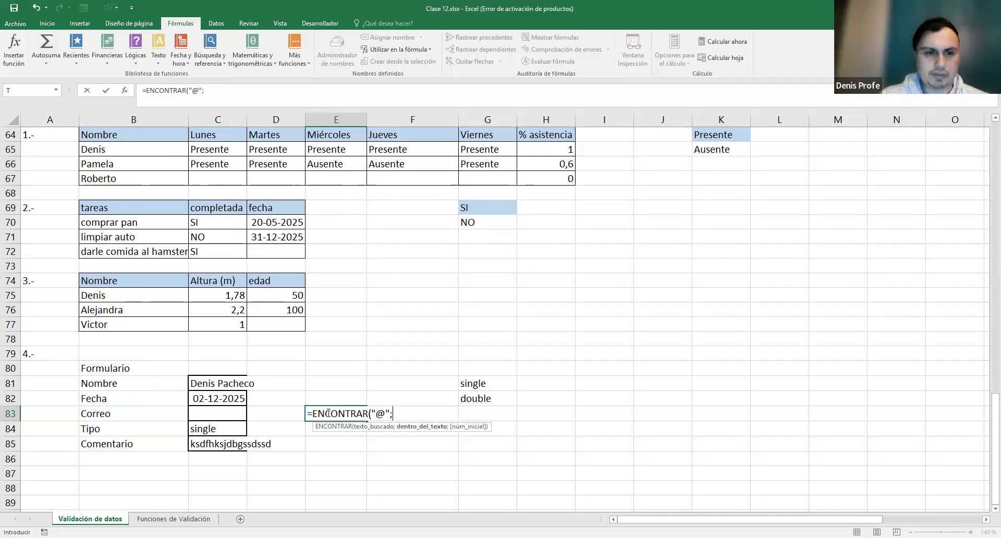
pyautogui.click(223, 412)
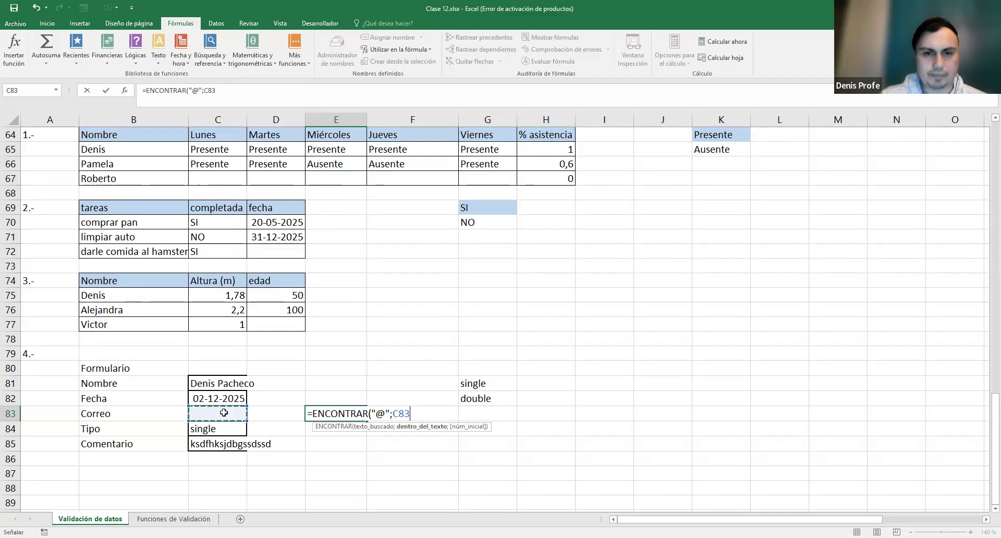
pyautogui.write(')')
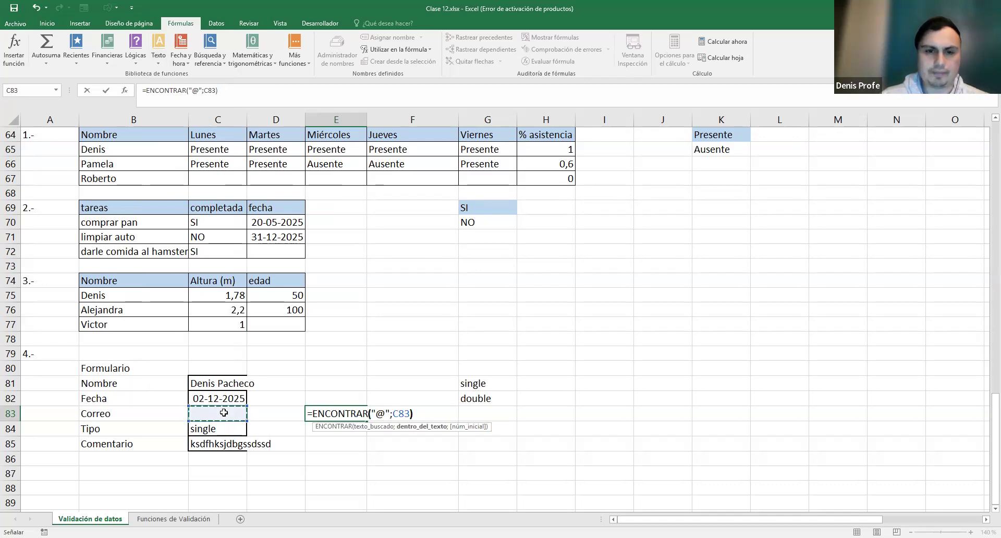
pyautogui.press('Return')
# - Type an e-mail address into Correo cell C83, so E83 returns 8
pyautogui.press('Up')
pyautogui.press('Left')
pyautogui.press('Left')
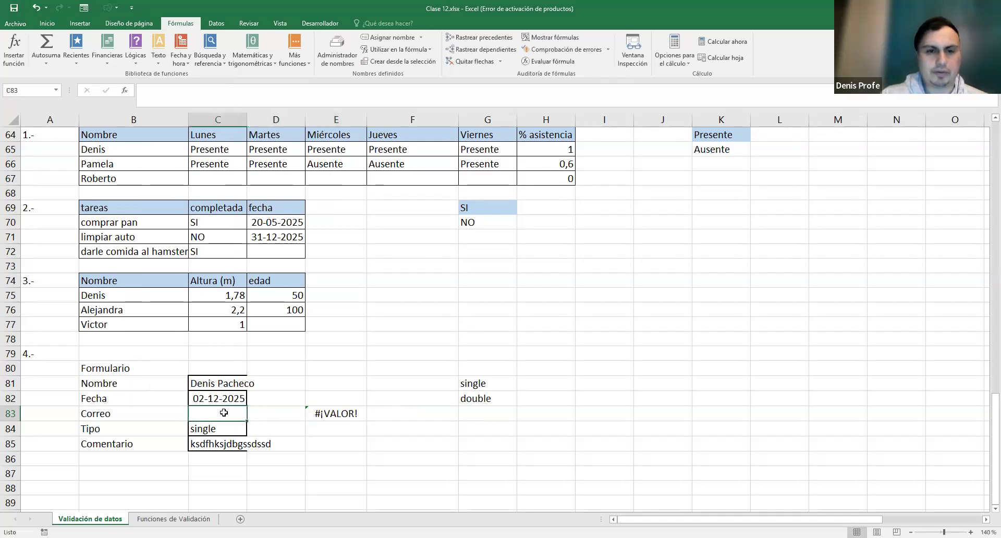
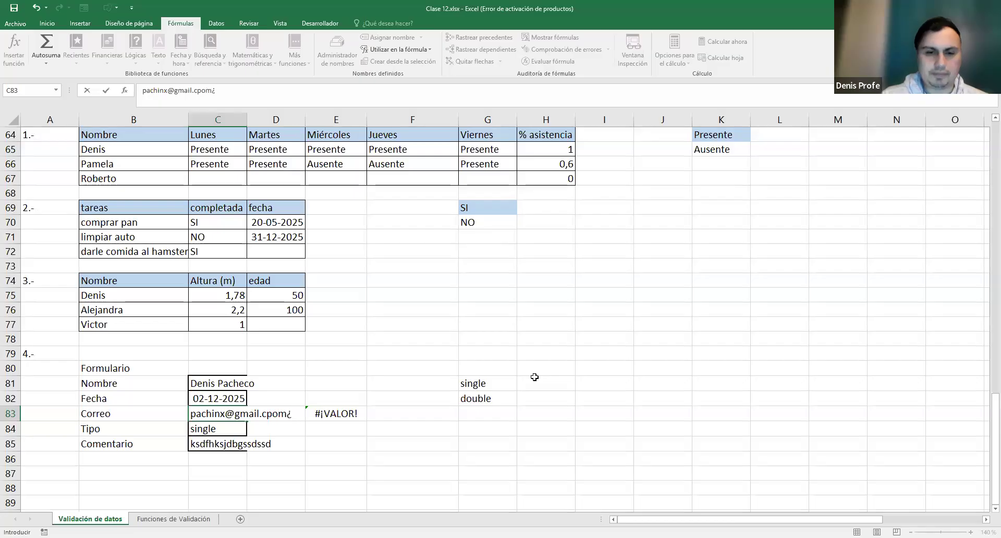
pyautogui.write('om')
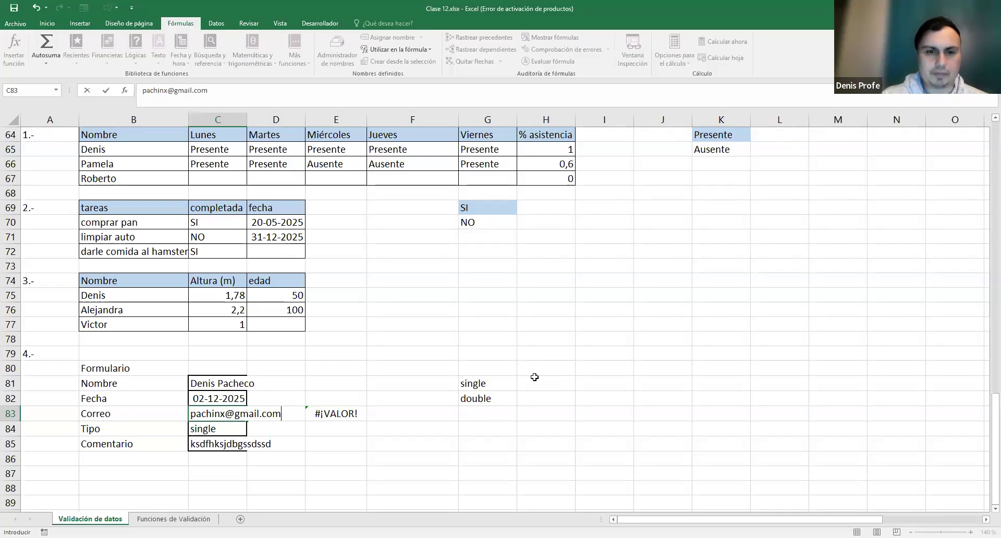
pyautogui.press('Return')
pyautogui.press('Up')
pyautogui.press('Right')
pyautogui.press('Right')
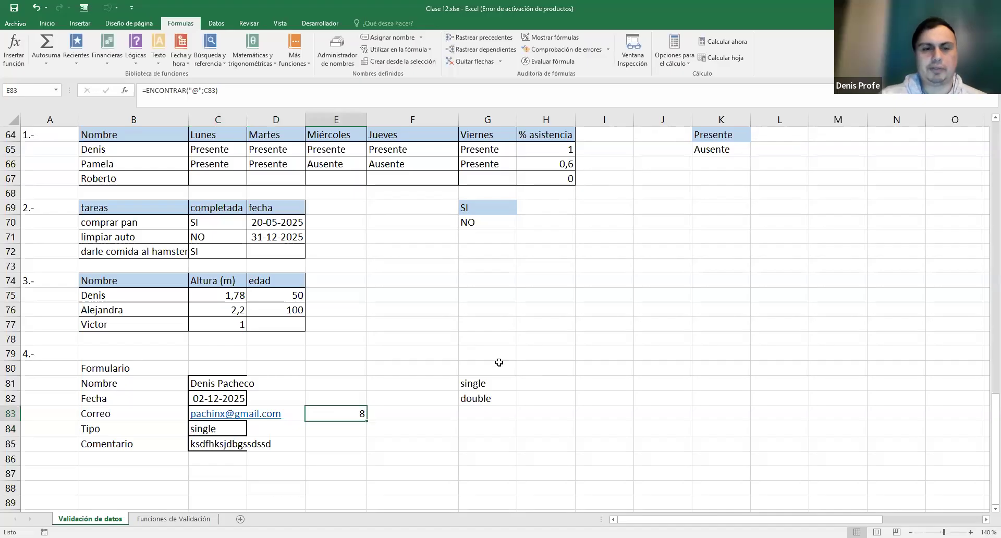
pyautogui.doubleClick(359, 414)
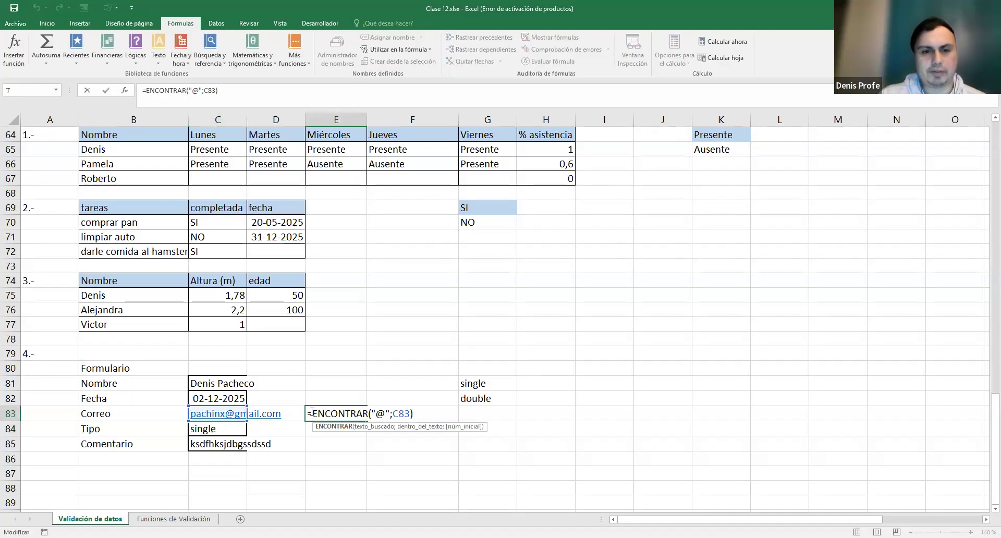
# - Extend the E83 formula to ENCONTRAR("@";C83)>=0 so it returns VERDADERO
pyautogui.click(312, 413)
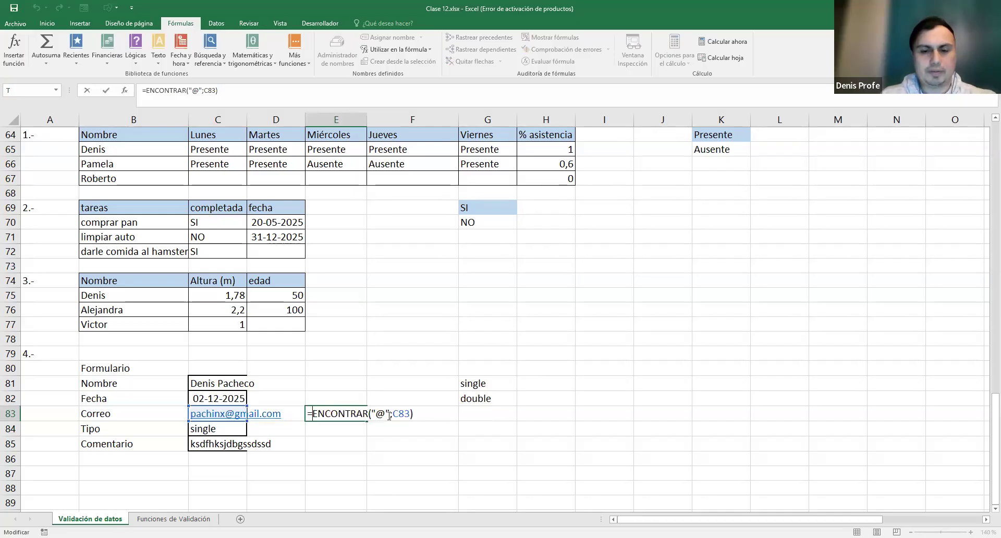
pyautogui.write('SI(')
pyautogui.click(448, 412)
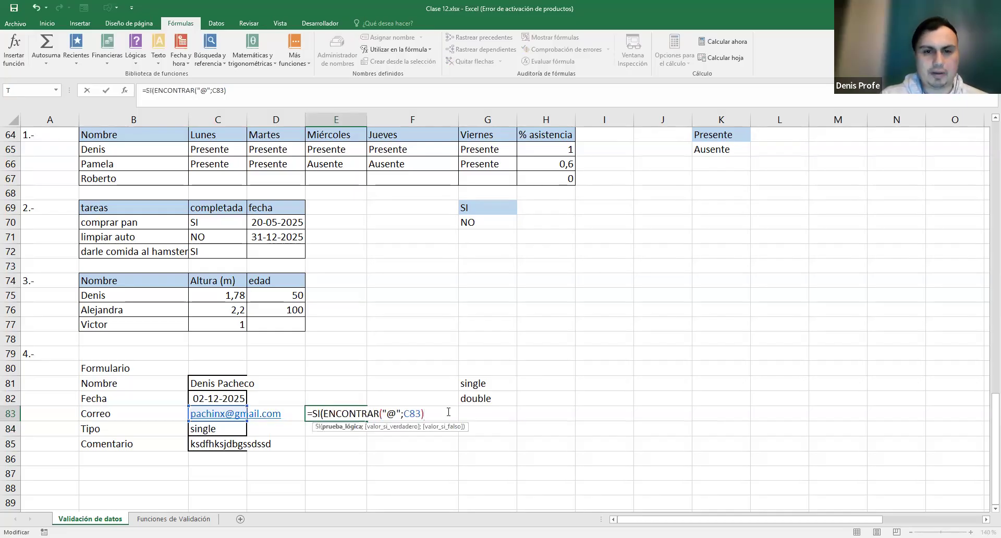
pyautogui.write('>')
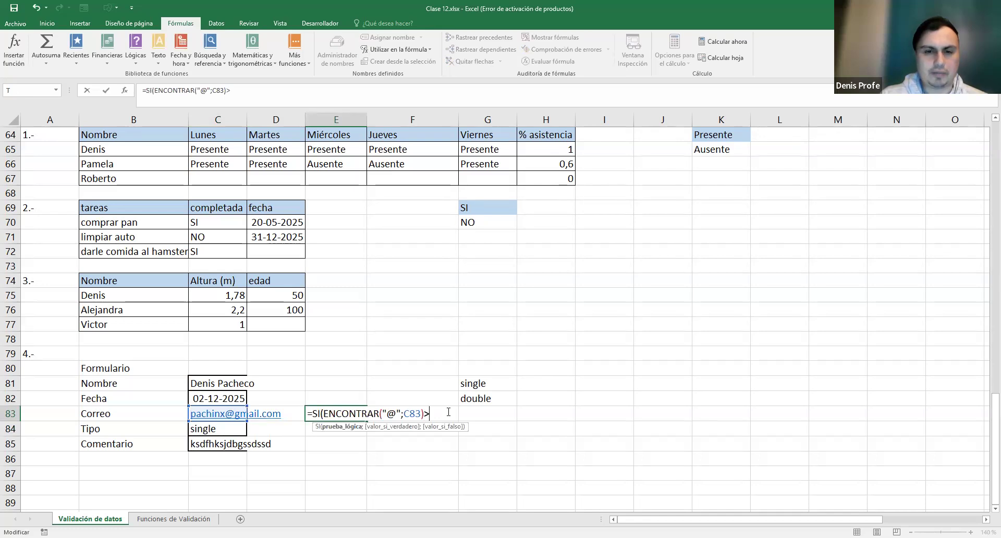
pyautogui.write('=0')
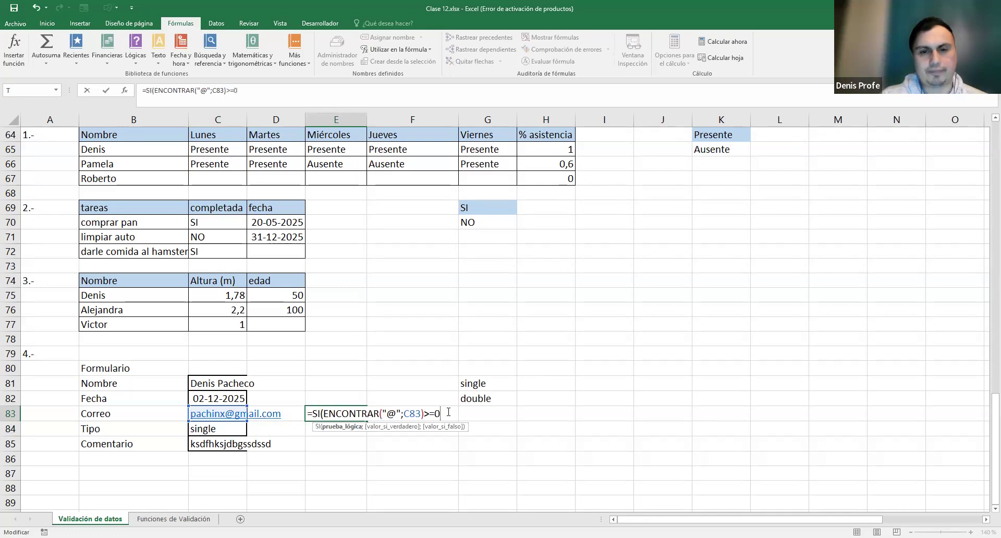
pyautogui.write(';')
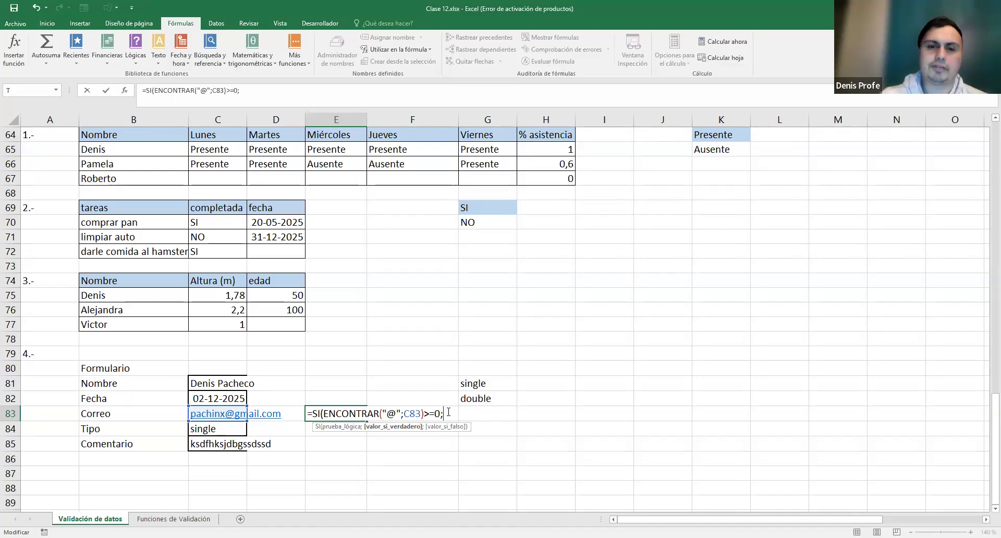
pyautogui.press('BackSpace')
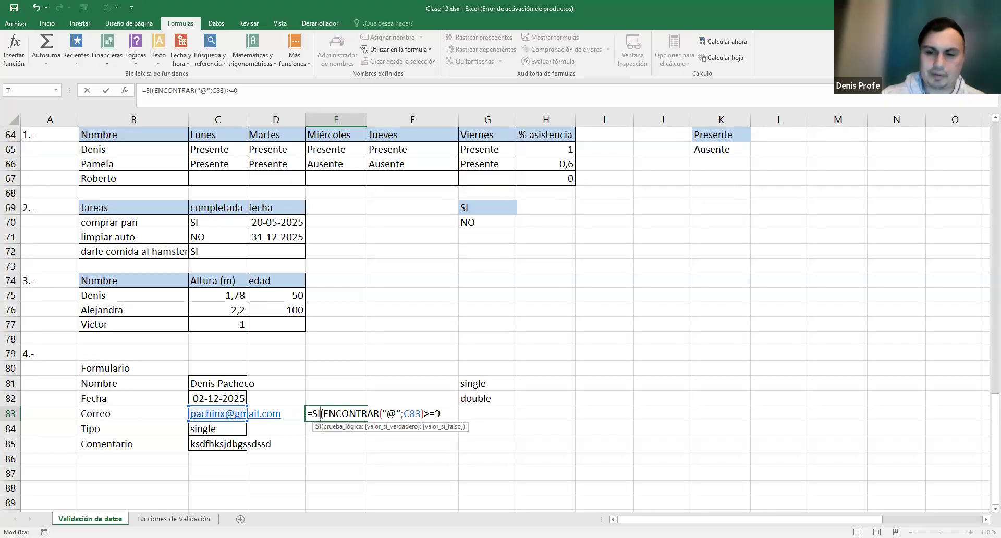
pyautogui.press('Return')
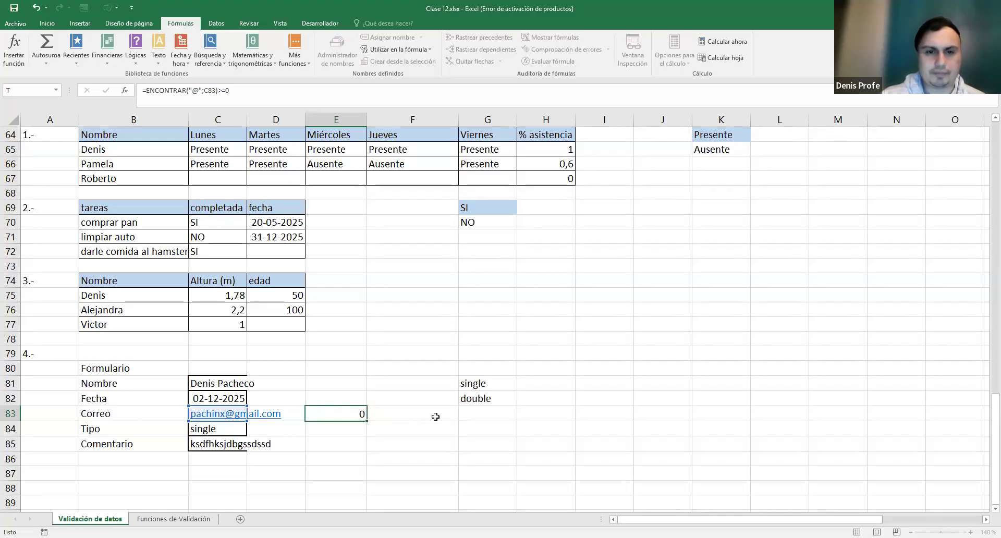
pyautogui.press('Up')
pyautogui.doubleClick(333, 413)
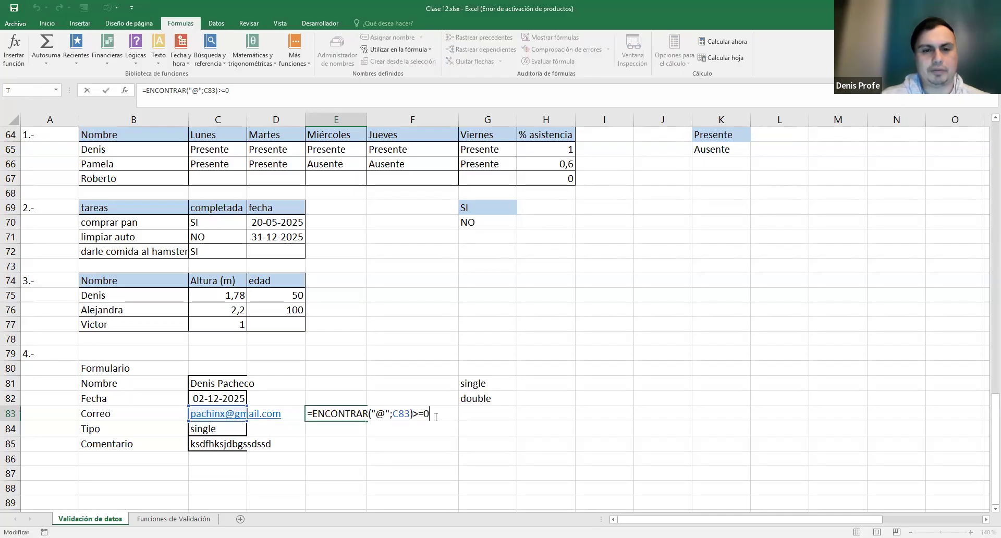
pyautogui.moveTo(312, 413)
pyautogui.mouseDown()
pyautogui.moveTo(413, 413)
pyautogui.moveTo(312, 413)
pyautogui.mouseUp()
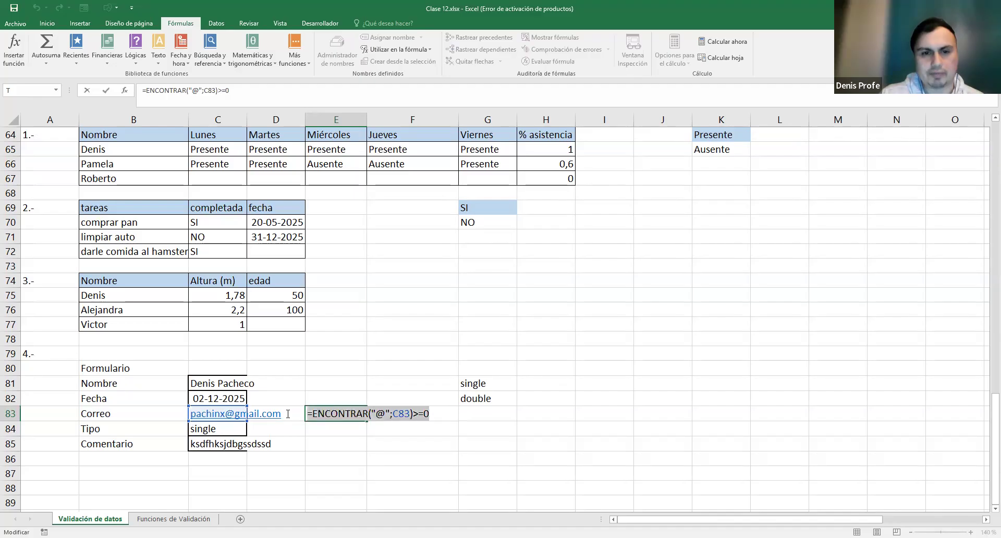
pyautogui.press('Return')
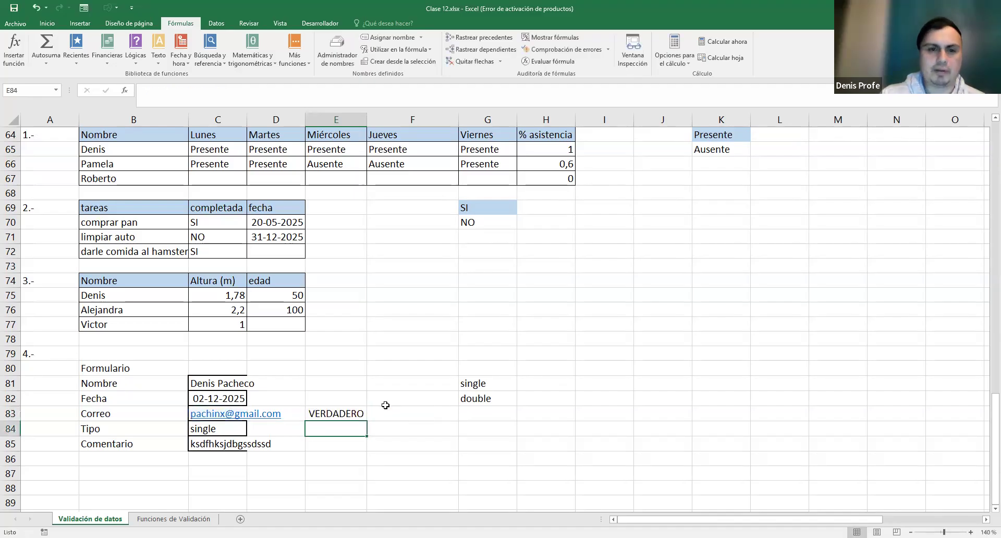
# - Delete the @ from the C83 address, turning E83's result into #¡VALOR!, then select E83's formula text
pyautogui.click(209, 416)
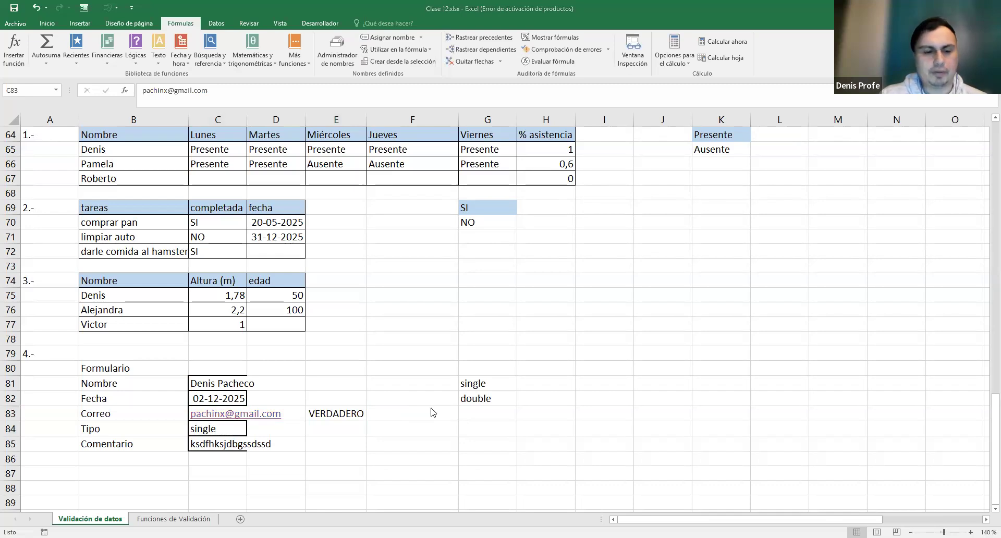
pyautogui.doubleClick(233, 412)
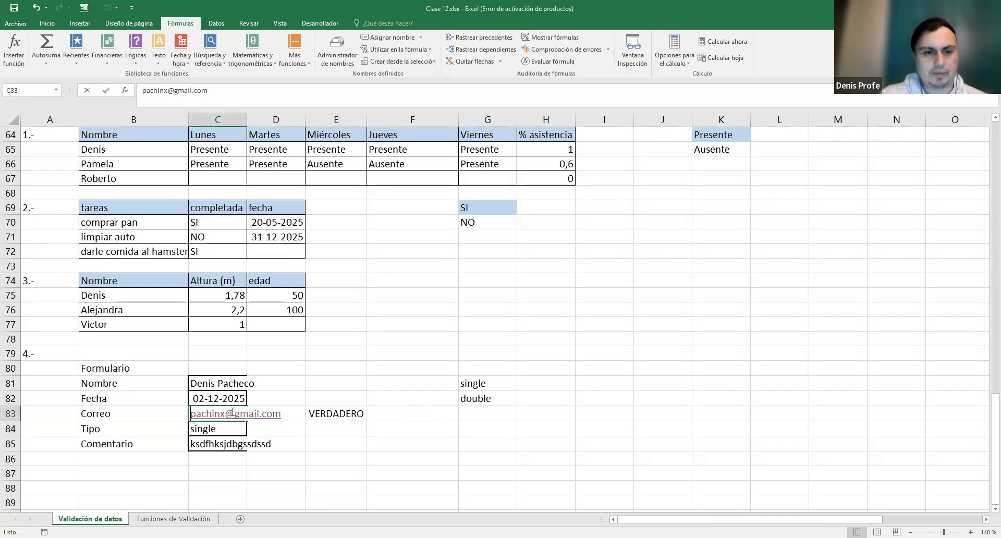
pyautogui.doubleClick(229, 414)
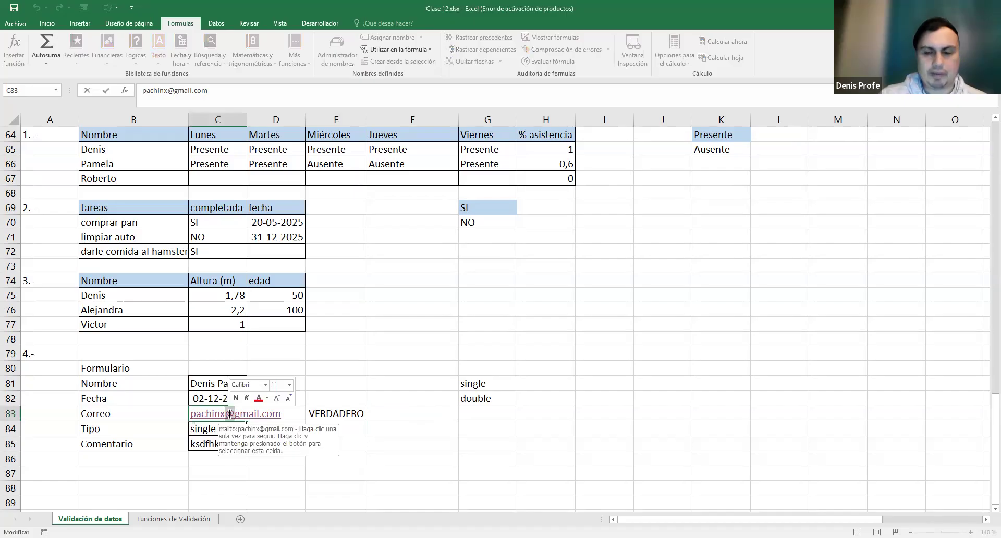
pyautogui.press('Delete')
pyautogui.press('Return')
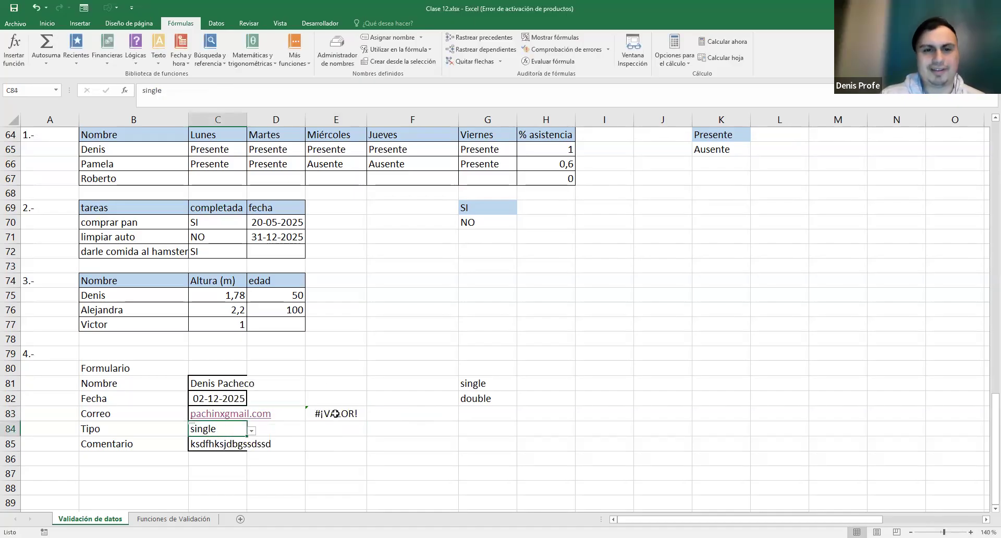
pyautogui.doubleClick(335, 413)
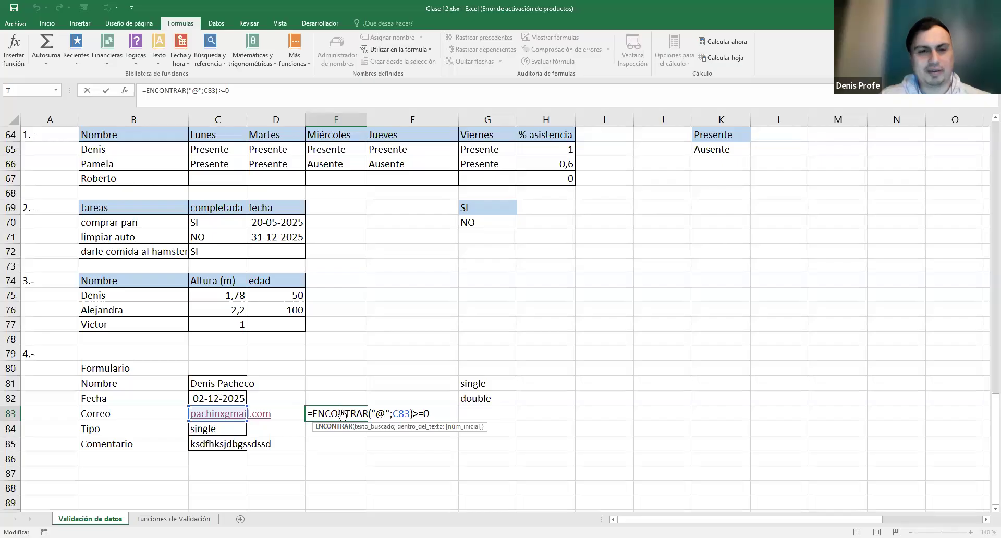
pyautogui.press('Escape')
pyautogui.doubleClick(350, 414)
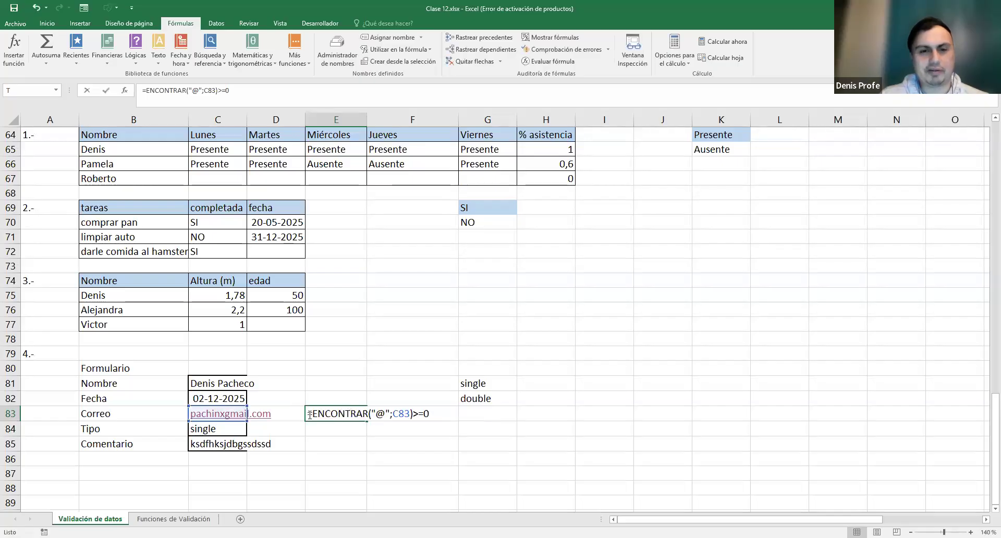
pyautogui.moveTo(308, 413); pyautogui.dragTo(485, 416)
pyautogui.hotkey('ctrl', 'c')
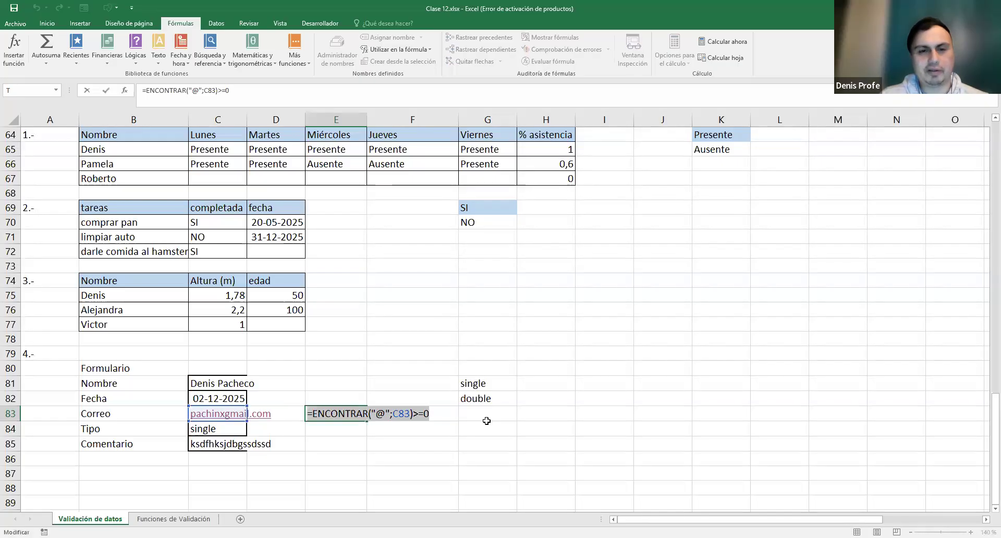
pyautogui.click(201, 413)
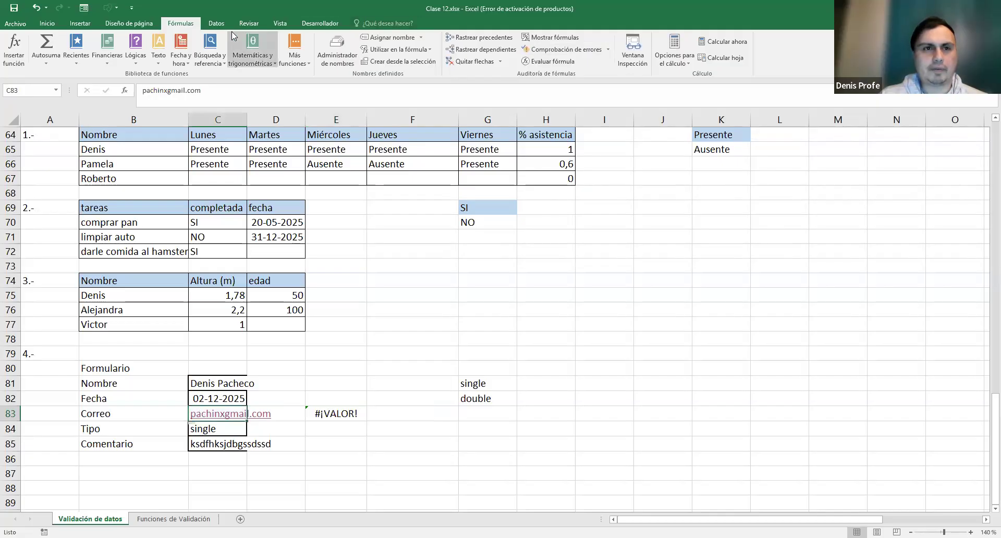
# - Give C83 a Personalizada validation rule ENCONTRAR("@";C83)>=0, removing the extra leading equals sign
pyautogui.click(216, 24)
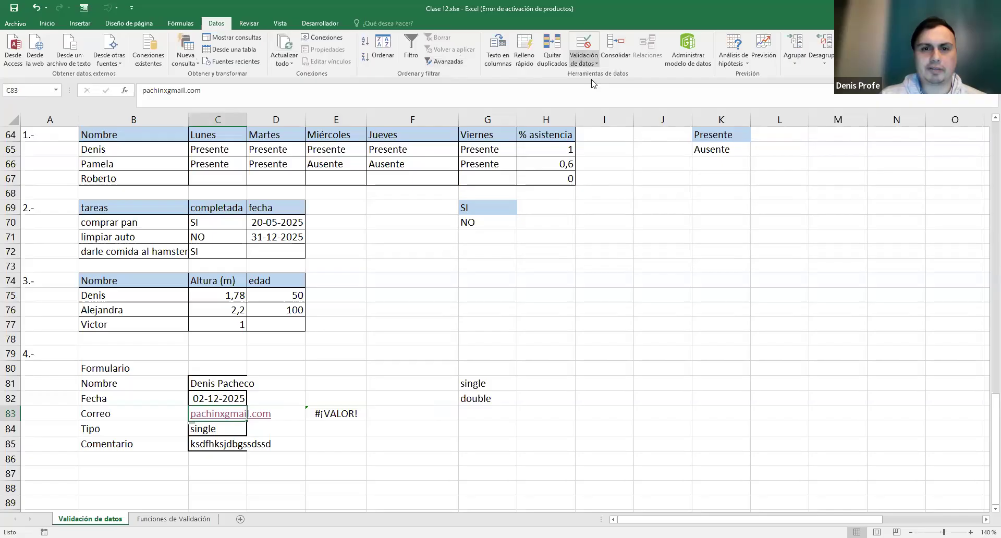
pyautogui.click(583, 47)
pyautogui.click(479, 268)
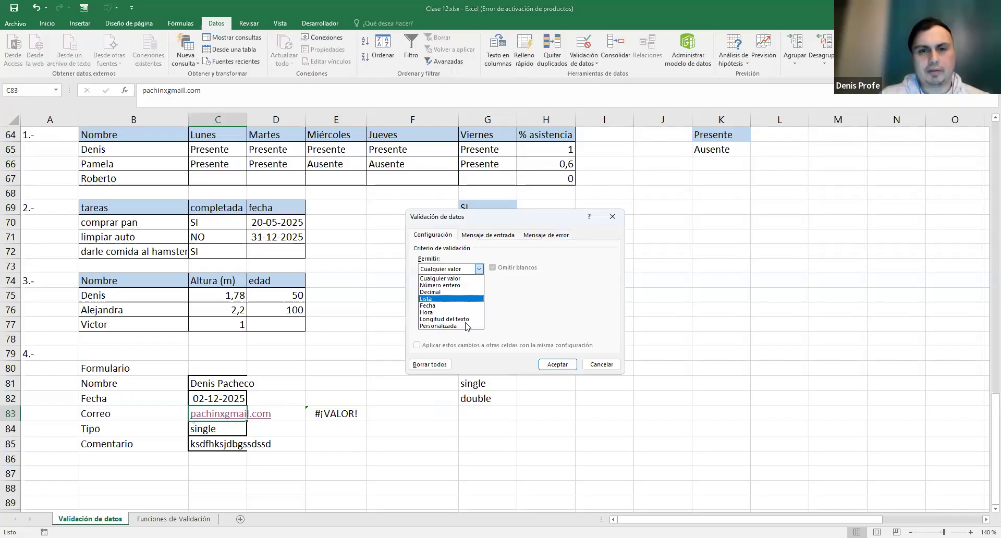
pyautogui.press('Return')
pyautogui.hotkey('ctrl', 'v')
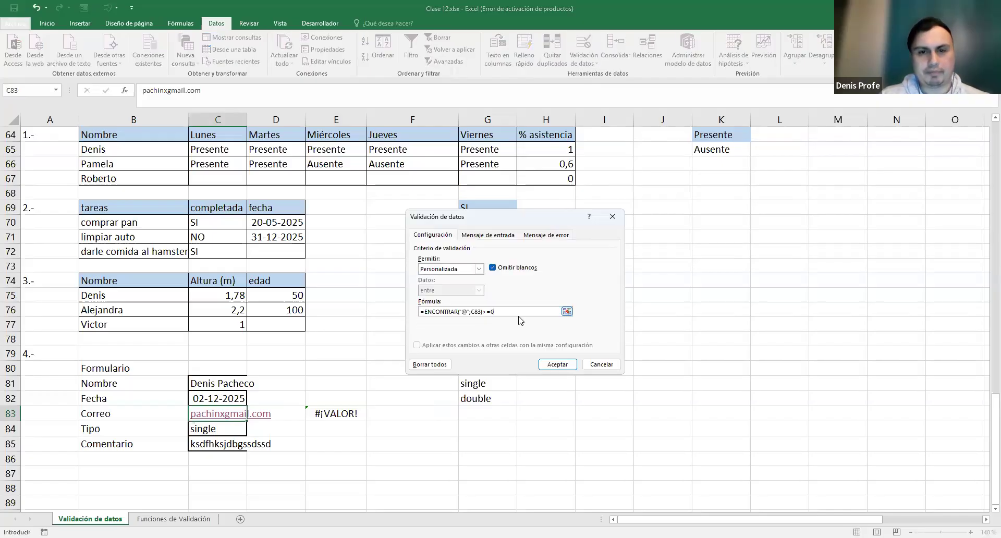
pyautogui.click(558, 365)
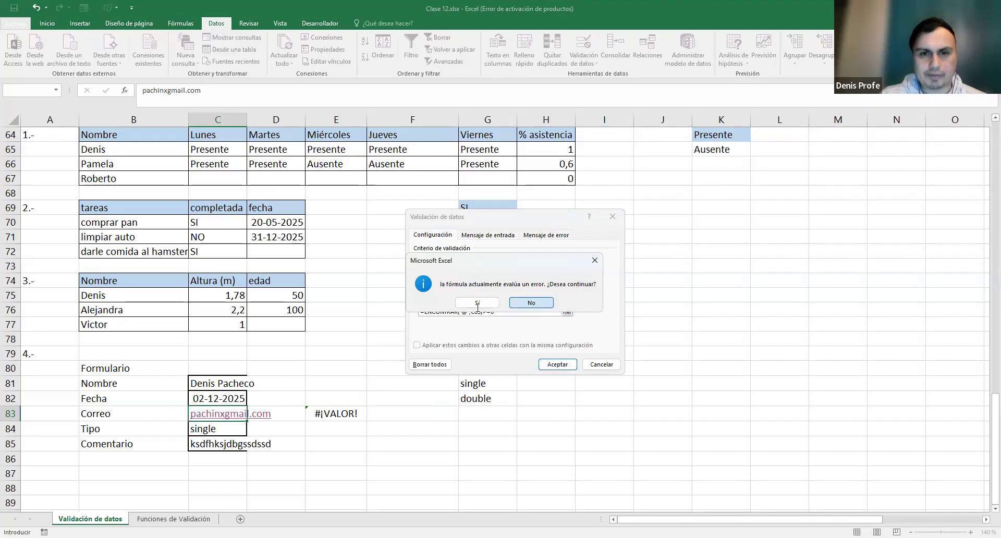
pyautogui.click(531, 303)
pyautogui.click(492, 311)
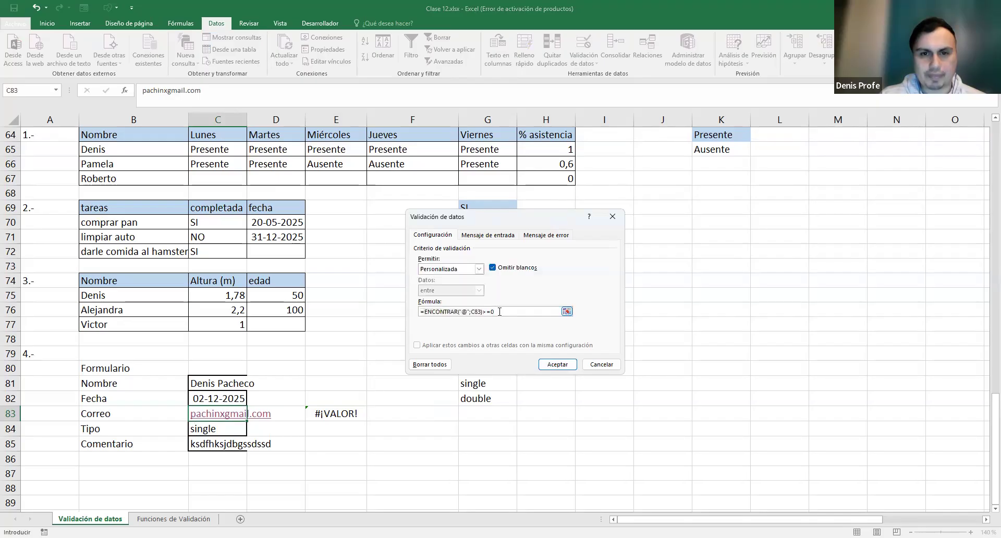
pyautogui.click(427, 312)
pyautogui.press('BackSpace')
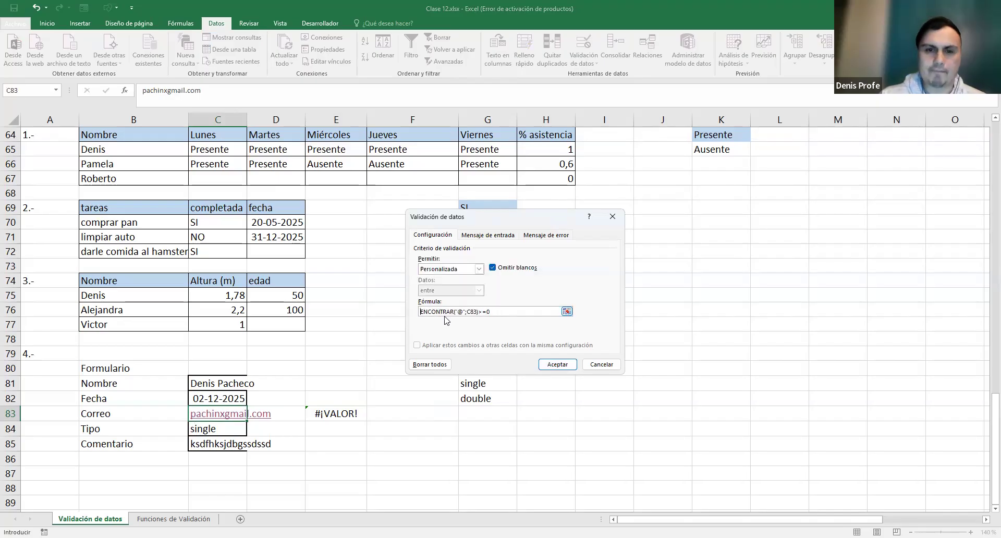
pyautogui.click(557, 364)
# - Clear the test formula from E83
pyautogui.click(400, 426)
pyautogui.click(342, 413)
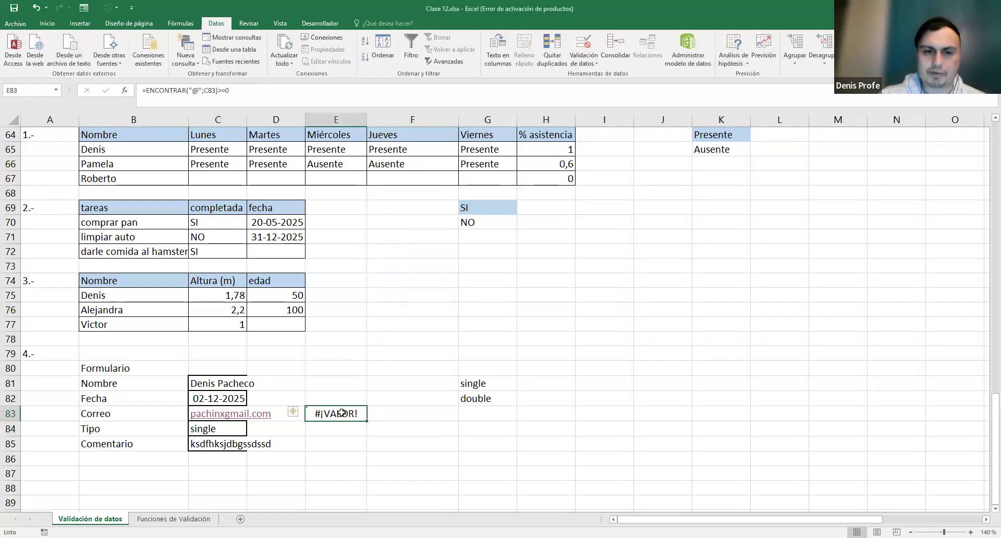
pyautogui.press('Delete')
# - Restore the @ in the C83 address; the validation still rejects it
pyautogui.click(217, 415)
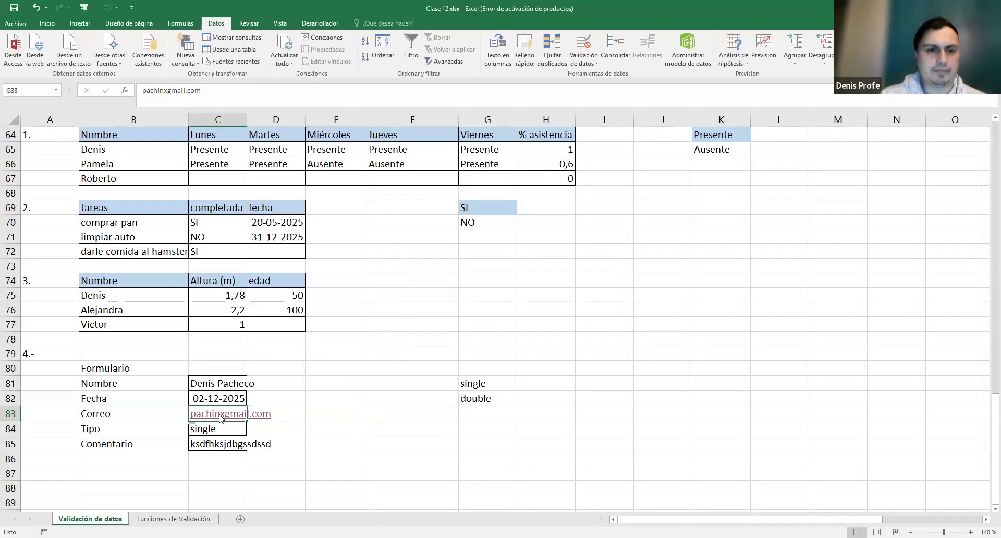
pyautogui.doubleClick(227, 413)
pyautogui.write('@')
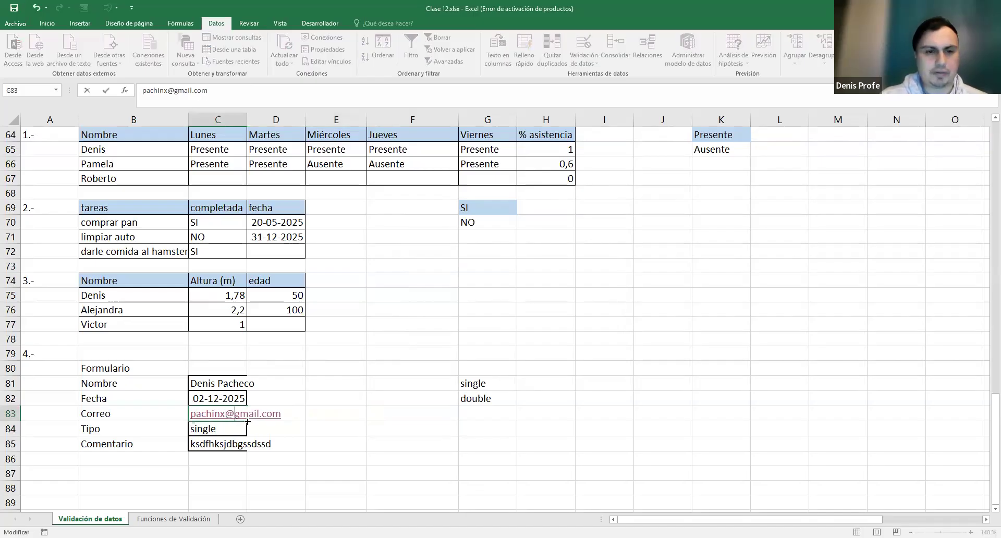
pyautogui.press('Return')
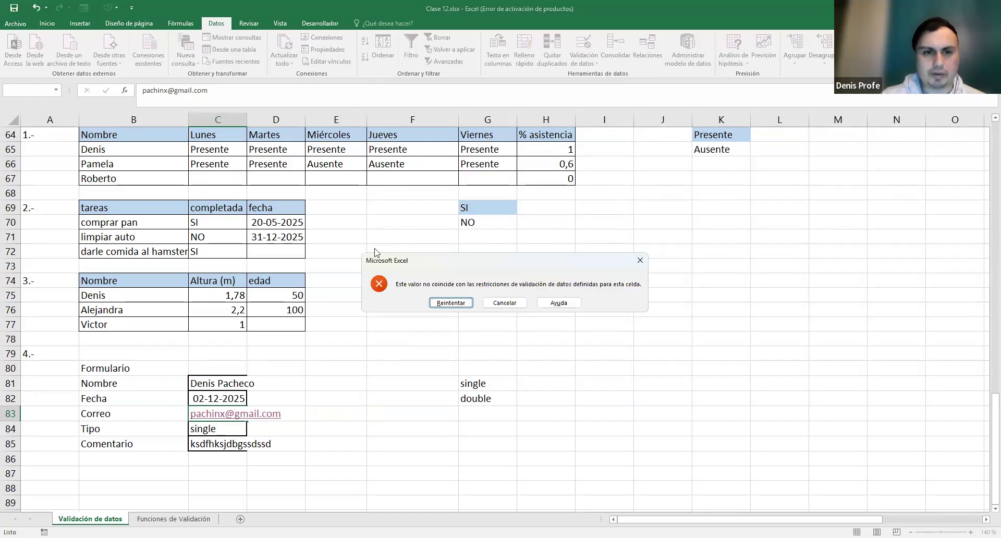
pyautogui.click(504, 302)
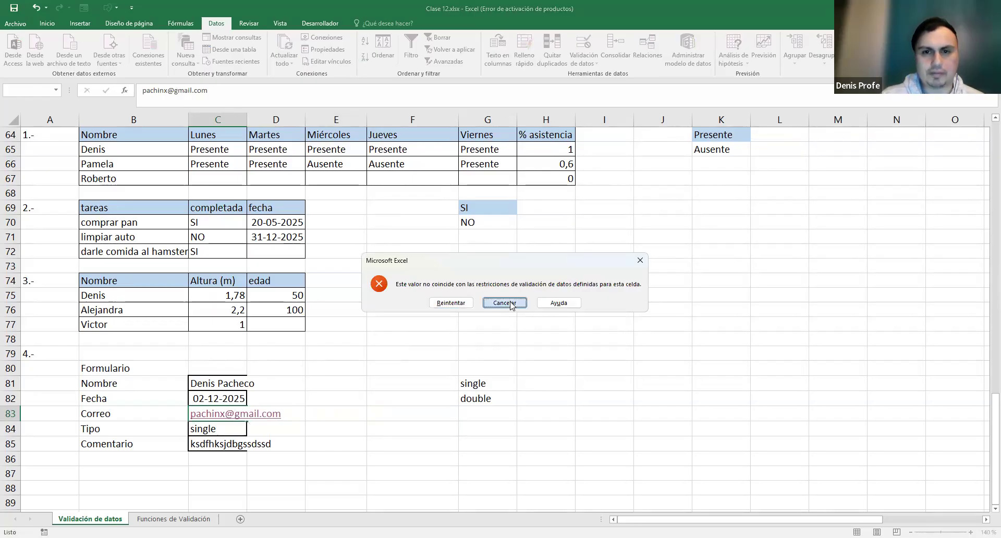
pyautogui.doubleClick(224, 415)
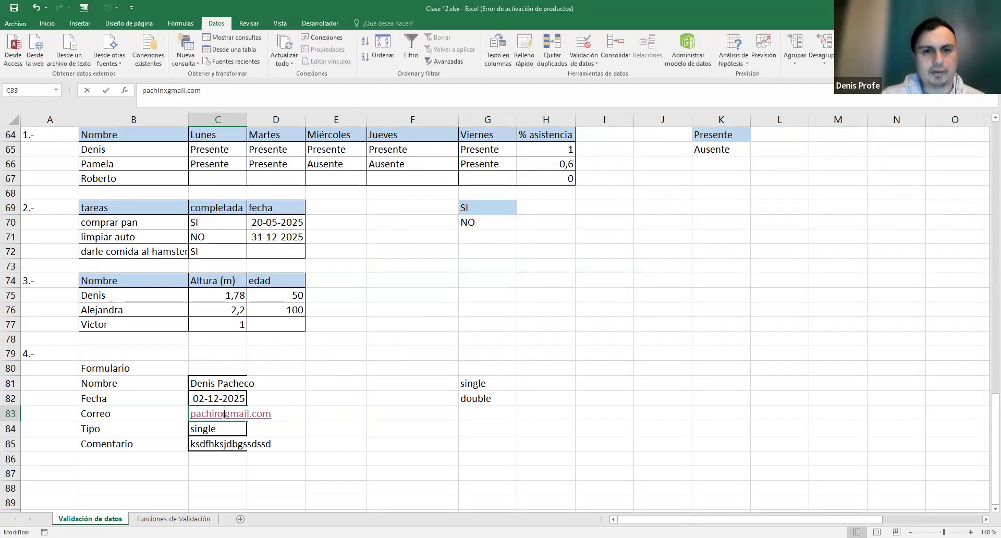
pyautogui.press('Escape')
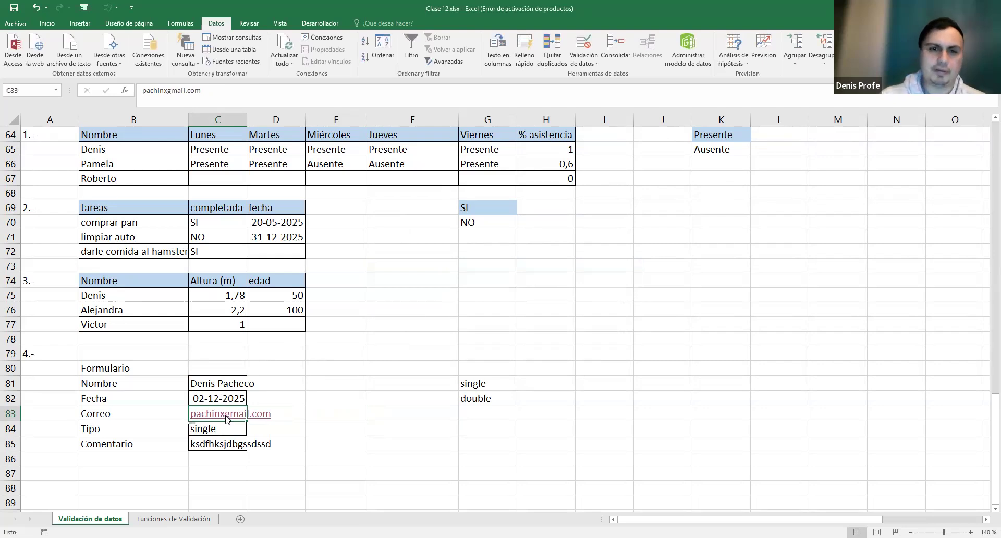
# - Replace C83 with a new test e-mail address, which is also rejected
pyautogui.press('Delete')
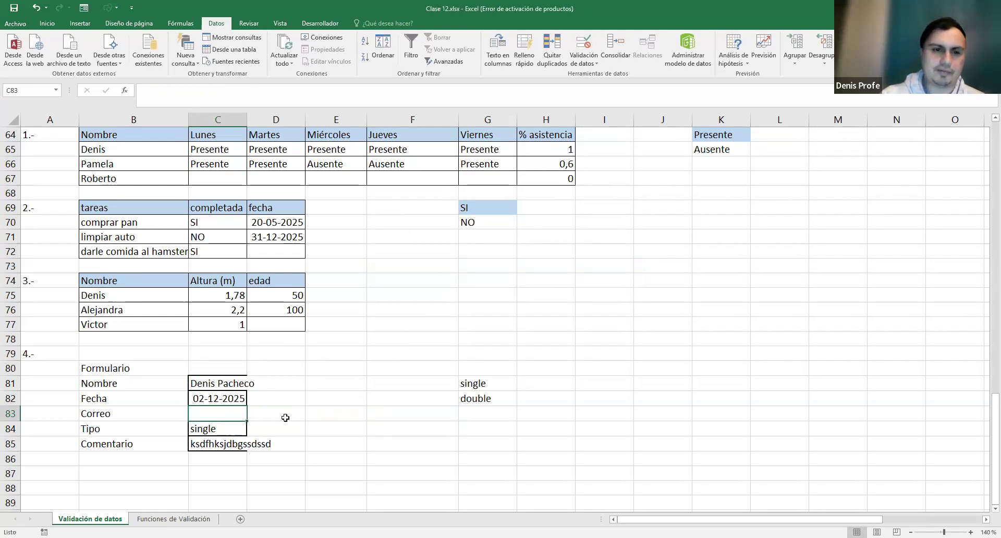
pyautogui.write('sdfds')
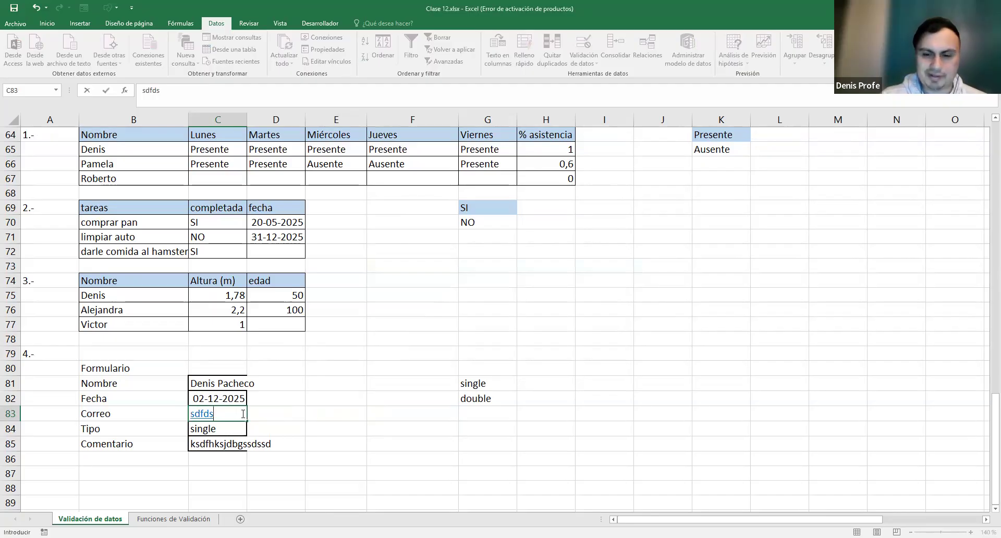
pyautogui.write('@')
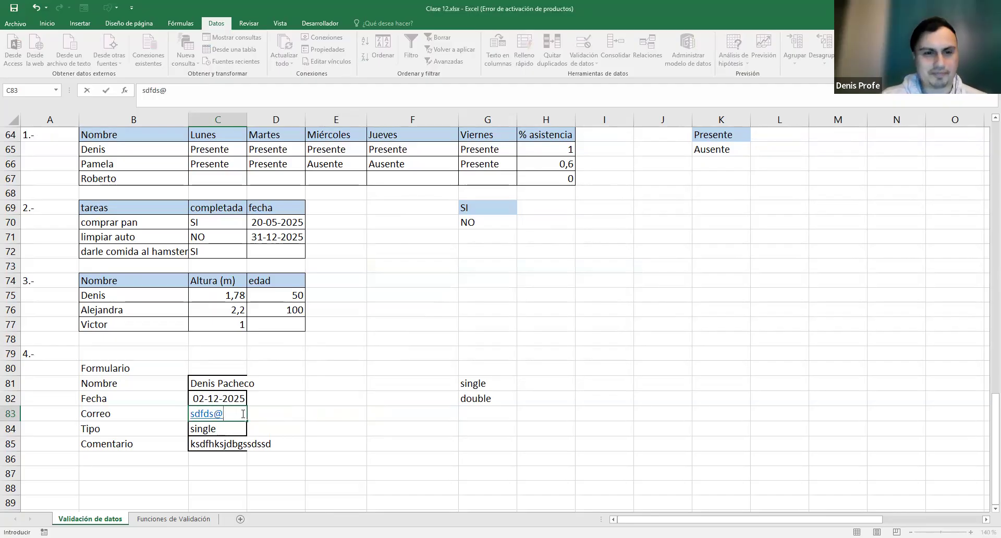
pyautogui.write('fsdf.cl')
pyautogui.press('Return')
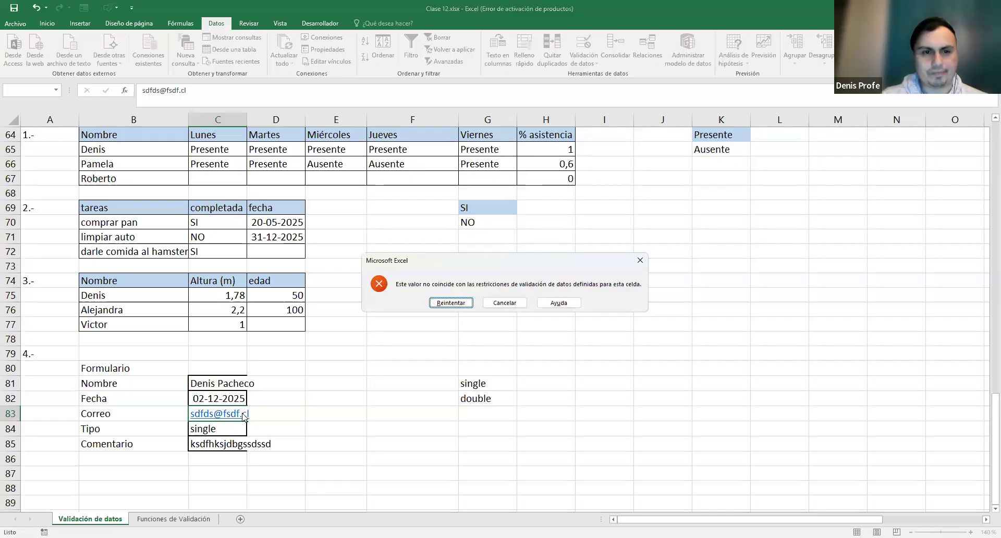
pyautogui.press('Escape')
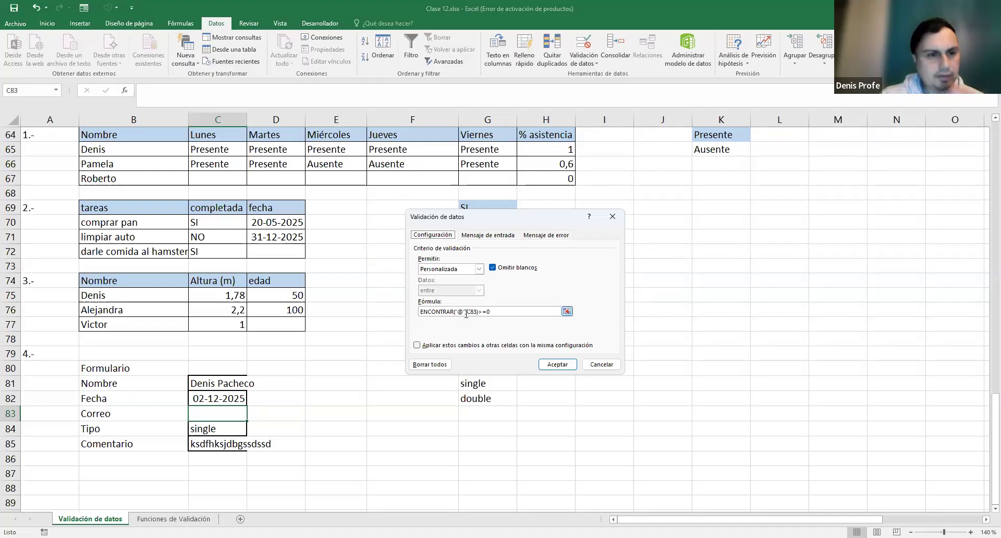
# - Replace C83's validation formula with =ENCONTRAR("@";C83)>0, accepting it despite the warning
pyautogui.click(546, 312)
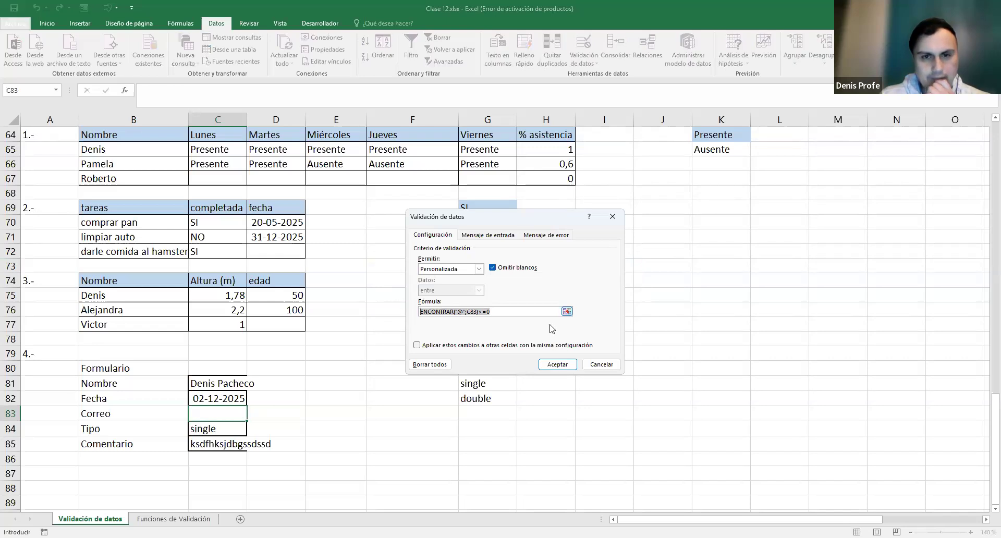
pyautogui.write('=EN')
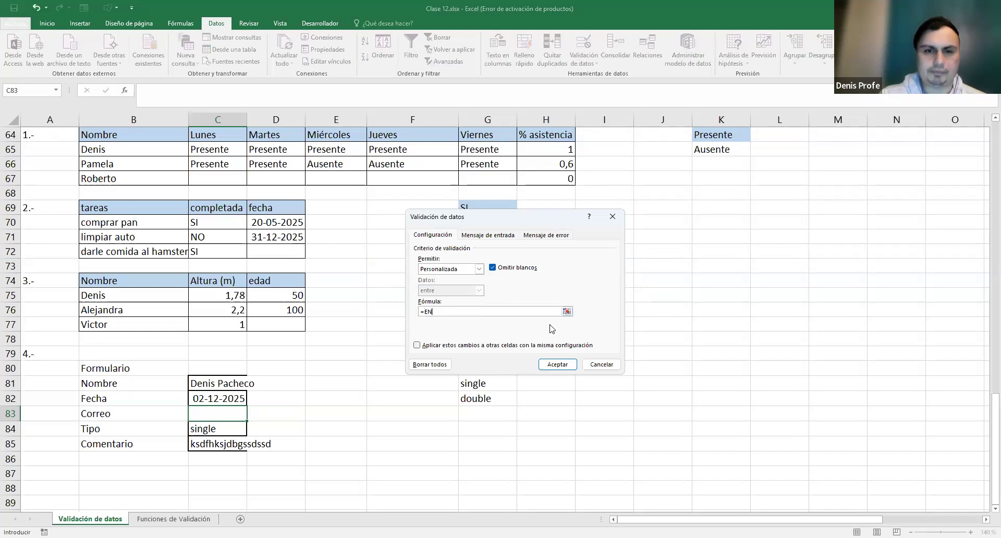
pyautogui.write('CONTRAR')
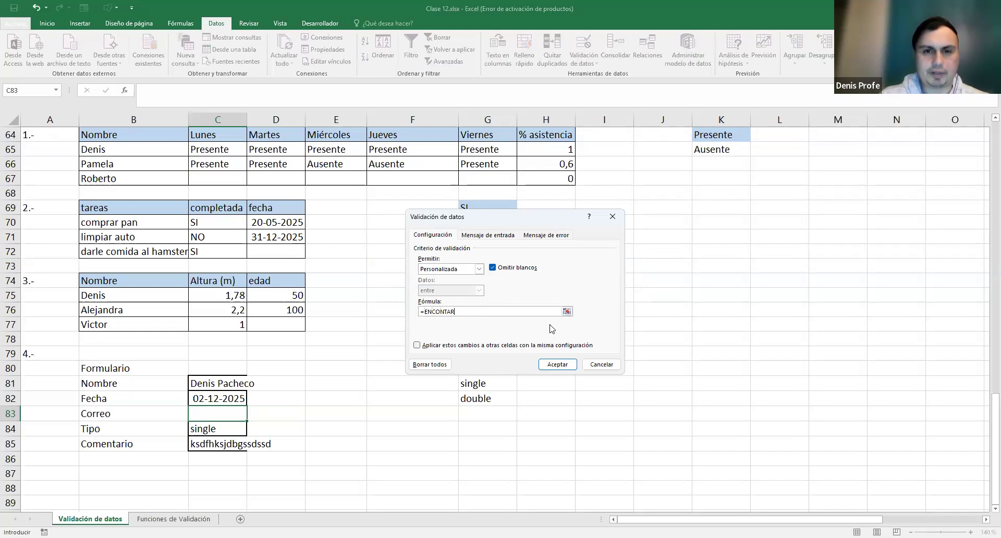
pyautogui.press('BackSpace')
pyautogui.press('BackSpace')
pyautogui.write('RAR("')
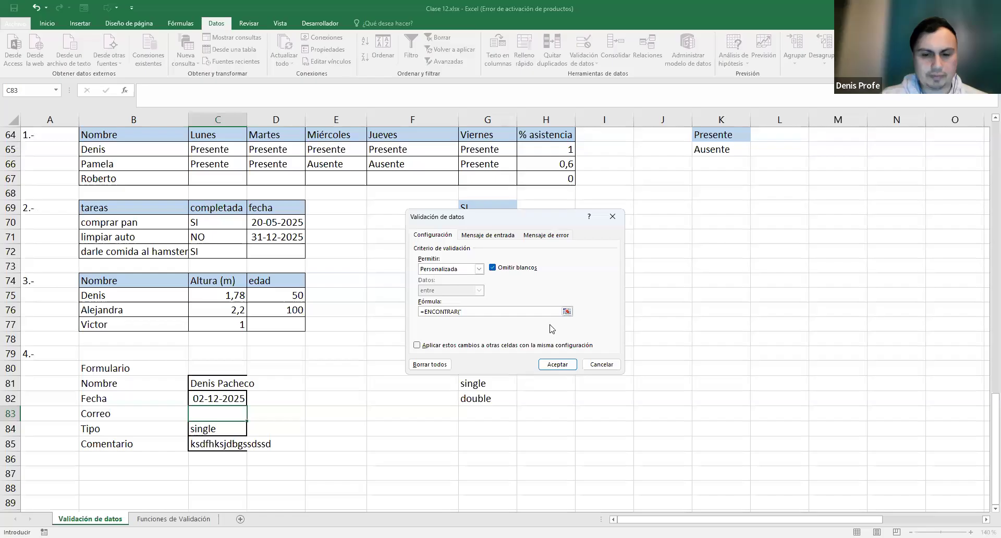
pyautogui.write('@";C83)>0')
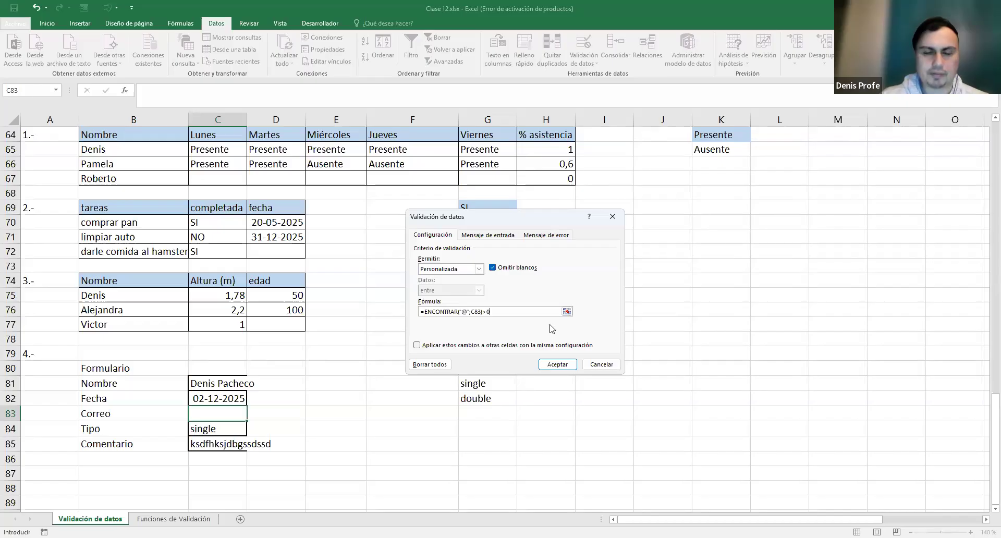
pyautogui.click(557, 364)
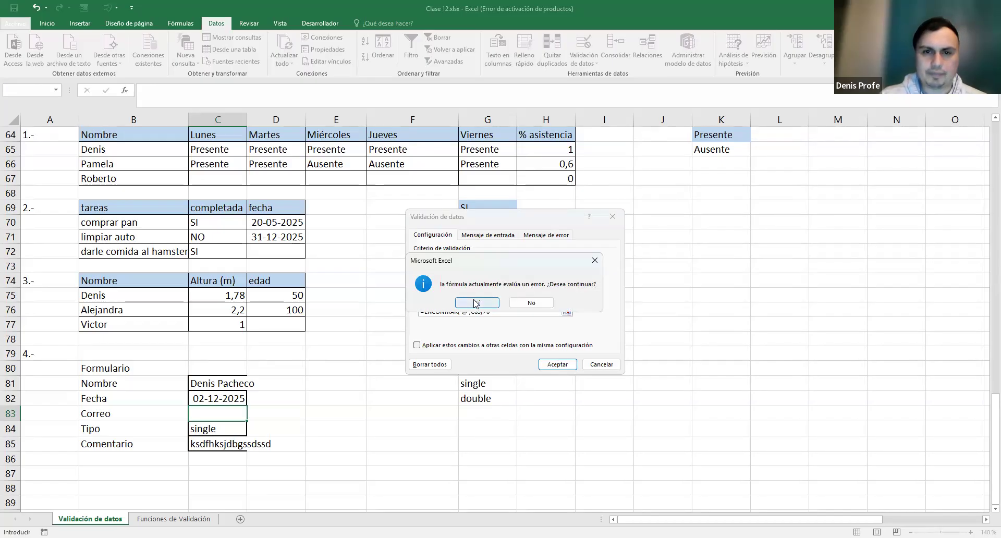
pyautogui.click(476, 303)
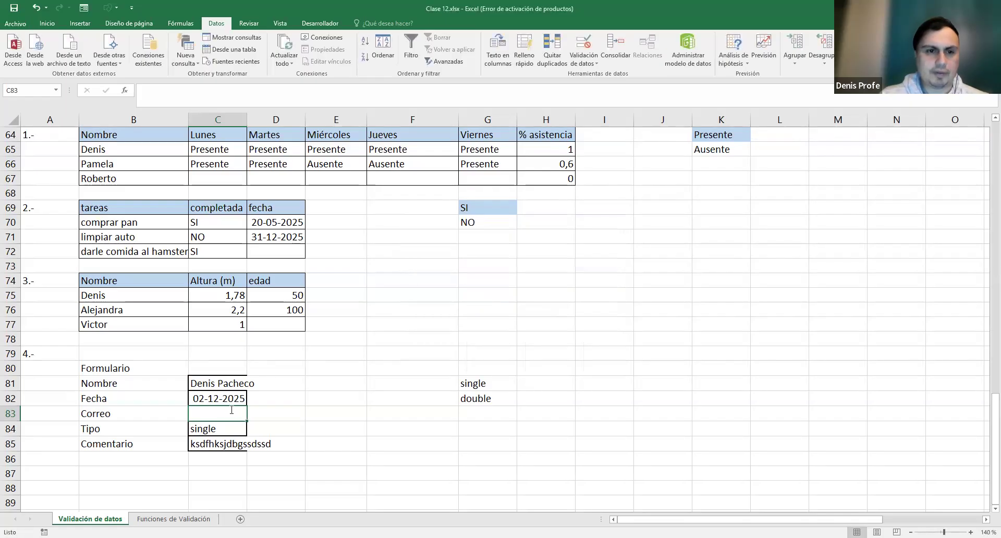
# - Enter a sample e-mail address containing @ in the Correo cell C83
pyautogui.write('dsef@dsfe.cl')
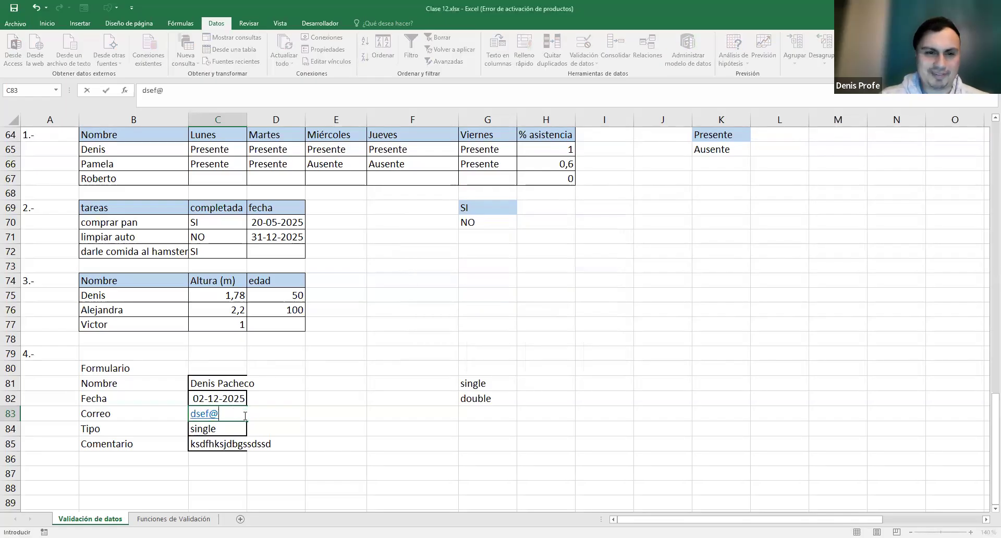
pyautogui.press('Return')
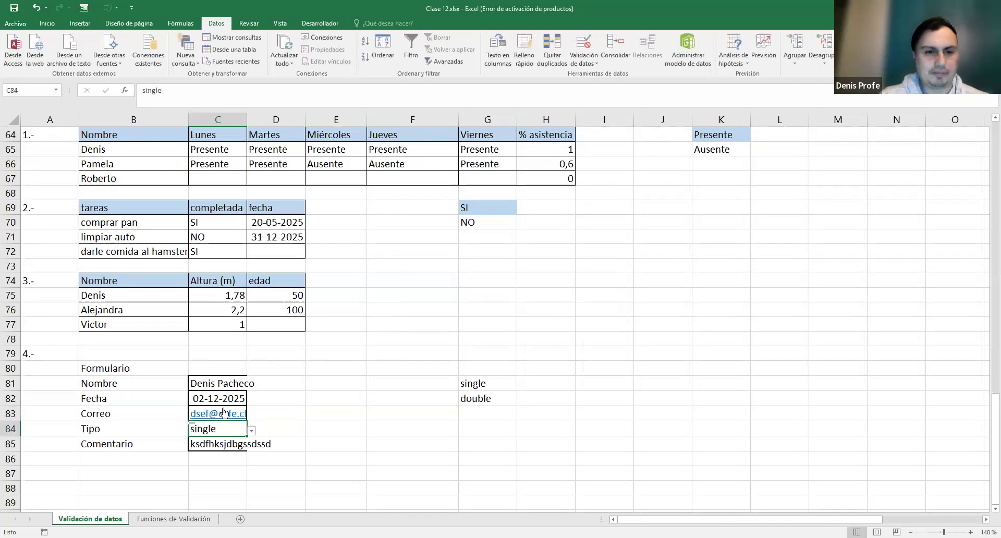
pyautogui.click(229, 413)
pyautogui.click(230, 414)
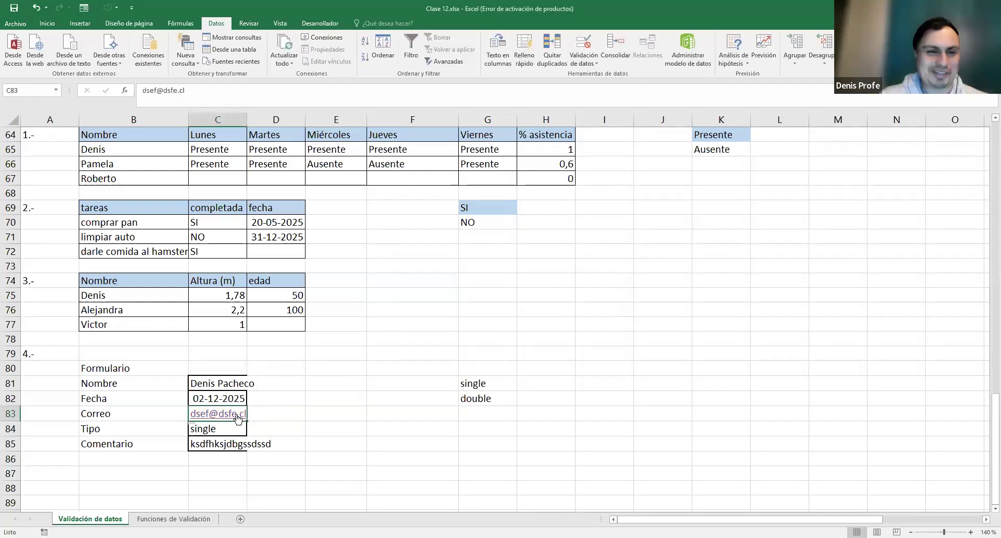
# - Delete the @ from the e-mail, confirm the entry is rejected, and cancel to restore it
pyautogui.press('F2')
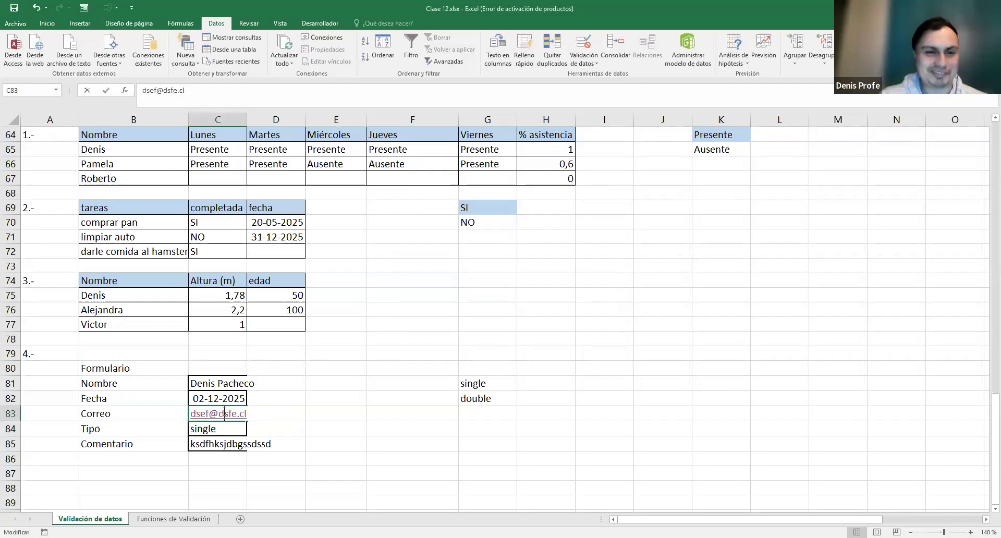
pyautogui.click(212, 412)
pyautogui.press('BackSpace')
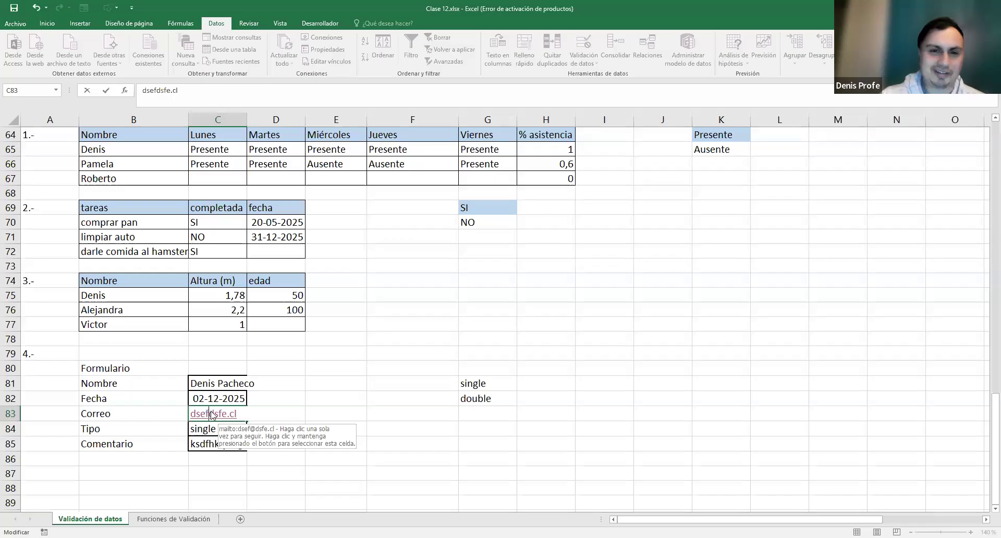
pyautogui.press('Return')
pyautogui.click(521, 304)
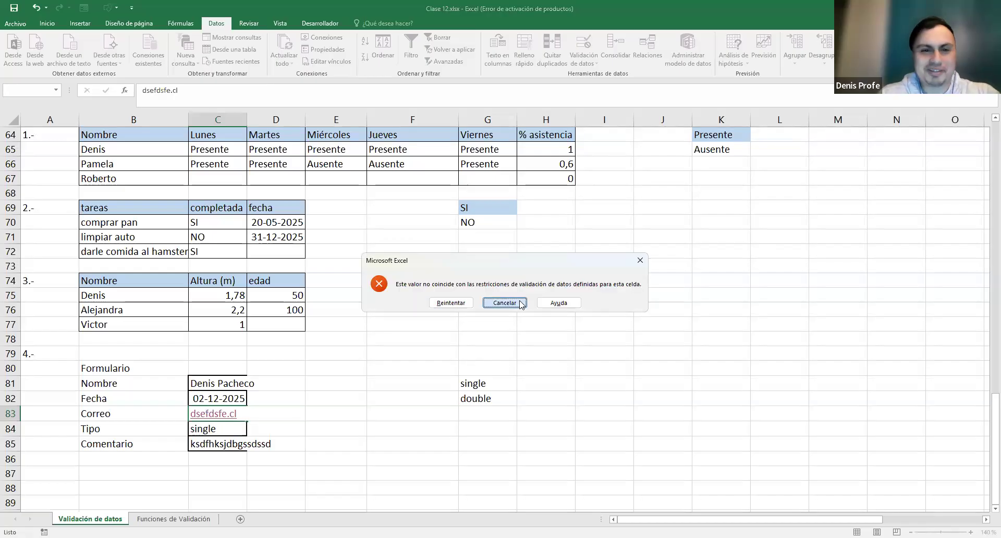
# - Repeat the test: remove the @ again, see it rejected, and cancel to keep the original address
pyautogui.click(268, 413)
pyautogui.click(240, 416)
pyautogui.press('F2')
pyautogui.moveTo(218, 413); pyautogui.dragTo(210, 412)
pyautogui.press('BackSpace')
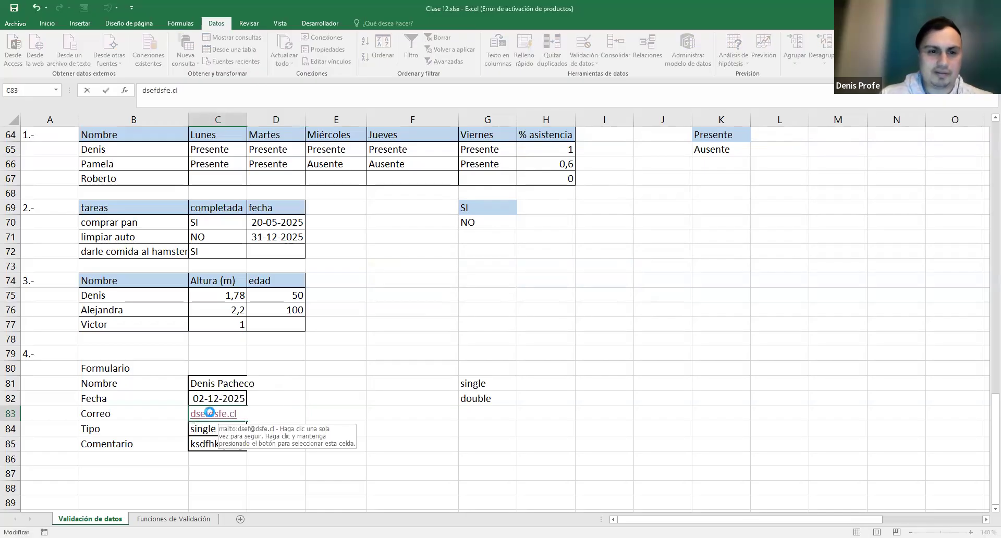
pyautogui.press('Return')
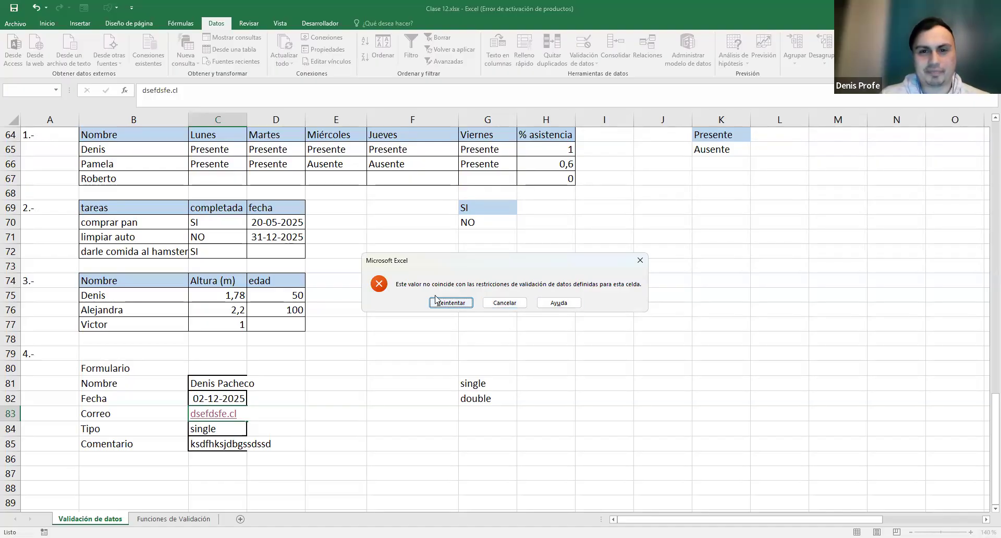
pyautogui.click(503, 302)
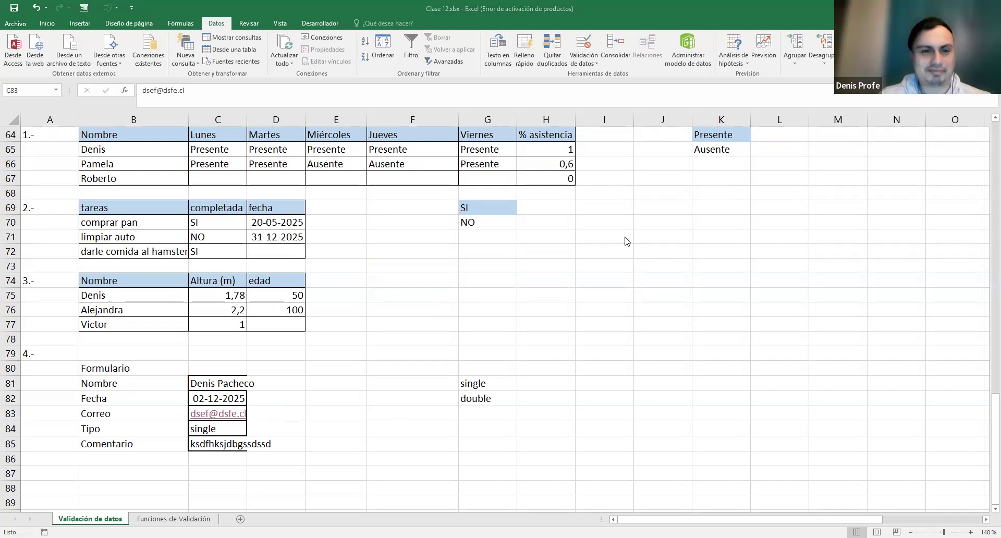
pyautogui.click(440, 399)
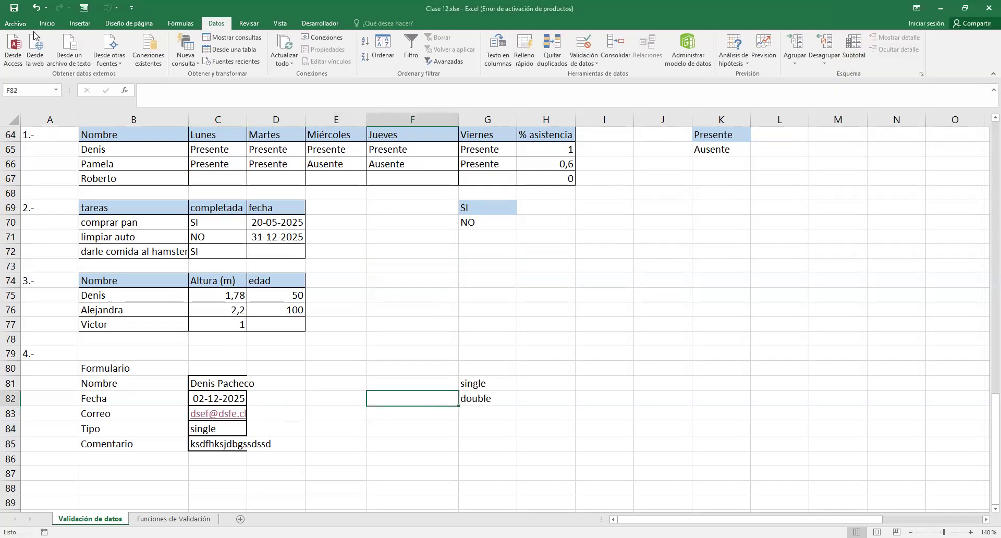
# - Remove the hyperlink from the e-mail in C83 and recommit the entry
pyautogui.rightClick(246, 413)
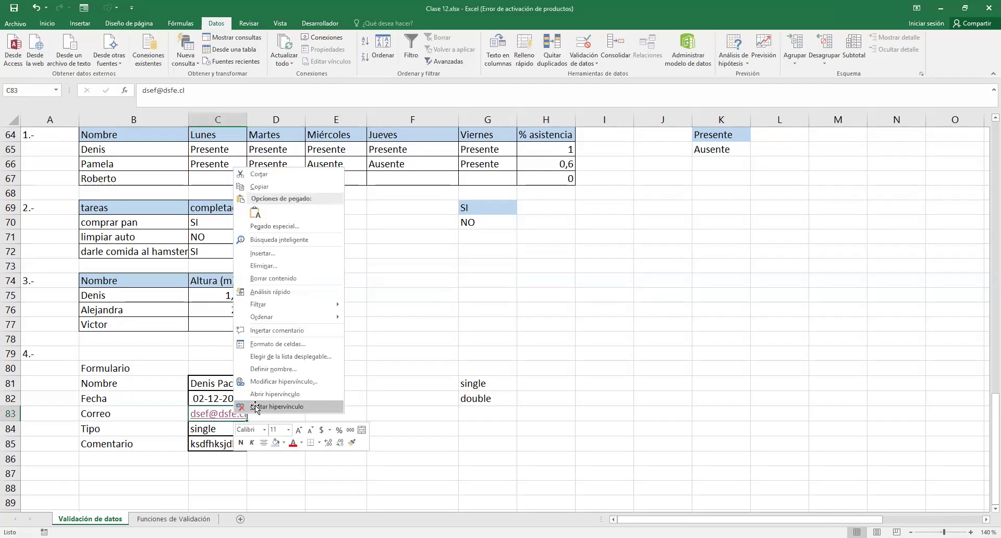
pyautogui.click(256, 407)
pyautogui.doubleClick(212, 414)
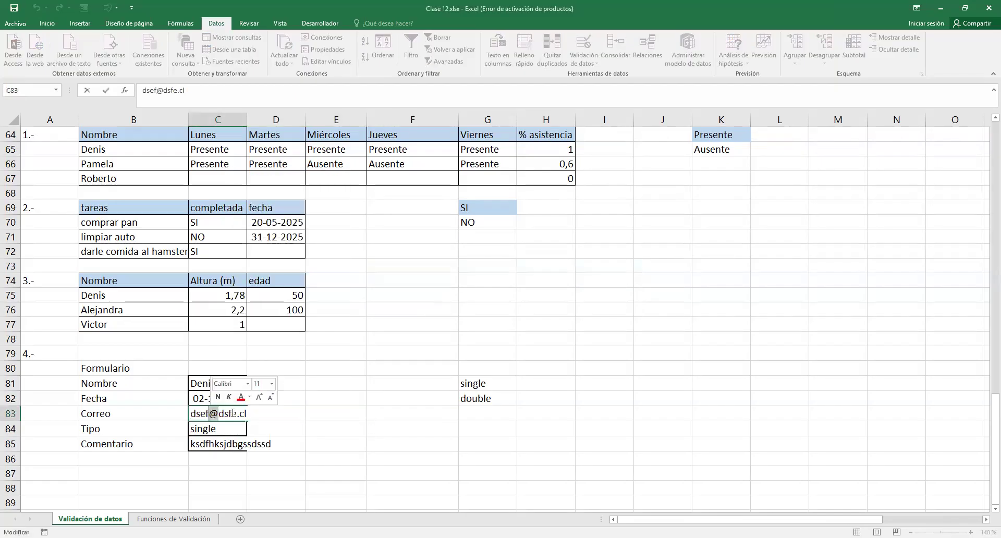
pyautogui.press('Escape')
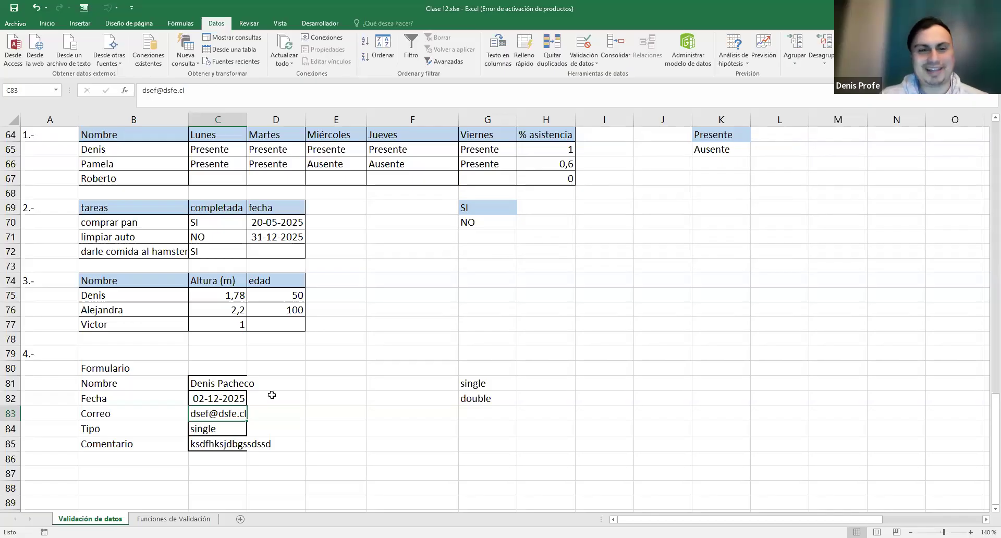
pyautogui.rightClick(217, 414)
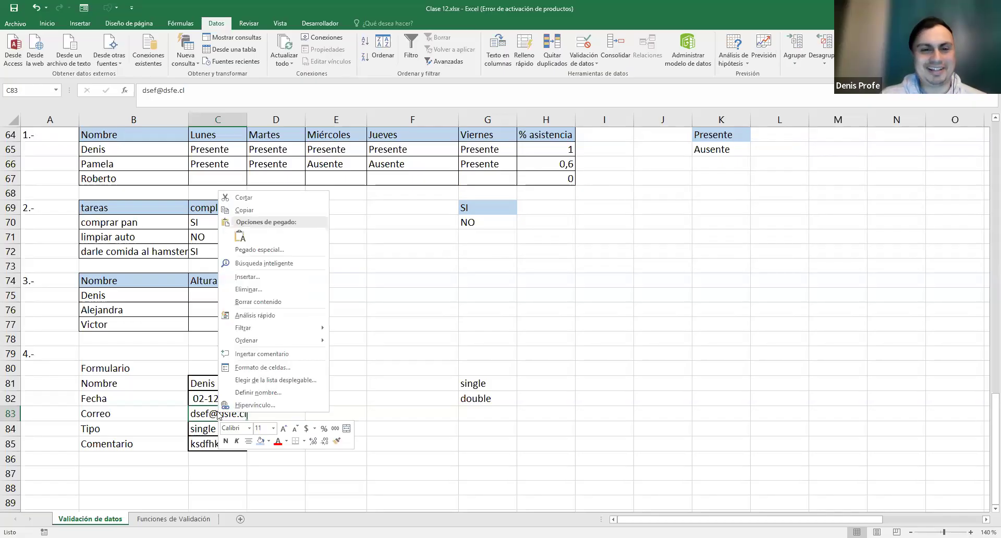
pyautogui.doubleClick(216, 414)
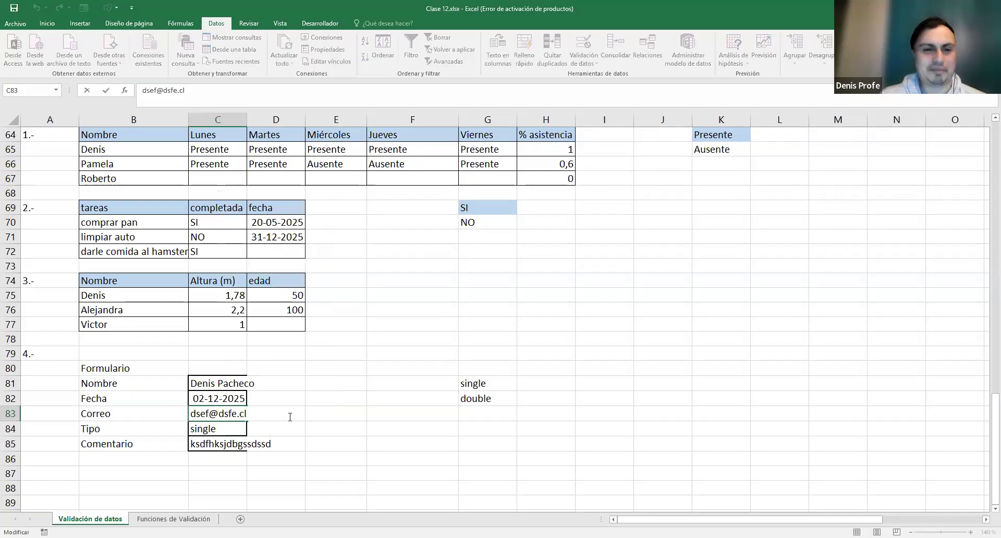
pyautogui.press('Return')
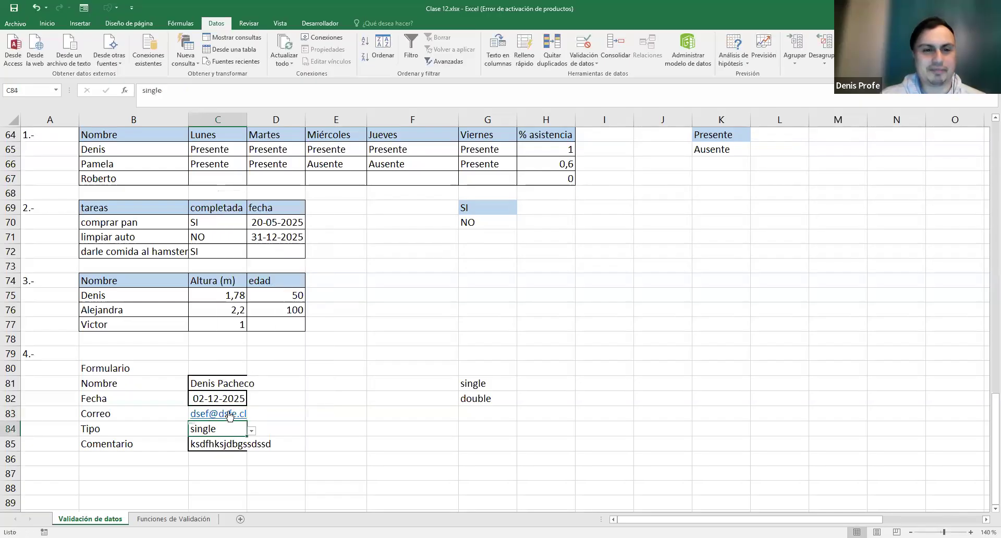
# - Make the address plain text, then delete its @ and cancel the rejected entry
pyautogui.rightClick(230, 414)
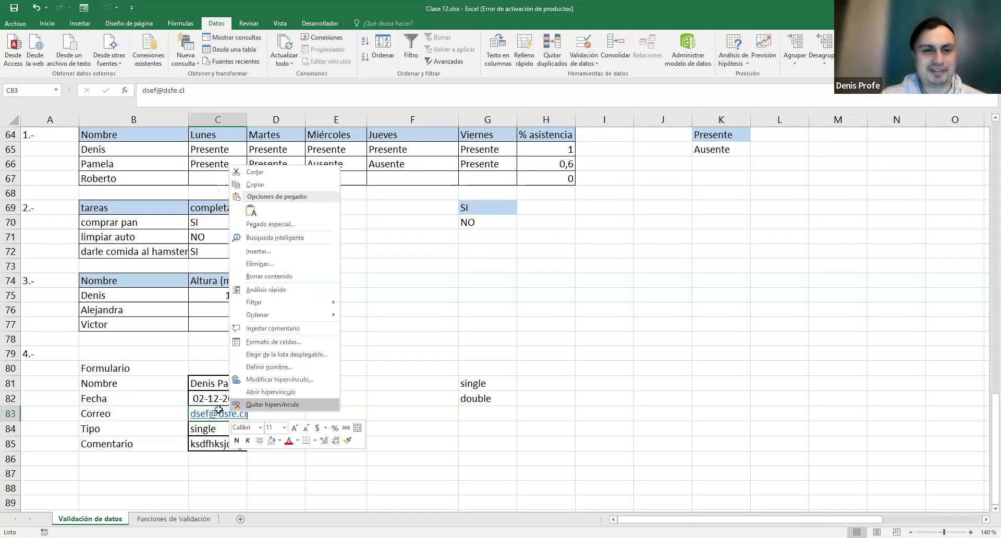
pyautogui.click(293, 415)
pyautogui.click(293, 415)
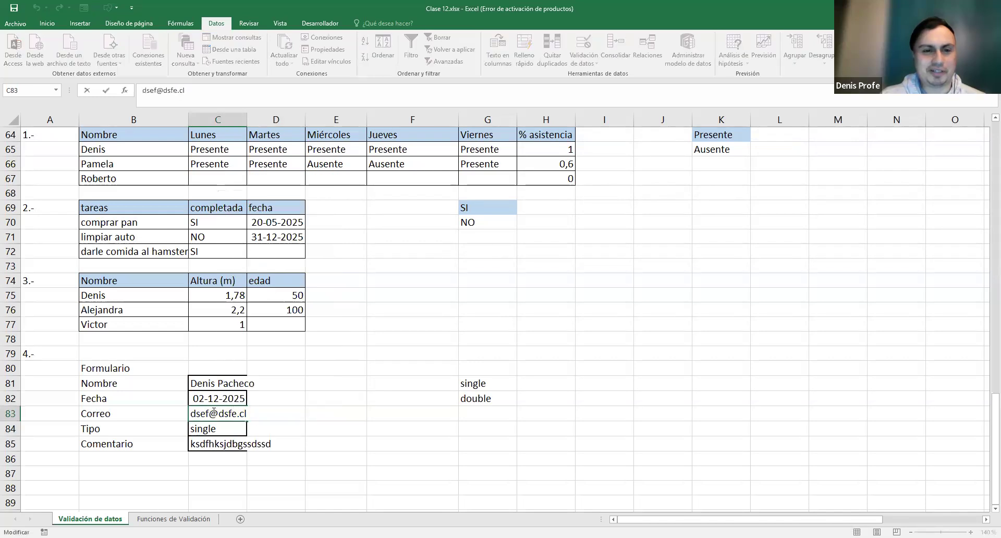
pyautogui.press('Return')
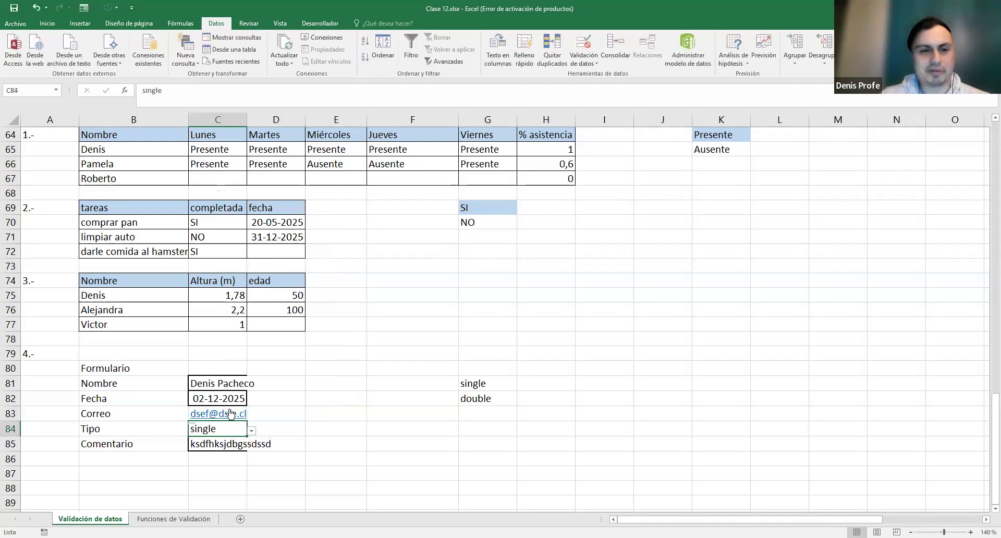
pyautogui.rightClick(231, 413)
pyautogui.click(271, 405)
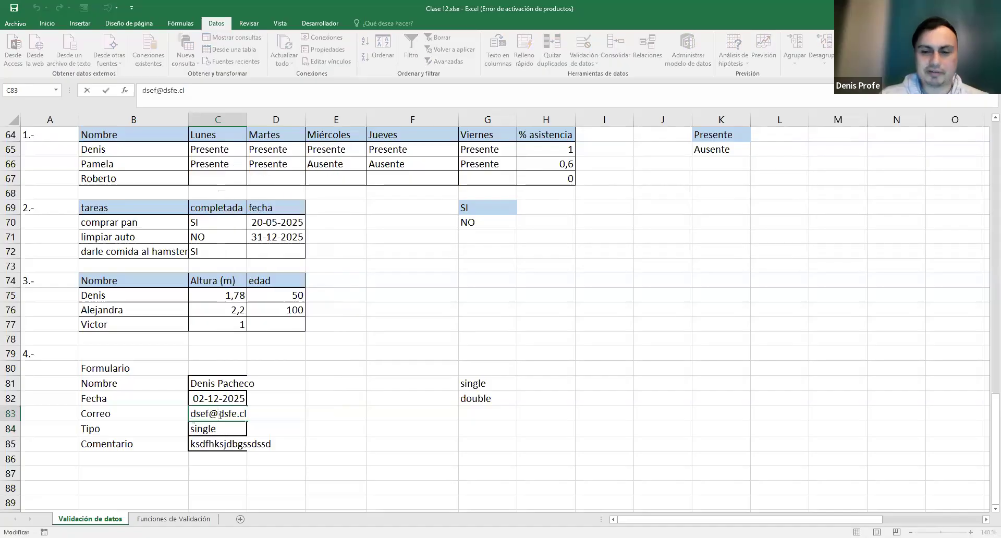
pyautogui.press('BackSpace')
pyautogui.press('Return')
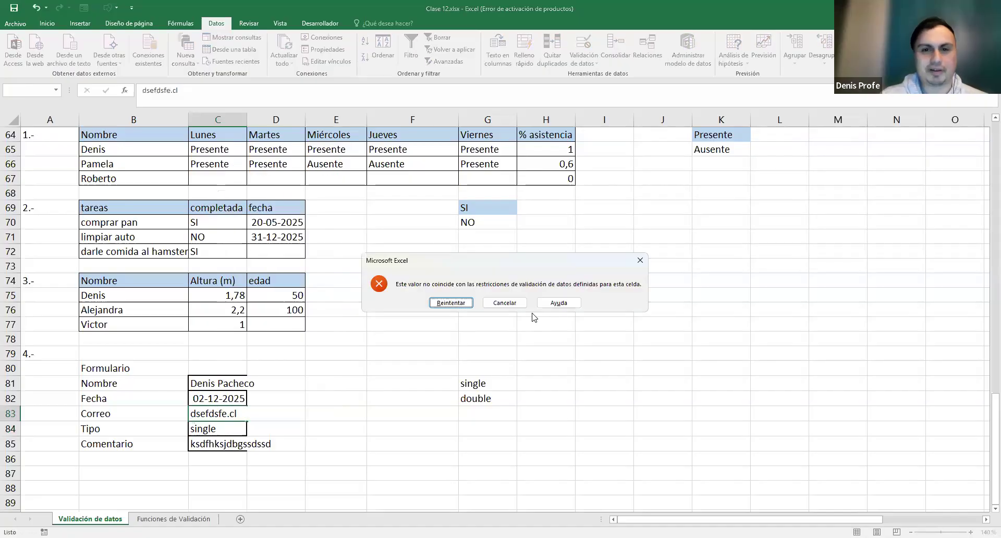
pyautogui.click(503, 303)
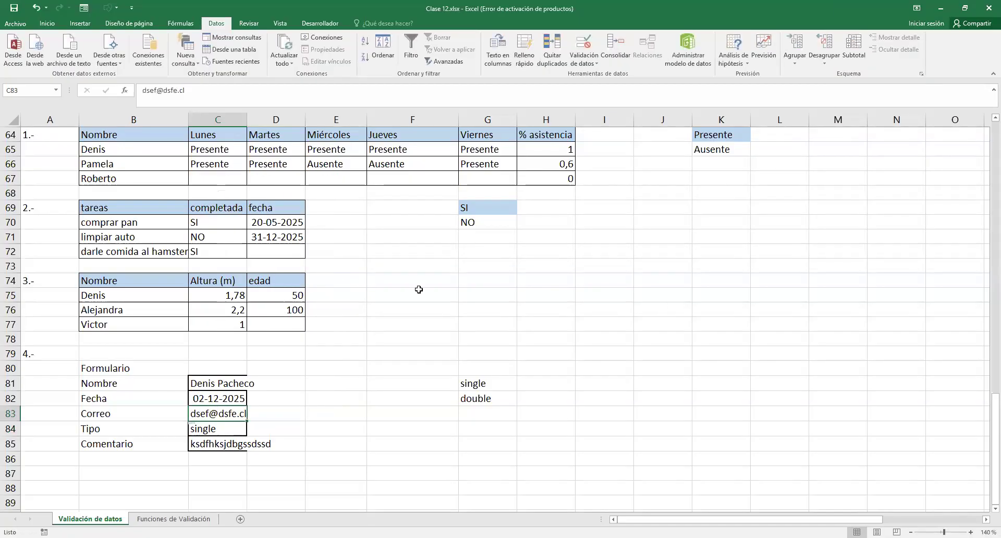
# - Give C83's validation an error alert titled 'sdvsdvds' with message 'dijvnkdsjvn kdsvsd'
pyautogui.click(581, 69)
pyautogui.click(530, 308)
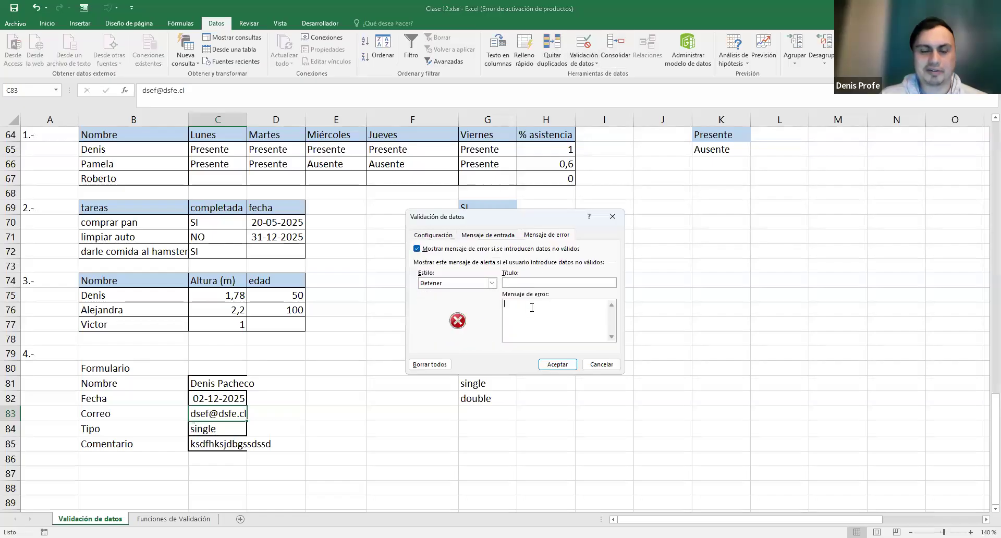
pyautogui.write('dijvnkdsjvn kdsvsd')
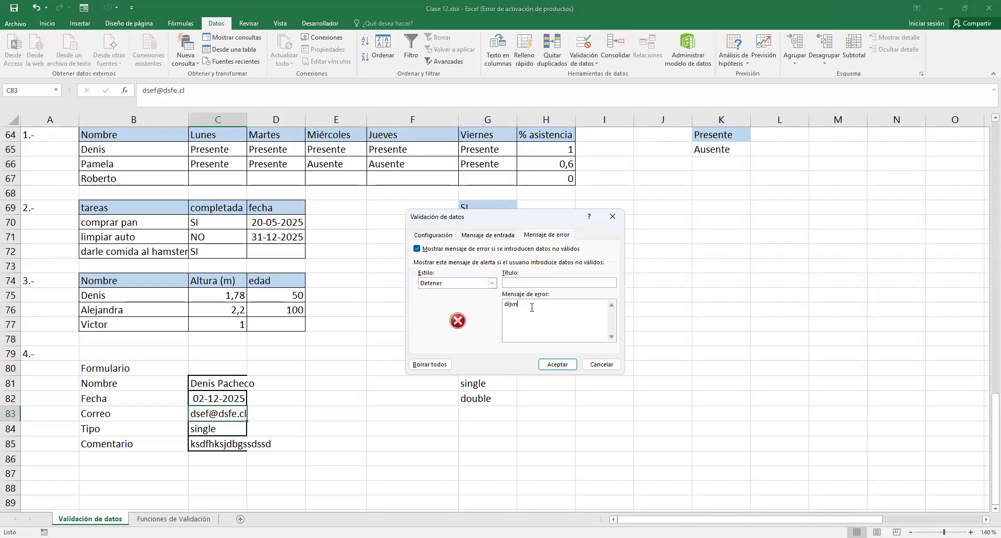
pyautogui.click(520, 282)
pyautogui.write('sdvsdvds')
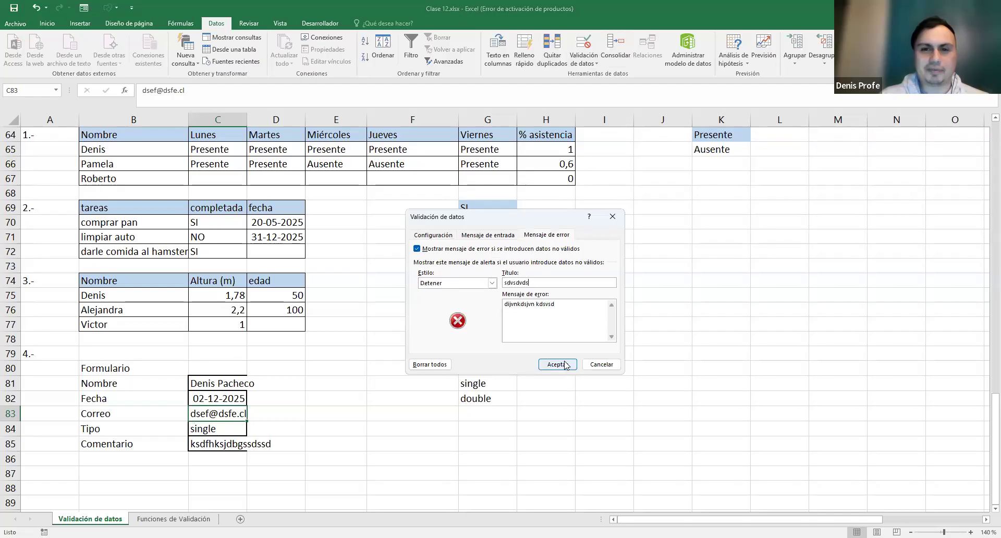
pyautogui.click(565, 365)
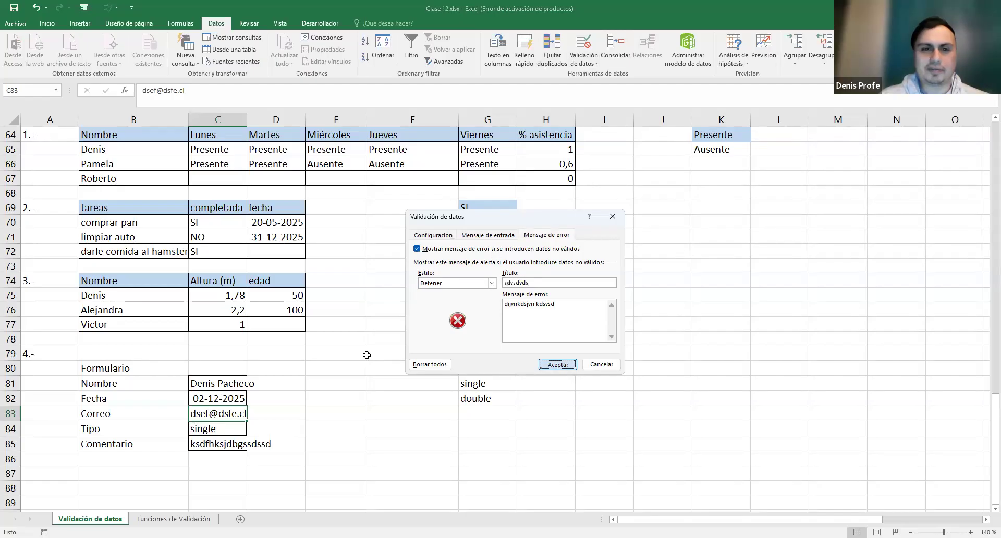
# - Test the alert by removing the @ from the e-mail, then cancel to keep the original
pyautogui.doubleClick(229, 413)
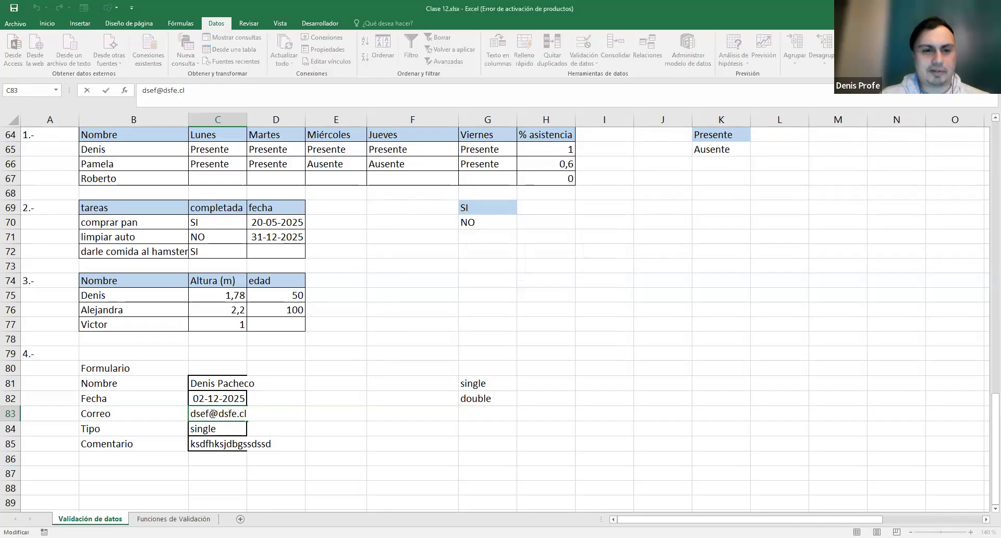
pyautogui.moveTo(217, 413); pyautogui.dragTo(209, 414)
pyautogui.press('BackSpace')
pyautogui.press('Return')
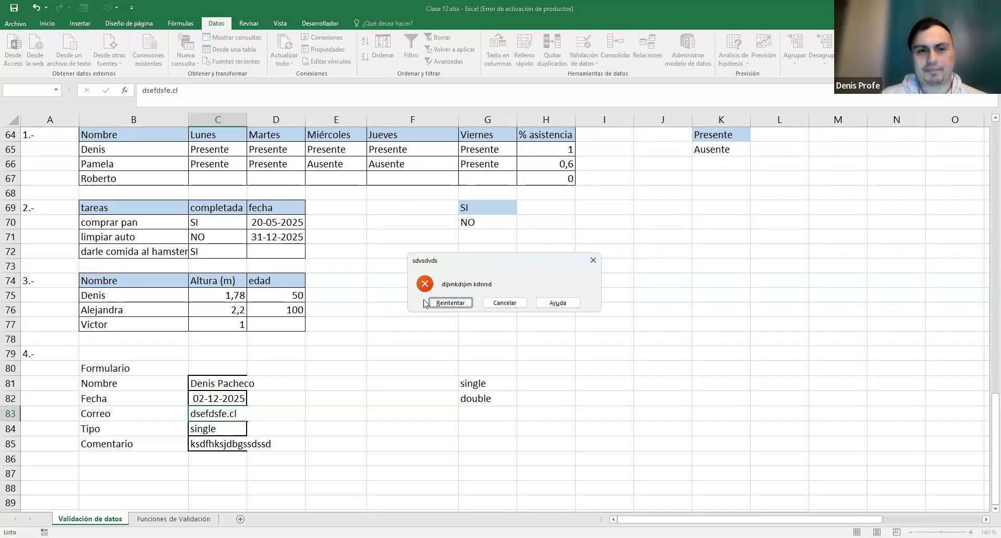
pyautogui.click(504, 303)
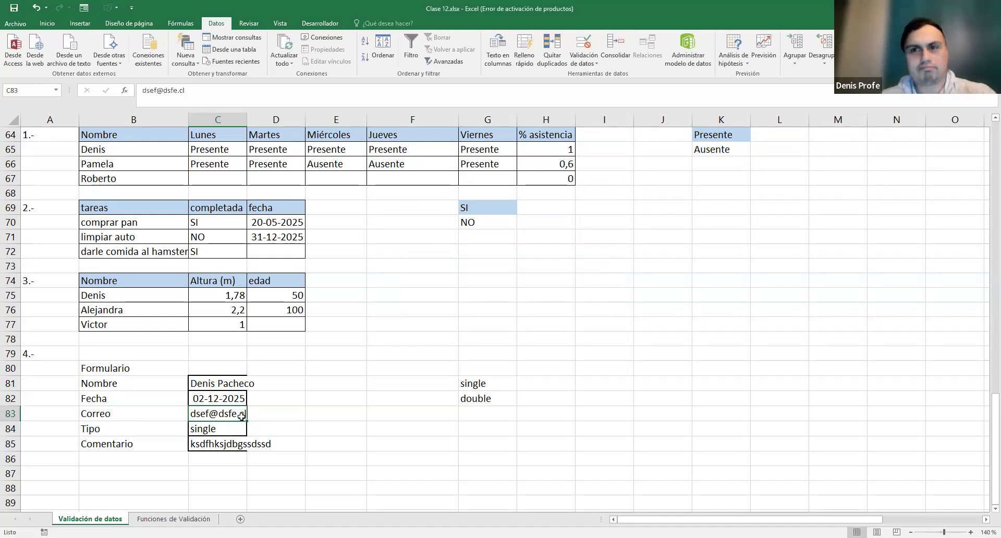
# - Review the validation settings on C83 and E83 without changing anything
pyautogui.scroll(-1, 429, 396)
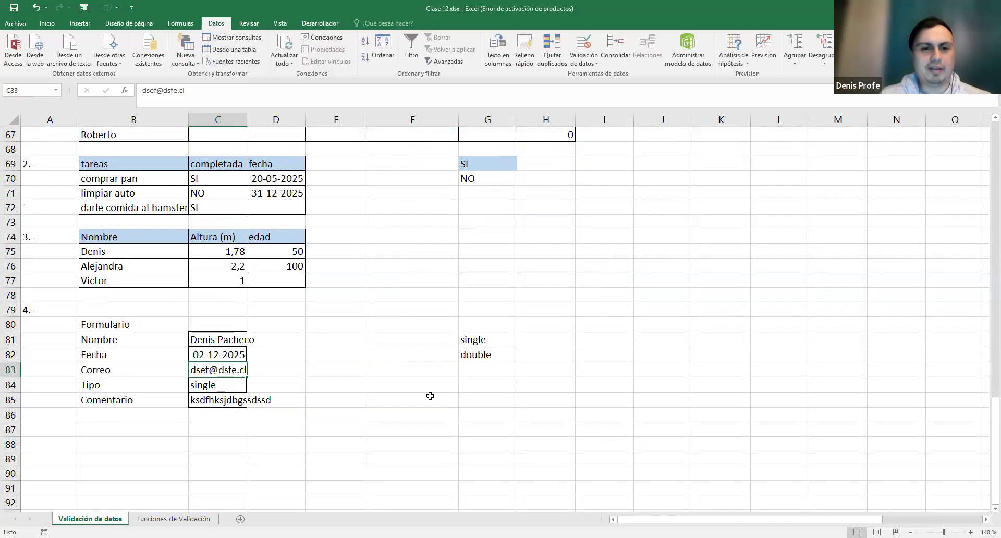
pyautogui.click(430, 396)
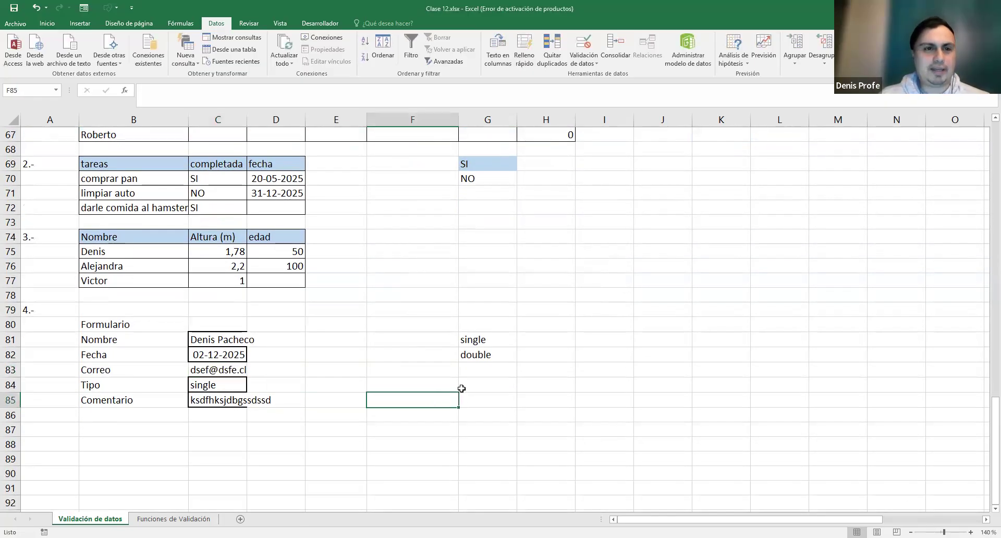
pyautogui.scroll(5, 461, 388)
pyautogui.scroll(-3, 455, 381)
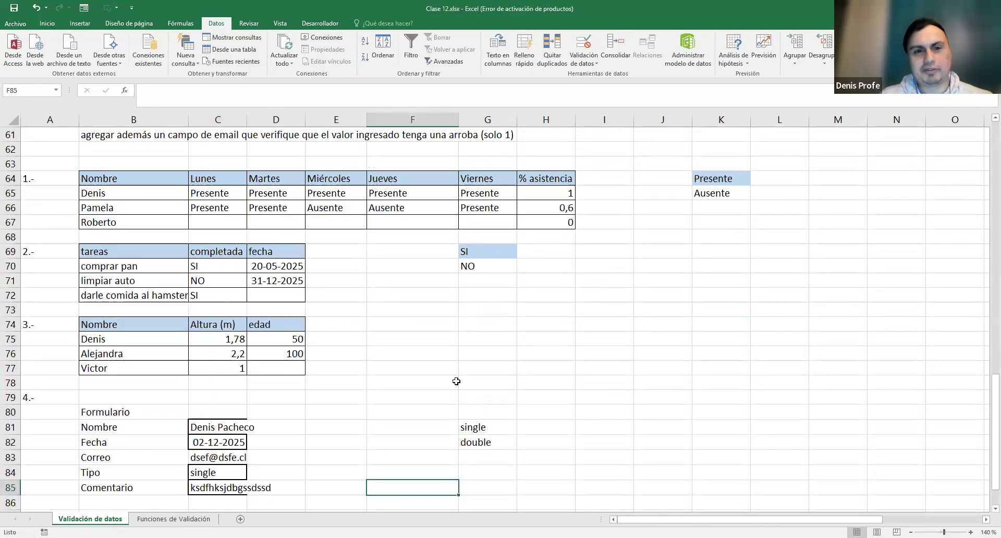
pyautogui.scroll(-1, 455, 381)
pyautogui.click(211, 414)
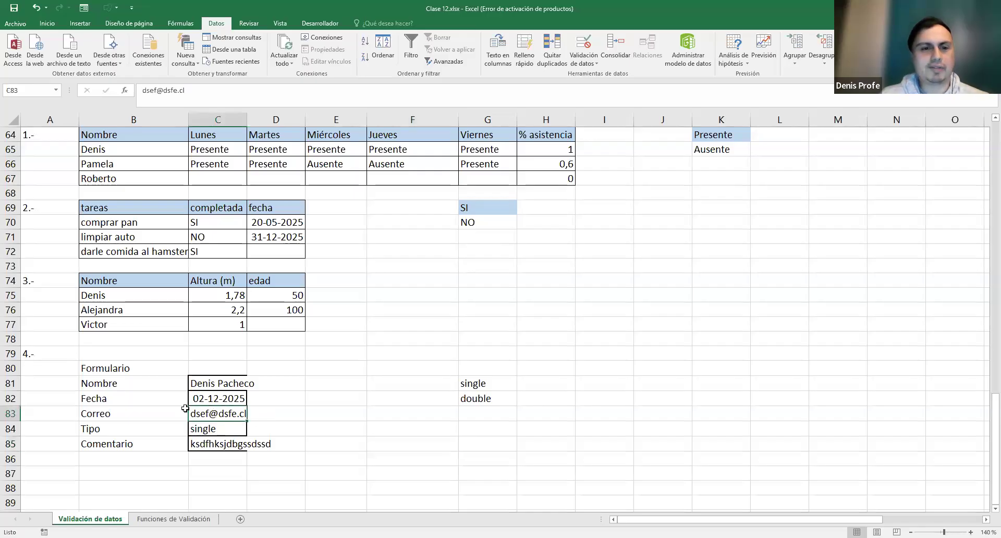
pyautogui.click(589, 69)
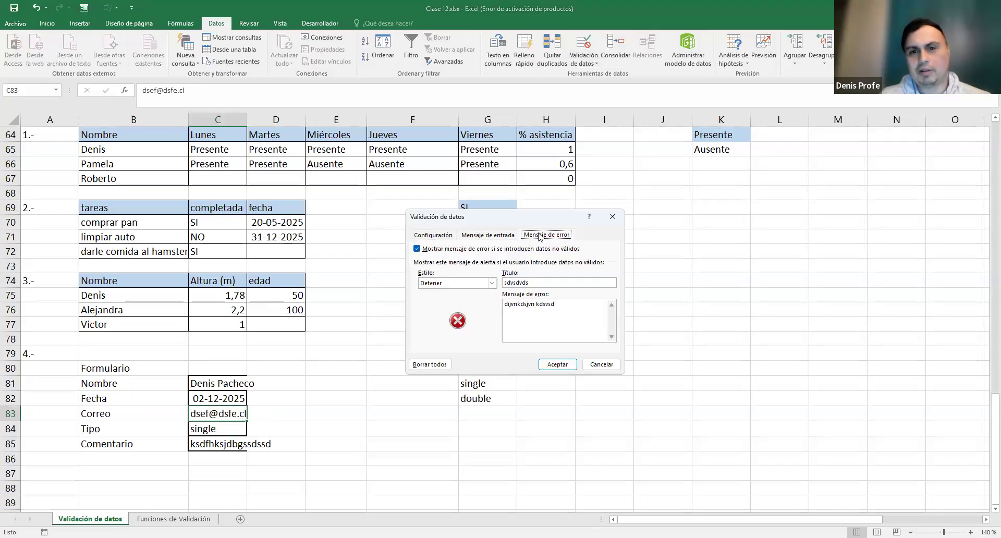
pyautogui.click(494, 234)
pyautogui.click(443, 236)
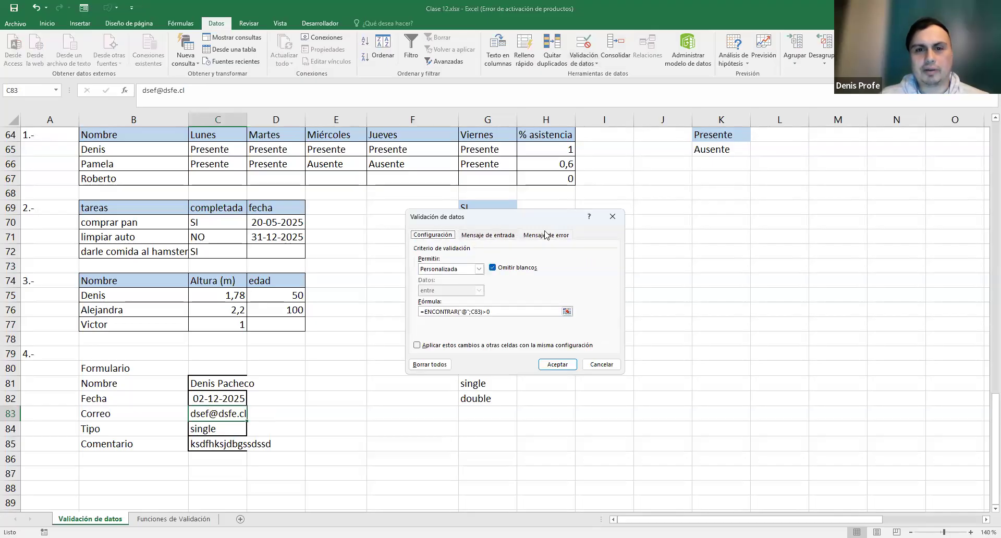
pyautogui.press('Escape')
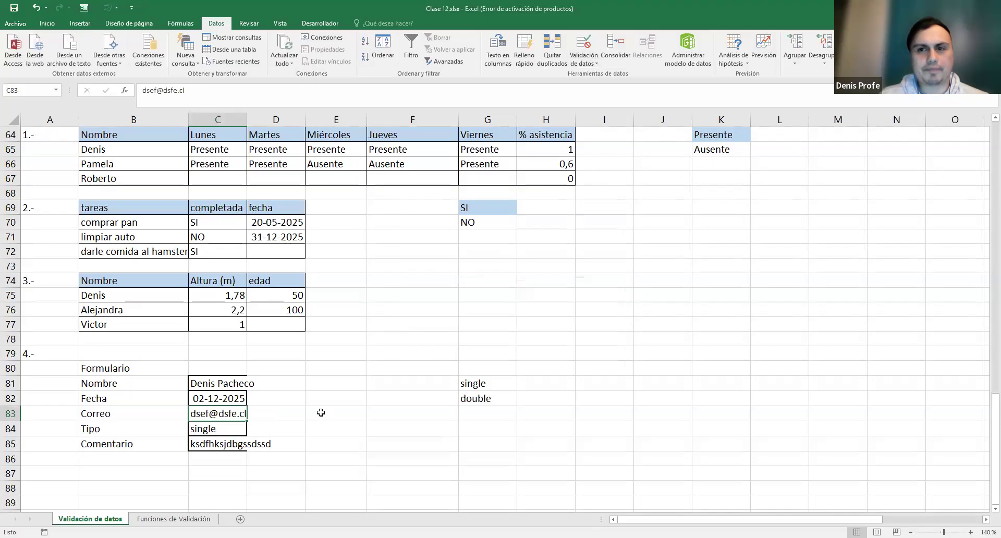
pyautogui.click(313, 413)
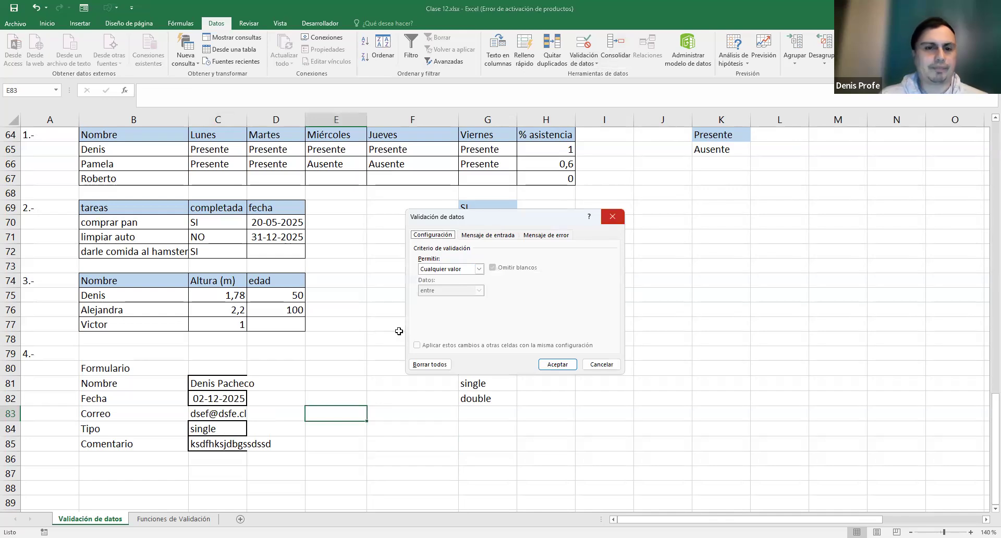
pyautogui.press('Escape')
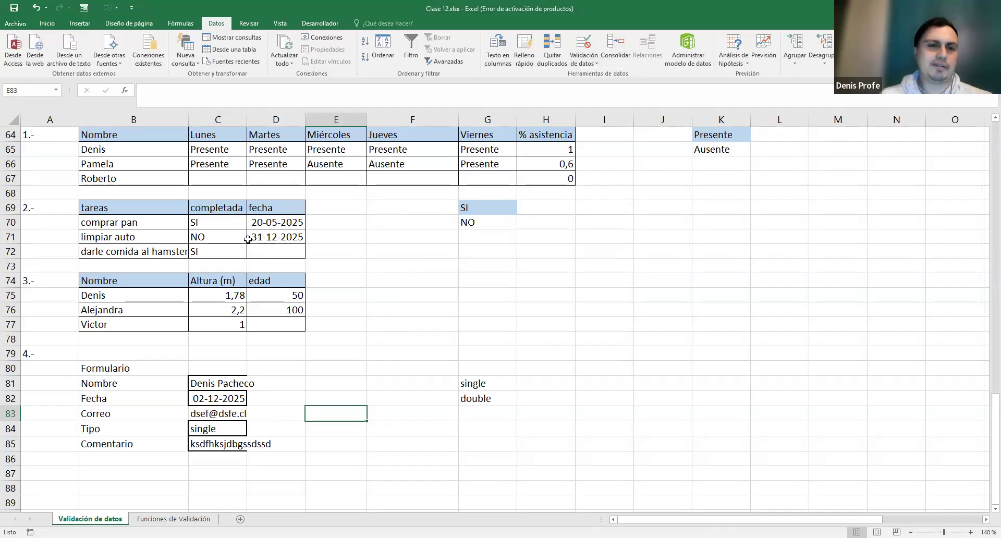
pyautogui.scroll(1, 514, 349)
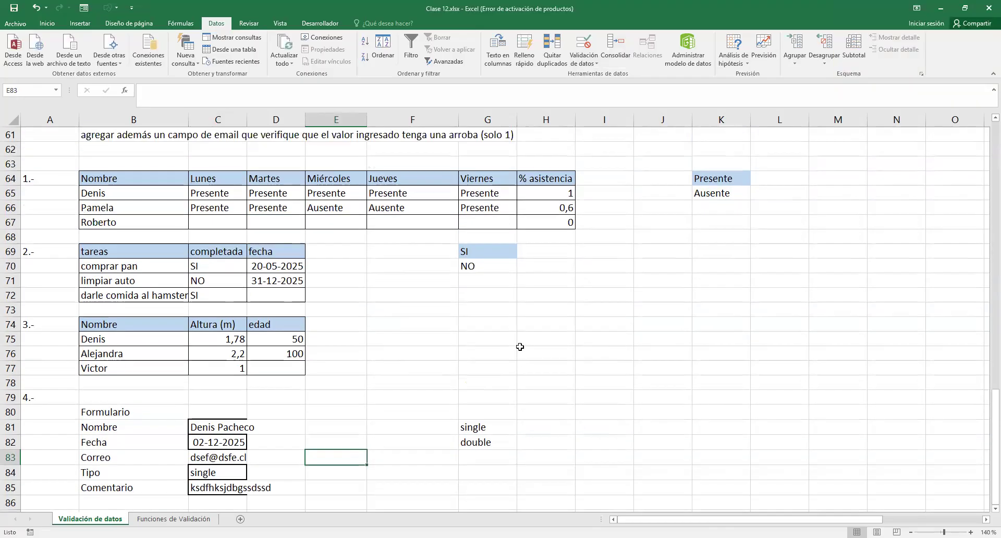
# - AutoFit column C, then go to the Funciones de Validación sheet's ESBLANCO heading in A6
pyautogui.doubleClick(247, 120)
pyautogui.click(445, 352)
pyautogui.scroll(-1, 445, 352)
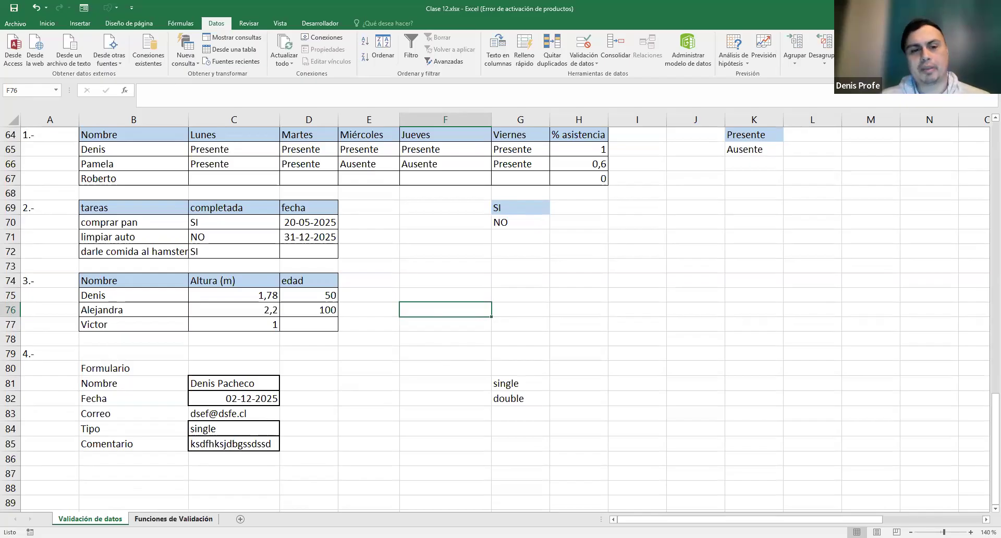
pyautogui.click(167, 518)
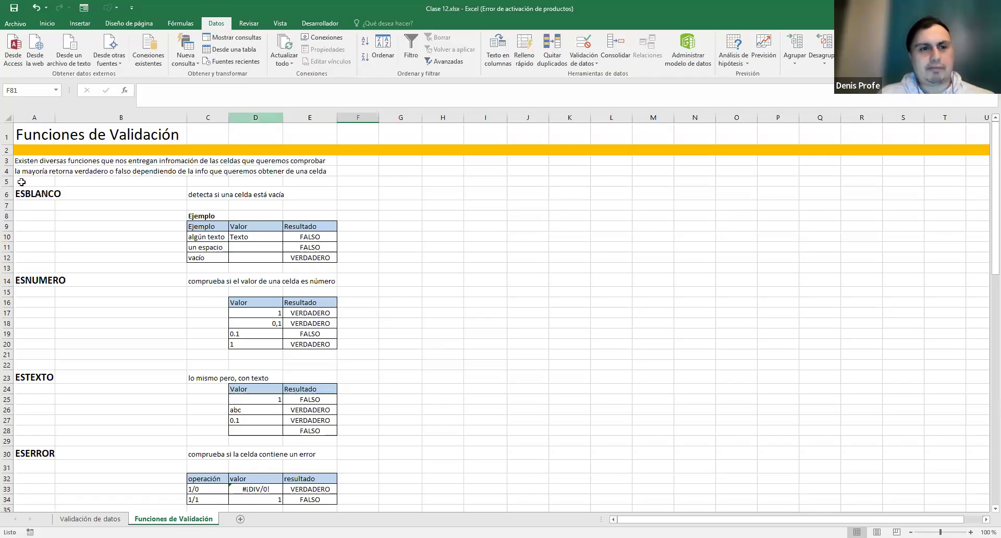
pyautogui.click(38, 197)
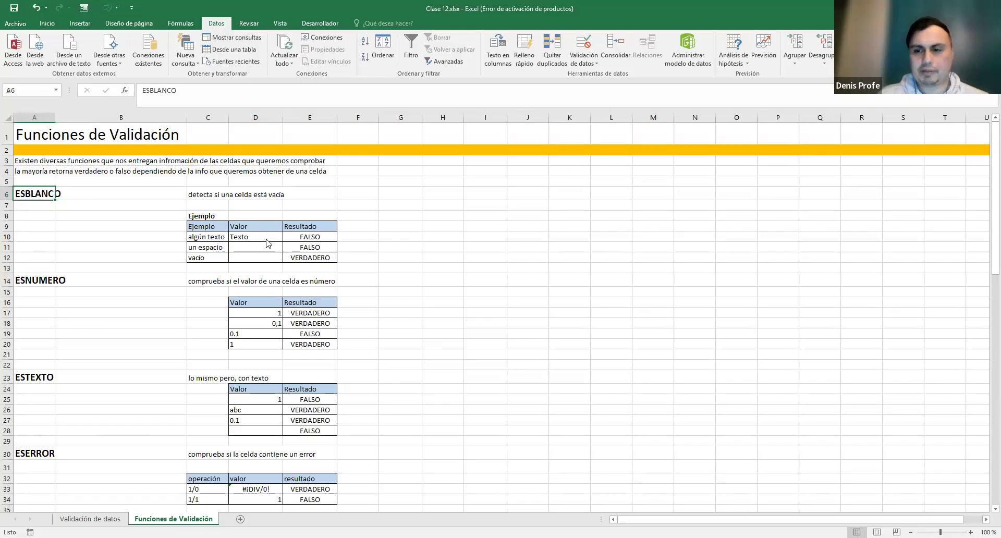
# - Enlarge the view and show ESBLANCO giving FALSO for Texto in D10 and VERDADERO for empty D12
pyautogui.click(970, 532)
pyautogui.click(970, 532)
pyautogui.click(970, 532)
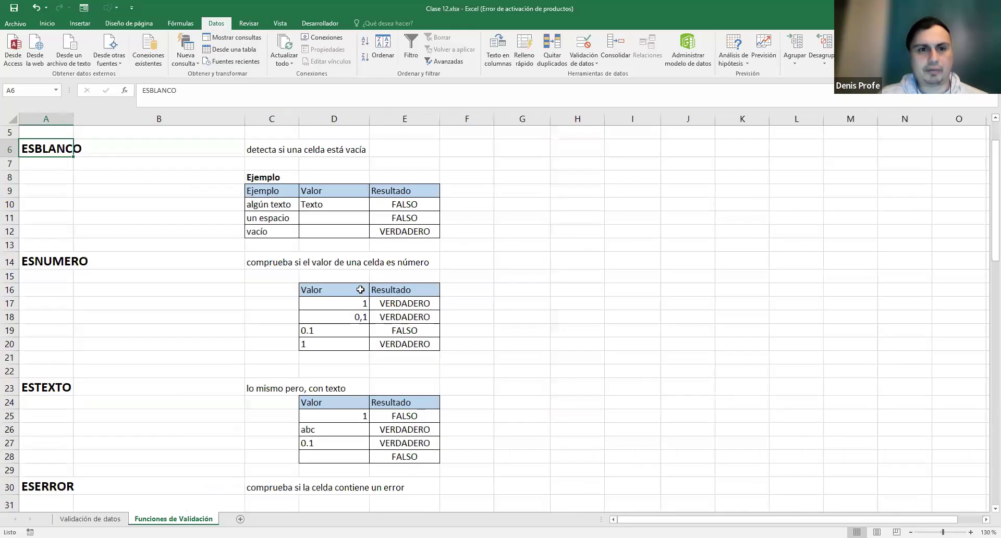
pyautogui.scroll(2, 360, 291)
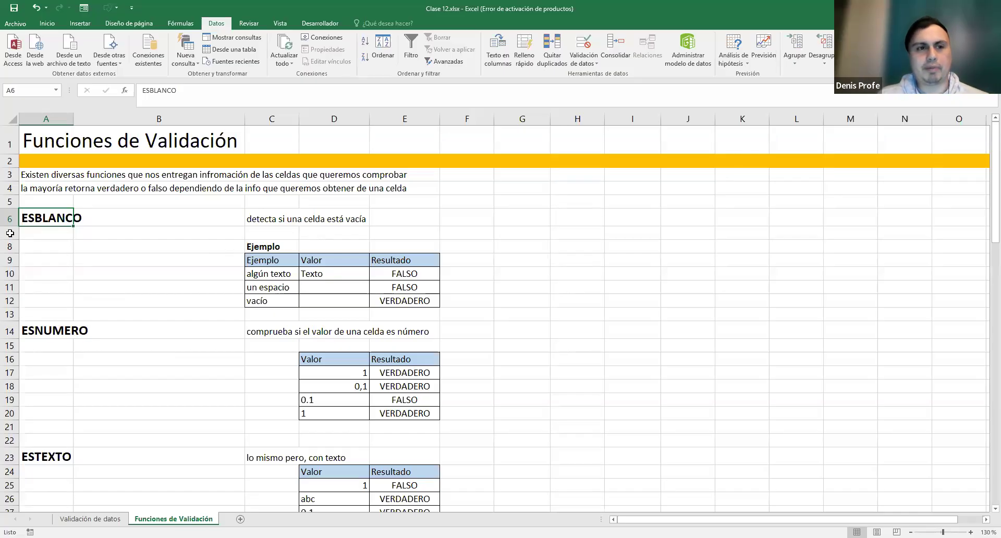
pyautogui.doubleClick(417, 273)
pyautogui.doubleClick(426, 273)
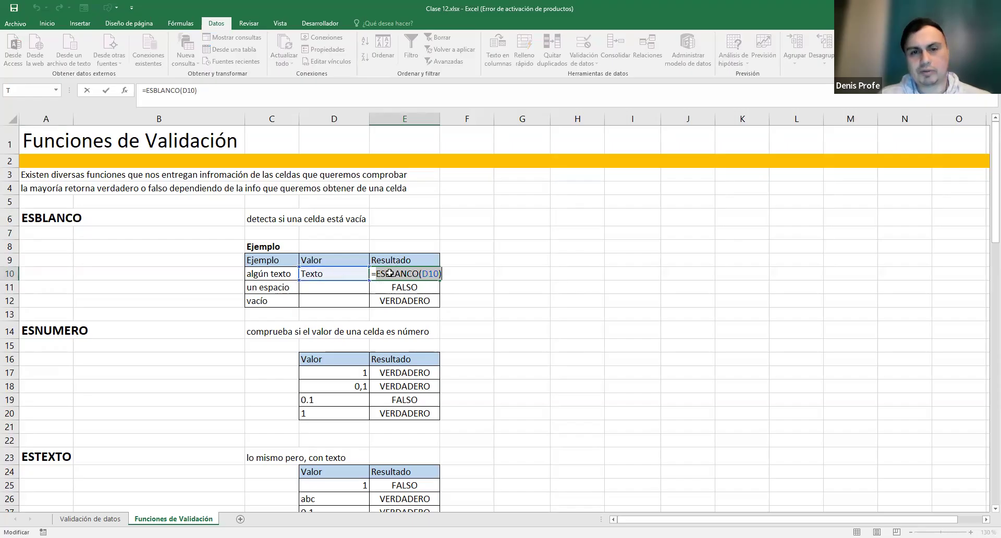
pyautogui.hotkey('ctrl', 'Return')
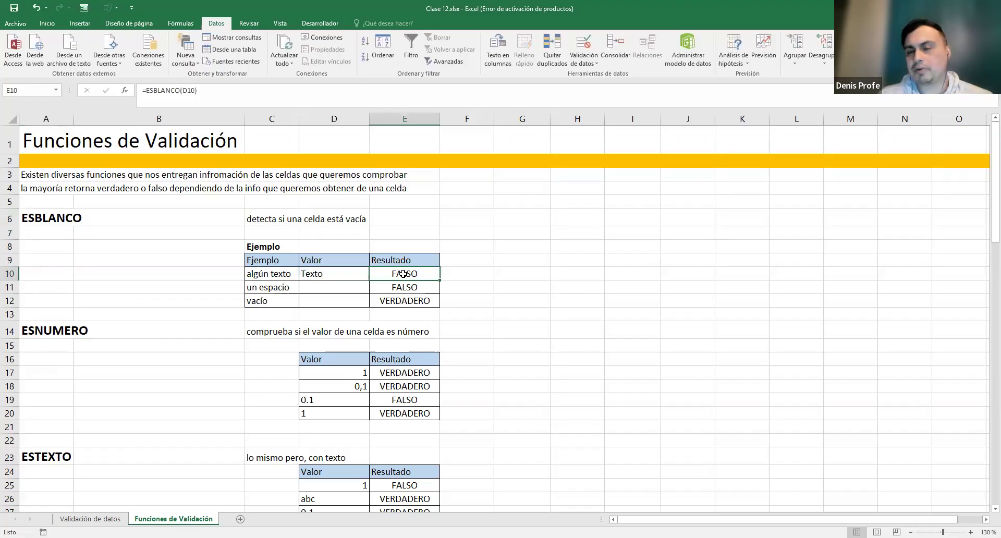
pyautogui.click(343, 277)
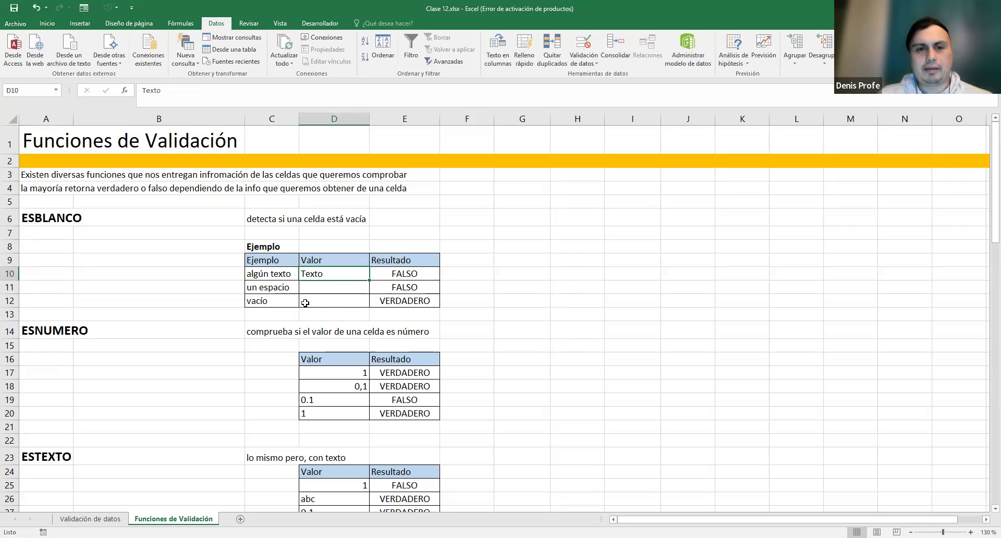
pyautogui.click(404, 300)
pyautogui.doubleClick(411, 300)
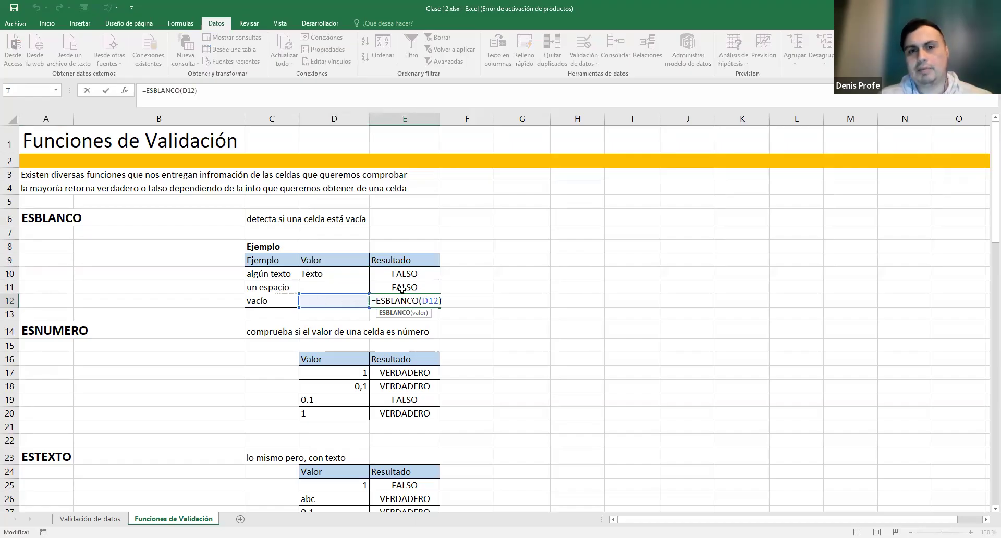
pyautogui.hotkey('ctrl', 'Return')
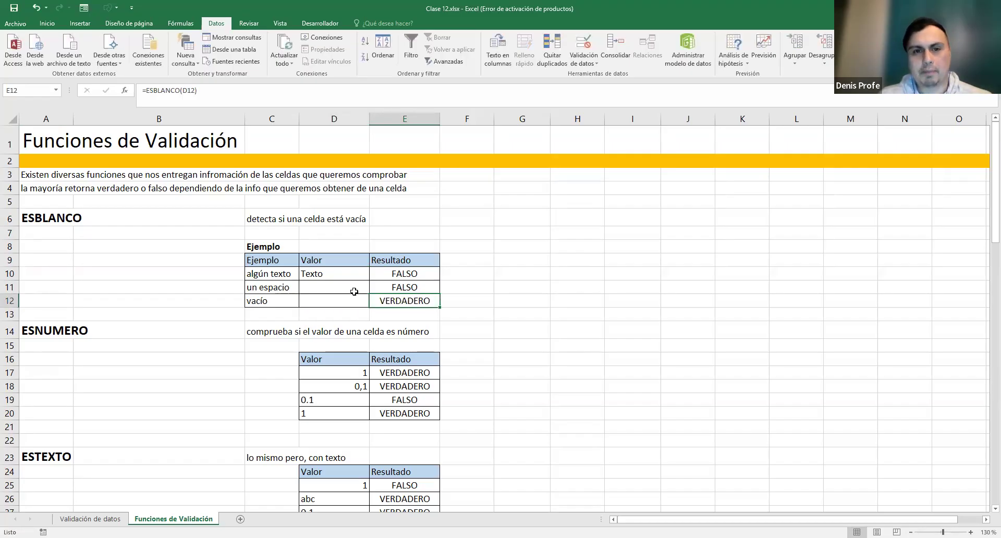
# - Reveal the single space in D11 and show =ESBLANCO(D11) in E11
pyautogui.moveTo(385, 286); pyautogui.dragTo(335, 285)
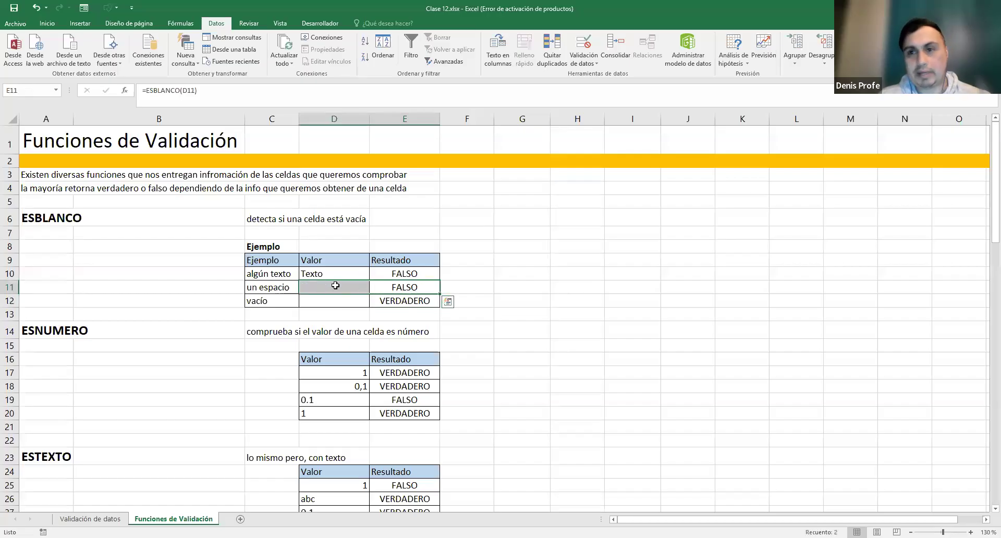
pyautogui.click(405, 286)
pyautogui.doubleClick(404, 286)
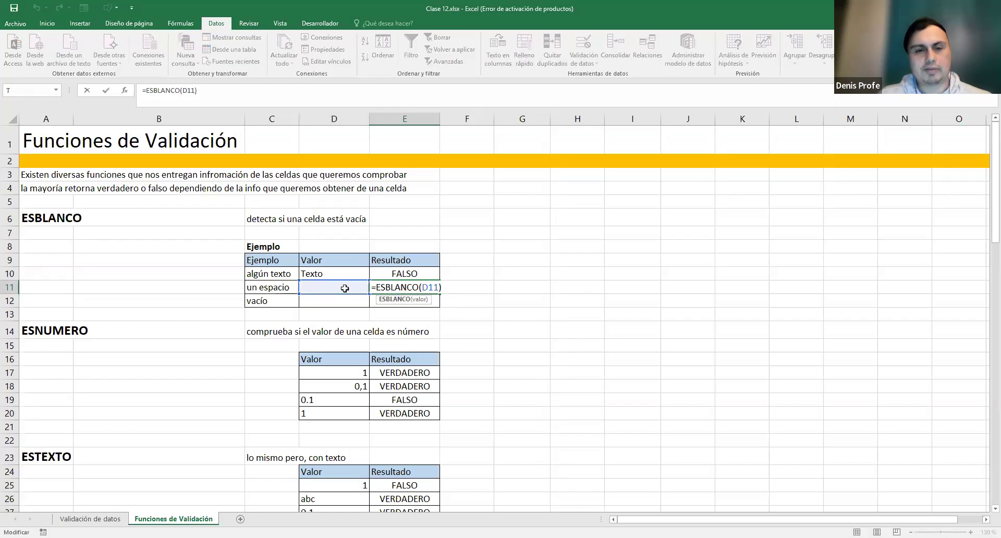
pyautogui.doubleClick(314, 290)
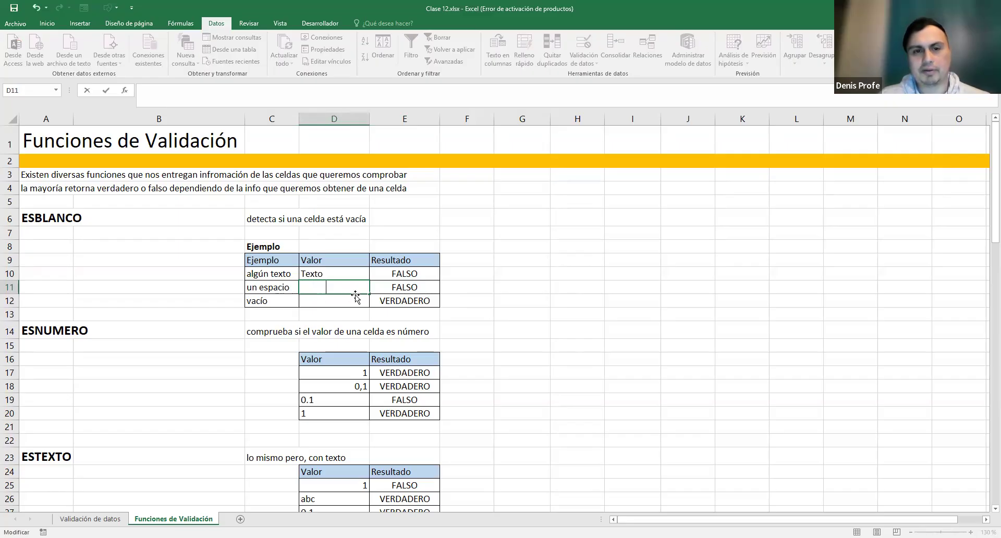
pyautogui.doubleClick(311, 286)
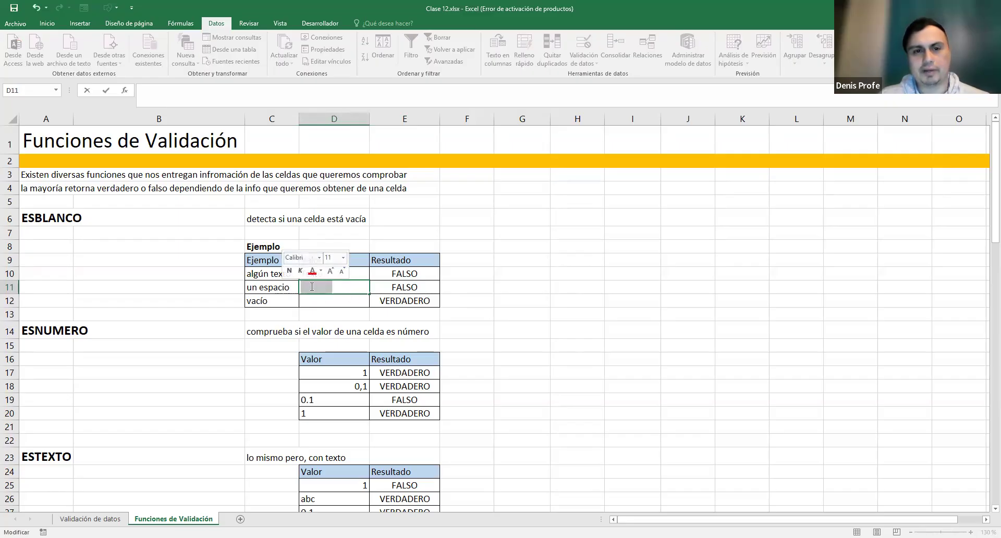
pyautogui.press('Return')
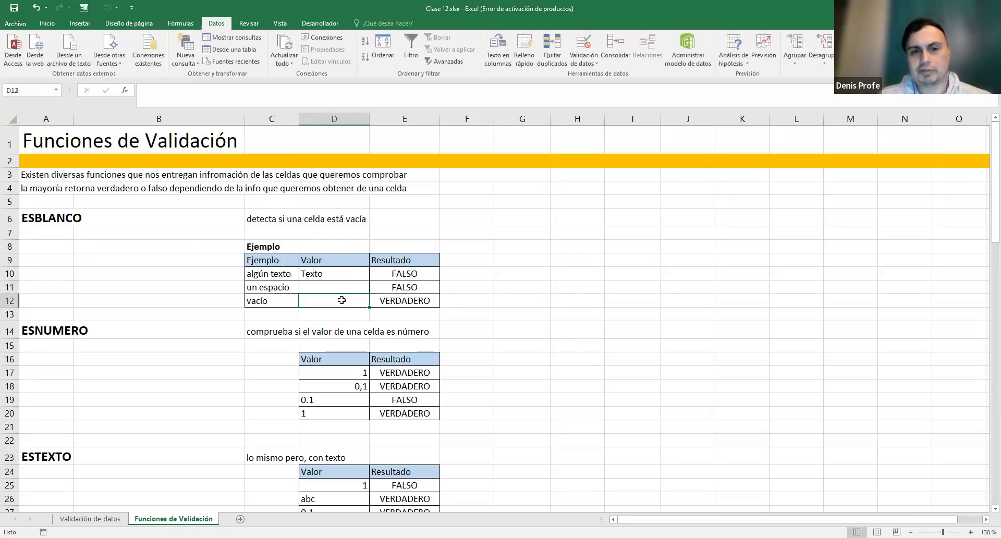
pyautogui.click(348, 290)
pyautogui.click(406, 284)
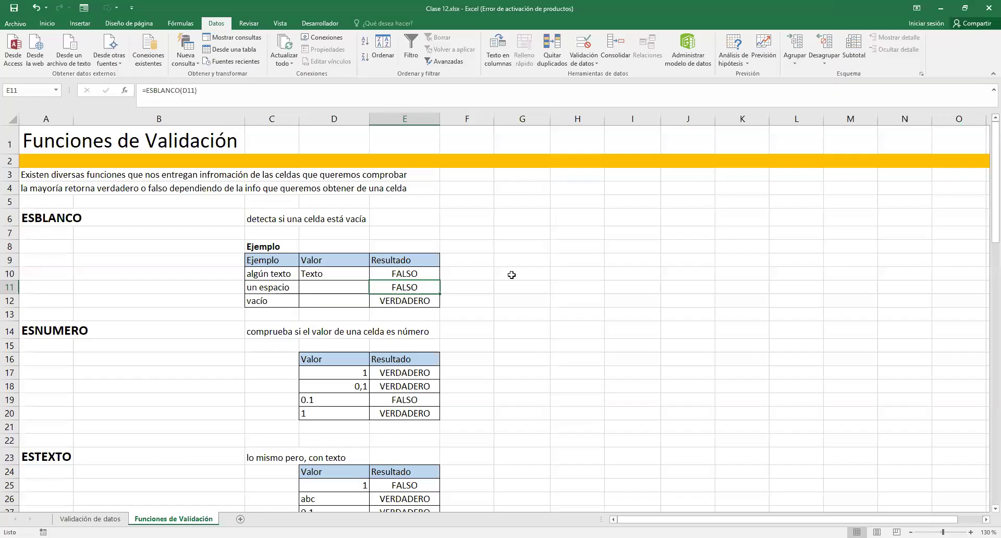
# - Highlight the ESNUMERO example table and inspect the value 1 in D17
pyautogui.scroll(-1, 511, 274)
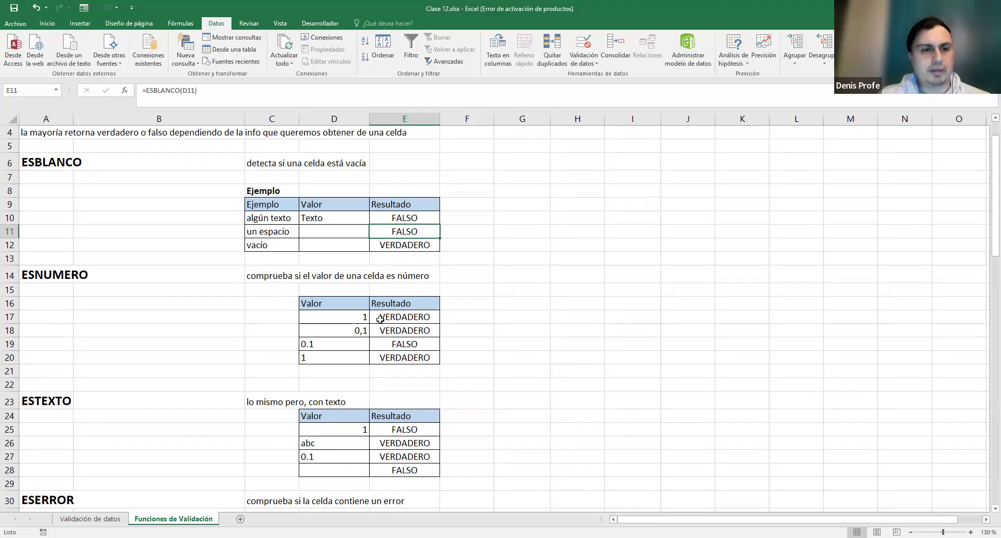
pyautogui.moveTo(305, 303); pyautogui.dragTo(401, 360)
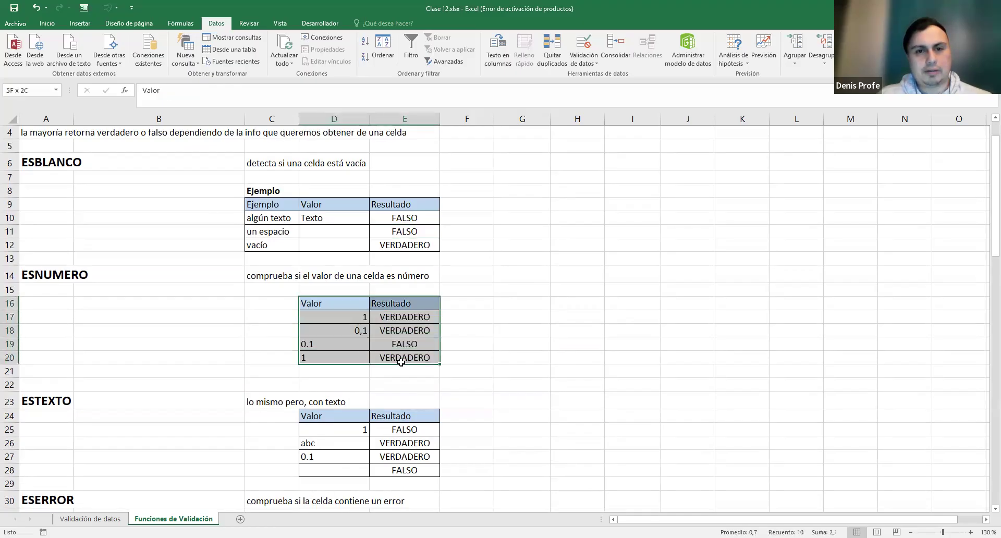
pyautogui.click(471, 305)
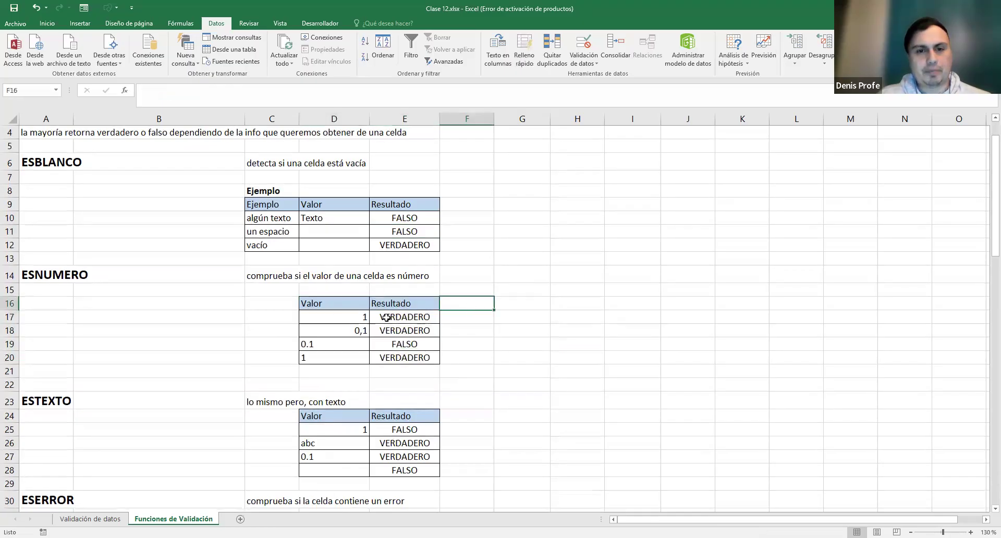
pyautogui.moveTo(339, 318); pyautogui.dragTo(380, 326)
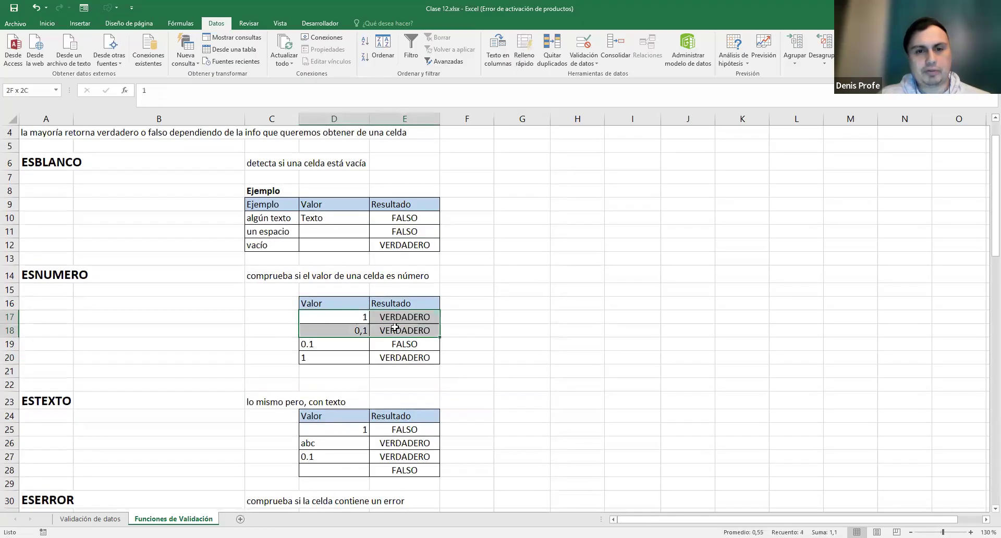
pyautogui.doubleClick(359, 315)
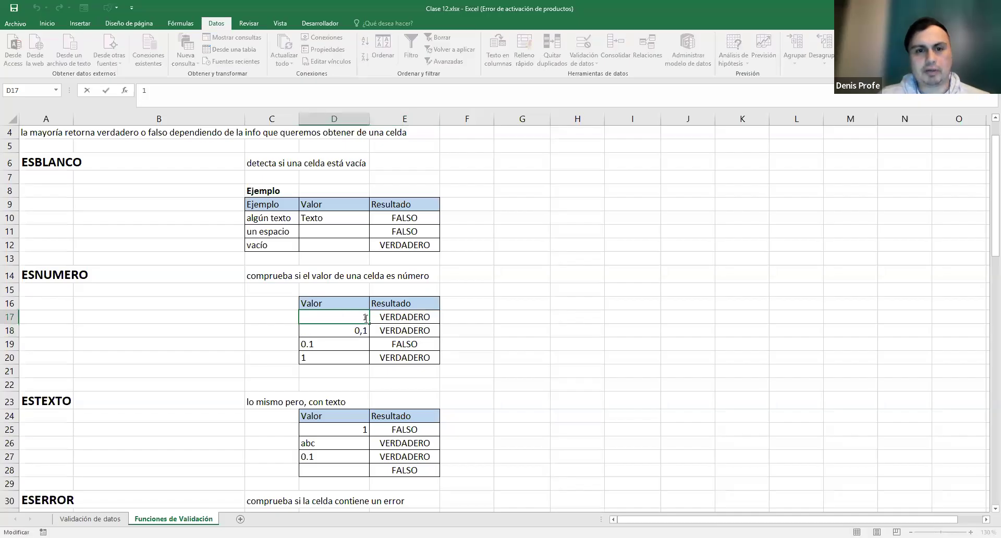
pyautogui.doubleClick(365, 317)
pyautogui.press('Escape')
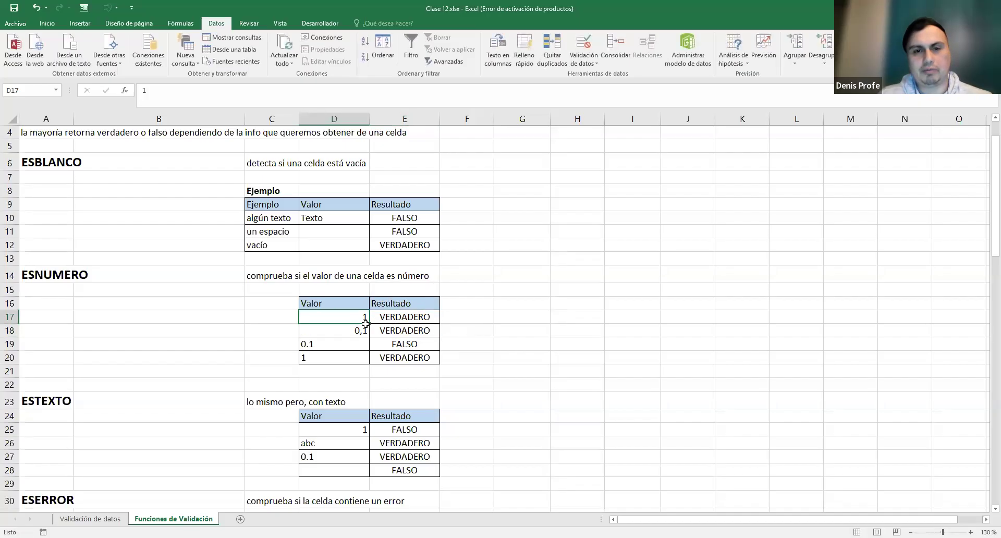
# - Show E17's =ESNUMERO(D17) formula returning VERDADERO
pyautogui.click(397, 312)
pyautogui.doubleClick(398, 316)
pyautogui.moveTo(377, 317); pyautogui.dragTo(467, 314)
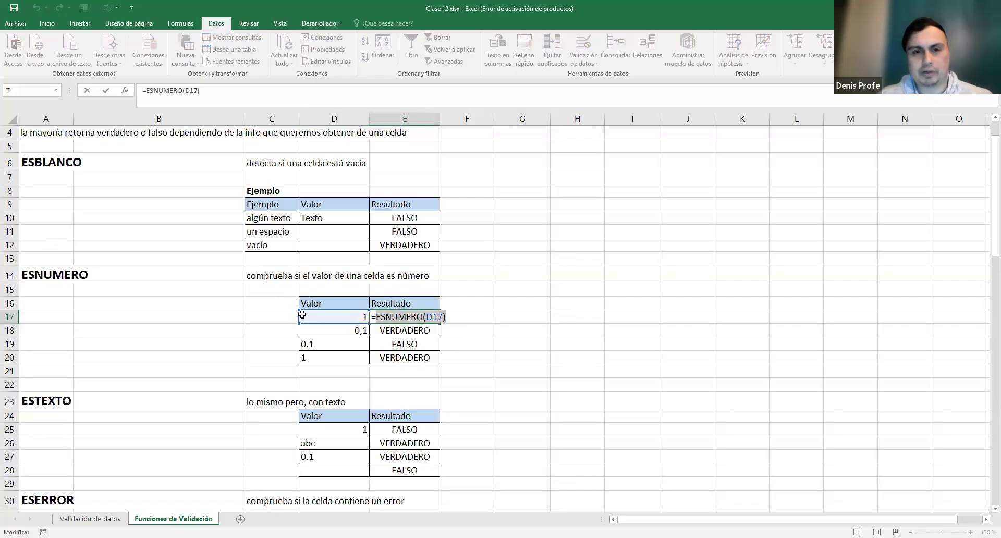
pyautogui.press('Return')
# - Inspect 0,1 in D18 and its =ESNUMERO(D18) VERDADERO result, then highlight 0.1 in D19
pyautogui.click(356, 330)
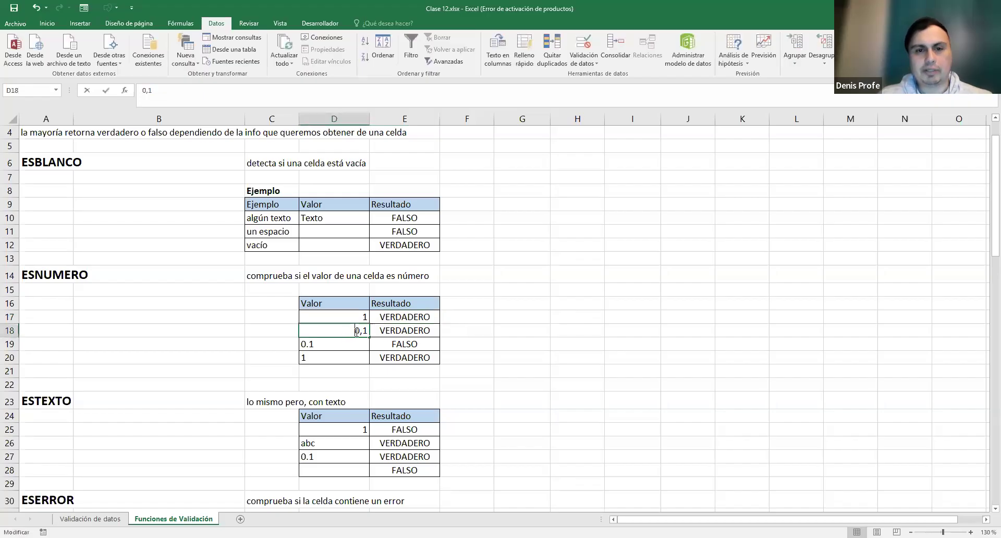
pyautogui.moveTo(357, 332); pyautogui.dragTo(376, 332)
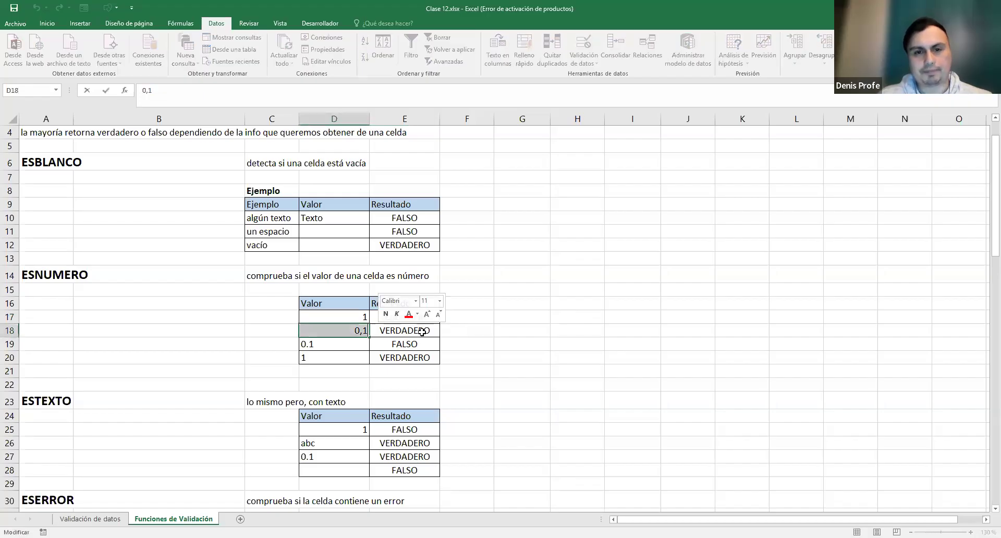
pyautogui.press('Escape')
pyautogui.doubleClick(394, 329)
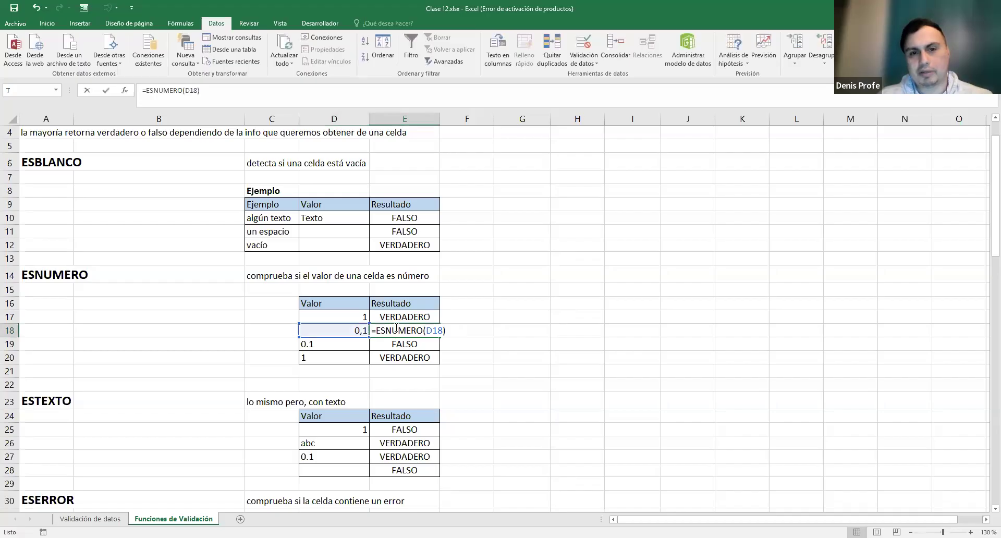
pyautogui.press('Escape')
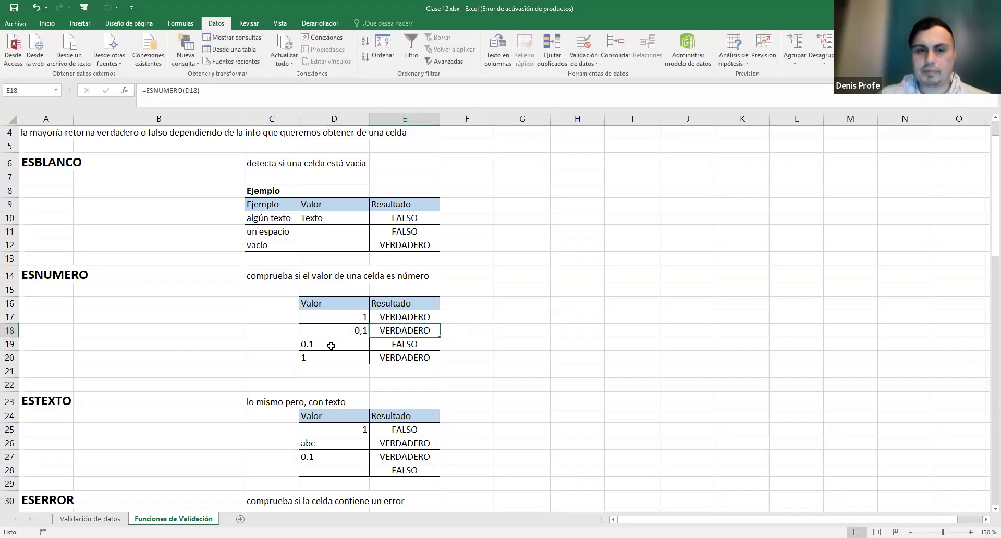
pyautogui.doubleClick(331, 344)
pyautogui.moveTo(335, 344); pyautogui.dragTo(293, 341)
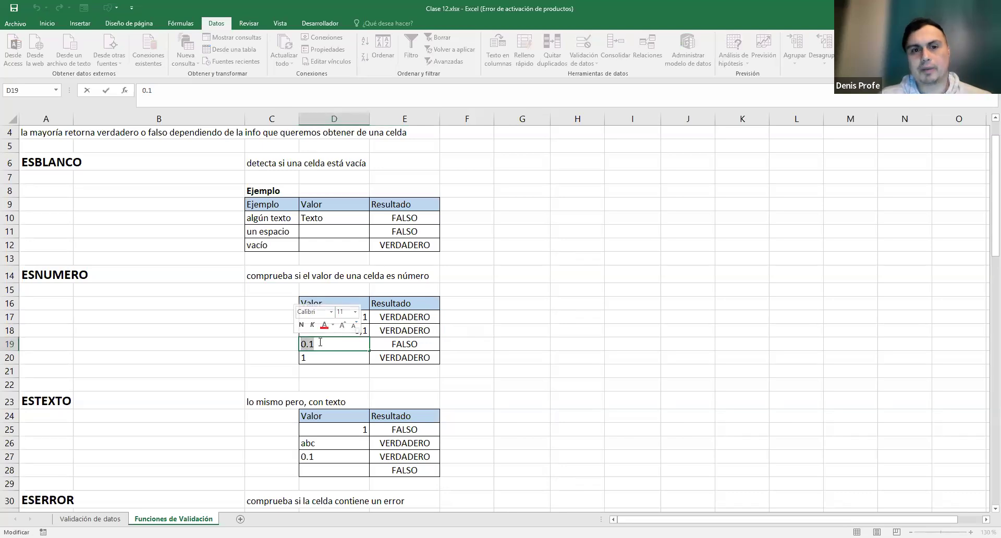
# - Point out the dot in D19's 0.1, show =ESNUMERO(D19) giving FALSO, and compare with 0,1 in D18
pyautogui.click(307, 344)
pyautogui.moveTo(305, 345); pyautogui.dragTo(309, 345)
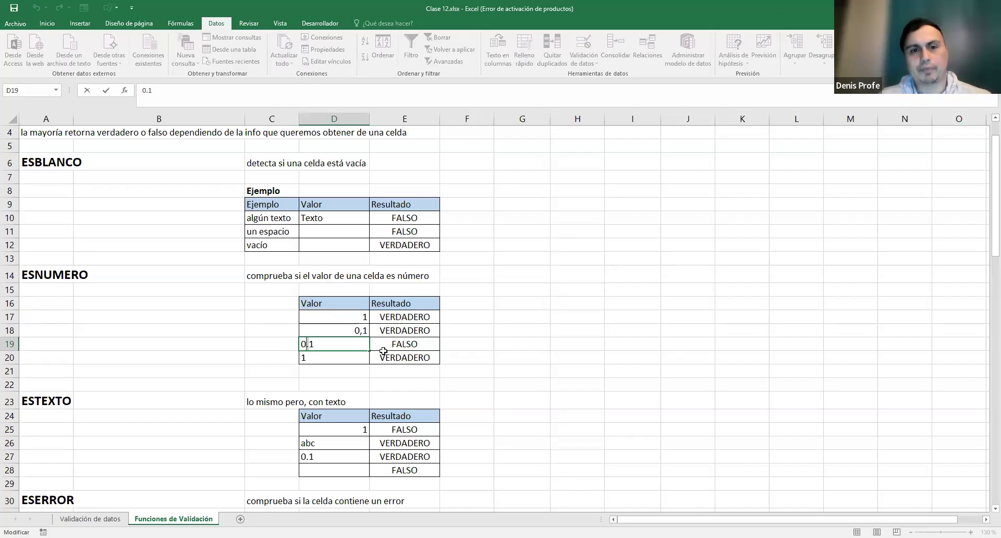
pyautogui.doubleClick(301, 343)
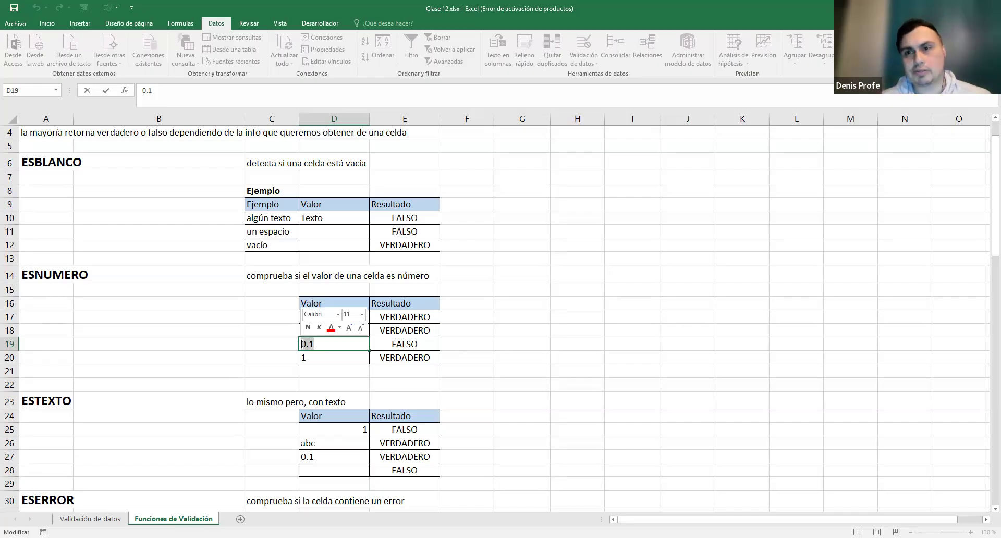
pyautogui.click(409, 345)
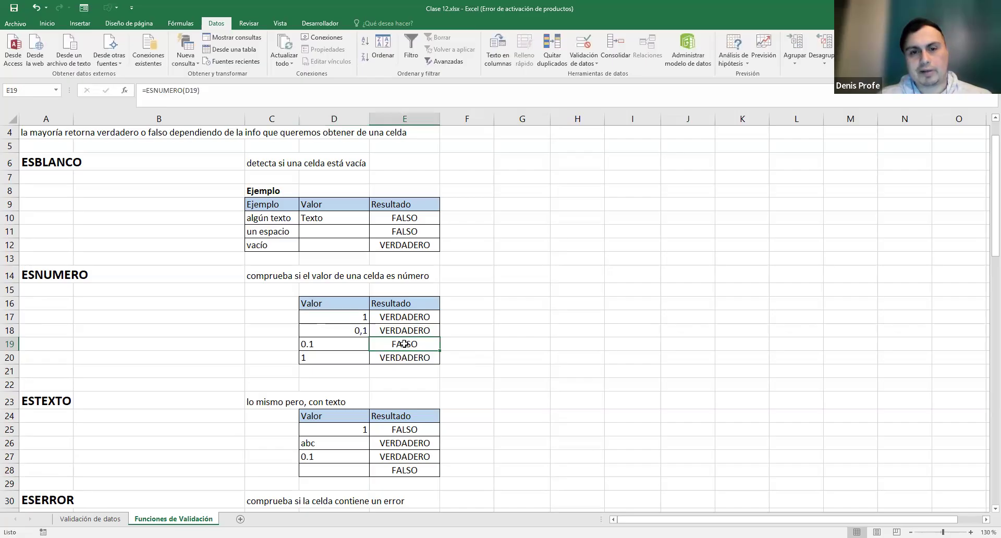
pyautogui.click(318, 343)
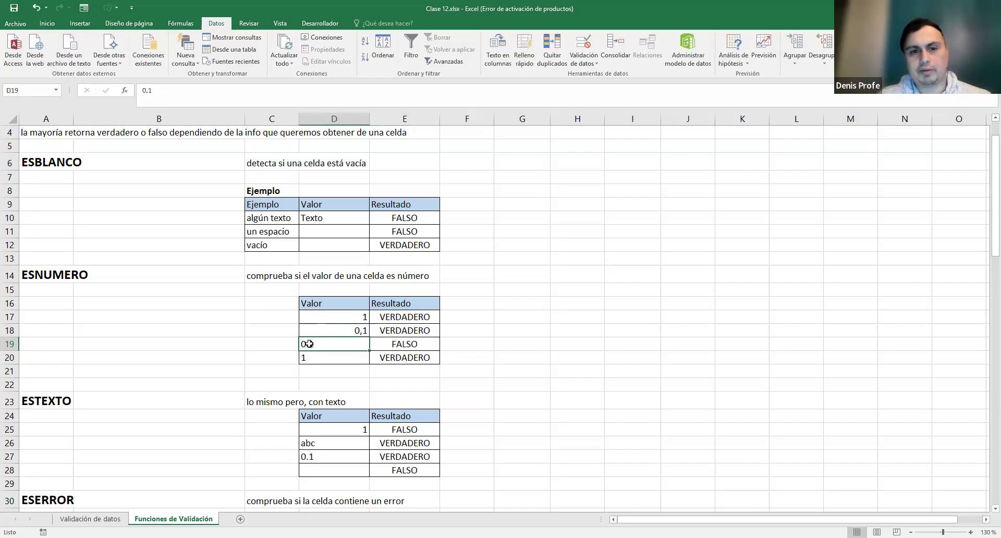
pyautogui.click(364, 331)
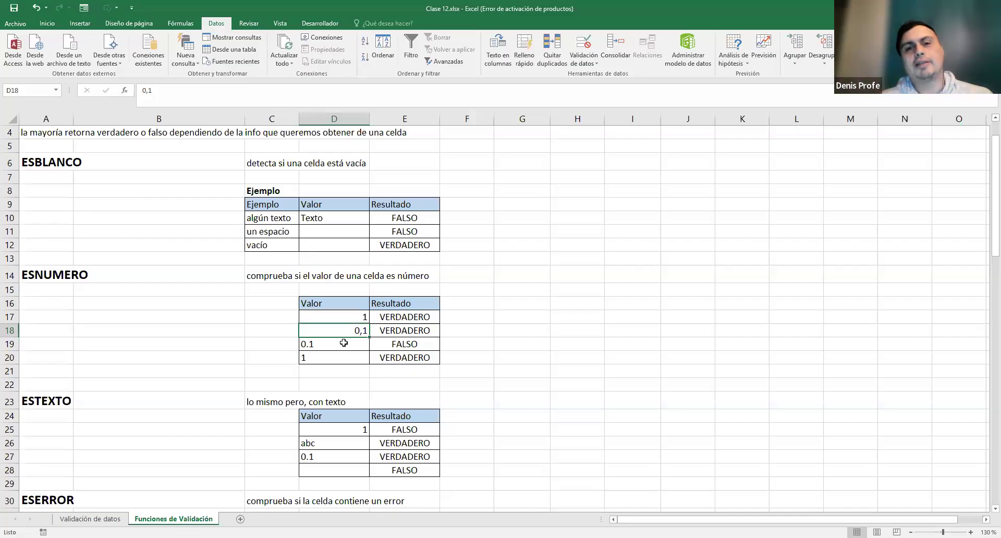
pyautogui.click(319, 346)
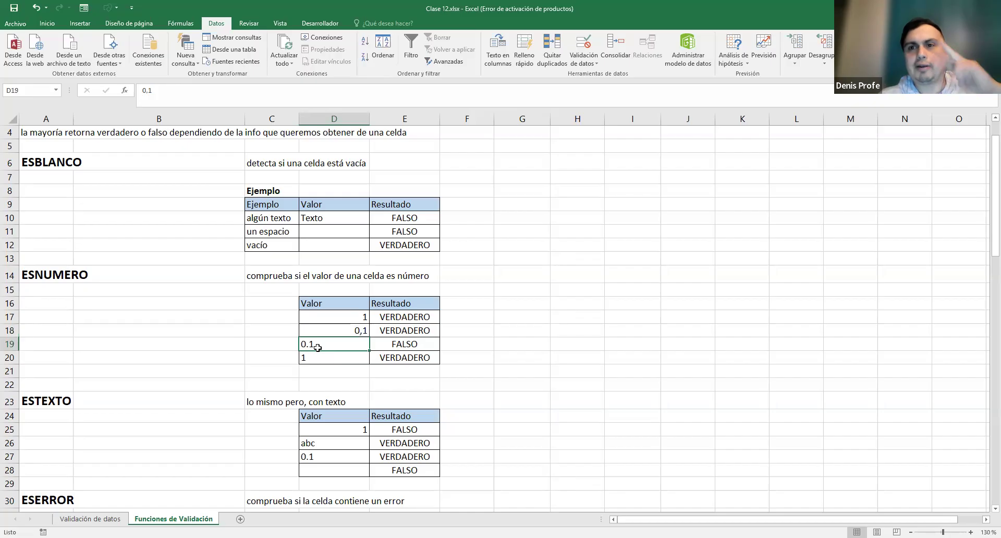
pyautogui.moveTo(362, 330); pyautogui.dragTo(387, 341)
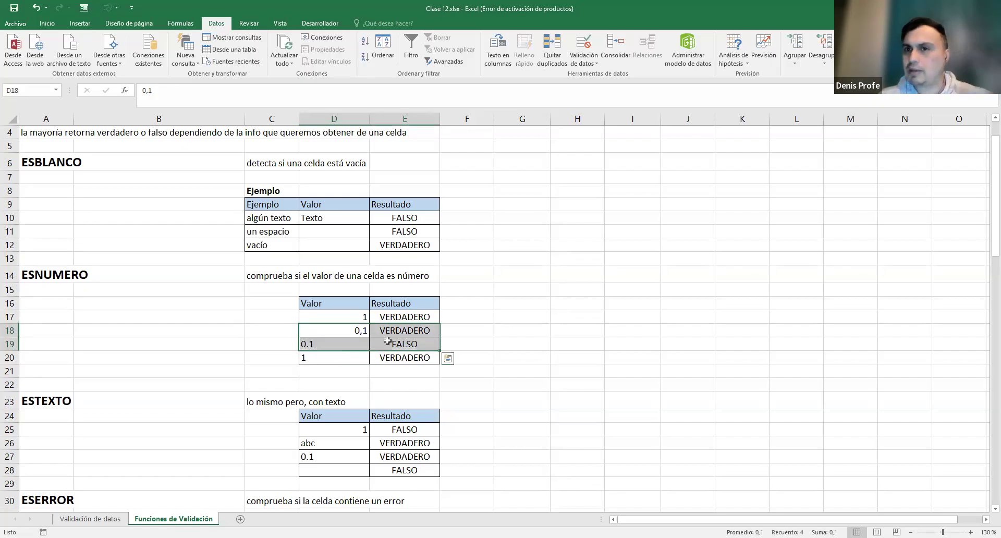
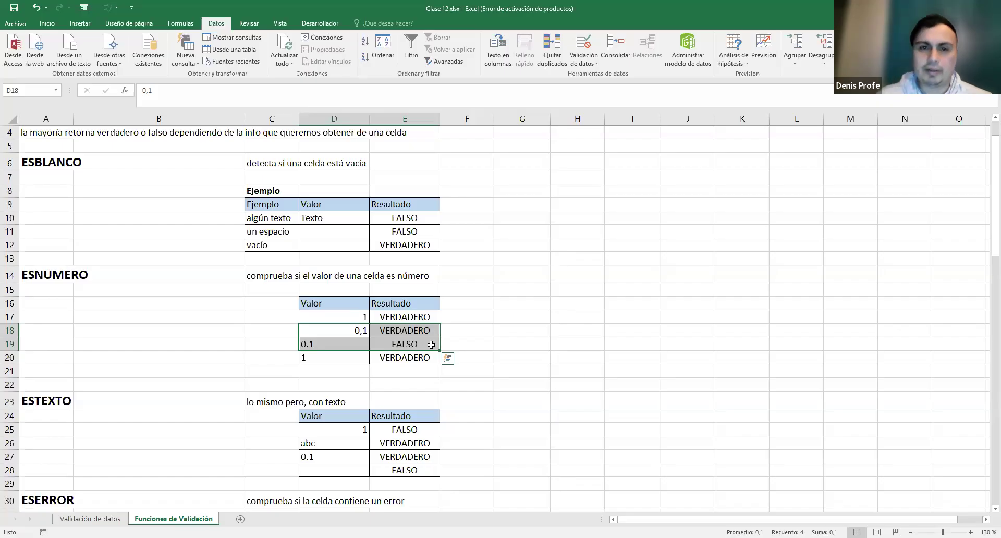
# - Try entering a lone decimal comma in an empty cell, then cancel it
pyautogui.click(566, 230)
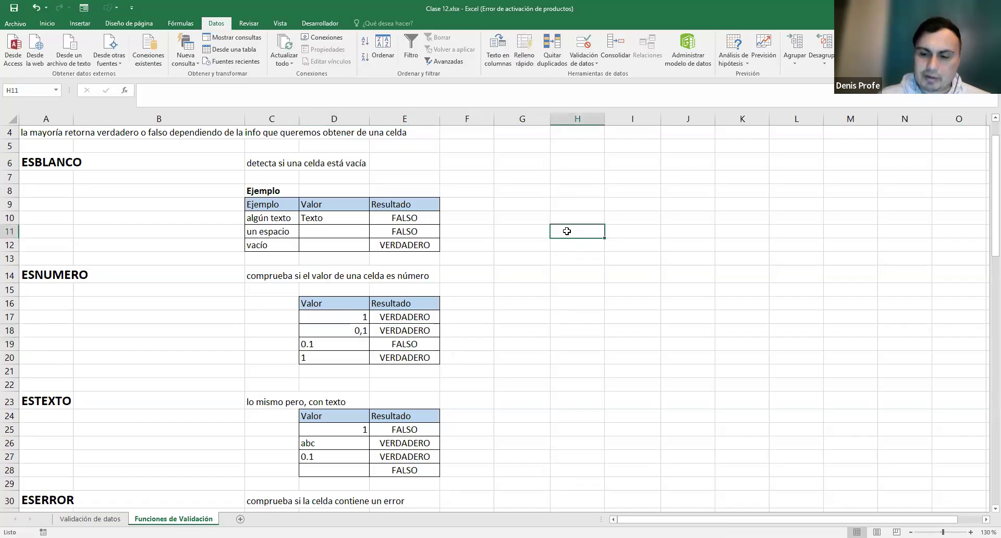
pyautogui.write(',')
pyautogui.moveTo(559, 232); pyautogui.dragTo(545, 233)
pyautogui.click(562, 231)
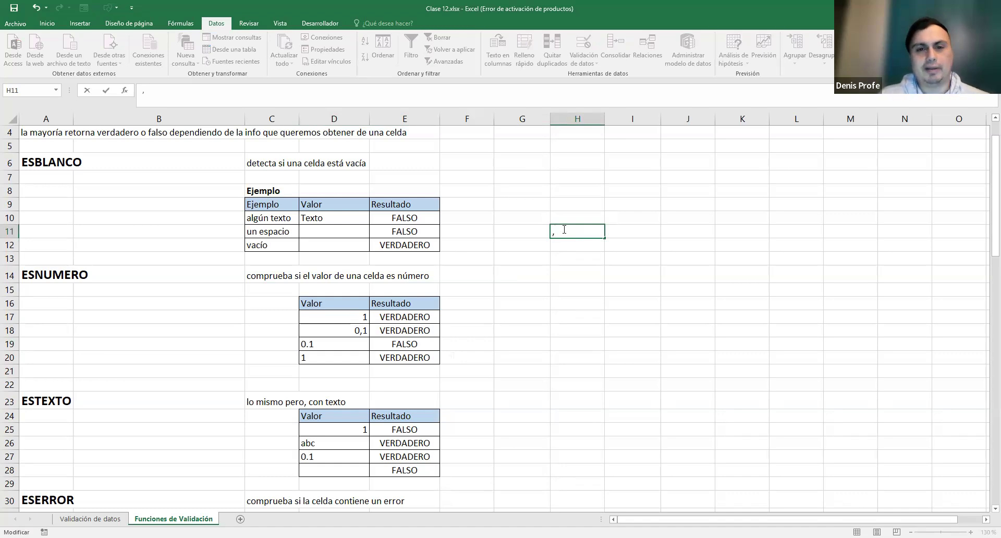
pyautogui.press('Escape')
pyautogui.click(586, 247)
pyautogui.click(580, 276)
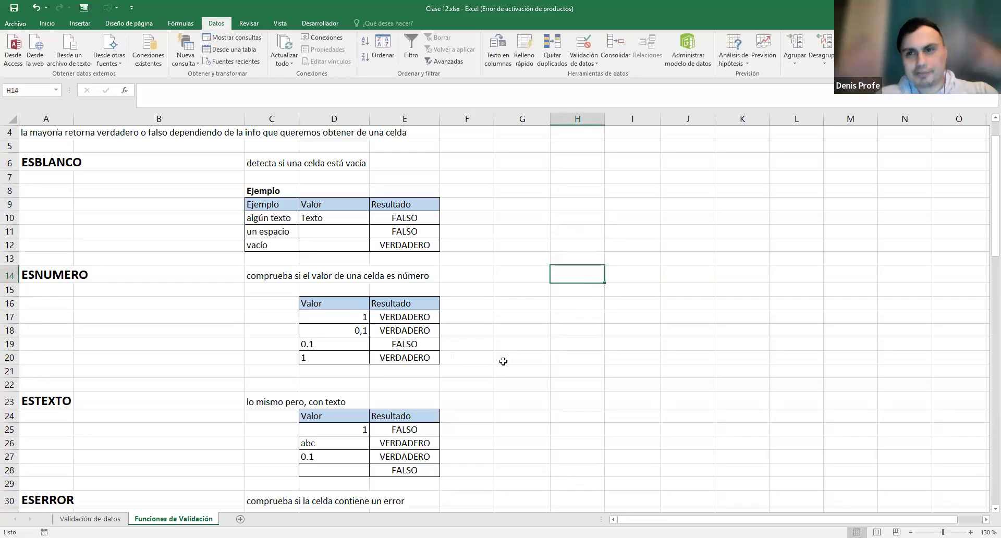
# - Compare the 0,1 and 0.1 example rows, then open D20's value 1
pyautogui.moveTo(324, 330); pyautogui.dragTo(407, 328)
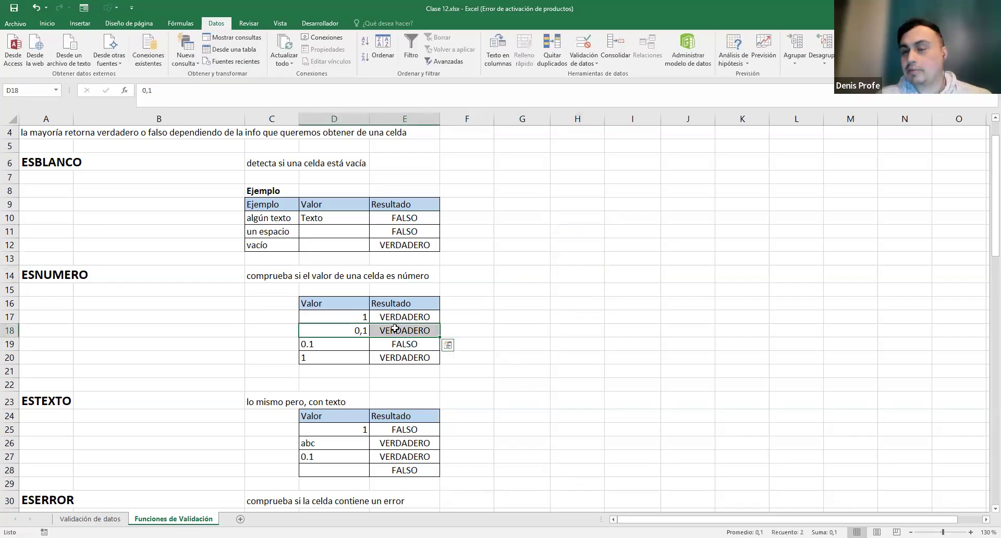
pyautogui.moveTo(332, 342); pyautogui.dragTo(401, 341)
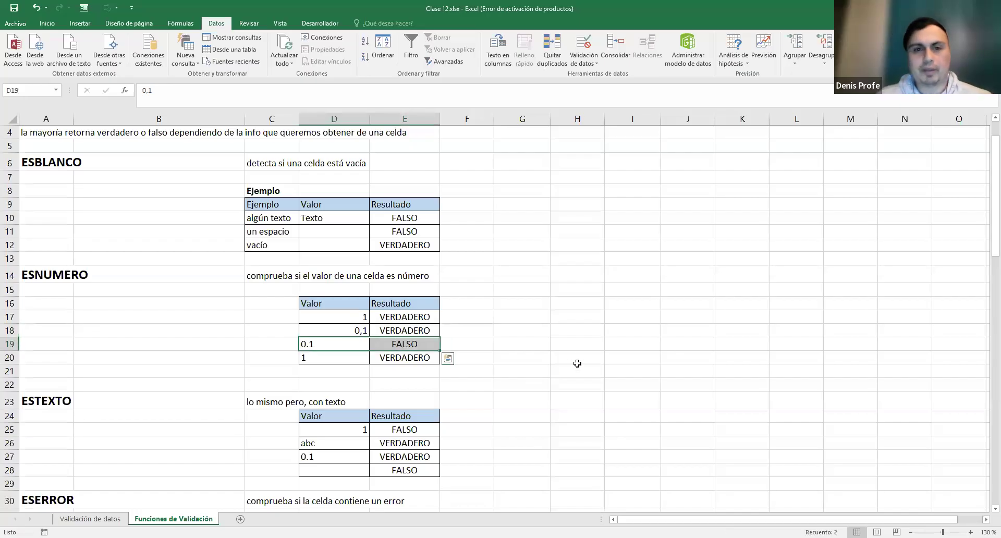
pyautogui.click(537, 349)
pyautogui.moveTo(311, 358); pyautogui.dragTo(392, 358)
pyautogui.doubleClick(317, 358)
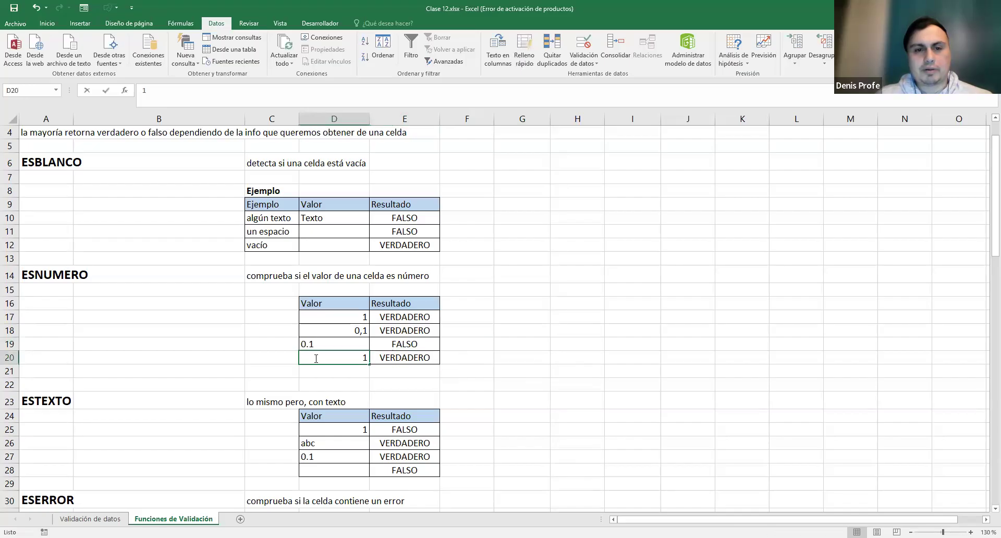
pyautogui.doubleClick(368, 357)
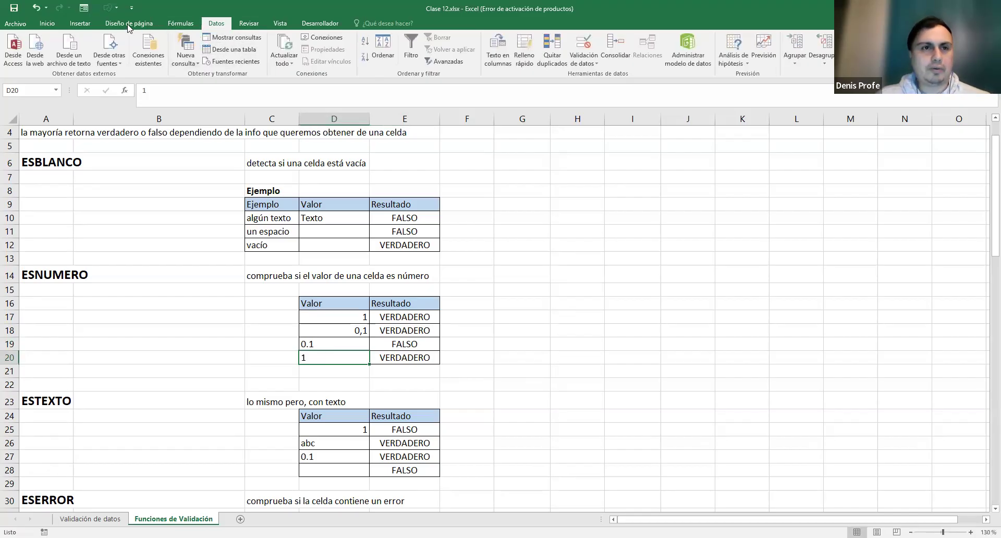
# - Bring up the Inicio formatting tools and check the formats of D17:D18 and D20
pyautogui.click(47, 24)
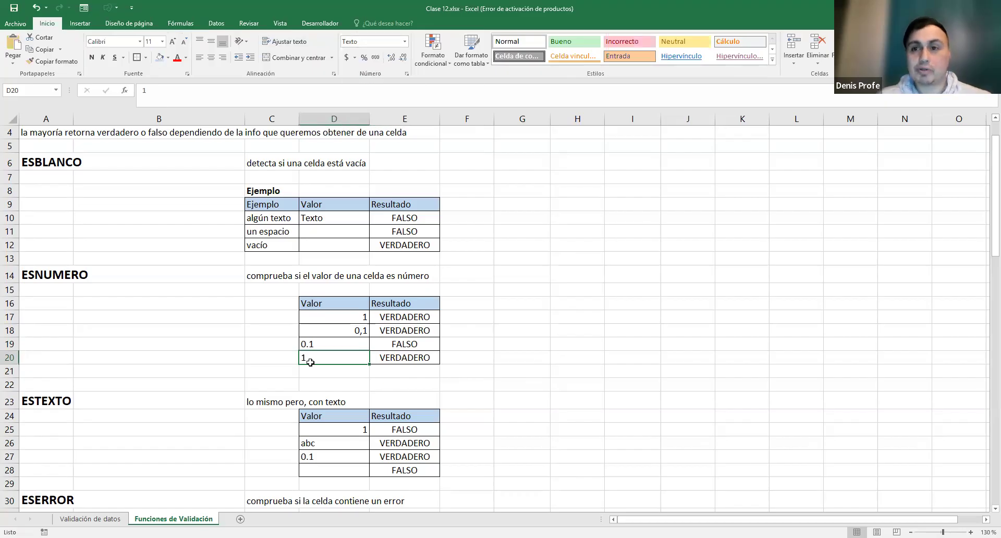
pyautogui.moveTo(358, 318); pyautogui.dragTo(359, 330)
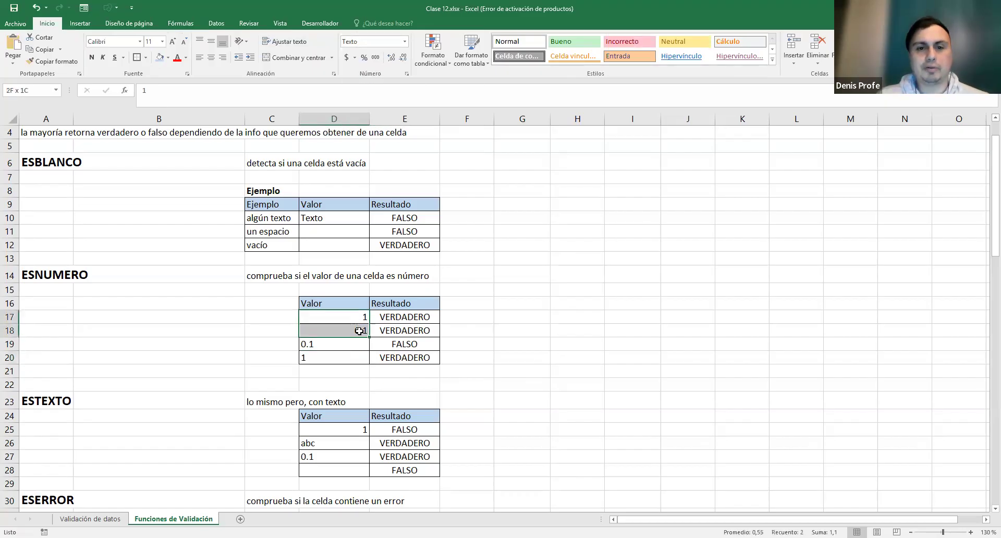
pyautogui.click(311, 359)
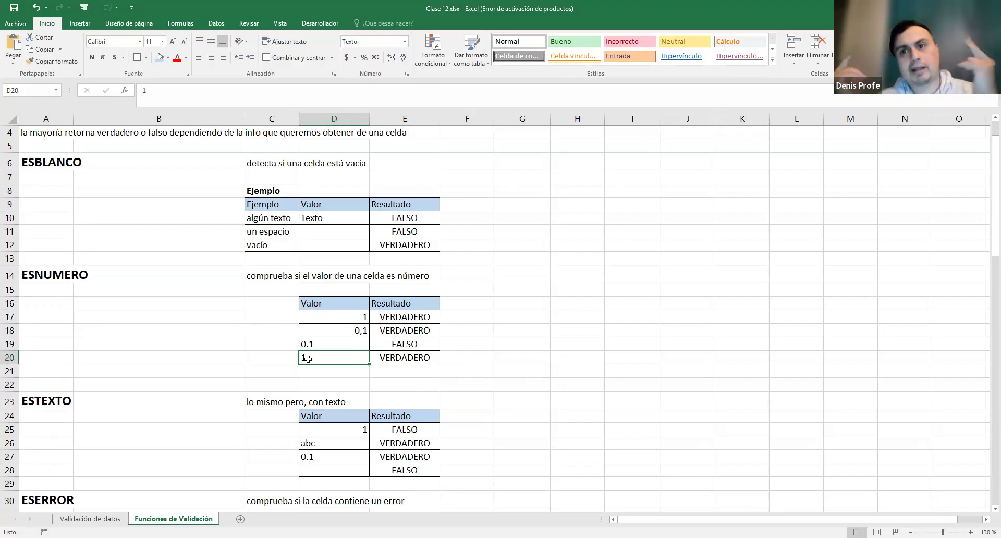
pyautogui.click(390, 360)
pyautogui.click(327, 360)
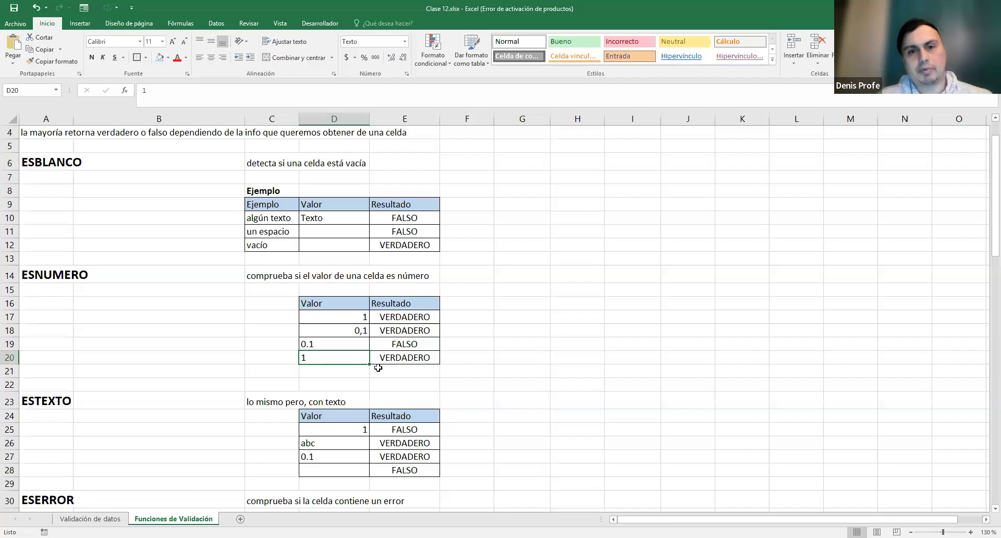
# - Show E20's =ESNUMERO(D20) formula and leave it unchanged
pyautogui.click(408, 359)
pyautogui.doubleClick(390, 357)
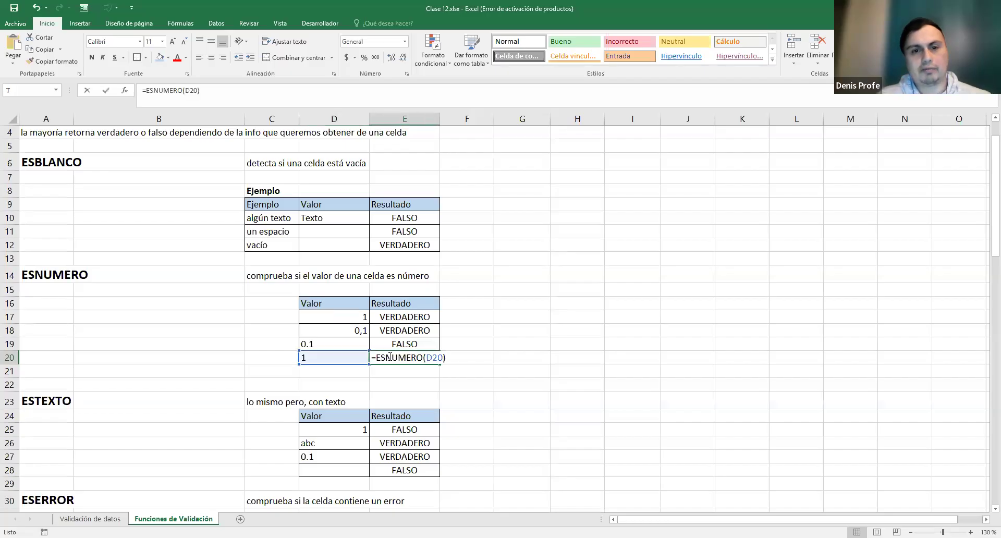
pyautogui.moveTo(376, 357); pyautogui.dragTo(449, 360)
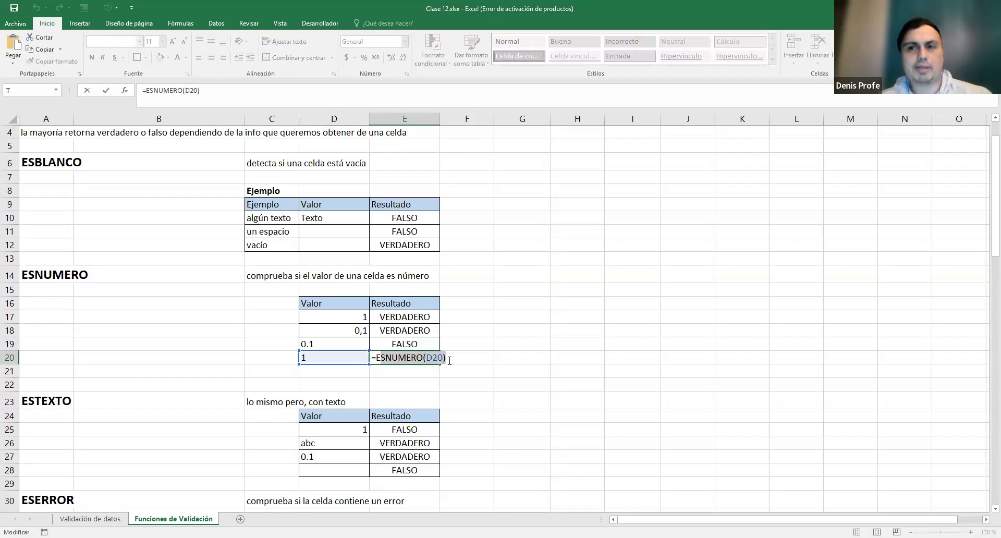
pyautogui.press('Escape')
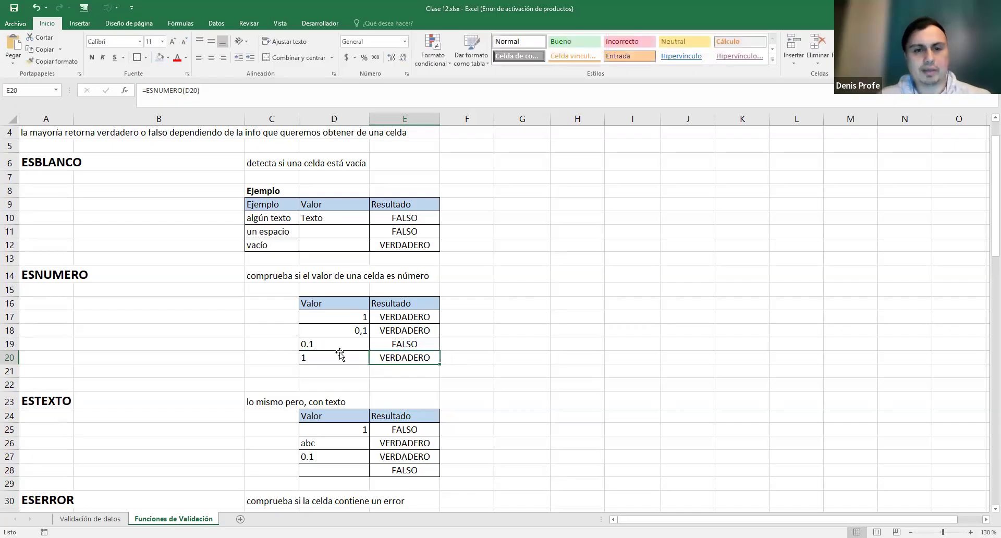
pyautogui.click(307, 354)
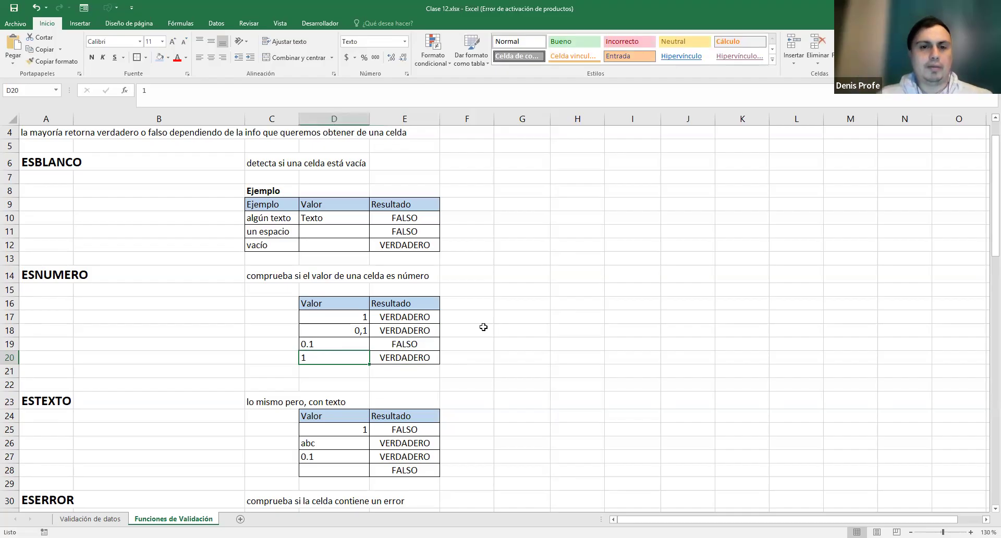
# - Select D17:D18 together with D20 to compare their sums
pyautogui.scroll(-2, 483, 326)
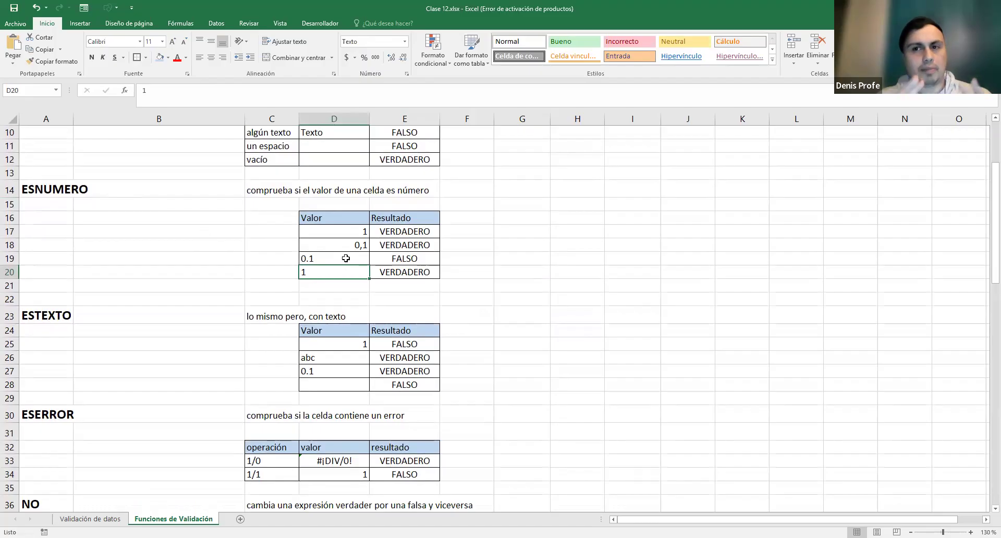
pyautogui.moveTo(340, 232); pyautogui.dragTo(339, 245)
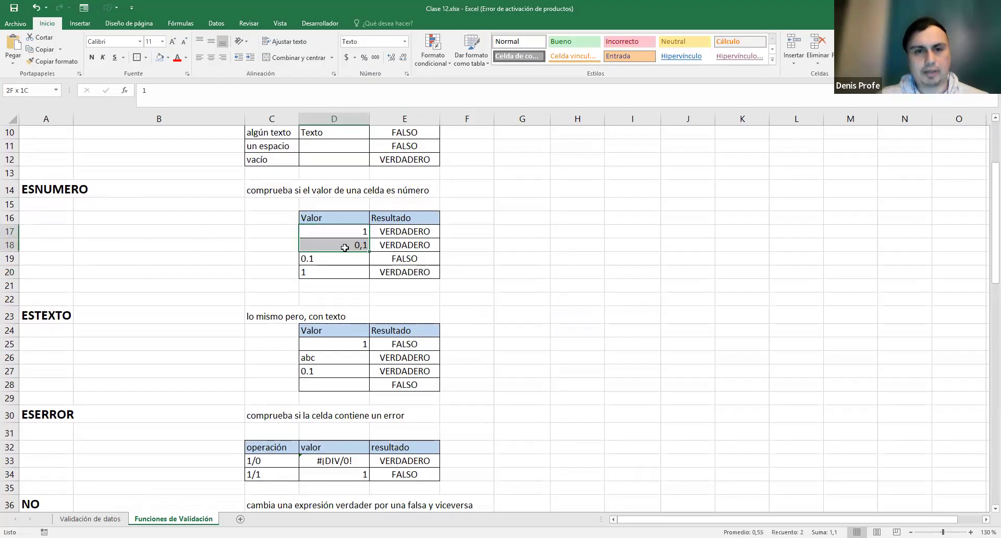
pyautogui.keyDown('ctrl'); pyautogui.click(337, 273); pyautogui.keyUp('ctrl')
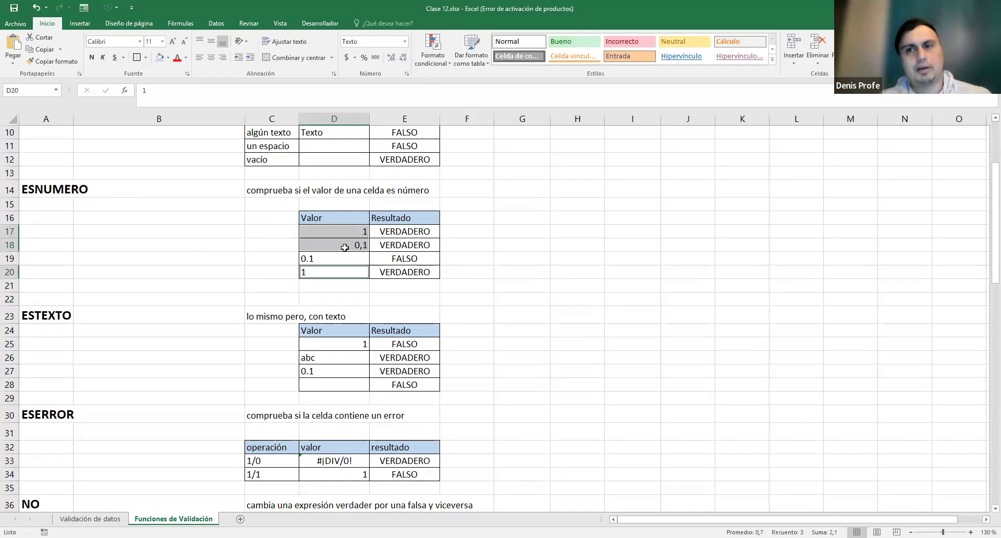
pyautogui.click(498, 233)
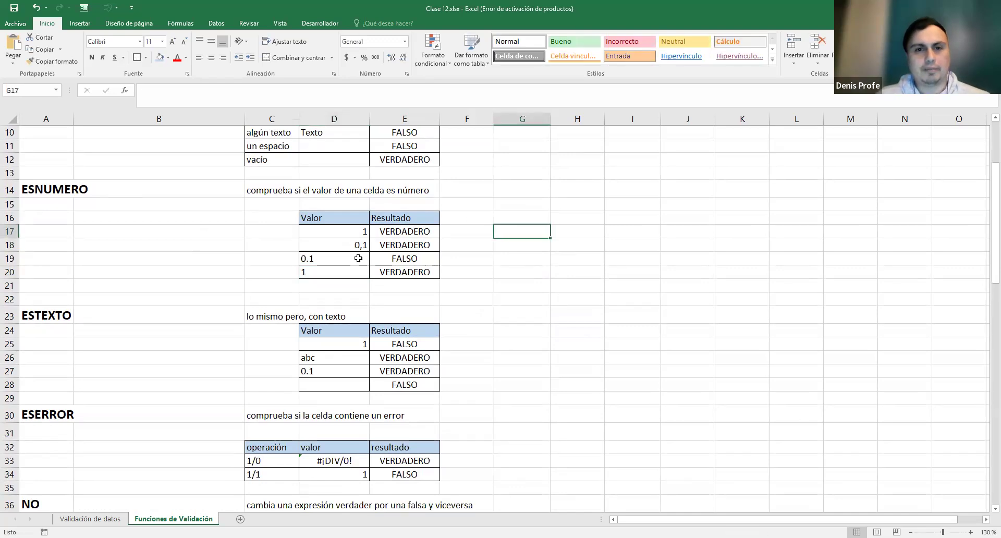
pyautogui.scroll(-1, 488, 235)
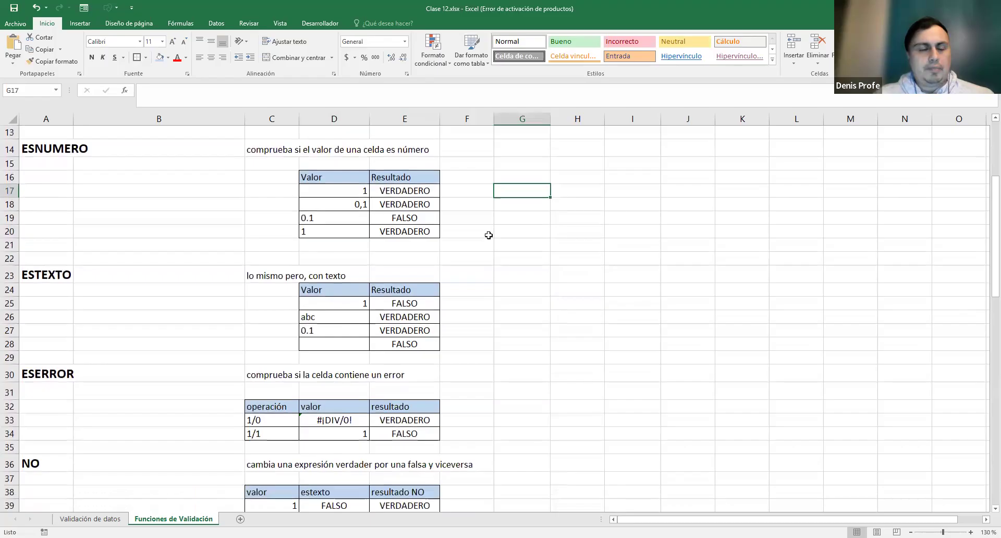
pyautogui.scroll(1, 488, 235)
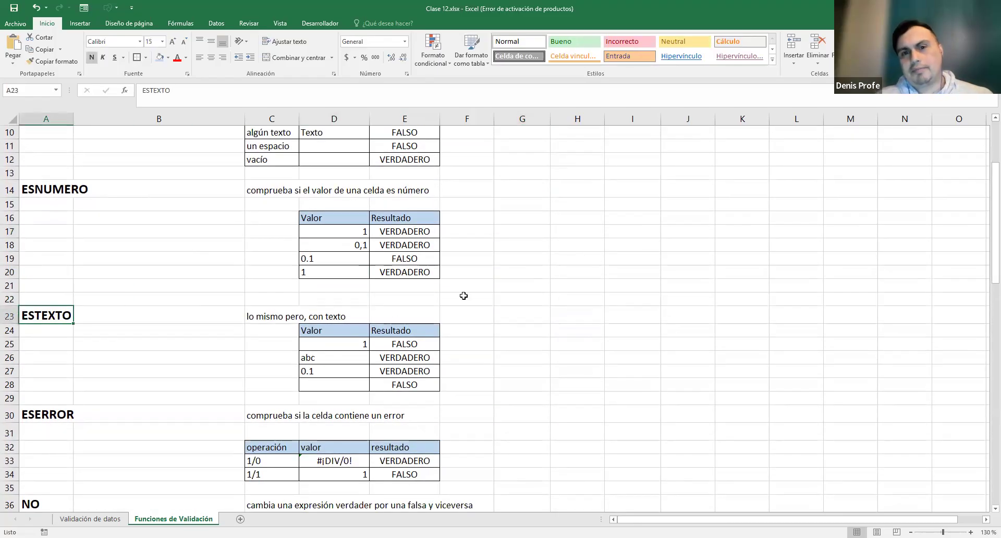
pyautogui.scroll(-1, 480, 288)
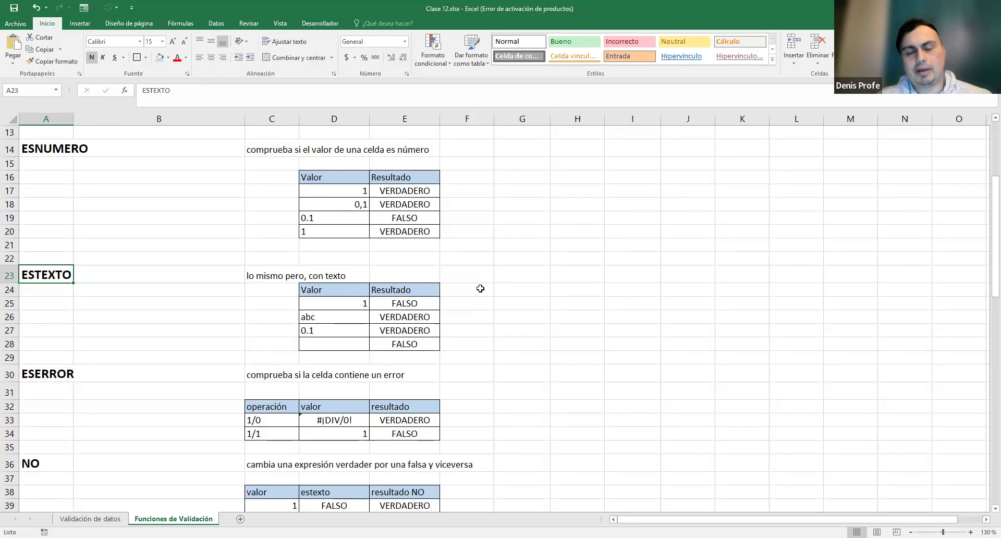
pyautogui.click(364, 303)
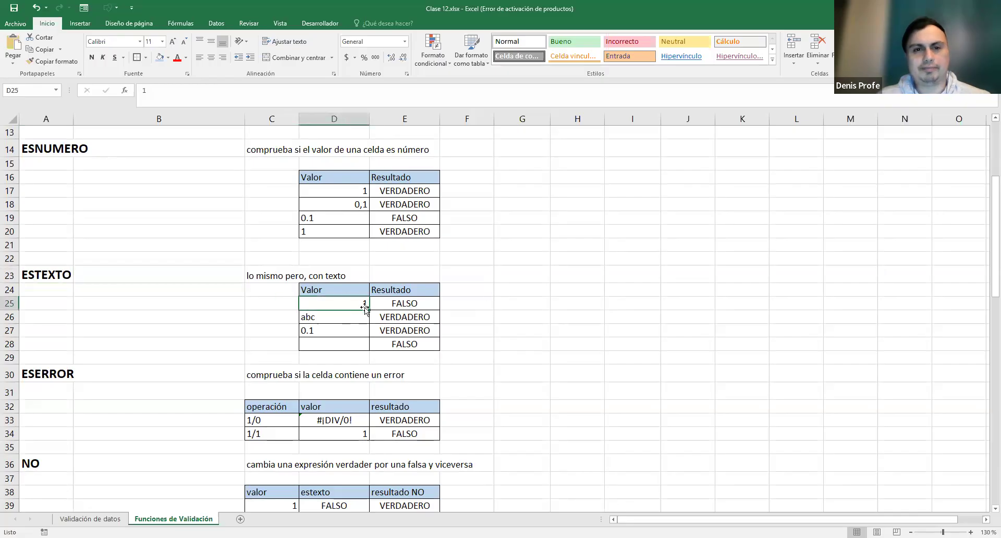
pyautogui.moveTo(455, 190); pyautogui.dragTo(459, 345)
pyautogui.moveTo(394, 305); pyautogui.dragTo(360, 305)
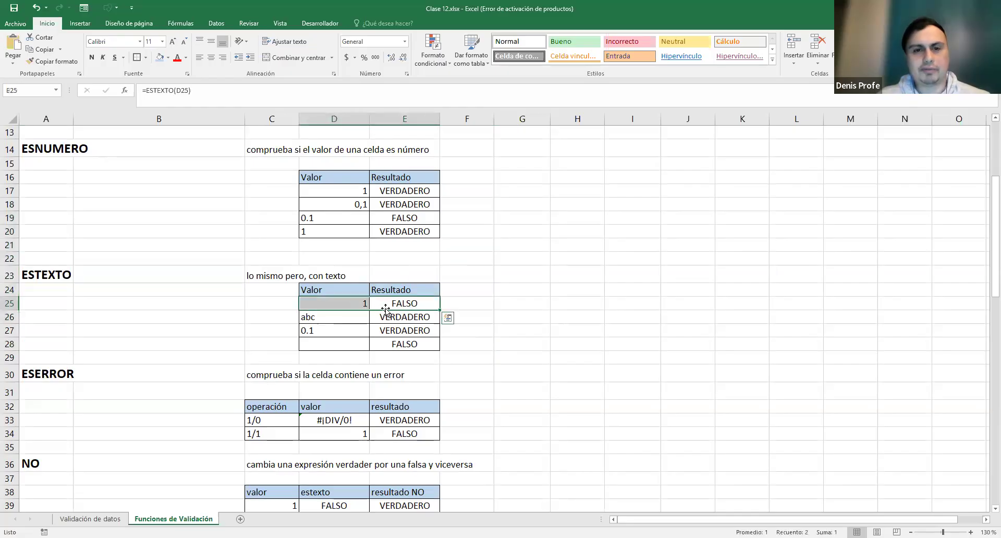
pyautogui.doubleClick(386, 307)
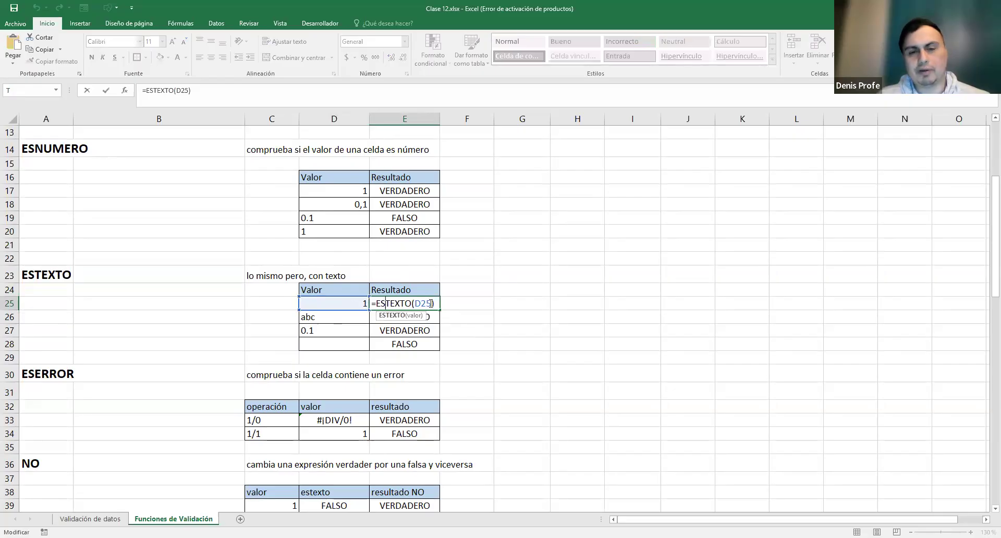
pyautogui.press('Escape')
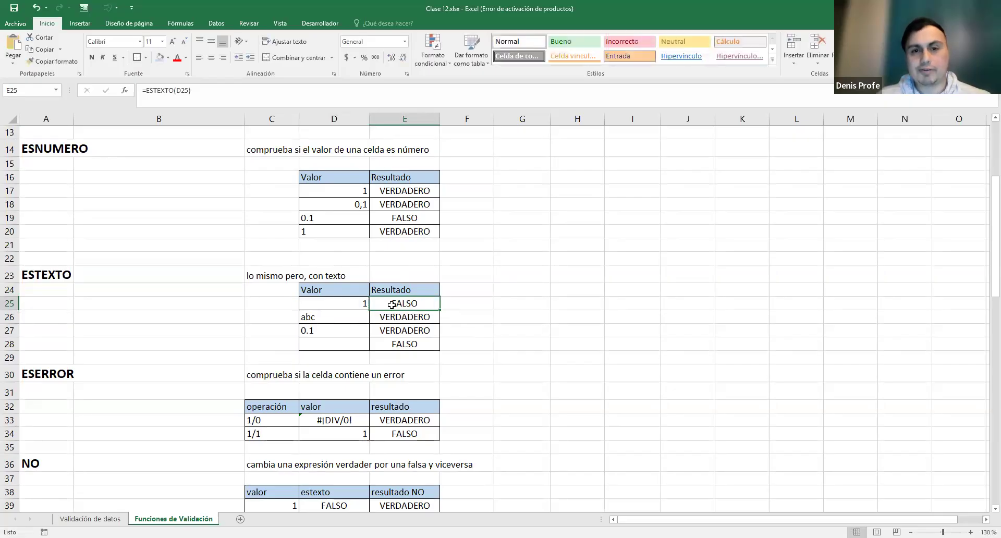
pyautogui.click(351, 302)
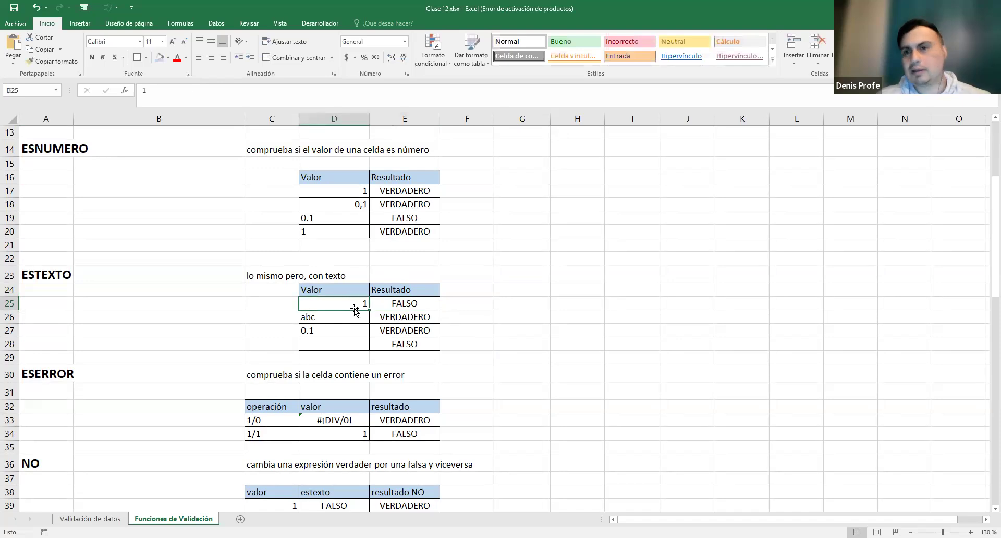
pyautogui.moveTo(365, 317)
pyautogui.mouseDown()
pyautogui.moveTo(417, 323)
pyautogui.moveTo(364, 334)
pyautogui.mouseUp()
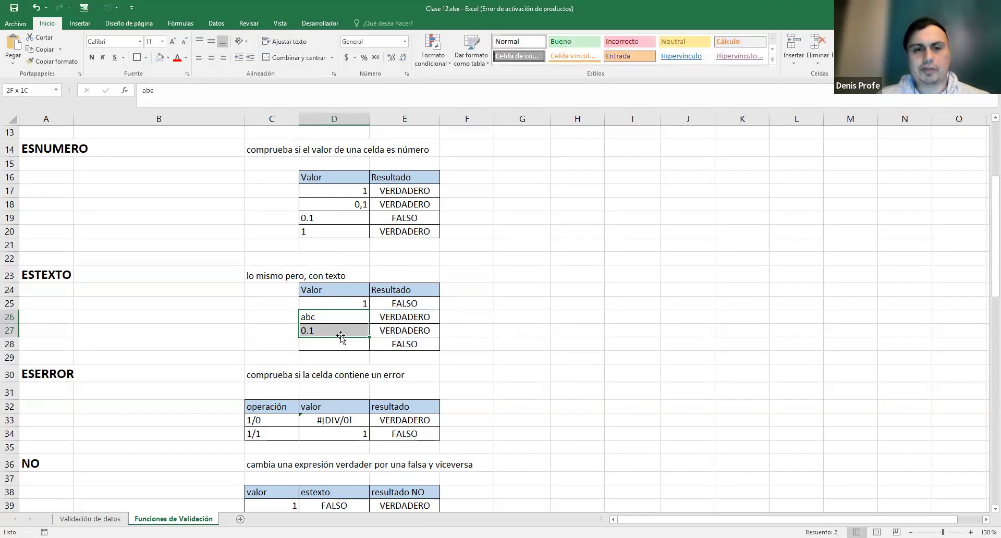
pyautogui.moveTo(410, 313); pyautogui.dragTo(345, 330)
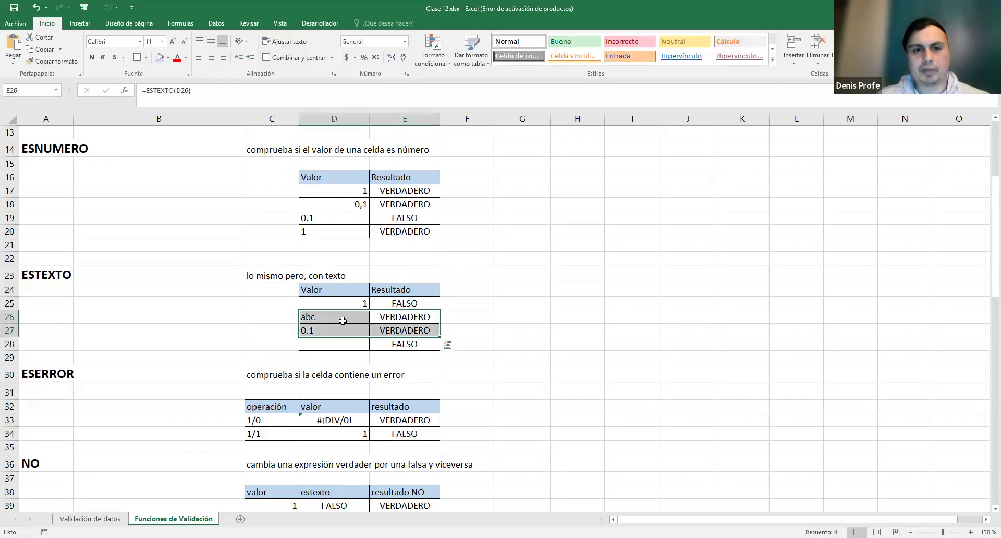
pyautogui.moveTo(317, 218); pyautogui.dragTo(331, 218)
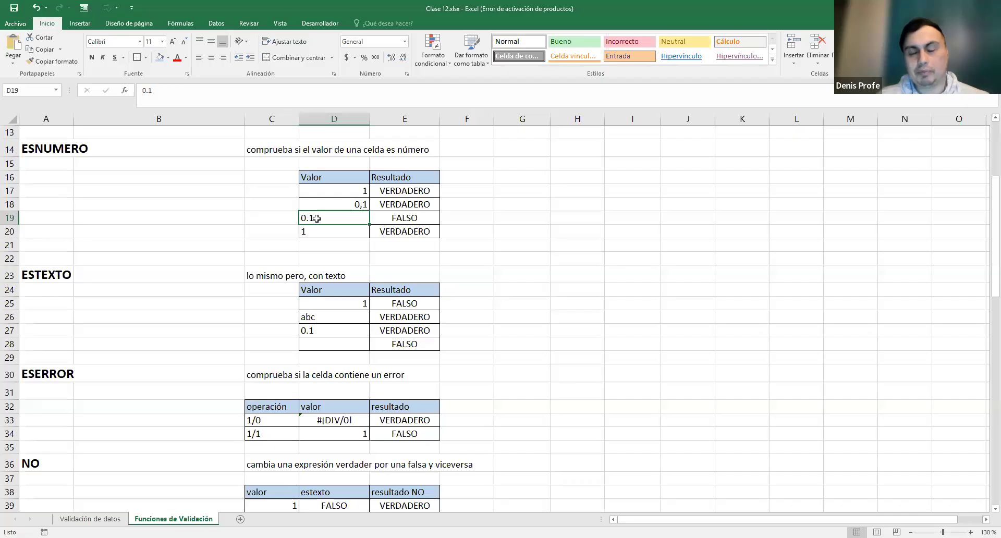
pyautogui.click(327, 328)
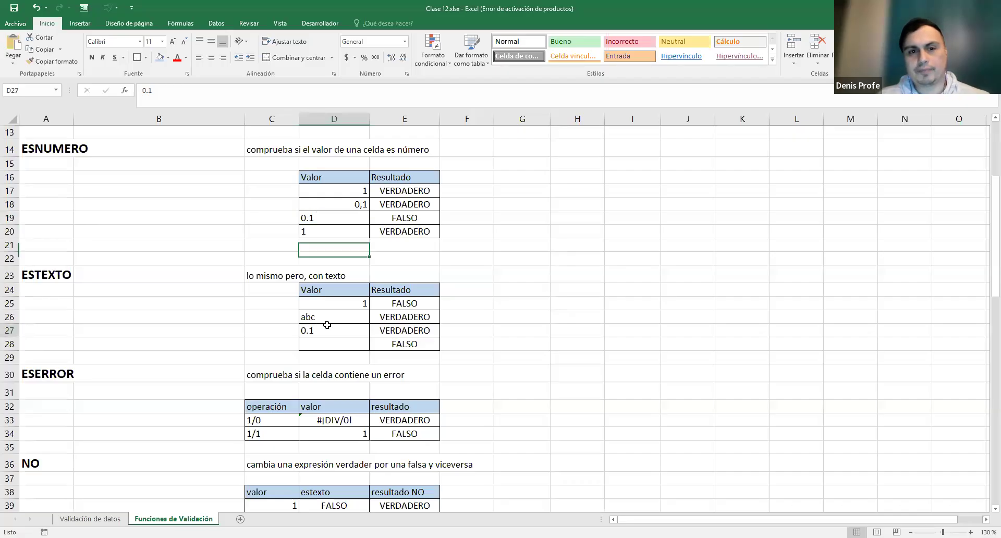
pyautogui.moveTo(416, 329); pyautogui.dragTo(333, 327)
pyautogui.click(398, 330)
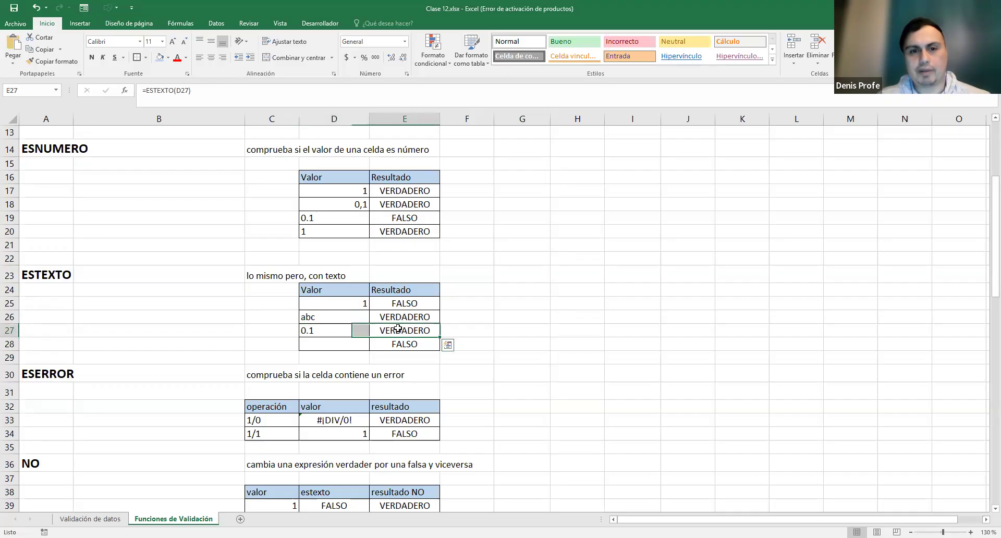
pyautogui.doubleClick(399, 332)
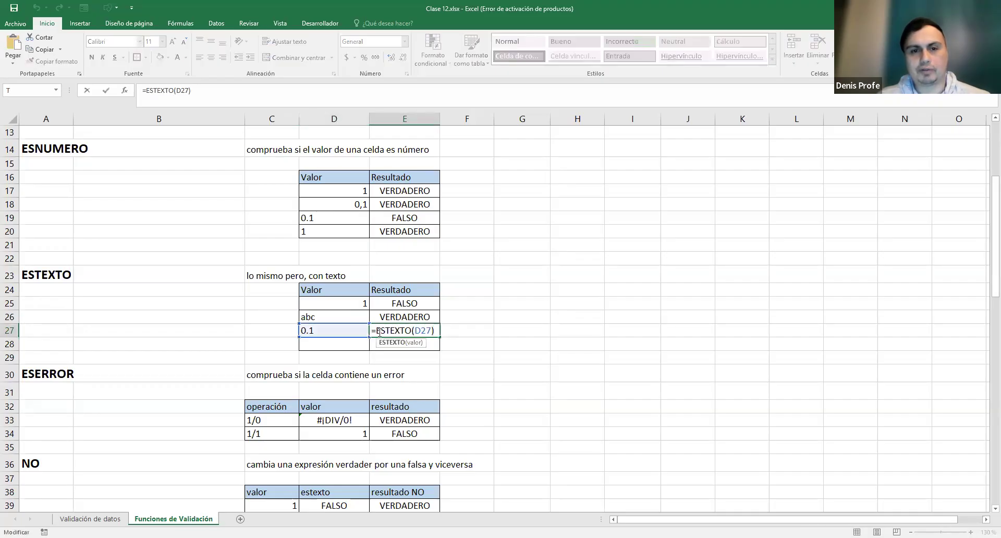
pyautogui.doubleClick(407, 329)
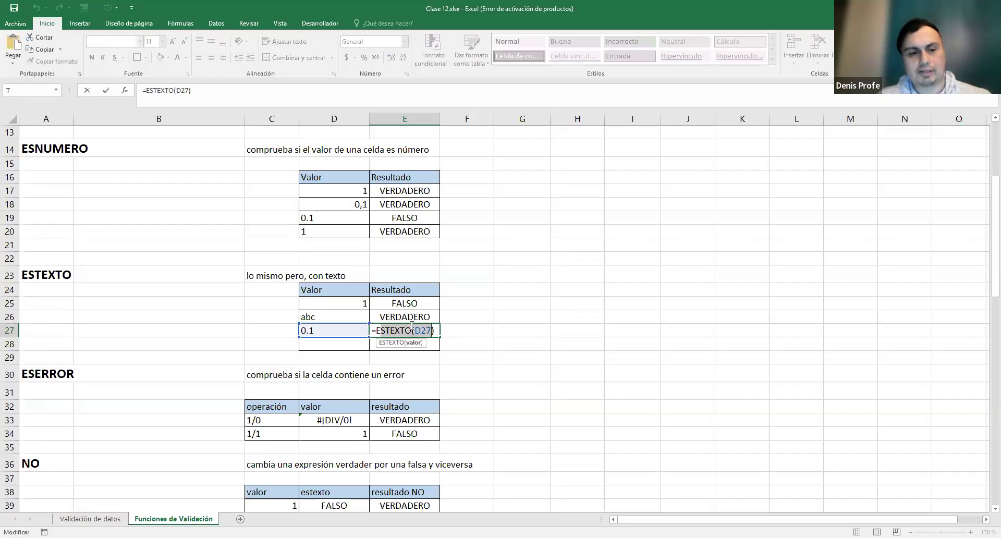
pyautogui.press('Escape')
pyautogui.click(396, 343)
pyautogui.doubleClick(344, 344)
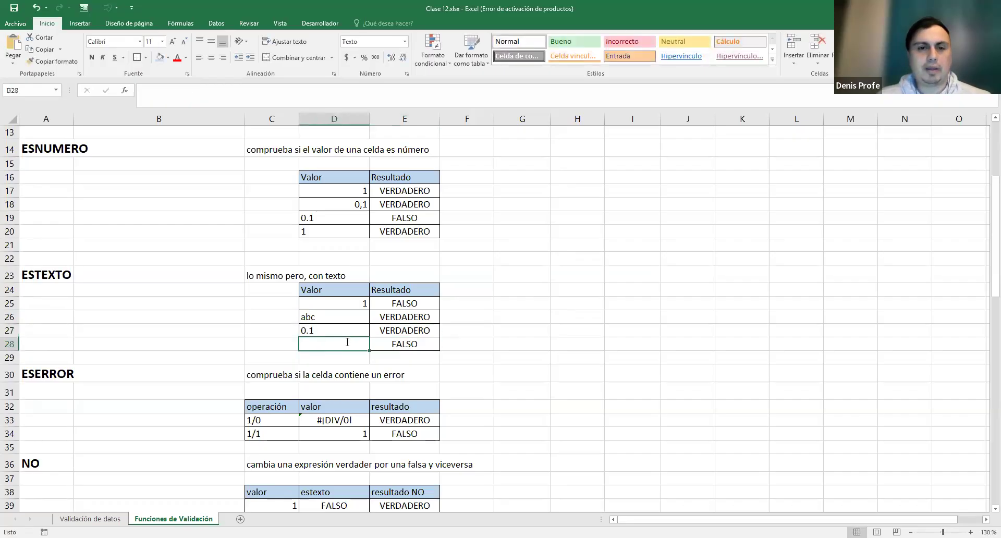
pyautogui.click(336, 344)
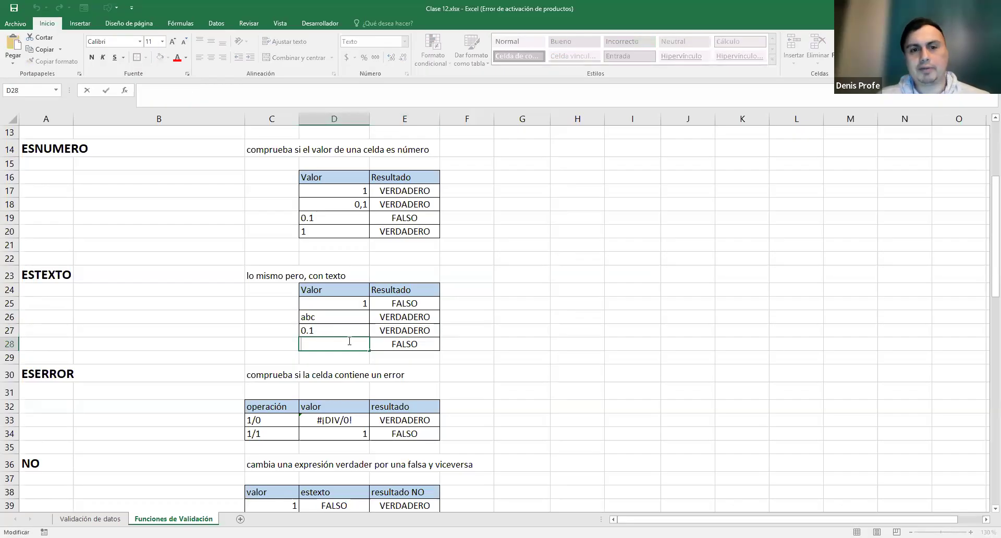
pyautogui.click(413, 345)
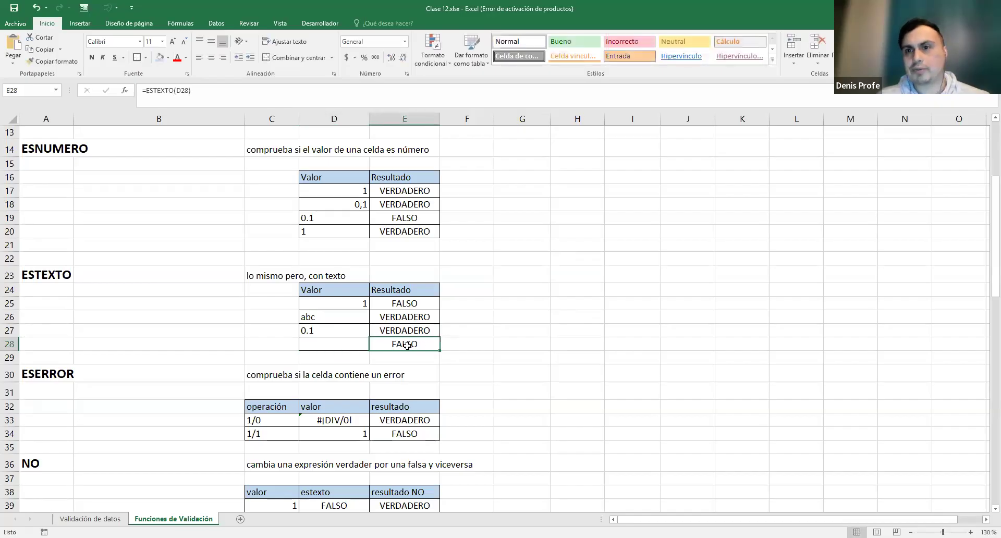
pyautogui.click(349, 341)
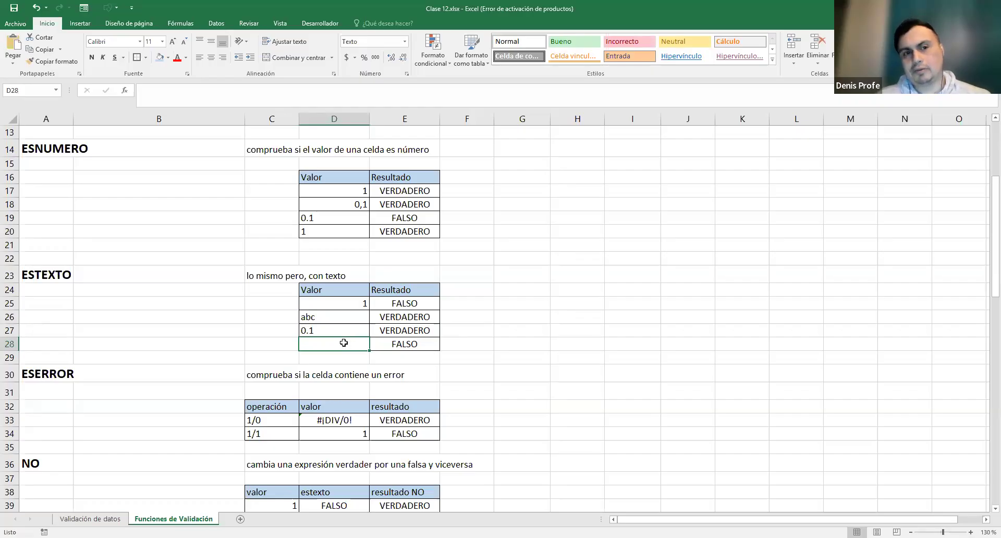
pyautogui.click(404, 344)
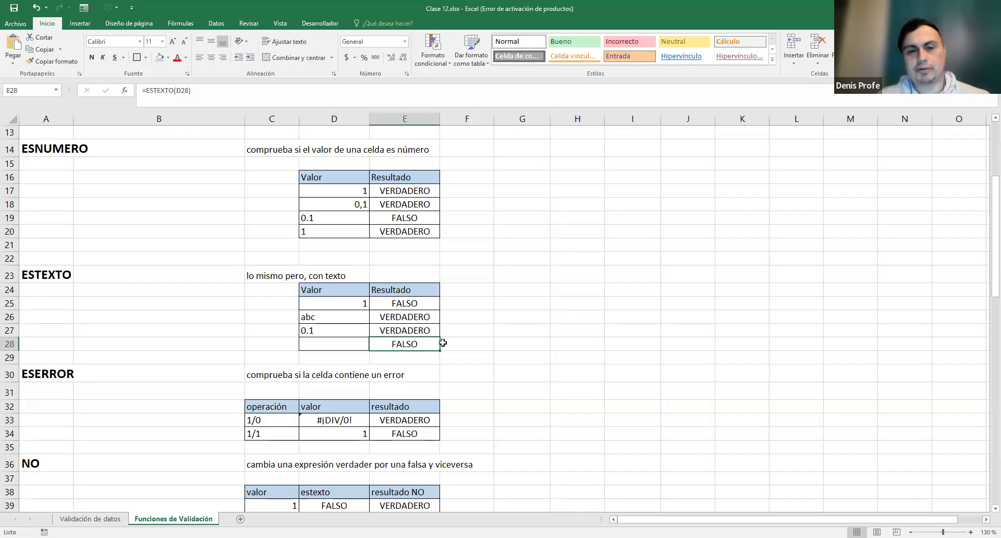
pyautogui.click(511, 281)
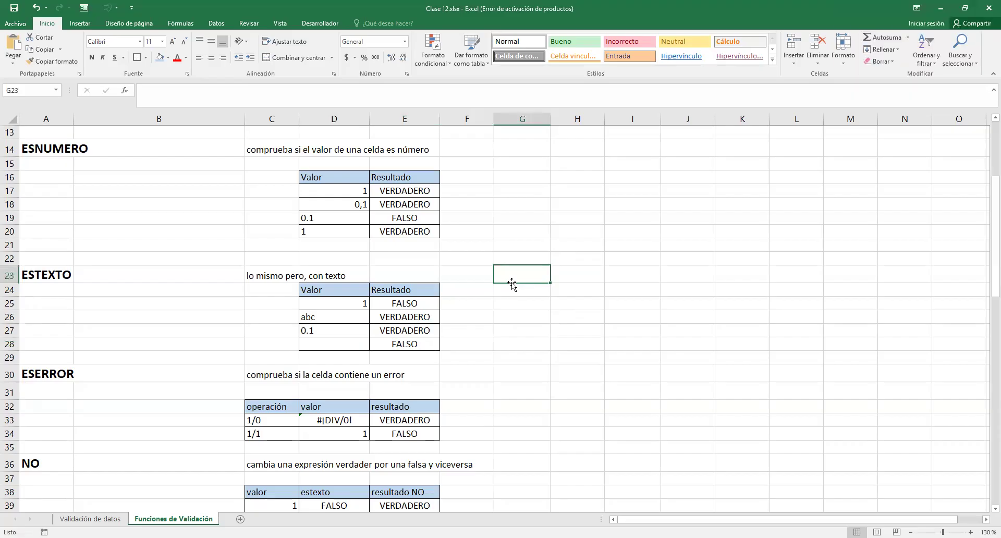
pyautogui.doubleClick(332, 344)
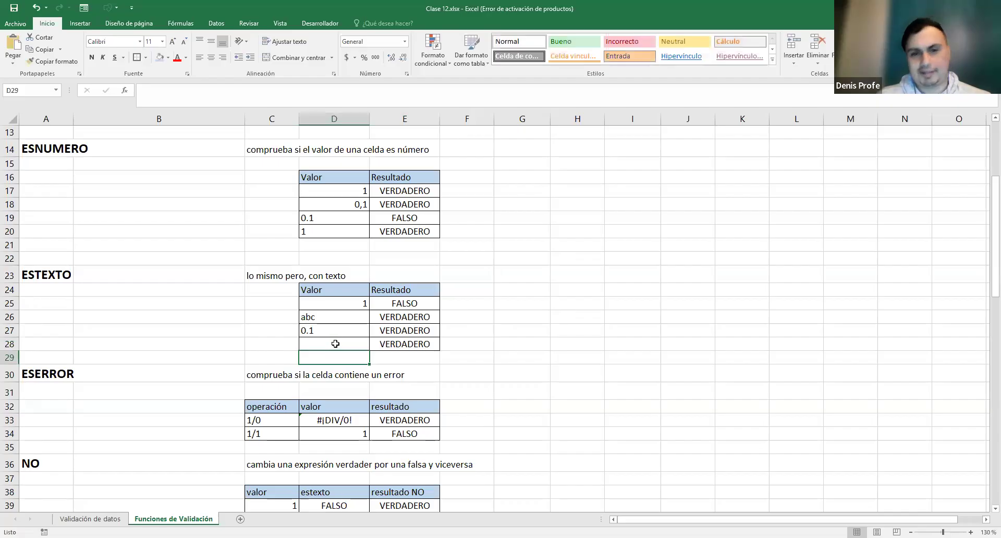
pyautogui.press('Return')
pyautogui.doubleClick(342, 343)
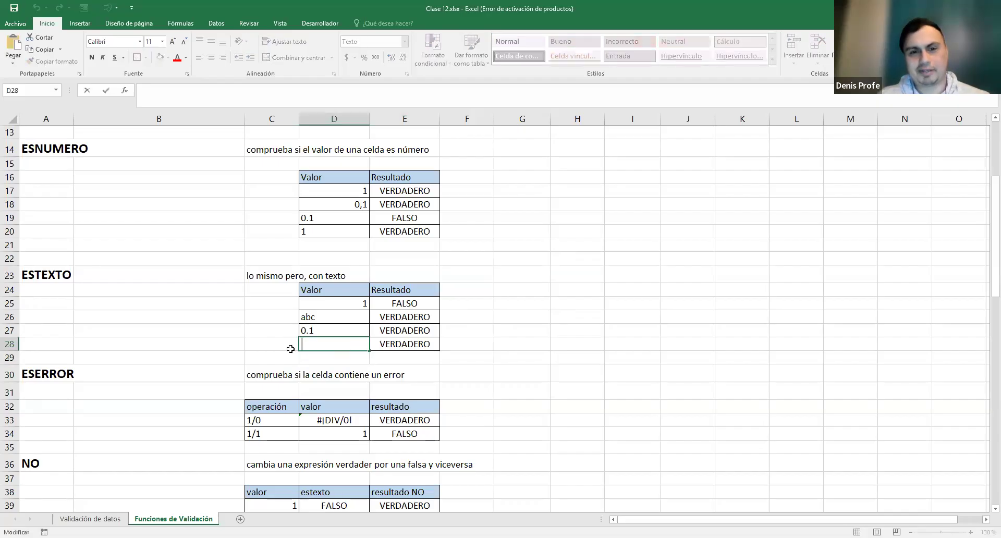
pyautogui.press('BackSpace')
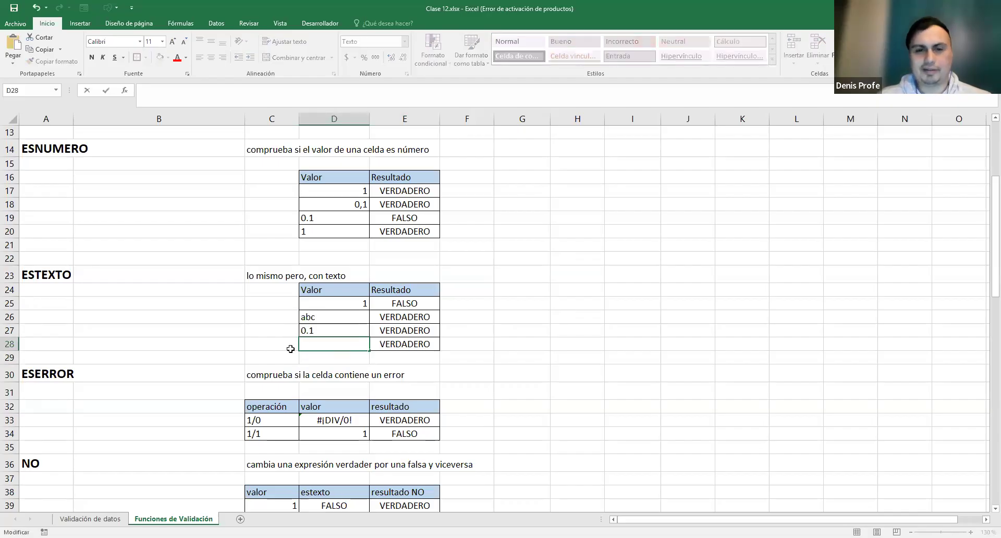
pyautogui.press('Return')
pyautogui.click(328, 342)
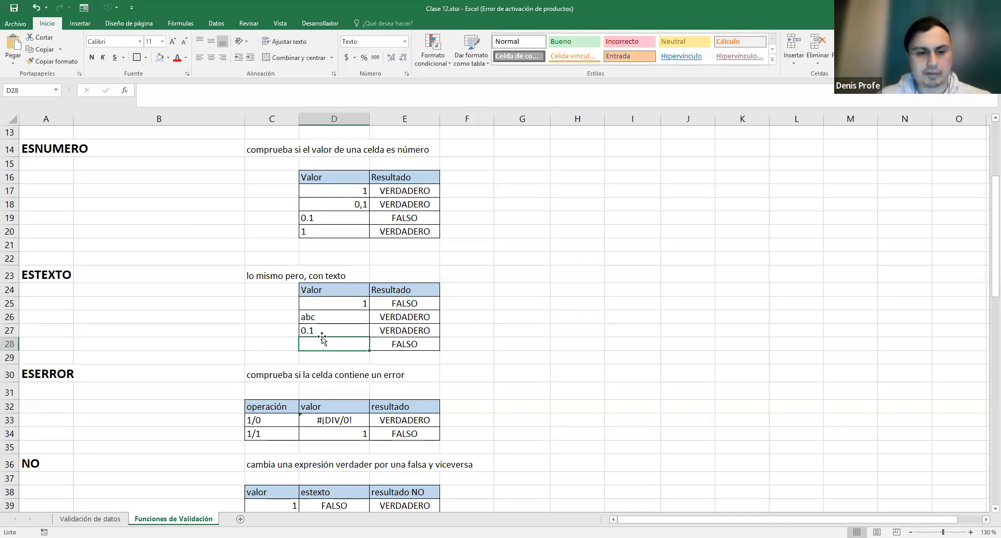
pyautogui.write('#')
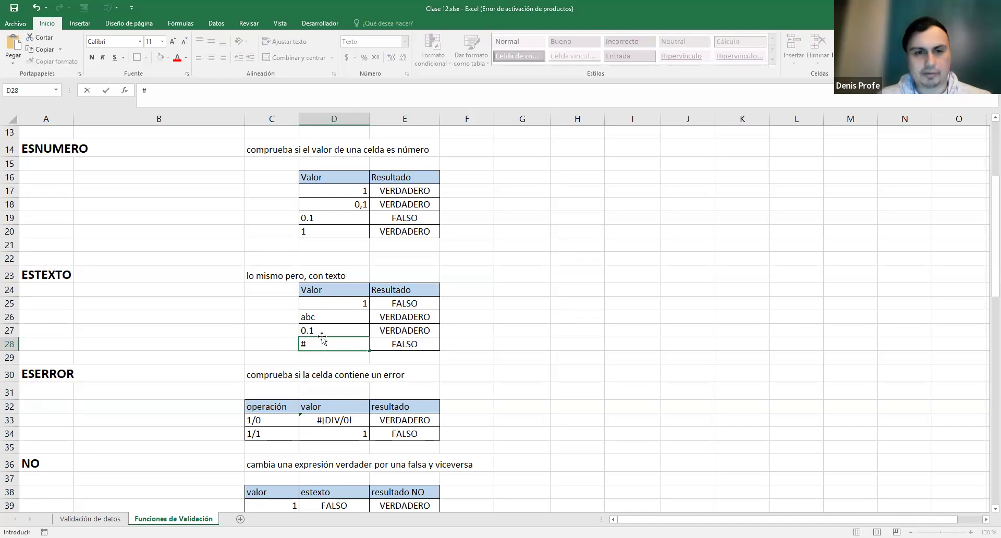
pyautogui.press('Return')
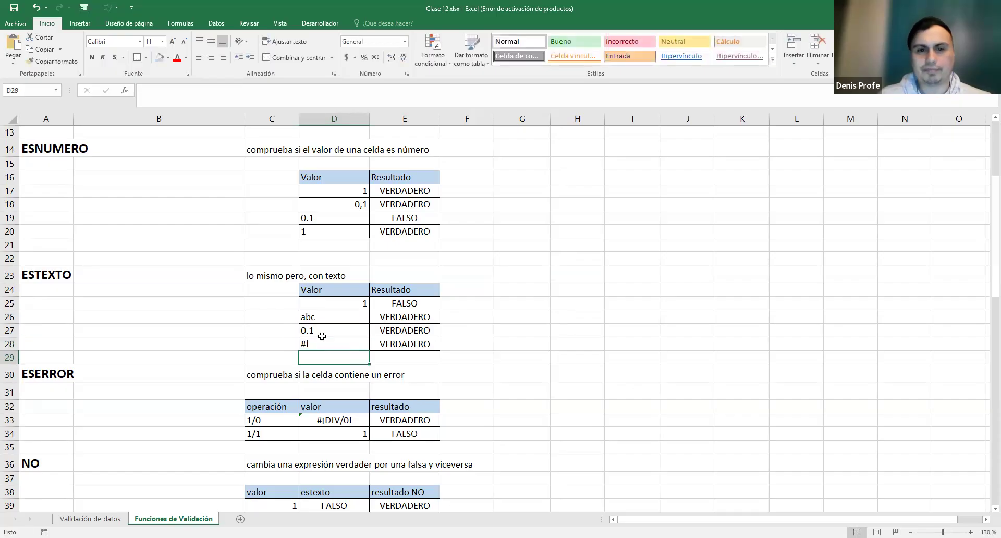
pyautogui.click(388, 349)
pyautogui.doubleClick(359, 343)
pyautogui.press('Return')
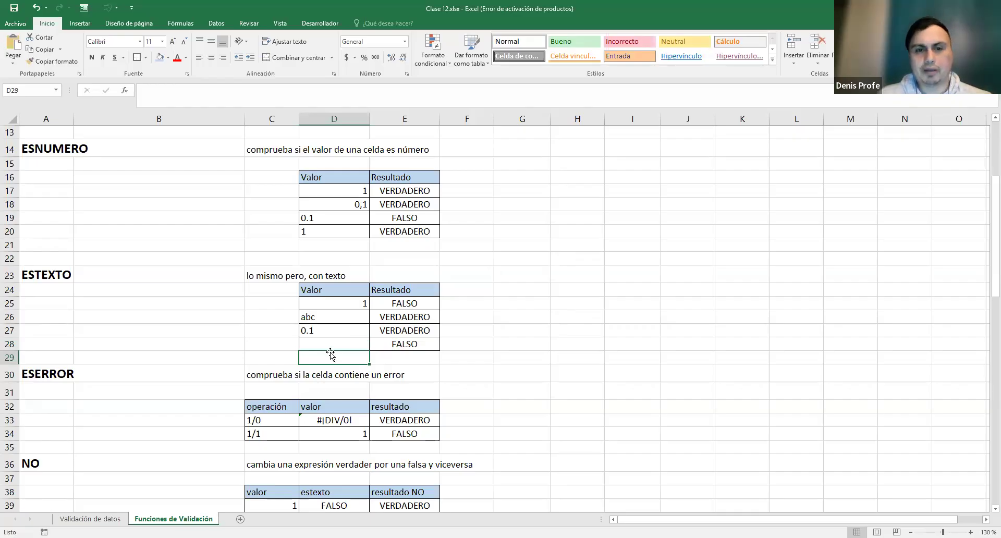
pyautogui.click(354, 340)
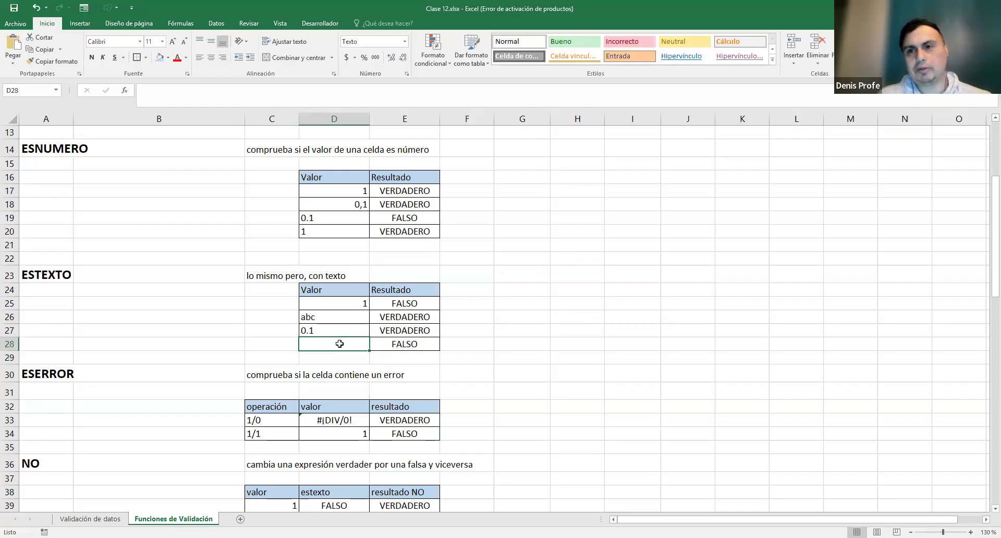
pyautogui.moveTo(386, 342); pyautogui.dragTo(341, 341)
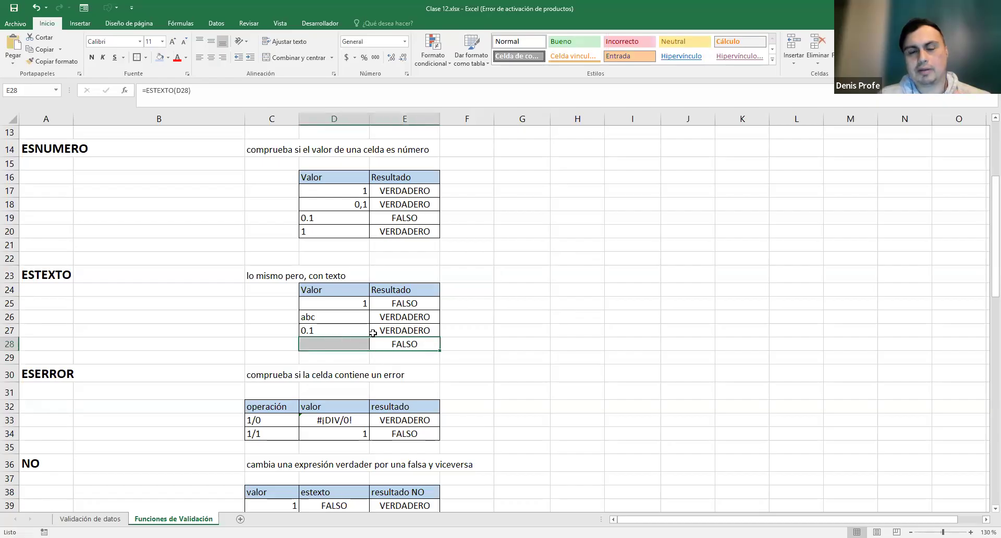
pyautogui.click(401, 343)
pyautogui.doubleClick(401, 344)
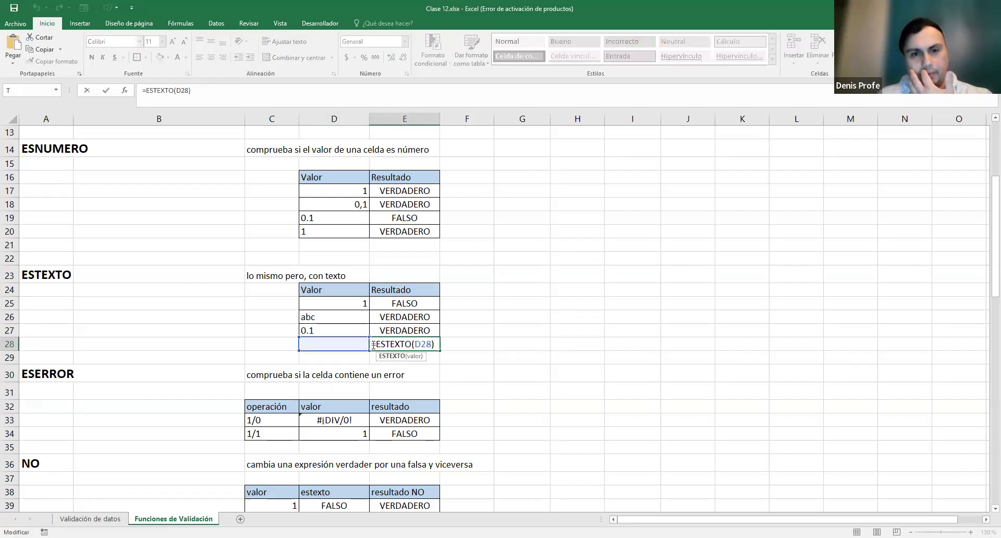
pyautogui.moveTo(373, 344); pyautogui.dragTo(448, 340)
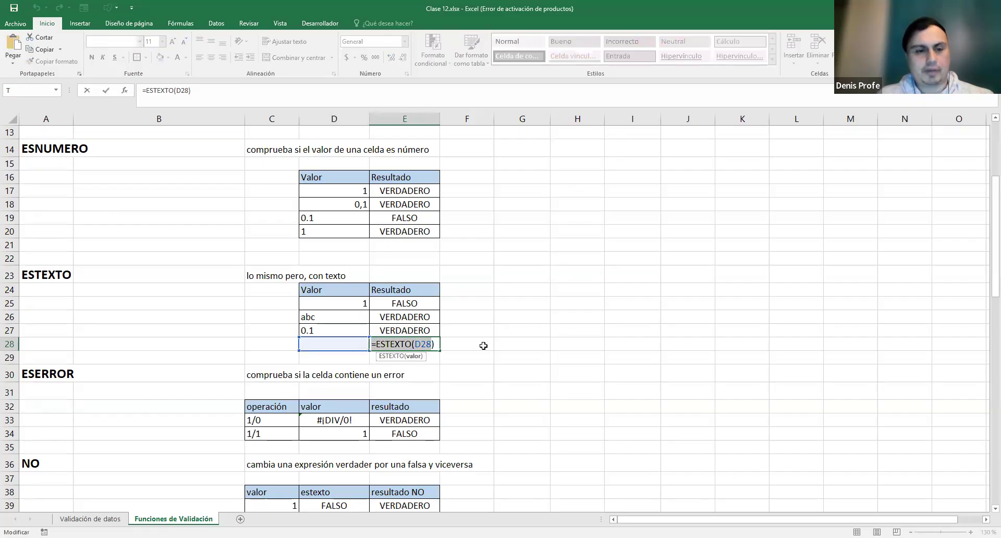
pyautogui.press('Escape')
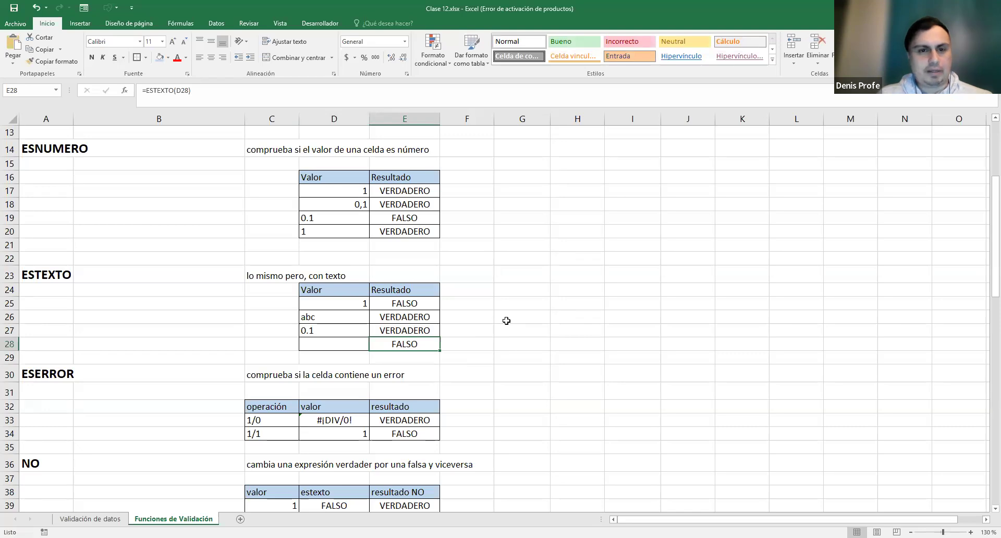
# - Highlight the ESERROR heading and its example table
pyautogui.scroll(-3, 506, 321)
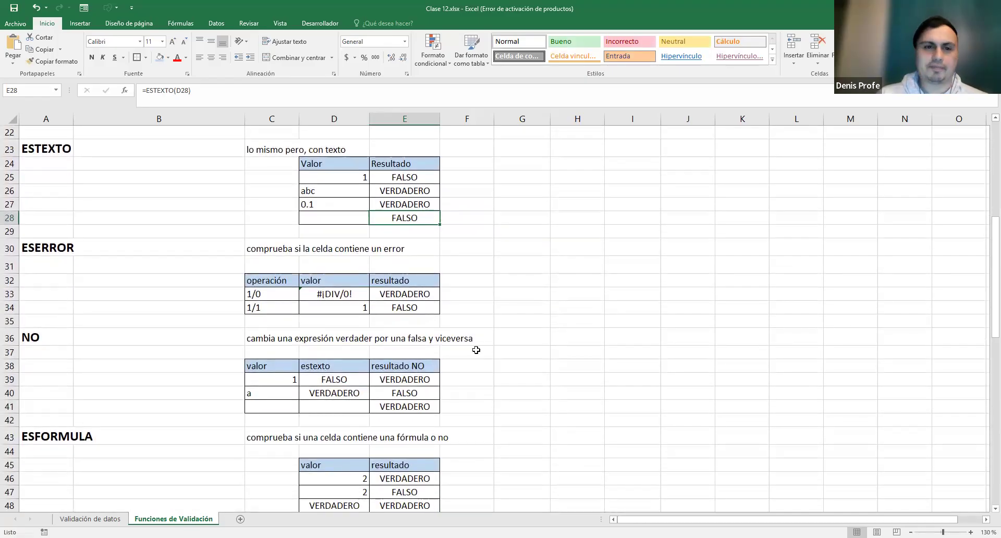
pyautogui.click(50, 245)
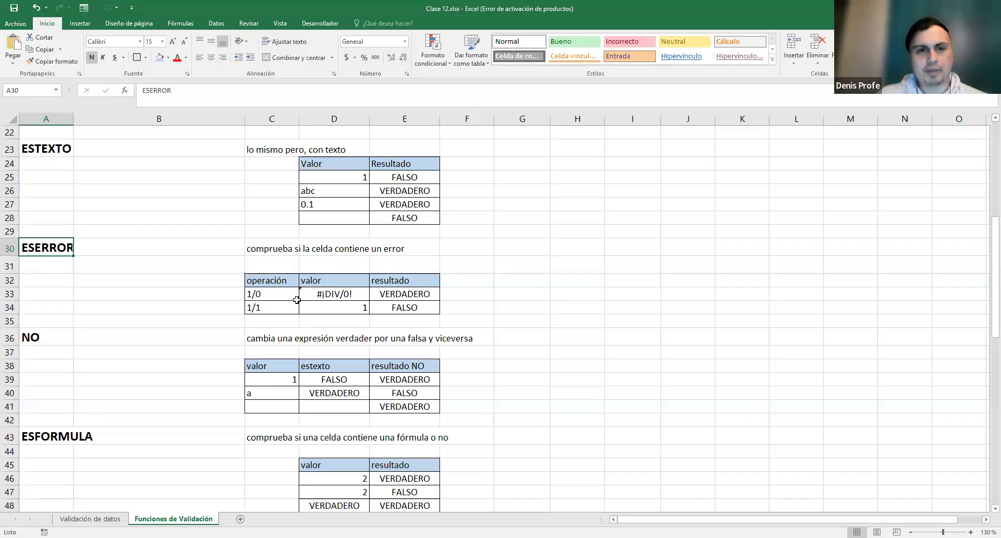
pyautogui.moveTo(255, 280); pyautogui.dragTo(398, 308)
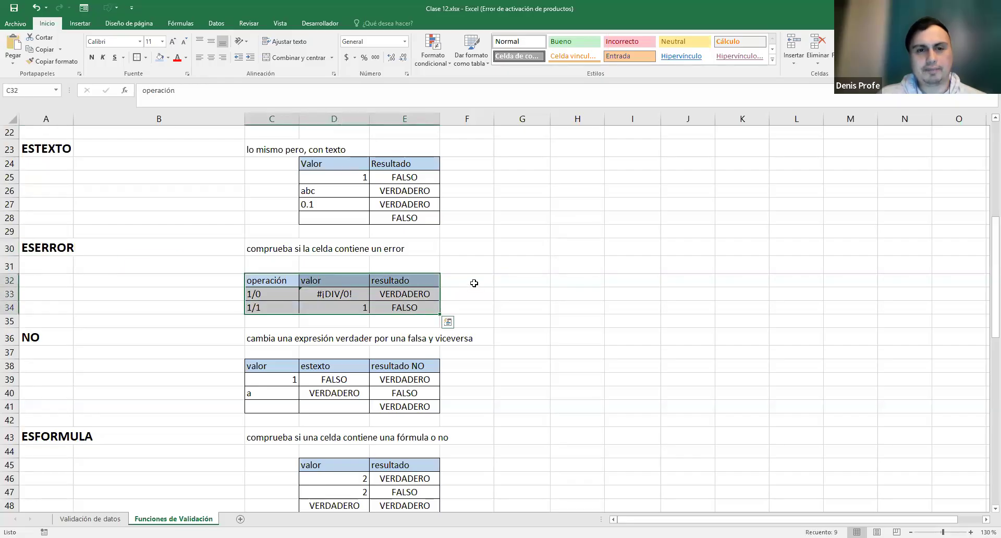
pyautogui.click(474, 283)
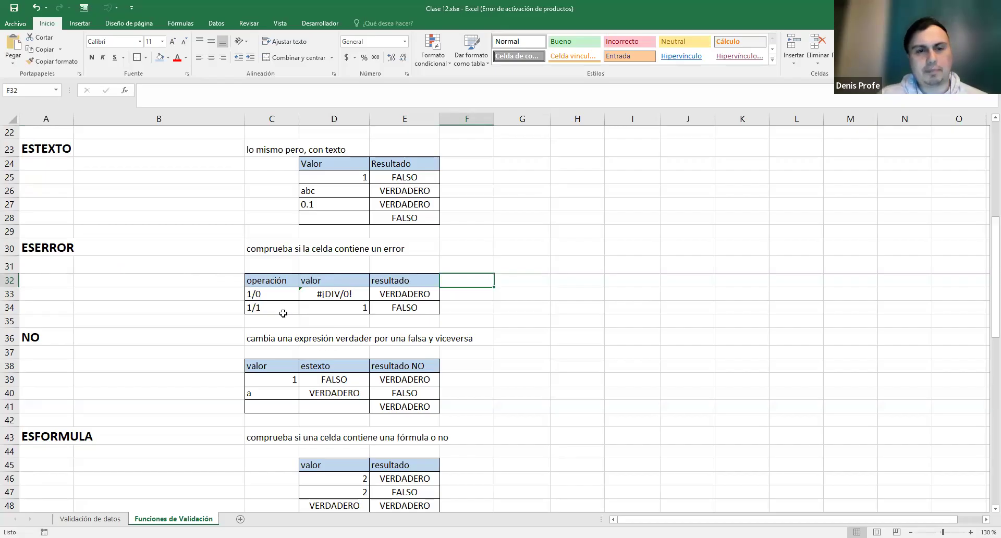
# - Enter =1/0 in D33 and =ESERROR(D33) in E33, giving #¡DIV/0! and VERDADERO
pyautogui.click(259, 292)
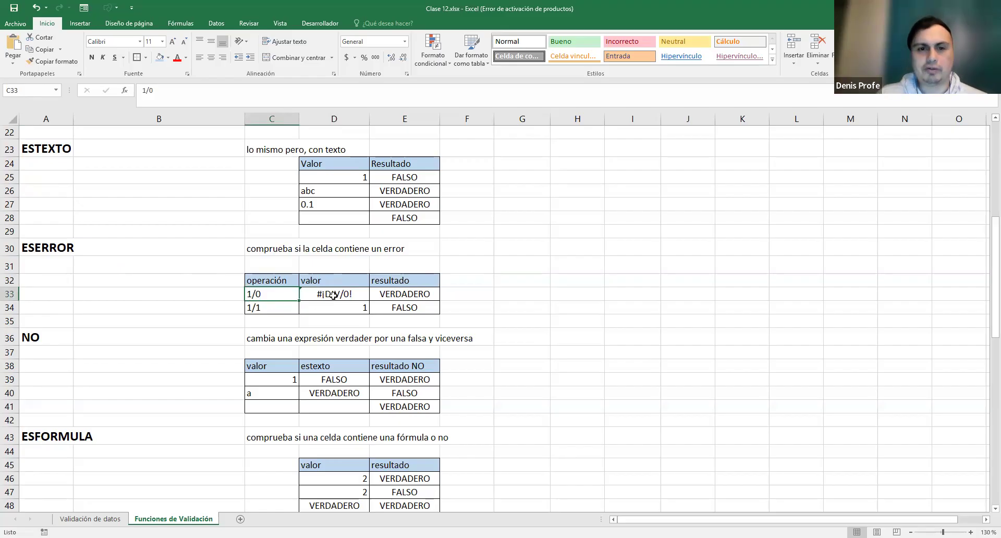
pyautogui.doubleClick(361, 292)
pyautogui.moveTo(320, 293); pyautogui.dragTo(301, 294)
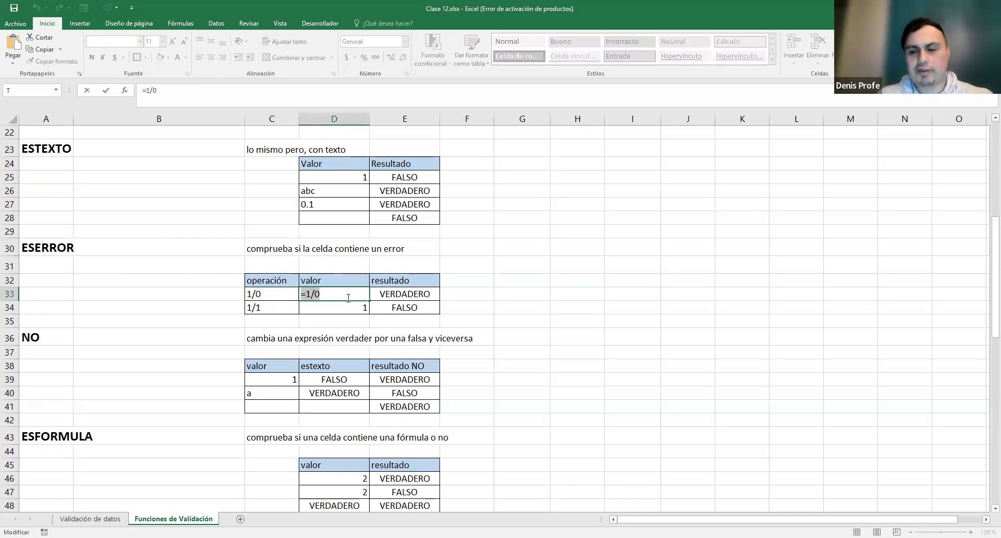
pyautogui.press('Return')
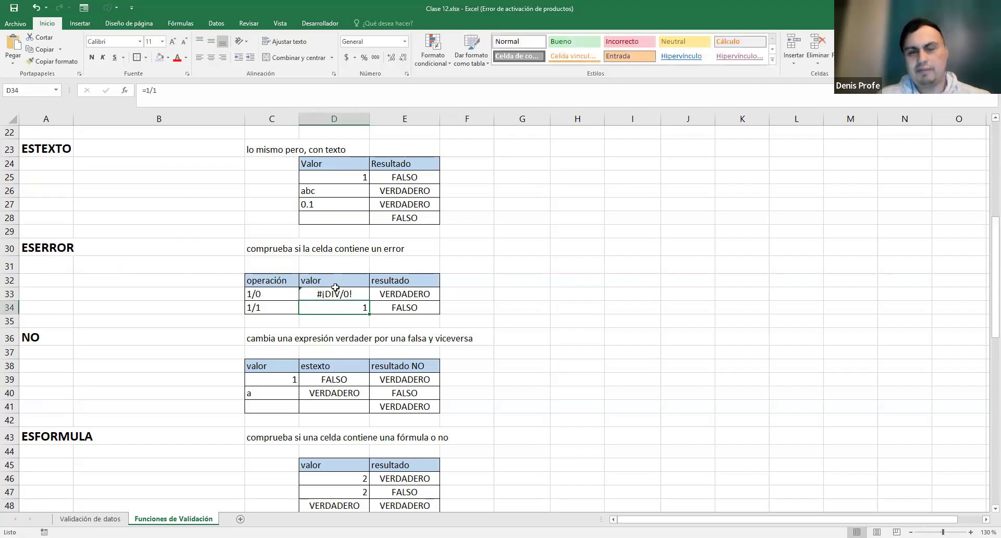
pyautogui.click(418, 296)
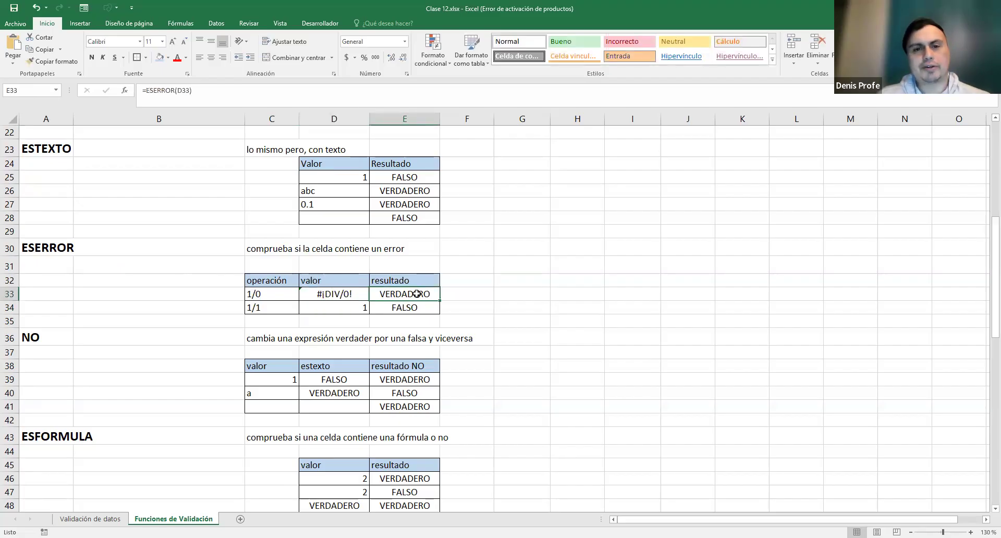
pyautogui.doubleClick(418, 300)
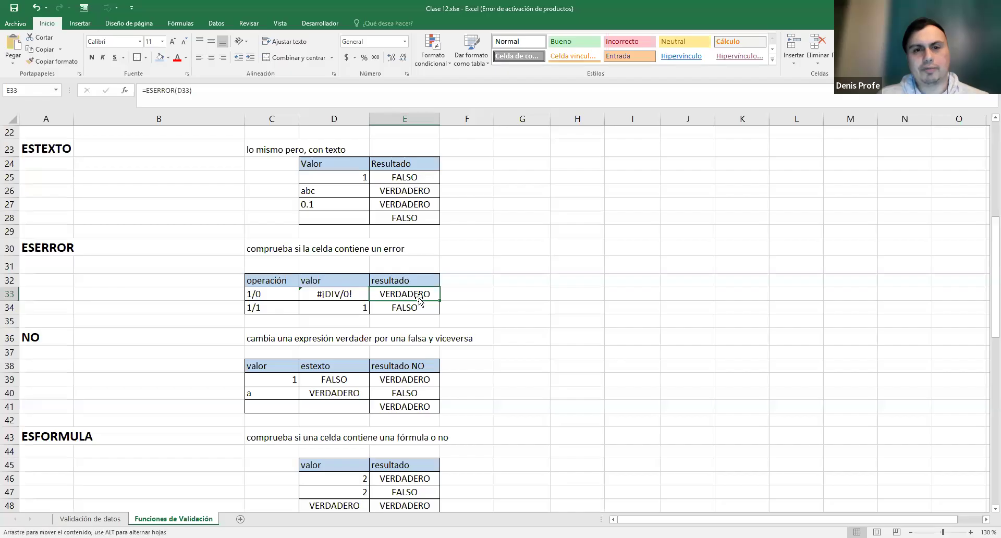
pyautogui.doubleClick(419, 292)
pyautogui.moveTo(376, 299); pyautogui.dragTo(437, 295)
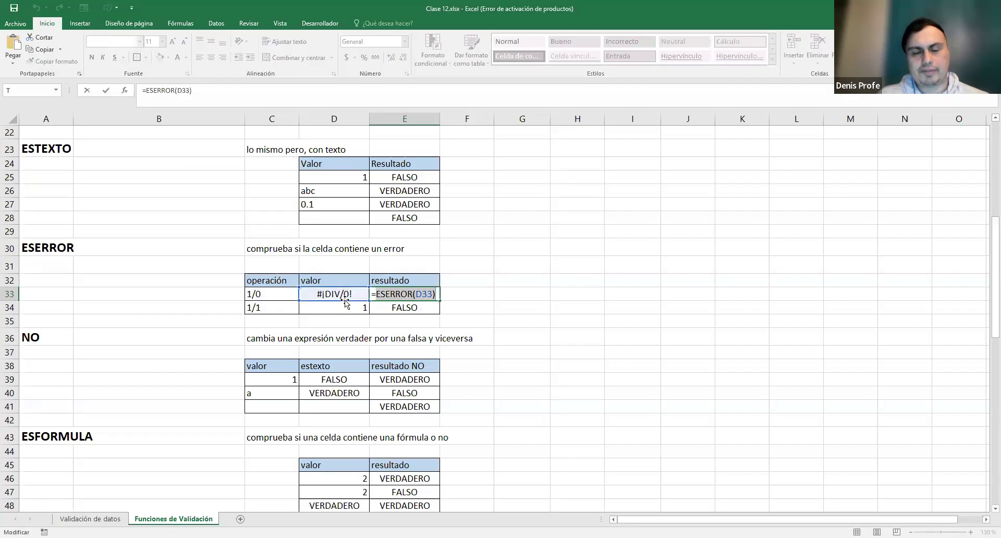
pyautogui.press('Return')
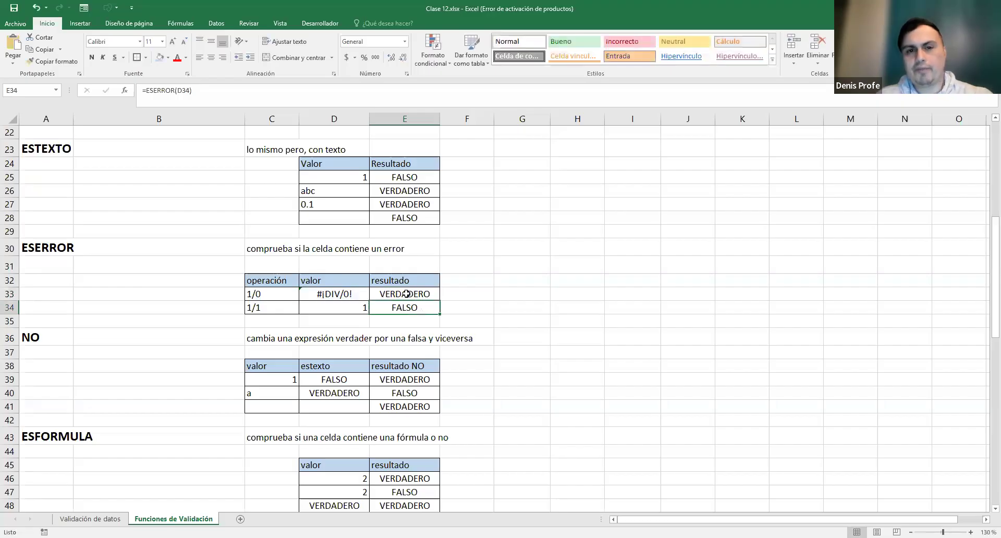
pyautogui.click(323, 294)
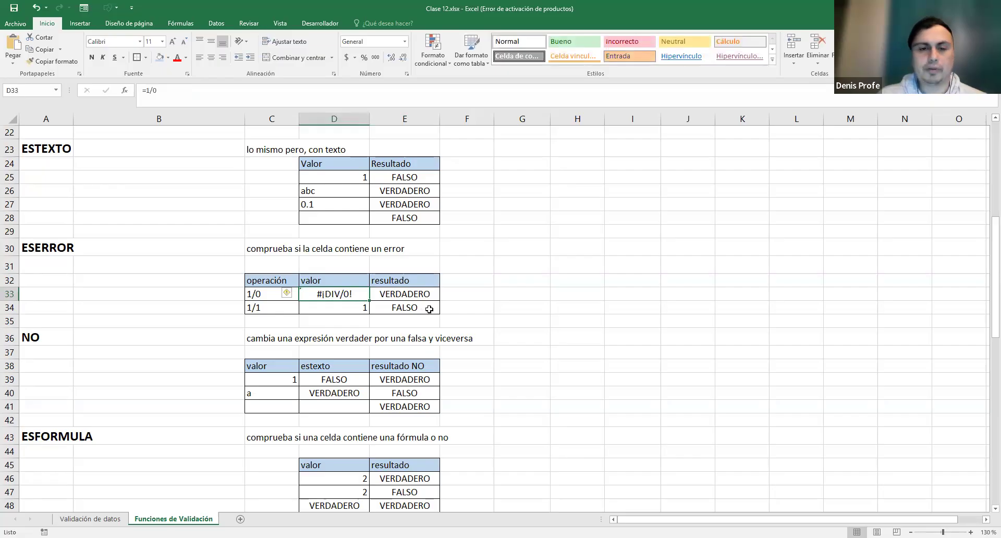
# - Keep =1/1 in D34 and confirm =ESERROR(D34) in E34 returning FALSO
pyautogui.click(342, 307)
pyautogui.doubleClick(346, 306)
pyautogui.moveTo(332, 307); pyautogui.dragTo(301, 307)
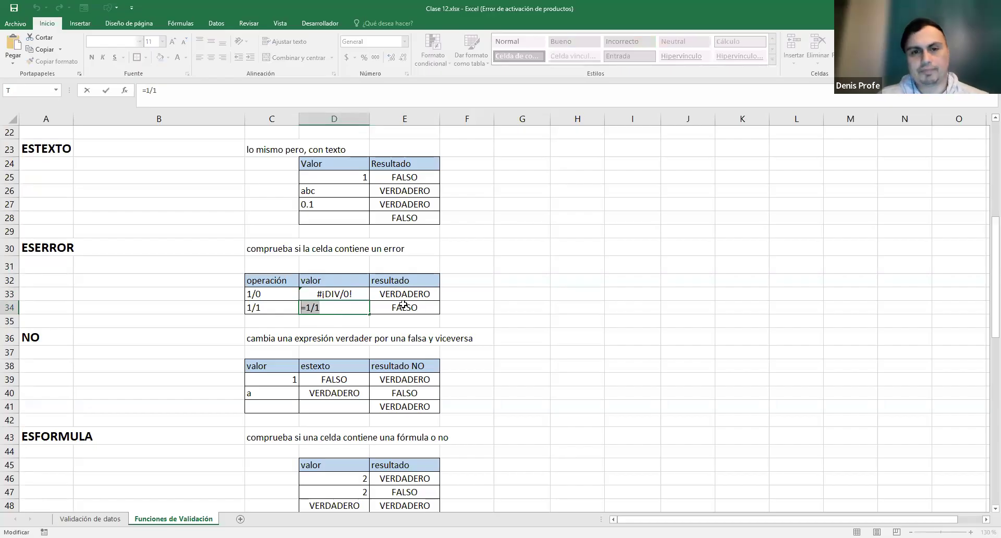
pyautogui.press('Escape')
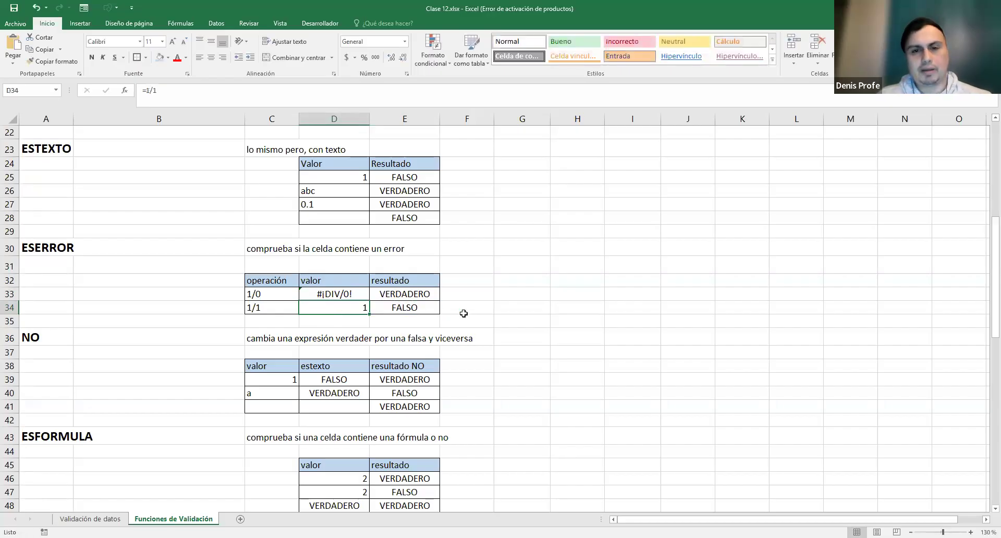
pyautogui.click(417, 306)
pyautogui.doubleClick(416, 307)
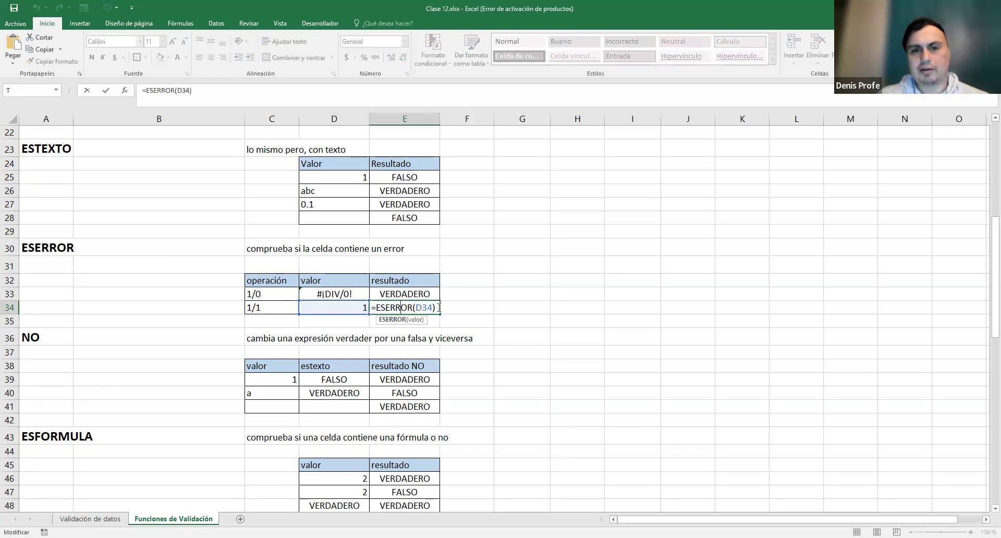
pyautogui.hotkey('ctrl', 'Return')
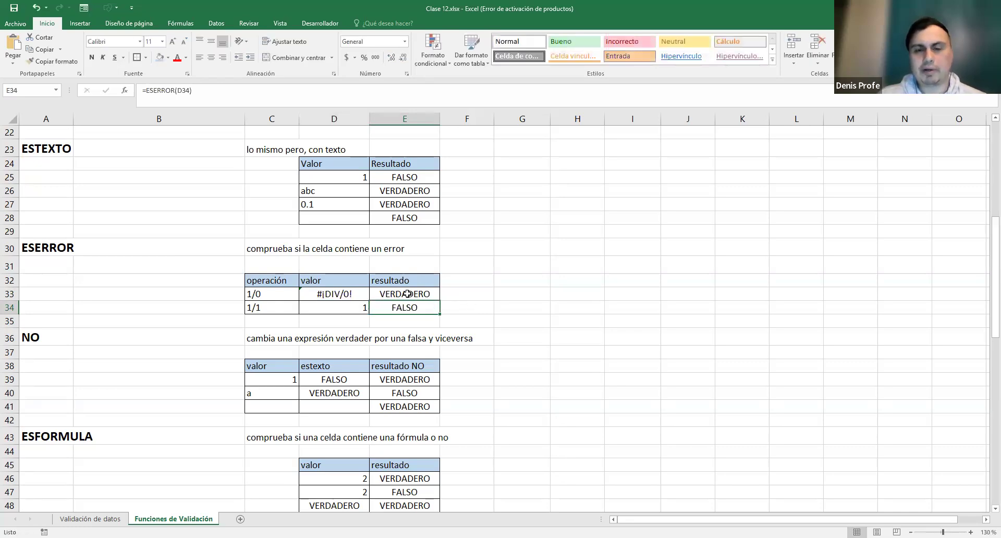
pyautogui.click(410, 292)
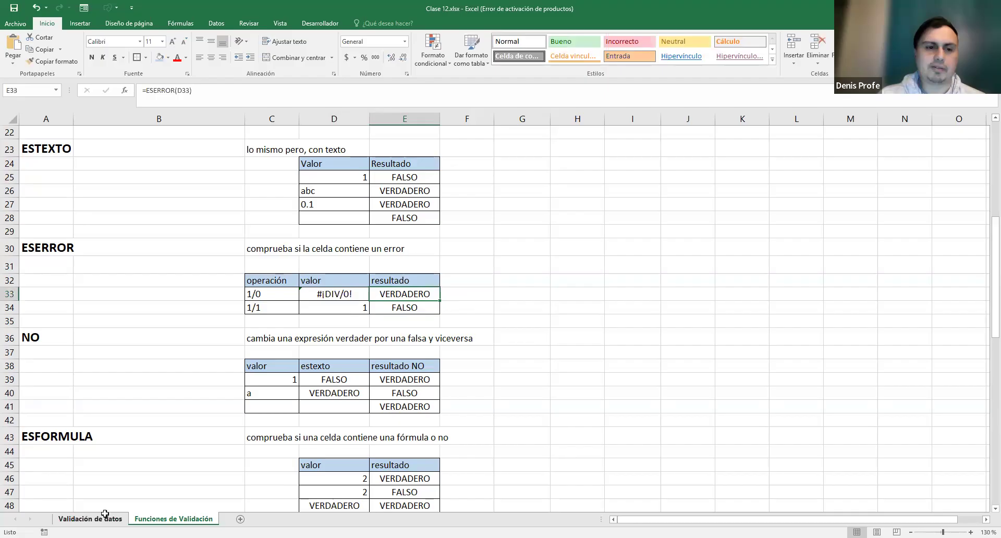
pyautogui.click(89, 518)
pyautogui.scroll(-2, 300, 378)
pyautogui.scroll(1, 300, 379)
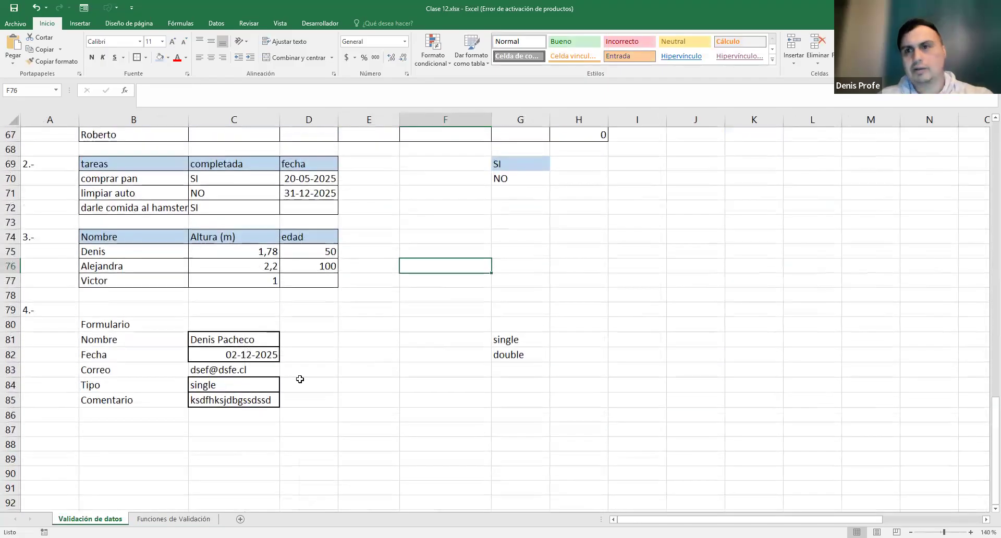
pyautogui.scroll(1, 316, 398)
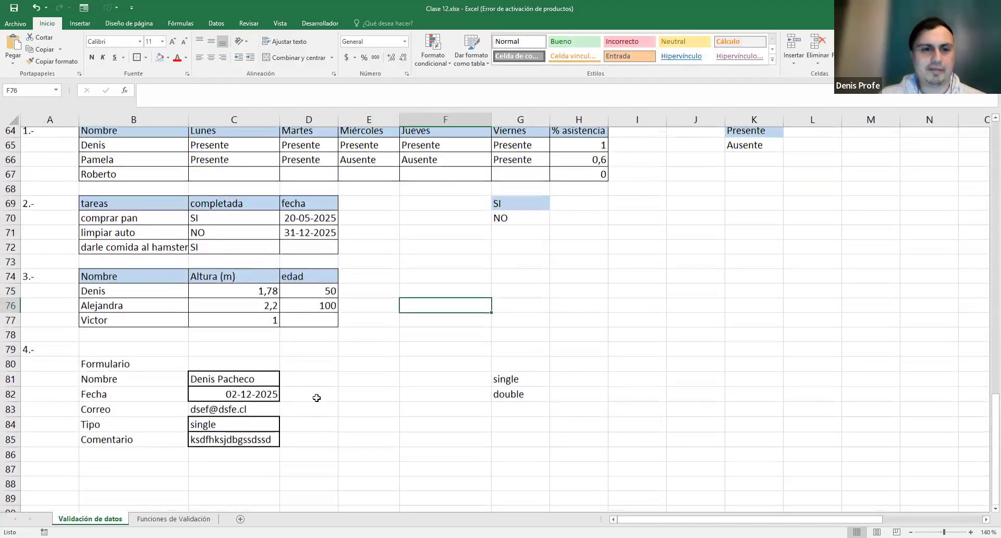
pyautogui.click(194, 414)
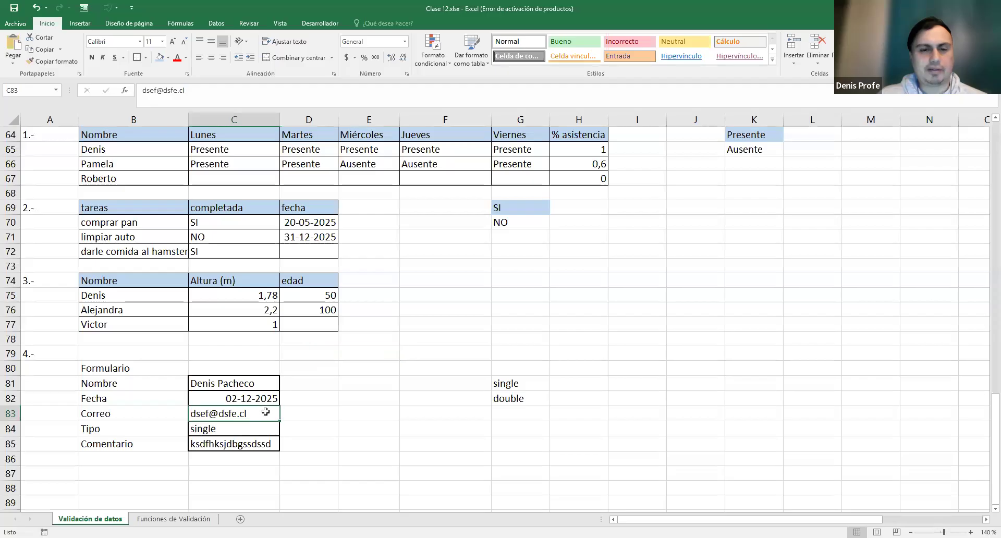
pyautogui.click(373, 410)
pyautogui.click(210, 412)
pyautogui.click(356, 412)
pyautogui.click(180, 519)
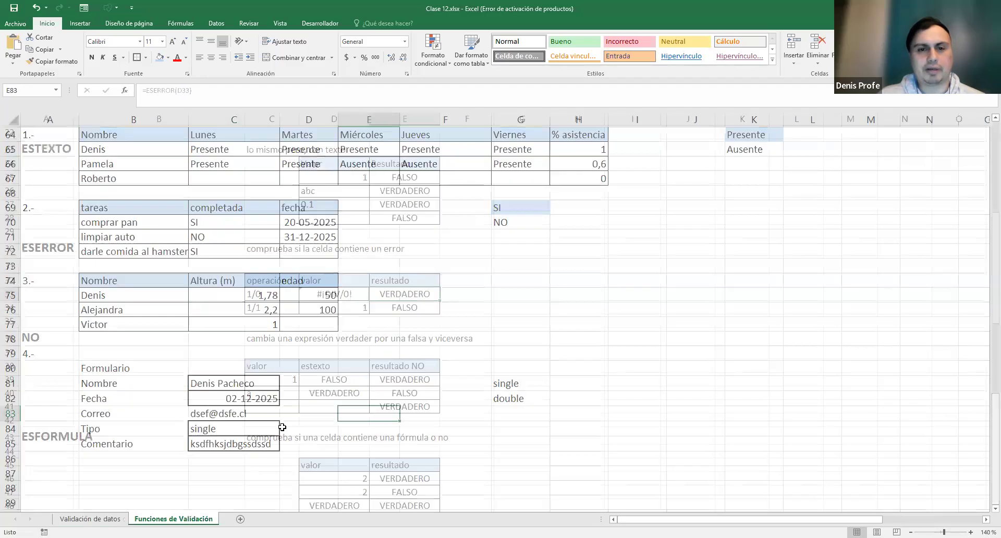
pyautogui.click(47, 246)
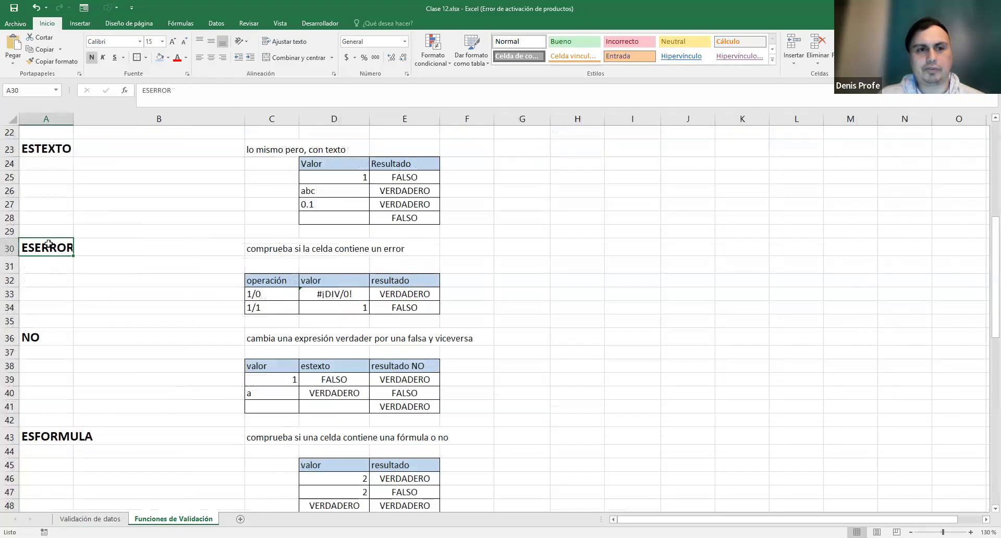
pyautogui.scroll(-2, 517, 297)
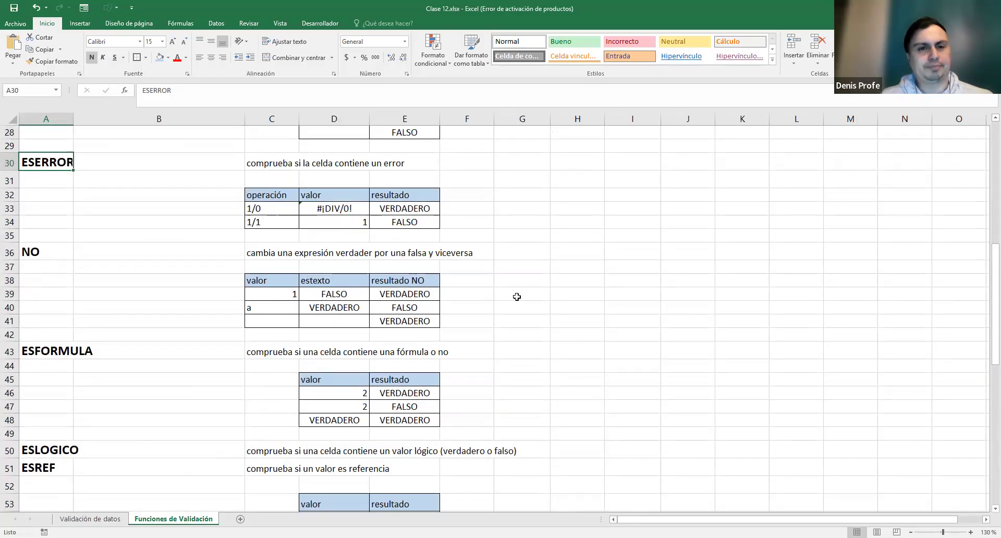
pyautogui.click(51, 249)
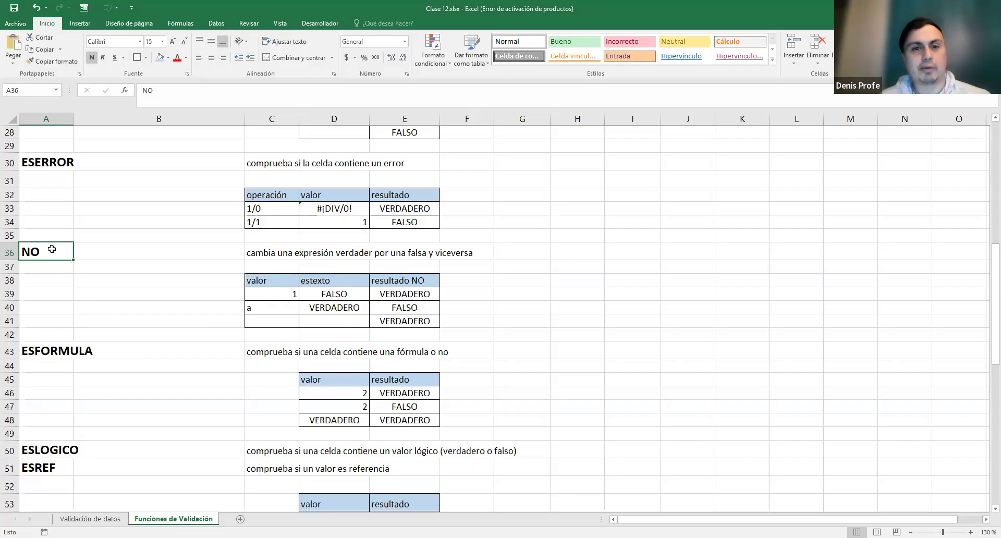
pyautogui.moveTo(284, 293); pyautogui.dragTo(396, 322)
pyautogui.click(357, 301)
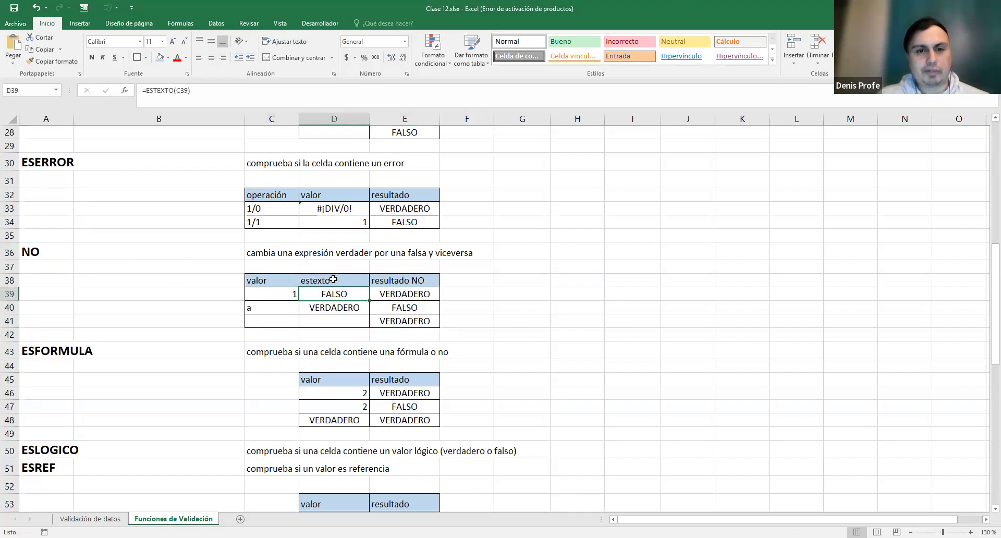
pyautogui.click(281, 296)
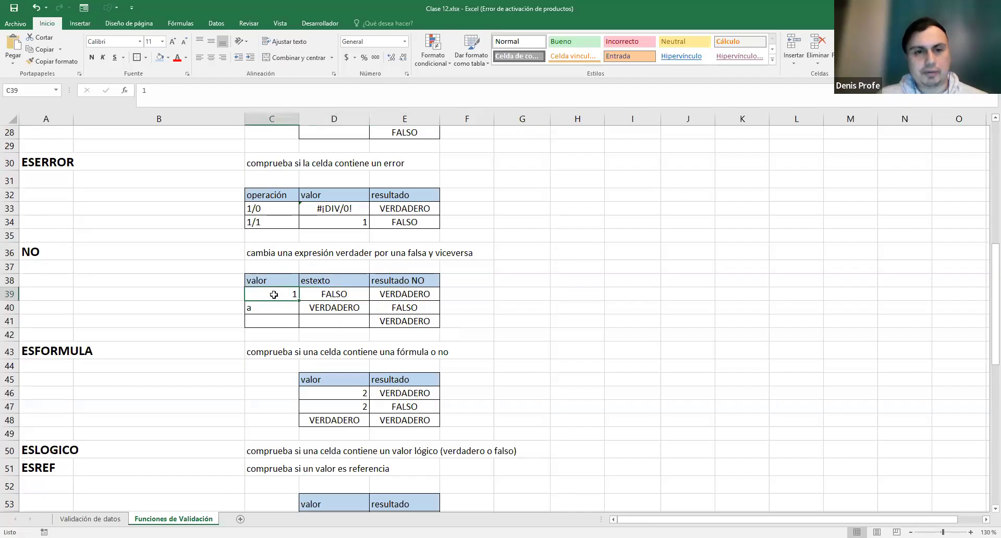
pyautogui.click(332, 293)
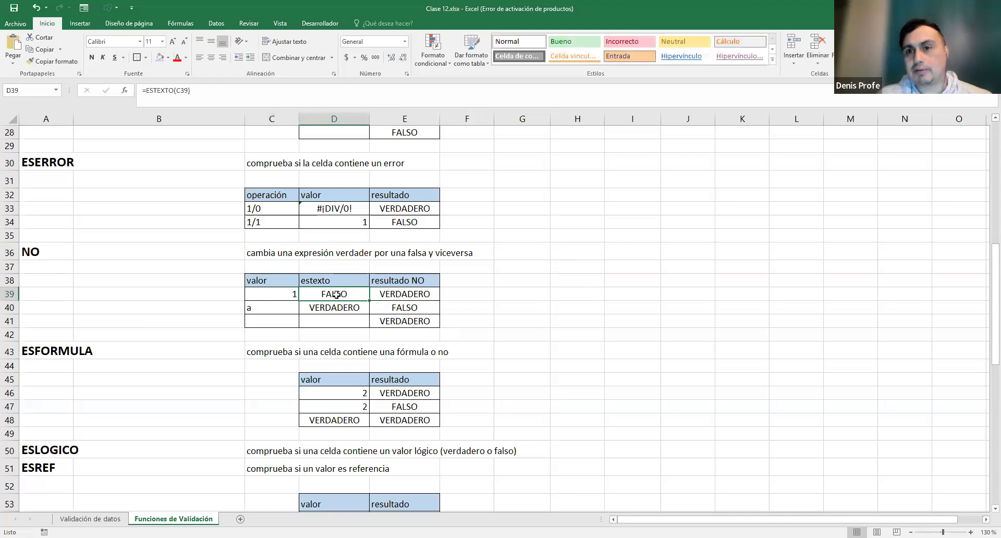
pyautogui.doubleClick(405, 293)
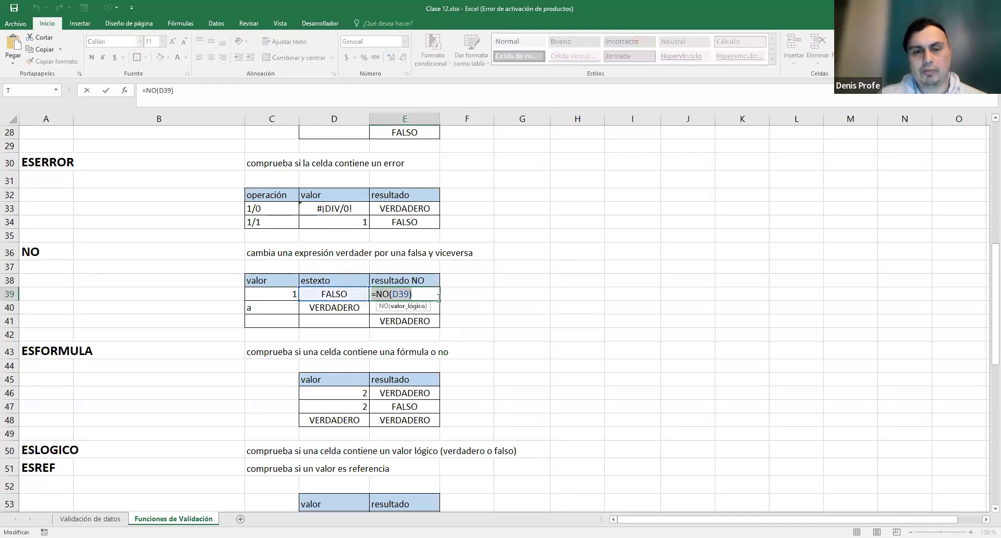
pyautogui.moveTo(387, 295); pyautogui.dragTo(332, 292)
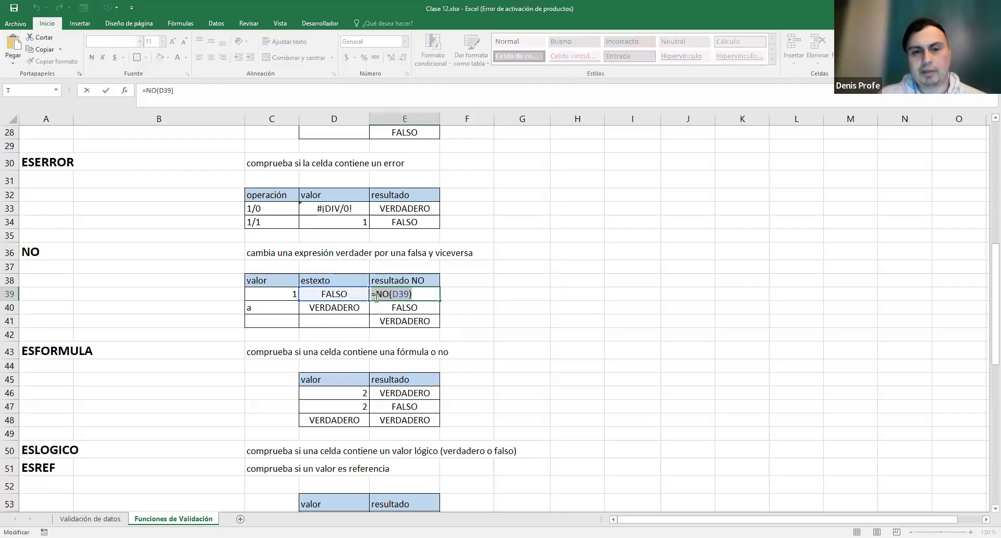
pyautogui.press('Return')
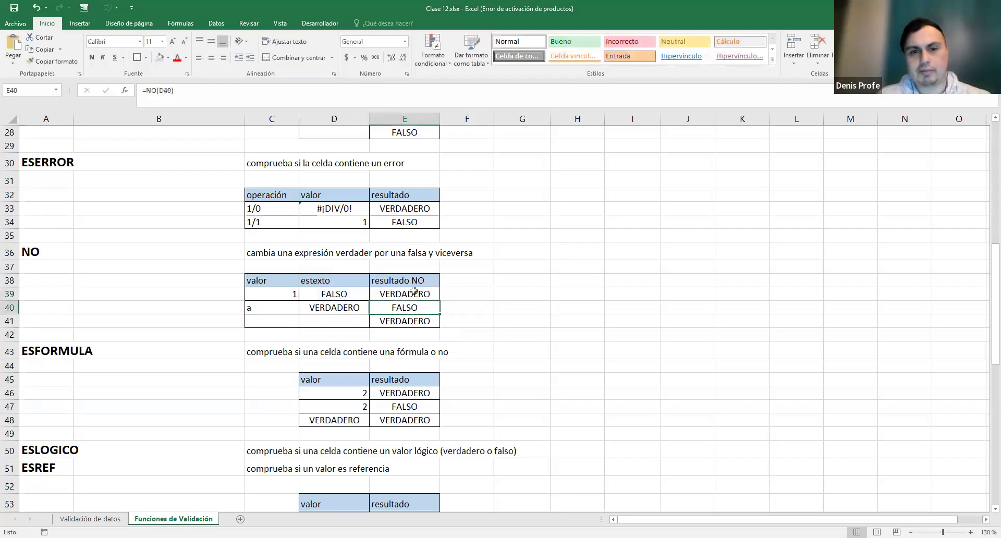
pyautogui.click(277, 305)
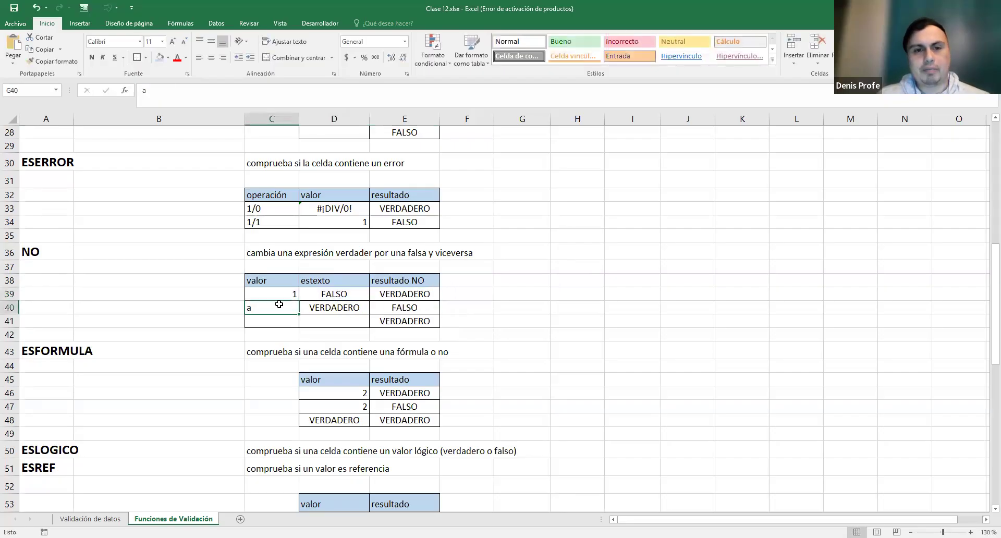
pyautogui.doubleClick(250, 306)
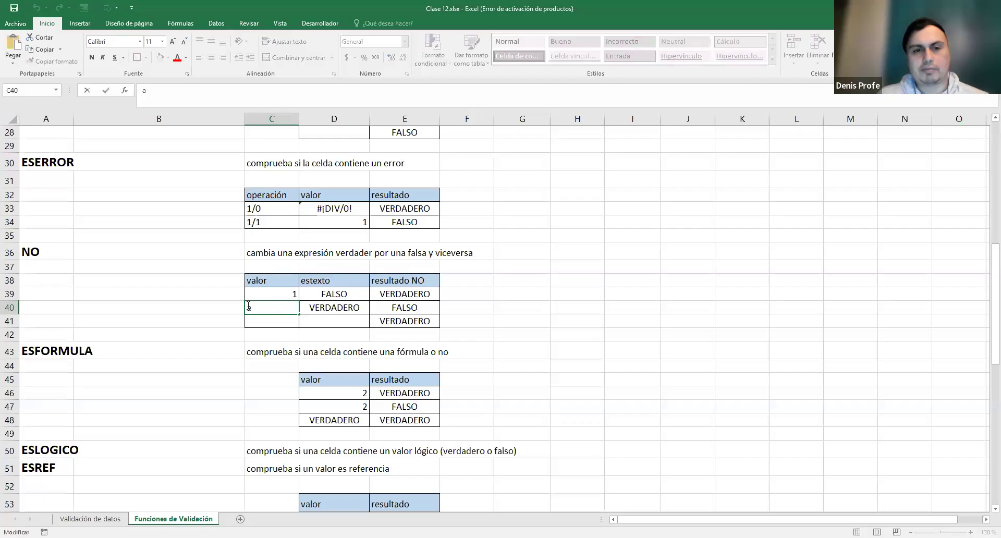
pyautogui.click(330, 309)
pyautogui.doubleClick(329, 307)
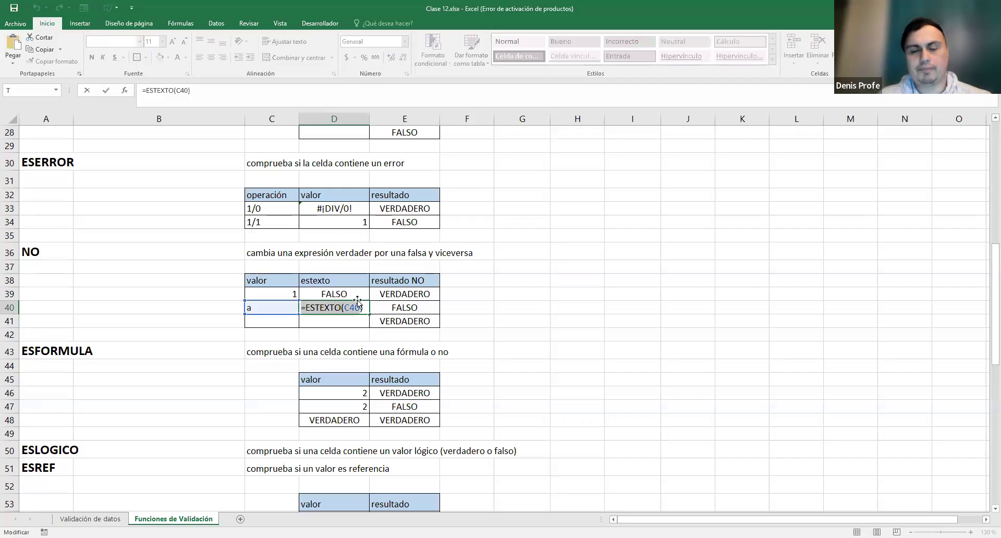
pyautogui.press('Escape')
pyautogui.doubleClick(392, 309)
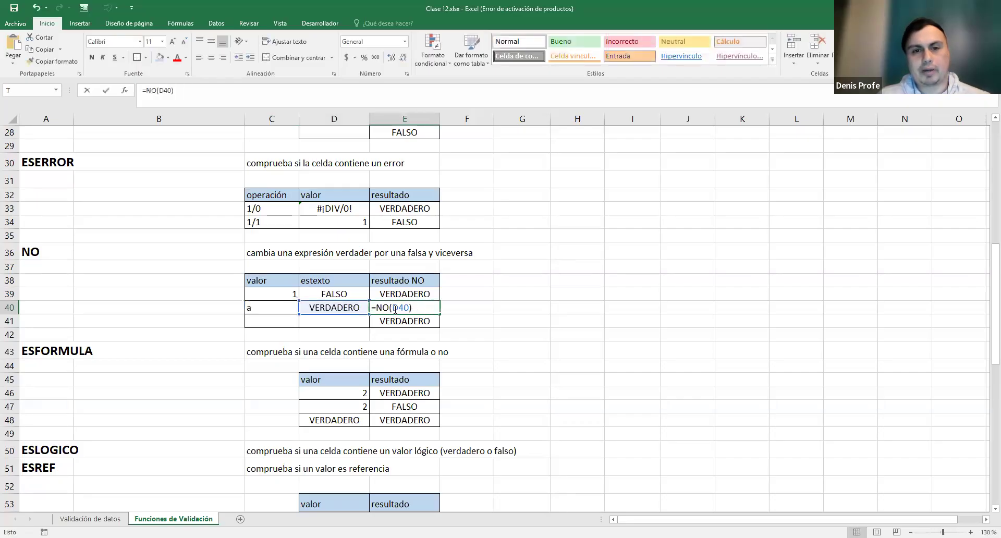
pyautogui.moveTo(387, 307); pyautogui.dragTo(390, 307)
pyautogui.doubleClick(374, 308)
pyautogui.press('Escape')
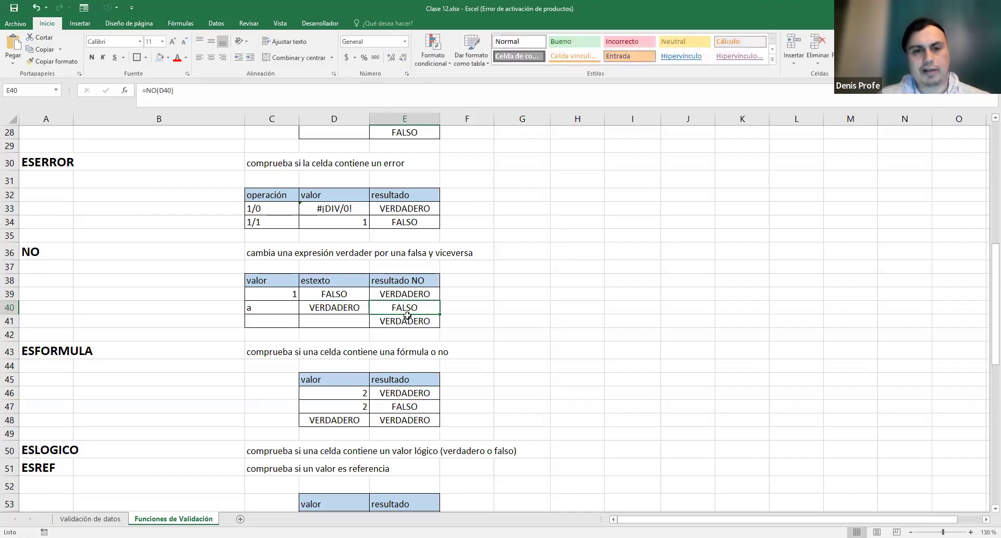
pyautogui.doubleClick(288, 321)
pyautogui.doubleClick(328, 322)
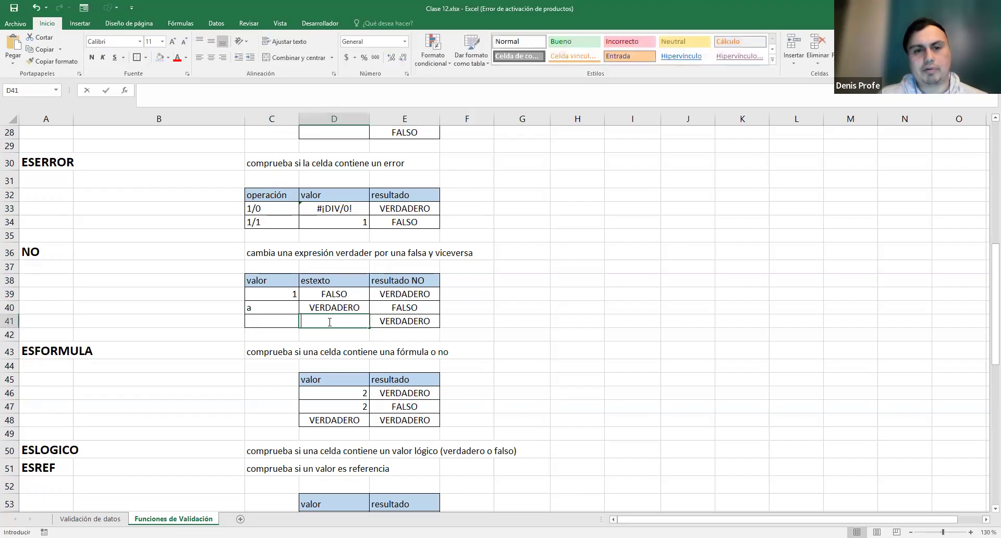
pyautogui.doubleClick(395, 321)
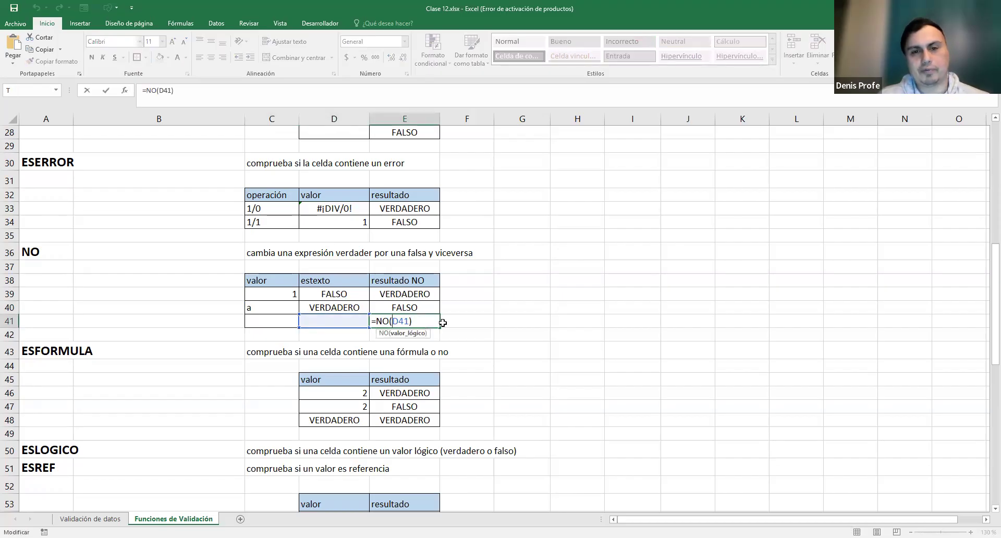
pyautogui.press('Escape')
pyautogui.doubleClick(347, 321)
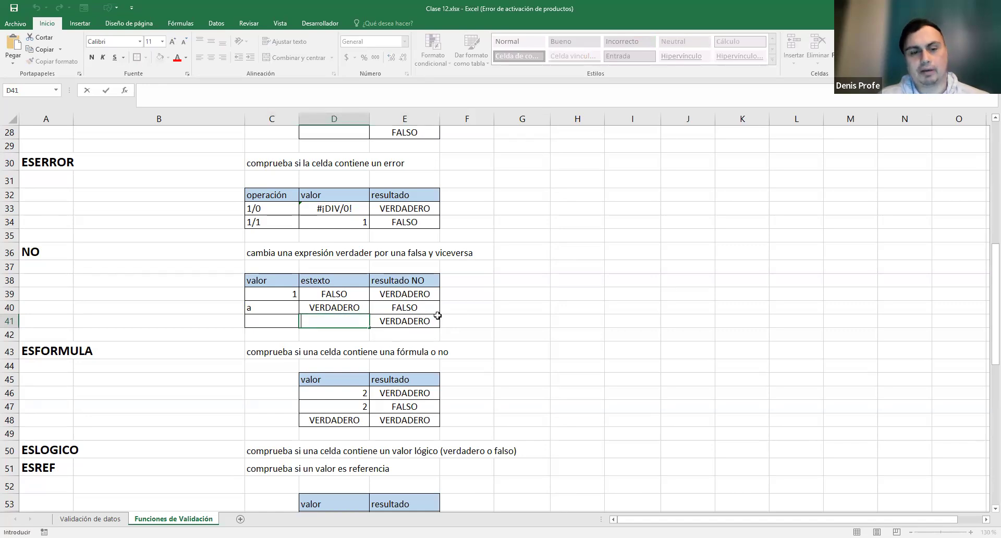
pyautogui.press('Escape')
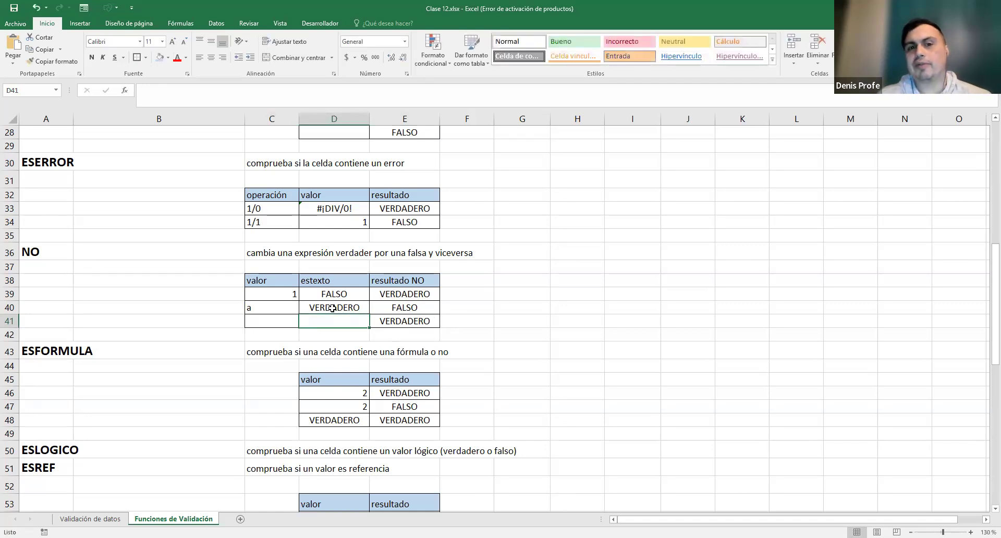
pyautogui.doubleClick(391, 319)
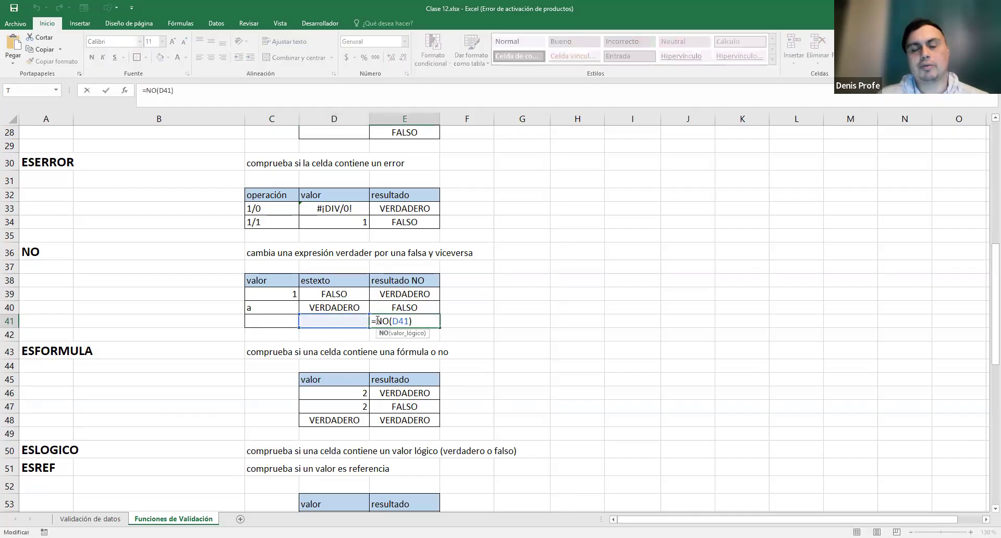
pyautogui.moveTo(376, 321)
pyautogui.mouseDown()
pyautogui.moveTo(417, 322)
pyautogui.moveTo(371, 318)
pyautogui.mouseUp()
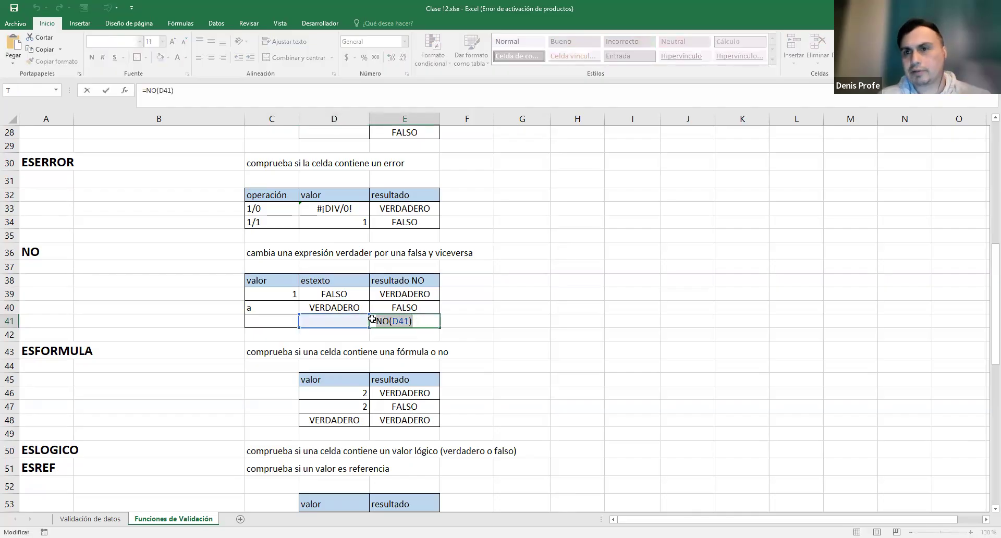
pyautogui.press('Escape')
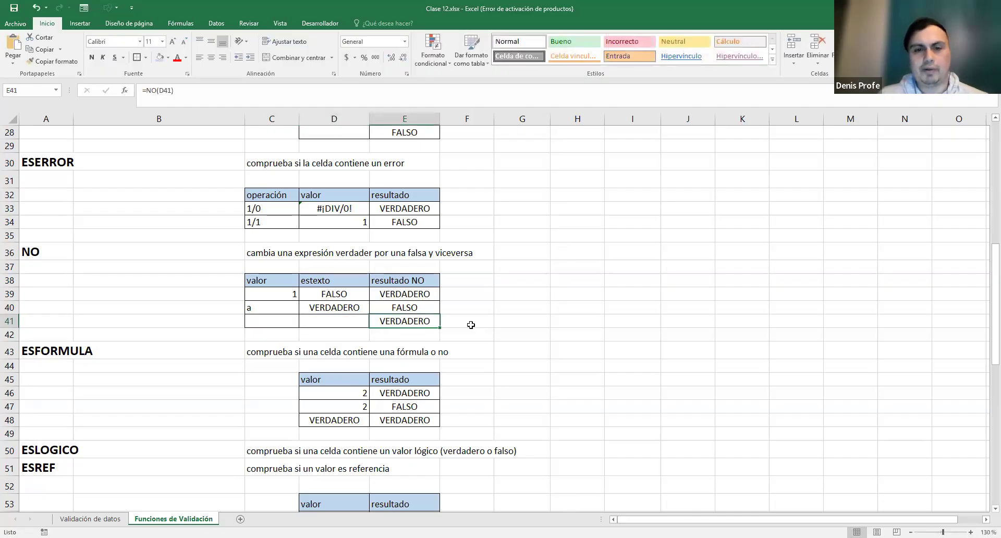
pyautogui.click(492, 325)
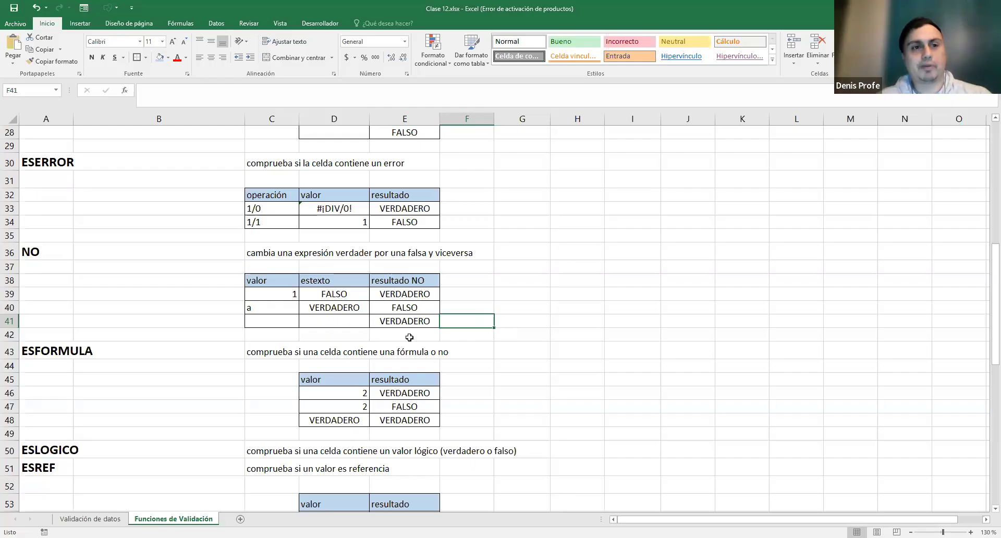
pyautogui.scroll(5, 347, 312)
pyautogui.scroll(4, 111, 225)
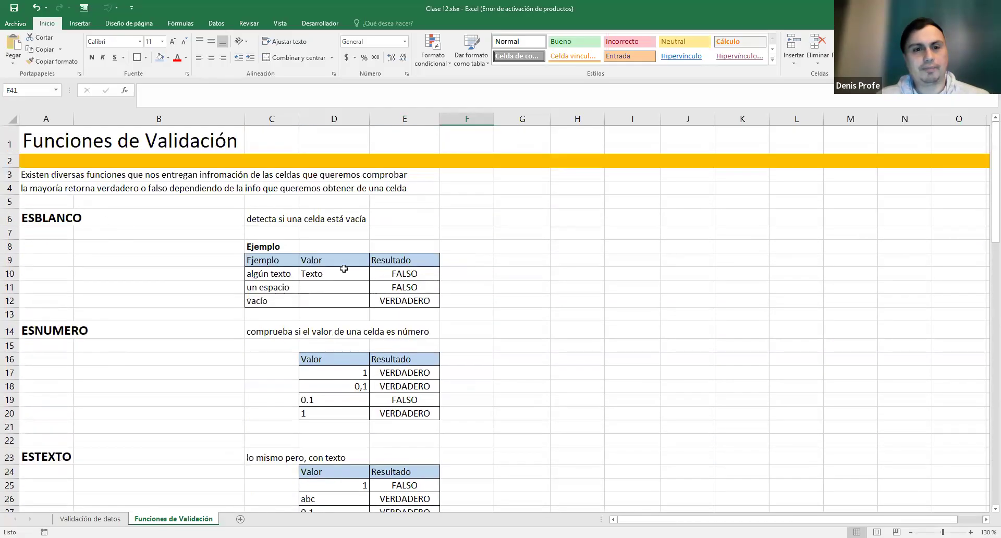
pyautogui.scroll(-6, 444, 299)
pyautogui.scroll(-2, 443, 300)
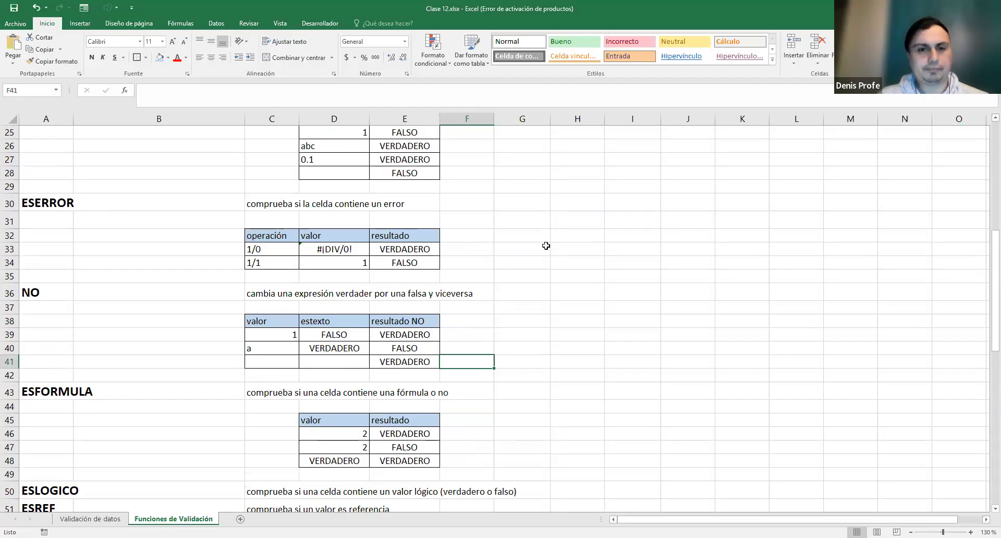
pyautogui.scroll(-2, 545, 247)
pyautogui.scroll(-1, 415, 257)
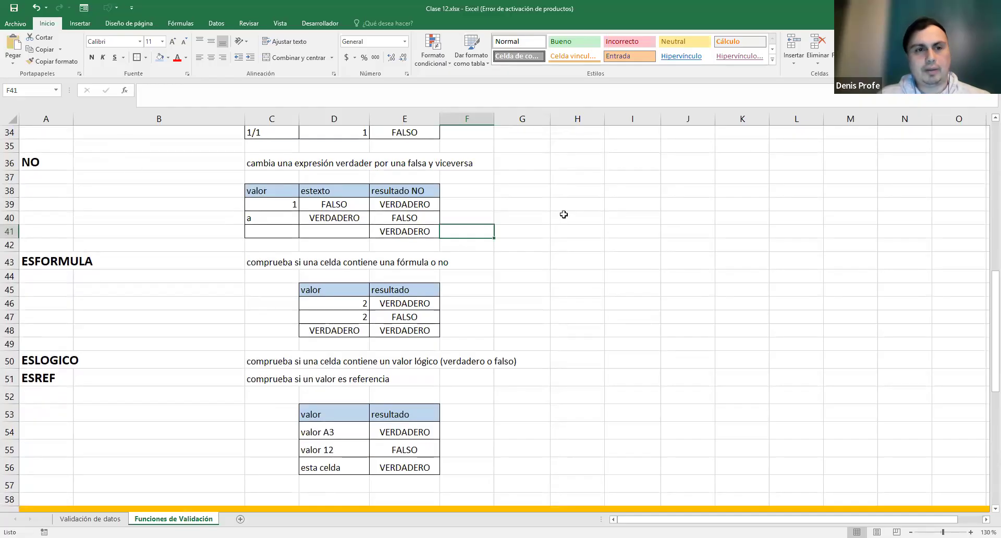
pyautogui.scroll(-1, 563, 214)
pyautogui.scroll(1, 563, 214)
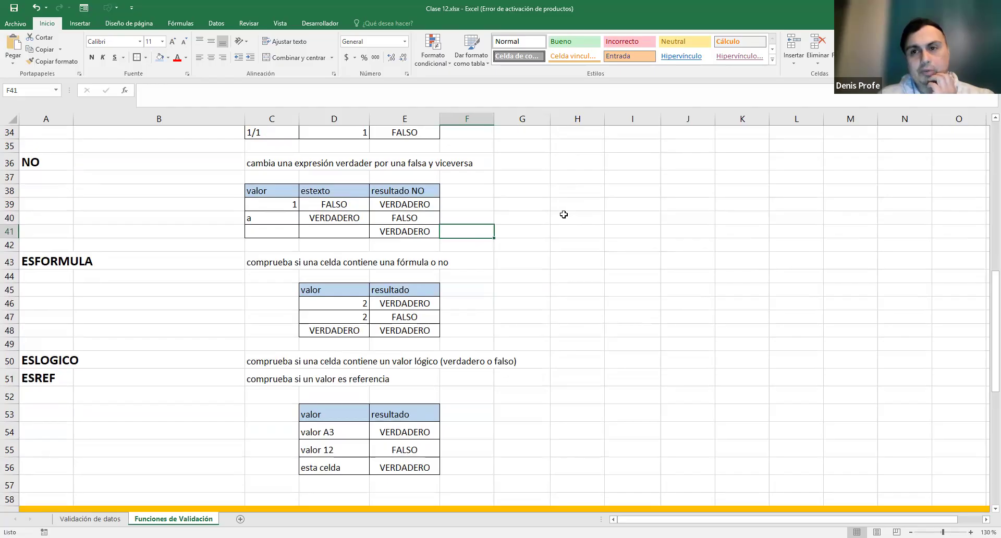
pyautogui.click(54, 265)
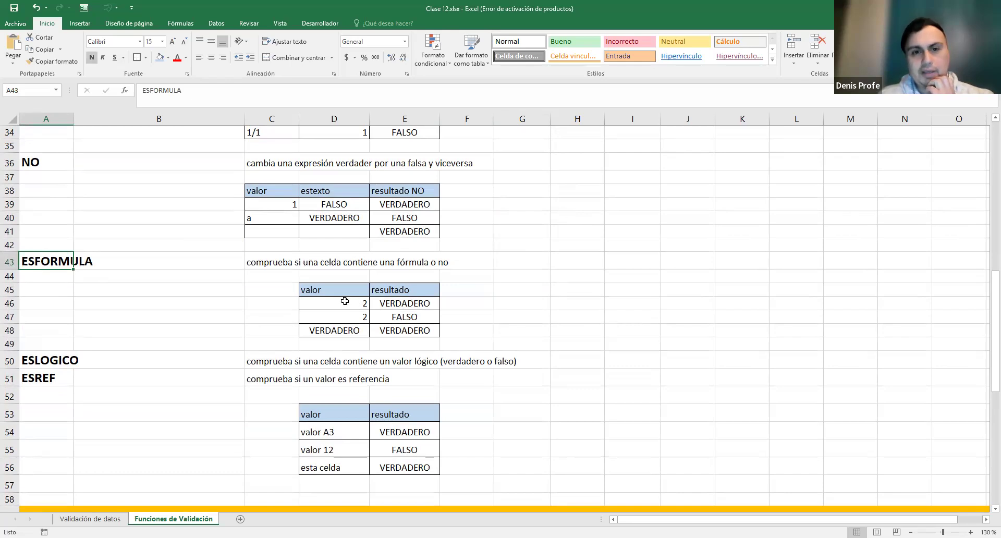
# - Select the ESFORMULA test values D46:D48 and reveal the =1+1 formula behind D46
pyautogui.moveTo(341, 303); pyautogui.dragTo(336, 331)
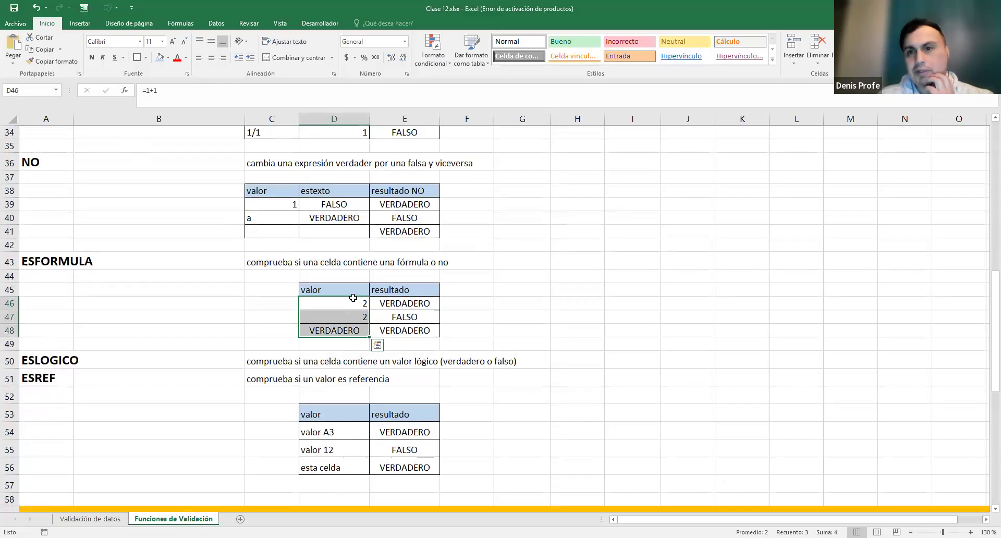
pyautogui.moveTo(353, 304); pyautogui.dragTo(349, 334)
pyautogui.click(517, 293)
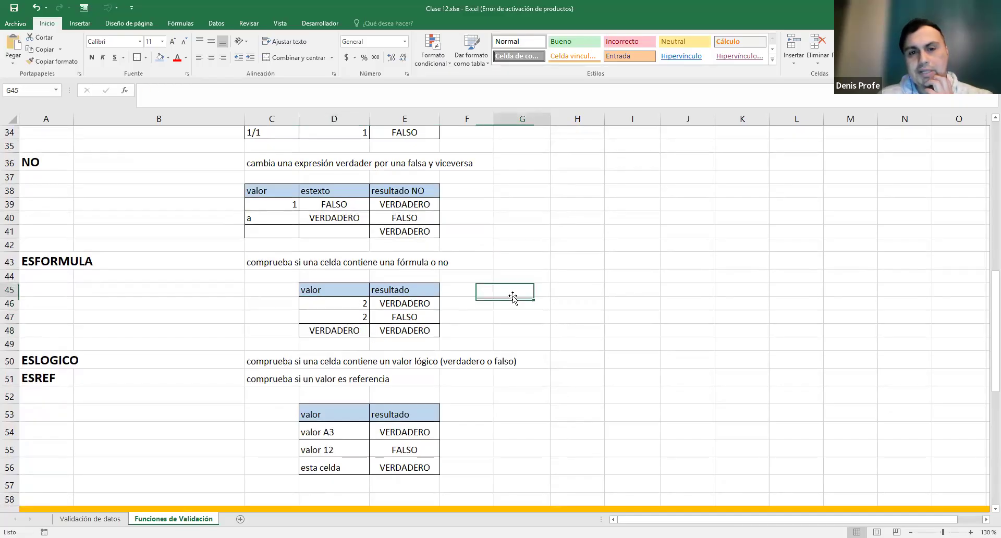
pyautogui.moveTo(363, 303); pyautogui.dragTo(363, 316)
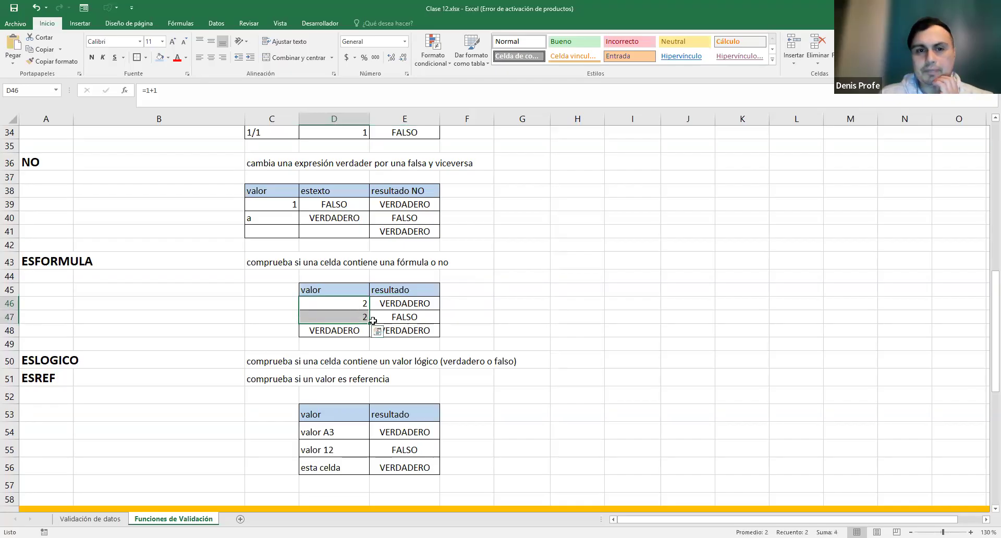
pyautogui.click(342, 306)
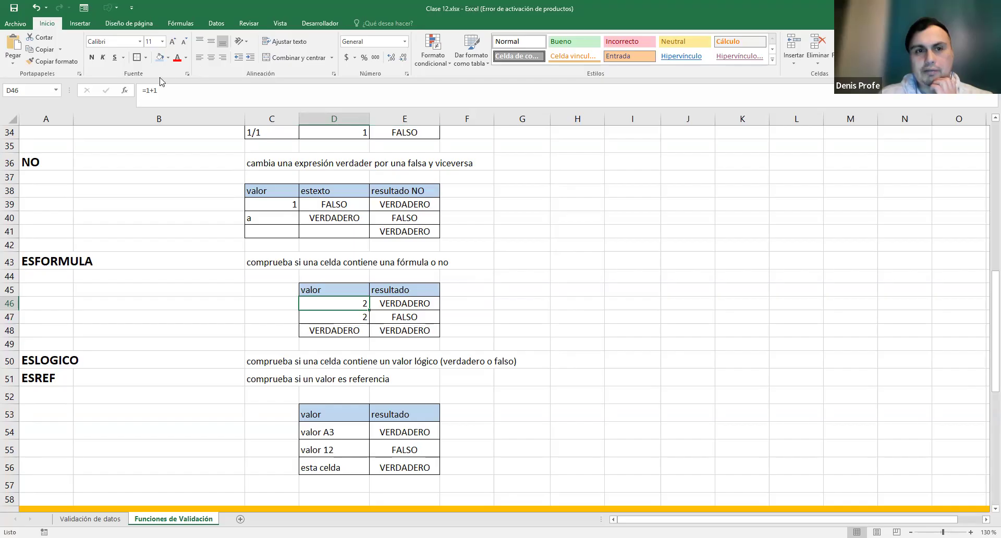
pyautogui.moveTo(160, 96); pyautogui.dragTo(145, 93)
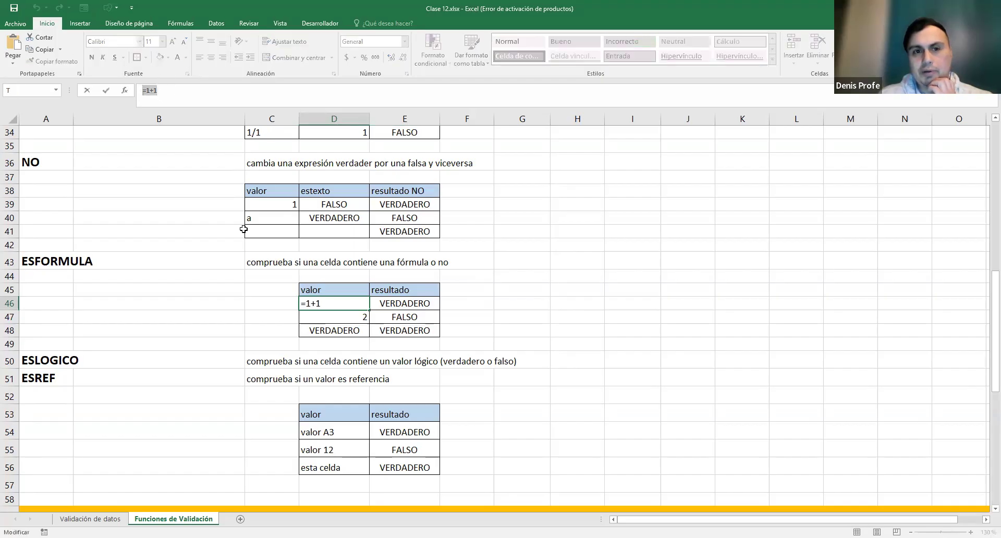
pyautogui.moveTo(322, 304); pyautogui.dragTo(278, 295)
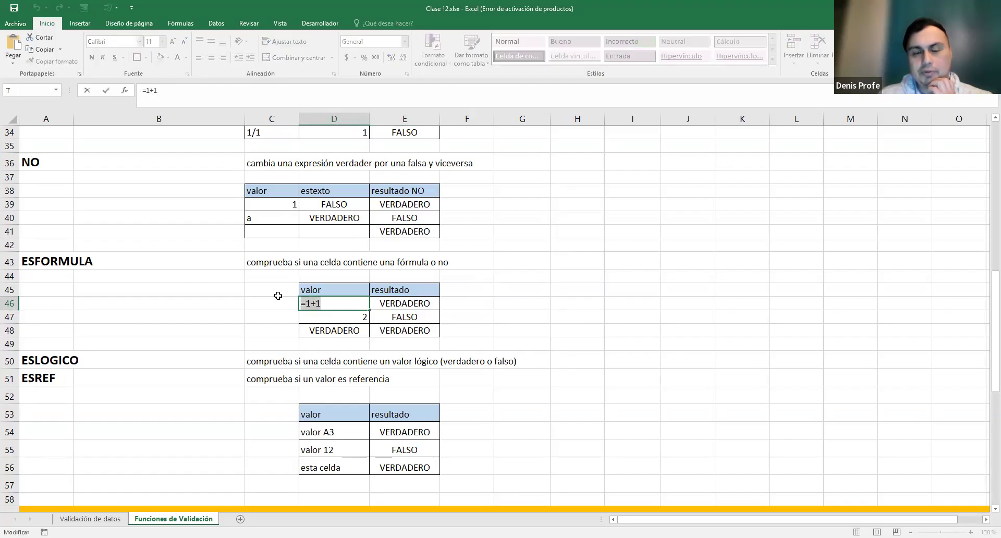
pyautogui.click(340, 320)
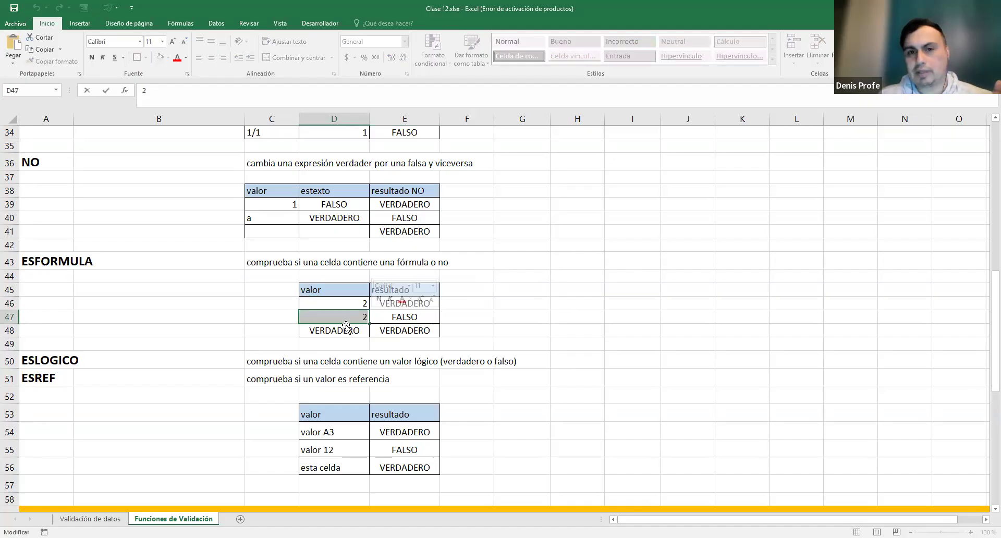
# - Show D46's =1+1 formula and E46's =ESFORMULA(D46) check, leaving both unchanged
pyautogui.doubleClick(355, 303)
pyautogui.moveTo(338, 303); pyautogui.dragTo(289, 298)
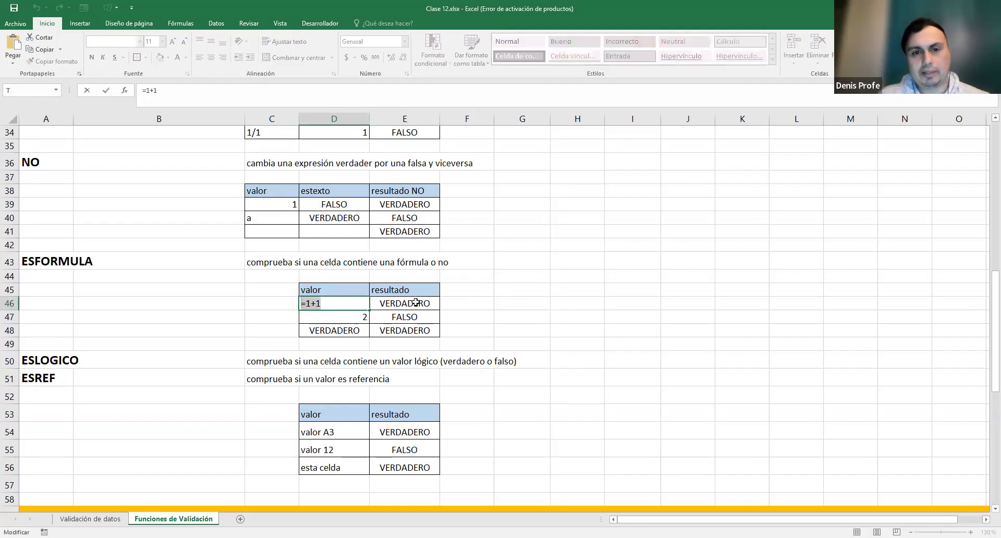
pyautogui.press('Escape')
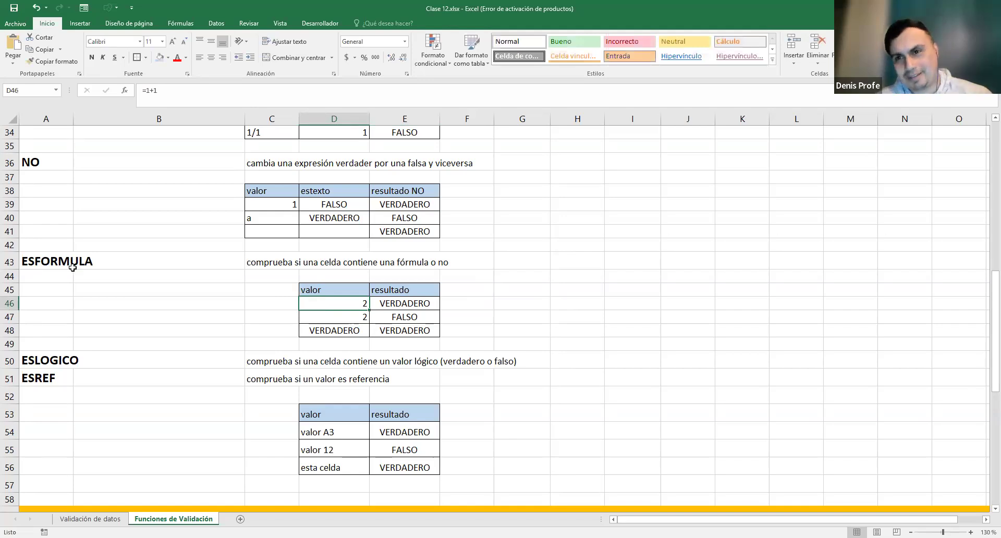
pyautogui.doubleClick(406, 302)
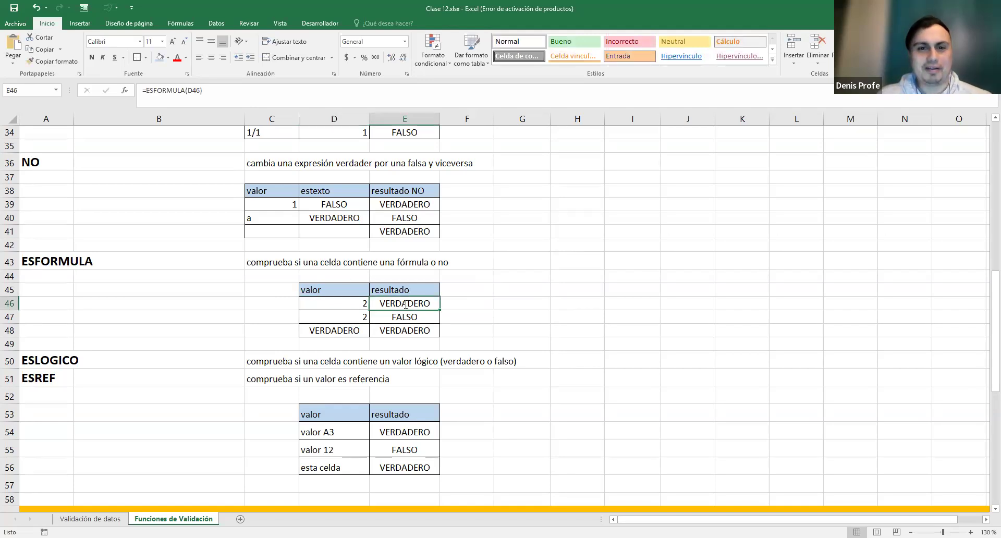
pyautogui.moveTo(376, 302); pyautogui.dragTo(449, 303)
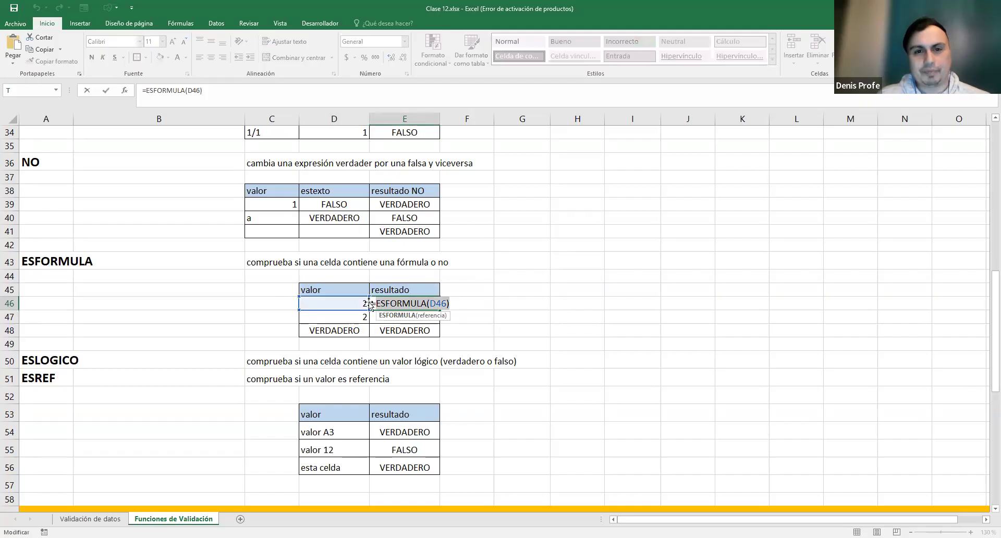
pyautogui.press('Escape')
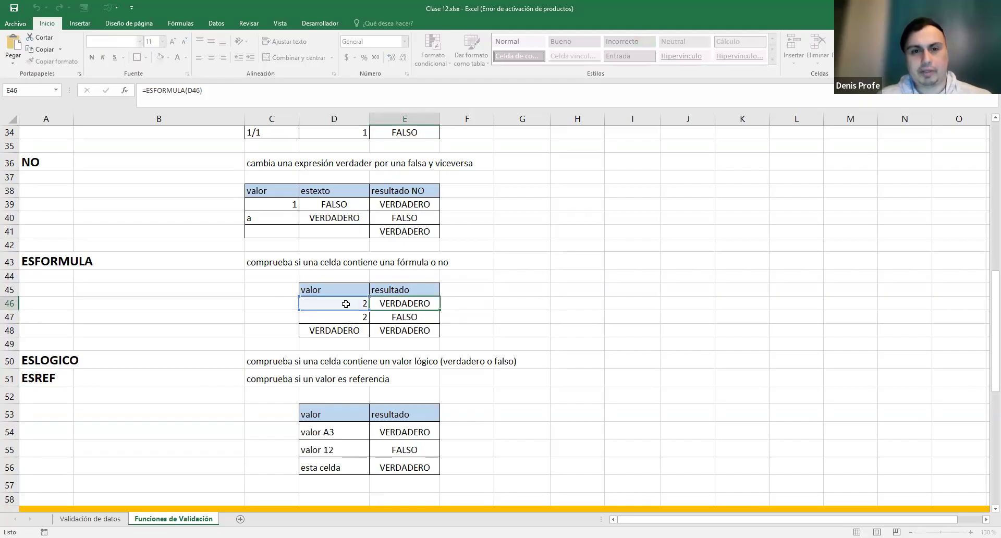
pyautogui.doubleClick(338, 305)
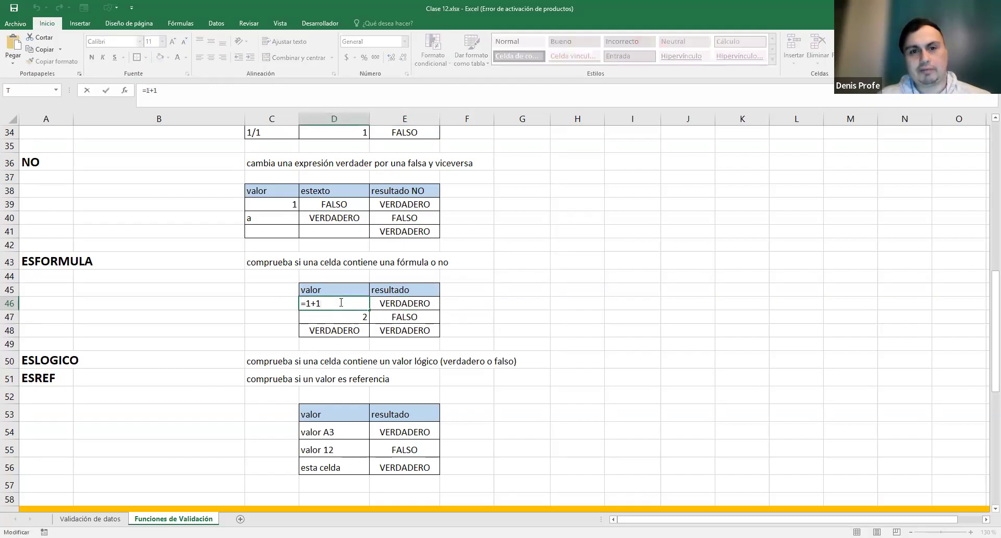
pyautogui.press('Return')
# - Show E47's check on the typed 2 in D47 and the ESBLANCO formula in D48
pyautogui.doubleClick(405, 317)
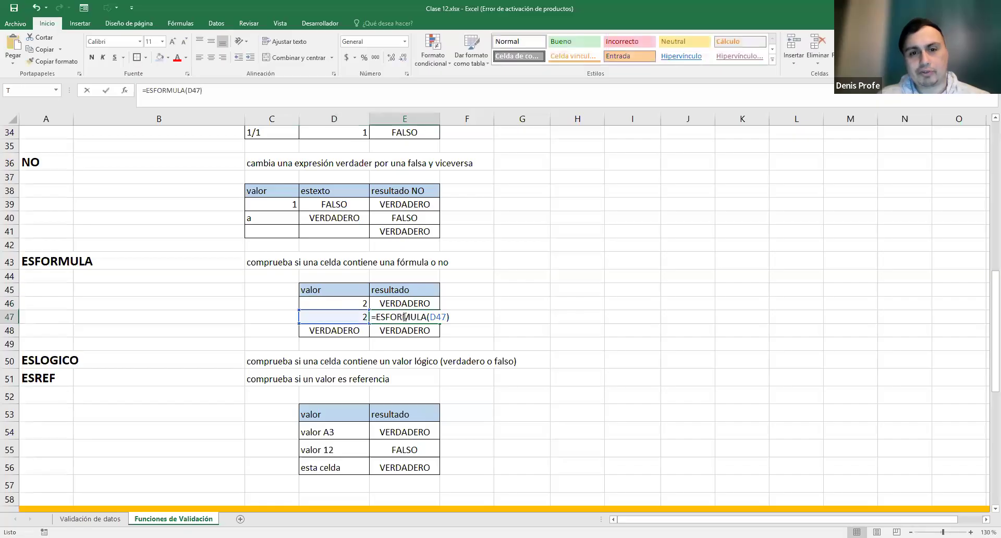
pyautogui.doubleClick(355, 316)
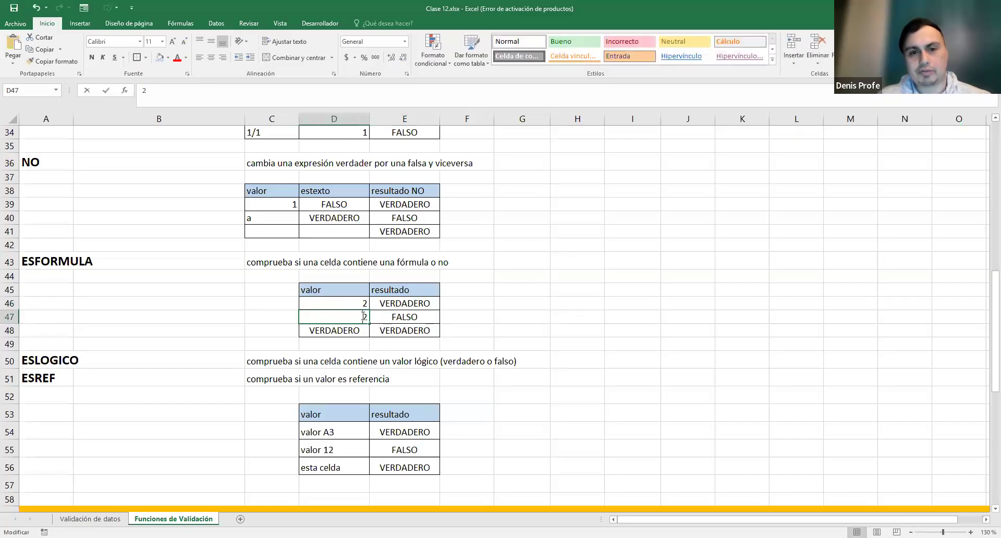
pyautogui.press('Escape')
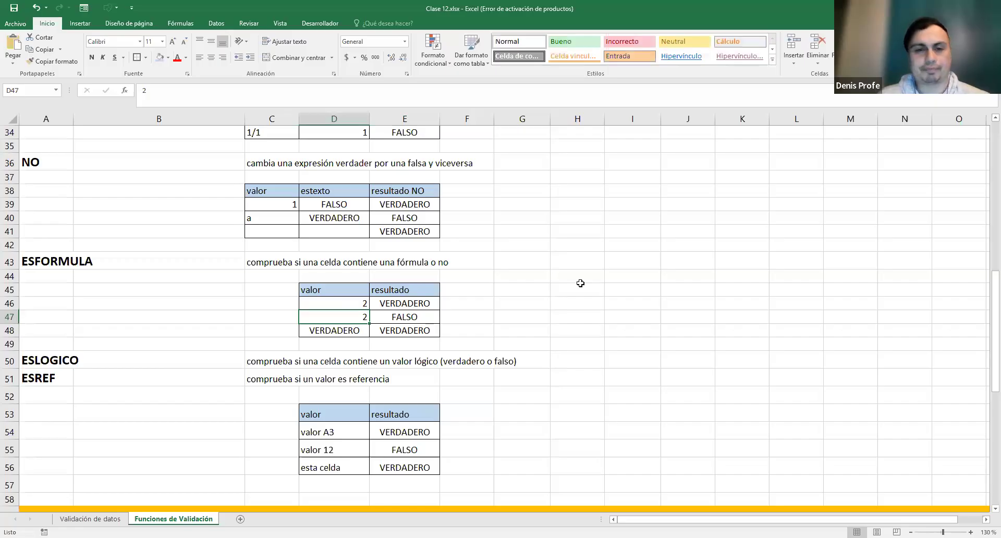
pyautogui.doubleClick(343, 334)
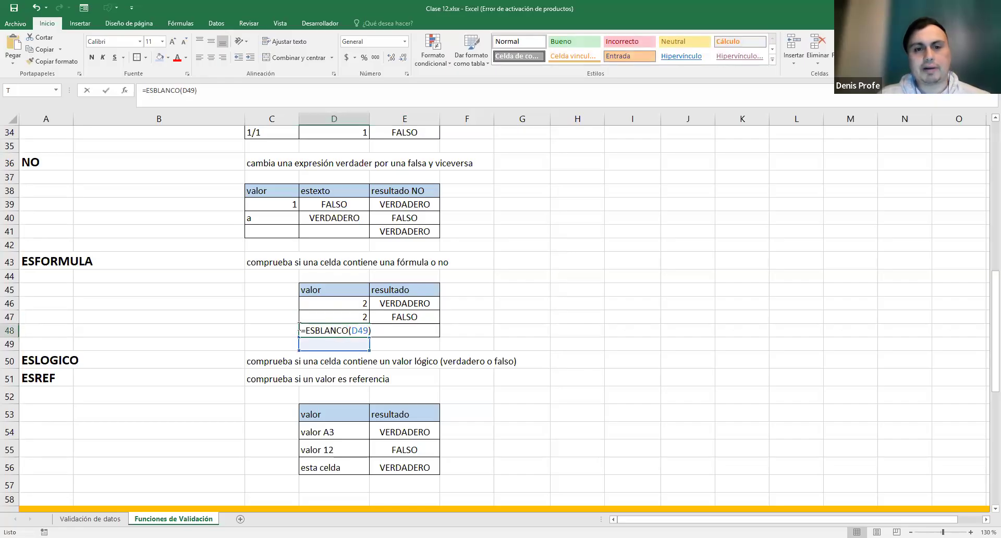
pyautogui.moveTo(302, 328); pyautogui.dragTo(369, 329)
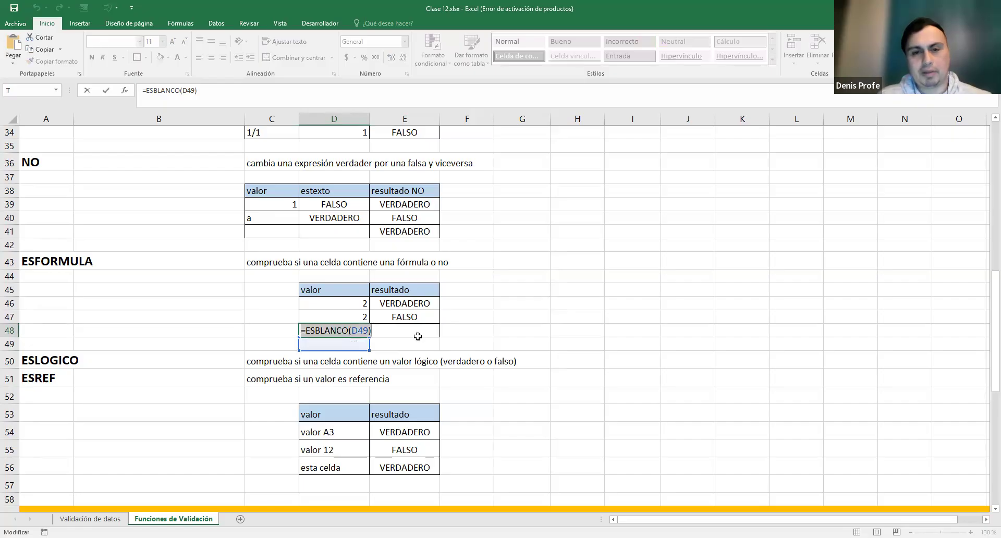
pyautogui.press('Escape')
# - Compare D46's =1+1 with D48's ESBLANCO formula, review E46 and E48, and save
pyautogui.doubleClick(341, 304)
pyautogui.moveTo(301, 304); pyautogui.dragTo(317, 313)
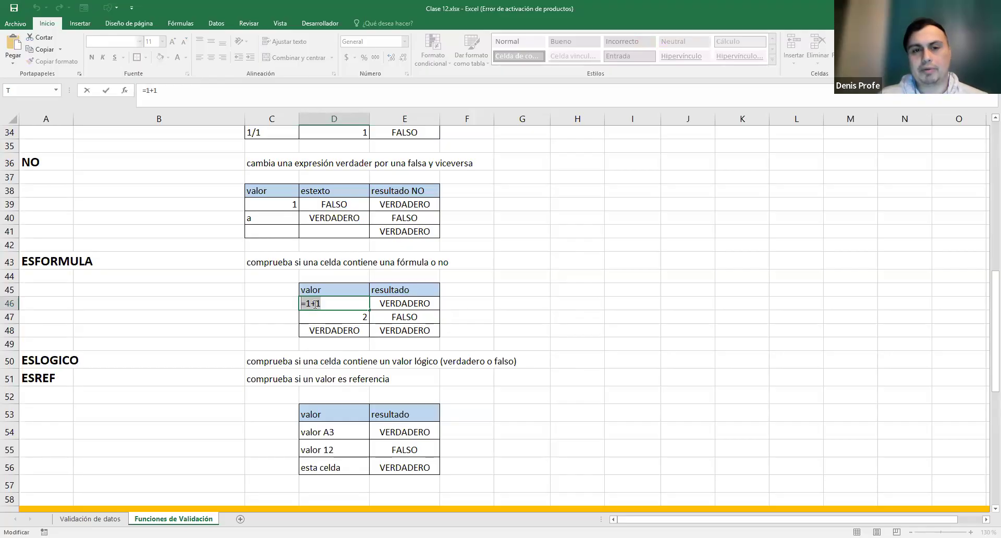
pyautogui.doubleClick(328, 332)
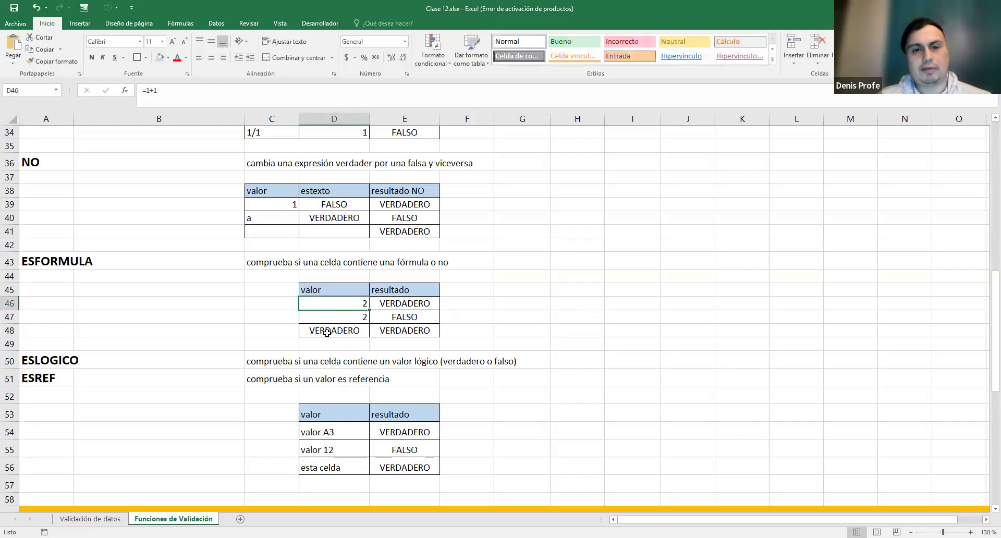
pyautogui.moveTo(306, 332); pyautogui.dragTo(390, 332)
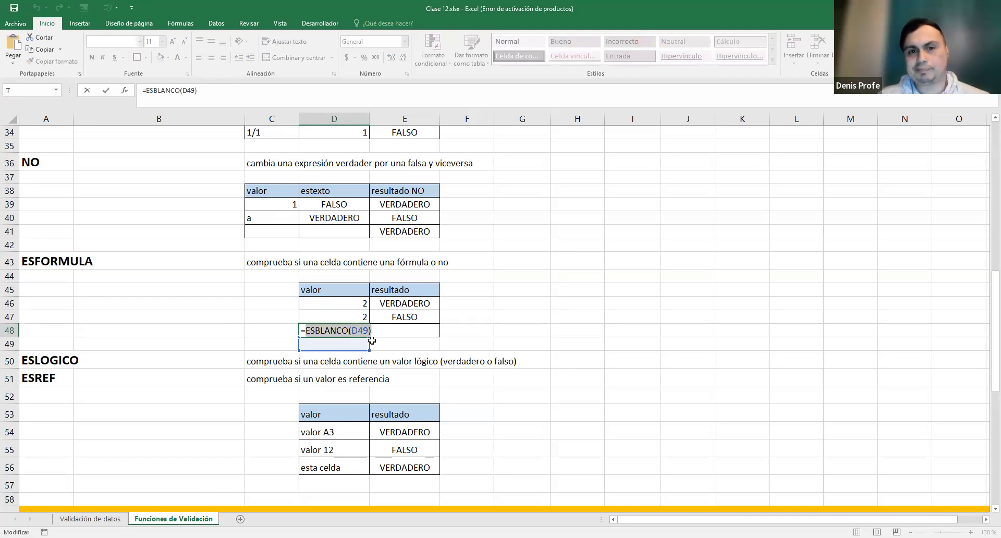
pyautogui.press('Return')
pyautogui.click(421, 329)
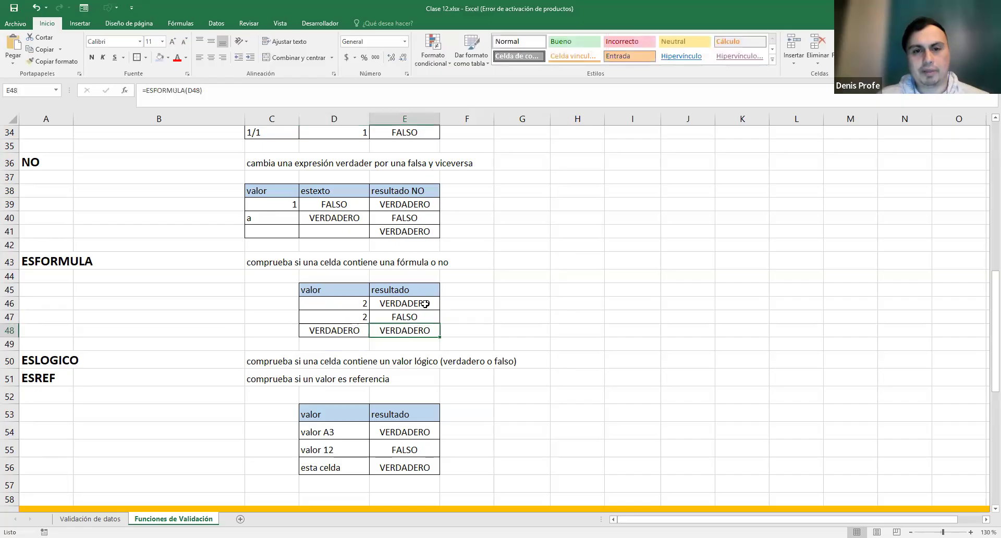
pyautogui.keyDown('ctrl'); pyautogui.click(426, 303); pyautogui.keyUp('ctrl')
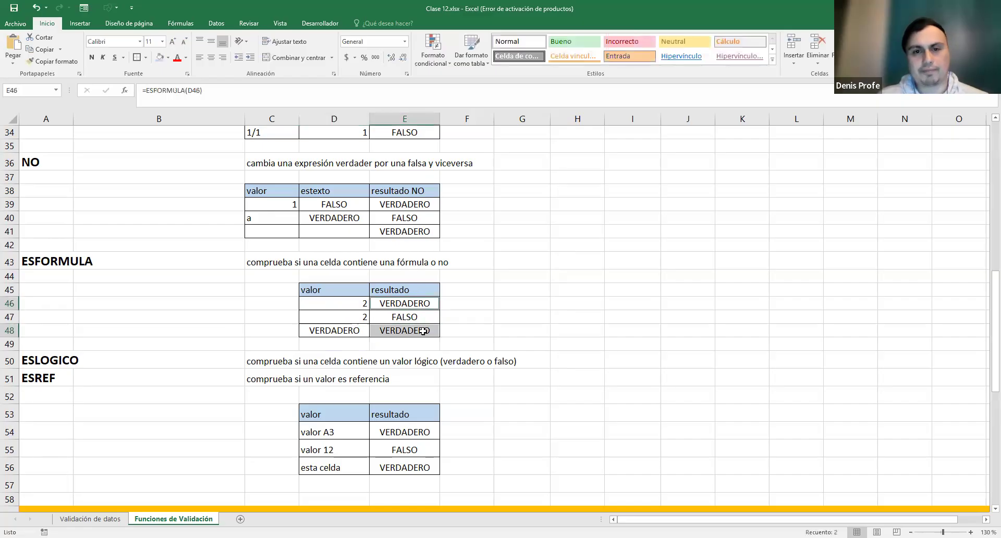
pyautogui.click(520, 303)
pyautogui.click(16, 7)
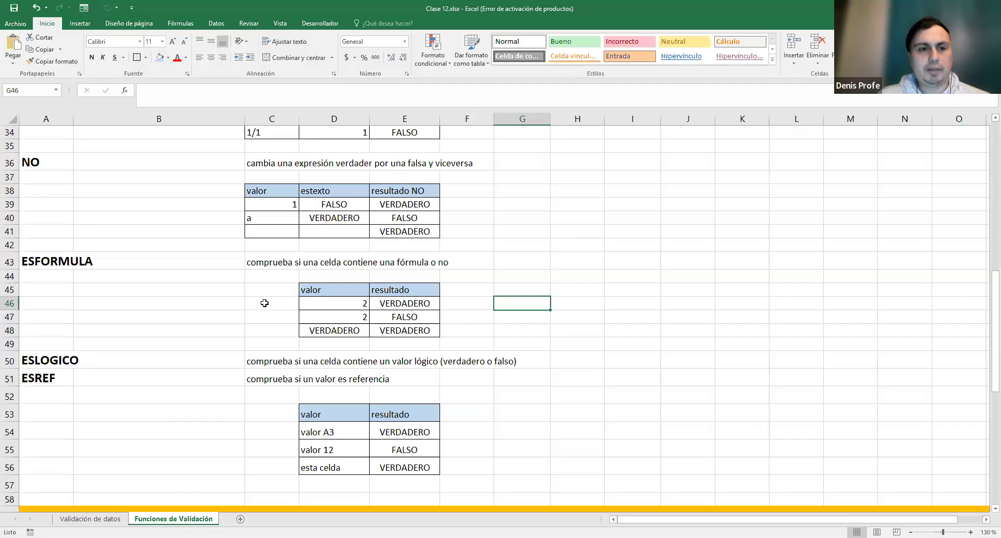
pyautogui.scroll(-1, 263, 303)
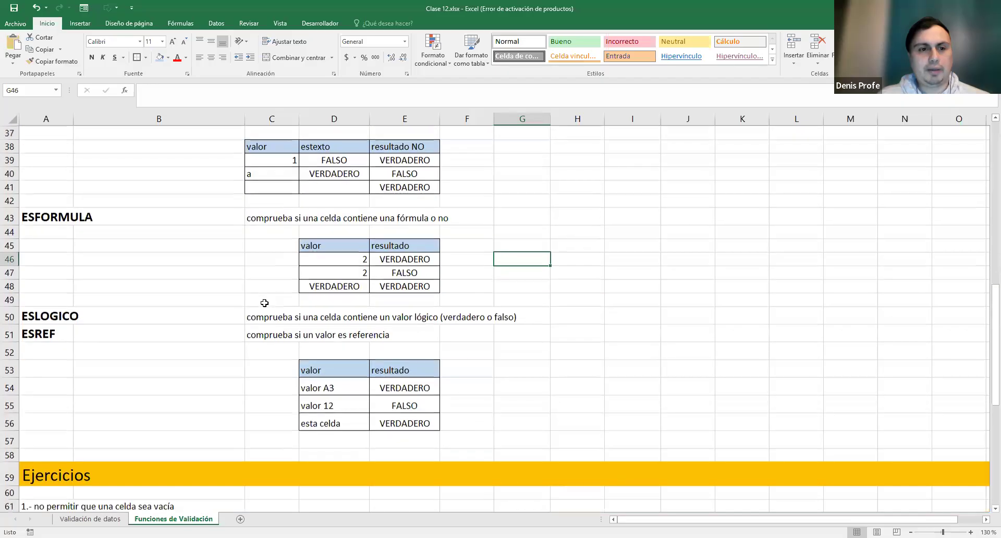
pyautogui.click(37, 314)
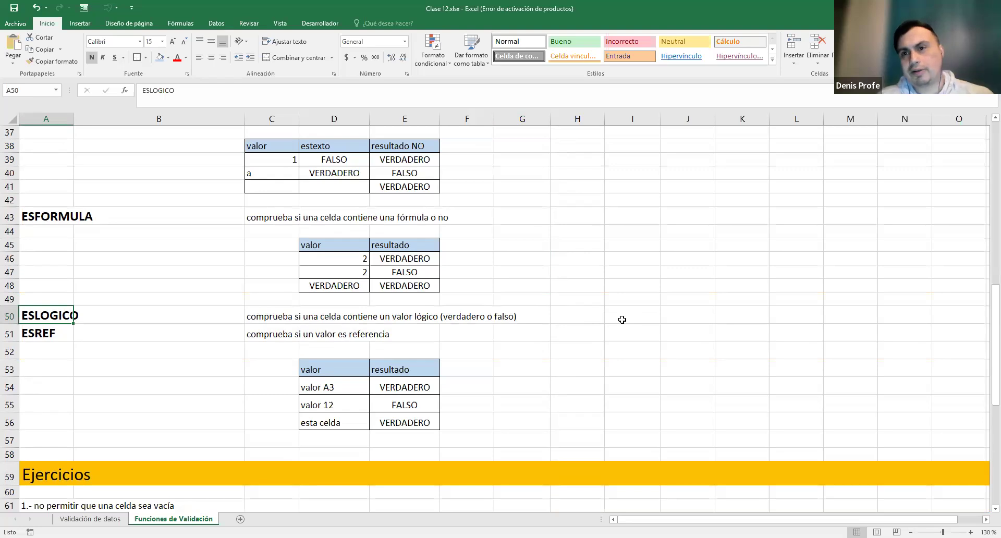
pyautogui.click(663, 315)
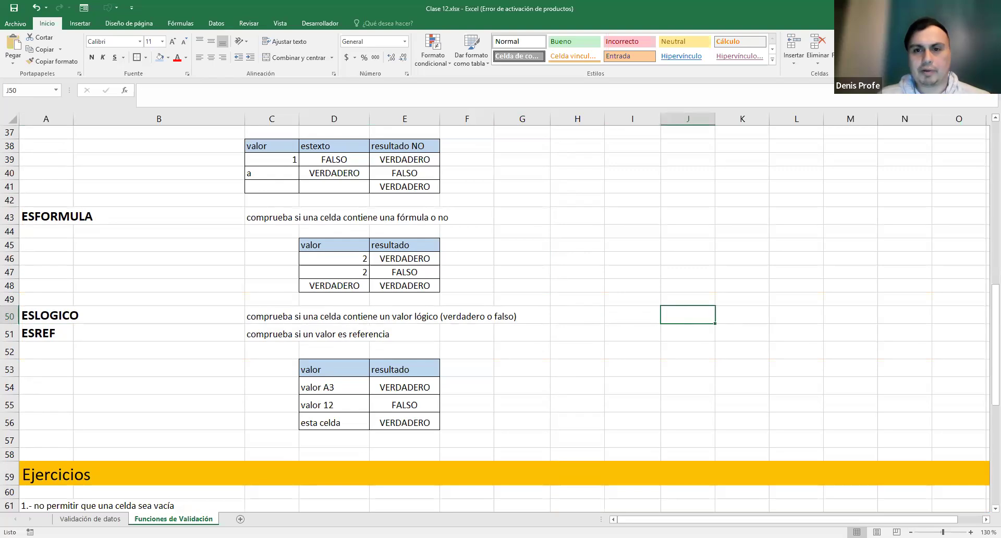
pyautogui.click(646, 314)
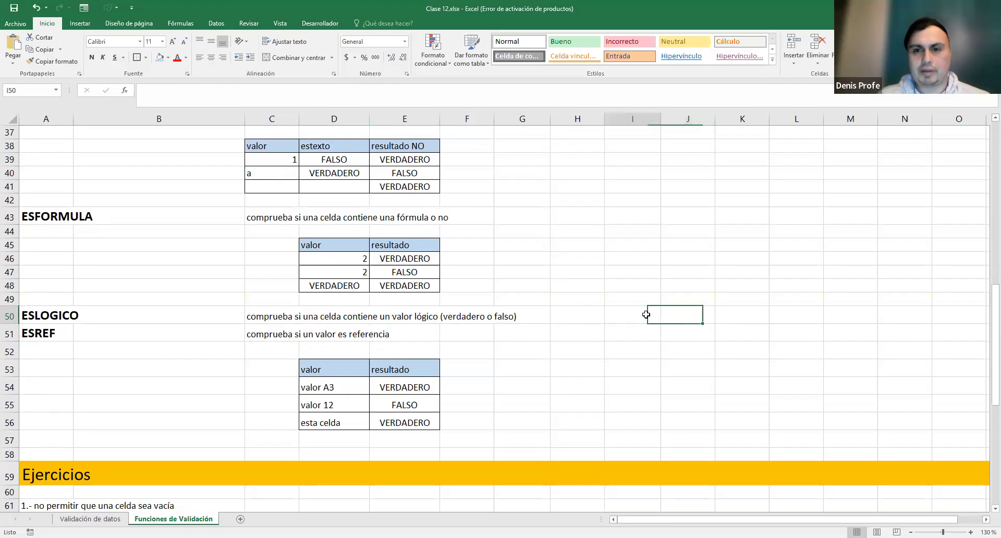
pyautogui.click(642, 286)
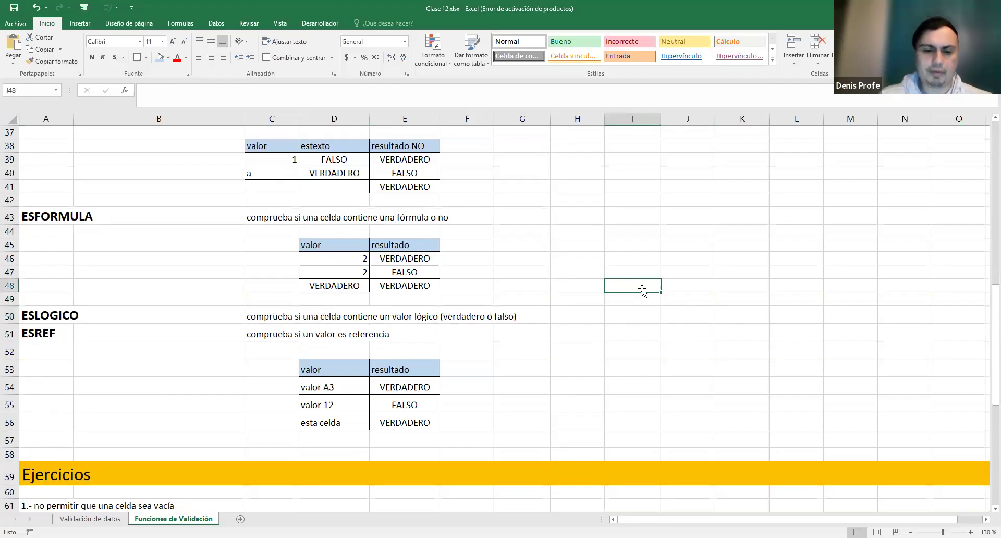
# - Type Valor, Verdadero and FALSO into I48:I50
pyautogui.write('Valor')
pyautogui.press('Return')
pyautogui.write('Verdadero')
pyautogui.press('Return')
pyautogui.write('FALS')
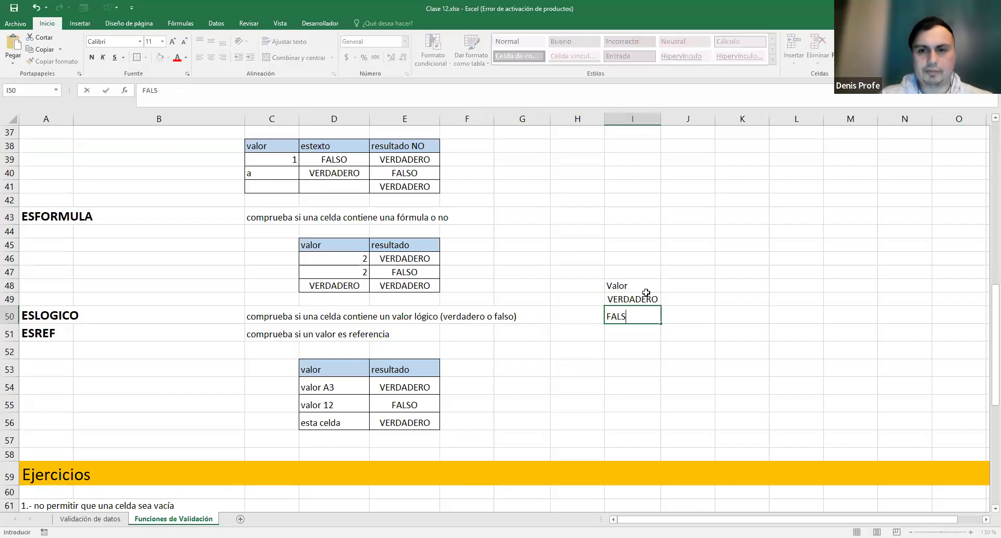
pyautogui.write('O')
pyautogui.press('Return')
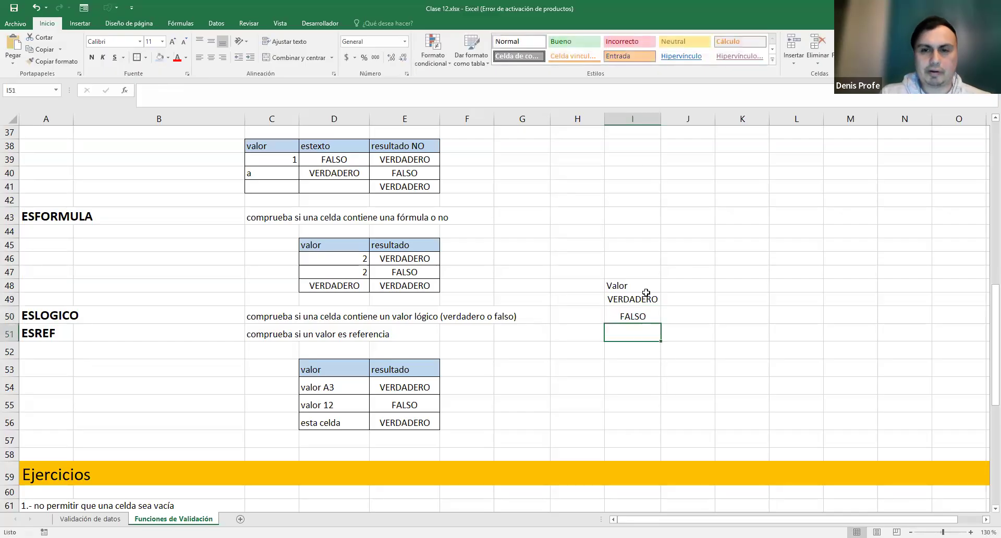
# - Enter =ESBLANCO(H51) in I51, then SI and NO in I52 and I53
pyautogui.write('=')
pyautogui.write('ES¿')
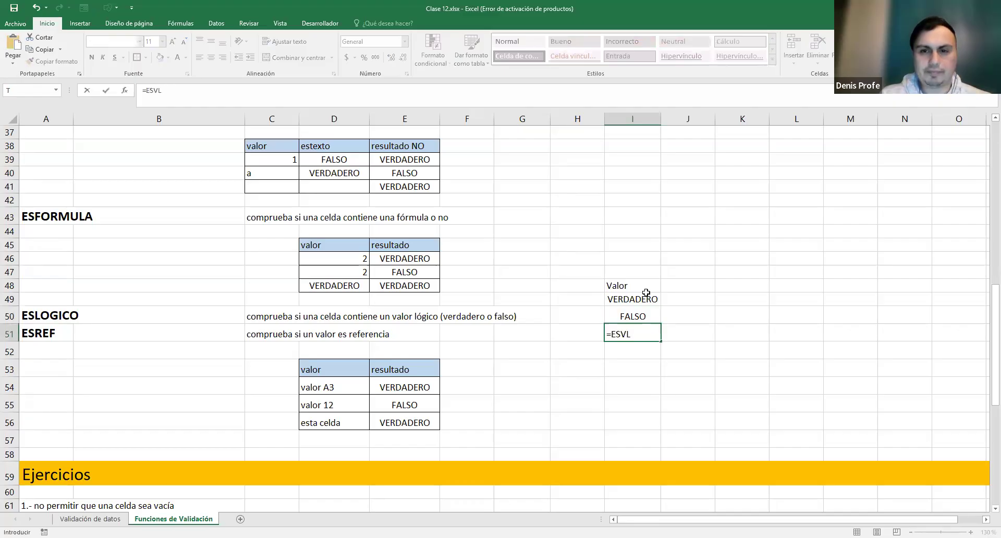
pyautogui.press('BackSpace')
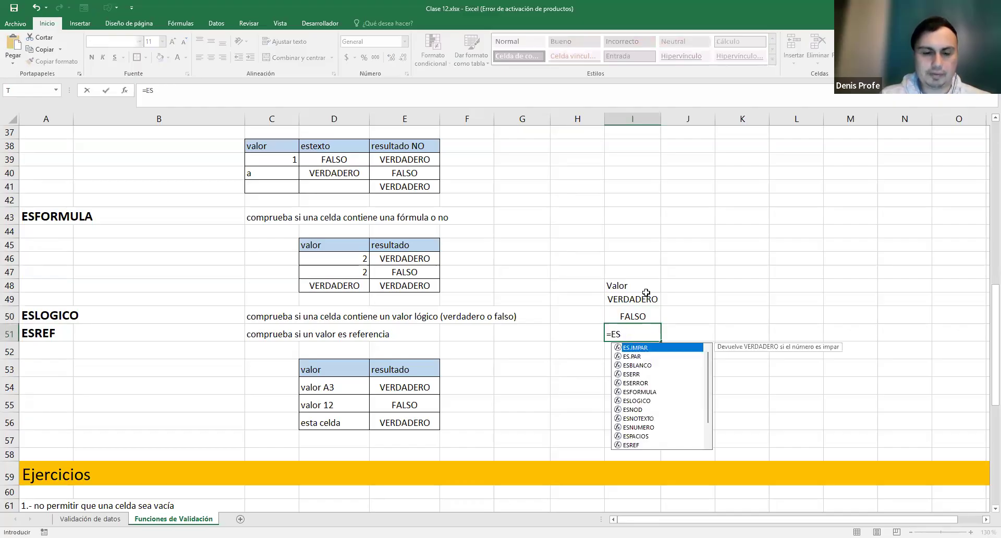
pyautogui.write('BL')
pyautogui.press('Tab')
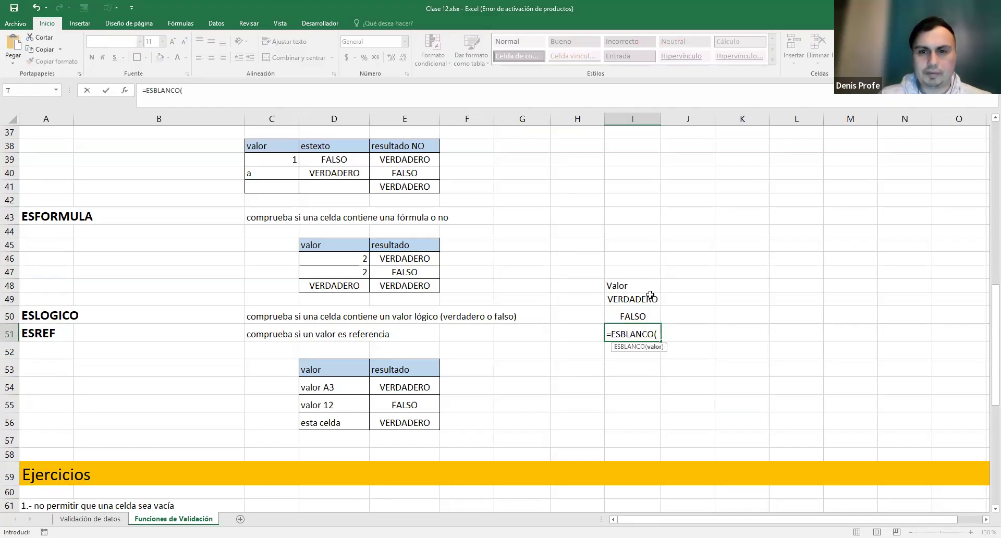
pyautogui.click(580, 334)
pyautogui.write(')')
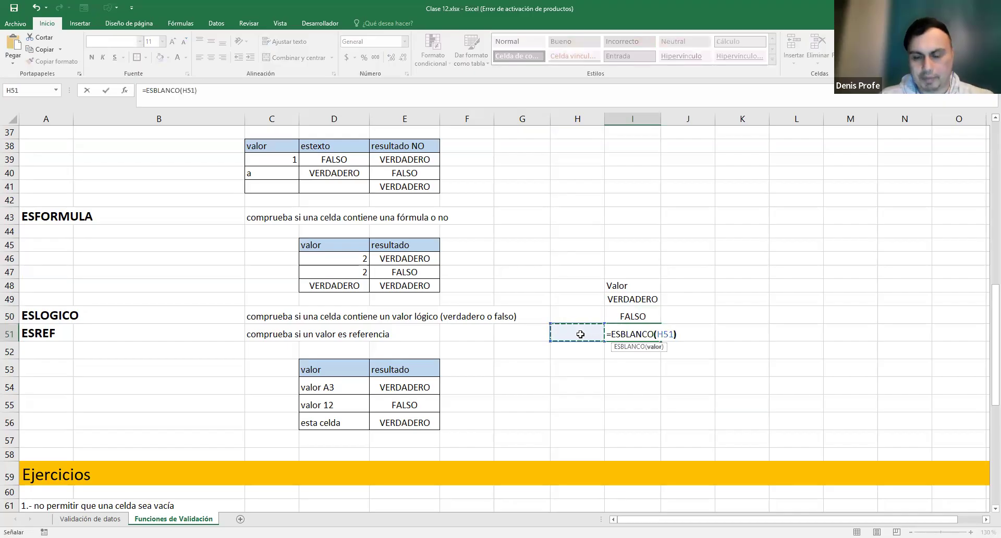
pyautogui.press('Return')
pyautogui.write('SI')
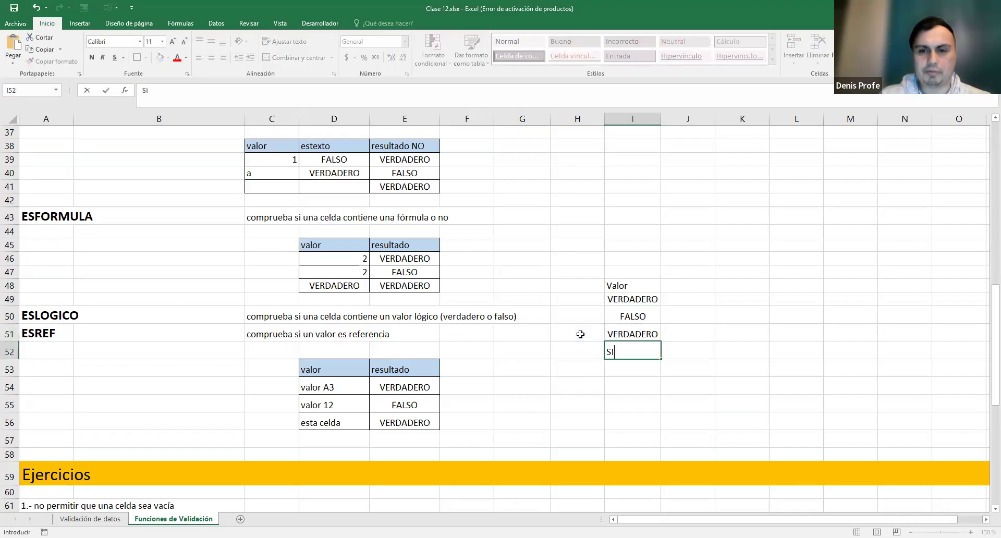
pyautogui.press('Return')
pyautogui.write('NO')
pyautogui.press('Return')
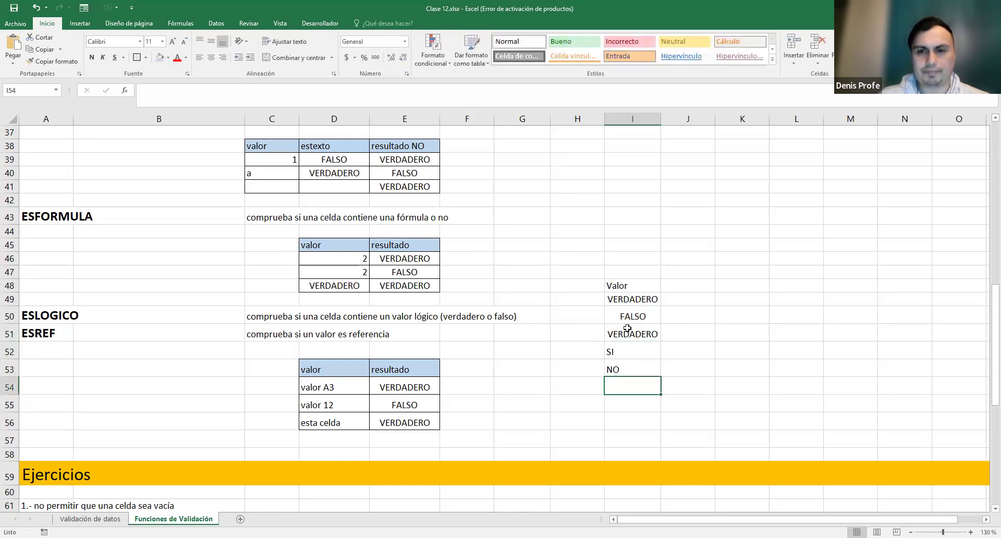
# - Apply All Borders to I48:I54 and J48:J54
pyautogui.moveTo(620, 286); pyautogui.dragTo(632, 383)
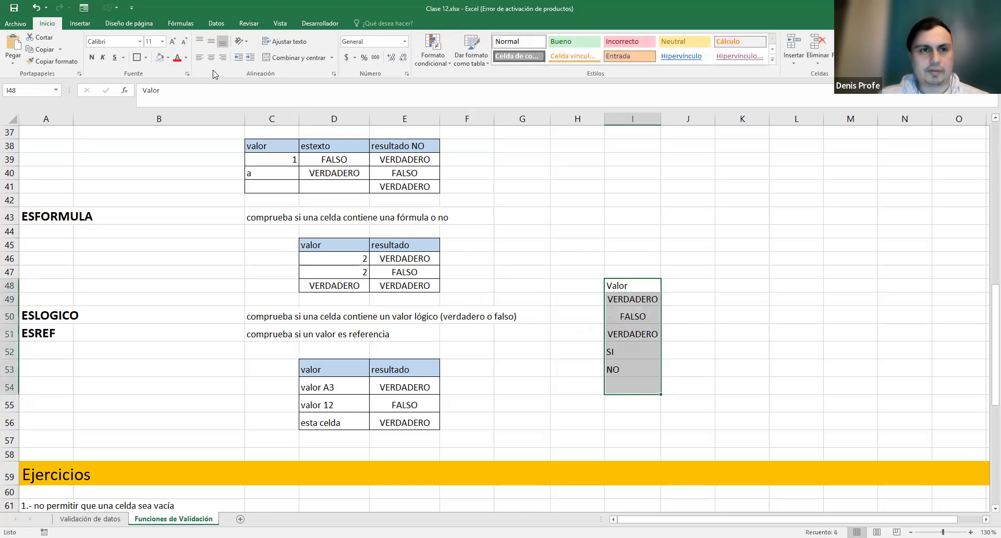
pyautogui.click(145, 57)
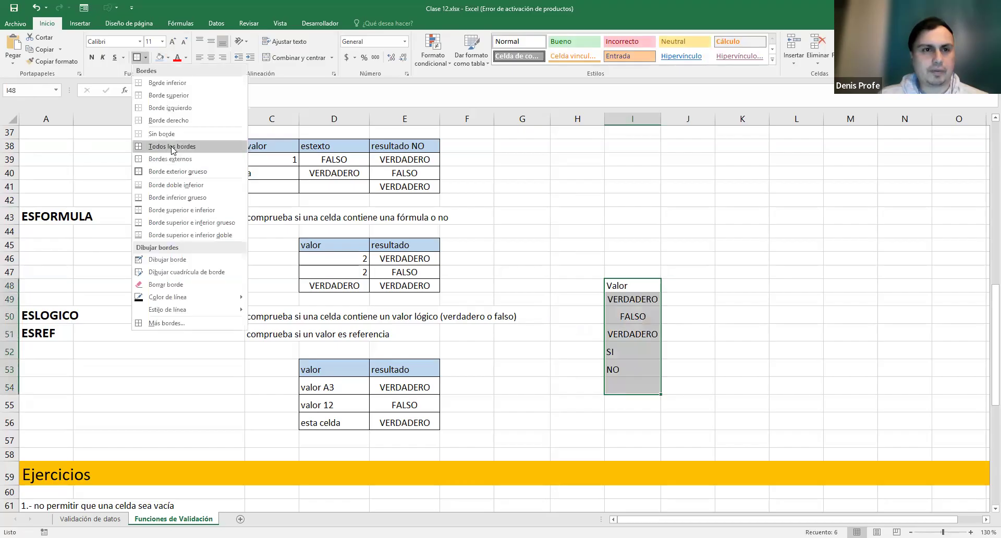
pyautogui.click(170, 147)
pyautogui.moveTo(678, 285); pyautogui.dragTo(691, 384)
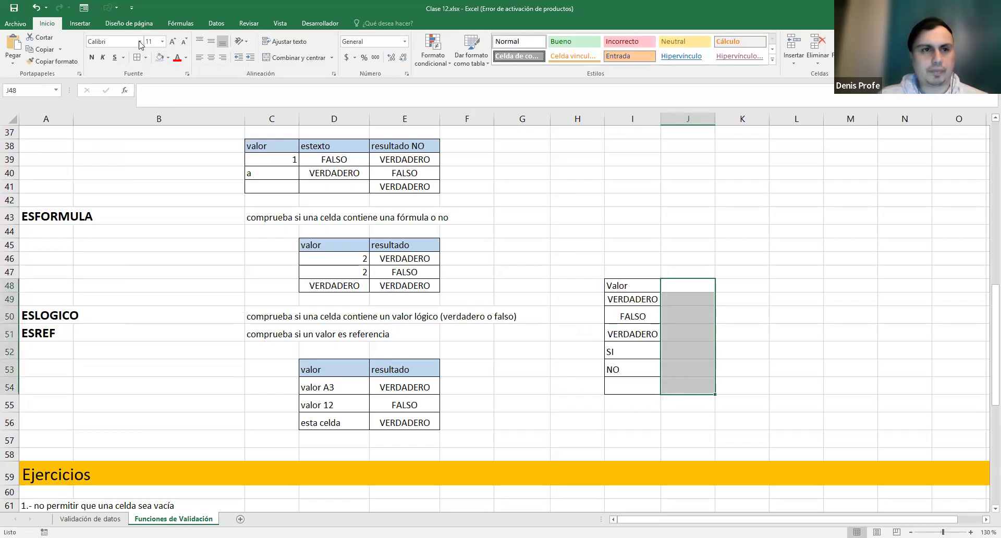
pyautogui.click(137, 58)
# - Fill the header I48:J48 light blue and title J48 Resultado
pyautogui.click(688, 285)
pyautogui.moveTo(644, 286); pyautogui.dragTo(683, 282)
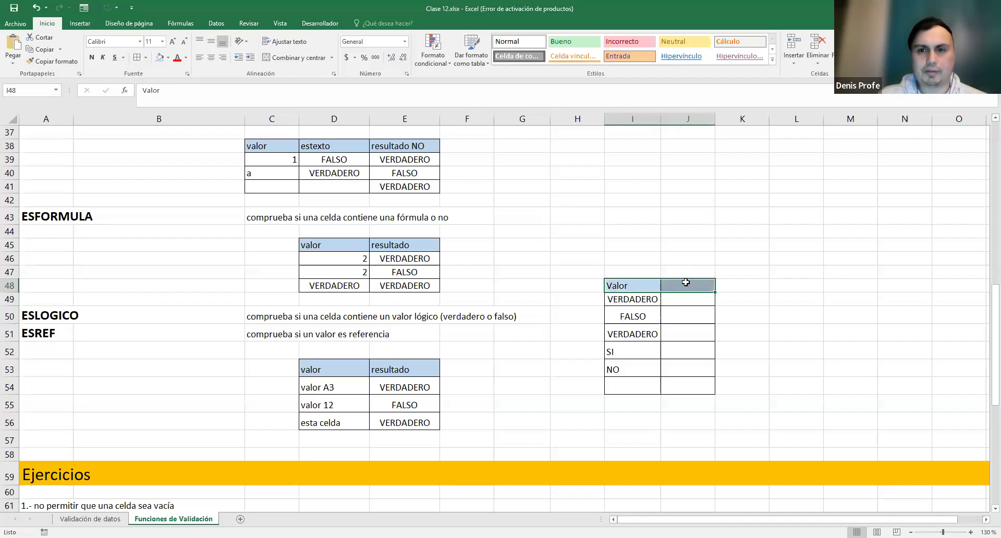
pyautogui.click(686, 282)
pyautogui.write('Resultado')
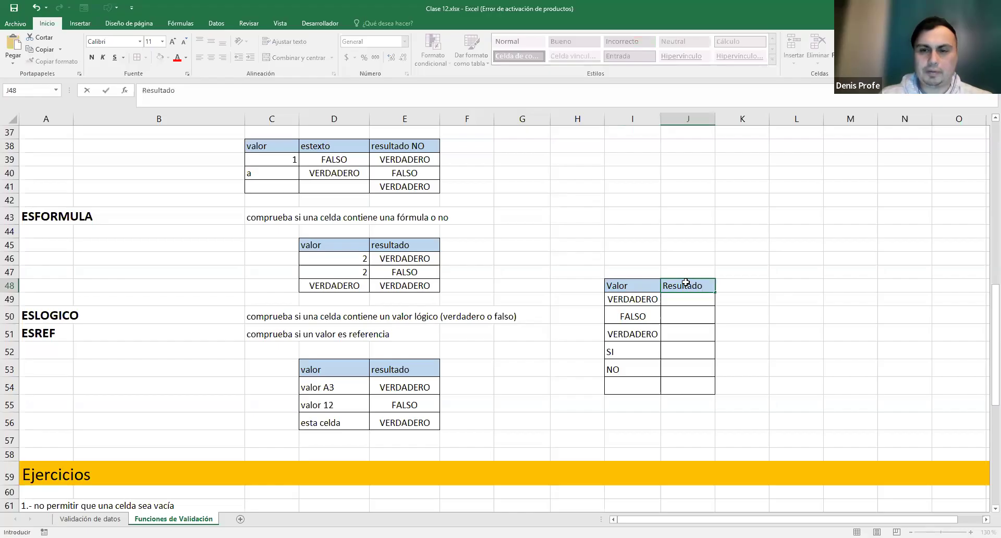
pyautogui.press('Return')
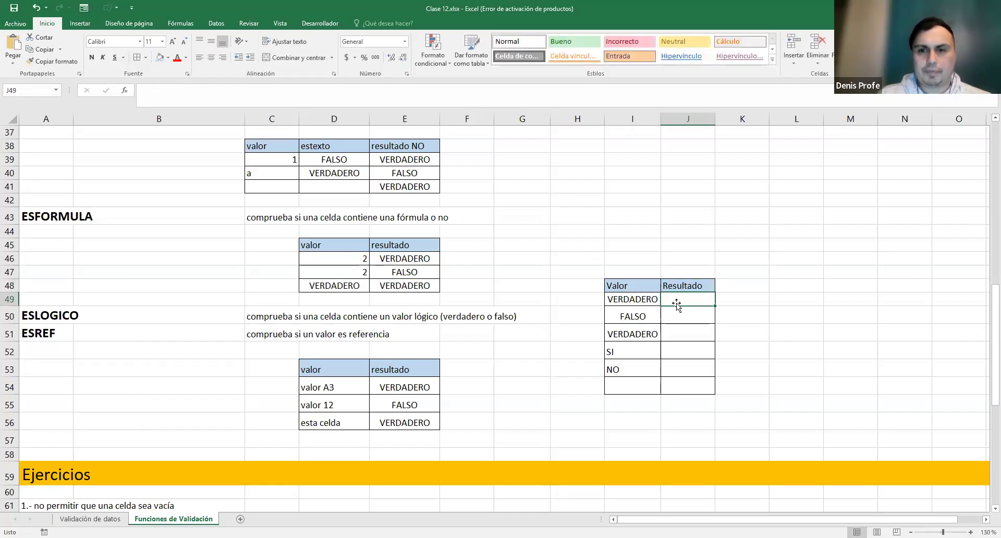
# - Enter =ESLOGICO(I49) in J49 and fill it down to J54
pyautogui.write('=')
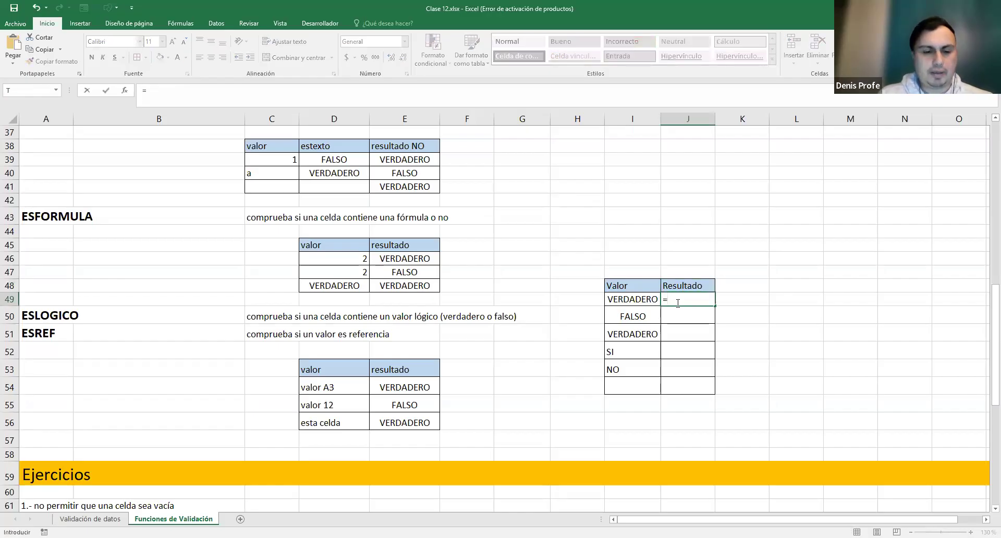
pyautogui.write('ESLOGICO(')
pyautogui.scroll(1, 678, 302)
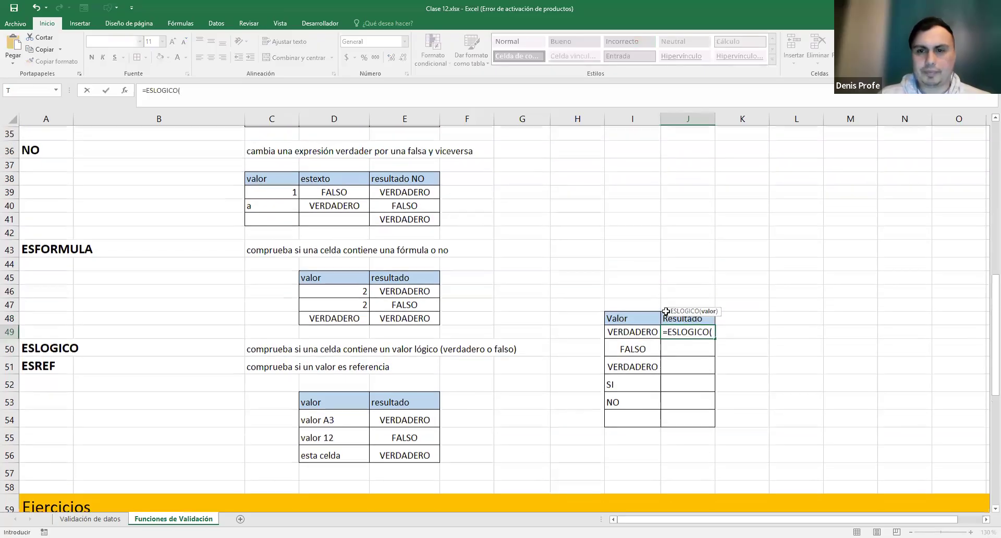
pyautogui.click(638, 352)
pyautogui.click(637, 343)
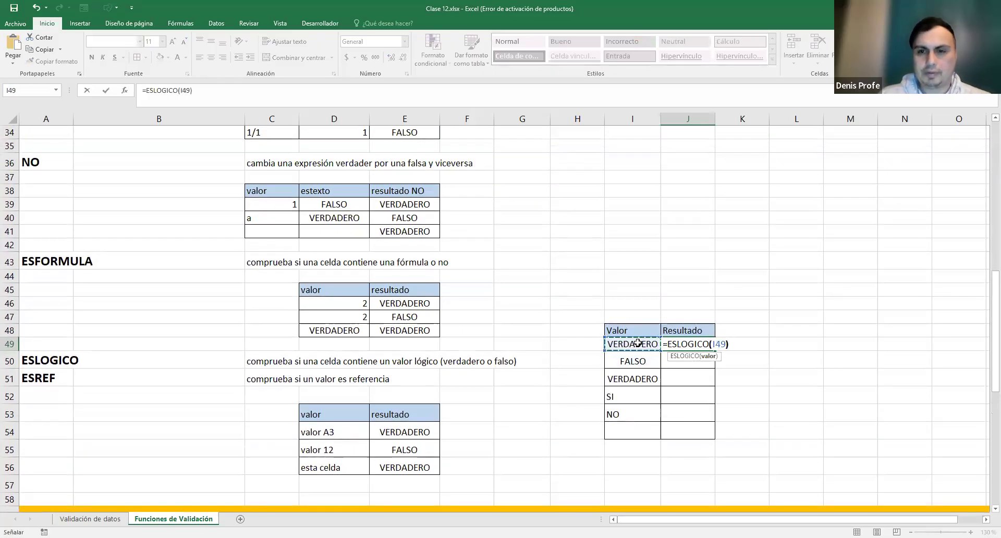
pyautogui.press('Return')
pyautogui.click(695, 345)
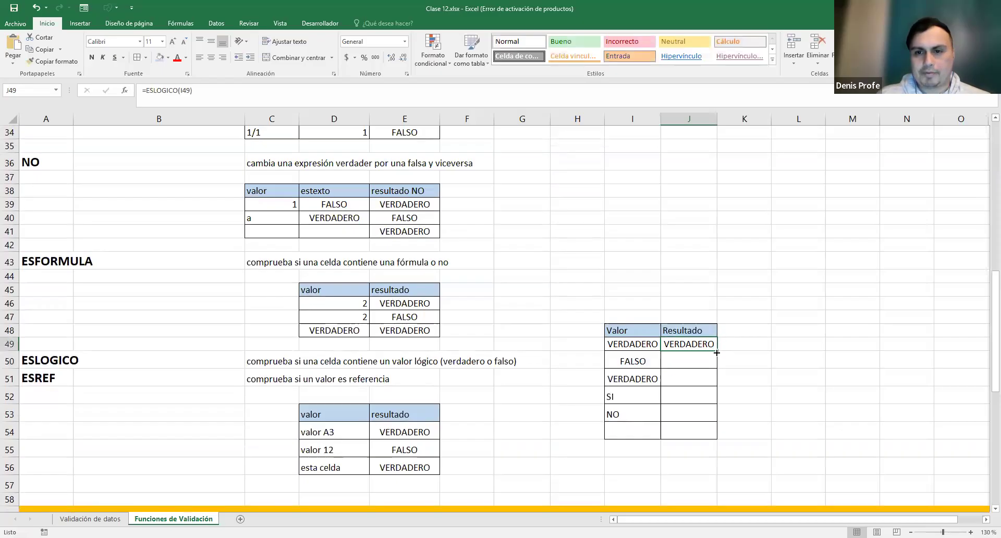
pyautogui.moveTo(716, 352); pyautogui.dragTo(719, 434)
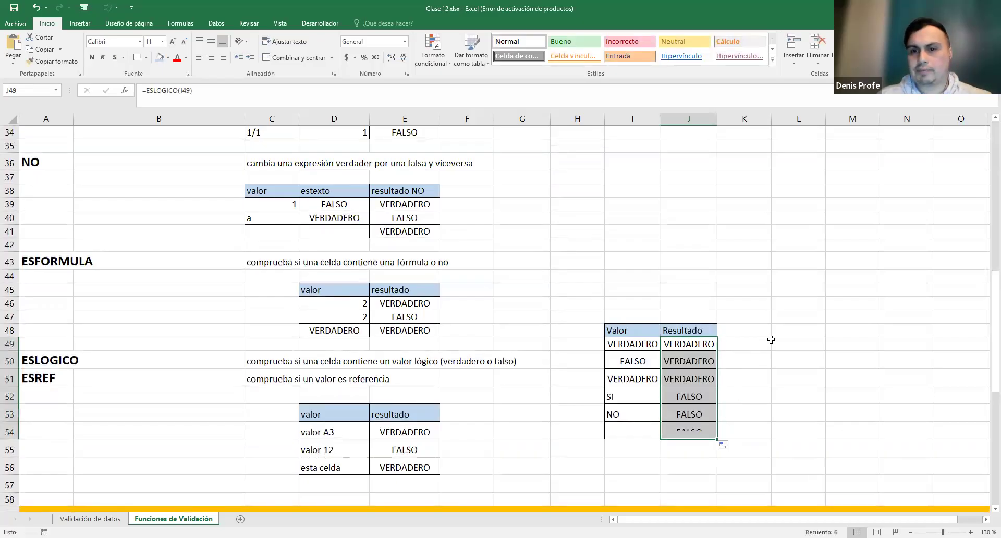
pyautogui.click(792, 301)
# - Check the VERDADERO and FALSO values in I49:I50 against J49:J50's ESLOGICO formulas
pyautogui.scroll(-2, 792, 301)
pyautogui.moveTo(623, 258); pyautogui.dragTo(644, 290)
pyautogui.doubleClick(640, 259)
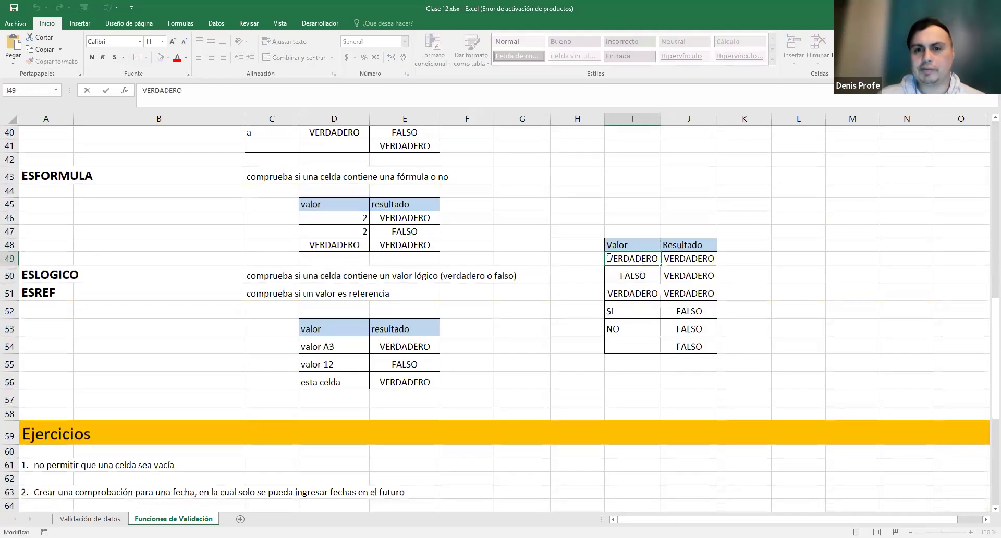
pyautogui.moveTo(608, 259); pyautogui.dragTo(664, 260)
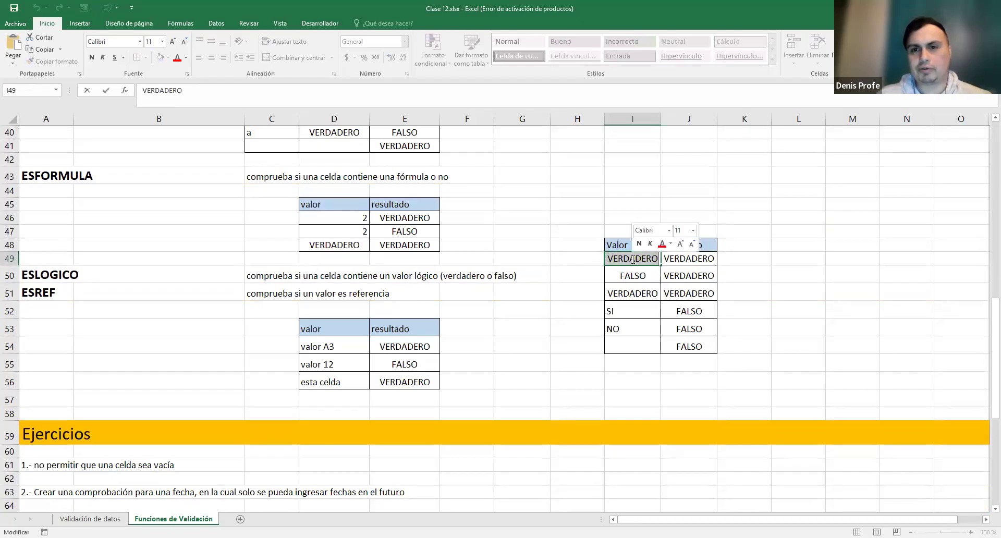
pyautogui.press('Escape')
pyautogui.click(701, 257)
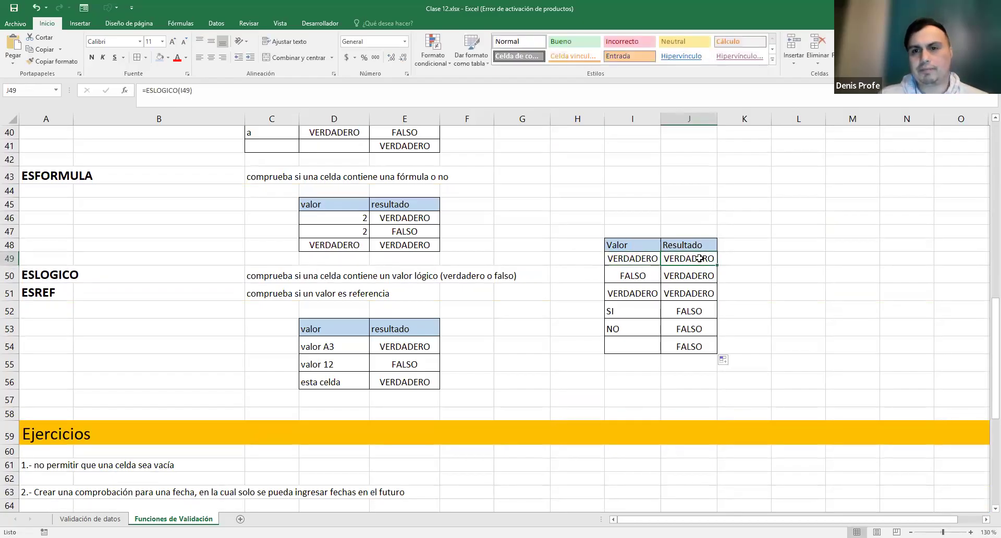
pyautogui.click(639, 259)
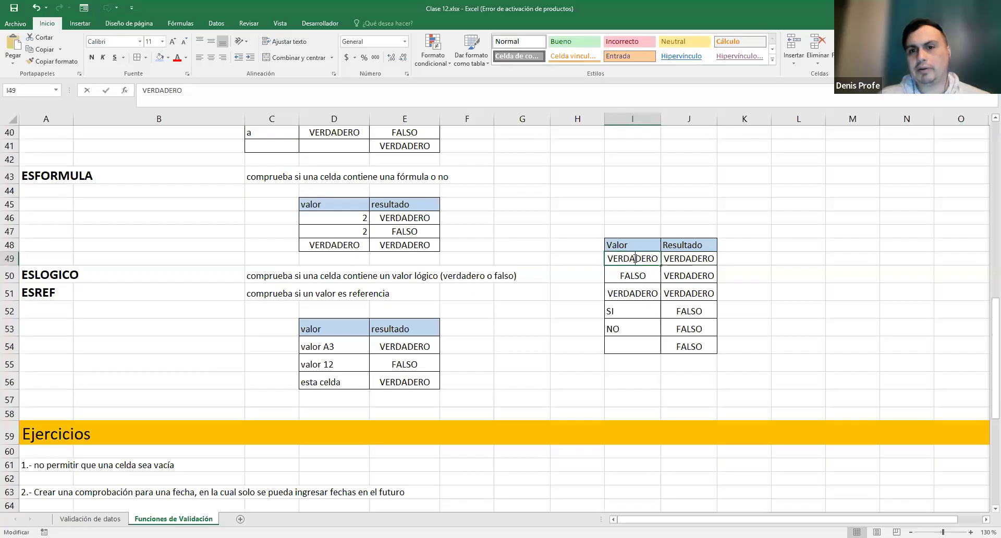
pyautogui.doubleClick(635, 259)
pyautogui.click(633, 276)
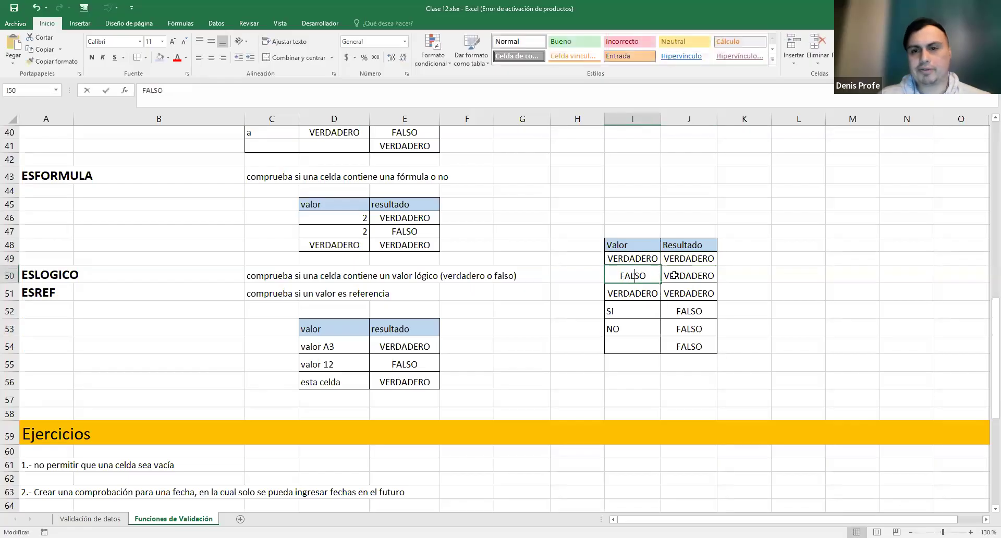
pyautogui.doubleClick(633, 276)
pyautogui.click(688, 275)
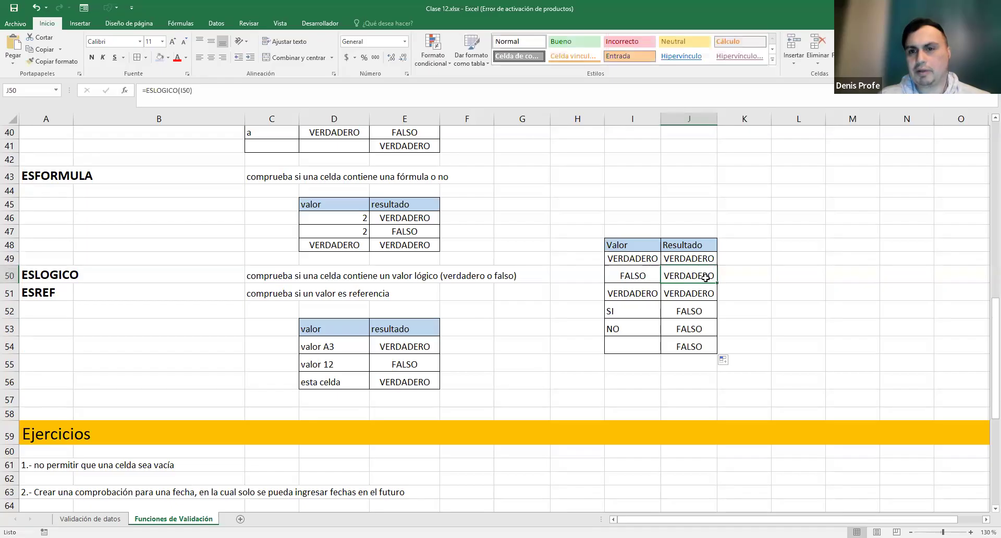
# - Show I51's ESBLANCO formula and J51's =ESLOGICO(I51), then highlight the FALSO results for SI, NO and blank
pyautogui.doubleClick(634, 292)
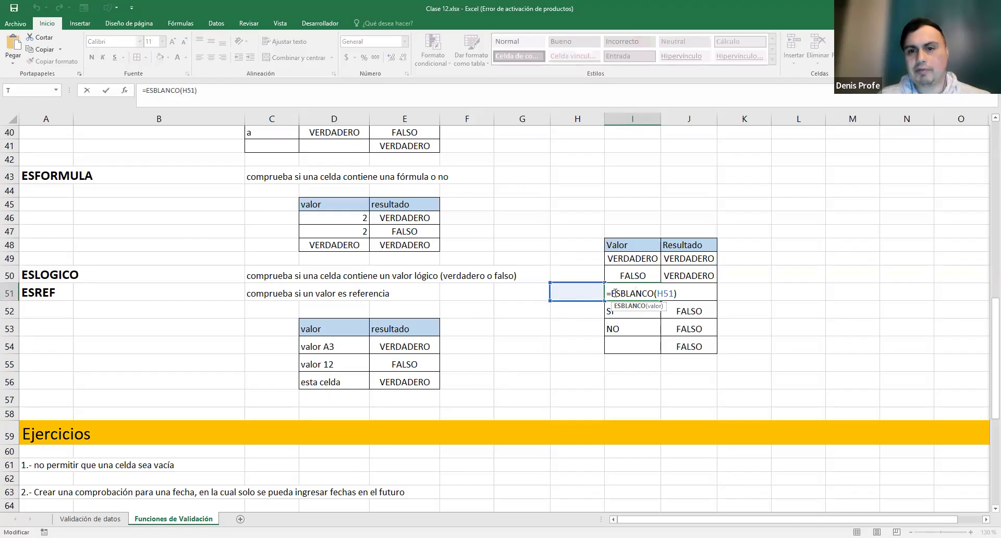
pyautogui.click(705, 291)
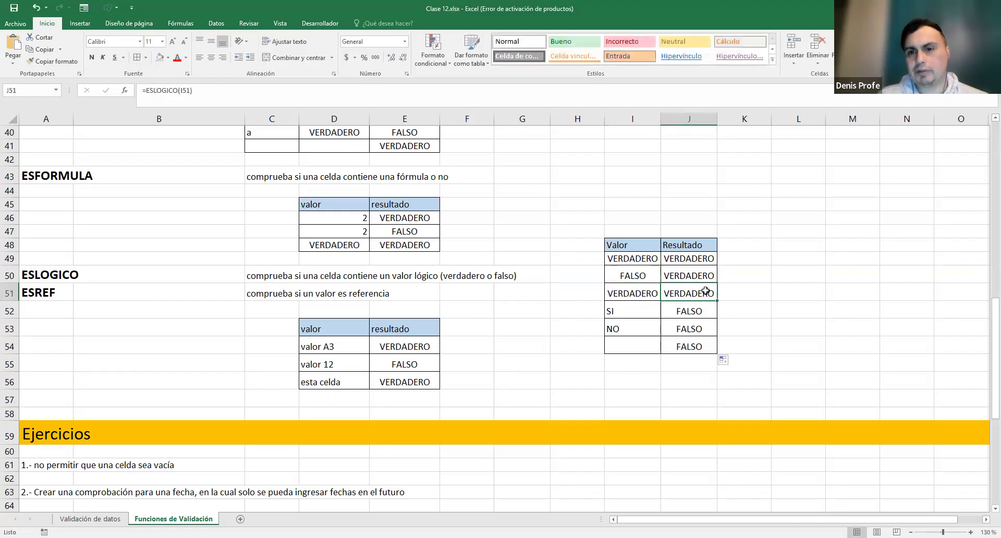
pyautogui.doubleClick(671, 293)
pyautogui.moveTo(668, 293); pyautogui.dragTo(730, 292)
pyautogui.press('Escape')
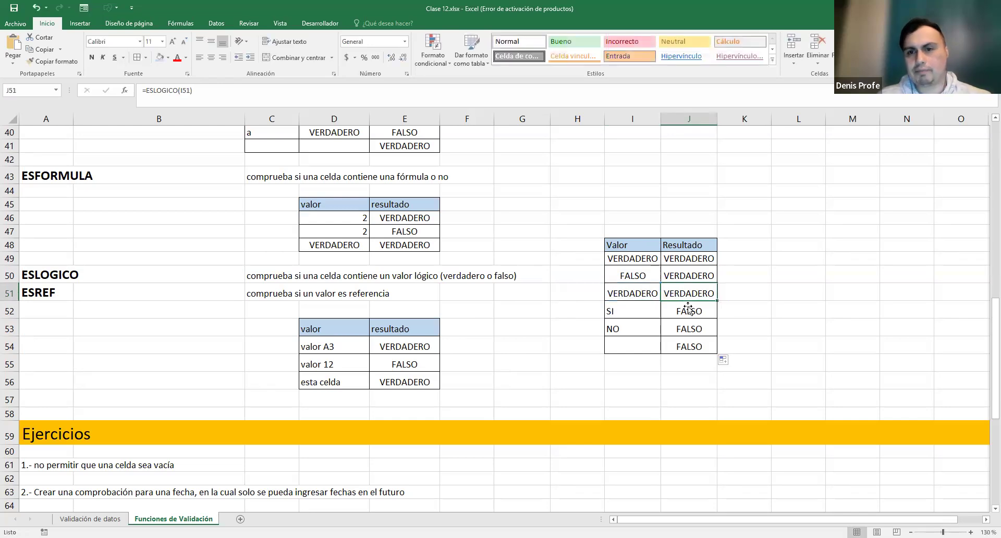
pyautogui.moveTo(636, 316); pyautogui.dragTo(643, 344)
pyautogui.moveTo(677, 311); pyautogui.dragTo(683, 347)
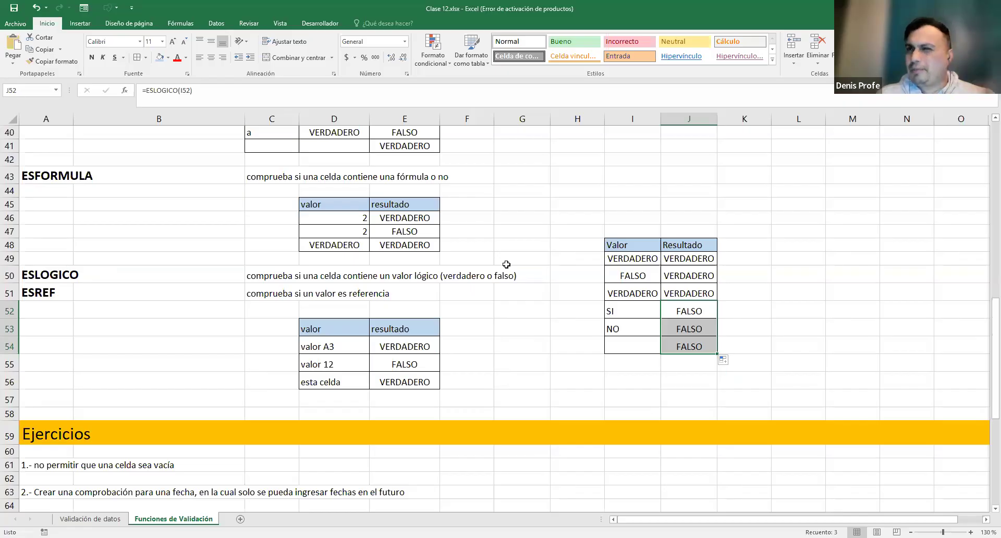
pyautogui.click(29, 294)
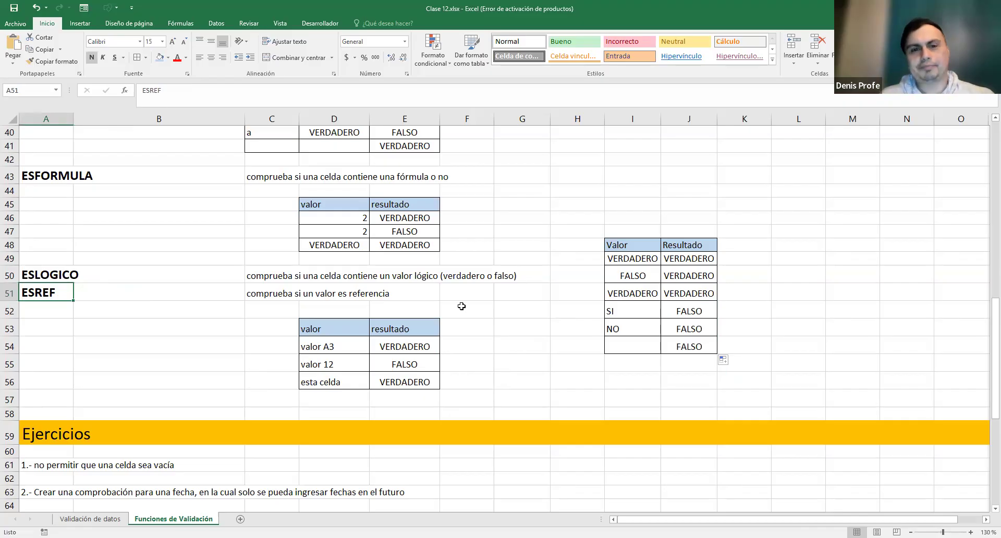
pyautogui.click(397, 347)
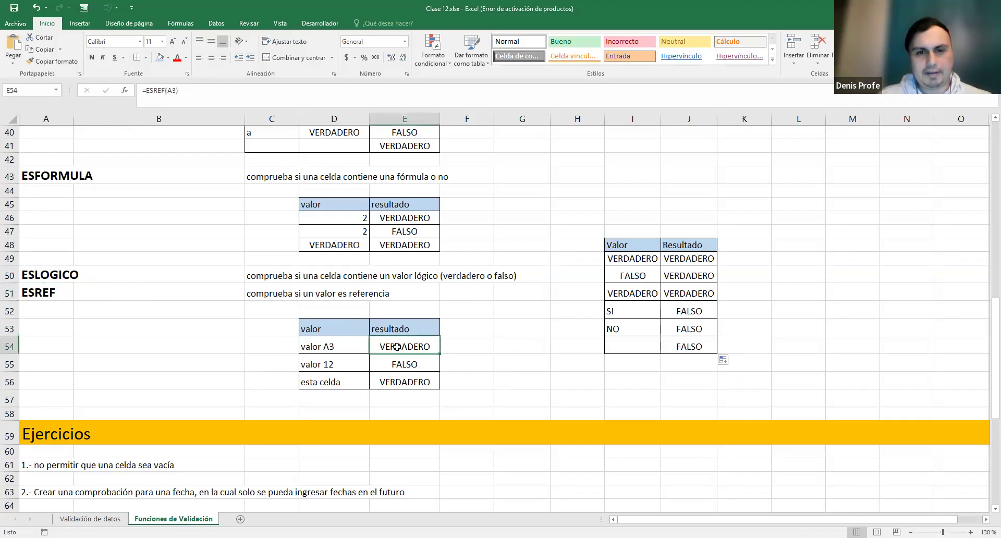
pyautogui.doubleClick(383, 346)
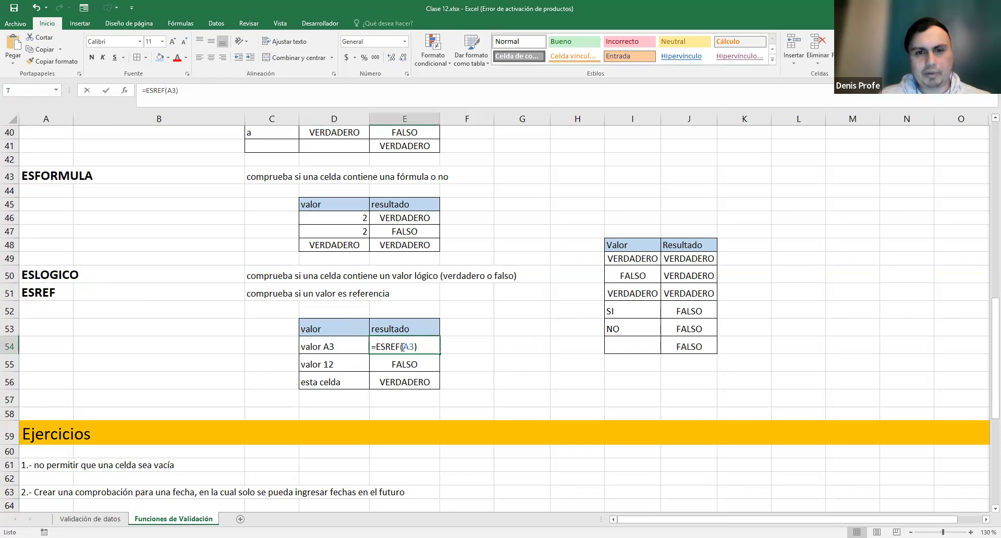
pyautogui.doubleClick(409, 347)
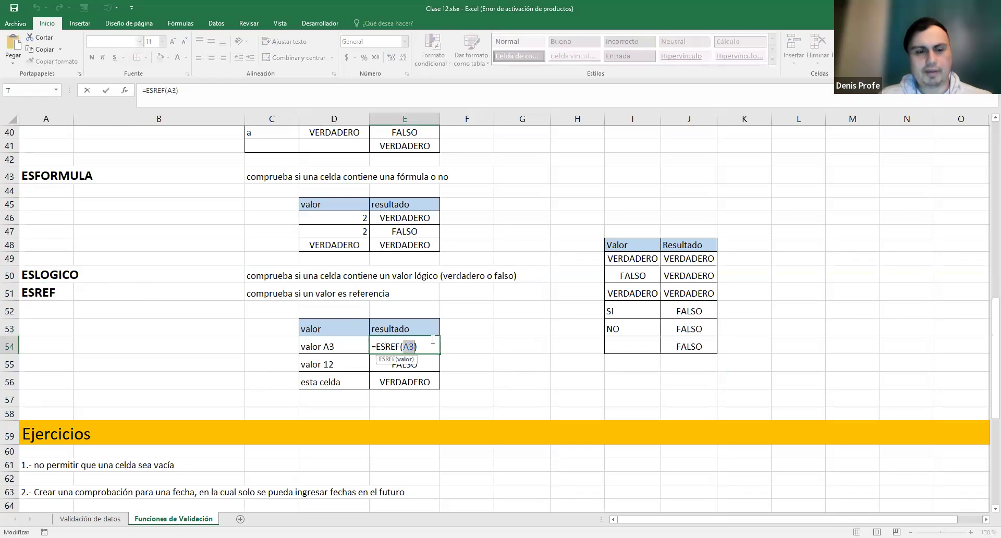
pyautogui.press('Escape')
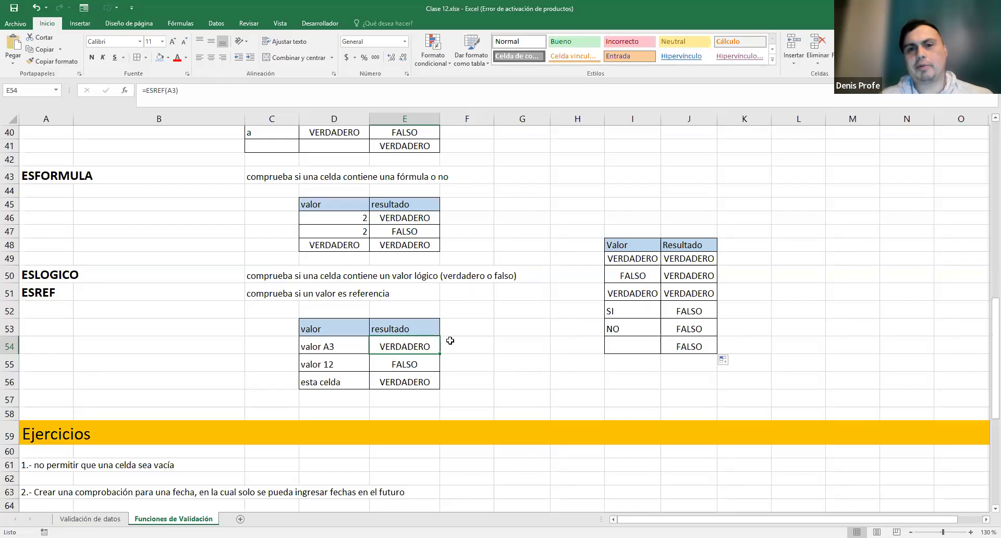
pyautogui.doubleClick(392, 345)
pyautogui.moveTo(375, 346); pyautogui.dragTo(416, 346)
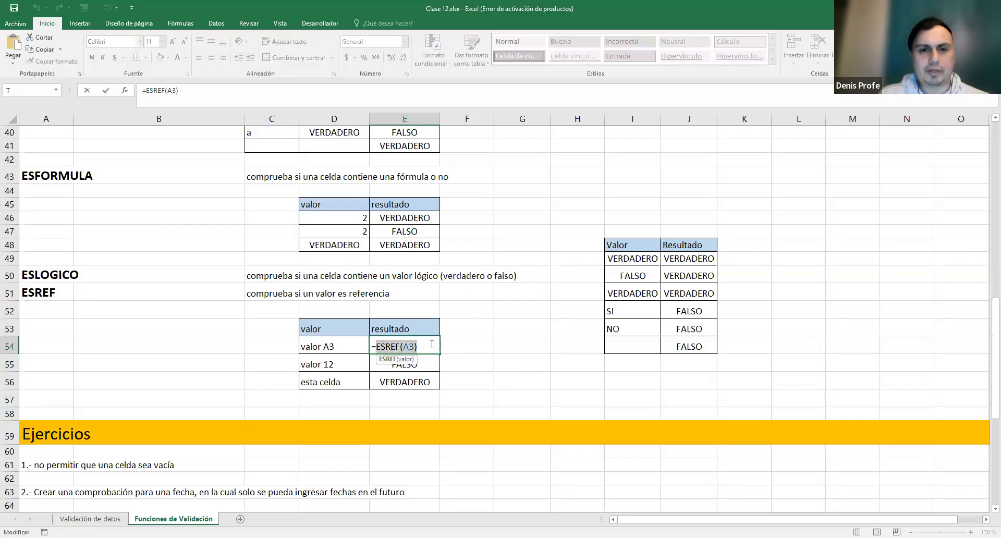
pyautogui.click(411, 346)
pyautogui.doubleClick(406, 346)
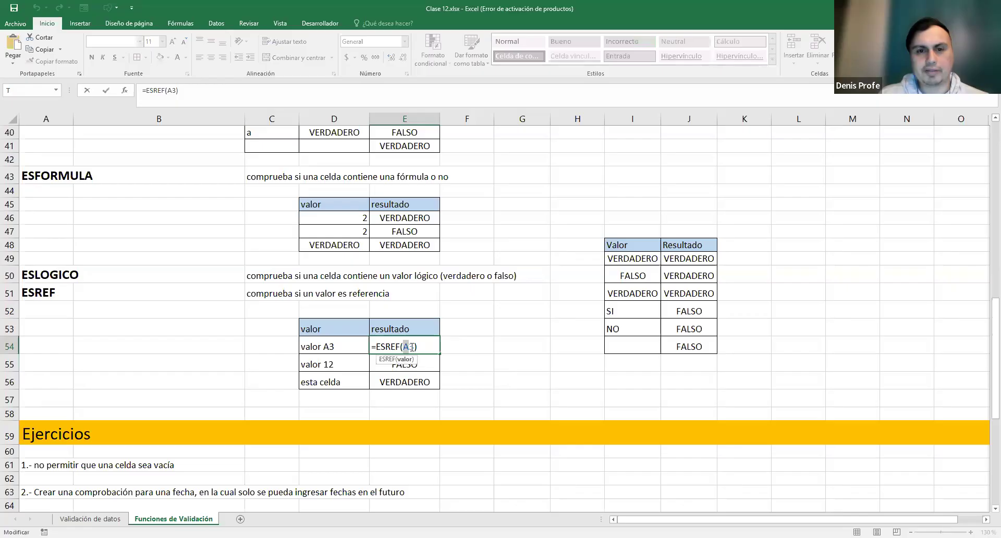
pyautogui.click(428, 341)
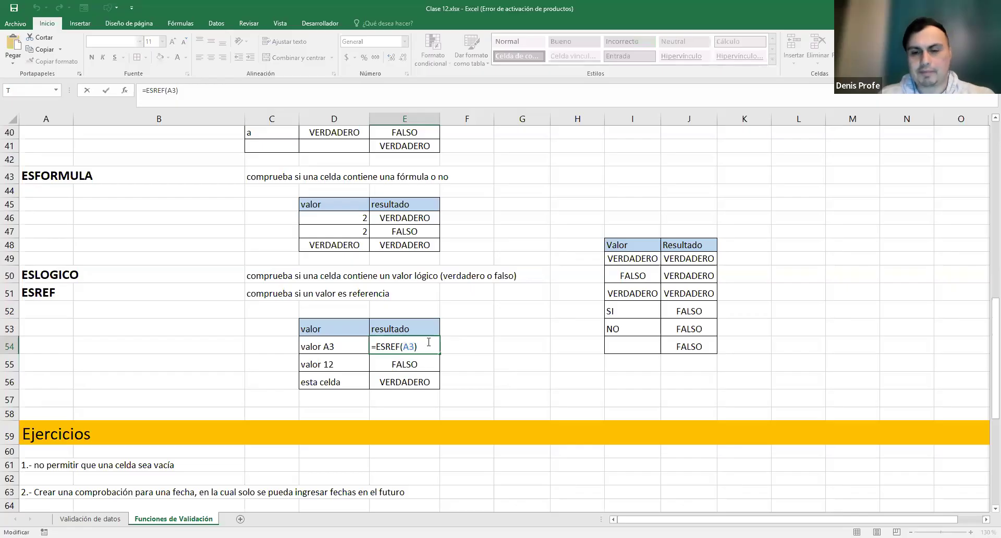
pyautogui.press('Return')
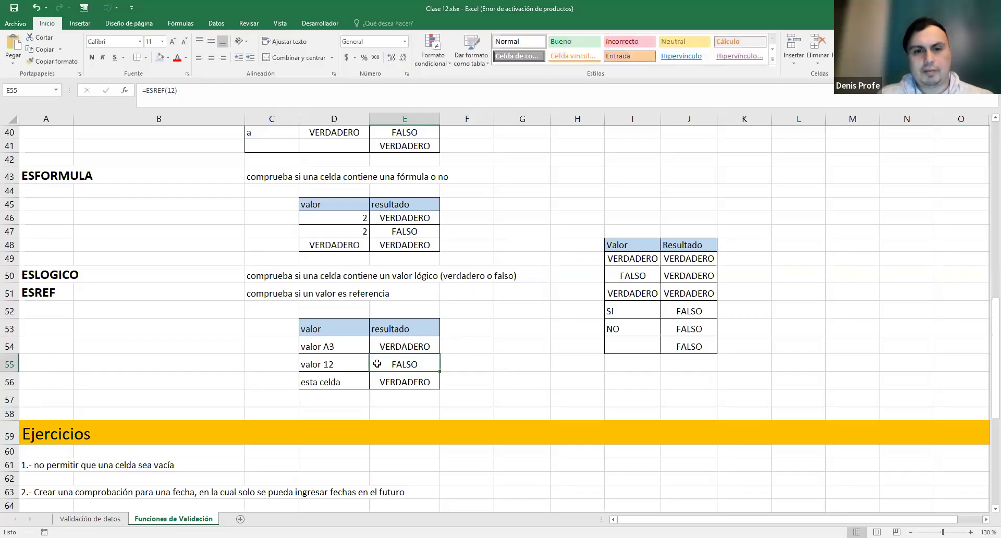
pyautogui.doubleClick(406, 365)
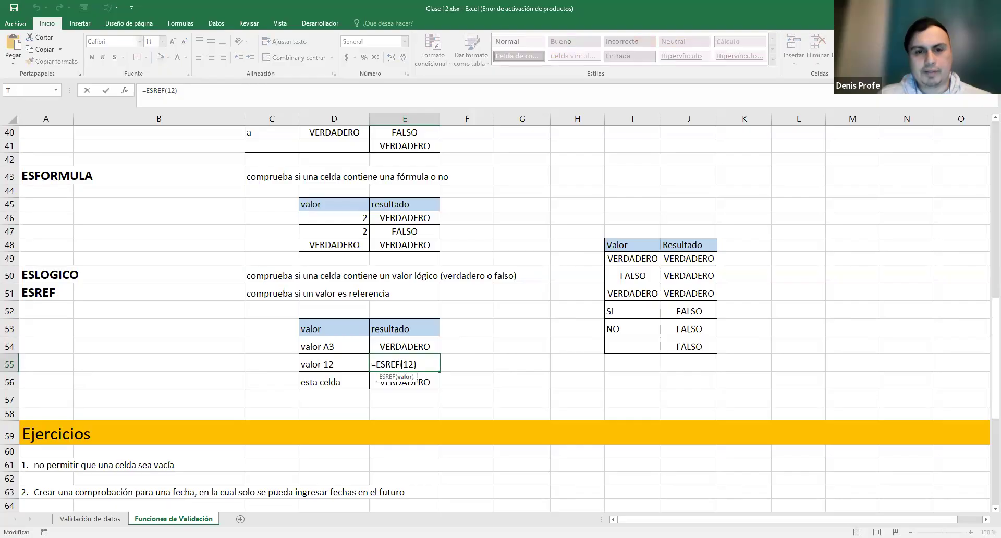
pyautogui.doubleClick(409, 364)
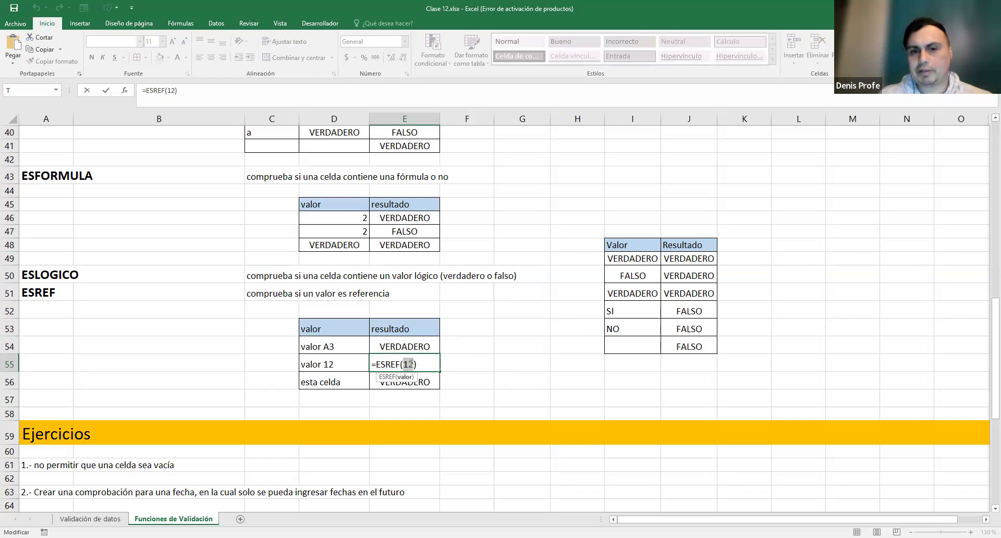
pyautogui.click(429, 363)
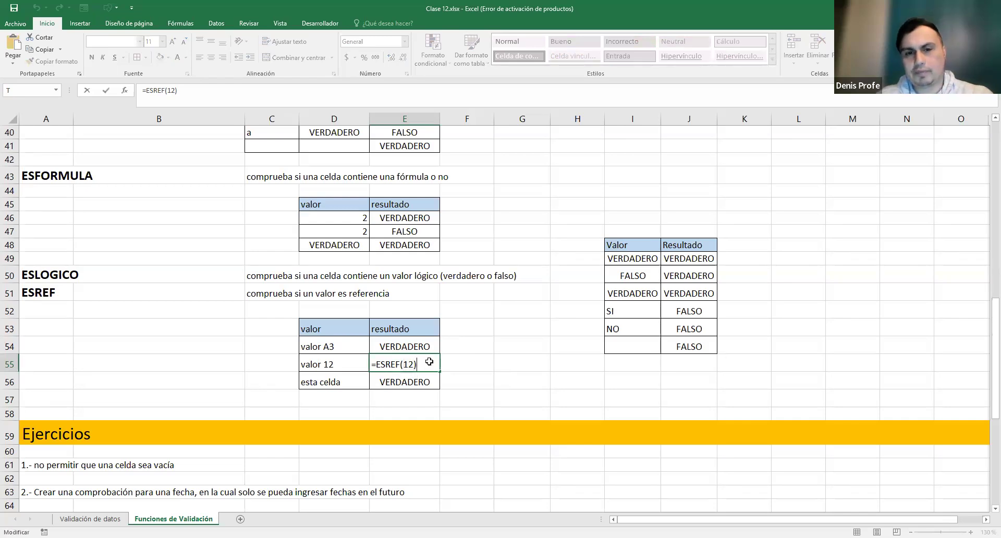
pyautogui.press('Return')
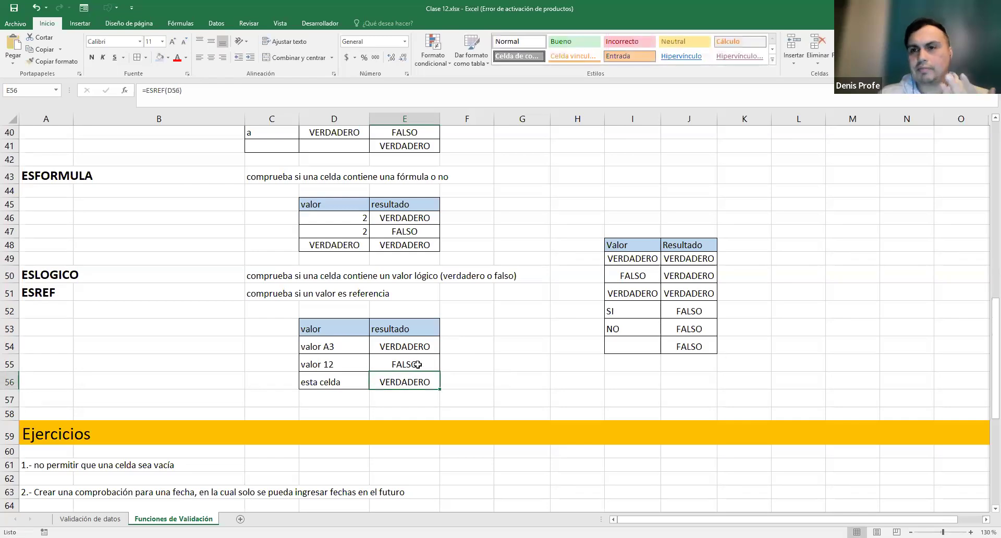
# - Inspect E56's formula =ESREF(D56), highlighting its D56 argument
pyautogui.doubleClick(404, 381)
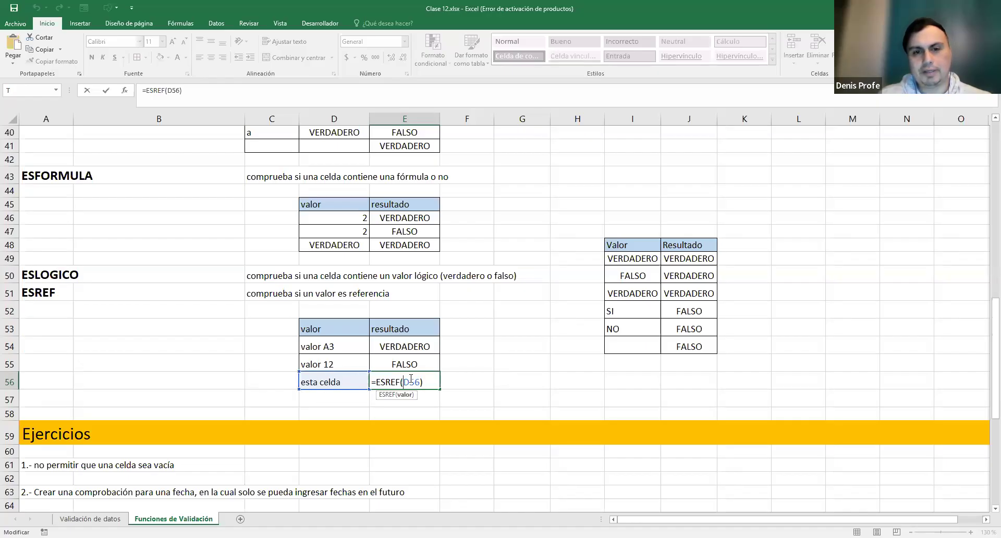
pyautogui.click(323, 378)
pyautogui.doubleClick(407, 380)
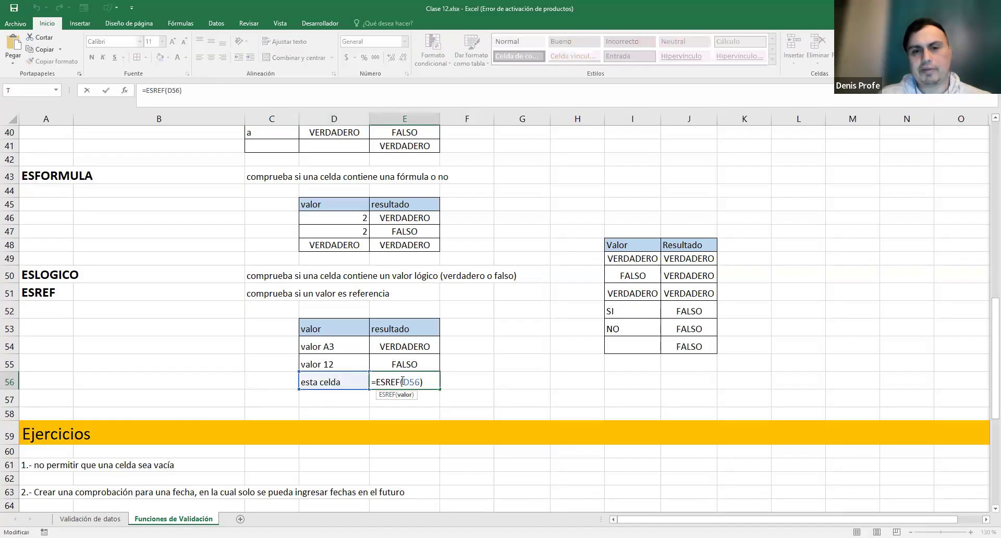
pyautogui.moveTo(421, 382); pyautogui.dragTo(423, 382)
pyautogui.click(423, 383)
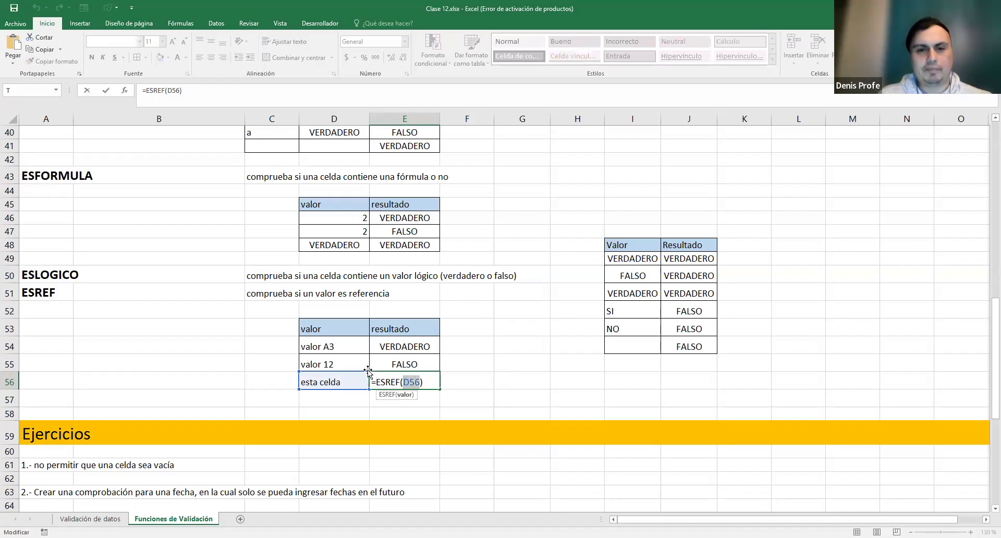
# - Compare against the ESREF formula in E54, then confirm =ESREF(D56) in E56
pyautogui.press('Escape')
pyautogui.doubleClick(424, 347)
pyautogui.press('Escape')
pyautogui.click(418, 381)
pyautogui.doubleClick(405, 378)
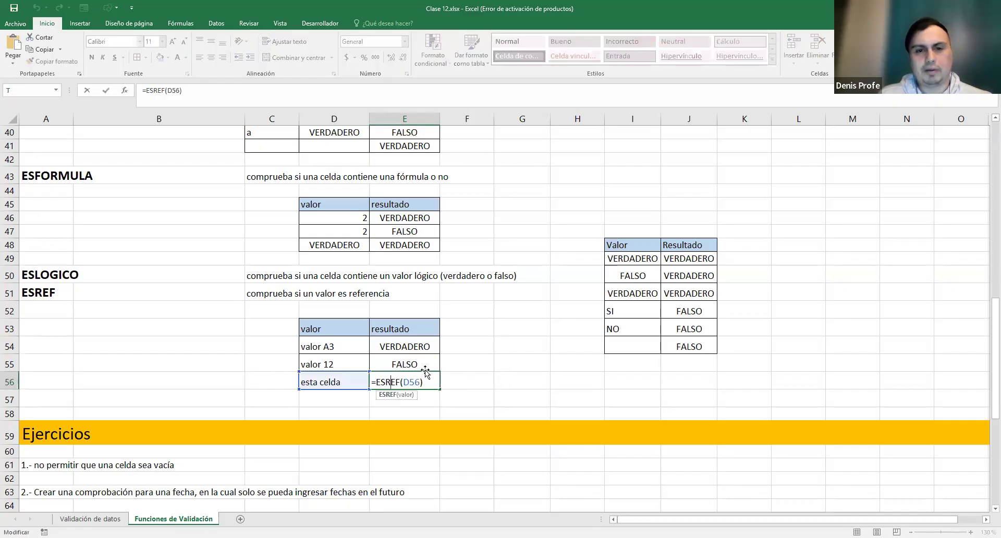
pyautogui.press('Return')
# - Replace 'esta celda' in D56 with A14 and show E56's formula refers to D56
pyautogui.click(346, 386)
pyautogui.doubleClick(346, 385)
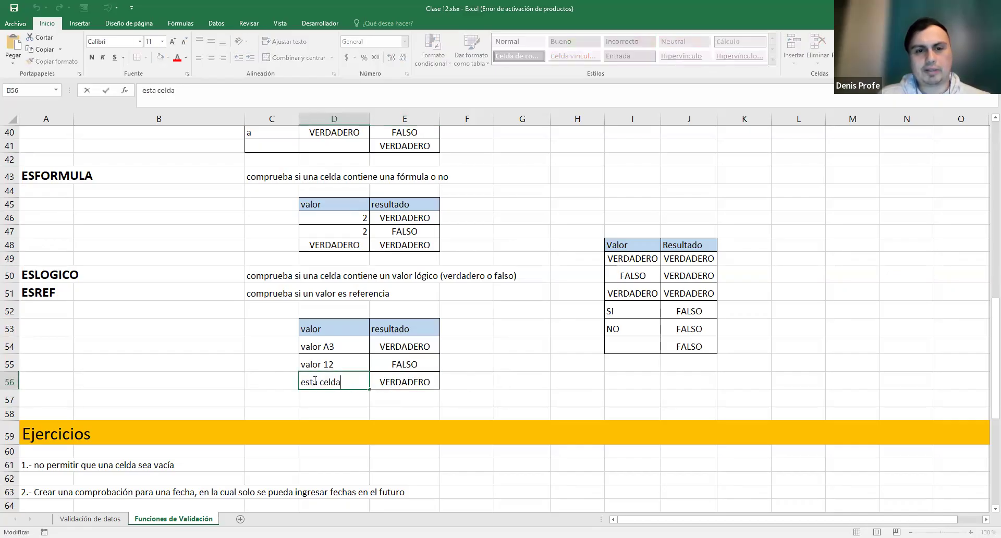
pyautogui.moveTo(344, 383); pyautogui.dragTo(299, 383)
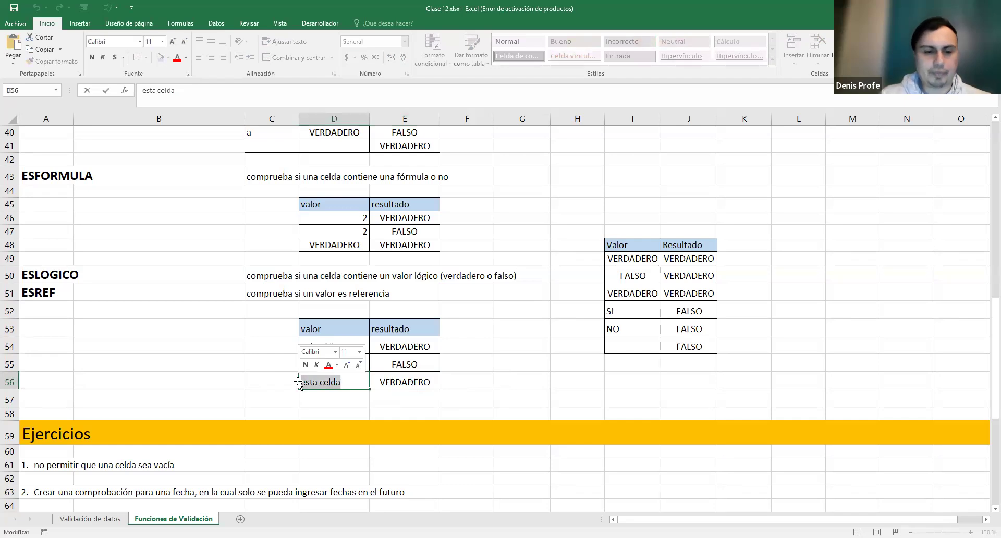
pyautogui.write('A14')
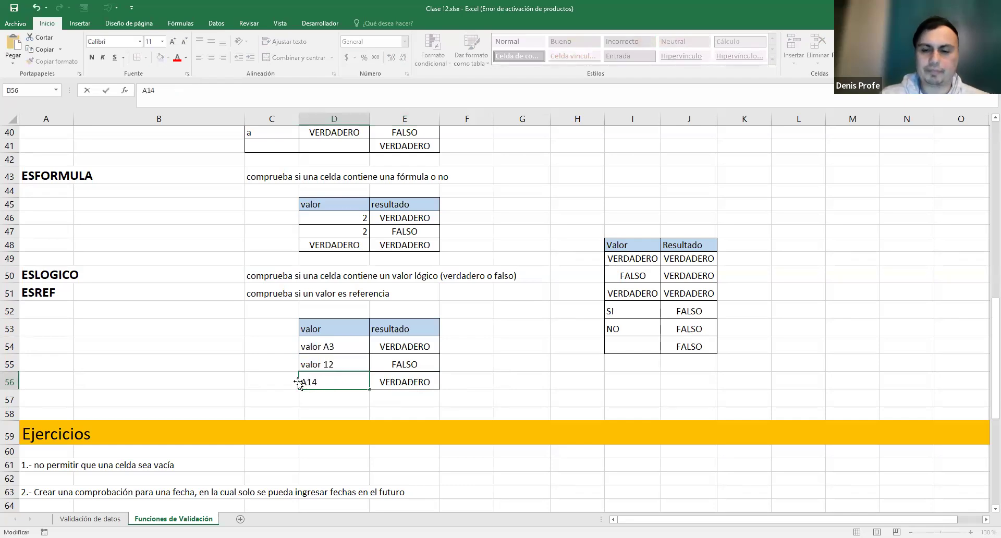
pyautogui.press('Return')
pyautogui.doubleClick(404, 382)
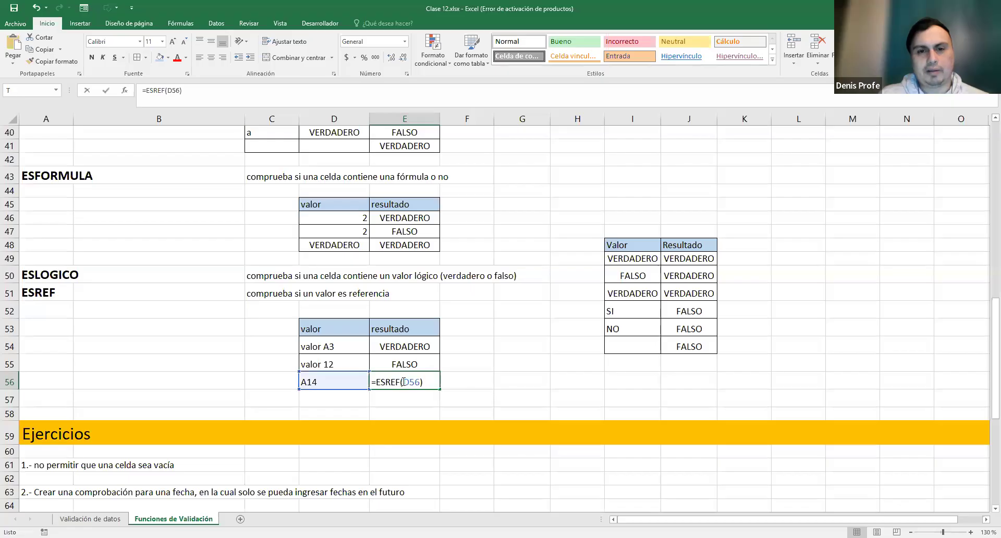
pyautogui.moveTo(403, 382); pyautogui.dragTo(420, 382)
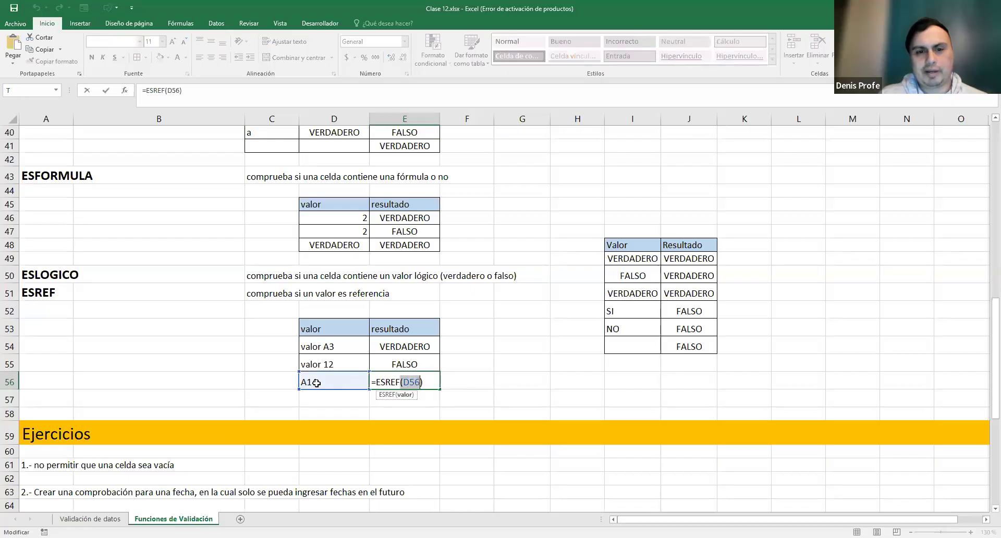
pyautogui.click(406, 382)
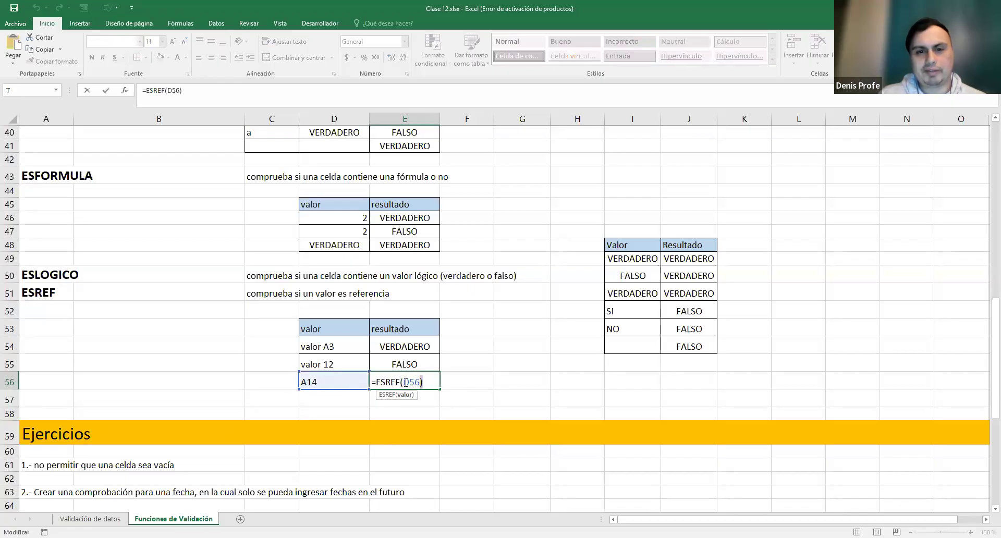
pyautogui.moveTo(420, 382); pyautogui.dragTo(404, 382)
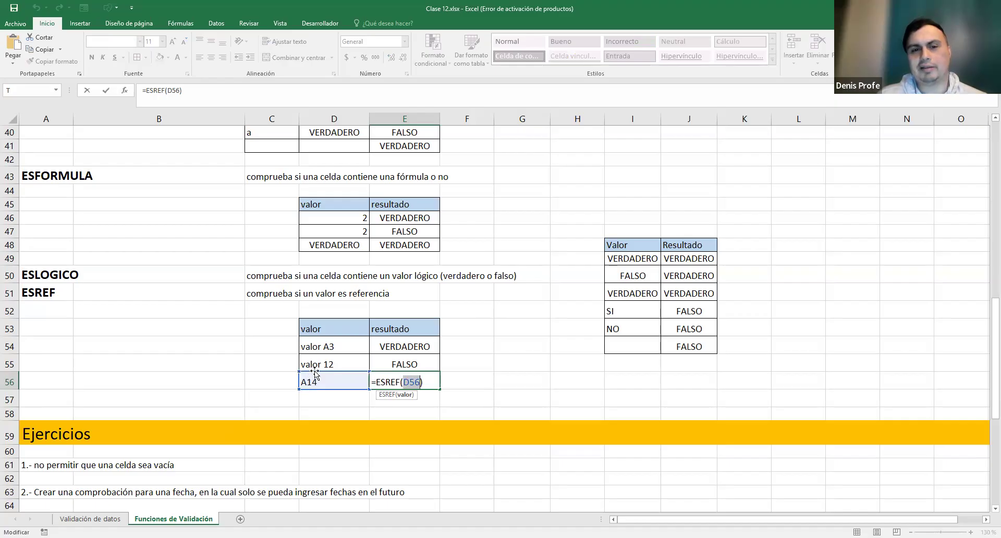
# - Change D56 to 'otro valor' and recheck that =ESREF(D56) in E56 stays unchanged
pyautogui.click(330, 378)
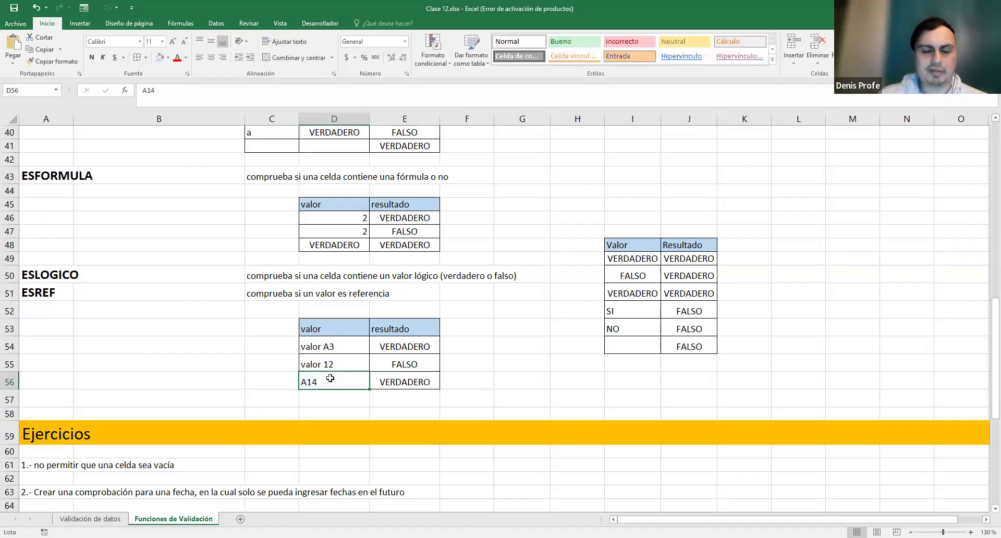
pyautogui.write('otro valor')
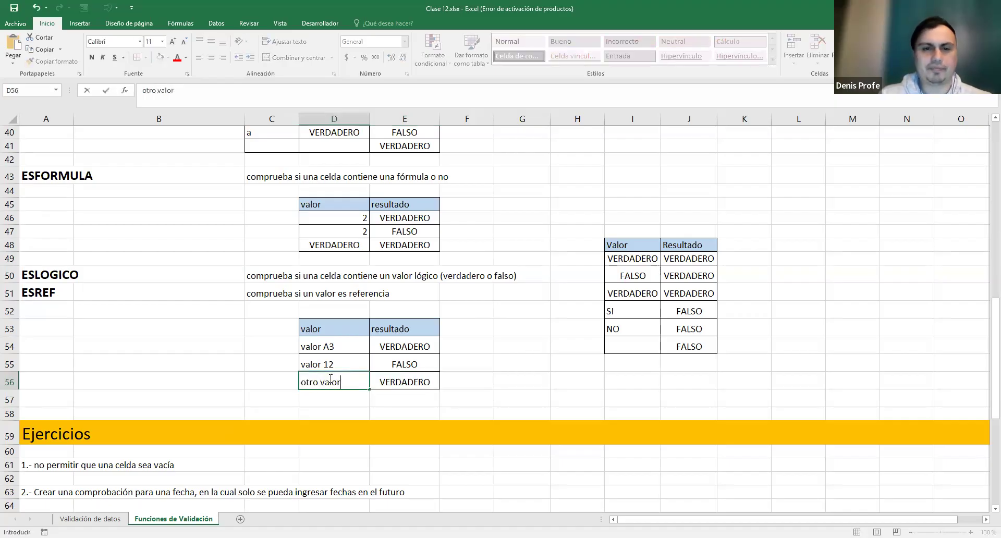
pyautogui.press('Return')
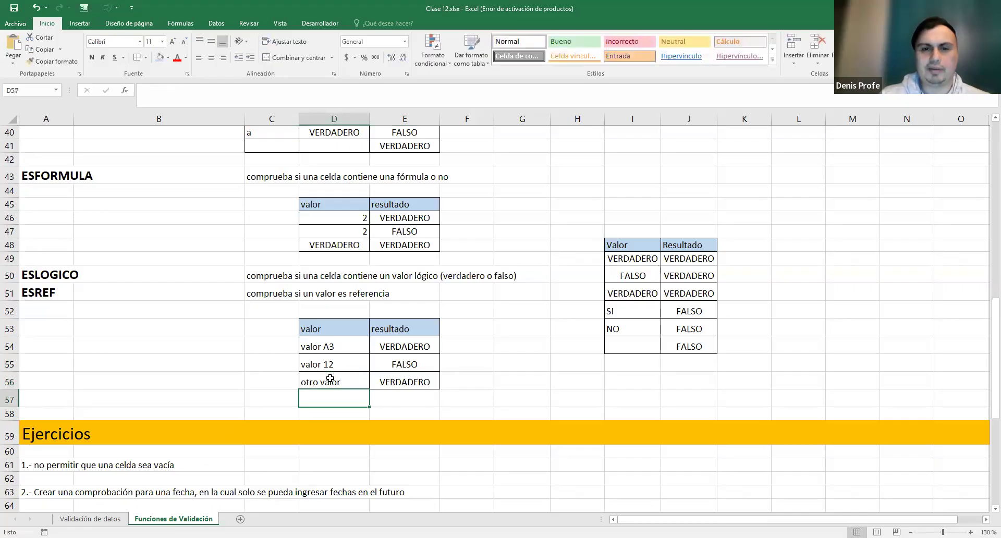
pyautogui.doubleClick(397, 377)
pyautogui.moveTo(403, 382); pyautogui.dragTo(420, 382)
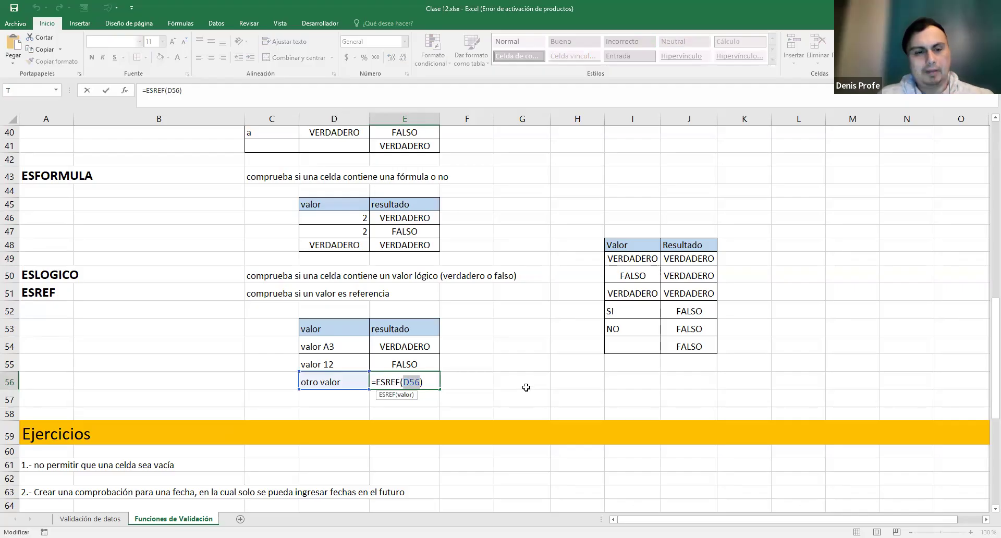
pyautogui.hotkey('ctrl', 'Return')
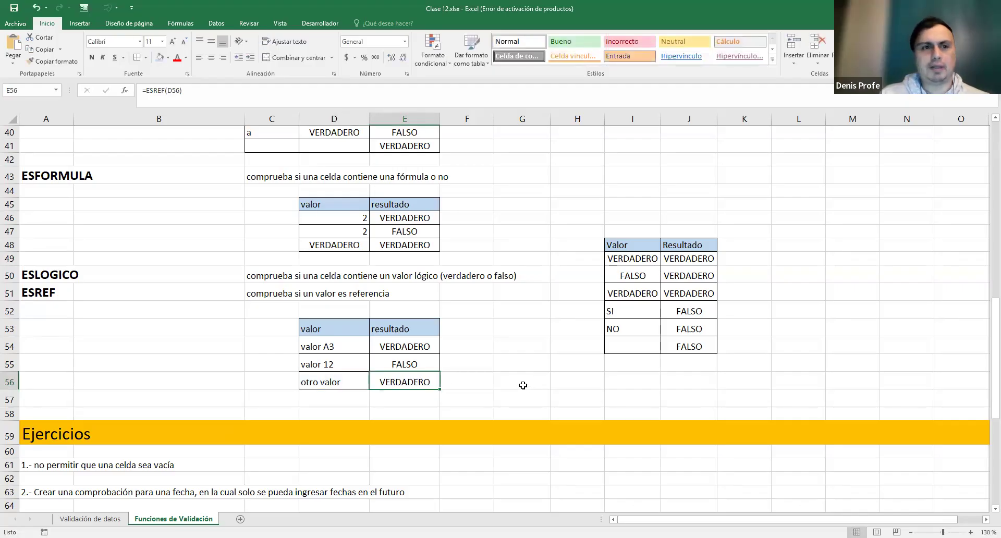
pyautogui.scroll(9, 526, 387)
pyautogui.scroll(4, 523, 385)
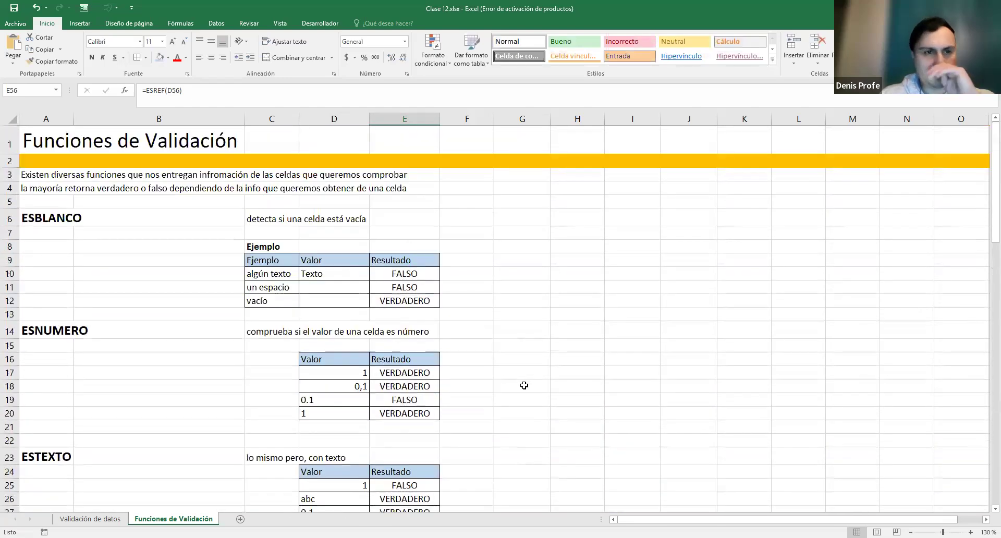
pyautogui.scroll(-3, 523, 385)
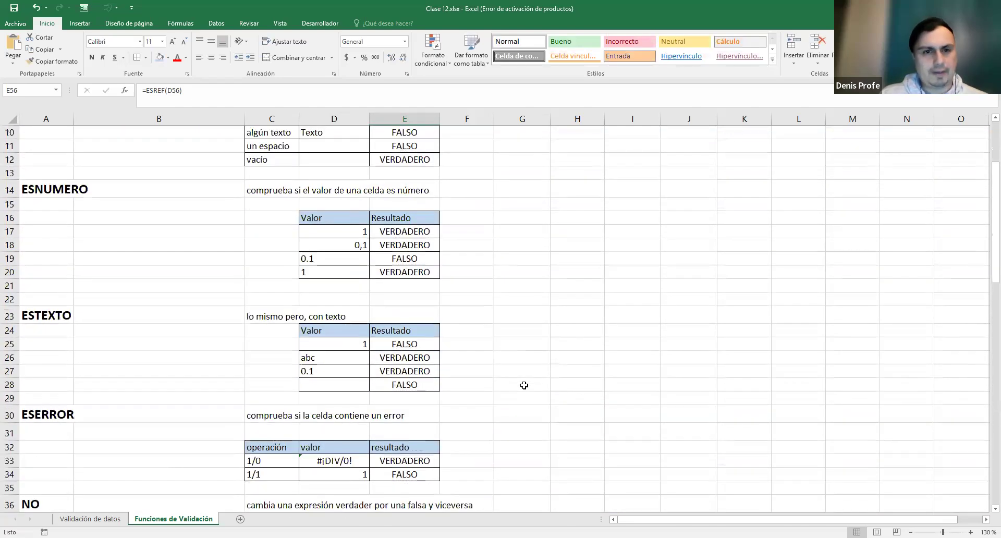
pyautogui.scroll(3, 524, 385)
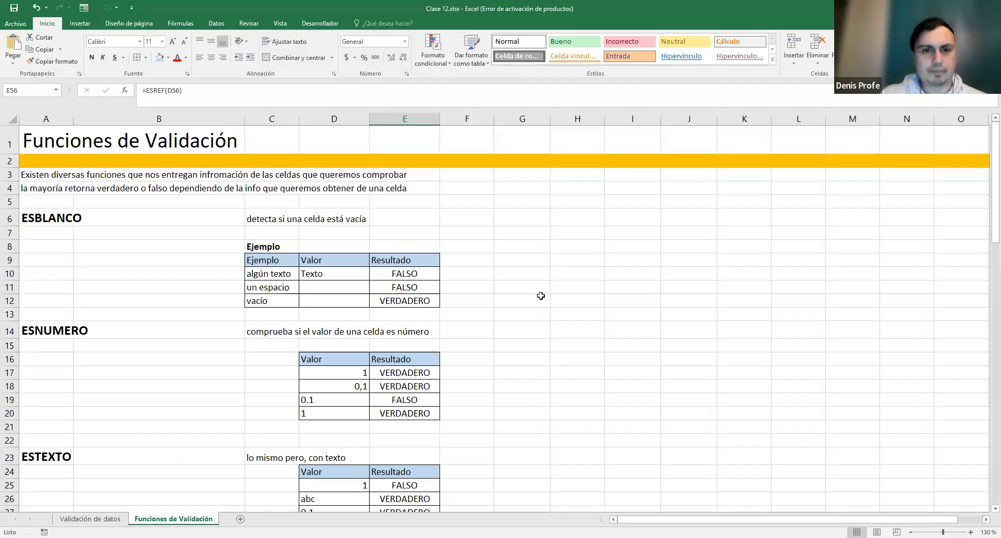
pyautogui.scroll(-4, 539, 295)
pyautogui.scroll(-3, 539, 295)
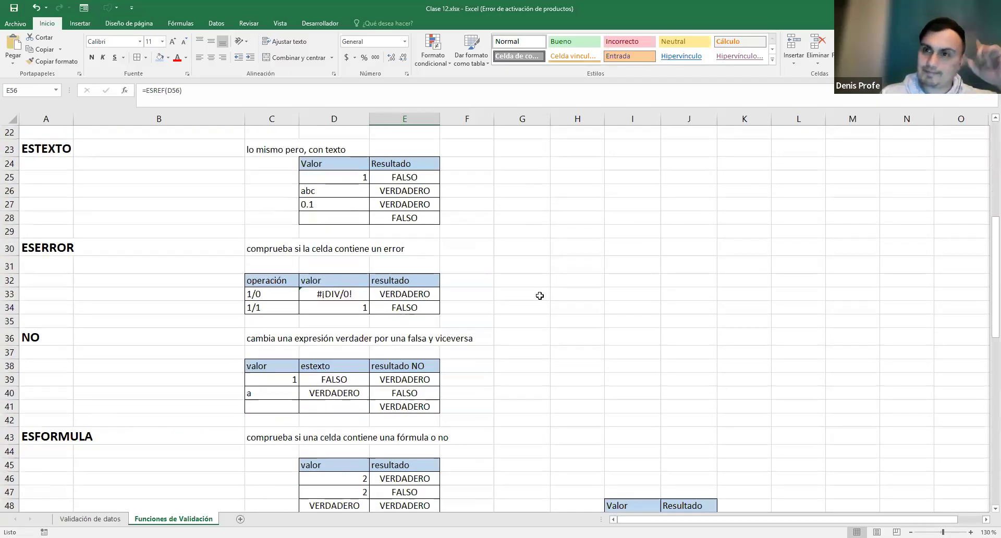
pyautogui.scroll(-9, 540, 296)
pyautogui.scroll(-5, 541, 298)
pyautogui.scroll(4, 540, 298)
pyautogui.scroll(-3, 540, 297)
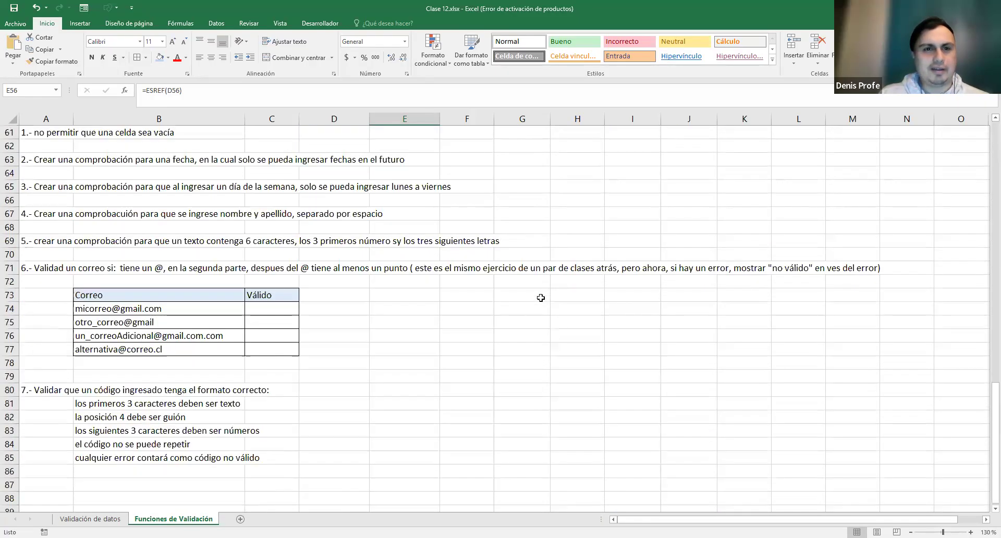
pyautogui.scroll(1, 540, 297)
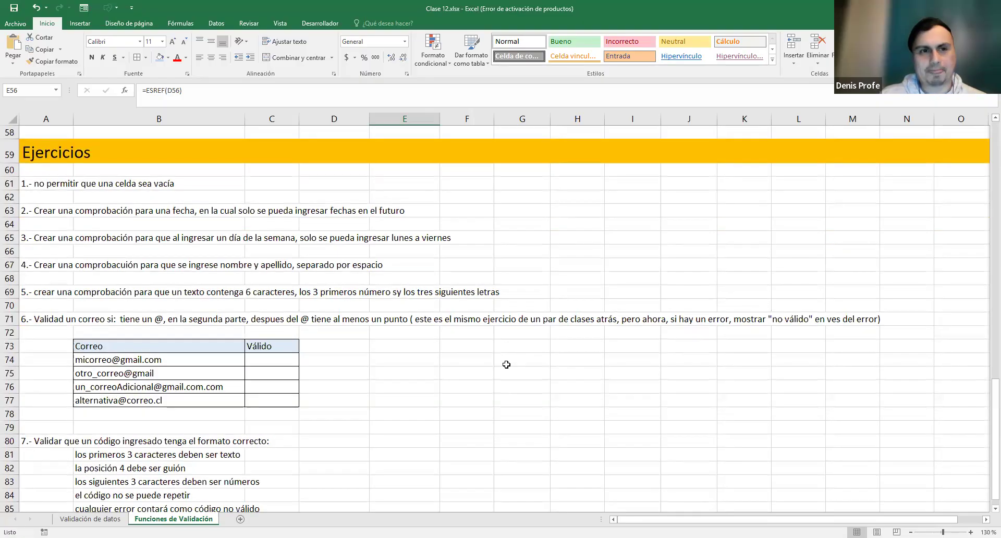
pyautogui.scroll(1, 506, 365)
pyautogui.scroll(-1, 506, 365)
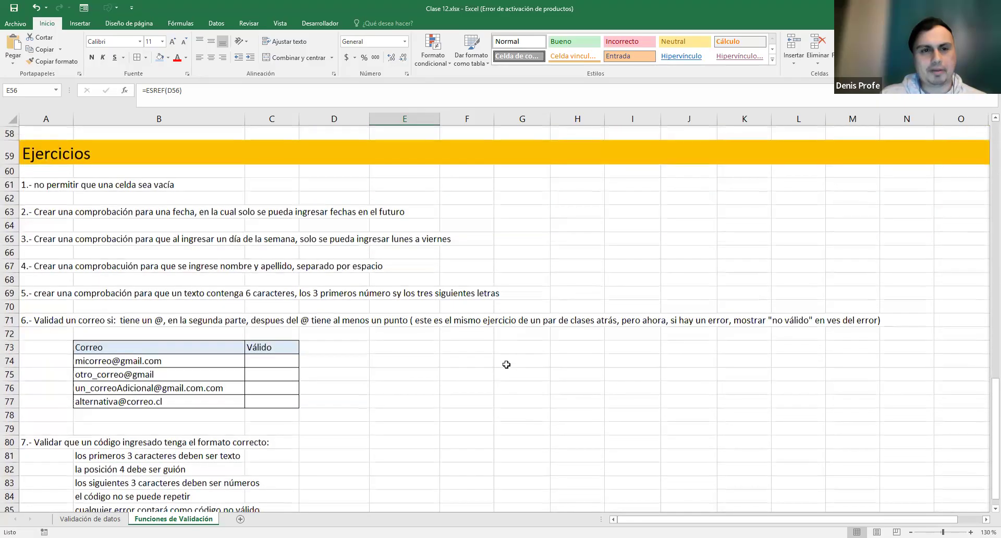
pyautogui.scroll(1, 506, 365)
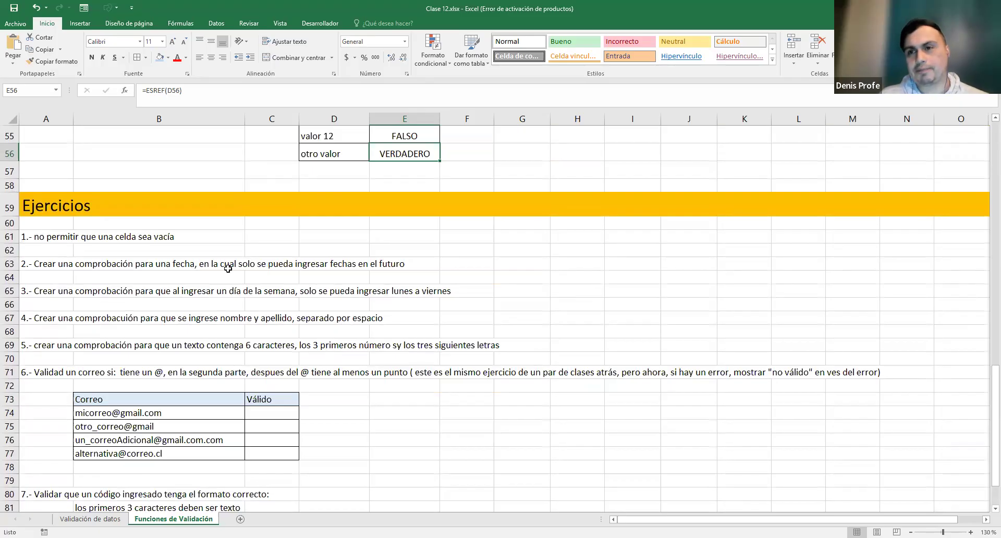
# - Give exercise 1's input cell D61 a thick outside border
pyautogui.click(328, 240)
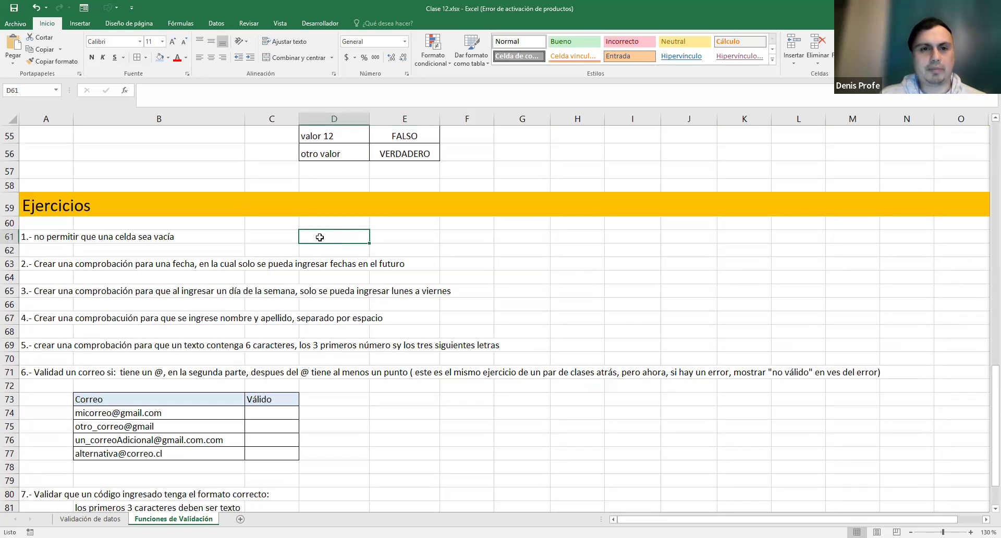
pyautogui.click(146, 57)
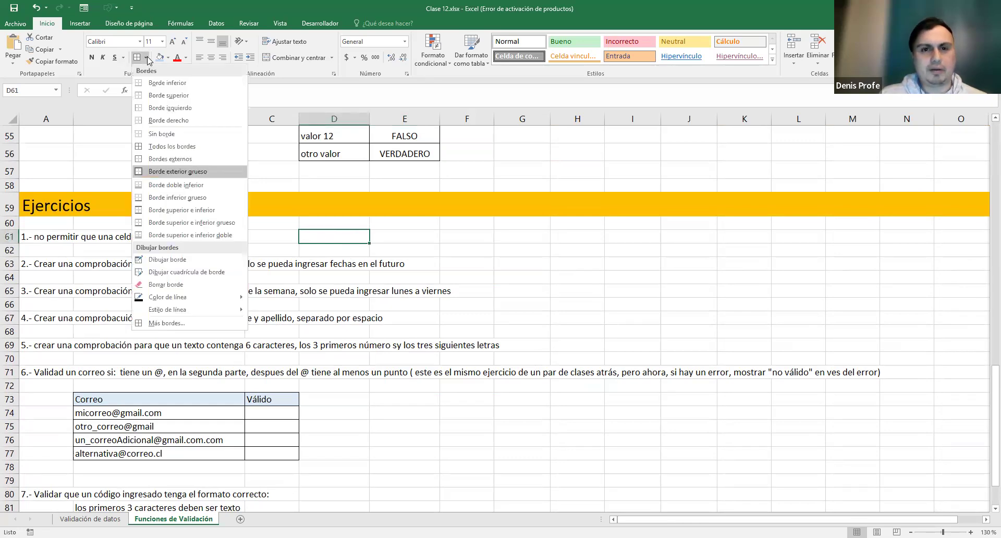
pyautogui.click(169, 171)
pyautogui.click(399, 236)
pyautogui.click(349, 237)
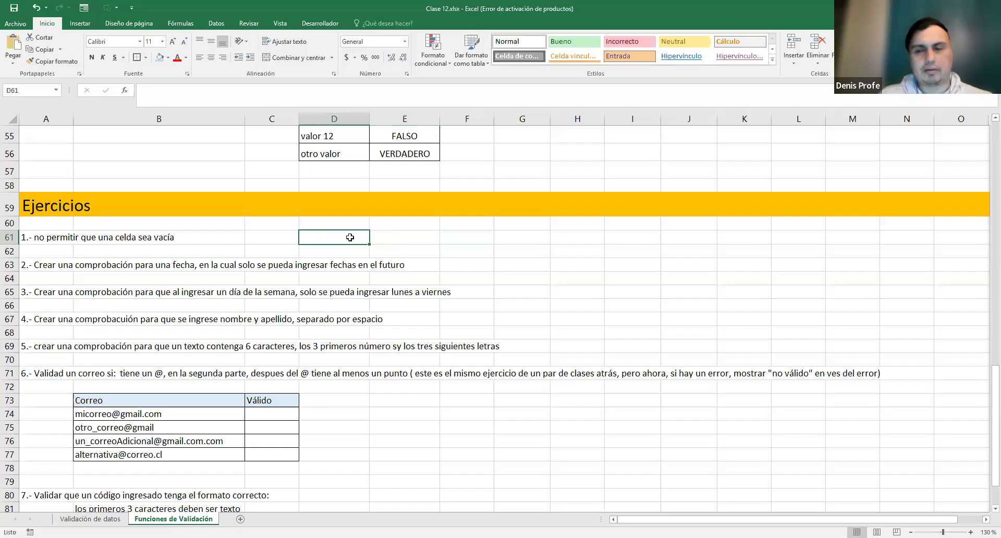
# - Enter the label 'Válido' in E61
pyautogui.click(407, 238)
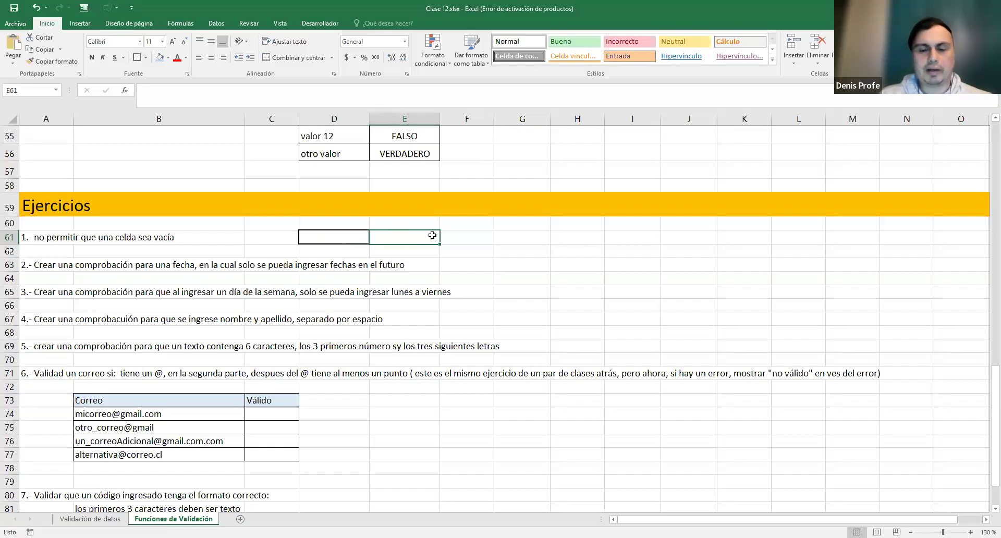
pyautogui.write('=')
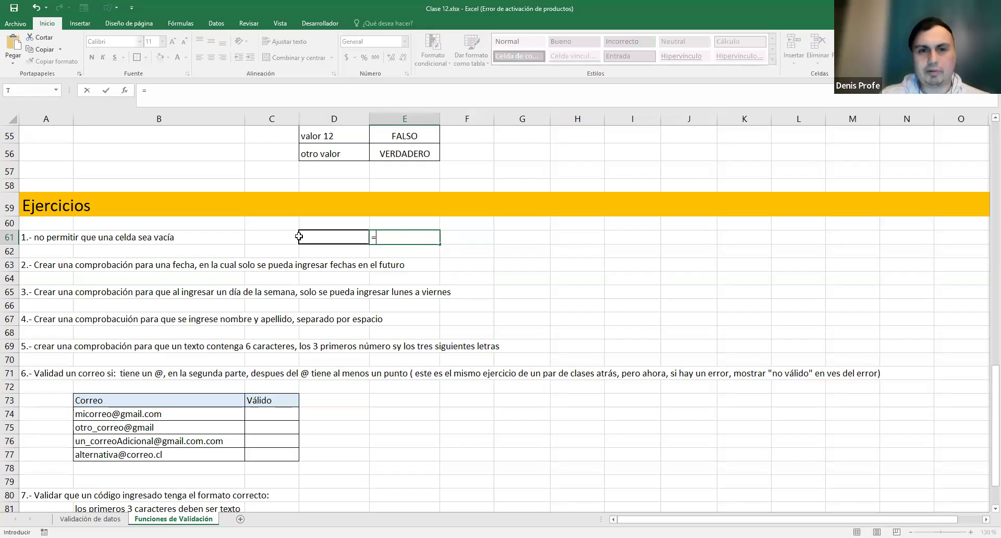
pyautogui.press('Escape')
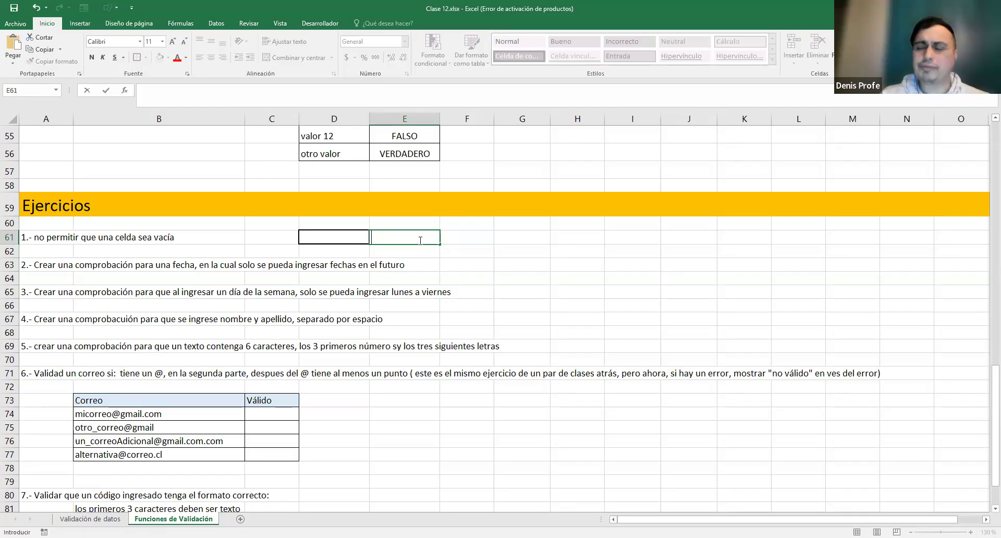
pyautogui.write('Válido')
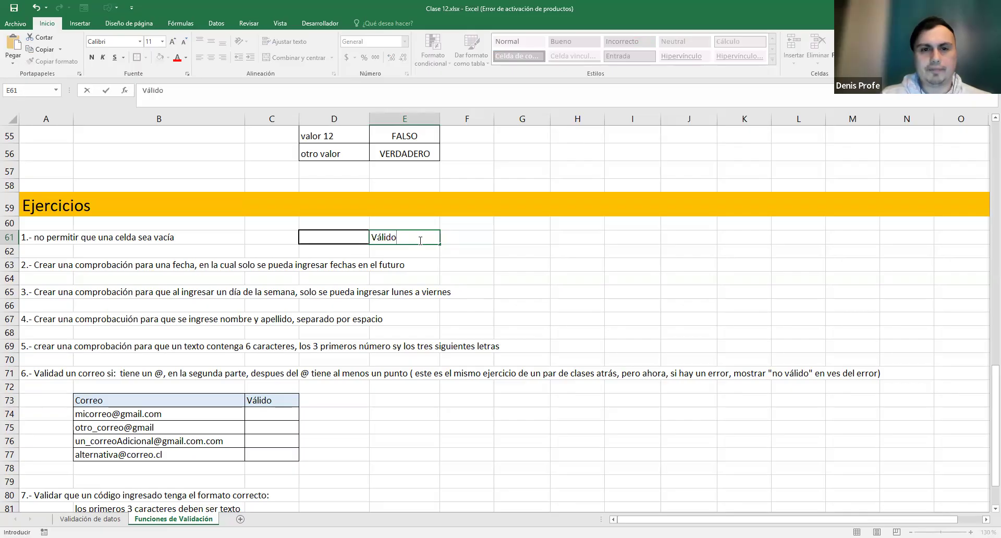
pyautogui.press('Return')
# - Try the test value 'fdfe' in D61, then clear it
pyautogui.click(343, 239)
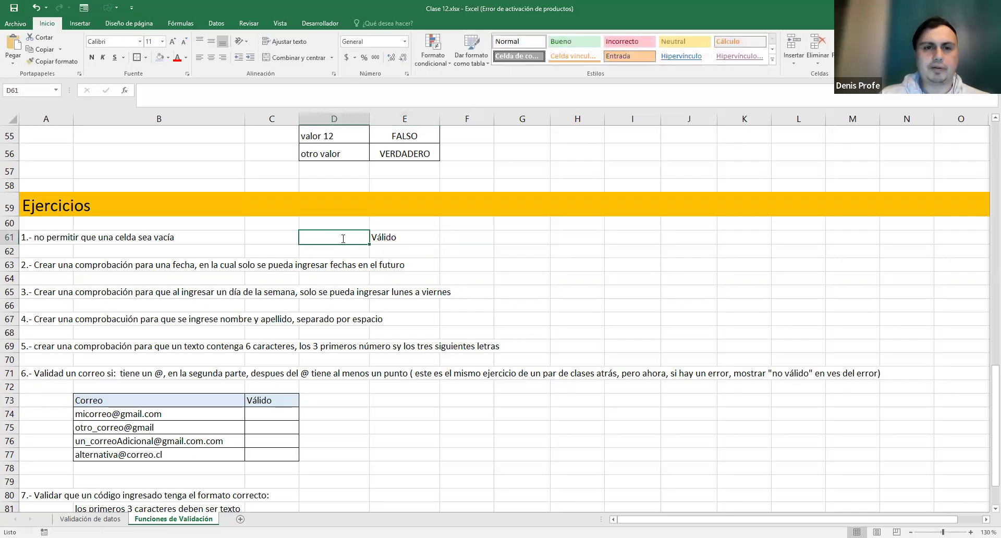
pyautogui.write('fdfe')
pyautogui.press('Return')
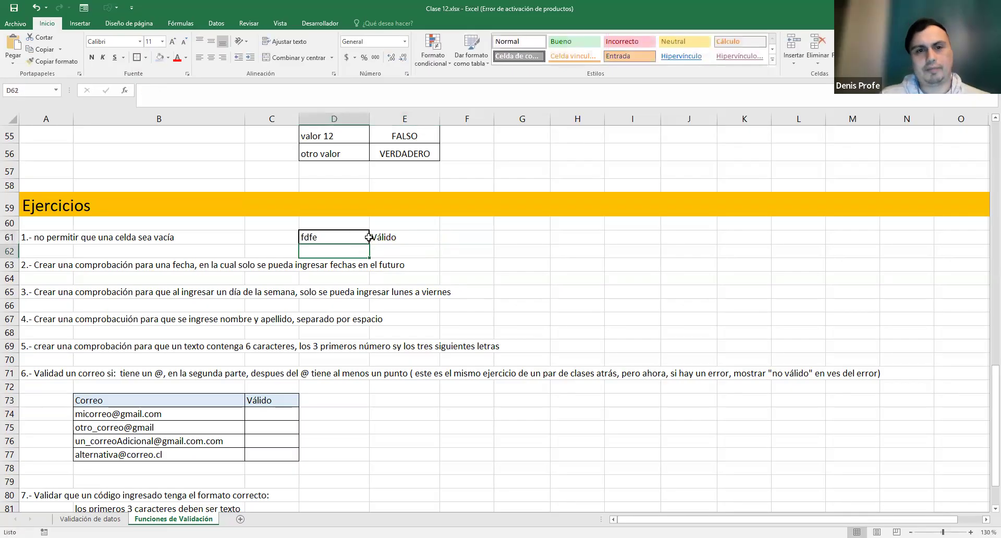
pyautogui.click(359, 236)
pyautogui.press('BackSpace')
# - Change E61's label to 'No Válido'
pyautogui.click(373, 238)
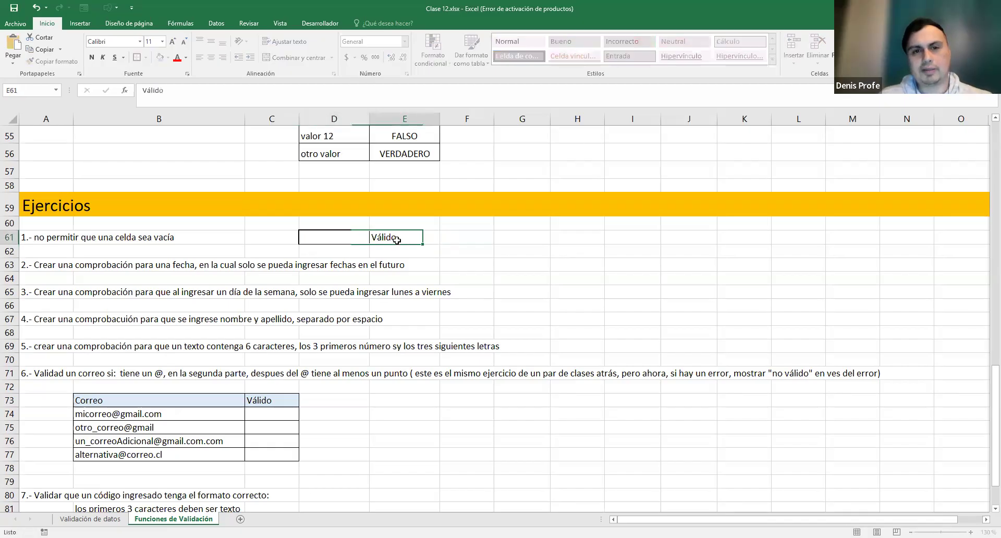
pyautogui.doubleClick(373, 238)
pyautogui.write('No')
pyautogui.press('Return')
# - Delete the 'No Válido' text so E61 is empty, returning to D61
pyautogui.click(406, 233)
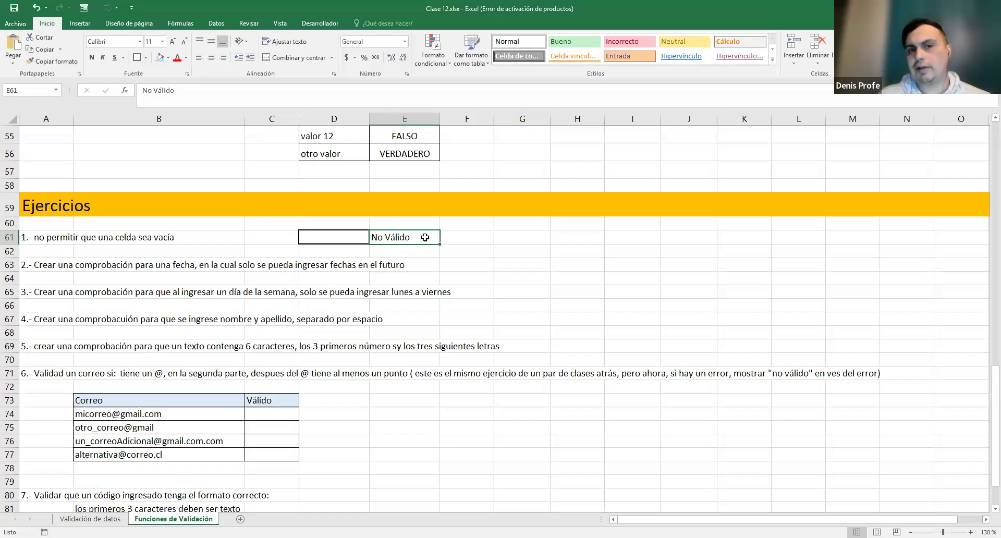
pyautogui.doubleClick(414, 238)
pyautogui.moveTo(413, 238); pyautogui.dragTo(344, 240)
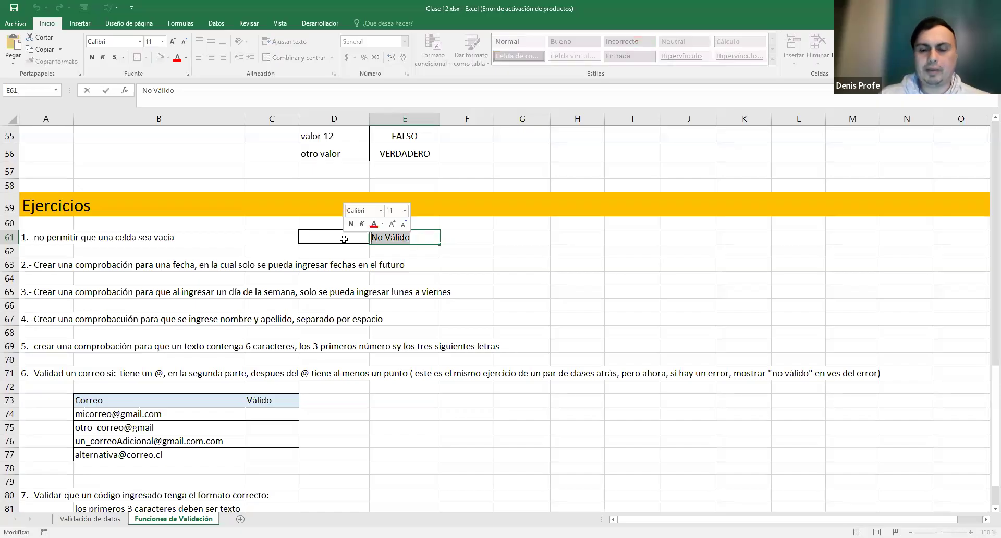
pyautogui.press('BackSpace')
pyautogui.click(453, 233)
pyautogui.click(405, 232)
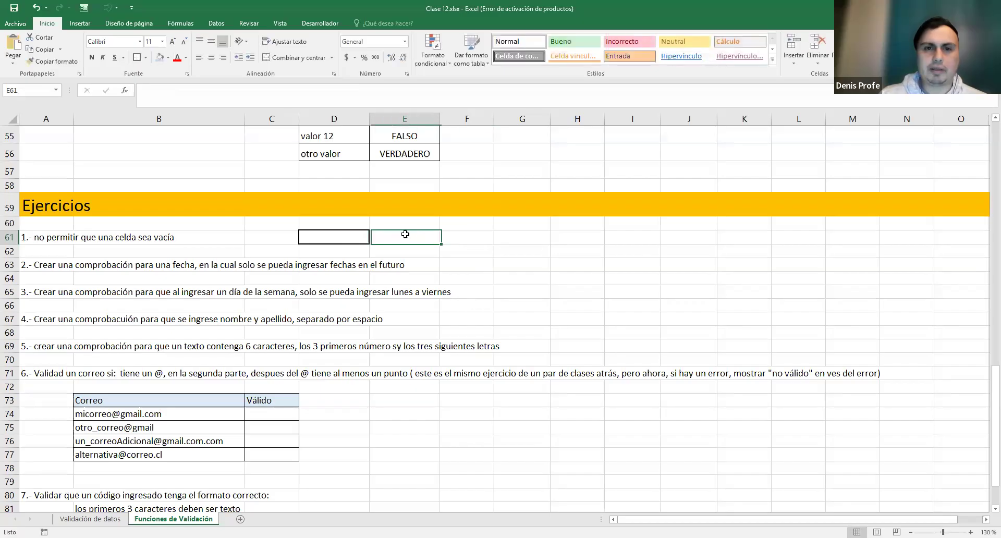
pyautogui.press('Left')
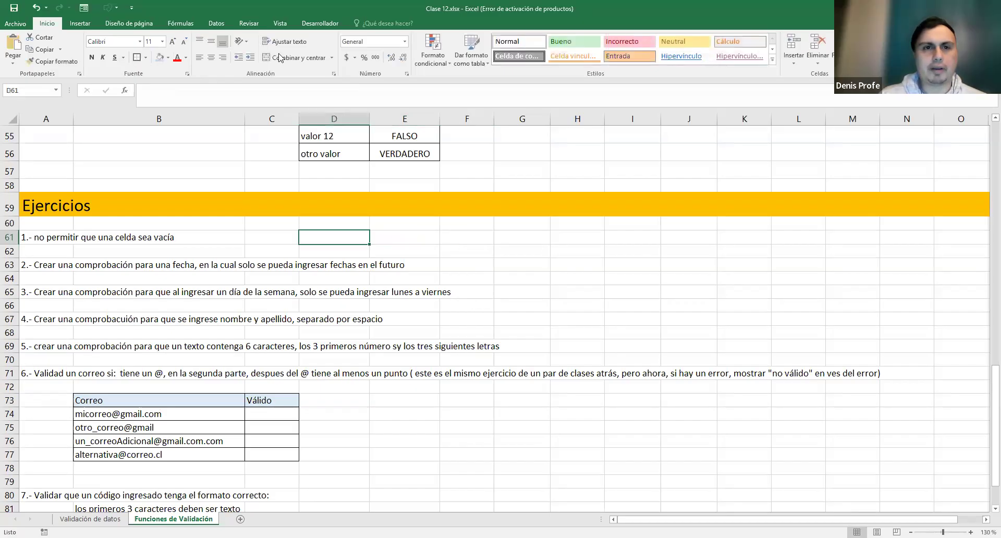
# - Look at the Datos tab's Validación de datos dropdown, close it, and scroll through the examples
pyautogui.click(215, 25)
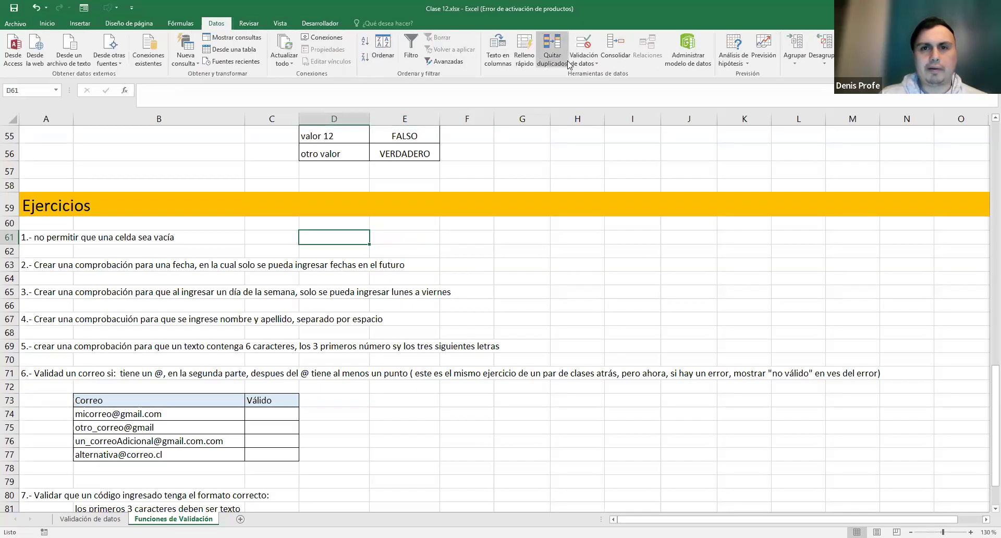
pyautogui.click(594, 65)
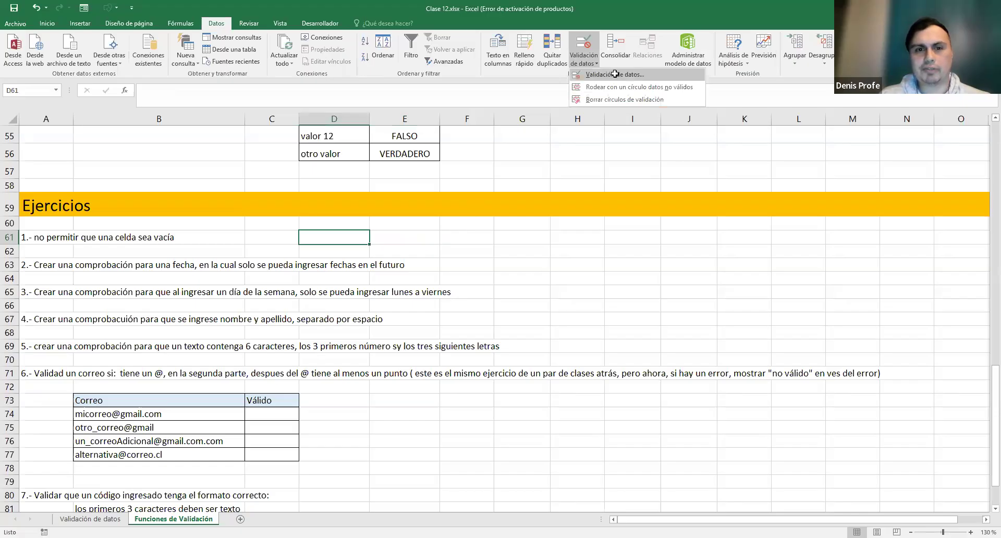
pyautogui.click(423, 237)
pyautogui.scroll(1, 501, 252)
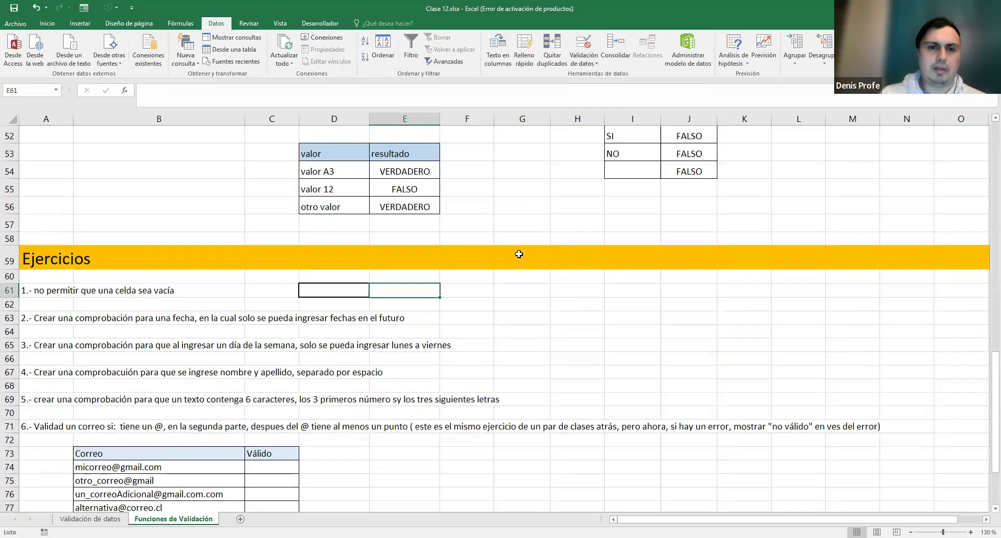
pyautogui.scroll(-1, 501, 253)
pyautogui.click(36, 241)
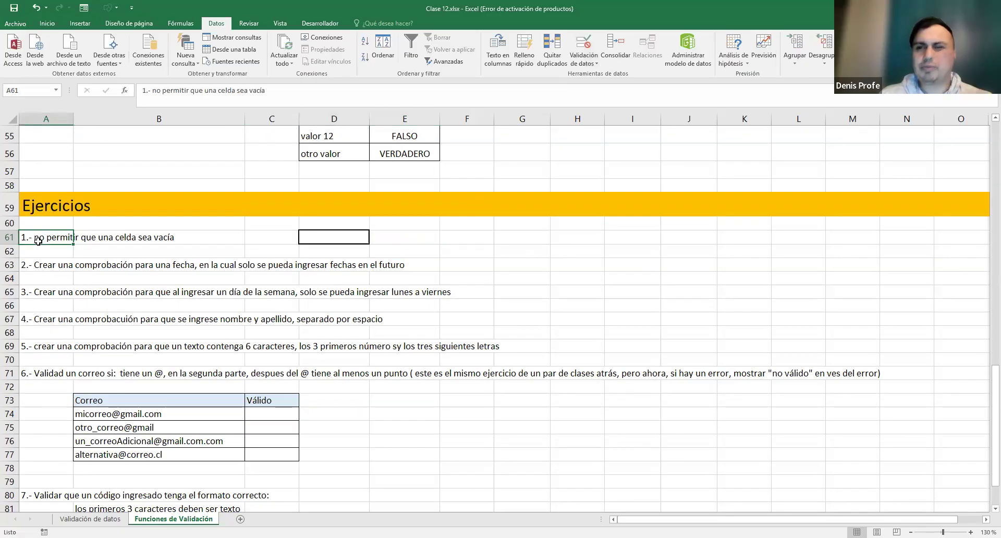
pyautogui.scroll(18, 55, 240)
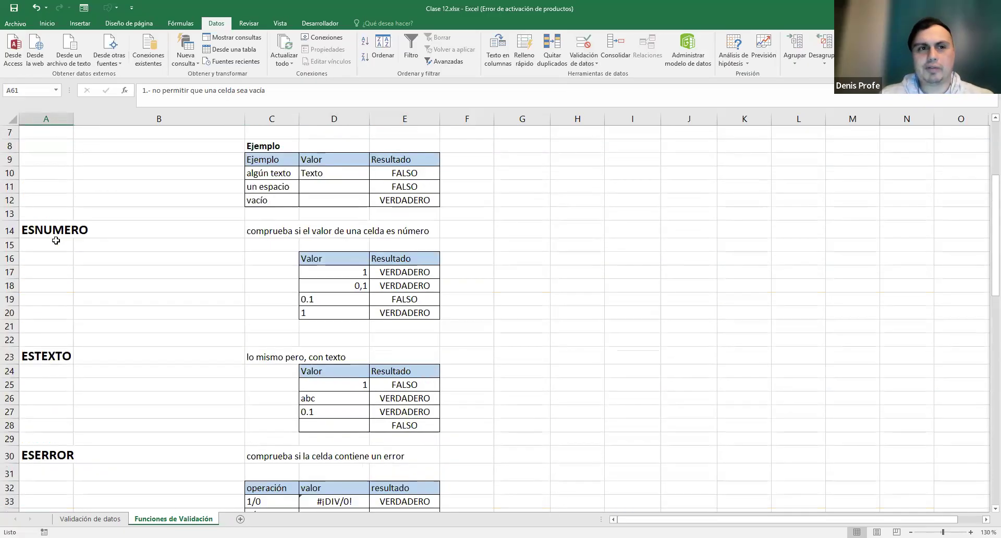
pyautogui.scroll(-18, 68, 217)
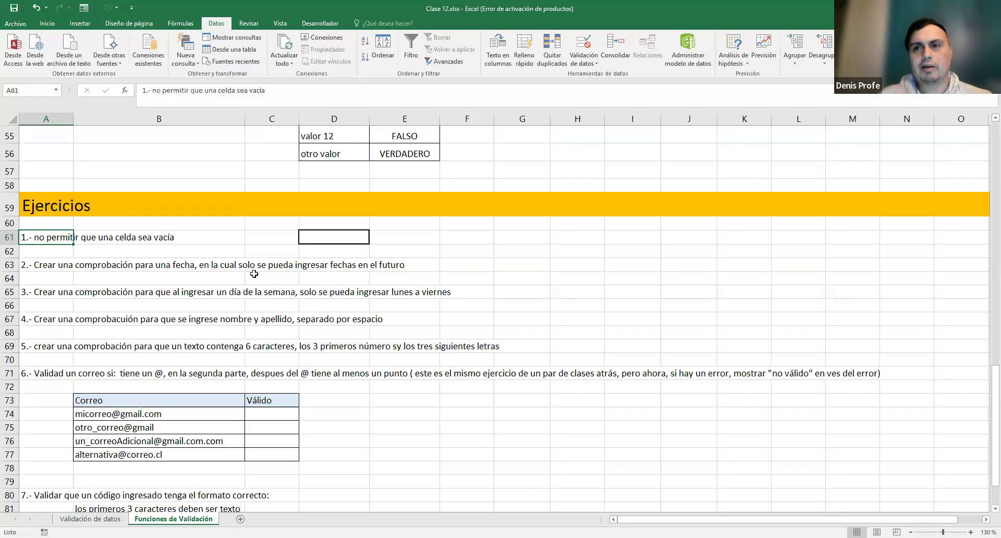
pyautogui.click(399, 238)
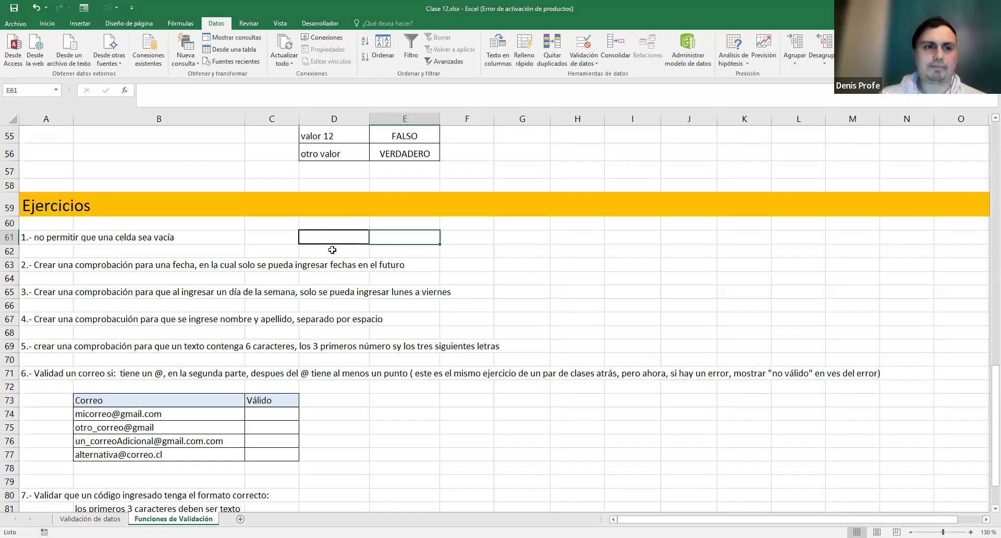
pyautogui.scroll(-1, 384, 271)
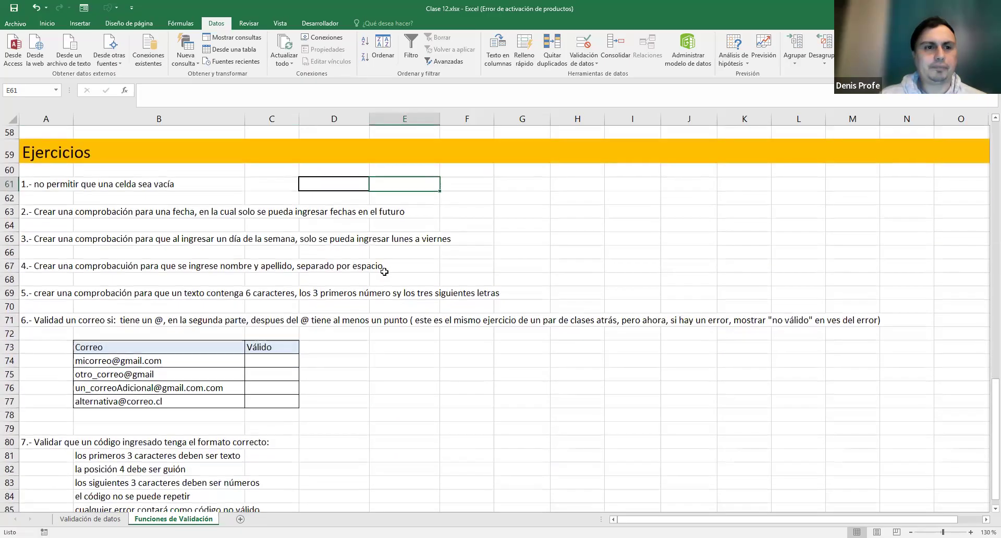
pyautogui.click(38, 209)
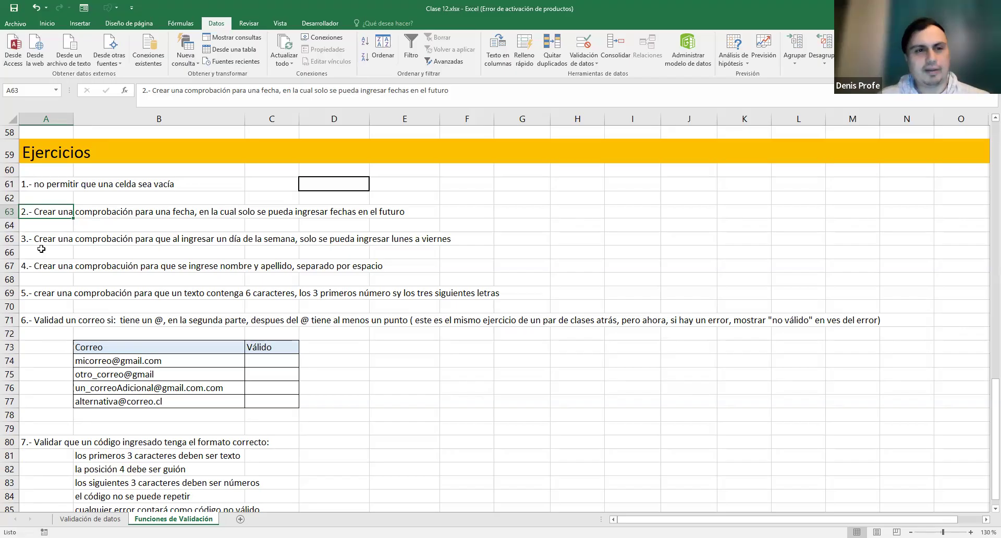
pyautogui.click(41, 238)
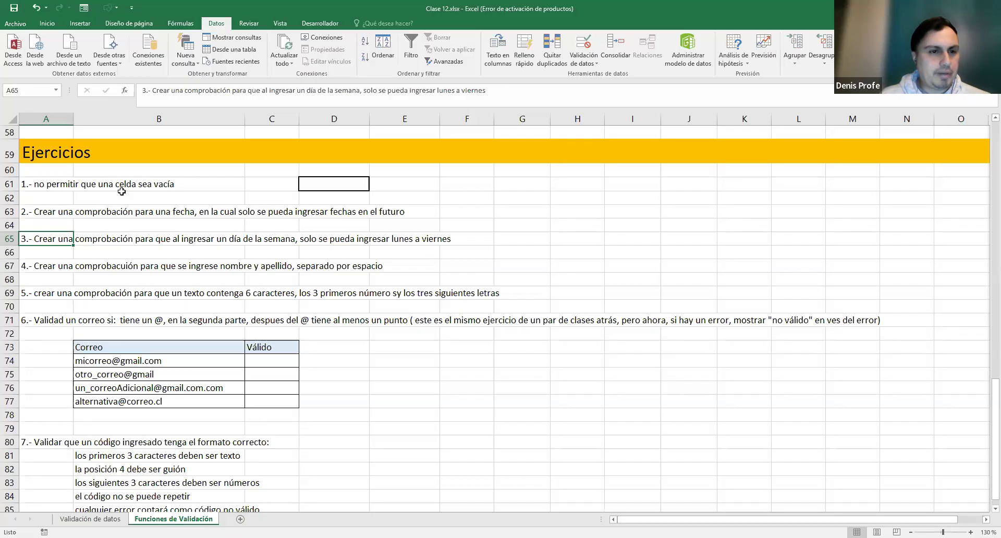
# - Correct 'Validad' to 'Validar' in exercise 6's text in A71
pyautogui.doubleClick(63, 320)
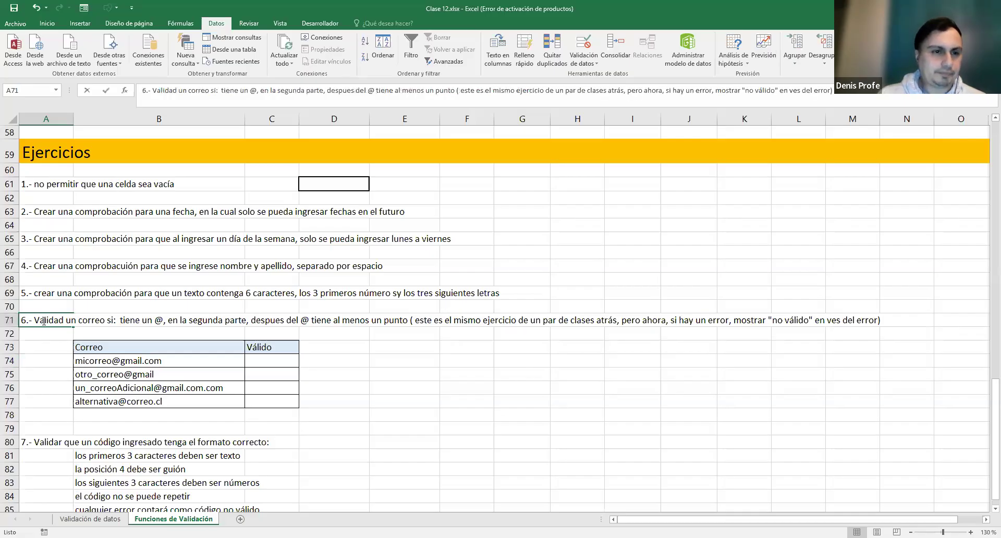
pyautogui.moveTo(63, 320); pyautogui.dragTo(59, 320)
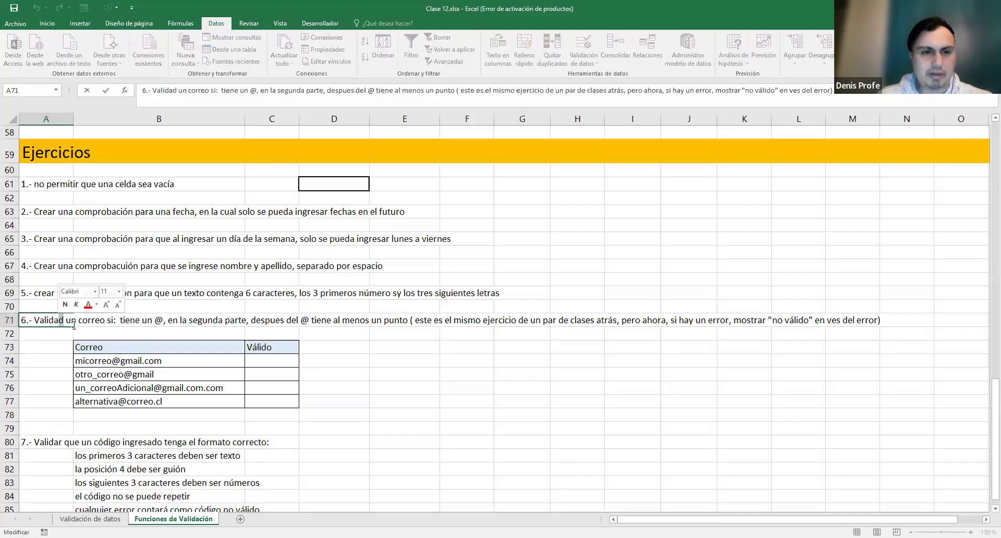
pyautogui.write('r')
pyautogui.press('Return')
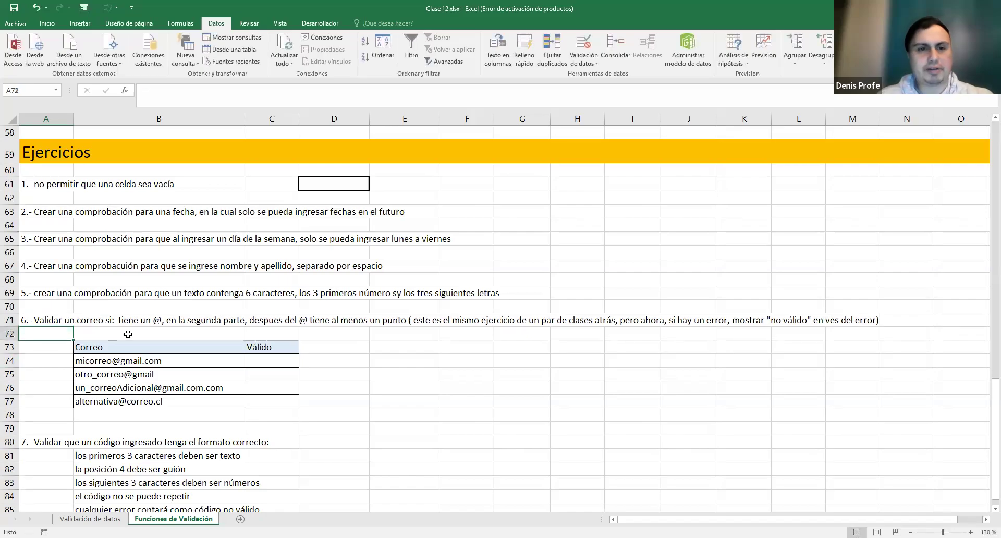
pyautogui.click(394, 323)
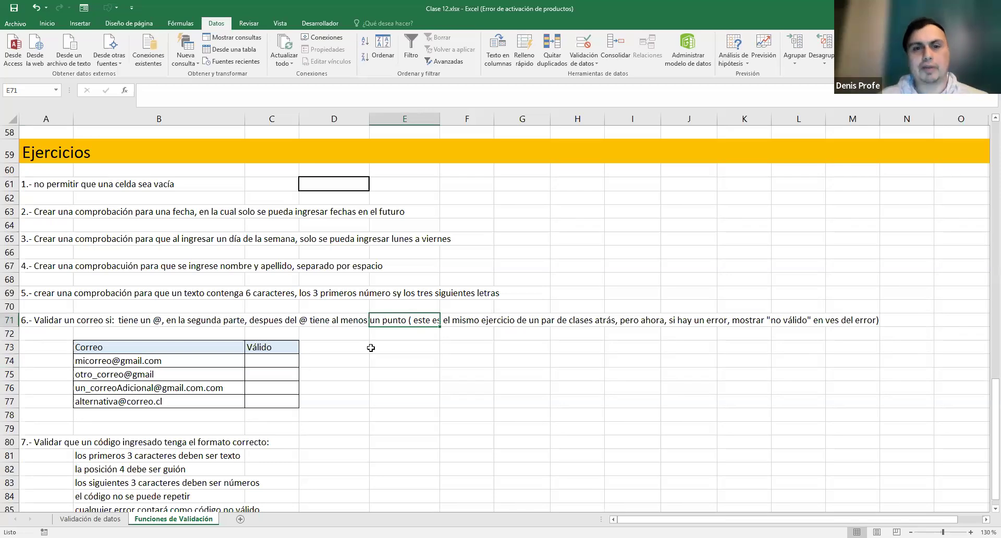
pyautogui.scroll(-1, 401, 272)
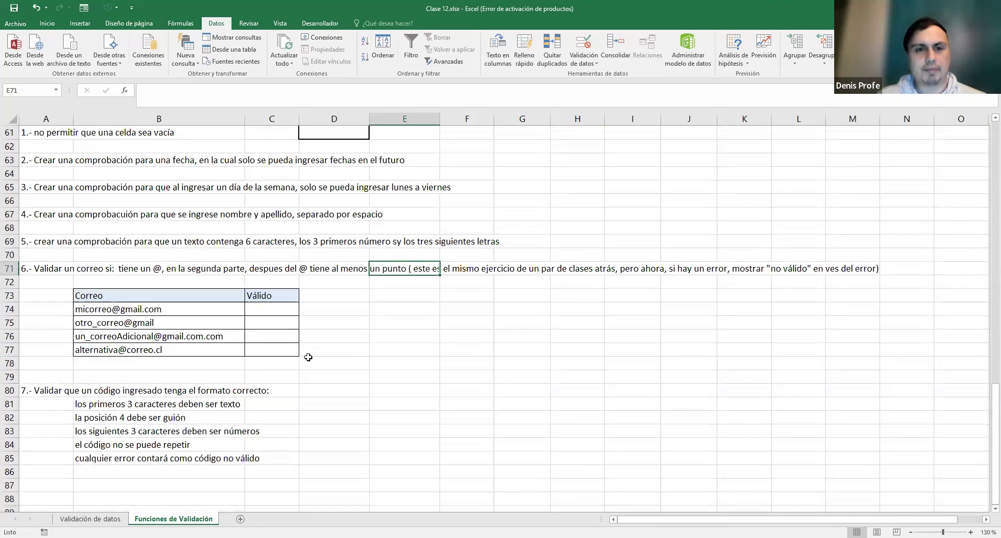
pyautogui.scroll(-1, 396, 374)
pyautogui.scroll(1, 396, 375)
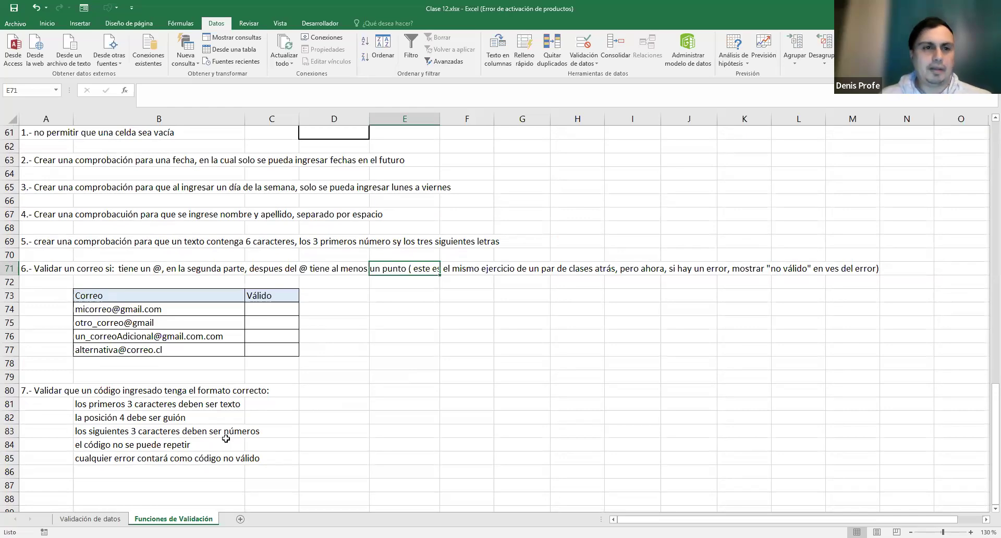
pyautogui.scroll(1, 243, 217)
pyautogui.scroll(6, 243, 217)
pyautogui.scroll(-7, 243, 234)
pyautogui.scroll(2, 243, 234)
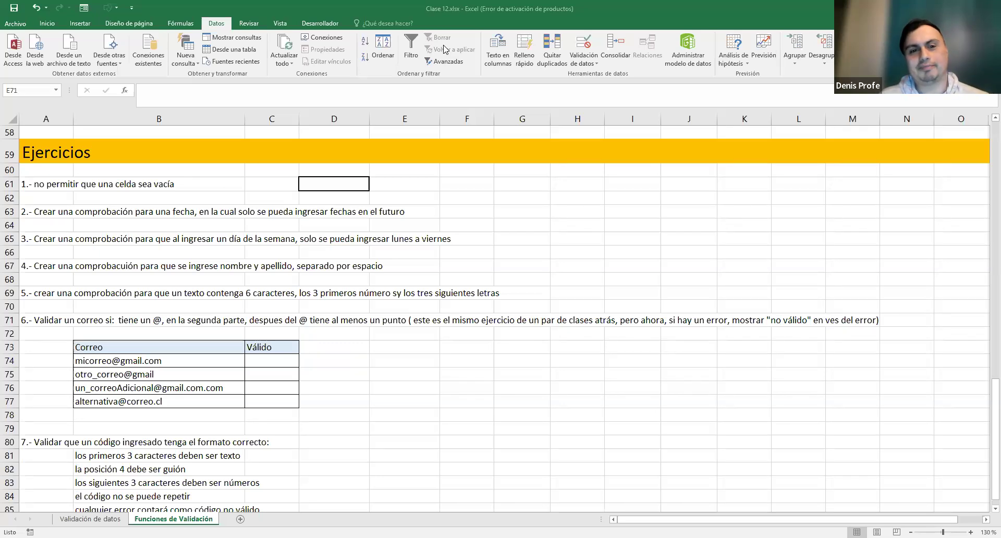
pyautogui.click(629, 15)
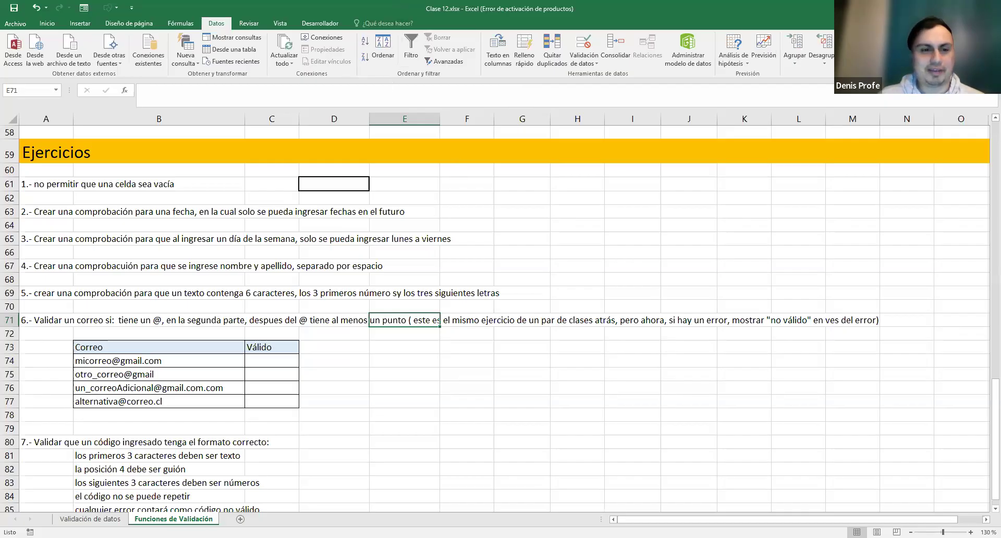
pyautogui.hotkey('ctrl', 'pageup')
pyautogui.scroll(7, 292, 276)
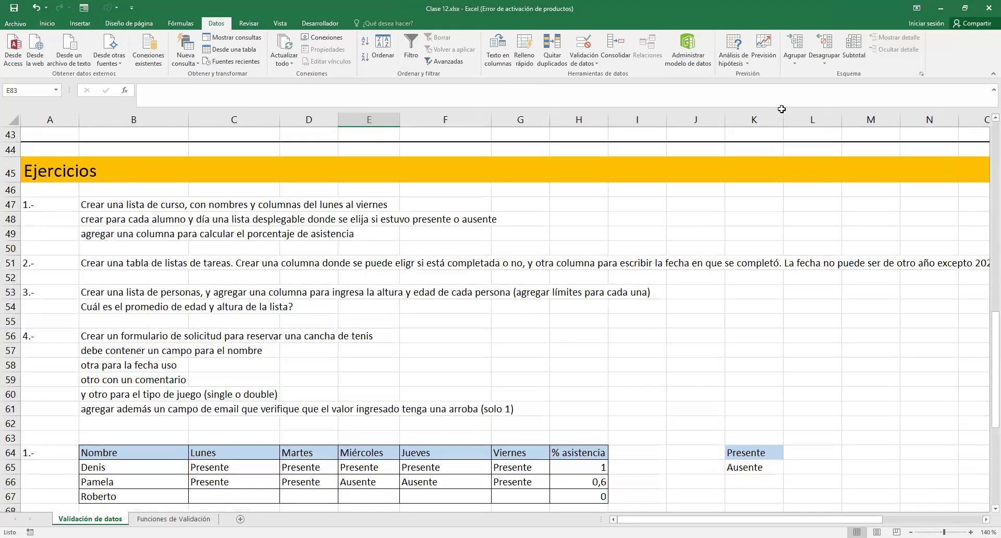
pyautogui.hotkey('ctrl', 'pagedown')
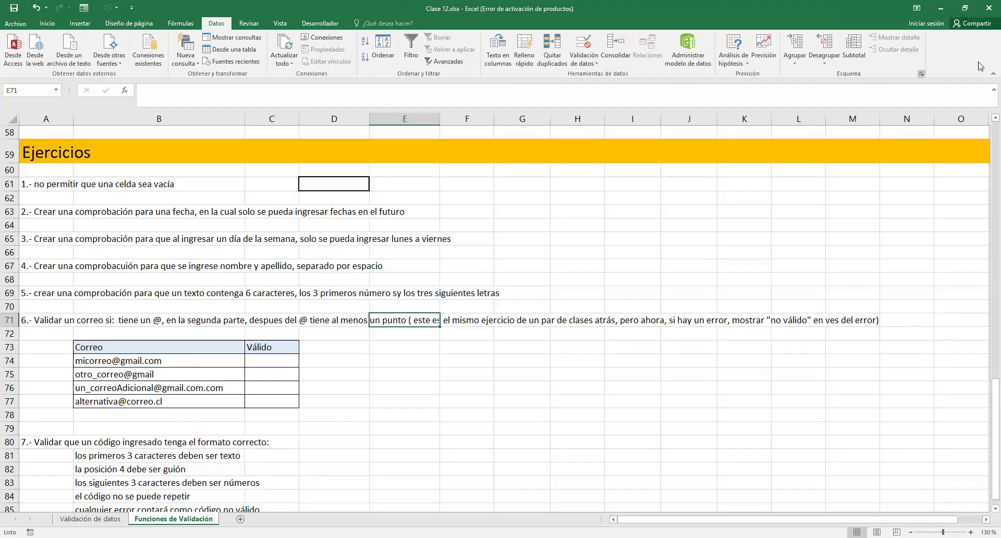